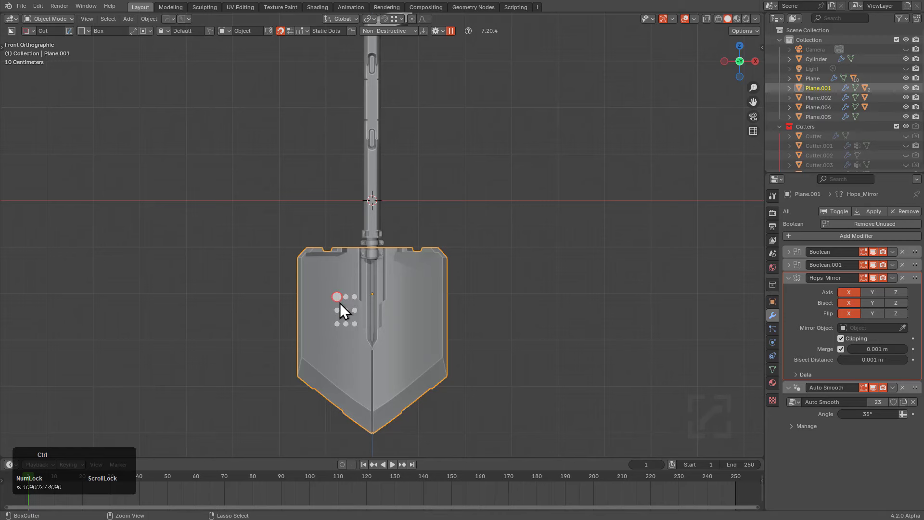
Cut a small rotated box notch about 0.032 deep into the blade's stepped upper edge, at the corner nearer its outer side
middle_click_drag(340, 302, 371, 287)
scroll(424, 216, "down", 5)
scroll(394, 189, "down", 3)
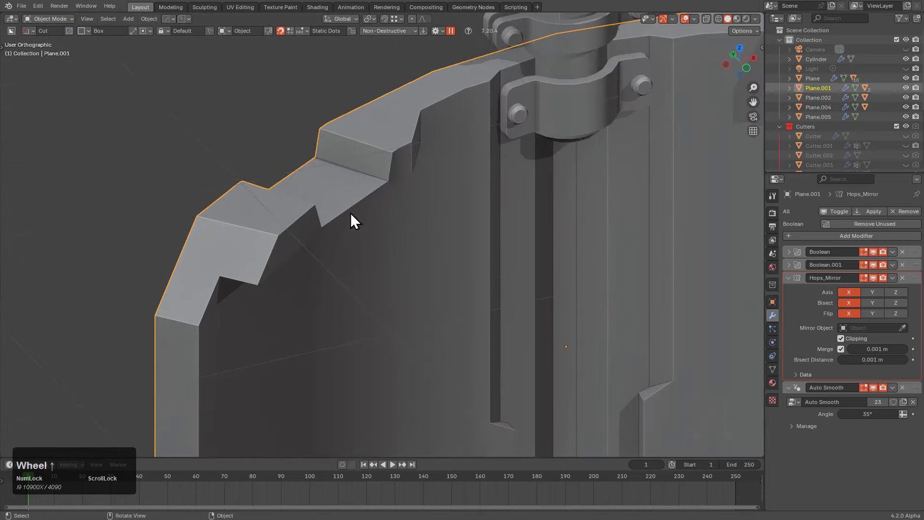
key("ctrl")
scroll(281, 233, "up", 3, "ctrl")
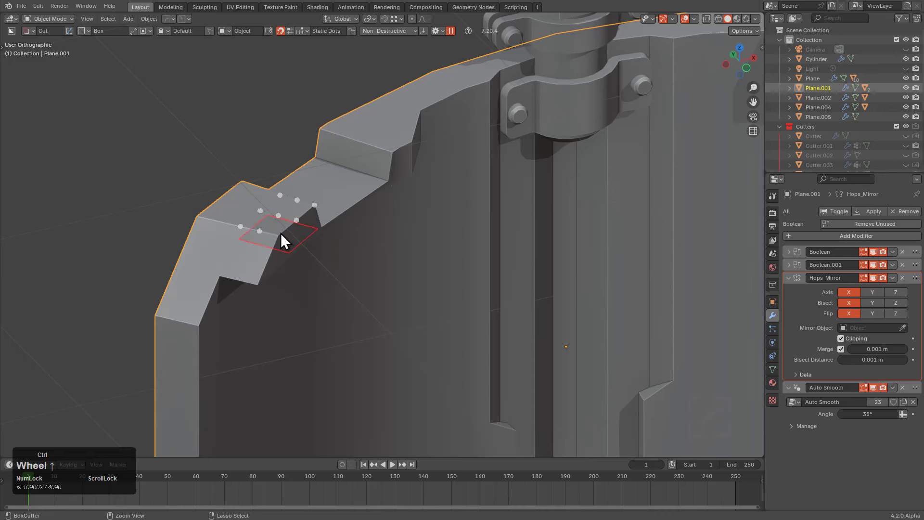
scroll(281, 233, "up", 1, "ctrl")
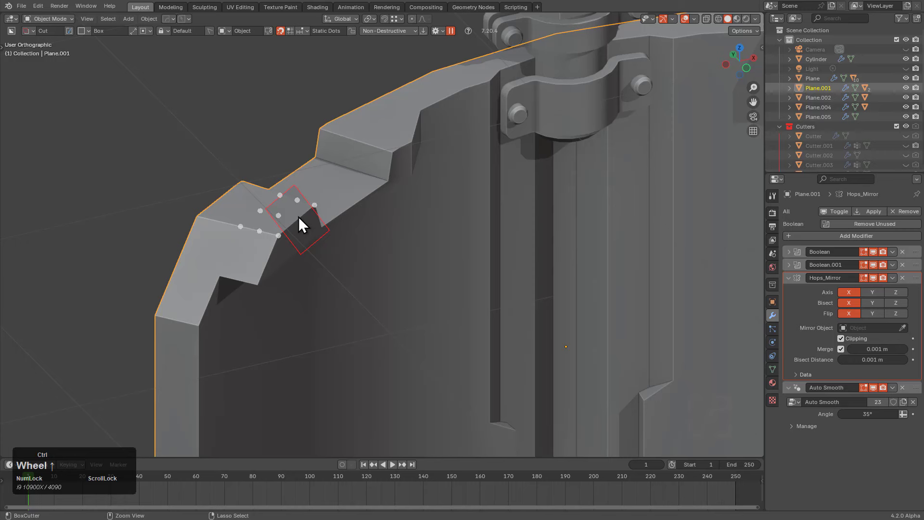
mouse_move(298, 218)
left_mouse_down()
mouse_move(336, 264)
mouse_move(374, 278)
mouse_move(361, 288)
left_mouse_up()
left_click(361, 288)
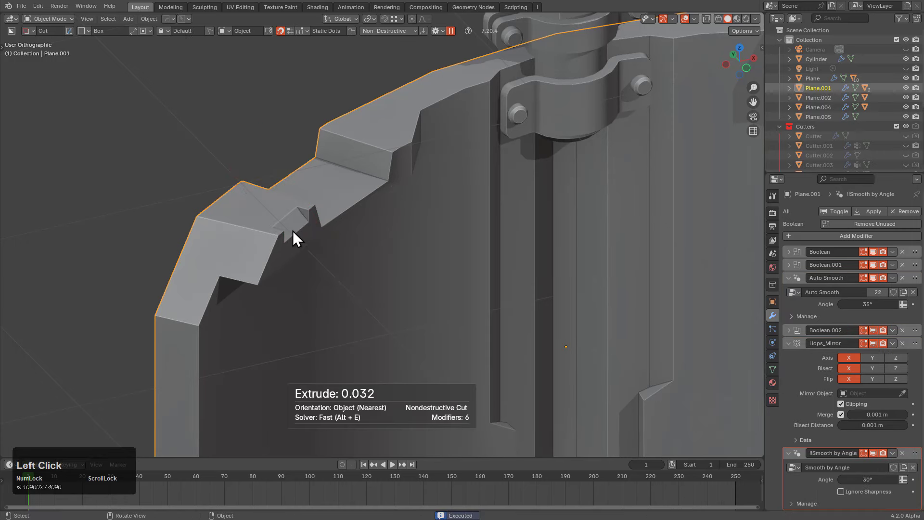
Cut a second small box notch about 0.023 deep into the stepped upper edge, at the corner nearer the handle
key("ctrl")
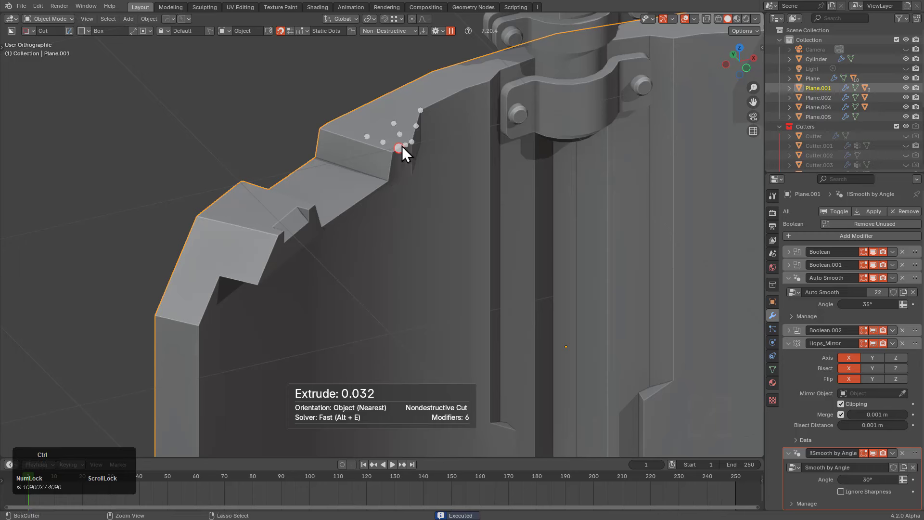
scroll(402, 146, "up", 1, "ctrl")
left_click_drag(402, 146, 440, 190)
left_click(435, 190)
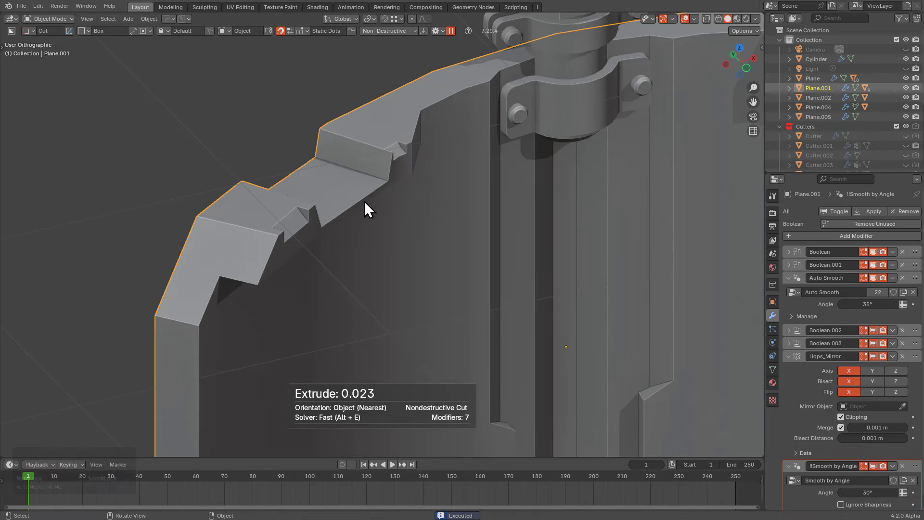
Set the cutter's drawing orientation to View with the whole shovel blade in sight
left_click(304, 30)
scroll(429, 267, "down", 5)
middle_click_drag(432, 267, 399, 238, "alt")
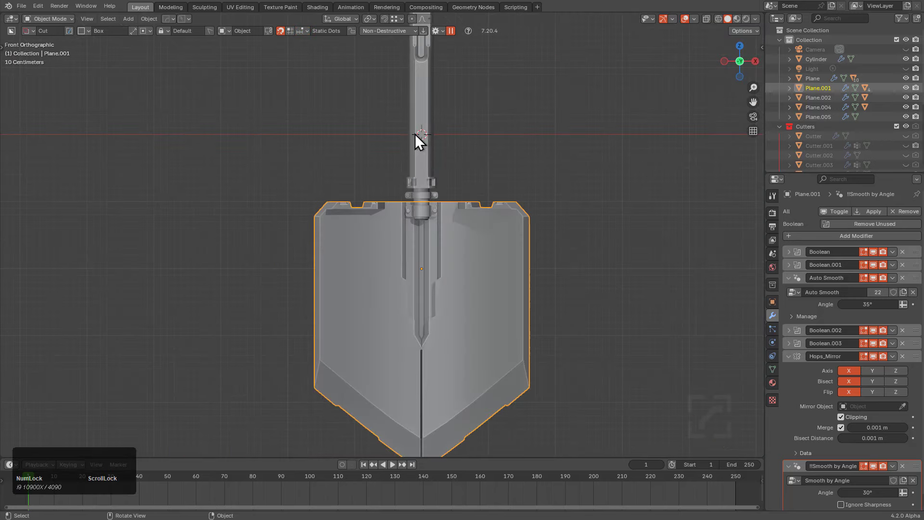
scroll(375, 164, "down", 1)
mouse_move(313, 148)
middle_mouse_down()
mouse_move(326, 180)
mouse_move(305, 146)
middle_mouse_up()
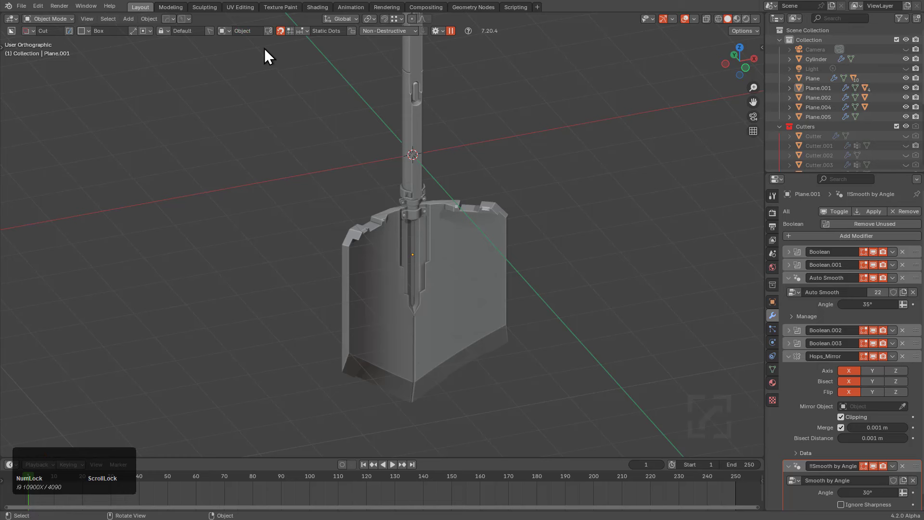
left_click(268, 31)
key("ctrl")
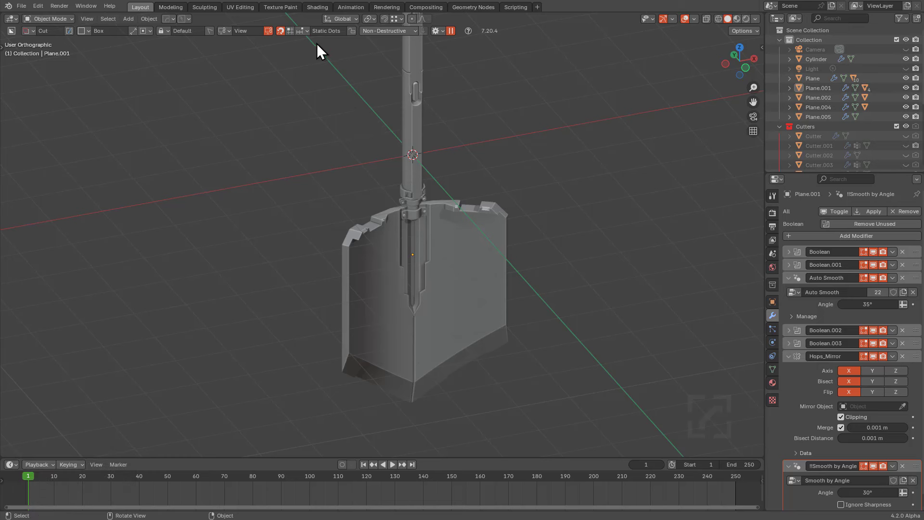
key("ctrl")
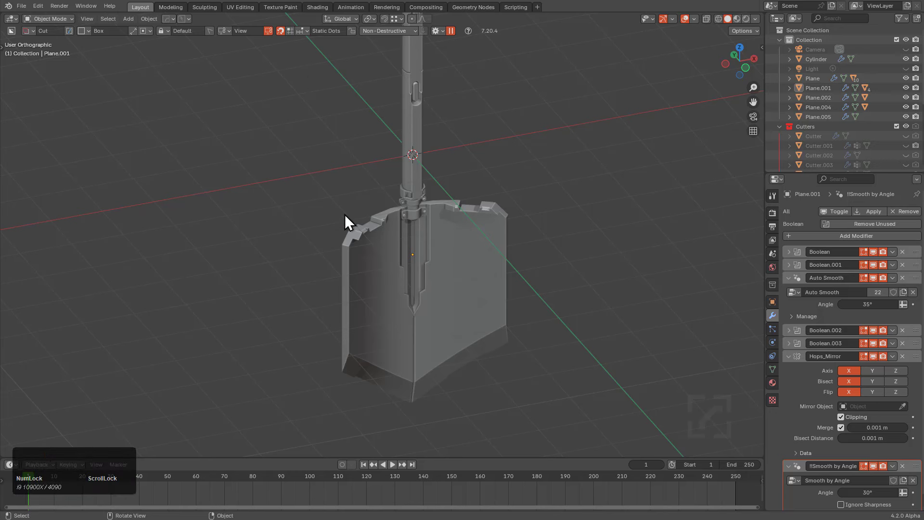
Switch the cutter's snapping from static dots to Static Grid
scroll(390, 230, "up", 6)
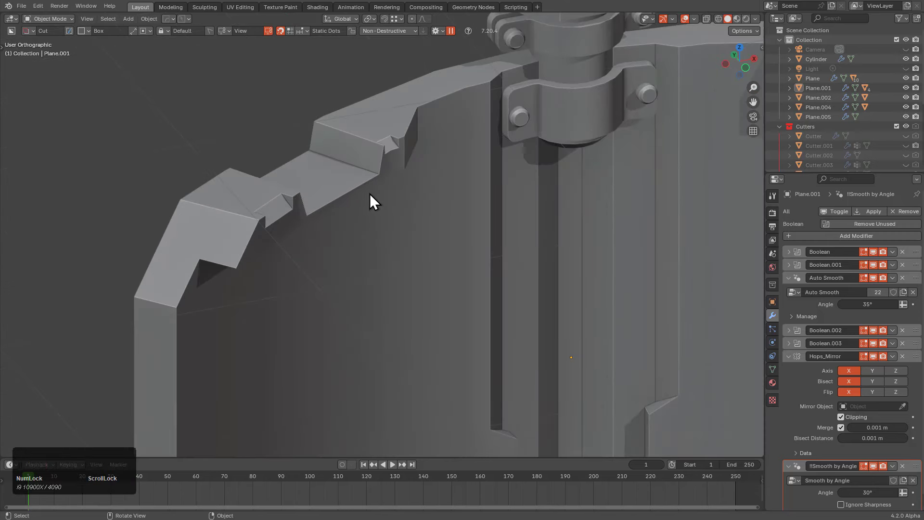
scroll(371, 195, "up", 3)
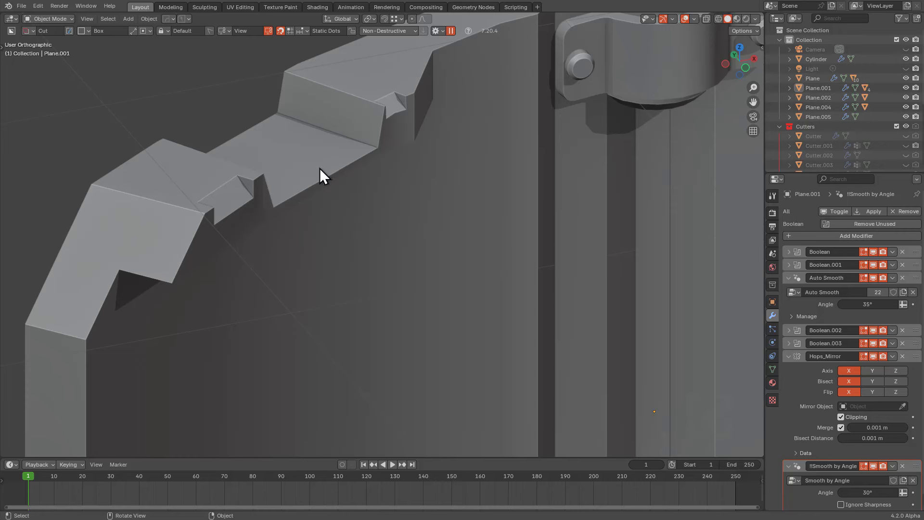
scroll(320, 169, "down", 3)
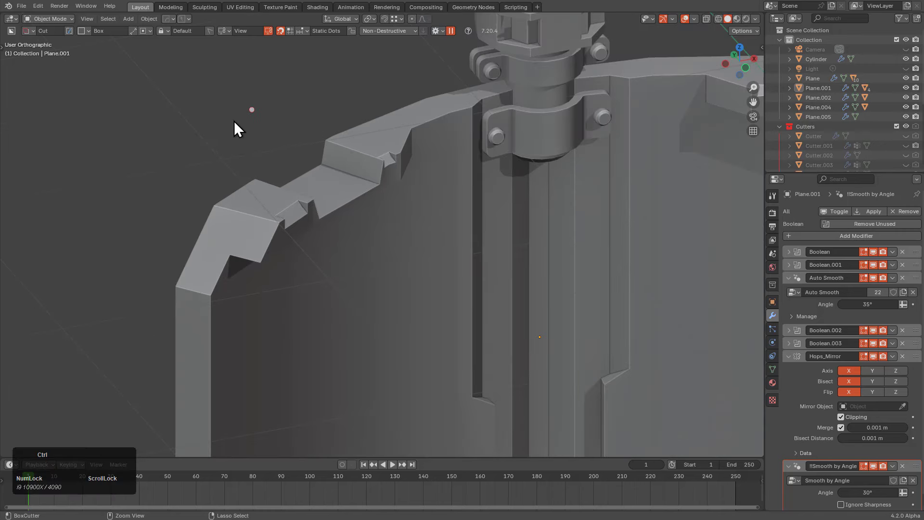
scroll(235, 126, "up", 1, "ctrl")
left_click(301, 30)
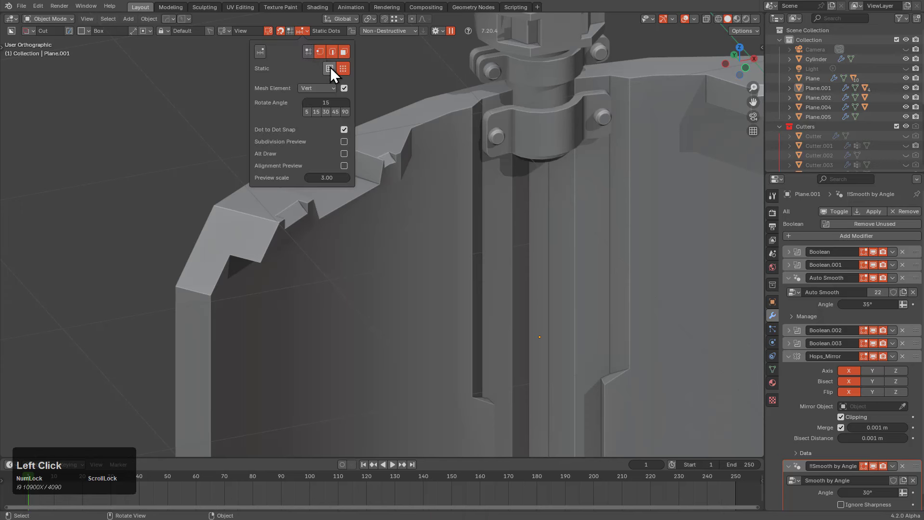
left_click(299, 31)
left_click(289, 31)
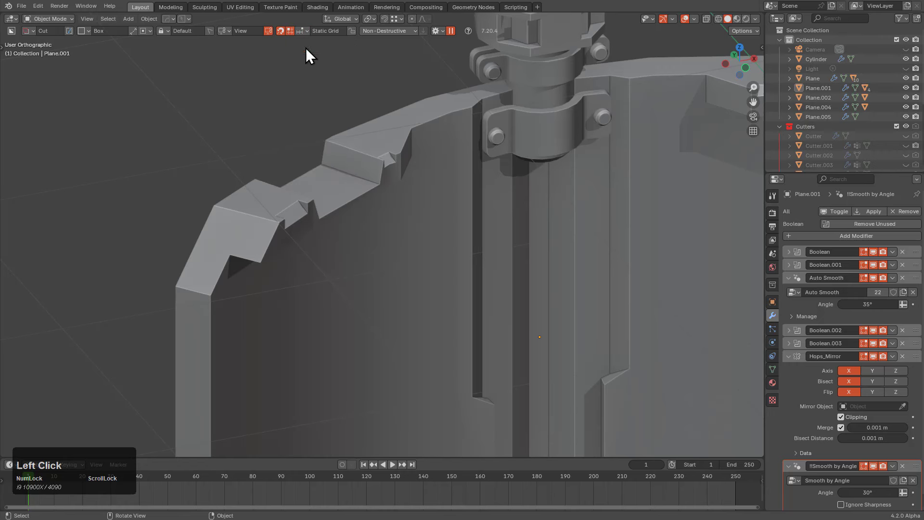
Display the static snapping grid and set its unit size to 0.7 m
key("ctrl")
scroll(273, 129, "down", 5)
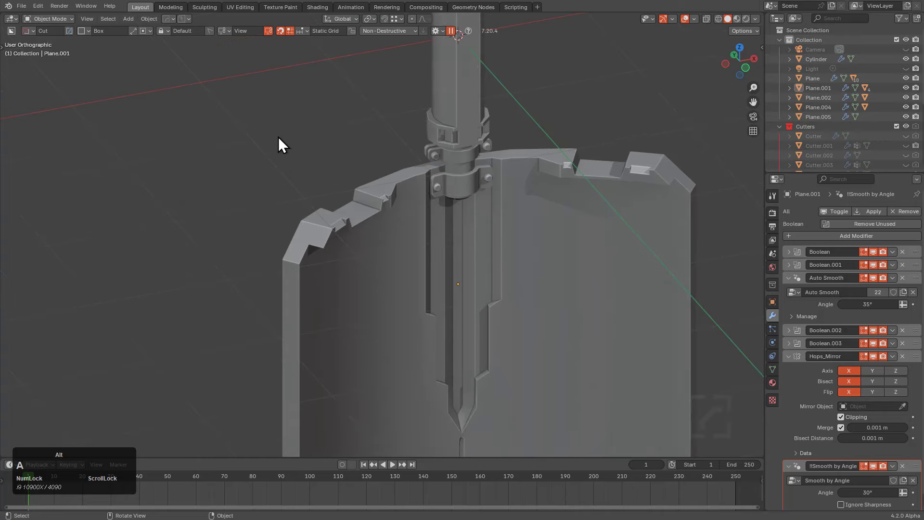
scroll(354, 221, "down", 2, "ctrl")
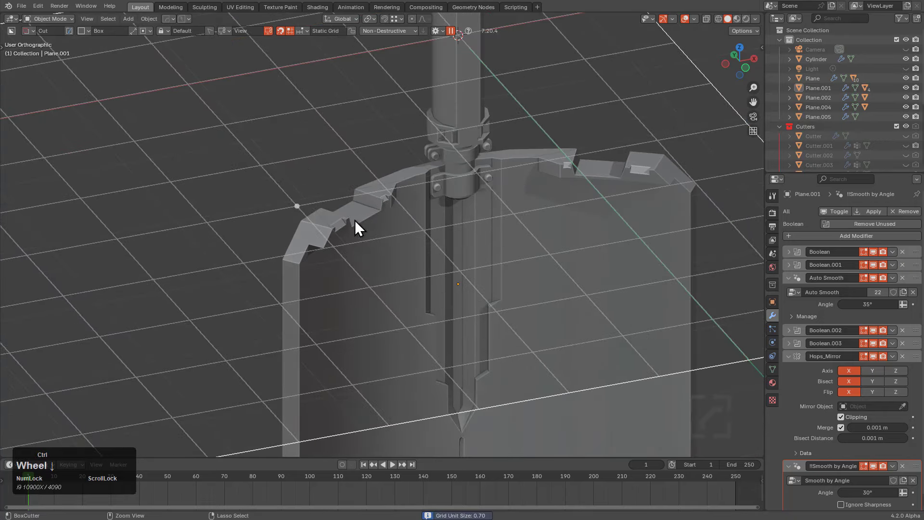
scroll(306, 154, "down", 5)
key("ctrl")
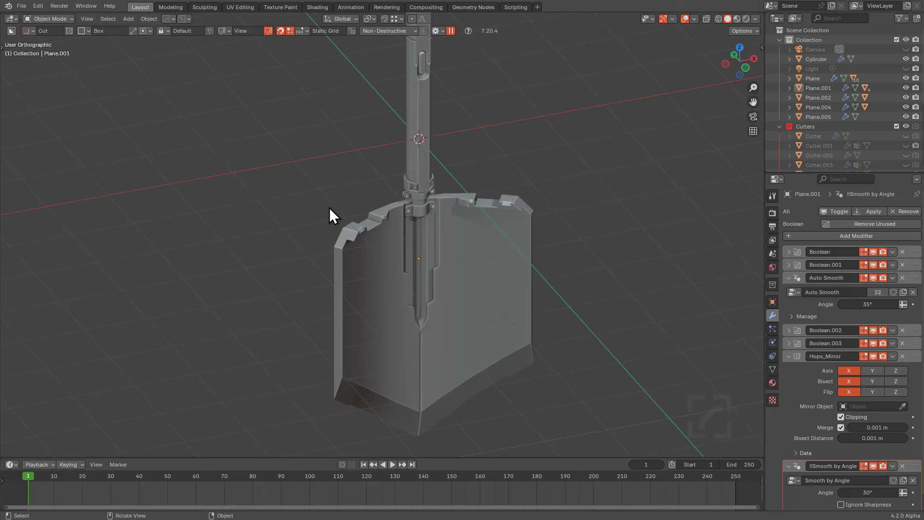
Try the non-static grid for snapping and restore the Static Grid mode
left_click(305, 33)
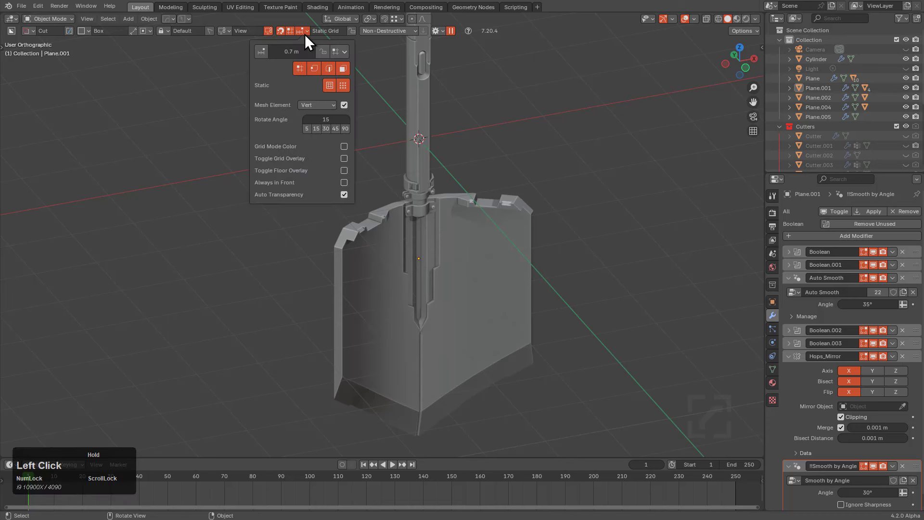
left_click(329, 85)
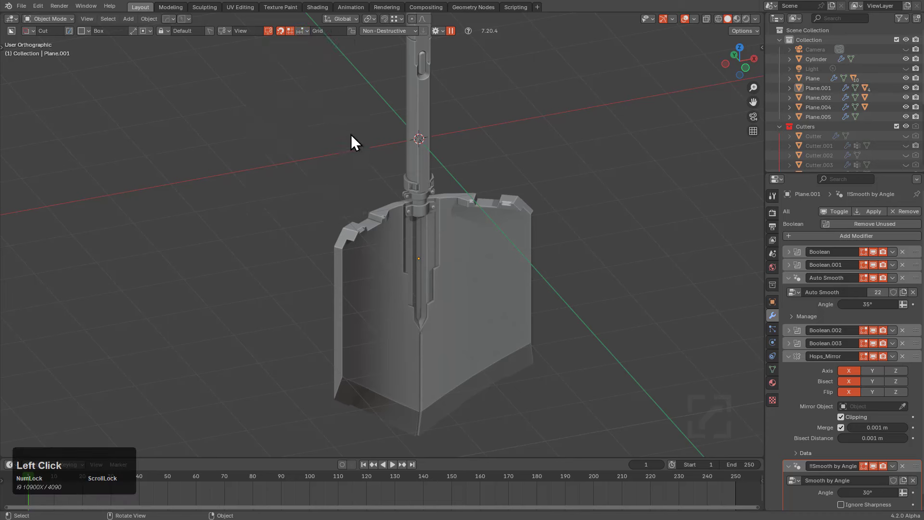
key("ctrl")
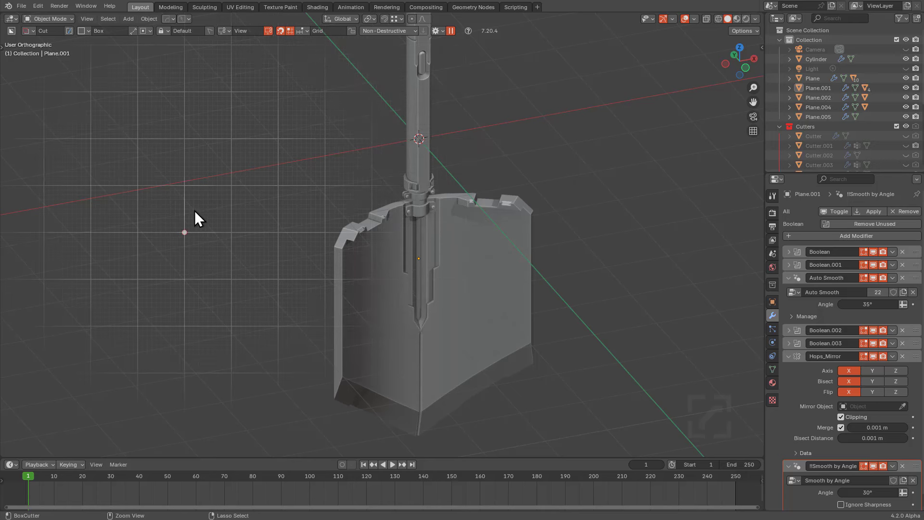
left_click(307, 30)
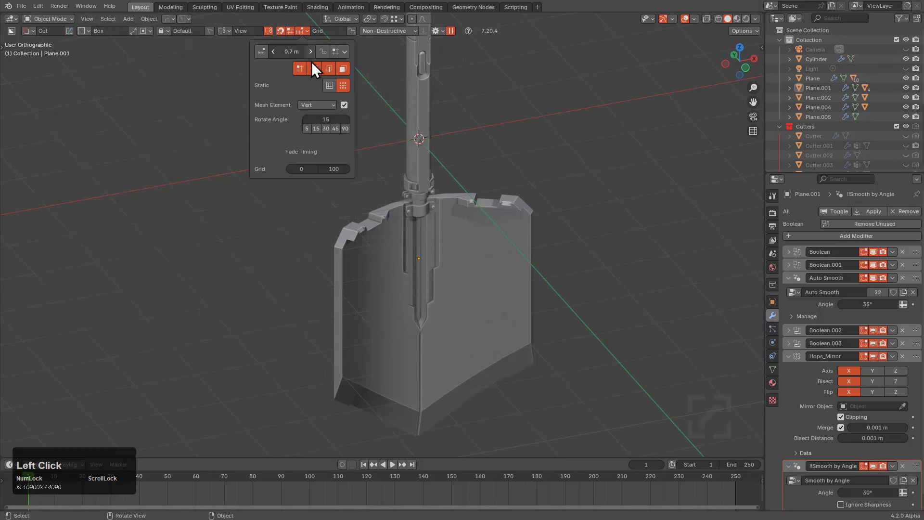
left_click(326, 88)
key("ctrl")
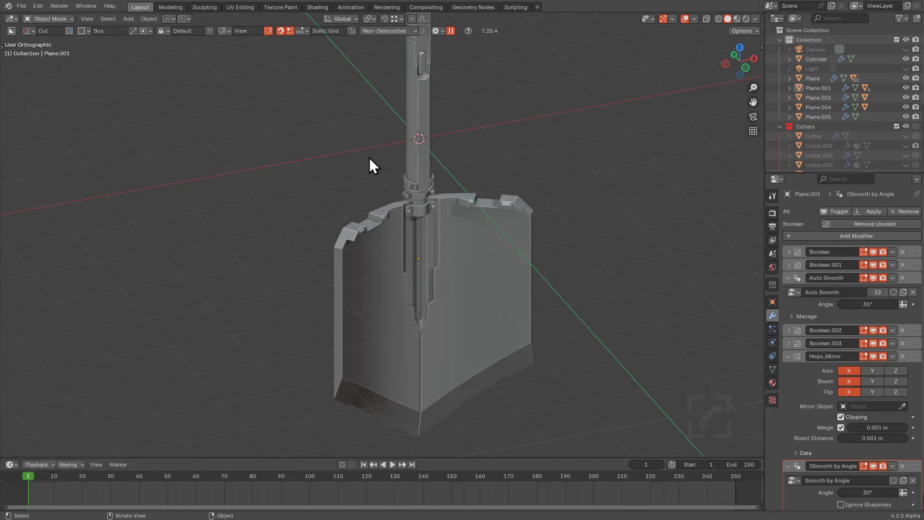
Display the static grid over the handle, reduce its unit size, and stretch it lengthwise along the X axis
key("ctrl")
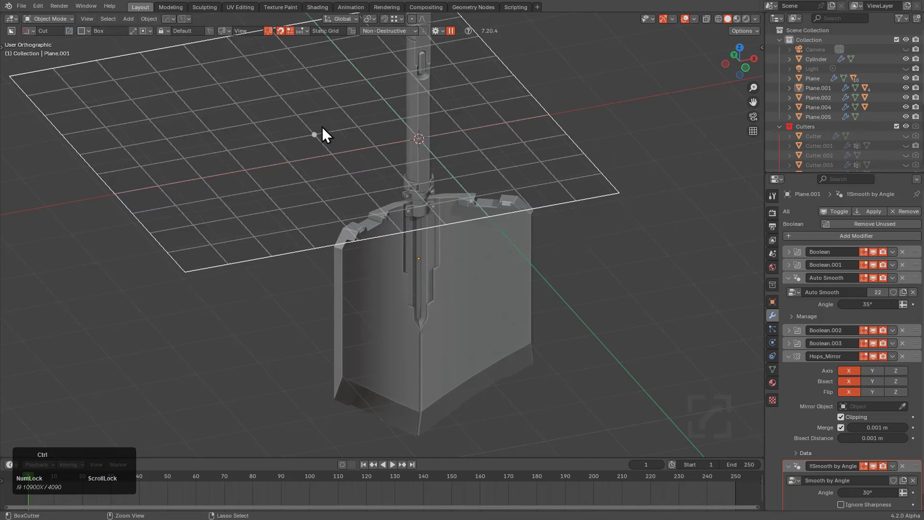
scroll(334, 151, "down", 2, "ctrl")
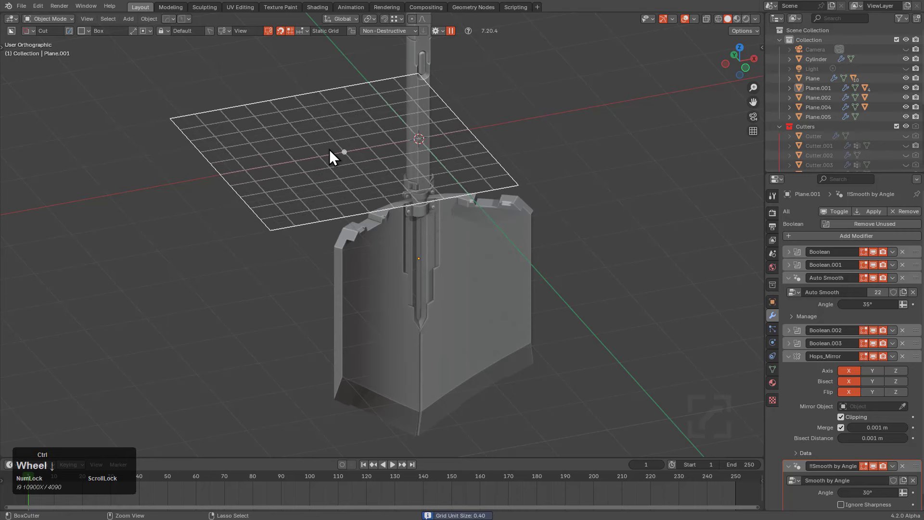
scroll(323, 155, "down", 1, "ctrl")
right_click_drag(323, 155, 642, 152, "ctrl")
scroll(429, 228, "down", 2)
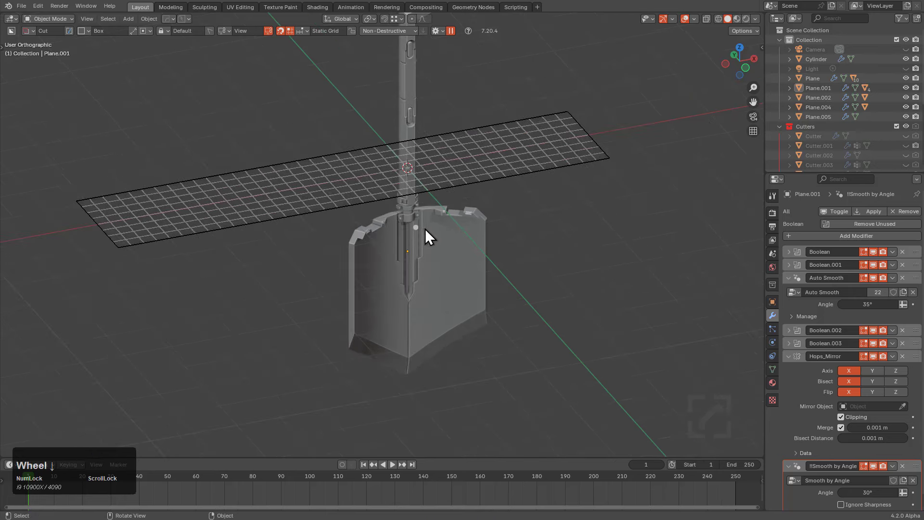
Tilt the static grid slightly by rotating it about the X axis
middle_click_drag(425, 229, 476, 215)
key("x")
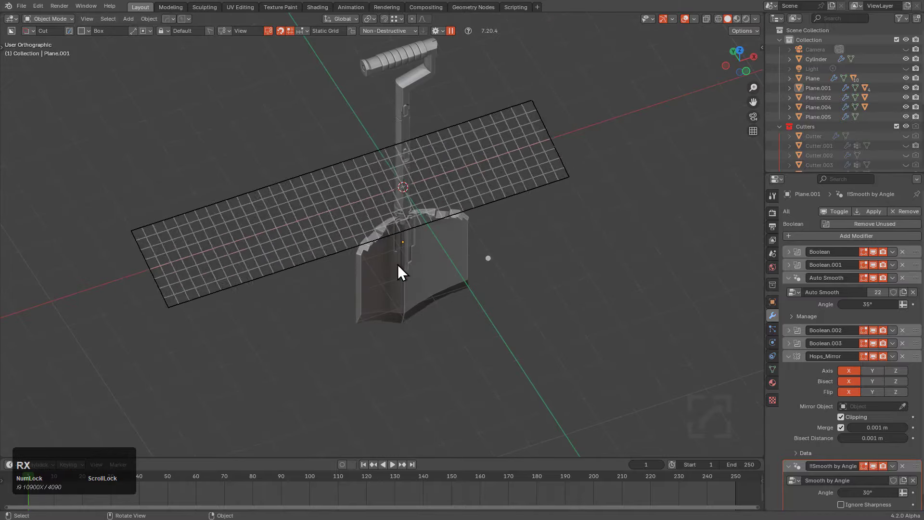
left_click(384, 249)
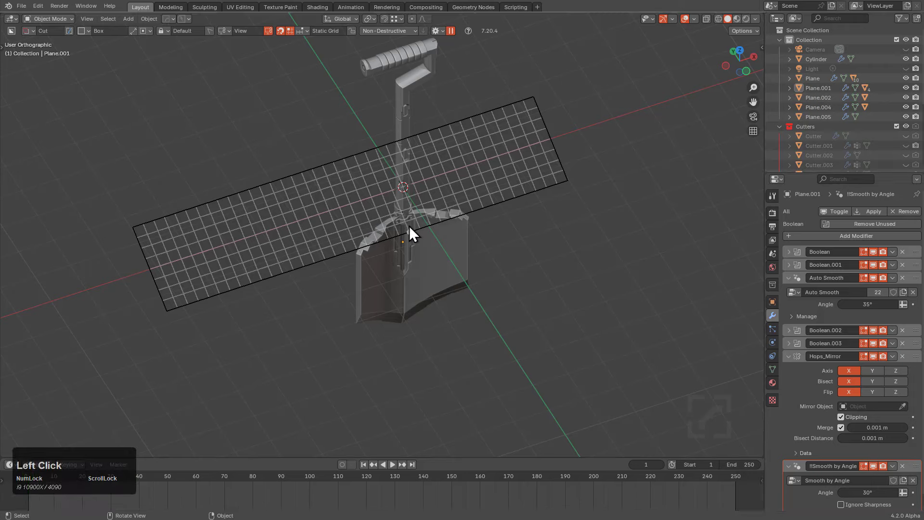
Adjust the density of the static grid's subdivisions, trying coarser and finer spacing
scroll(414, 229, "up", 1)
middle_click_drag(419, 226, 498, 218)
scroll(443, 201, "up", 2)
scroll(498, 218, "up", 1)
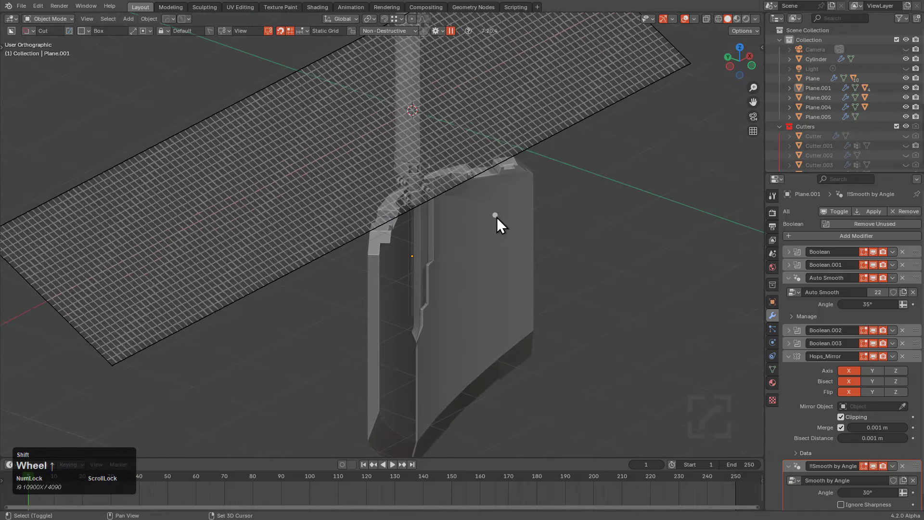
scroll(495, 216, "down", 1, "shift")
scroll(495, 215, "up", 4, "shift")
scroll(495, 216, "down", 4, "shift")
scroll(495, 215, "up", 4, "shift")
scroll(495, 216, "down", 4, "shift")
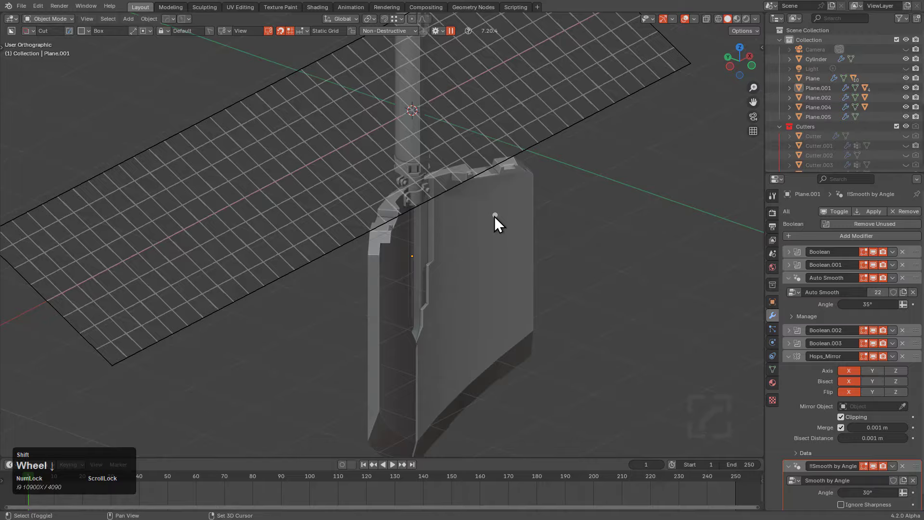
scroll(495, 216, "up", 2, "shift")
Examine from several angles how the tilted grid passes through the blade's upper edge and handle
middle_click_drag(495, 216, 444, 245)
scroll(444, 246, "down", 1)
scroll(404, 199, "up", 3)
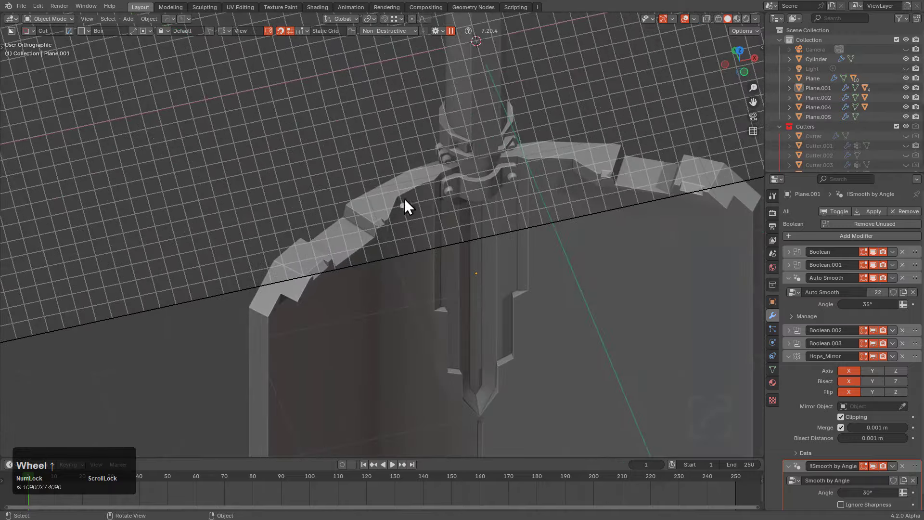
scroll(425, 204, "down", 3)
middle_click_drag(426, 203, 485, 192)
scroll(491, 190, "up", 2)
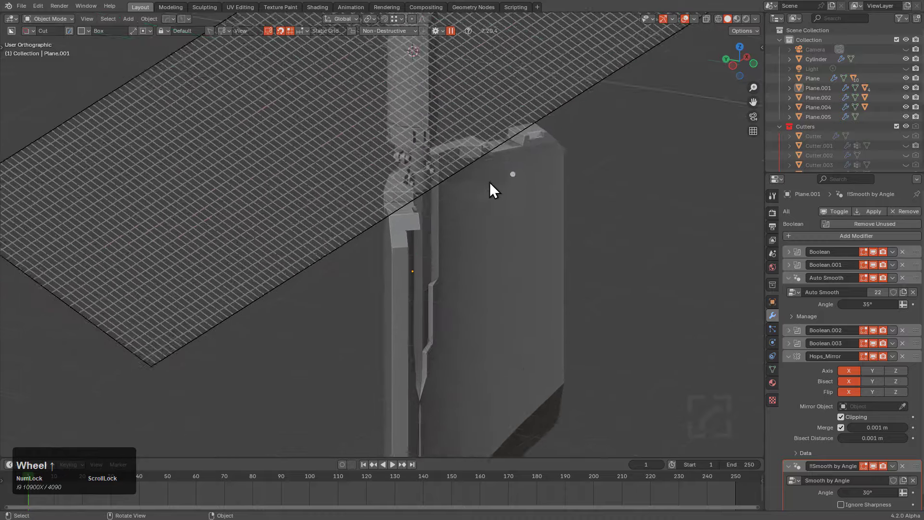
scroll(490, 192, "down", 3)
scroll(489, 200, "up", 3)
scroll(489, 199, "down", 3)
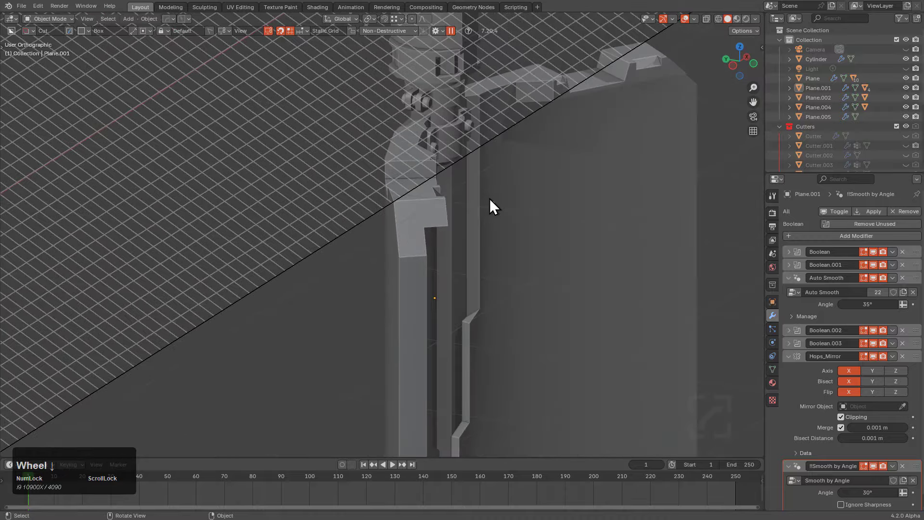
Try to make a box on the tilted grid around the handle, extruded about 1.02
mouse_move(489, 198)
middle_mouse_down()
mouse_move(440, 219)
mouse_move(425, 215)
middle_mouse_up()
scroll(440, 219, "down", 5)
left_click(336, 188)
mouse_move(336, 188)
left_mouse_down()
mouse_move(498, 223)
mouse_move(501, 240)
left_mouse_up()
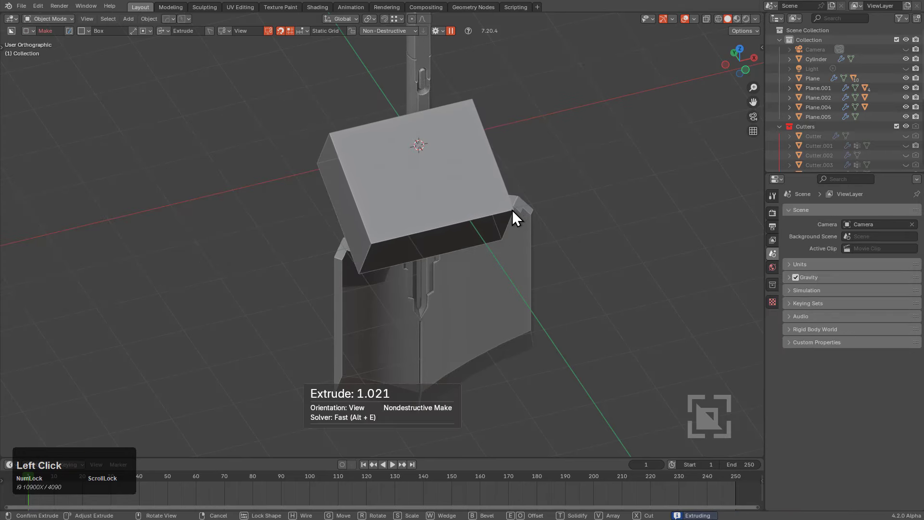
right_click(511, 209)
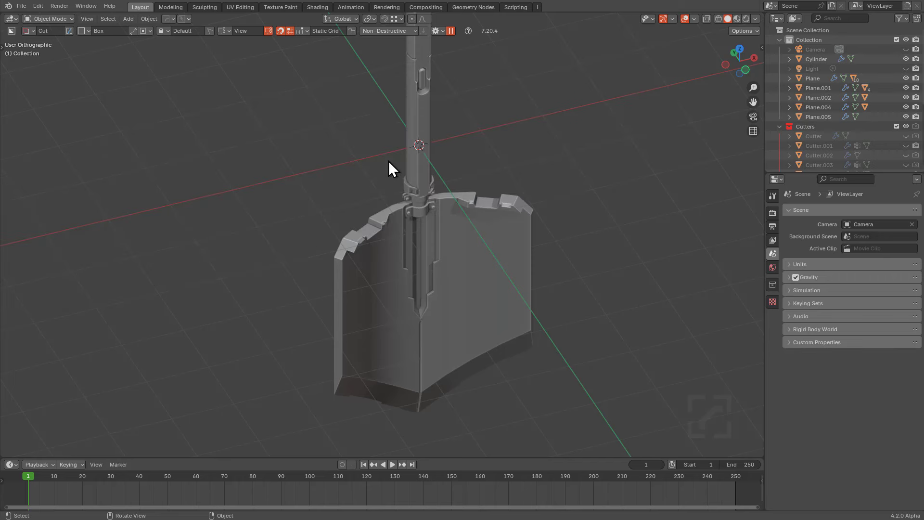
scroll(481, 249, "up", 5)
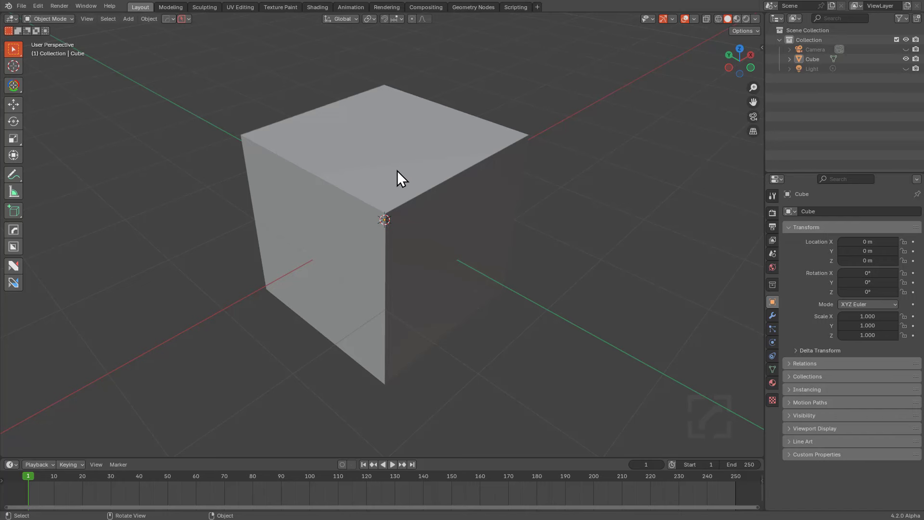
Select the default cube, activate BoxCutter and switch its operation mode to Join
left_click(398, 172)
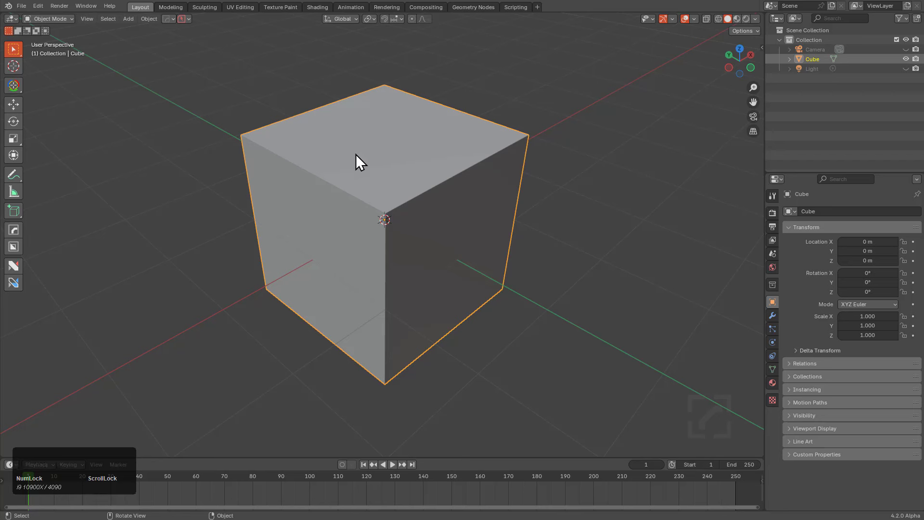
key("w")
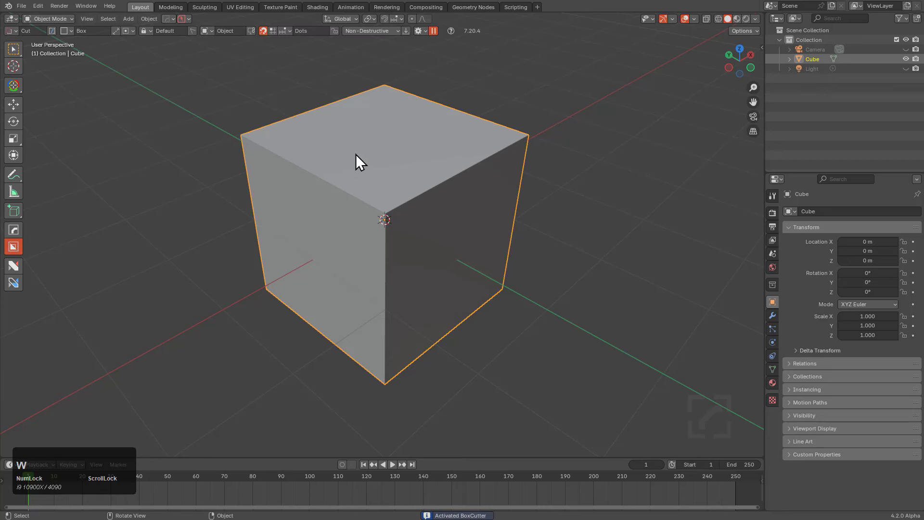
key("d")
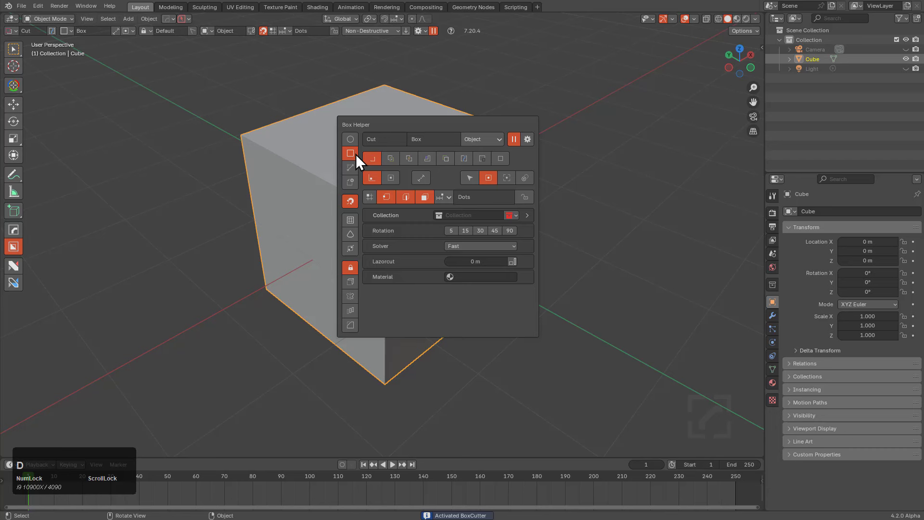
left_click(447, 158)
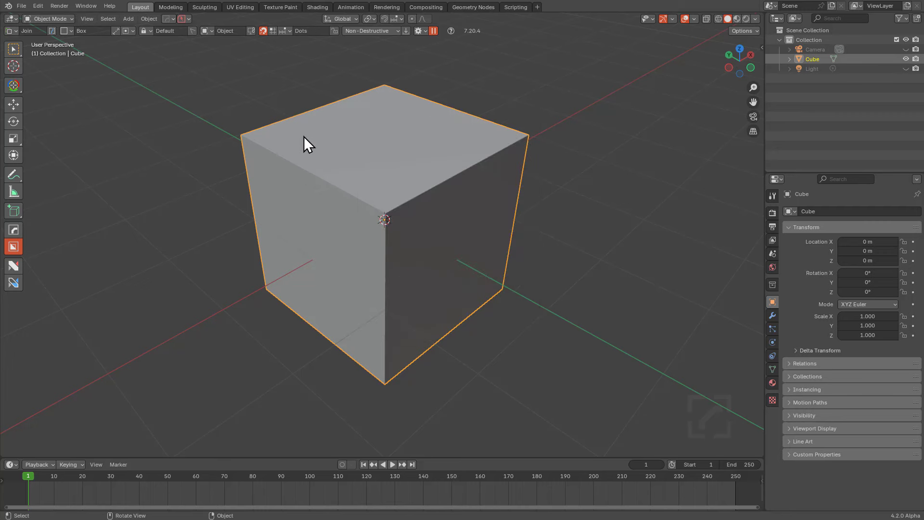
Join a box extruded about 0.655 over one corner of the cube's top face and a second box over the nearest corner
mouse_move(305, 137)
left_mouse_down()
mouse_move(287, 163)
mouse_move(286, 189)
left_mouse_up()
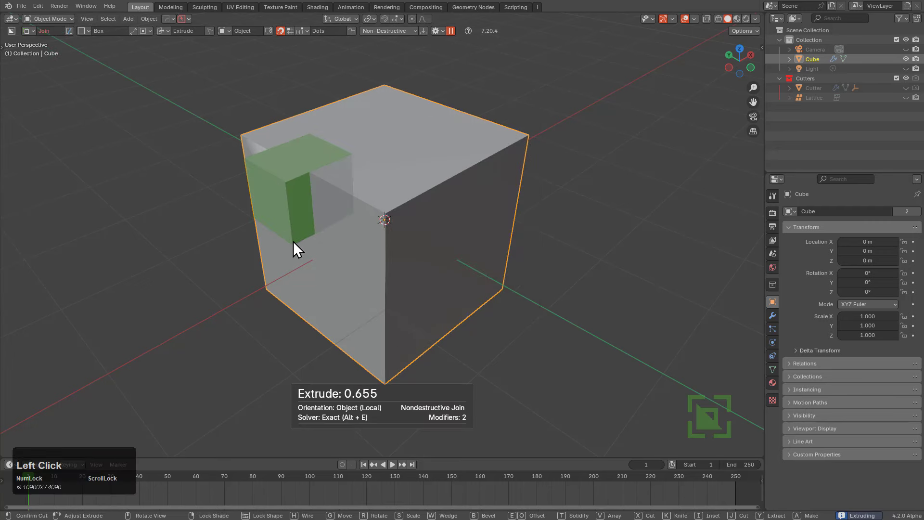
left_click(293, 242)
left_click_drag(384, 167, 367, 257)
left_click(371, 307)
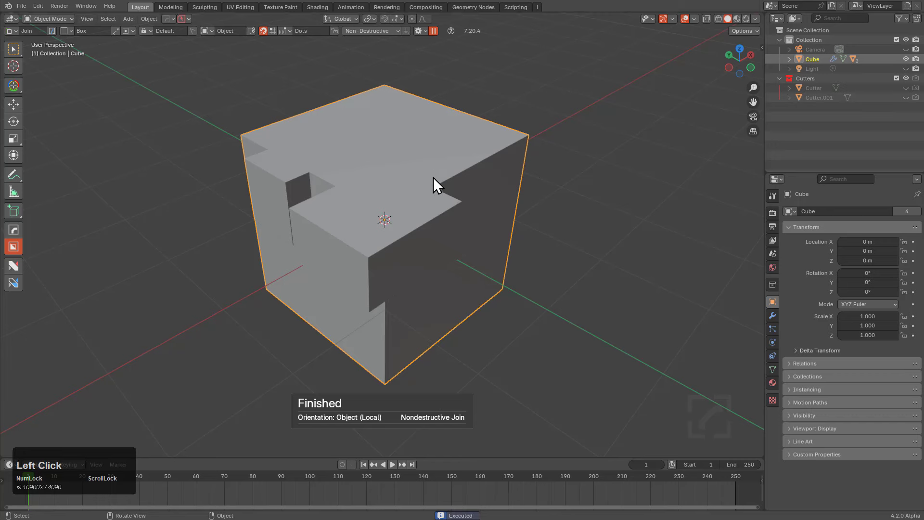
Join two more overhanging boxes to other sides of the cube's top, the second extruded about 0.401
mouse_move(436, 163)
left_mouse_down()
mouse_move(491, 170)
mouse_move(570, 141)
left_mouse_up()
left_click(554, 189)
mouse_move(553, 189)
middle_mouse_down()
mouse_move(516, 209)
mouse_move(415, 191)
middle_mouse_up()
mouse_move(408, 165)
left_mouse_down()
mouse_move(516, 229)
mouse_move(533, 269)
mouse_move(519, 290)
left_mouse_up()
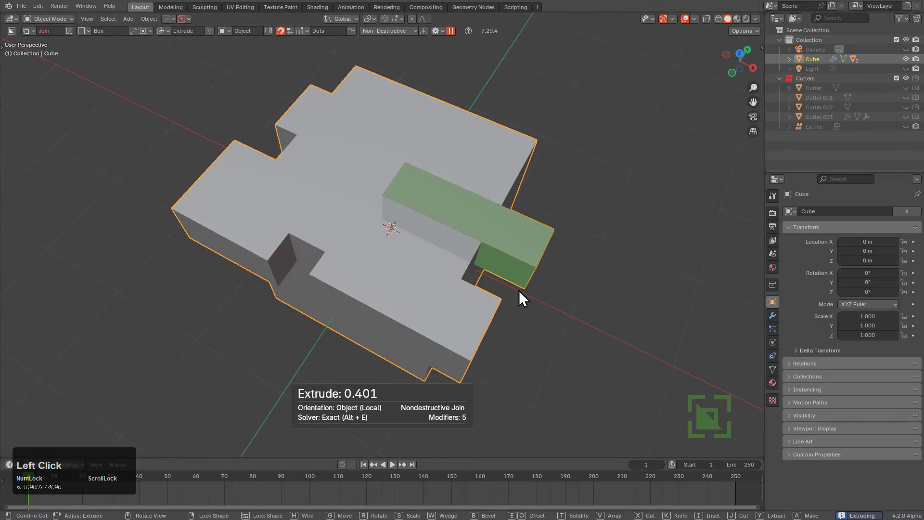
left_click(519, 291)
Join two further boxes across the remaining top edges, the last one extruded about 0.218
left_click_drag(440, 155, 598, 117)
left_click(588, 134)
middle_click_drag(588, 134, 434, 171)
mouse_move(443, 185)
left_mouse_down()
mouse_move(568, 163)
mouse_move(549, 175)
left_mouse_up()
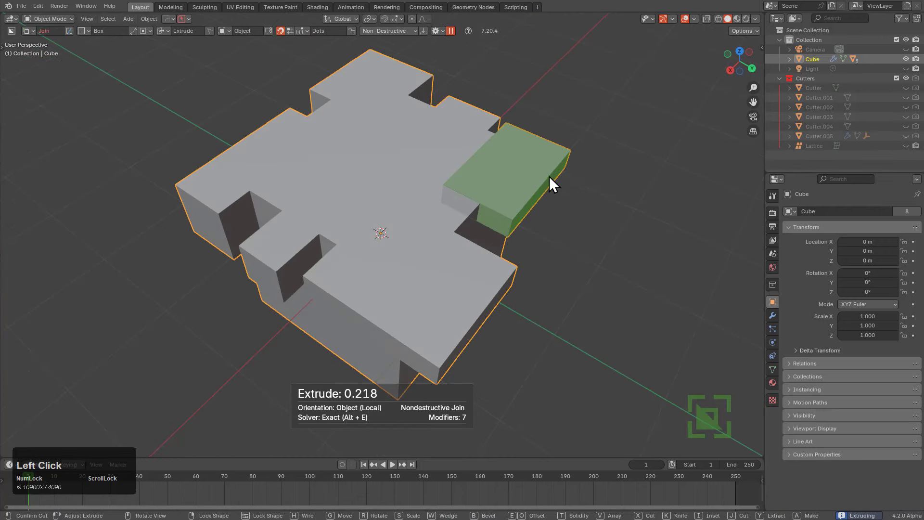
left_click(548, 175)
middle_click_drag(548, 175, 427, 177)
middle_click_drag(423, 276, 399, 254)
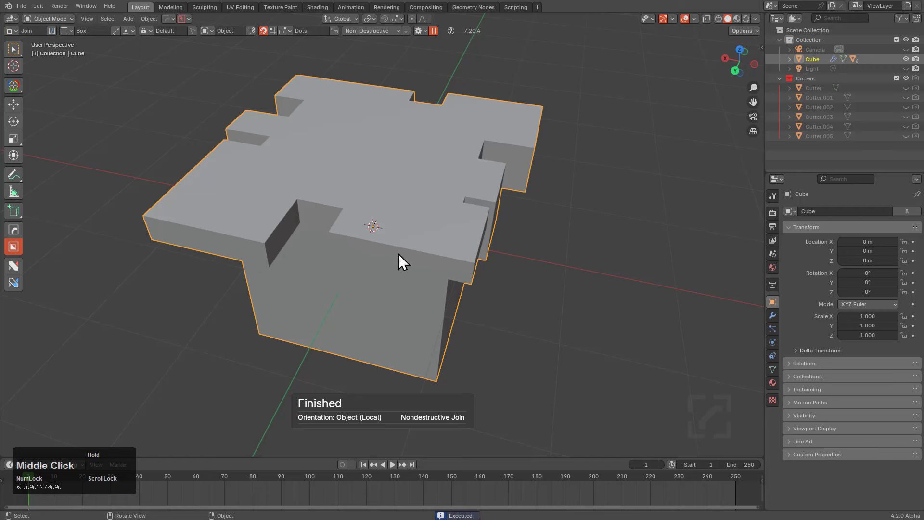
Apply the cube's boolean modifiers and open its mesh in Edit Mode for edge selection
key("ctrl+a")
left_click(415, 217)
key("Tab")
scroll(392, 215, "up", 2)
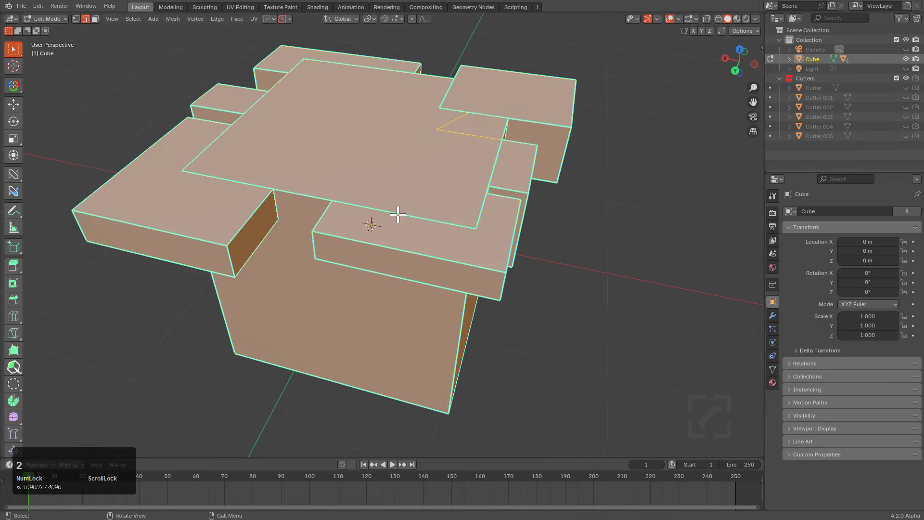
Try to dissolve the seam between the top face and a front block, and undo it
left_click(391, 215)
key("ctrl+x")
key("ctrl+z")
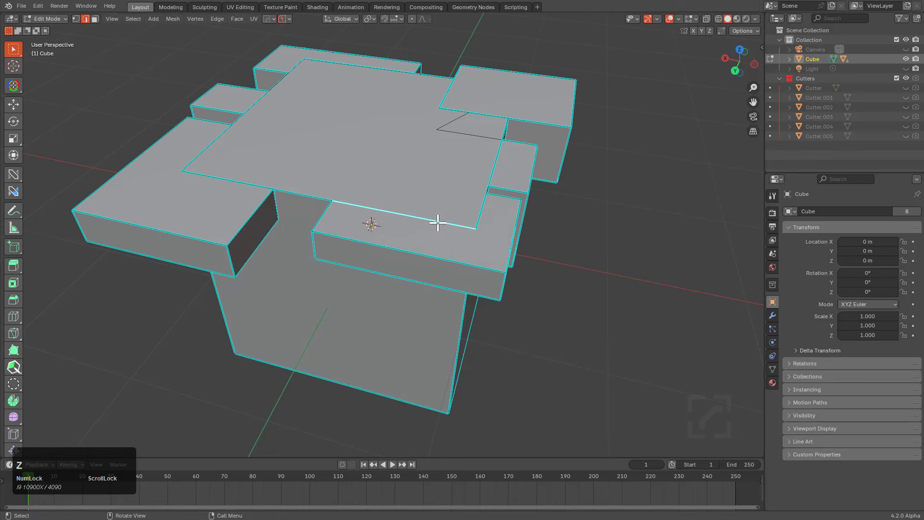
key("a")
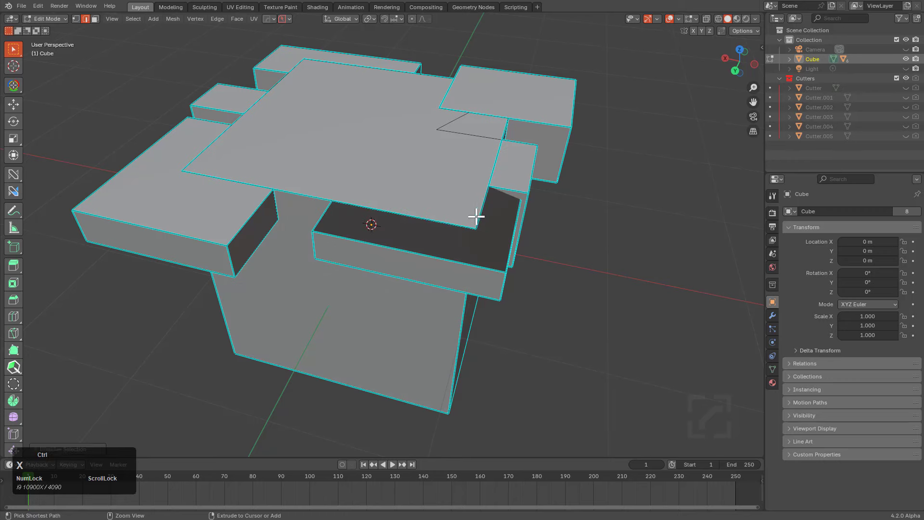
middle_click_drag(474, 215, 410, 196)
key("ctrl+x")
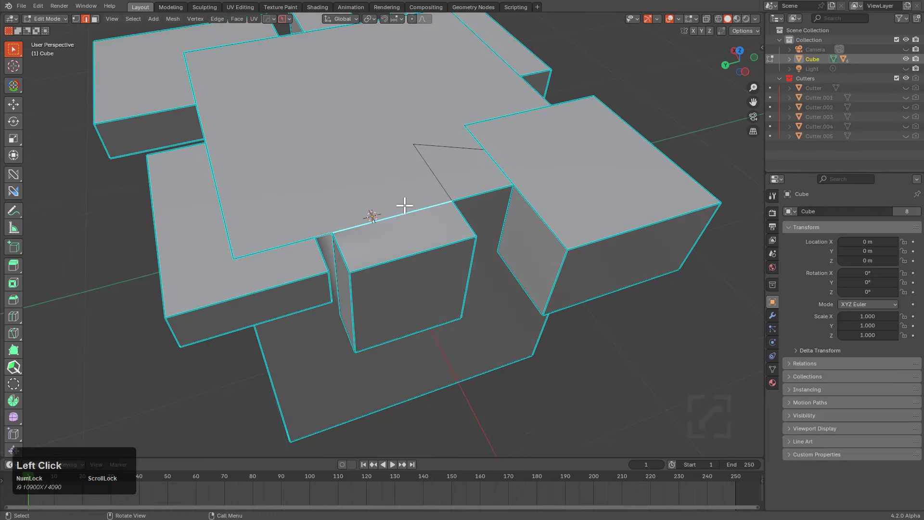
Dissolve the seam behind the small middle block and the stray diagonal edge on the top face
key("ctrl+x")
left_click(427, 173)
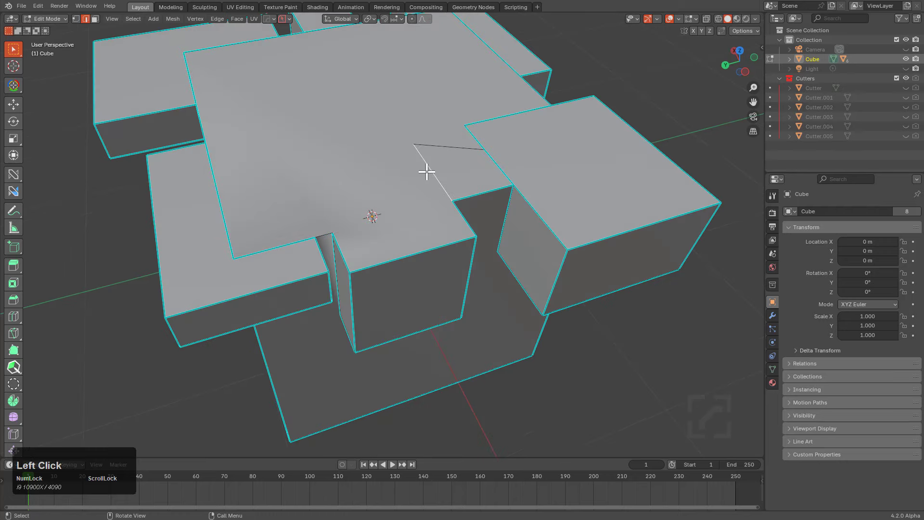
key("ctrl+x")
Try to dissolve the seams between the top face and the larger overhanging blocks, undoing each attempt
left_click(490, 150)
key("ctrl+x")
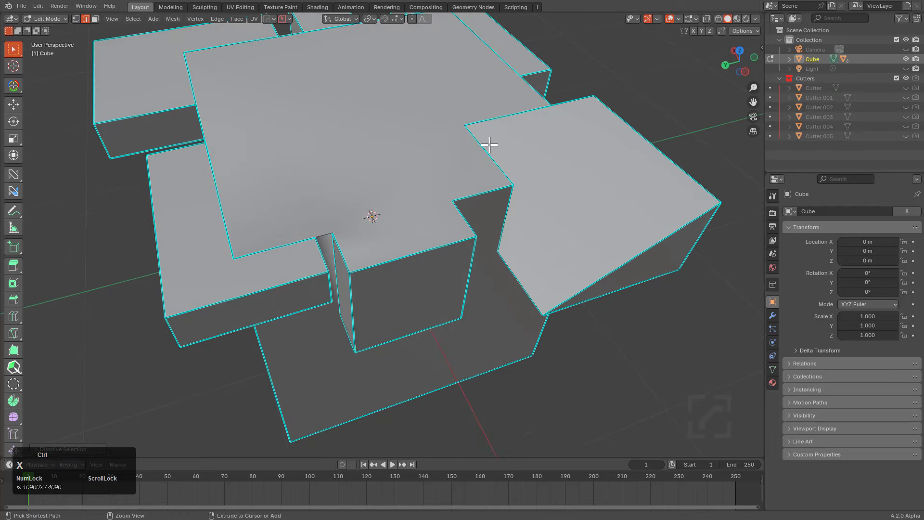
key("ctrl+z")
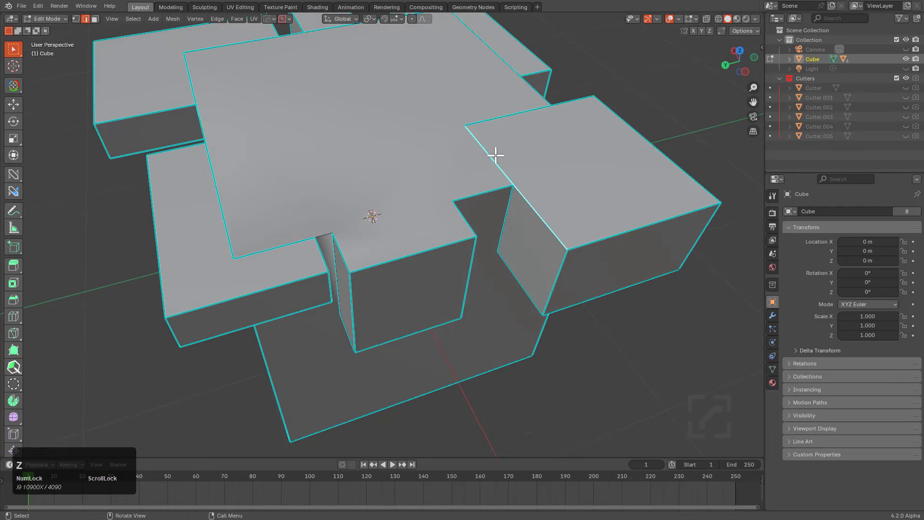
middle_click_drag(495, 154, 423, 171)
scroll(428, 183, "up", 5)
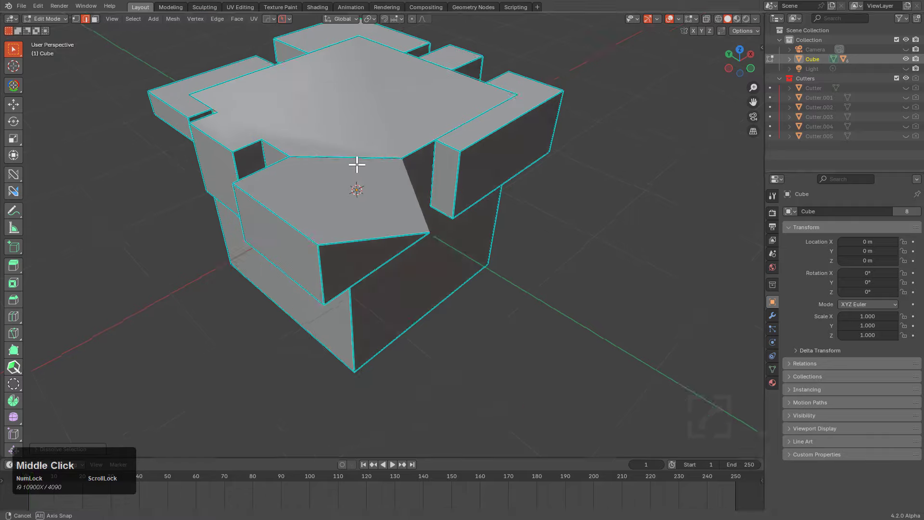
key("ctrl+z")
Subdivide the block's seam edge that runs past the notch corner
middle_click_drag(357, 163, 316, 172)
scroll(316, 172, "up", 4)
left_click(75, 19)
right_click(264, 126)
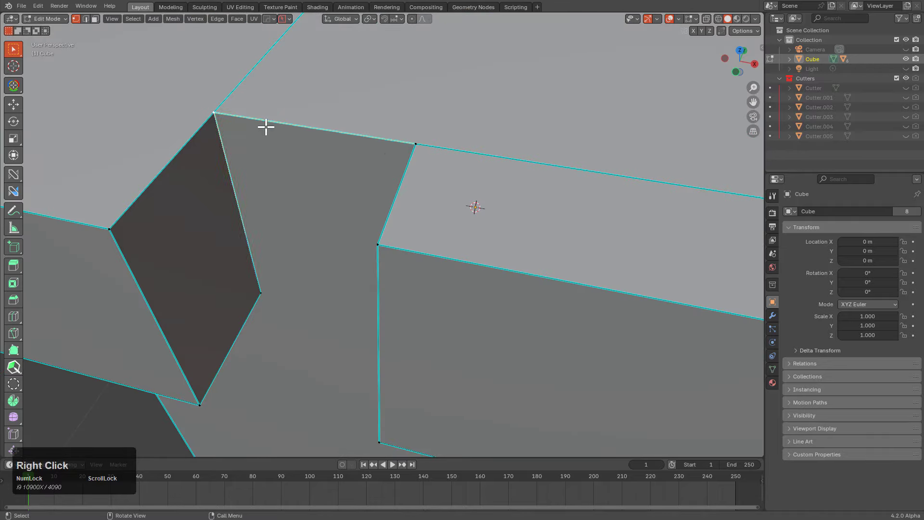
left_click(86, 19)
right_click(198, 146)
left_click(176, 146)
Merge the new seam vertex with the vertex at the notch's corner
middle_click_drag(214, 111, 273, 181, "shift")
key("1")
left_click(274, 176)
left_click(271, 184, "shift")
key("m")
left_click(241, 188)
Dissolve the seam edge between the corner block and the top face
scroll(306, 149, "down", 5)
key("2")
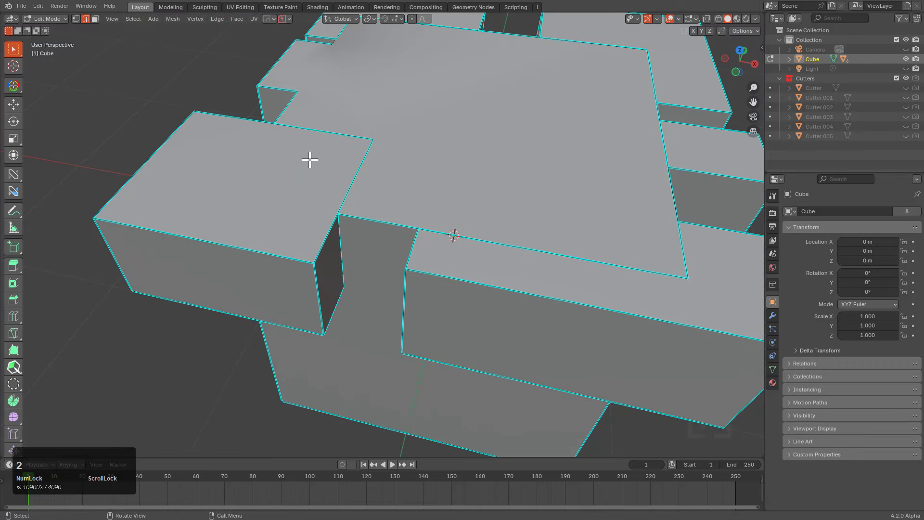
key("ctrl+x")
Try moving the vertices at the adjacent notch's top corners to test whether the seam edges are connected
middle_click_drag(407, 217, 332, 187)
key("shift+KP_End")
scroll(433, 189, "up", 4)
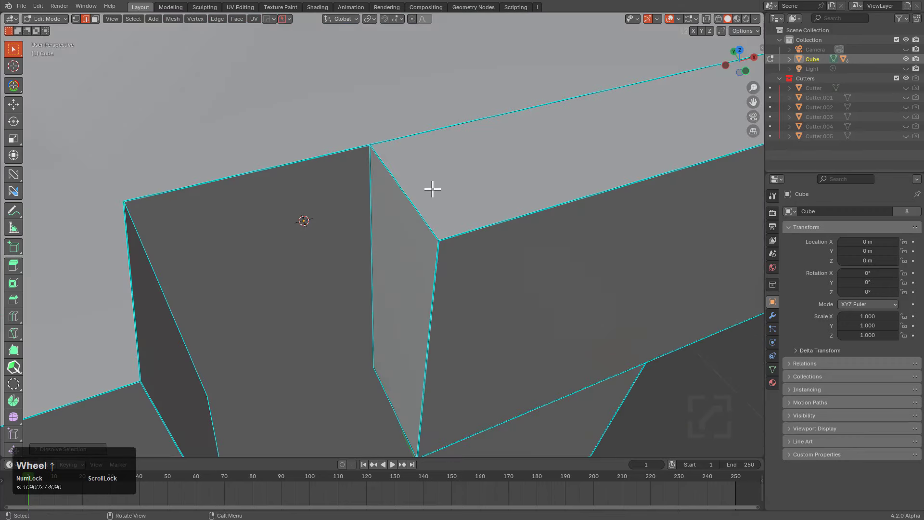
key("1")
left_click(371, 152)
key("g")
right_click(388, 192)
scroll(403, 167, "down", 5)
middle_click_drag(332, 187, 364, 186)
scroll(414, 187, "up", 4)
key("g")
right_click(462, 206)
Subdivide the top face's edge running along the notch and the long side block
key("2")
right_click(347, 214)
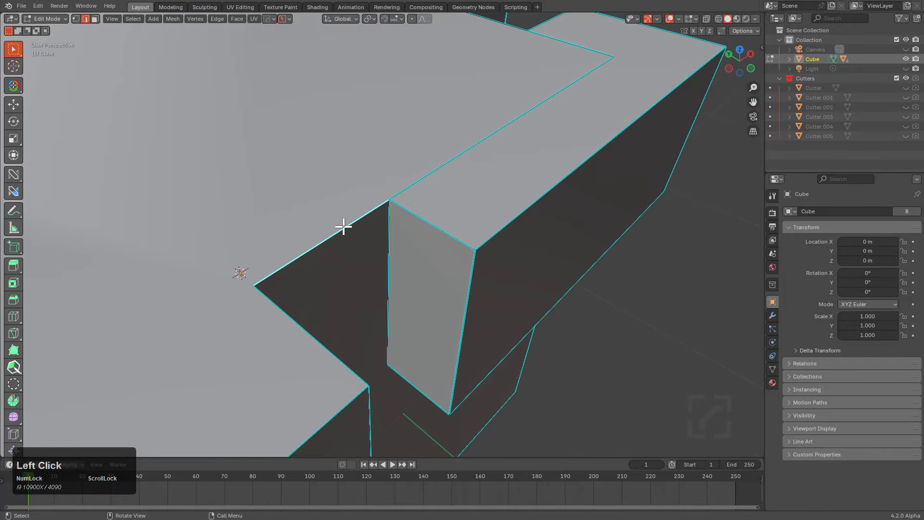
right_click(353, 217)
left_click(316, 225)
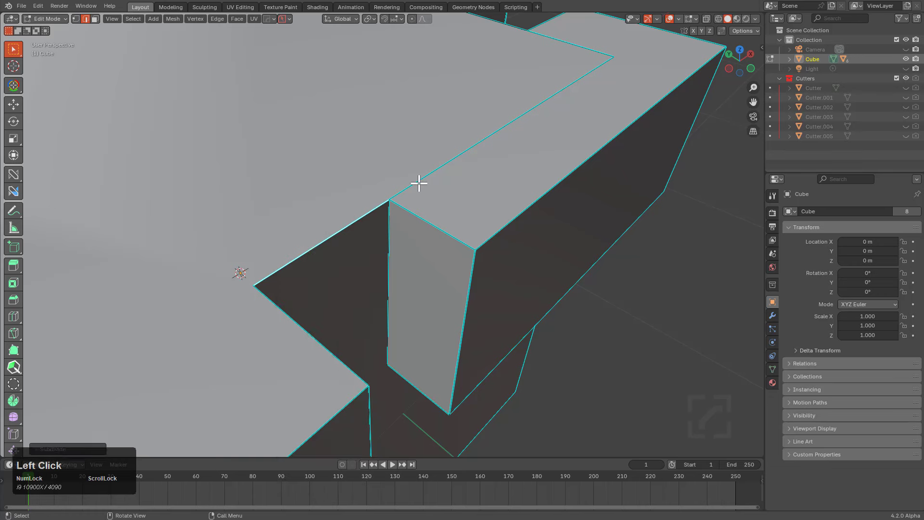
Merge the subdivided edge's new vertex with the side block's inner corner vertex
key("1")
key("g")
right_click(458, 125)
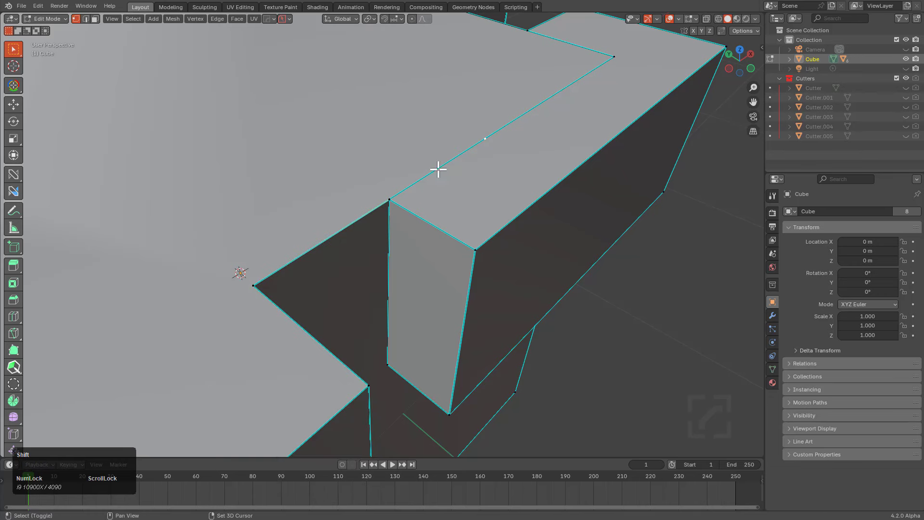
left_click(388, 198, "shift")
key("m")
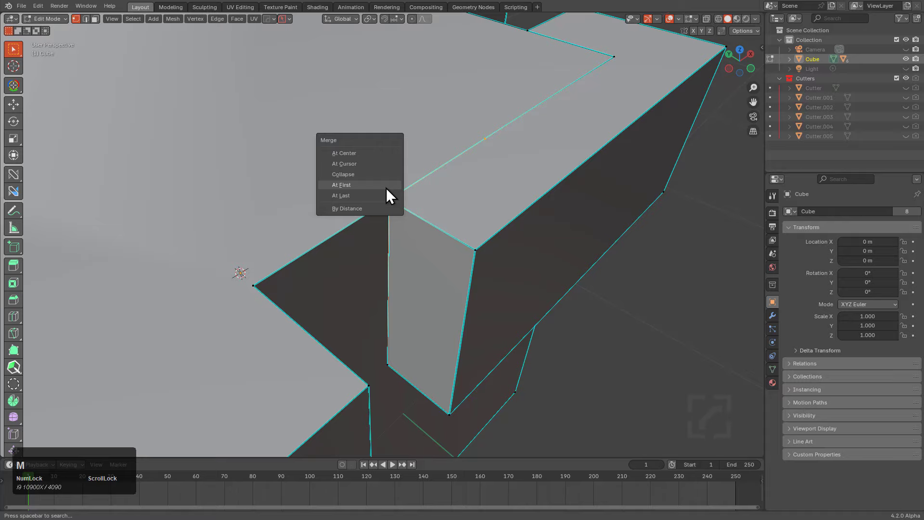
left_click(386, 188)
Dissolve the seam edges between the long side block and the top face
key("2")
left_click_drag(474, 135, 482, 130)
middle_click_drag(520, 117, 441, 146)
left_click(507, 161)
key("ctrl+x")
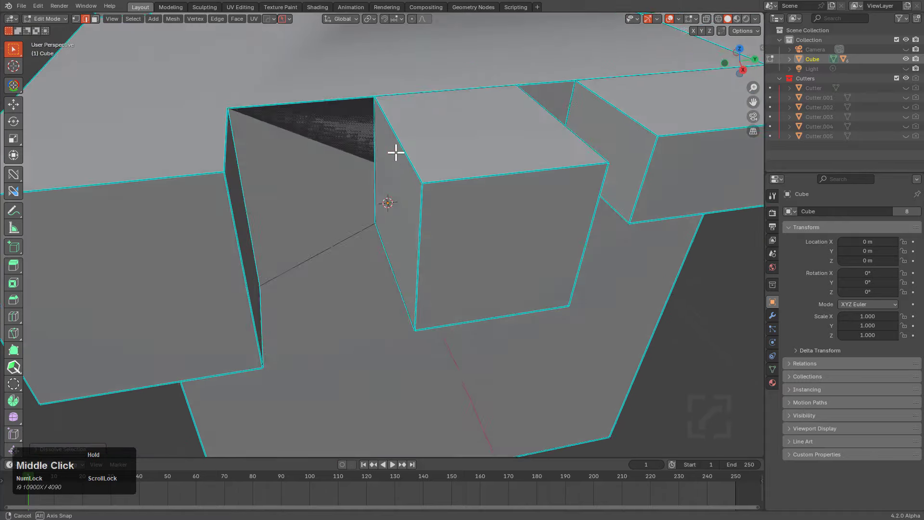
Turn on automatic merging of vertices for mesh editing
key("1")
left_click(722, 31)
right_click(456, 146)
key("1")
Subdivide the side block's seam edge and snap its new vertex onto the block's inner corner
key("2")
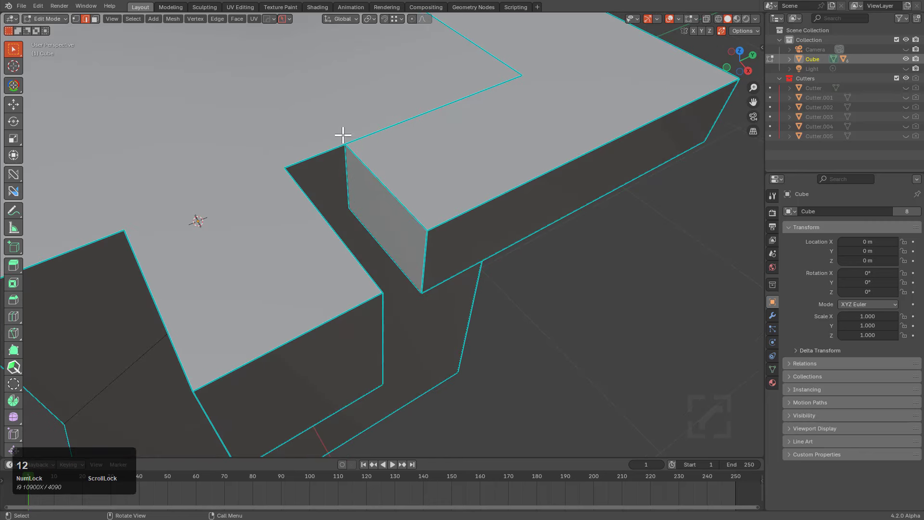
left_click(326, 149)
key("g")
right_click(318, 131)
right_click(326, 144)
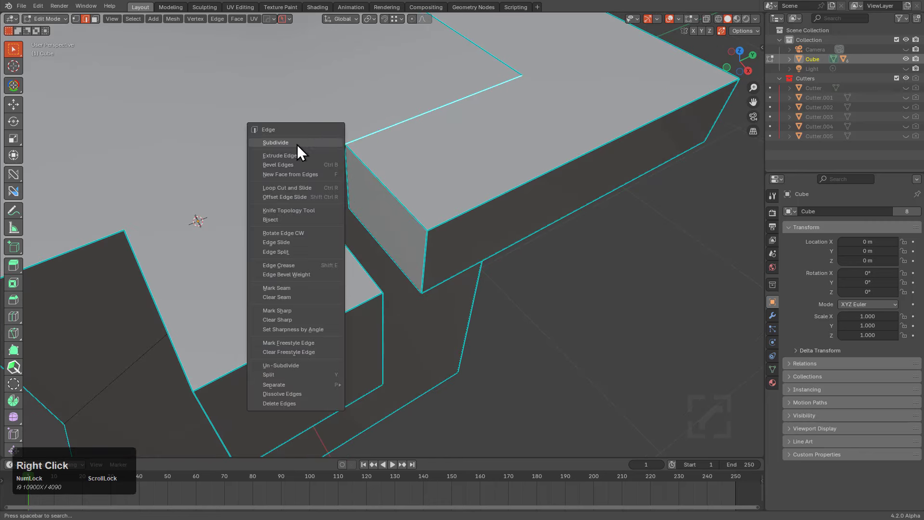
left_click(298, 145)
key("1")
key("g")
left_click(342, 145)
Try moving the top edge between two neighbouring overhanging blocks to test its connection to their corners
key("2")
left_click(316, 155)
middle_click_drag(602, 139, 347, 125)
key("g")
right_click(388, 96)
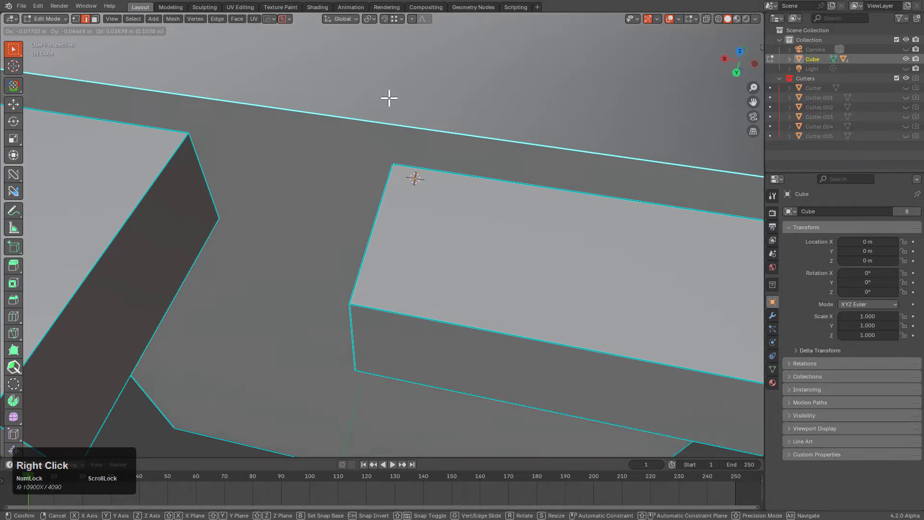
scroll(385, 111, "down", 6)
scroll(369, 150, "up", 2)
middle_click_drag(394, 159, 385, 159)
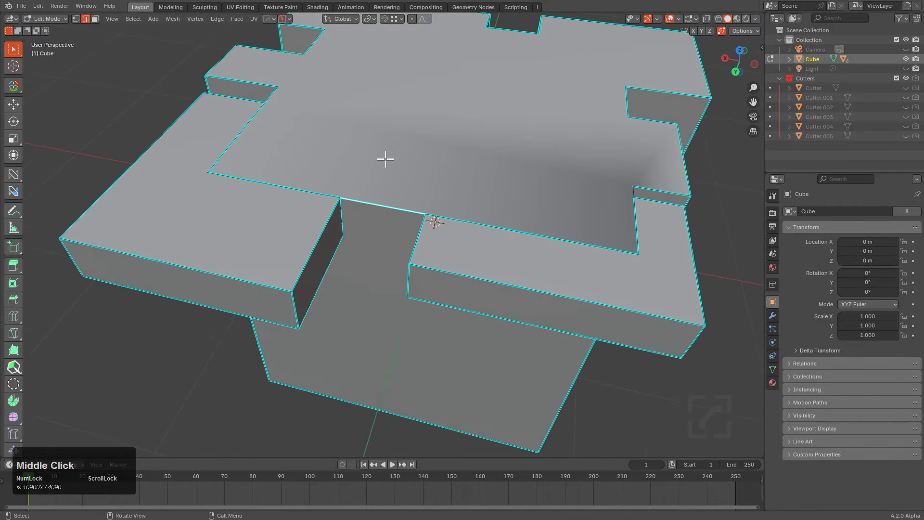
Subdivide the top face's long edge that spans the gap between the two front blocks
right_click(358, 180)
key("1")
left_click(405, 207)
key("g")
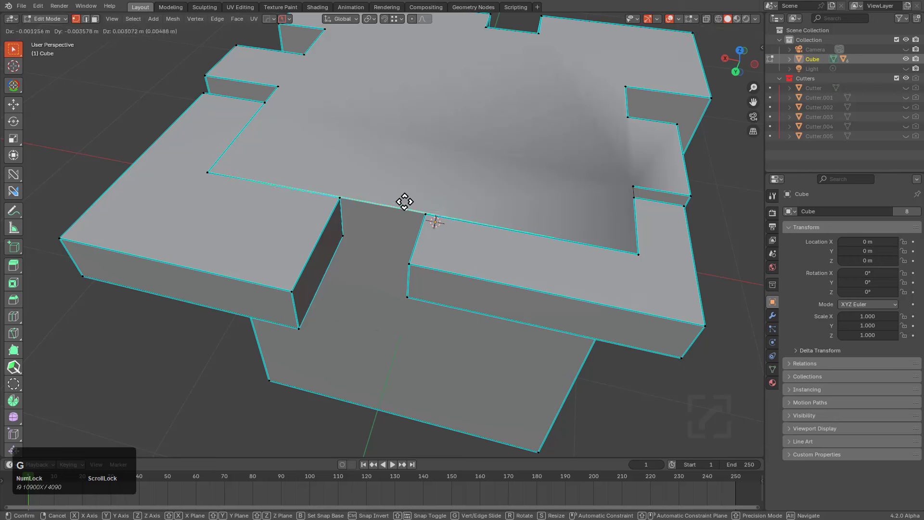
right_click(411, 171)
Bevel the new midpoint vertex into two vertices and snap them onto the inner corners of the two front blocks
key("ctrl+shift+b")
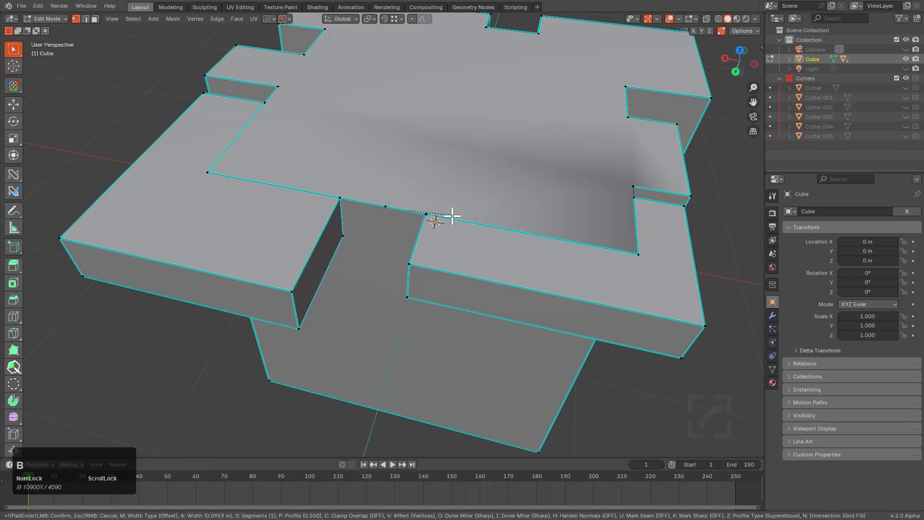
left_click(438, 220)
key("g")
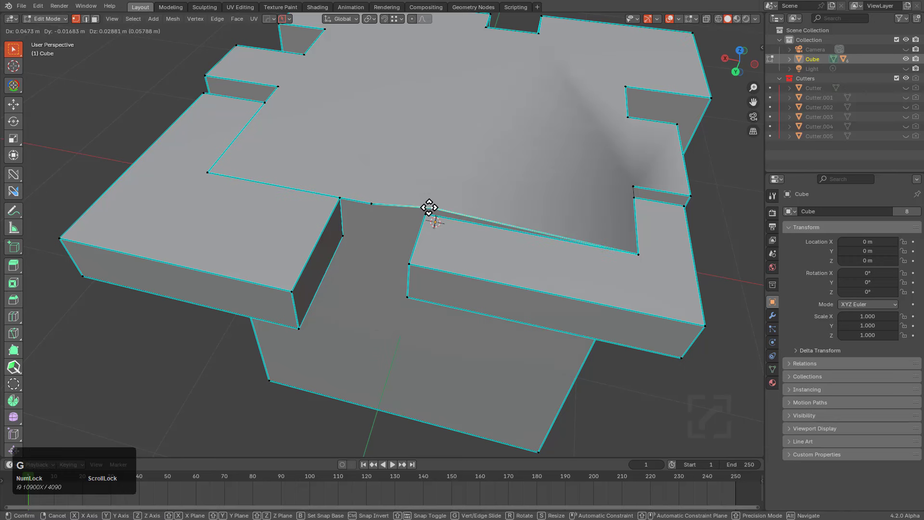
left_click(426, 209, "ctrl")
left_click(377, 198)
key("g")
left_click(339, 193, "ctrl")
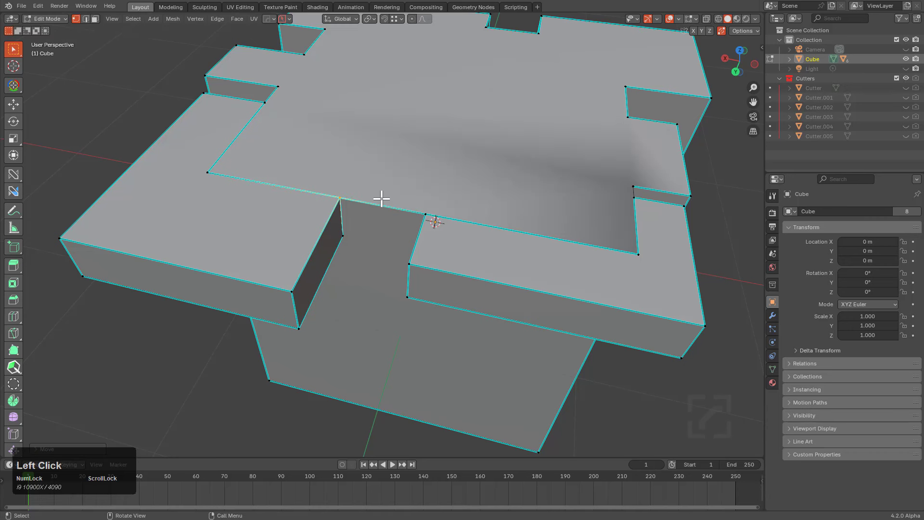
Dissolve the two seam edges between the large corner block and the top face
key("2")
left_click(286, 187)
left_click(239, 134, "shift")
key("ctrl+x")
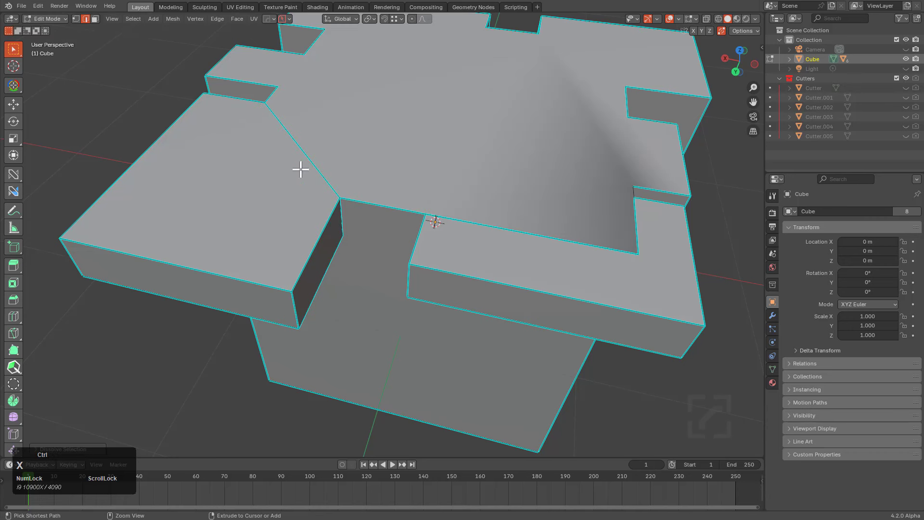
Dissolve the seam edges between the two front blocks and the top face, undoing the surplus dissolve
key("ctrl+x")
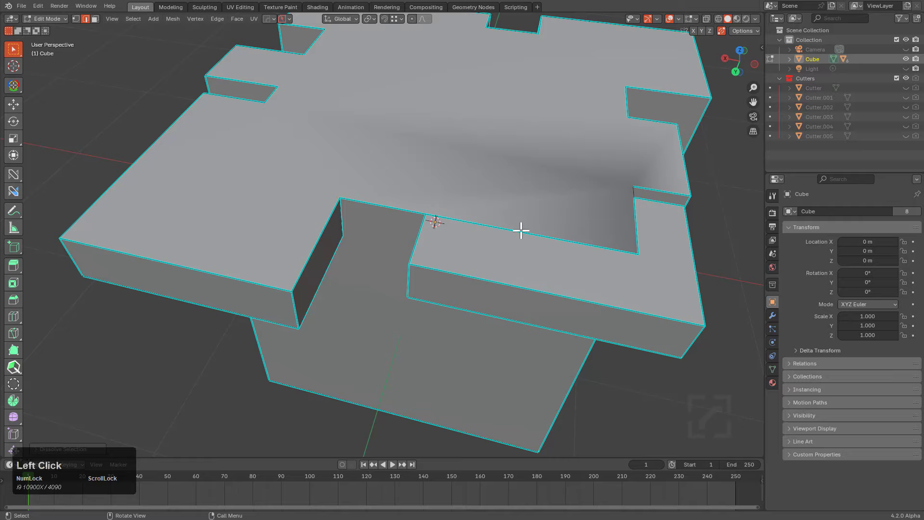
middle_click_drag(521, 231, 354, 193)
key("ctrl+x")
key("ctrl+x")
key("ctrl+z")
Try moving the remaining side block's seam edge to test its connection to the neighbouring corner
scroll(394, 220, "up", 5)
middle_click_drag(316, 140, 351, 188, "shift")
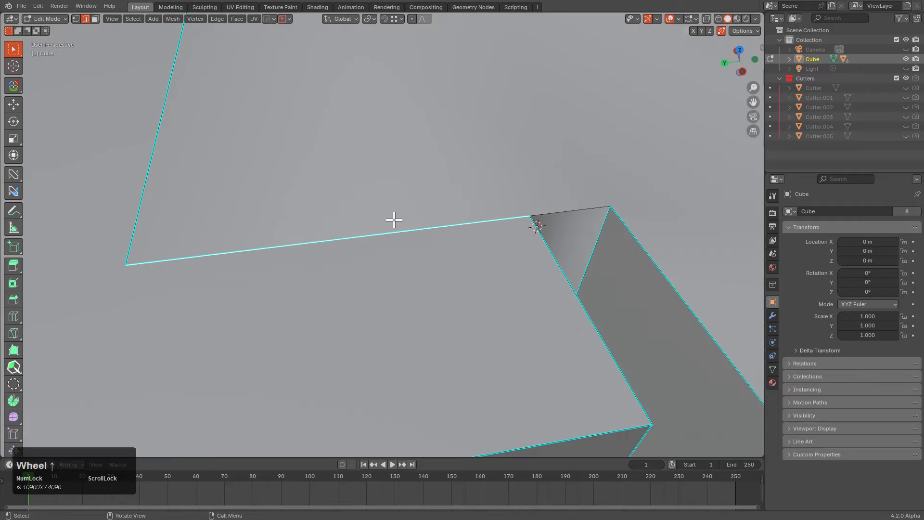
scroll(353, 194, "down", 2)
key("g")
right_click(347, 185)
scroll(347, 186, "up", 1)
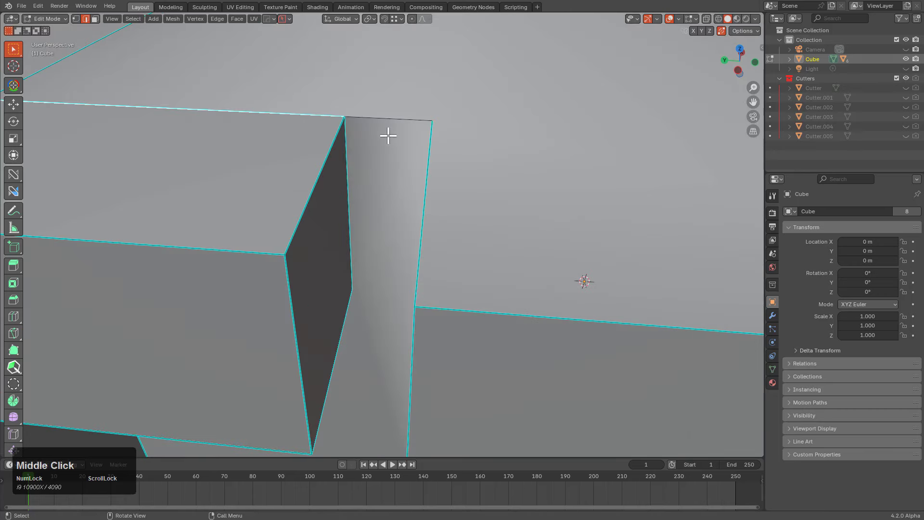
Subdivide the seam edge that overshoots the remaining block and snap the new vertex onto the block's inner corner
middle_click_drag(388, 135, 386, 118)
middle_click_drag(409, 82, 319, 173)
right_click(387, 131)
left_click(387, 130)
left_click(320, 193)
key("g")
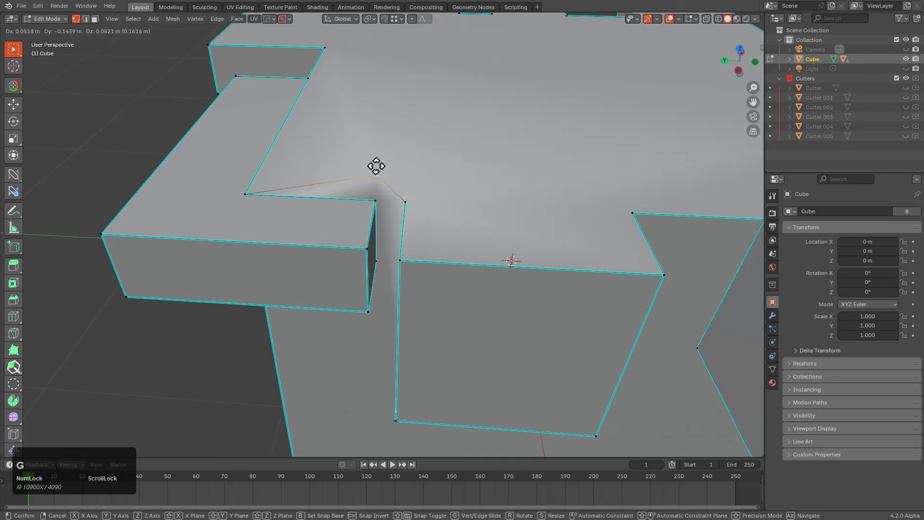
right_click(376, 166)
left_click(373, 194)
Dissolve the remaining block's seam edges so its top merges with the cube's top face
key("2")
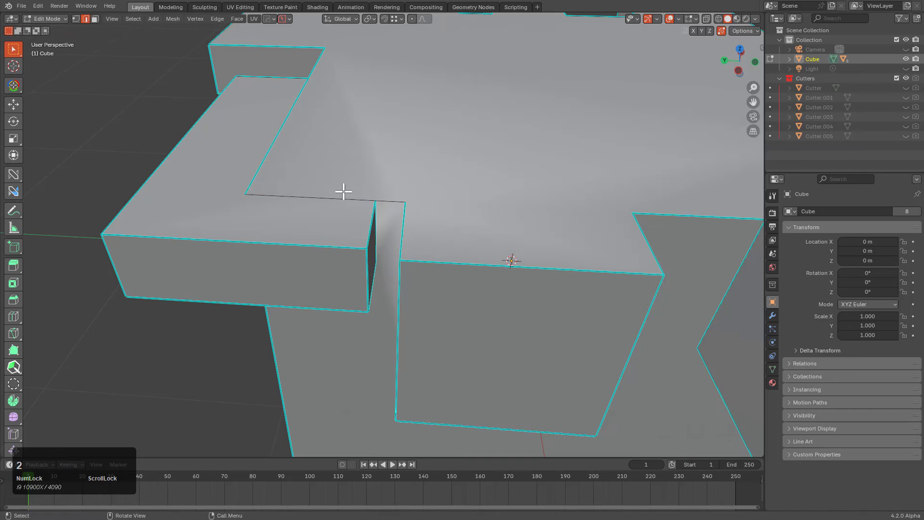
left_click(343, 192)
key("ctrl+x")
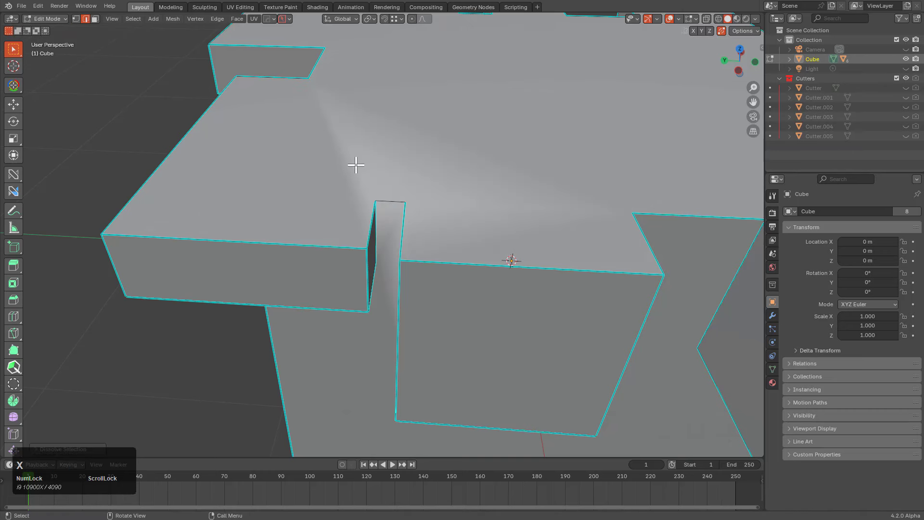
scroll(413, 159, "down", 3)
Return to Object Mode and apply Autosmooth to the cube with a 35° angle
key("Tab")
key("q")
left_click(418, 106, "shift")
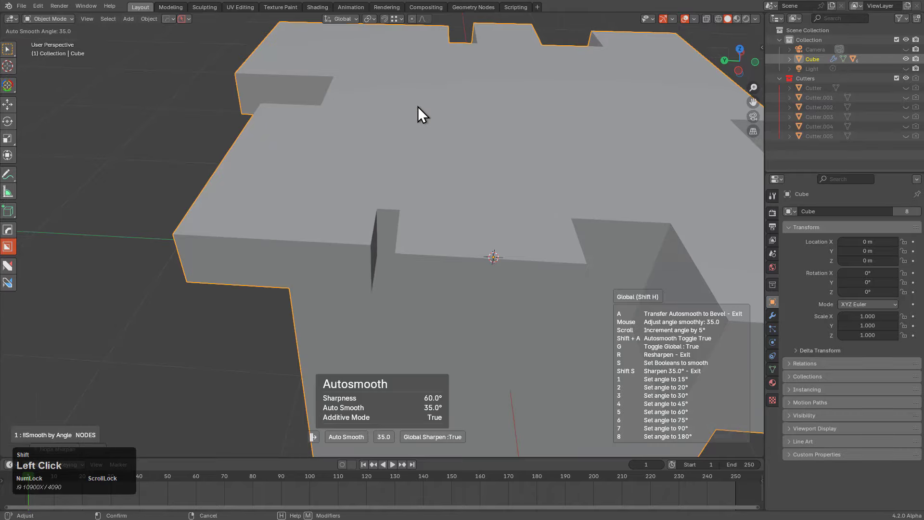
scroll(434, 163, "down", 2)
key("Tab")
middle_click_drag(434, 163, 484, 230)
key("Tab")
scroll(485, 229, "down", 1)
key("KP_1")
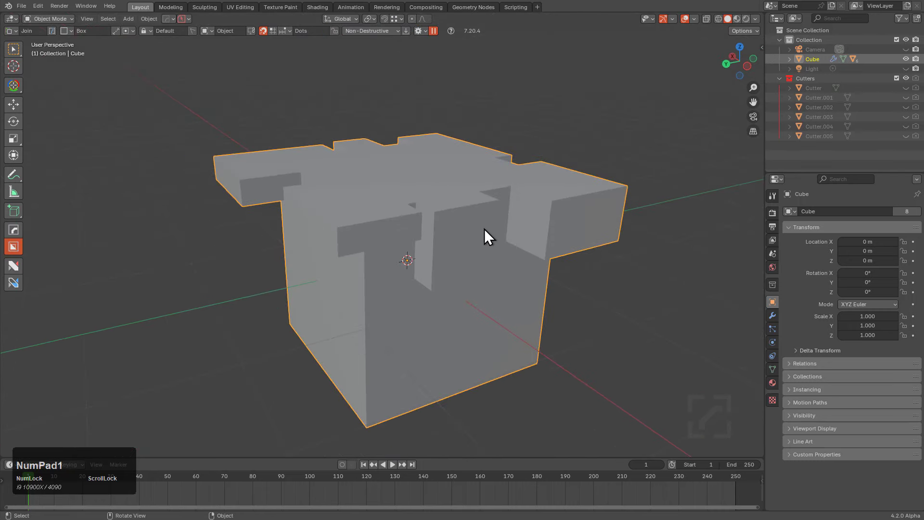
mouse_move(226, 120)
left_mouse_down()
mouse_move(584, 221)
mouse_move(615, 188)
left_mouse_up()
key("x")
middle_click_drag(616, 187, 502, 211)
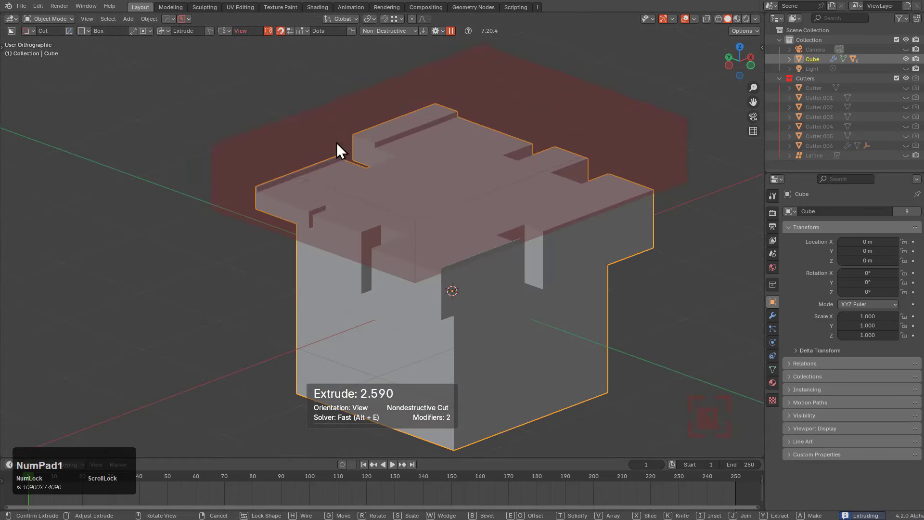
key("r")
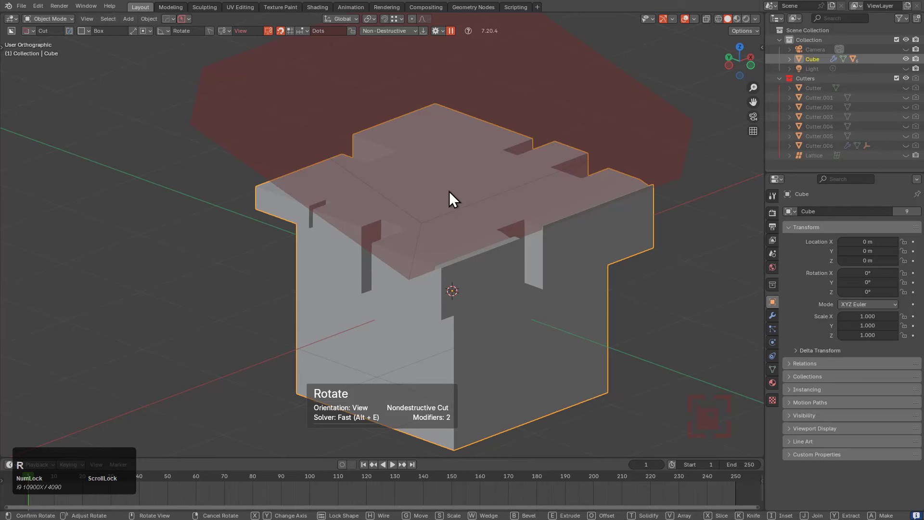
right_click(441, 188)
right_click(431, 184)
middle_click_drag(448, 192, 381, 164)
Slice across the tops of the joined blocks with a view-oriented box cut, and undo the cut
mouse_move(212, 126)
left_mouse_down()
mouse_move(558, 192)
mouse_move(640, 189)
left_mouse_up()
key("x")
mouse_move(640, 189)
middle_mouse_down()
mouse_move(533, 223)
mouse_move(379, 185)
middle_mouse_up()
key("e")
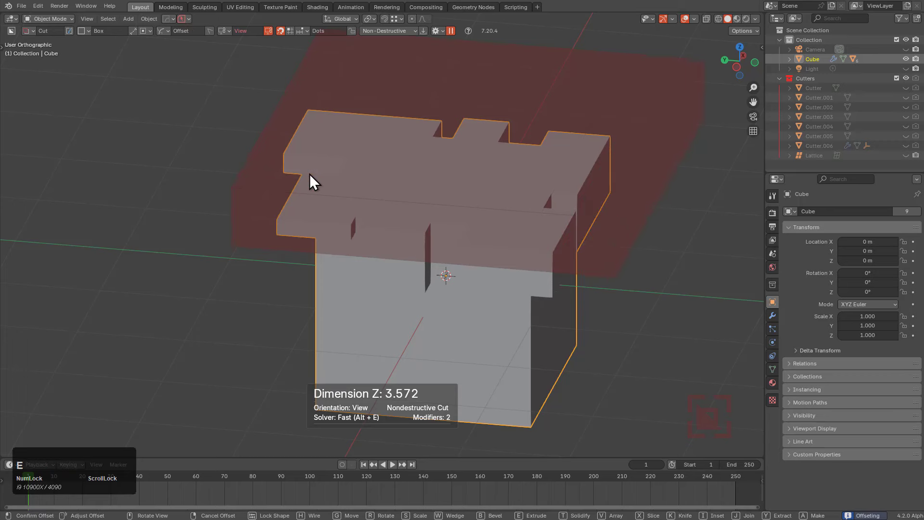
key("Tab")
key("space")
middle_click_drag(510, 169, 448, 204)
scroll(508, 131, "up", 3)
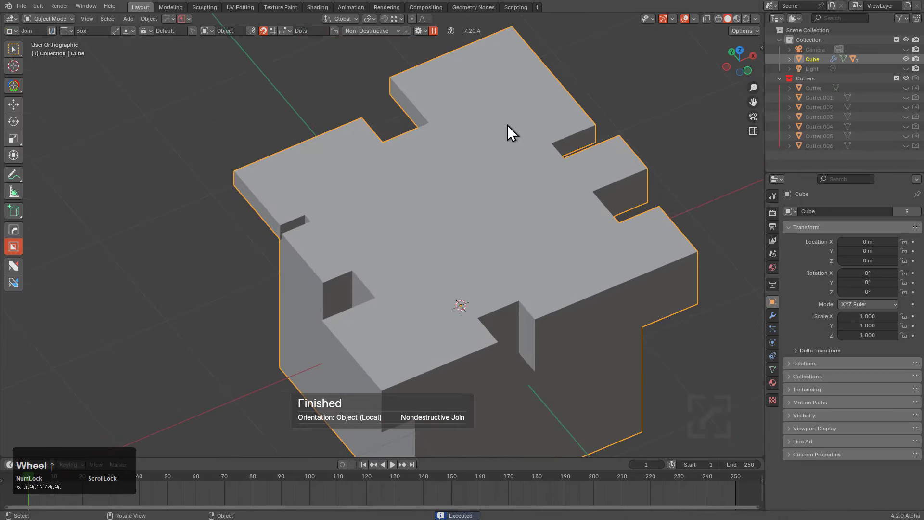
key("ctrl+z")
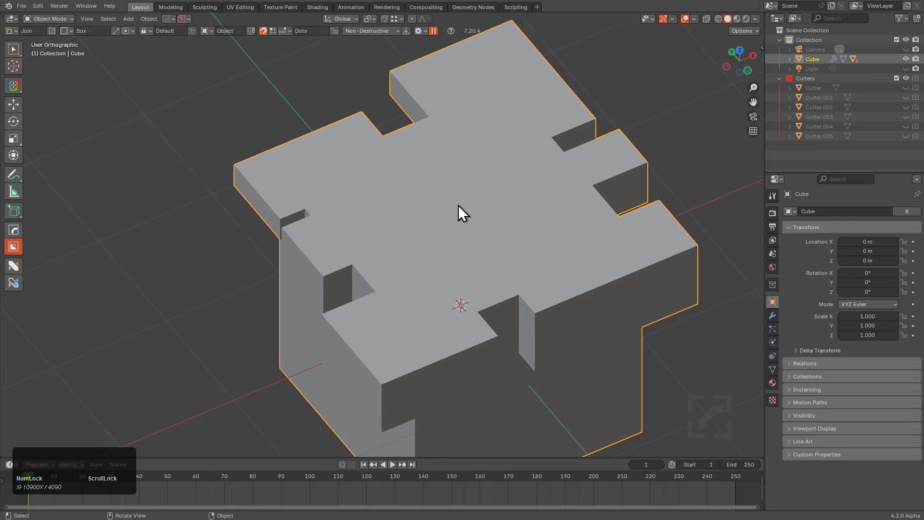
Turn on the wireframe overlay in the viewport to show the cube's edges
scroll(456, 205, "up", 1, "shift")
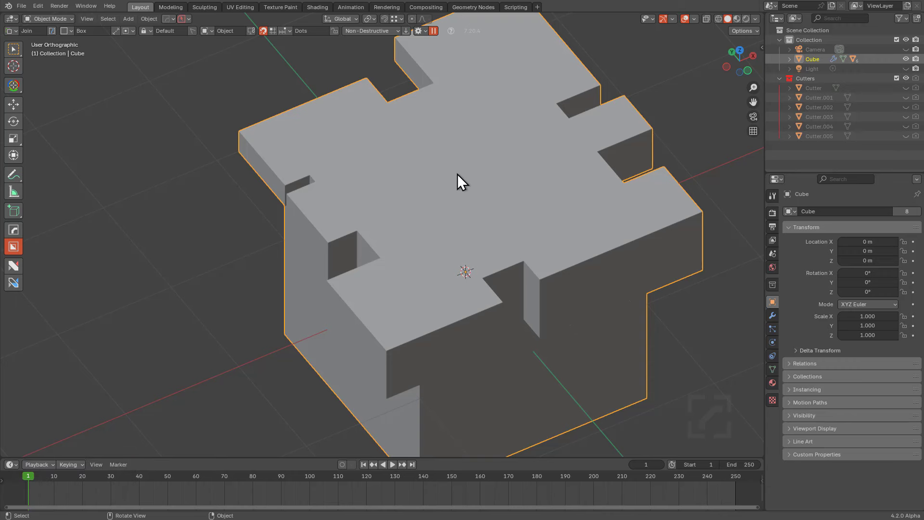
key("alt+v")
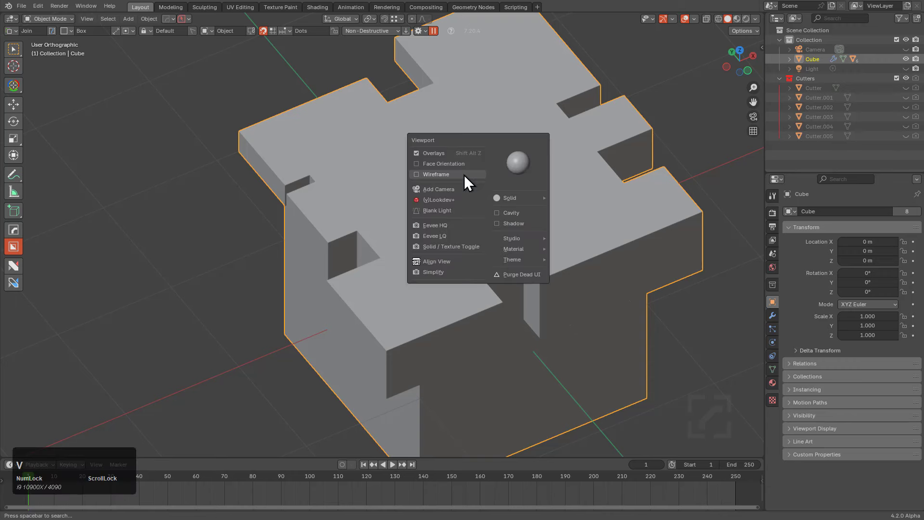
left_click(464, 175)
middle_click_drag(487, 190, 485, 162)
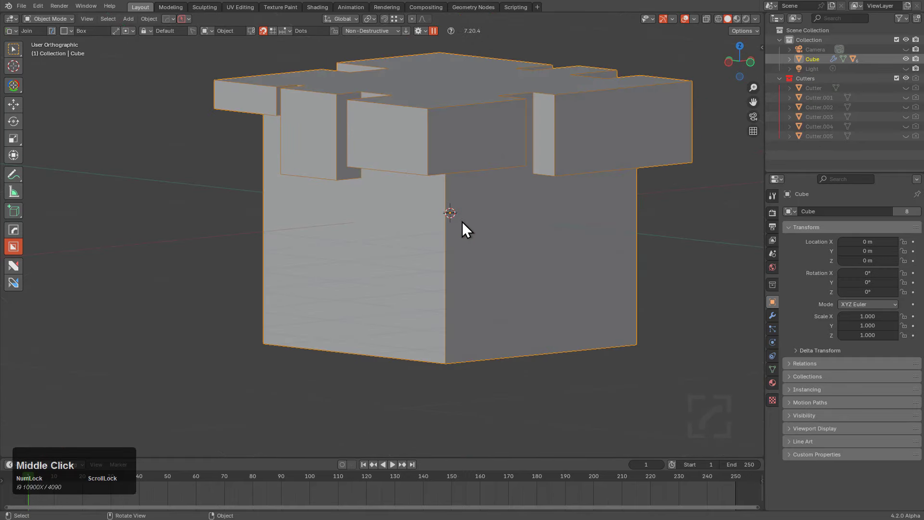
Join a box across the cube's lower vertical corner edge, apply it to the mesh and enter Edit Mode
mouse_move(484, 206)
left_mouse_down()
mouse_move(426, 319)
mouse_move(414, 322)
left_mouse_up()
left_click(538, 239)
scroll(544, 251, "up", 6)
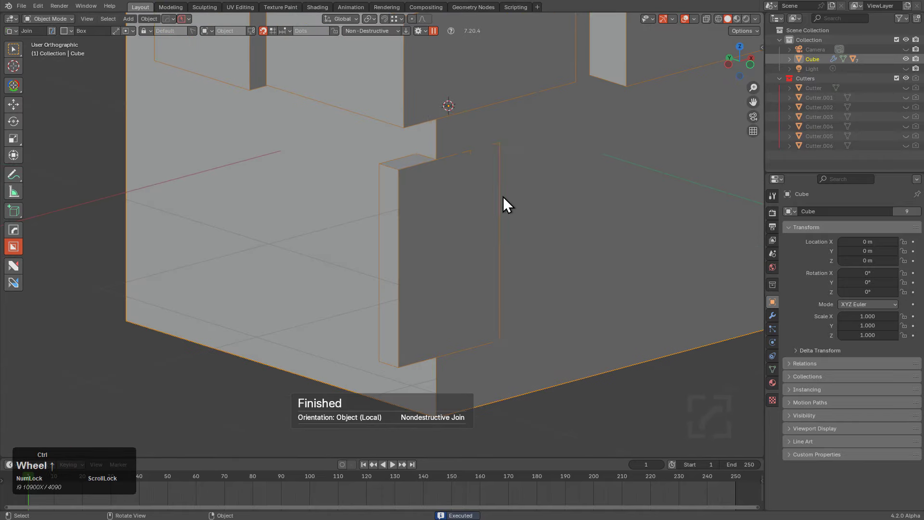
key("ctrl+a")
left_click(493, 196)
key("Tab")
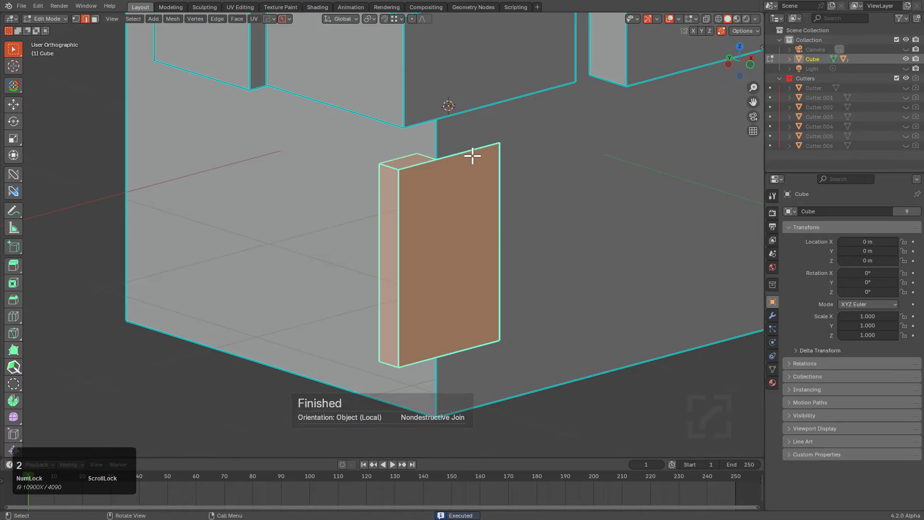
Try moving the joined corner block's top edge to test its connection to the cube
key("ctrl+z")
key("ctrl+z")
key("g")
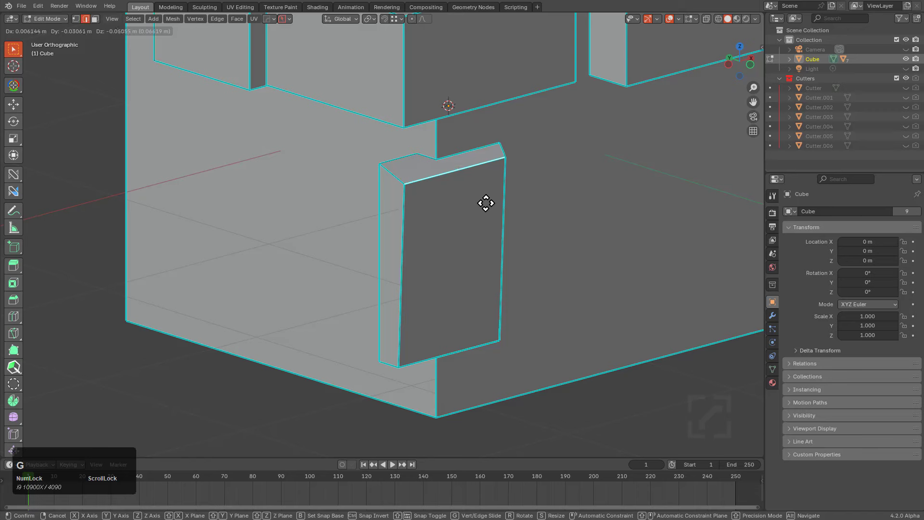
right_click(475, 199)
Subdivide the corner block's long top edge and snap the new vertex onto the cube's vertical corner edge
key("KP_Decimal")
scroll(481, 196, "up", 1)
scroll(481, 195, "down", 2)
key("1")
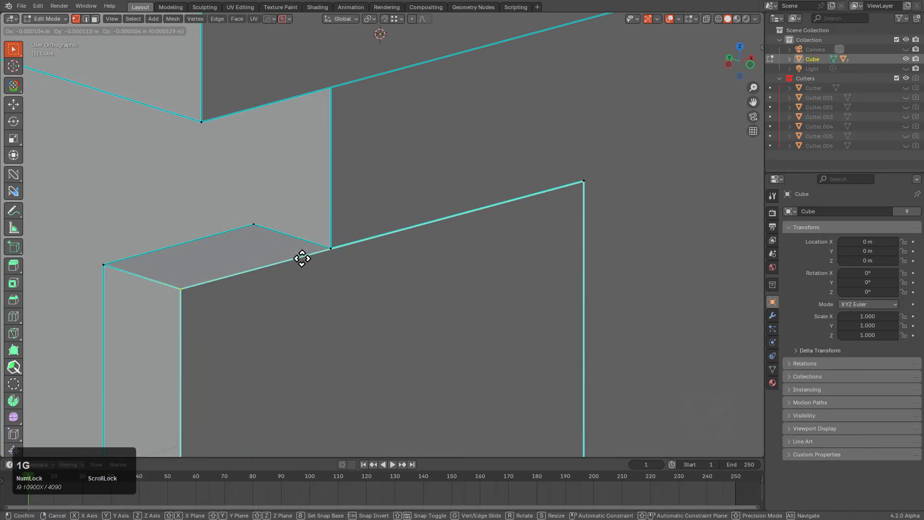
right_click(284, 276)
left_click(259, 273)
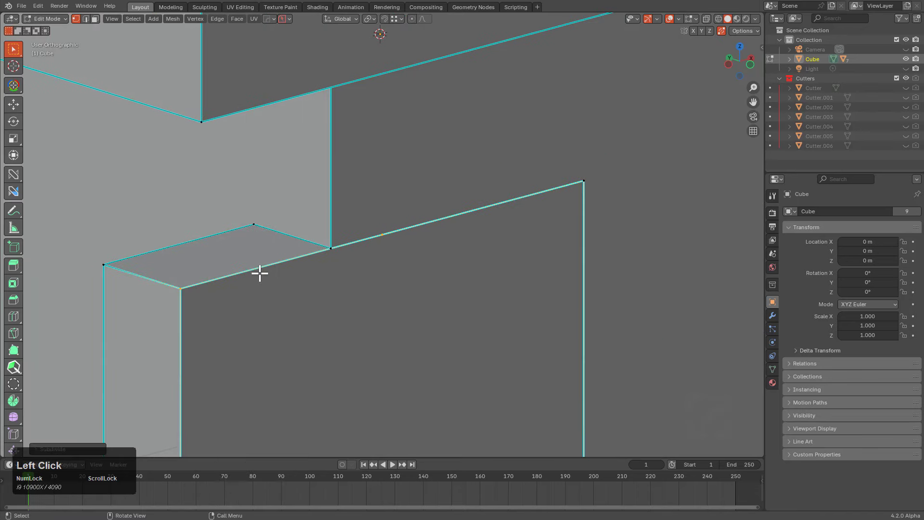
left_click(380, 243)
key("g")
left_click(325, 252)
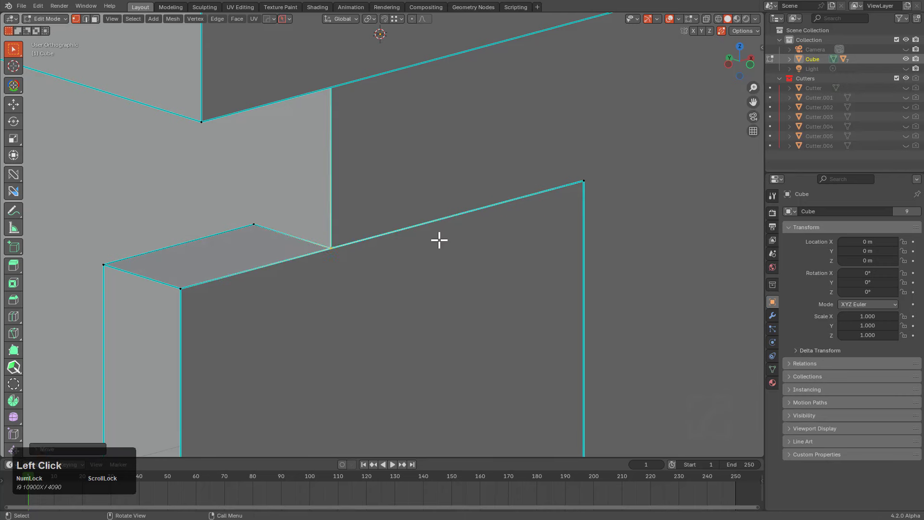
Dissolve the seam edge where the corner block lies flush with the cube's side face
key("2")
left_click(461, 215)
key("ctrl+x")
middle_click_drag(475, 209, 434, 258)
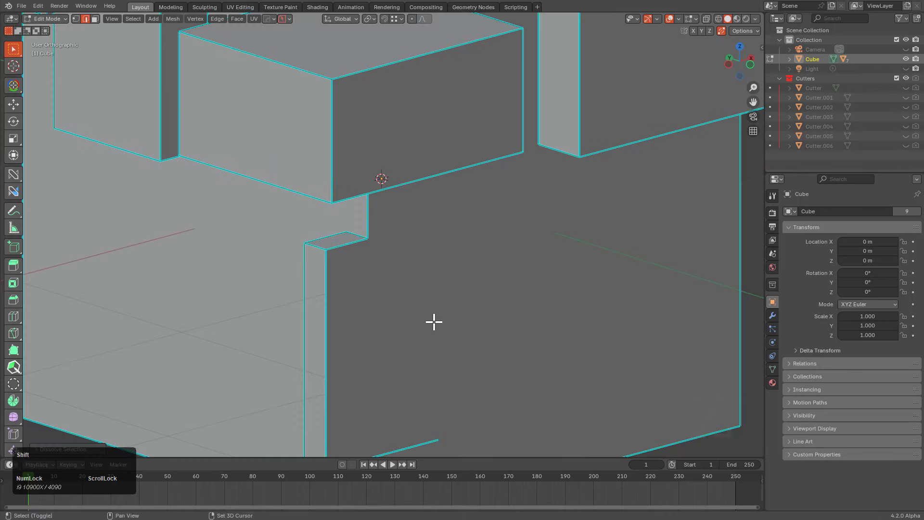
Snap the dangling end vertex of the corner block's leftover bottom edge onto the cube's corner vertex
scroll(434, 258, "up", 6)
key("1")
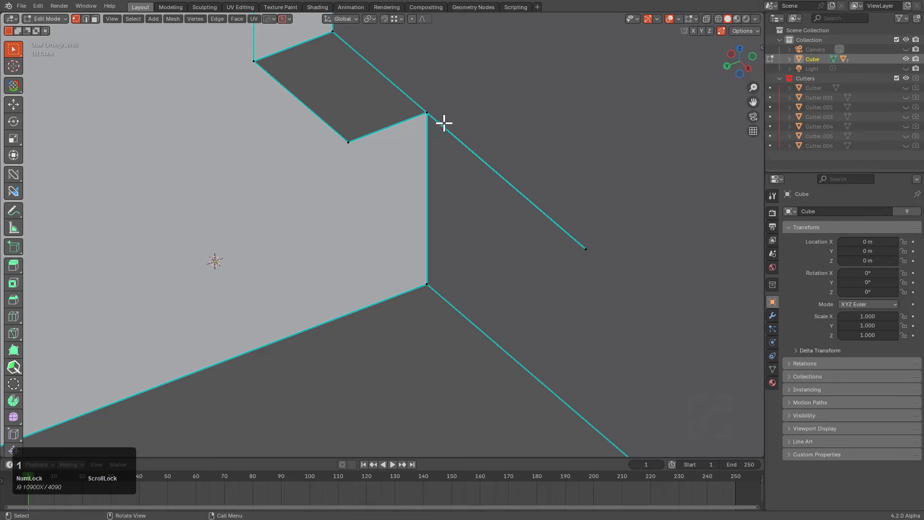
right_click(462, 176)
key("g")
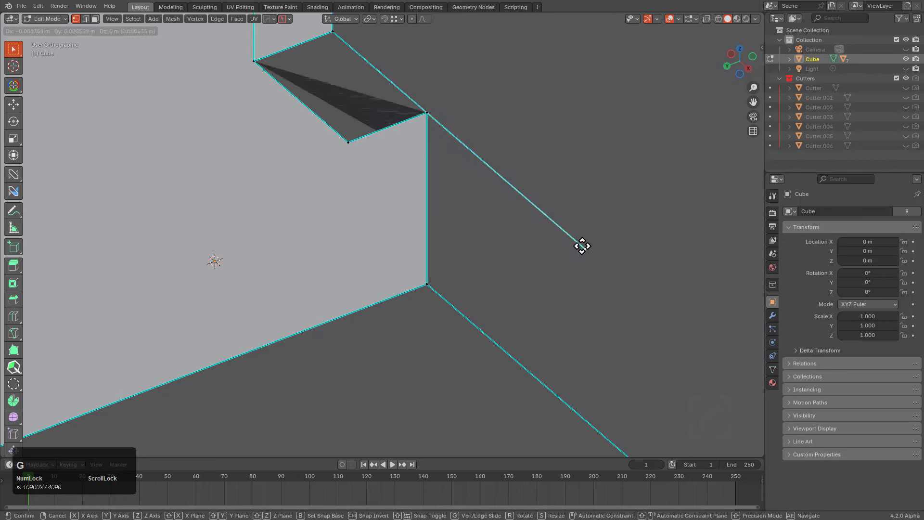
left_click(423, 111)
scroll(441, 123, "down", 2)
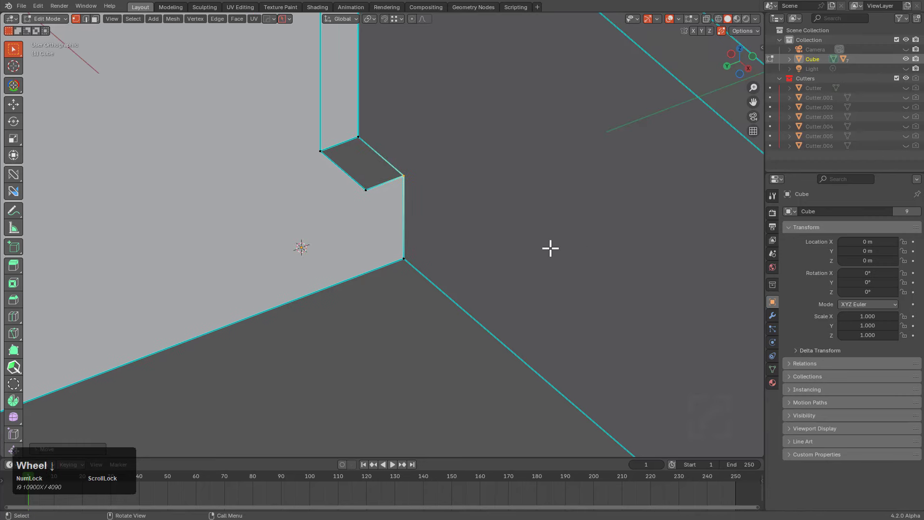
key("e")
middle_click_drag(506, 225, 491, 240)
scroll(472, 216, "up", 2)
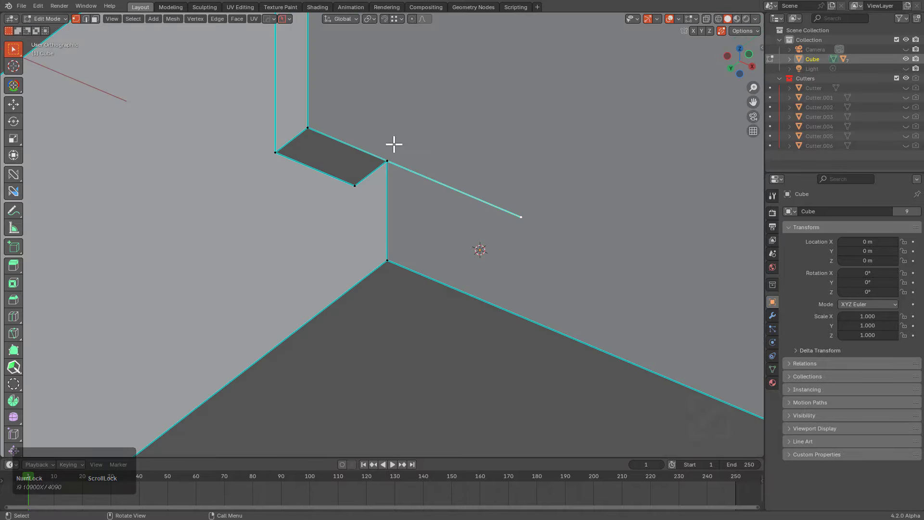
key("g")
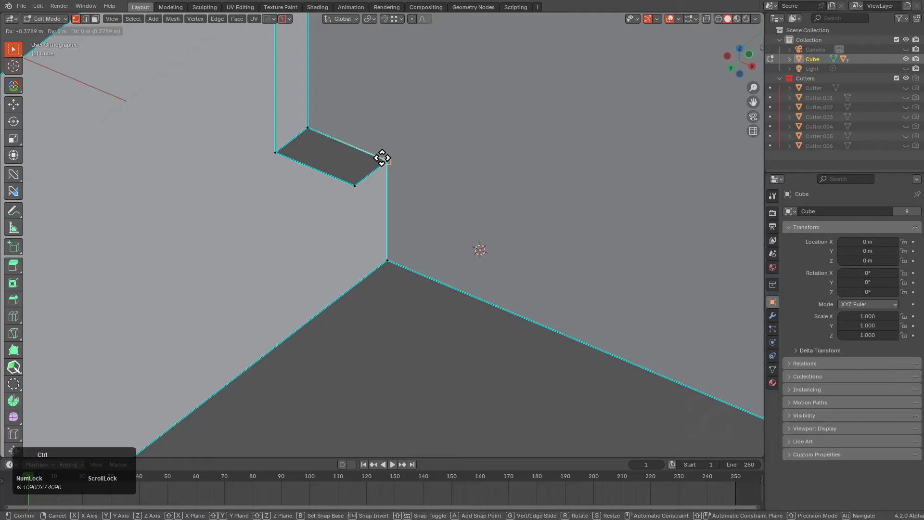
left_click(382, 158)
Return to Object Mode and inspect the cleaned-up corner block from several angles
scroll(409, 154, "down", 5)
key("Tab")
middle_click_drag(398, 246, 456, 241)
scroll(454, 242, "up", 2)
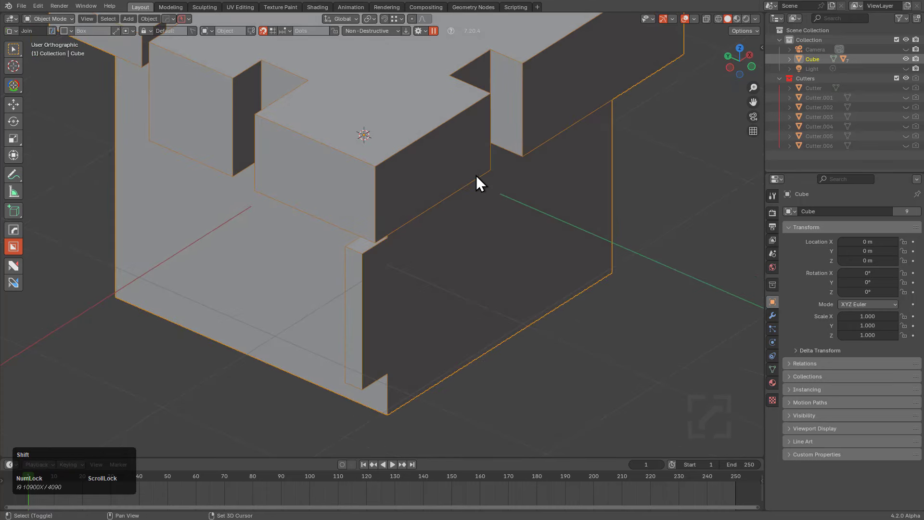
scroll(476, 193, "down", 1)
middle_click_drag(276, 148, 319, 168)
middle_click_drag(299, 175, 427, 233)
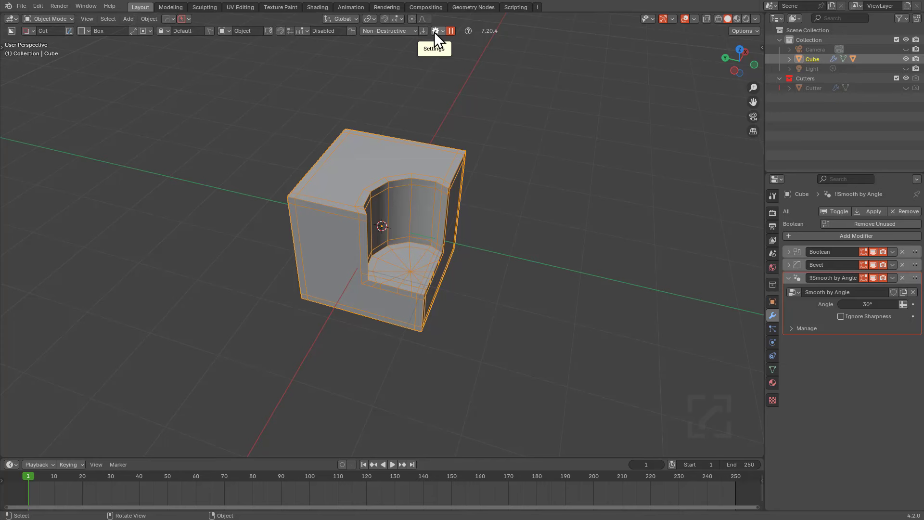
Cut a box notch into the cube's top edge beside the rounded cutout, extruding it about 0.584
left_click(436, 31)
scroll(370, 192, "up", 4)
mouse_move(320, 153)
left_mouse_down()
mouse_move(273, 236)
mouse_move(290, 290)
left_mouse_up()
left_click(292, 289)
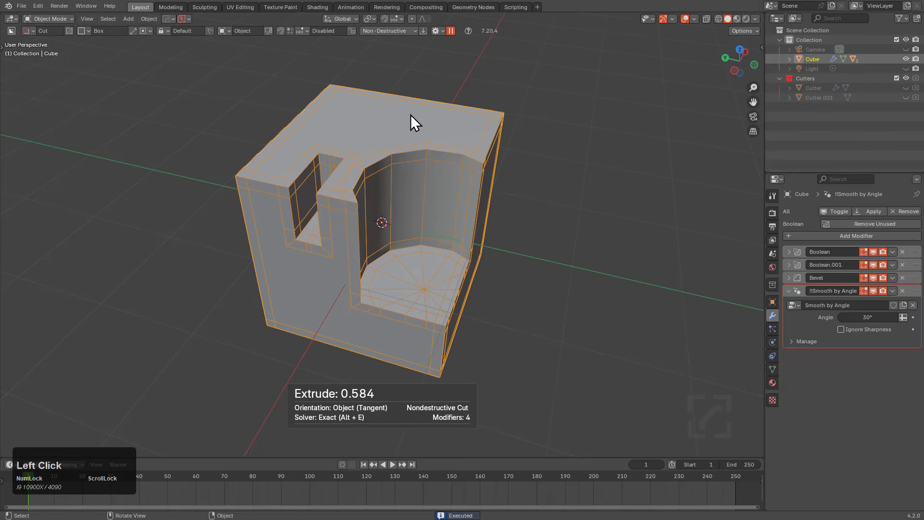
Examine the Sort Modifiers option in BoxCutter's behavior settings and view the cube's uncut side
left_click(439, 31)
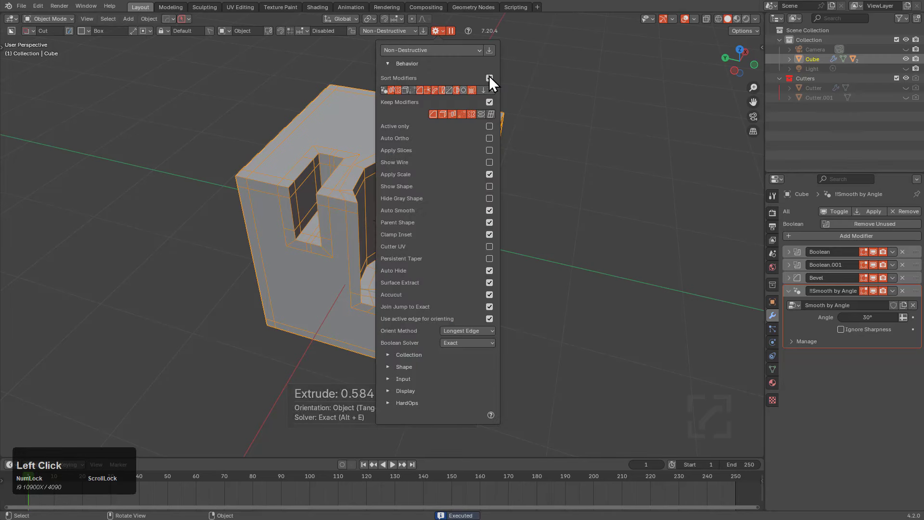
middle_click_drag(266, 125, 406, 194)
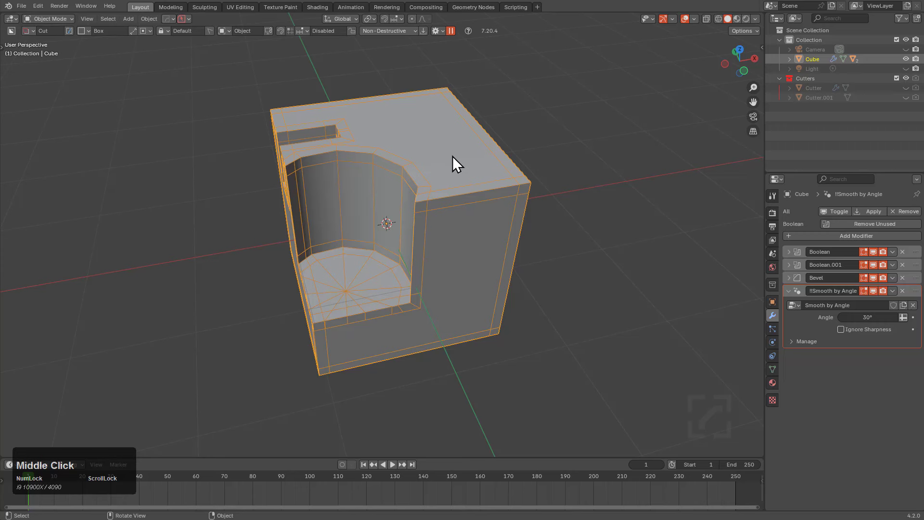
Cut a box notch through the cube's uncut top edge, moving its boolean through the modifier stack and placing it above Bevel
mouse_move(452, 157)
left_mouse_down()
mouse_move(469, 195)
mouse_move(521, 219)
left_mouse_up()
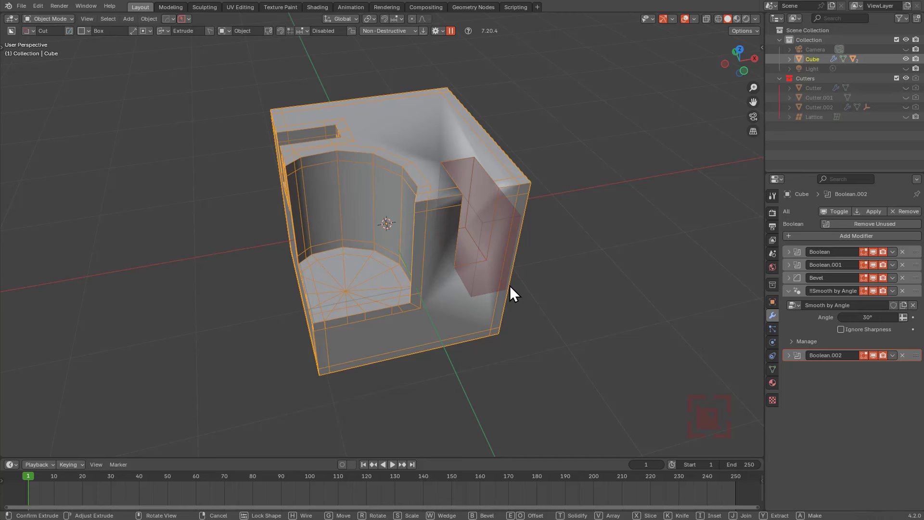
scroll(510, 285, "down", 1, "shift")
scroll(510, 285, "up", 1, "shift")
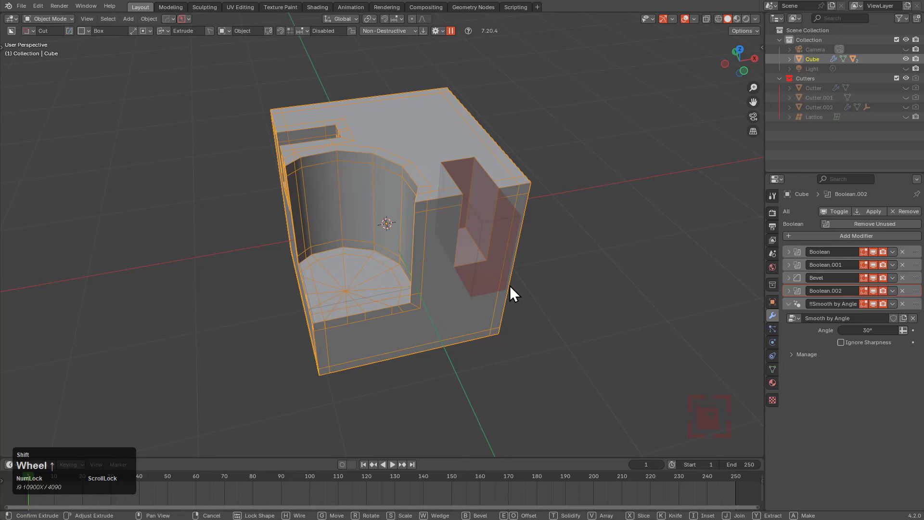
scroll(509, 285, "up", 1, "shift")
scroll(510, 285, "down", 1, "shift")
scroll(510, 285, "down", 1, "shift")
scroll(510, 285, "up", 1, "shift")
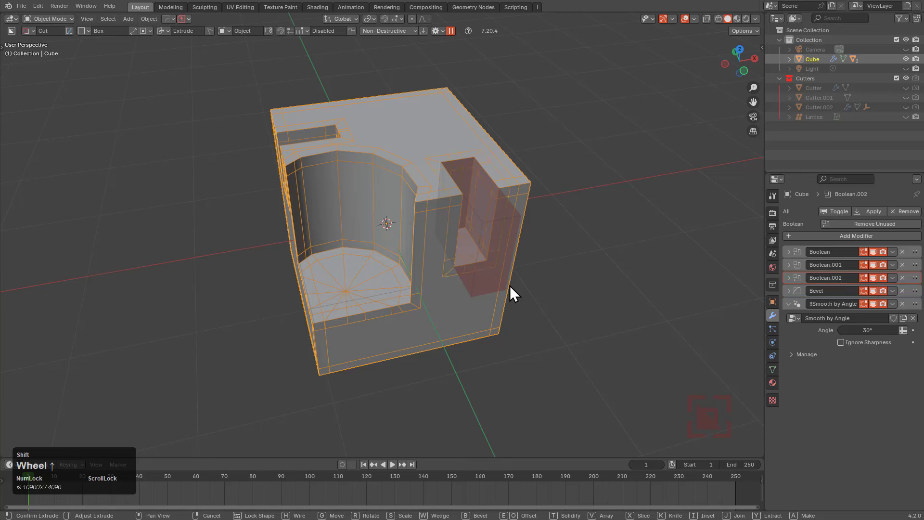
scroll(510, 285, "down", 2, "shift")
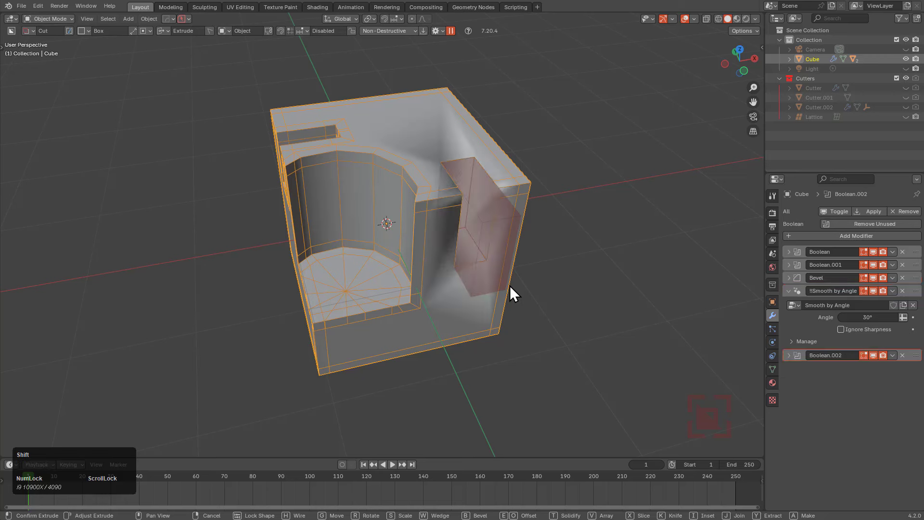
scroll(510, 285, "up", 1, "shift")
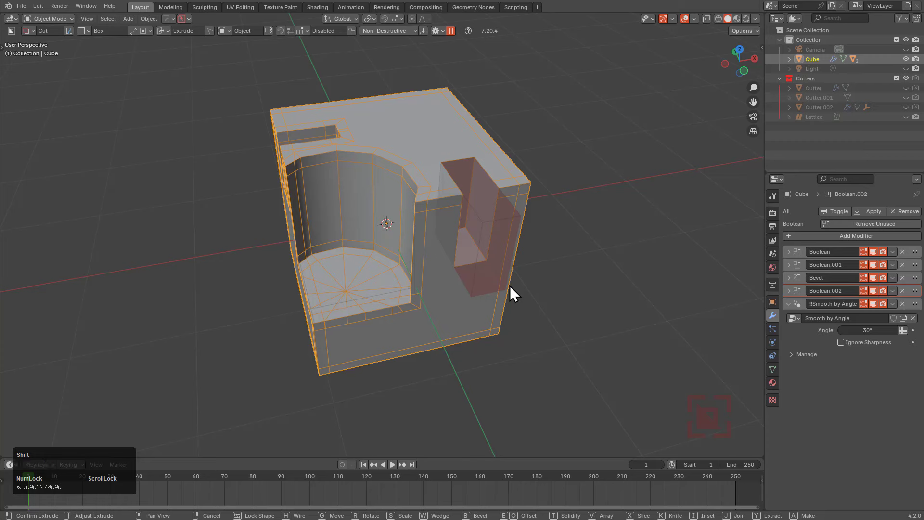
scroll(510, 285, "up", 1, "shift")
left_click(510, 285)
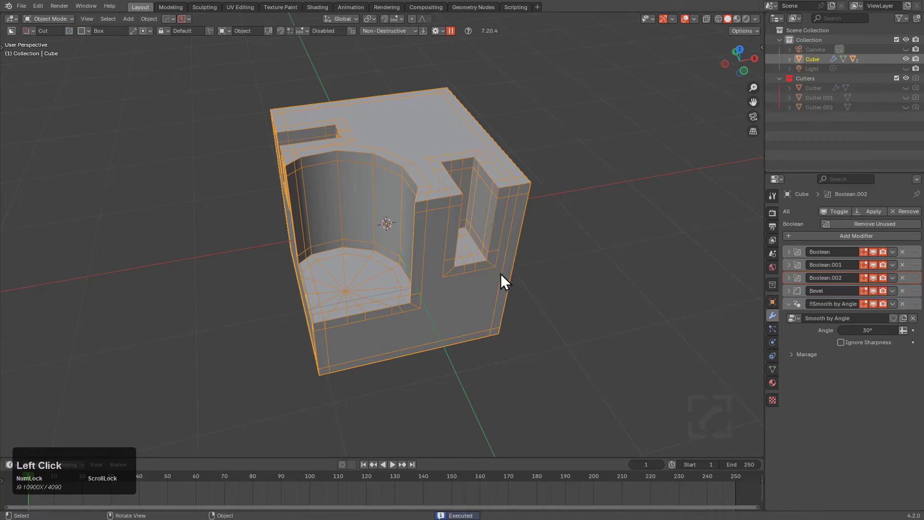
Cut a box notch into the cube's lower vertical corner edge, extruded about 0.560, and place its boolean above Bevel
middle_click_drag(501, 273, 403, 271)
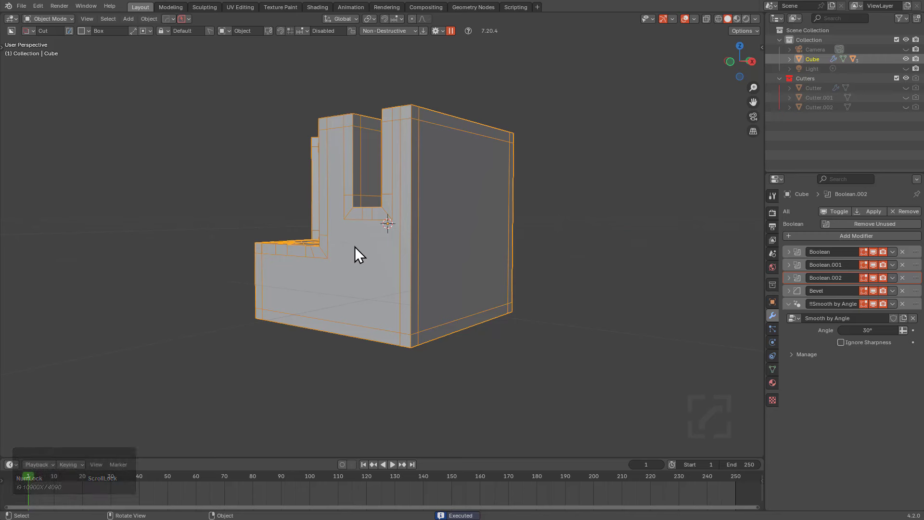
mouse_move(360, 244)
left_mouse_down()
mouse_move(377, 281)
mouse_move(445, 327)
mouse_move(487, 325)
left_mouse_up()
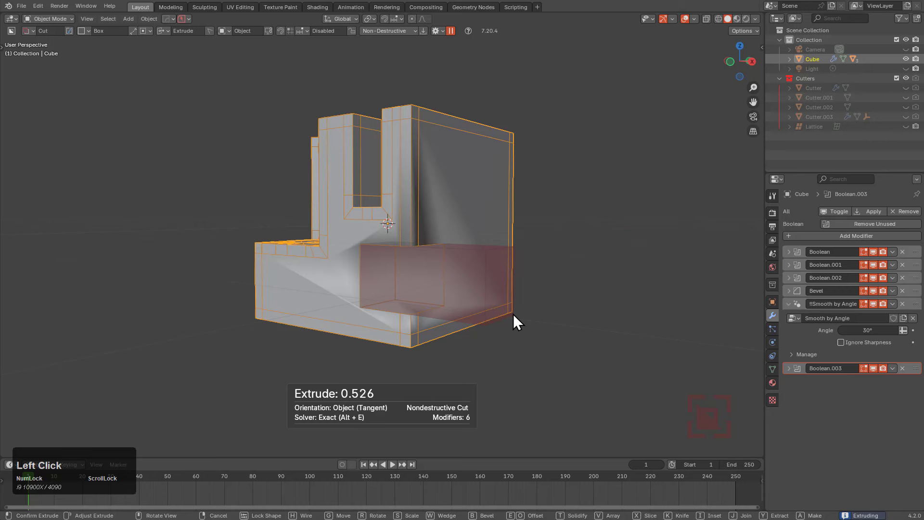
key("Tab")
scroll(593, 264, "up", 2)
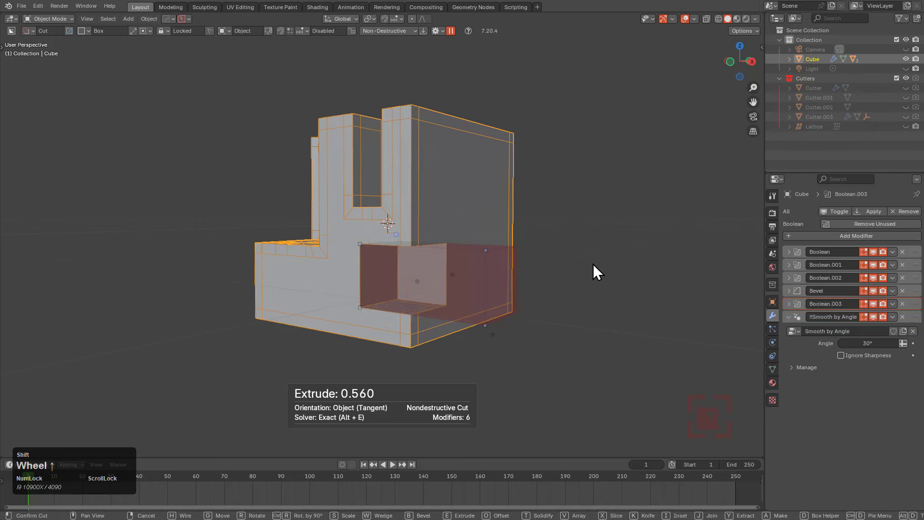
left_click(600, 254)
Cut a box notch into the cube's bottom edge, extruded about 0.477, with its boolean above Bevel, and reposition the cutter before applying
middle_click_drag(536, 267, 611, 240)
key("KP_1")
scroll(503, 233, "up", 3)
left_click_drag(440, 198, 360, 377)
key("Tab")
middle_click_drag(483, 289, 511, 278)
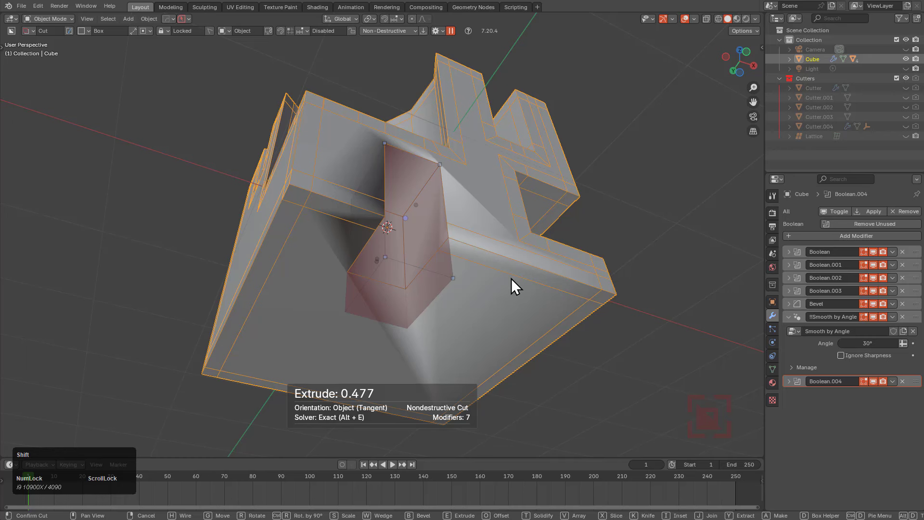
scroll(511, 278, "up", 2)
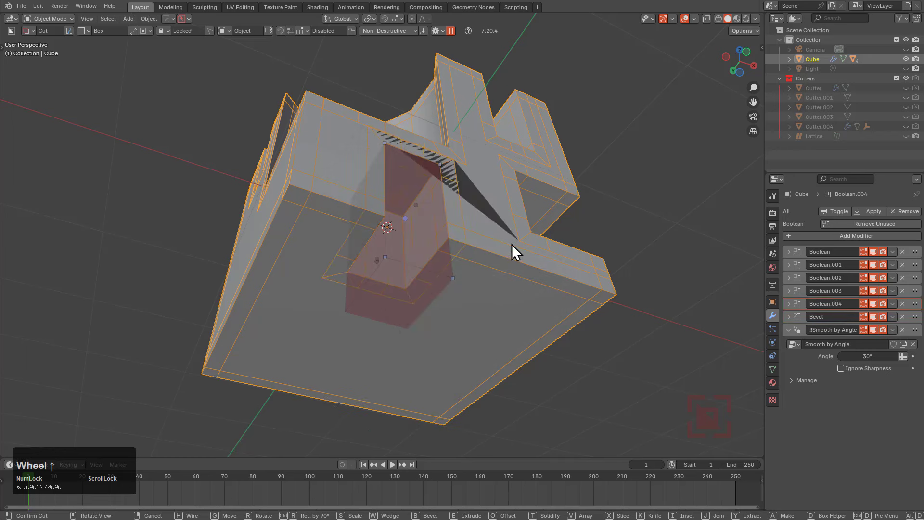
key("g")
left_click(479, 247)
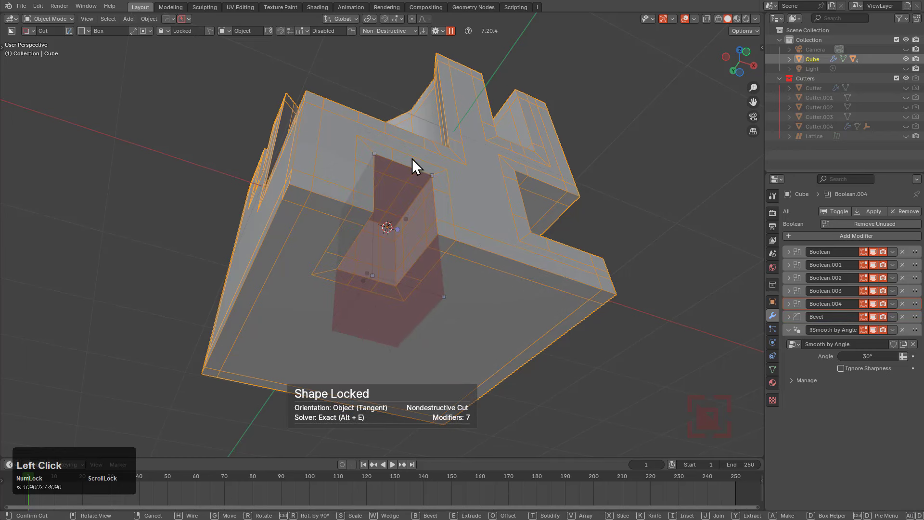
middle_click_drag(455, 162, 461, 192)
Add a Triangulate modifier and a level 3 Subdivision modifier to the cube
key("q")
mouse_move(461, 192)
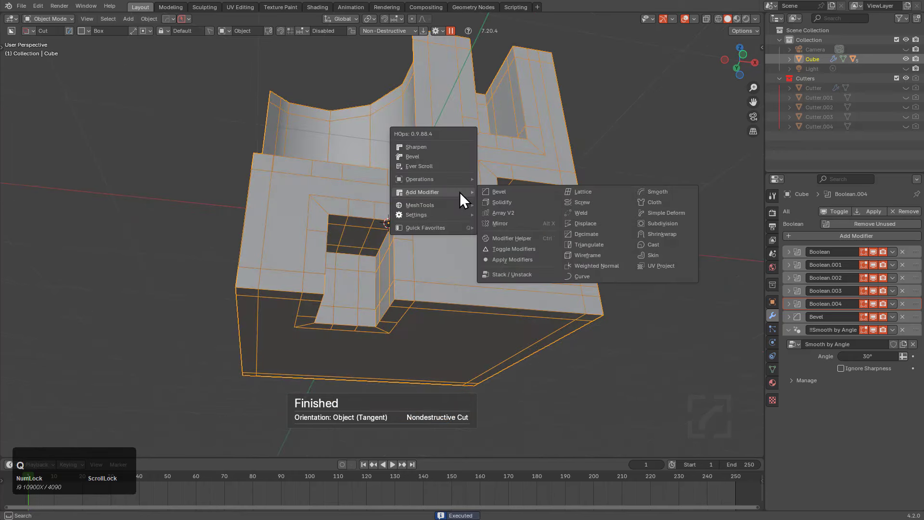
left_click(600, 243)
middle_click_drag(533, 232, 471, 223)
key("ctrl+3")
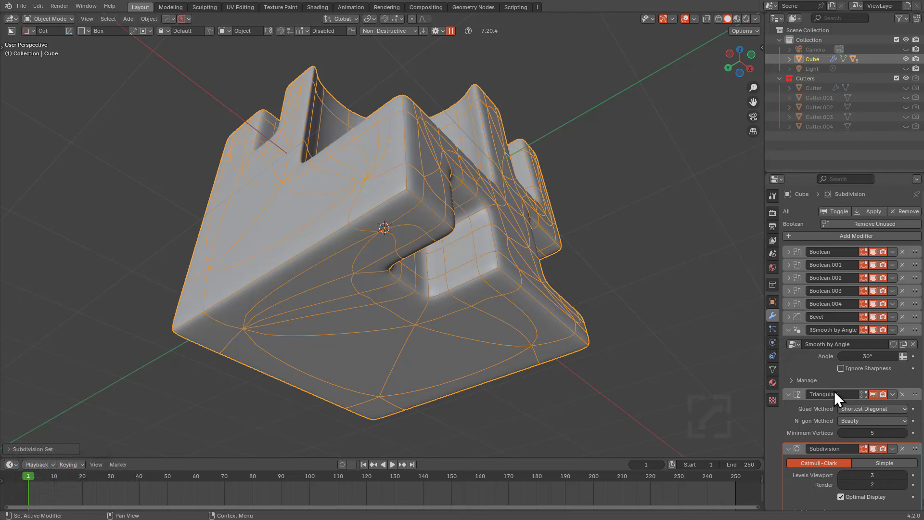
Move the Smooth by Angle modifier to the end of the stack and collapse the Triangulate and Subdivision settings
scroll(837, 414, "down", 1)
left_click_drag(912, 322, 890, 466)
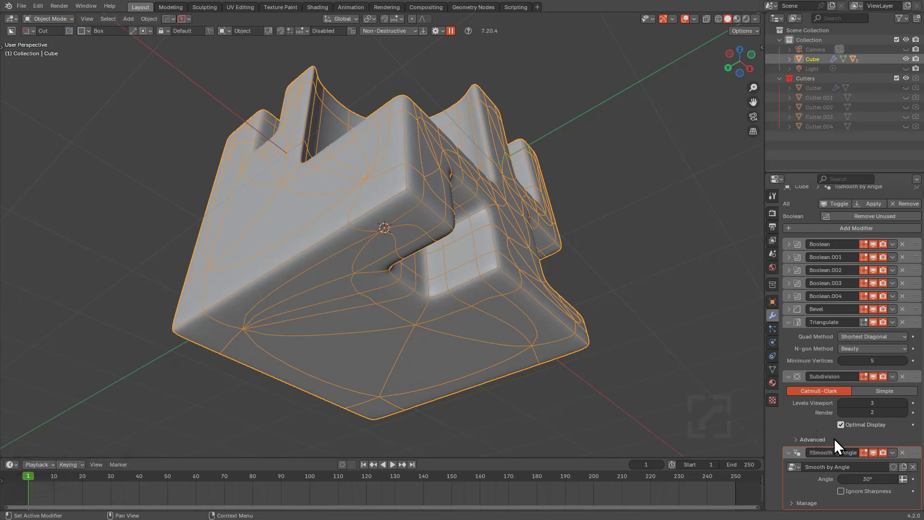
left_click(788, 378)
left_click(789, 331)
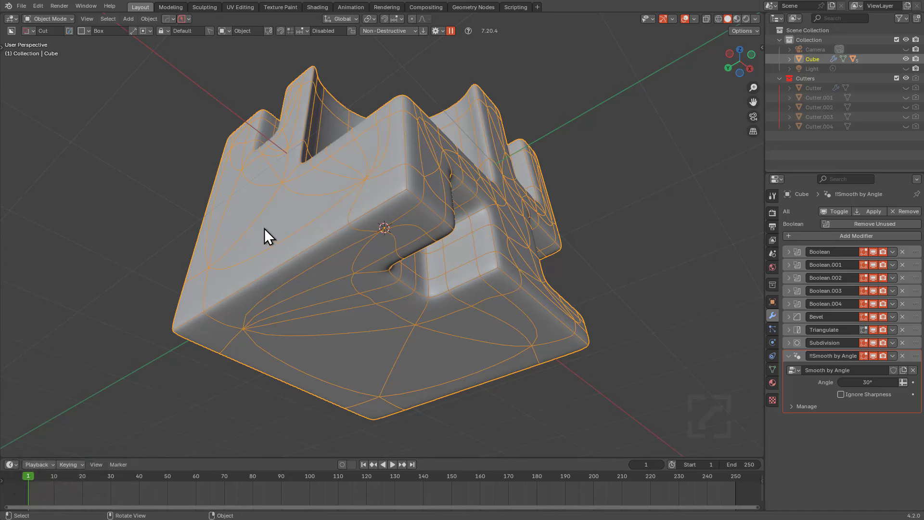
Cancel the trial box cut and set BoxCutter's object orient method to Local
left_click_drag(248, 234, 301, 323)
right_click(300, 322)
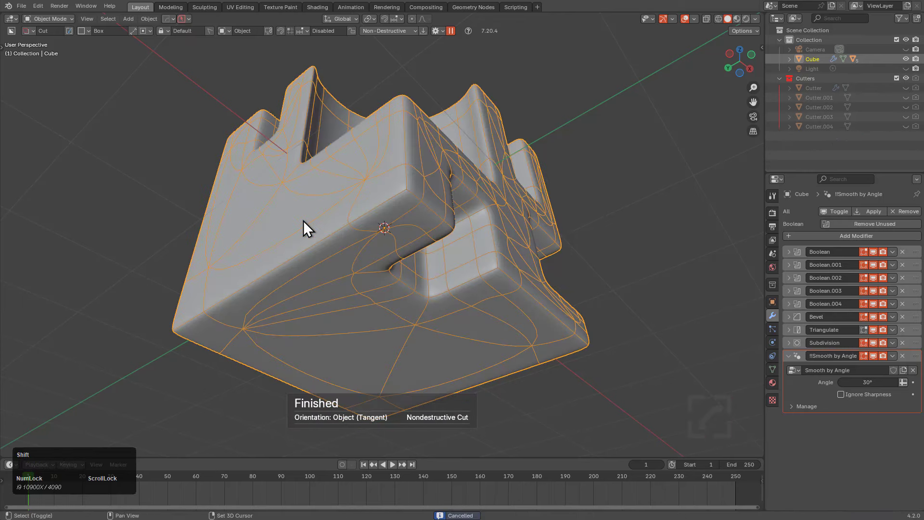
key("shift+v")
left_click(324, 235)
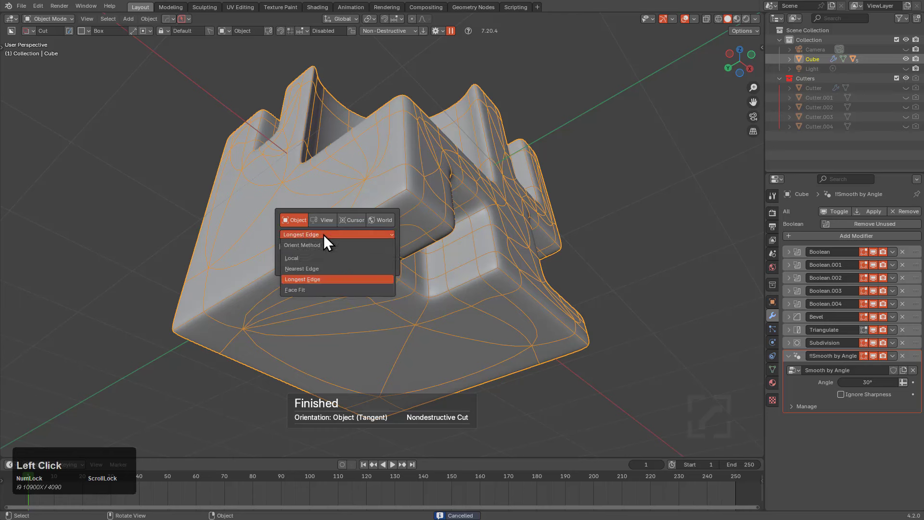
left_click(316, 259)
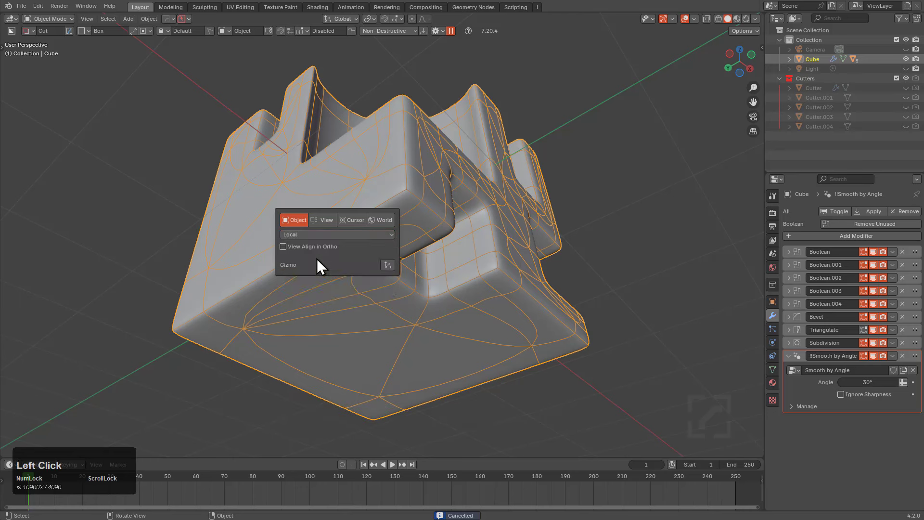
left_click_drag(252, 223, 282, 321)
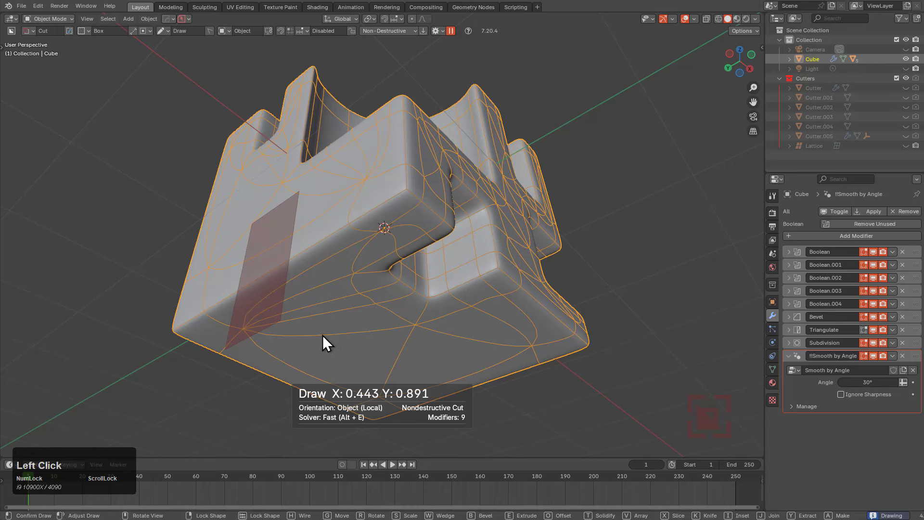
left_click_drag(334, 336, 332, 334)
right_click(329, 311)
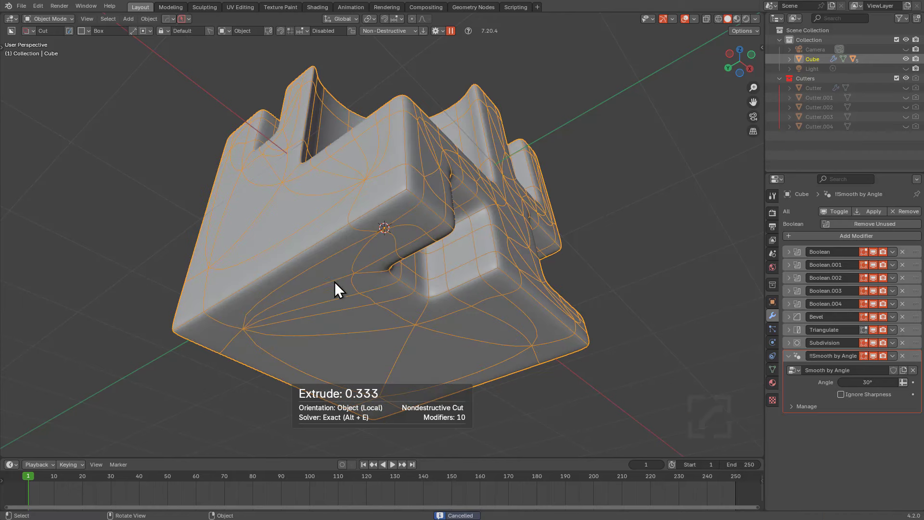
Prefix the Subdivision modifier's name with an underscore, making it _Subdivision
left_click(842, 343)
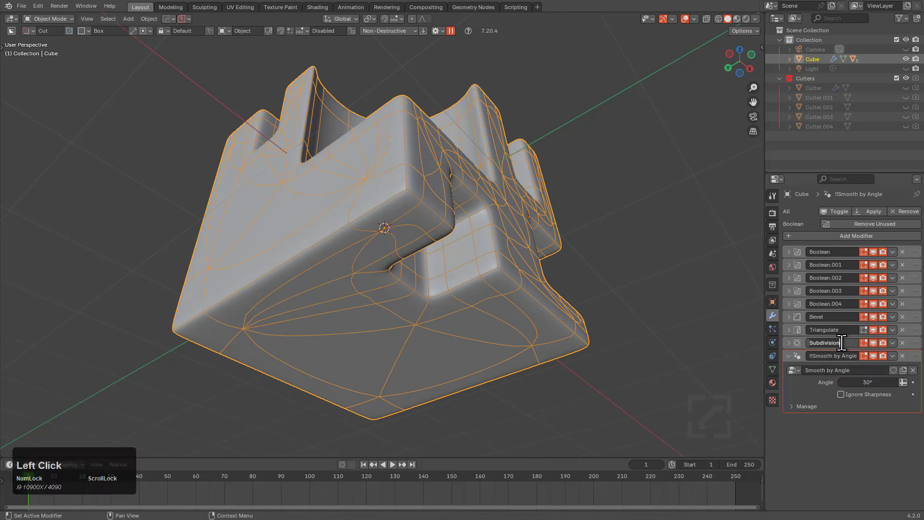
key("Home")
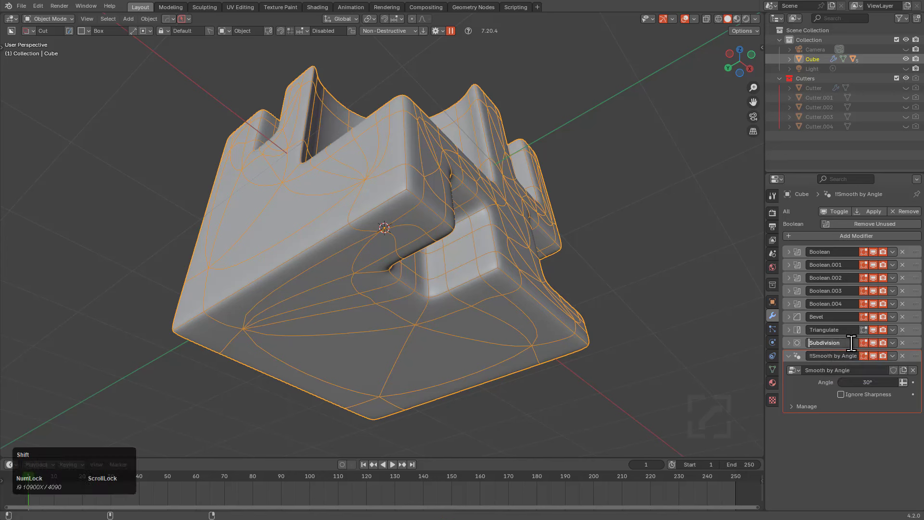
type("_")
key("Return")
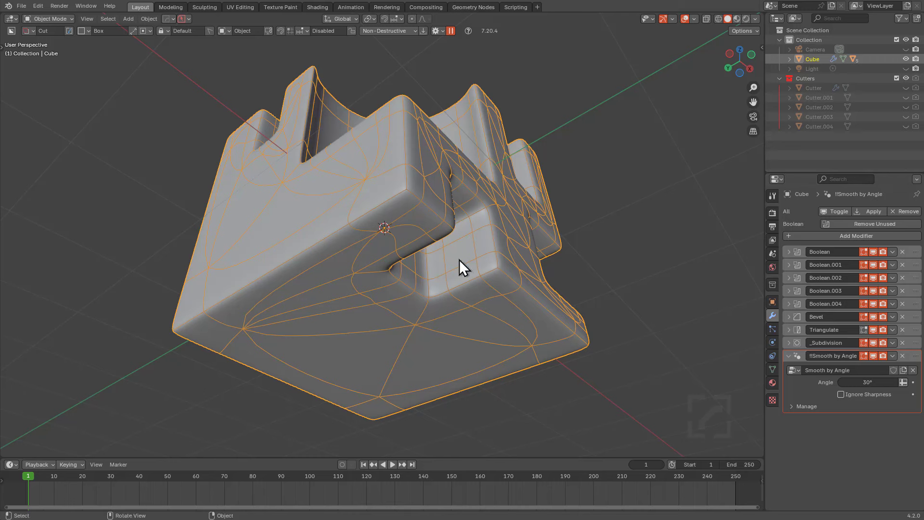
Cut a box notch into the side face's lower edge, extruded about 0.290, moving its boolean up the stack to above Bevel
mouse_move(272, 223)
left_mouse_down()
mouse_move(311, 278)
mouse_move(300, 288)
mouse_move(348, 303)
left_mouse_up()
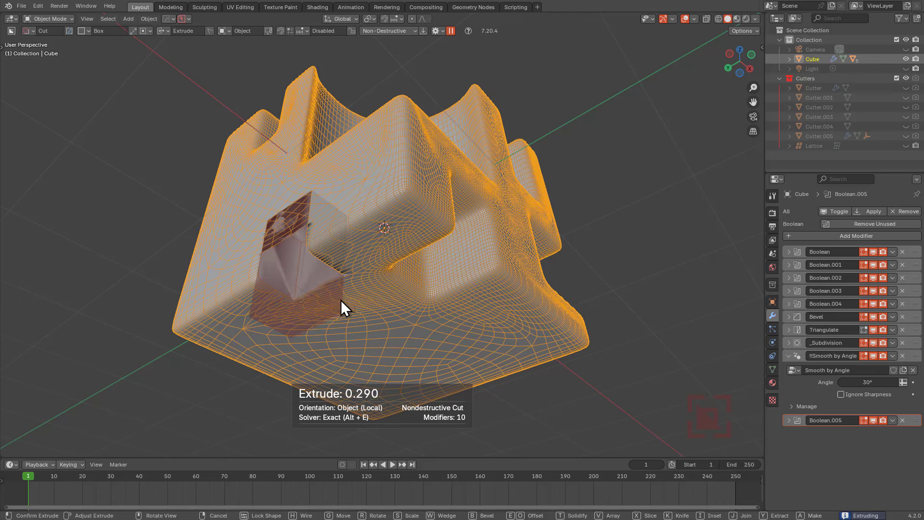
key("shift")
scroll(341, 300, "up", 1, "shift")
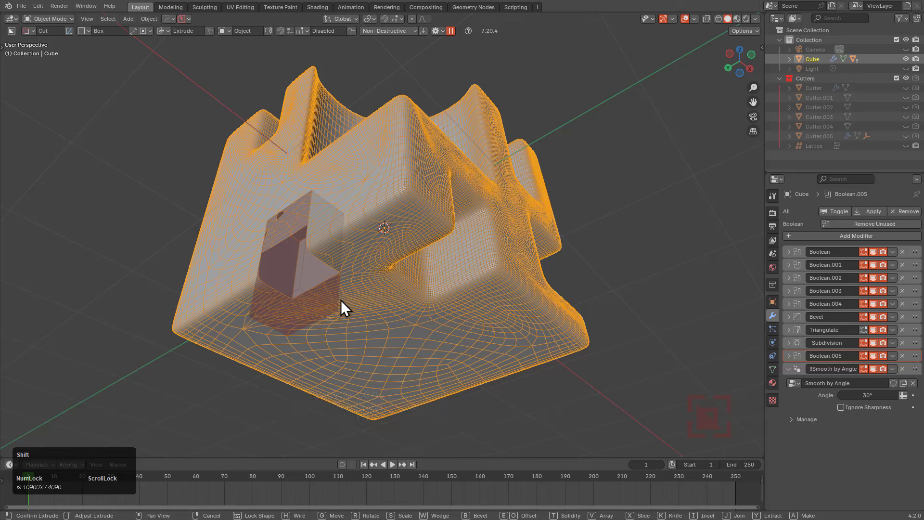
scroll(341, 308, "up", 1, "shift")
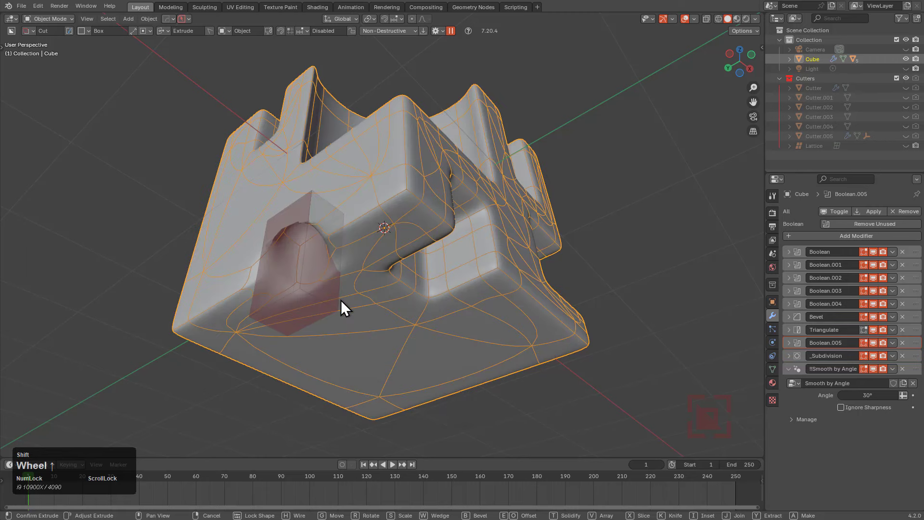
scroll(341, 301, "up", 1, "shift")
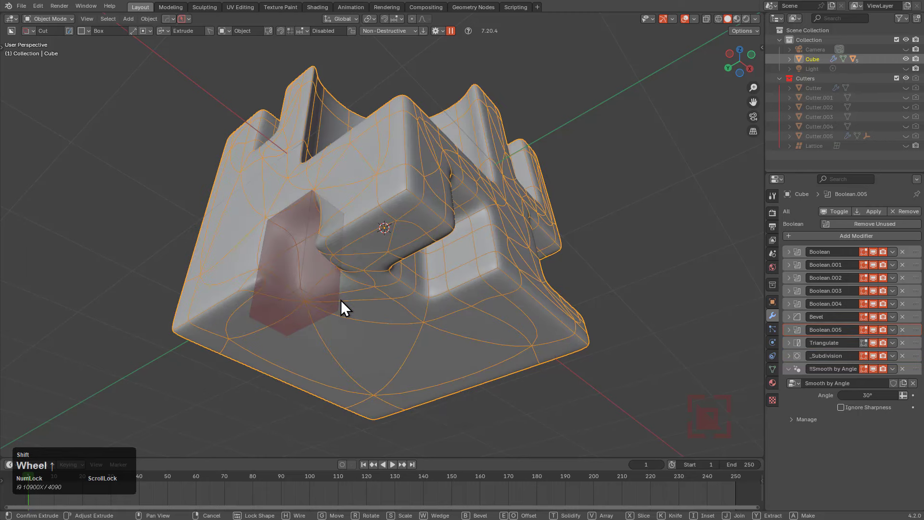
scroll(341, 301, "up", 1, "shift")
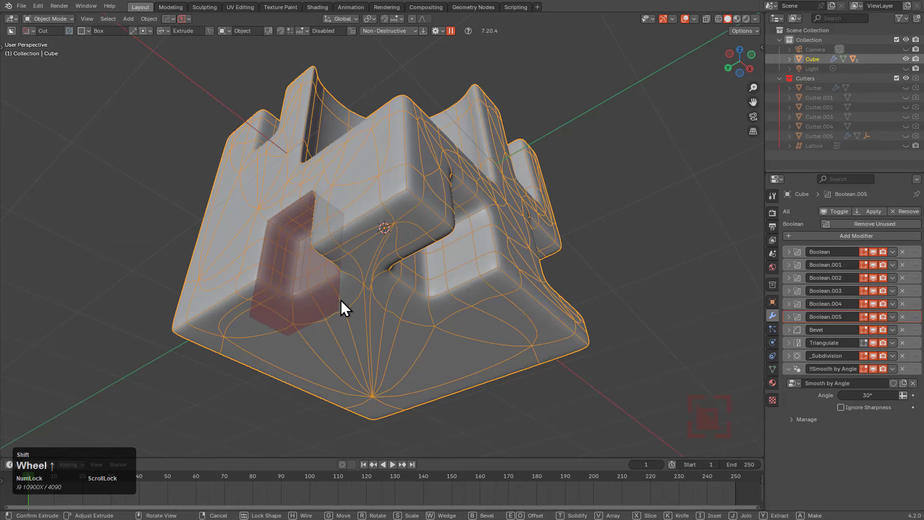
left_click(341, 300)
middle_click_drag(373, 248, 408, 250)
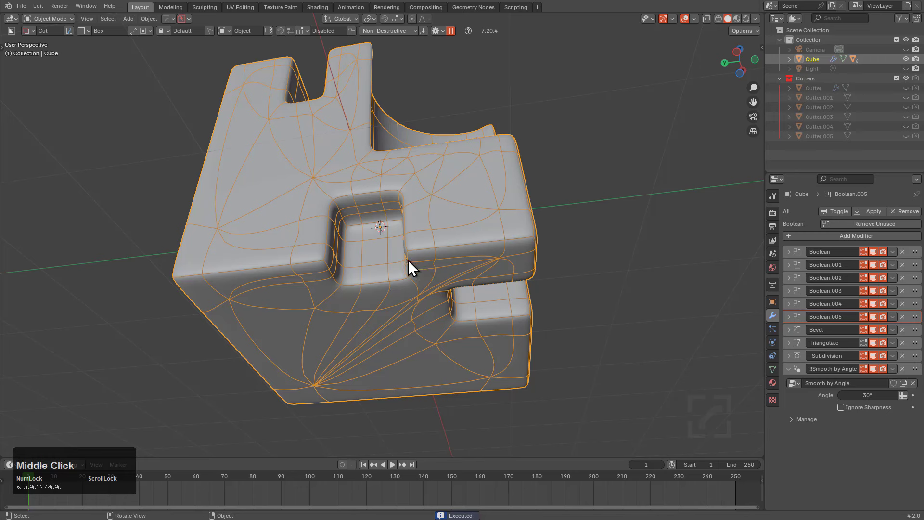
Enable Sort Modifiers in BoxCutter's behavior settings and rename the _Subdivision modifier back to Subdivision
left_click(434, 29)
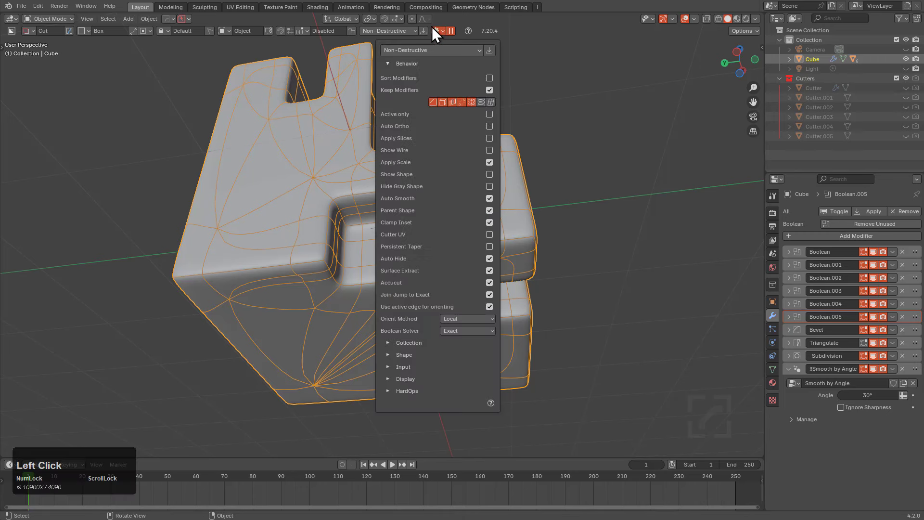
left_click(489, 78)
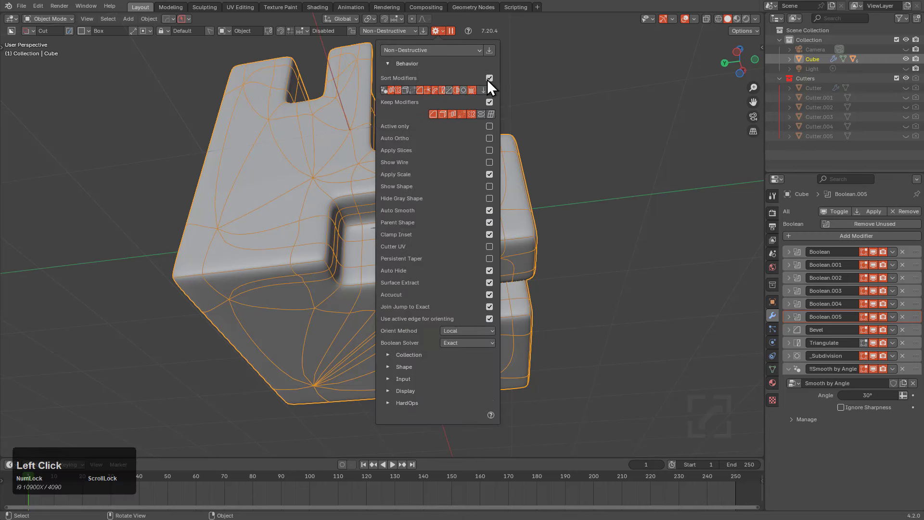
left_click(814, 357)
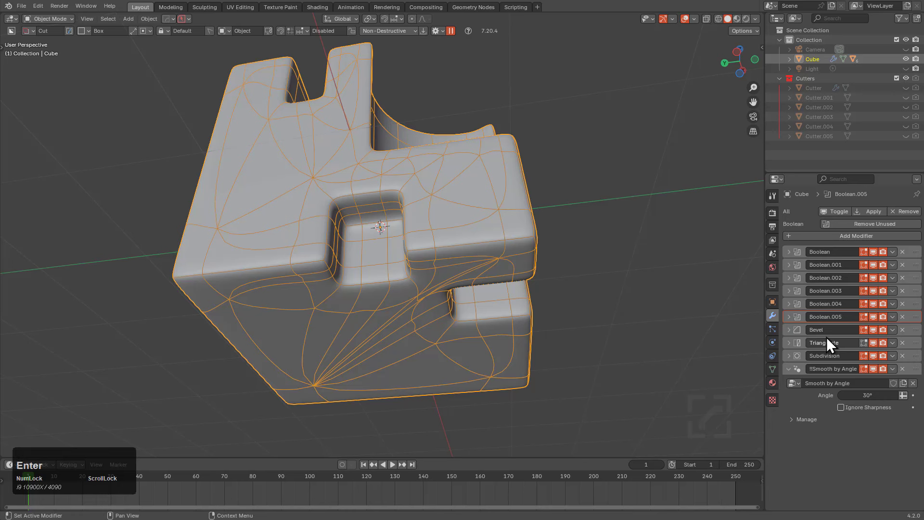
Rename the Boolean.005 modifier to _Boolean.005
left_click(845, 329)
left_click(831, 317)
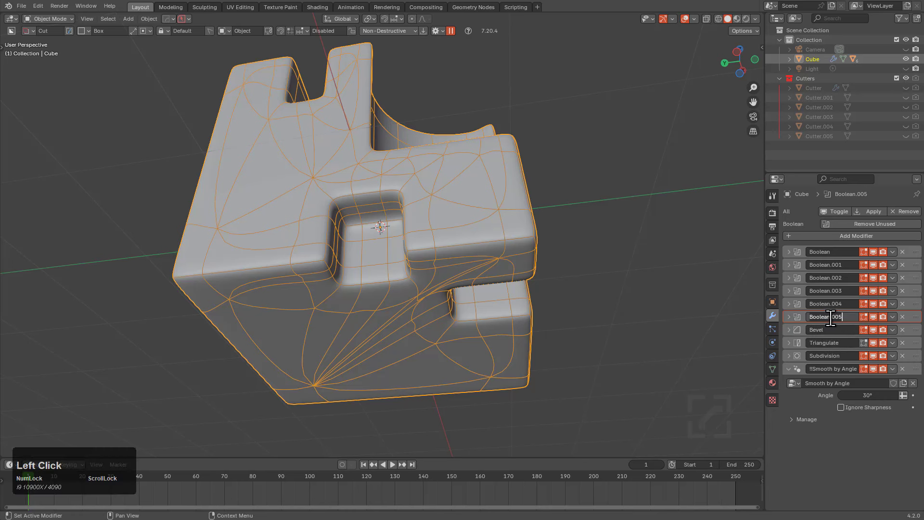
key("Home")
type("_")
key("Return")
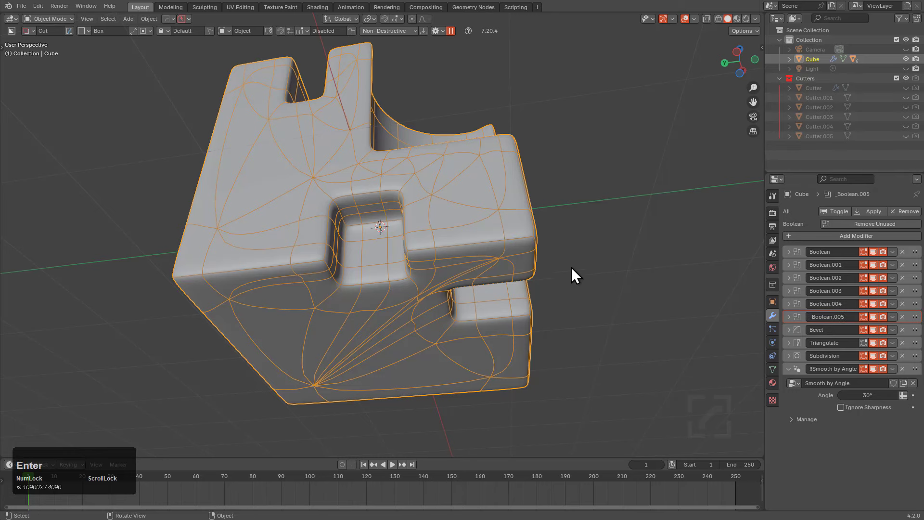
Try a box cut across the lower edge of the cube's side face, extruded about 0.238
middle_click_drag(573, 268, 431, 221)
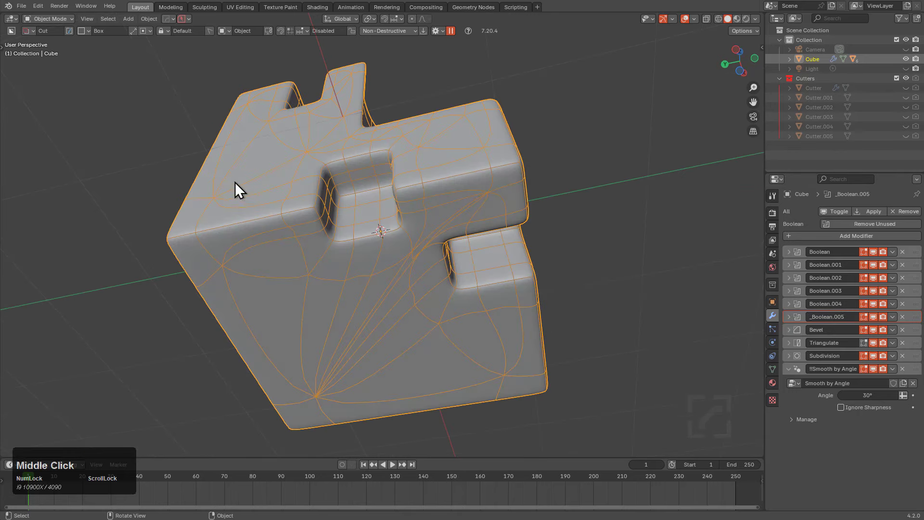
left_click_drag(235, 183, 278, 277)
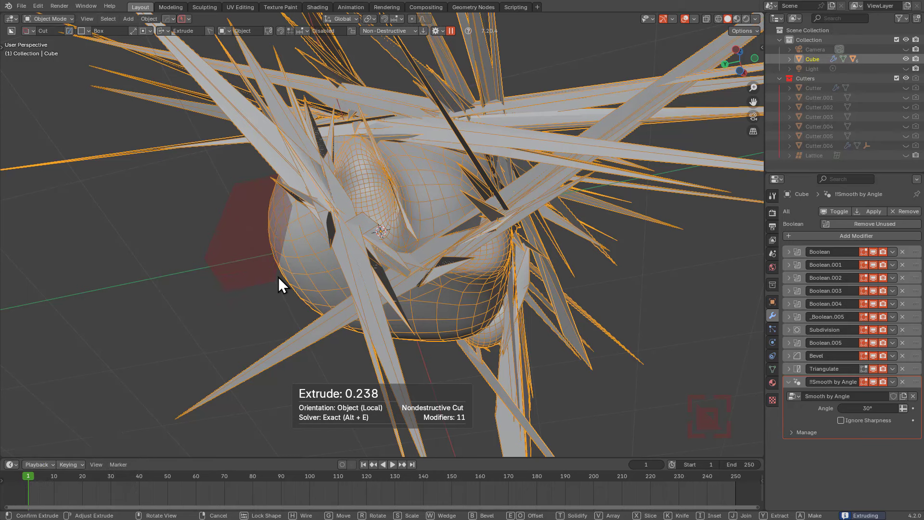
right_click(278, 277)
Undo the last modifier renames and rename the _Subdivision modifier to Subdivision
key("z")
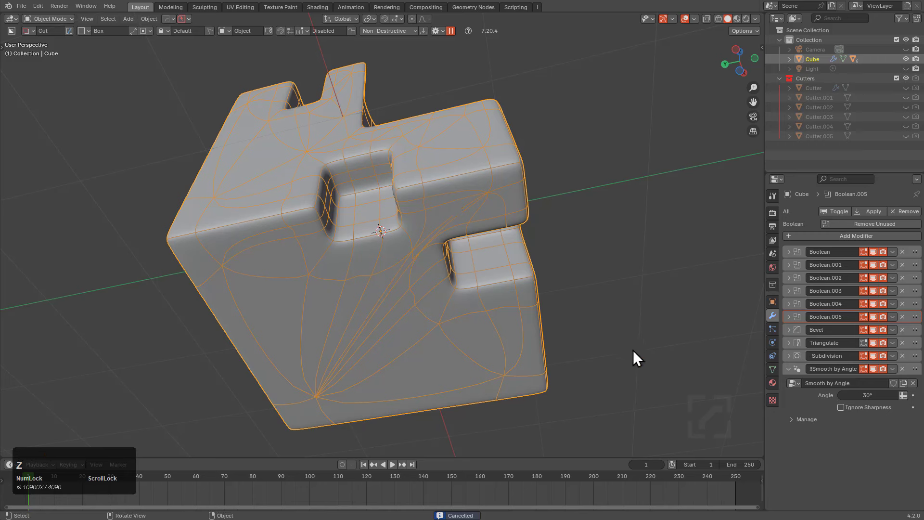
left_click(827, 359)
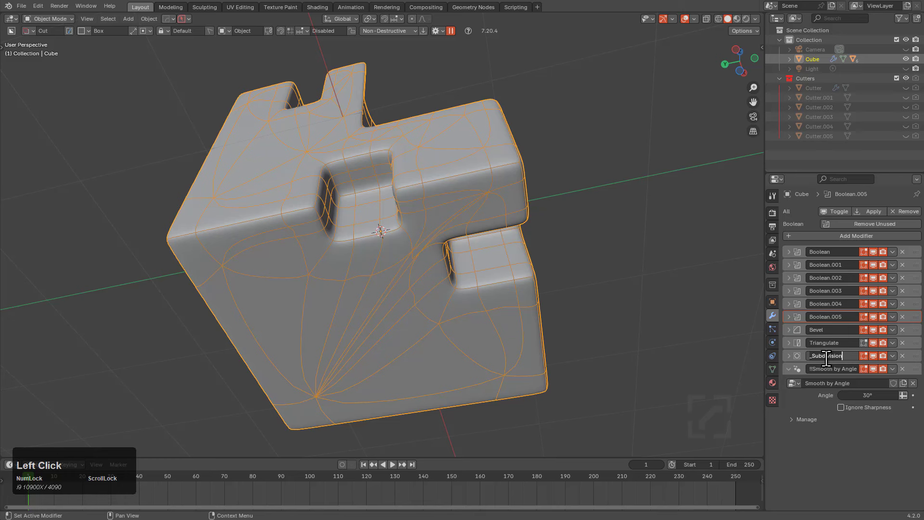
key("Escape")
key("KP_Add")
left_click(820, 370)
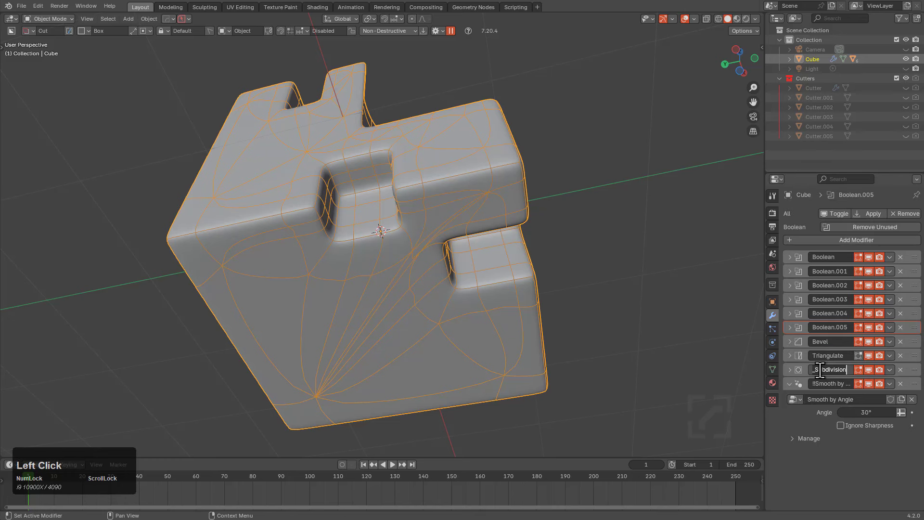
left_click(818, 370)
key("BackSpace")
key("Home")
key("Return")
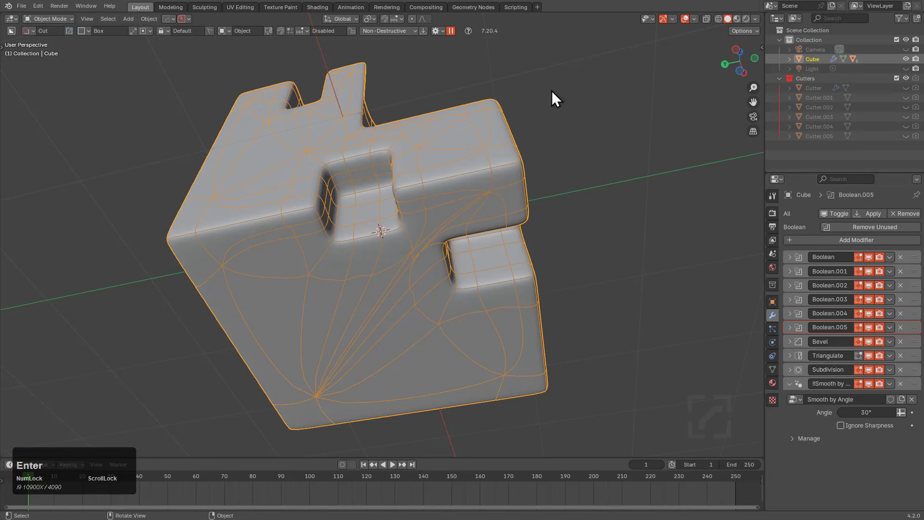
Include Subdivision among the sorted modifier types and cut a box notch beside the existing one, extruded about 0.2
left_click(440, 32)
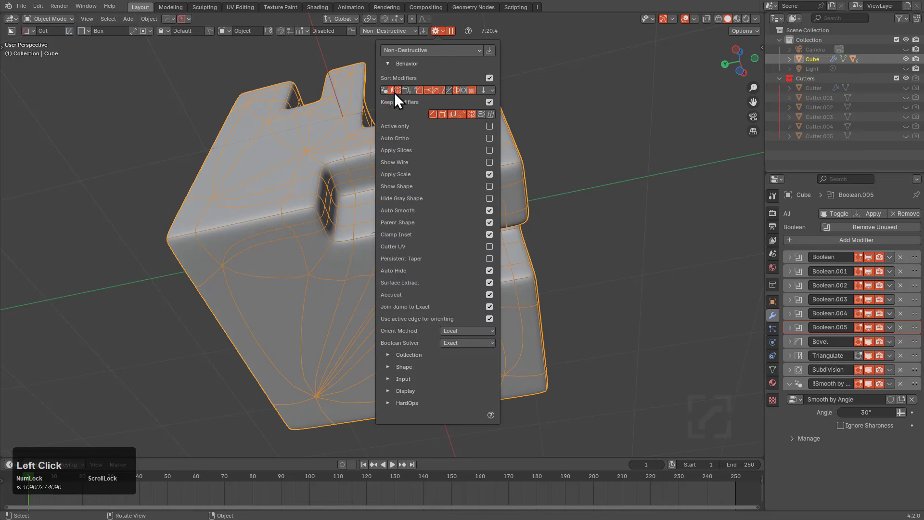
left_click(464, 91)
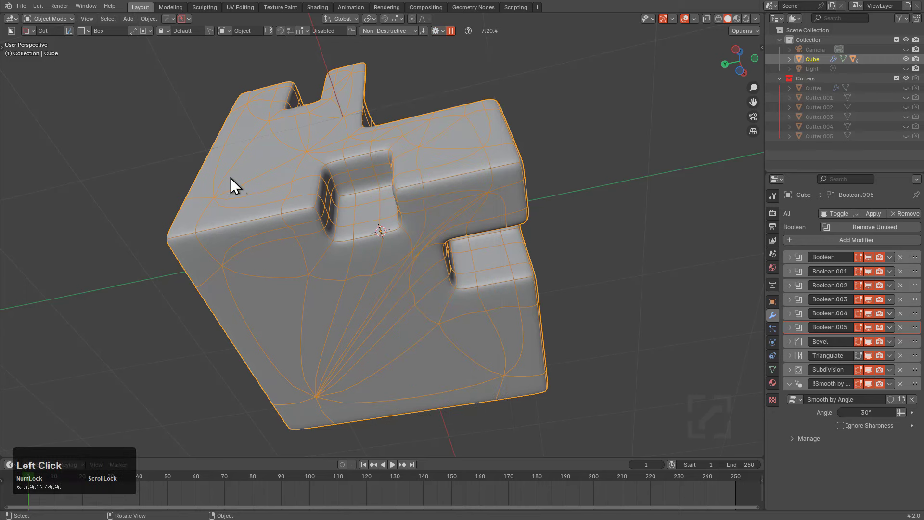
left_click_drag(230, 178, 269, 266)
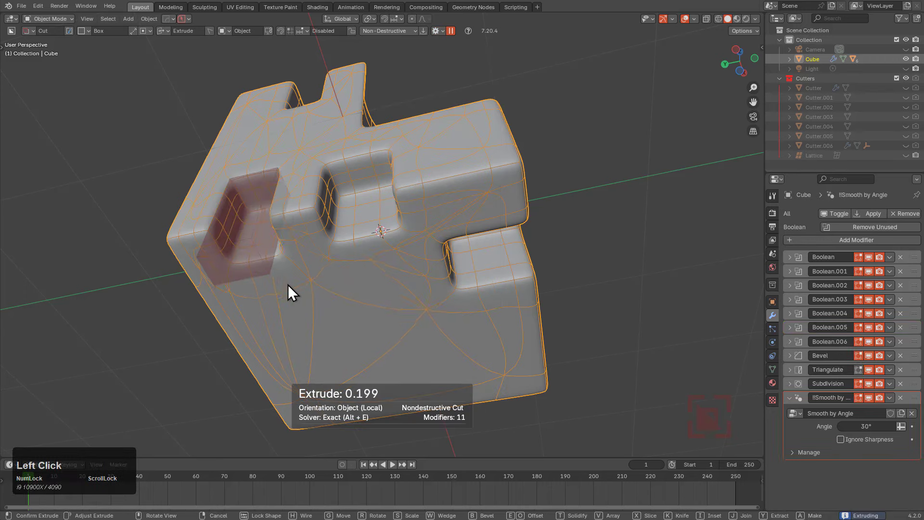
left_click(299, 284)
Cut two box notches side by side across the lower edge of the adjoining face, extruded about 0.445 and 0.439
middle_click_drag(309, 271, 338, 198)
mouse_move(316, 140)
left_mouse_down()
mouse_move(366, 213)
mouse_move(365, 246)
mouse_move(391, 270)
left_mouse_up()
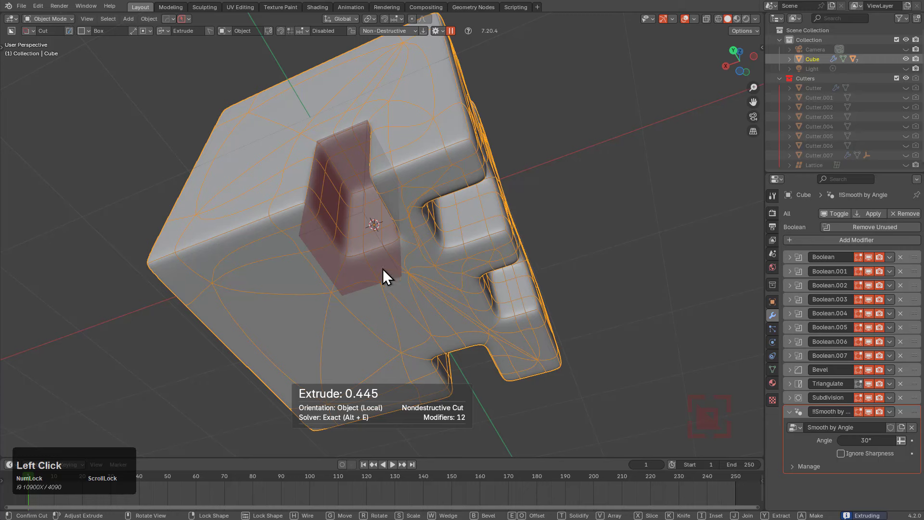
left_click(383, 268)
mouse_move(240, 138)
left_mouse_down()
mouse_move(261, 250)
mouse_move(252, 250)
mouse_move(322, 292)
left_mouse_up()
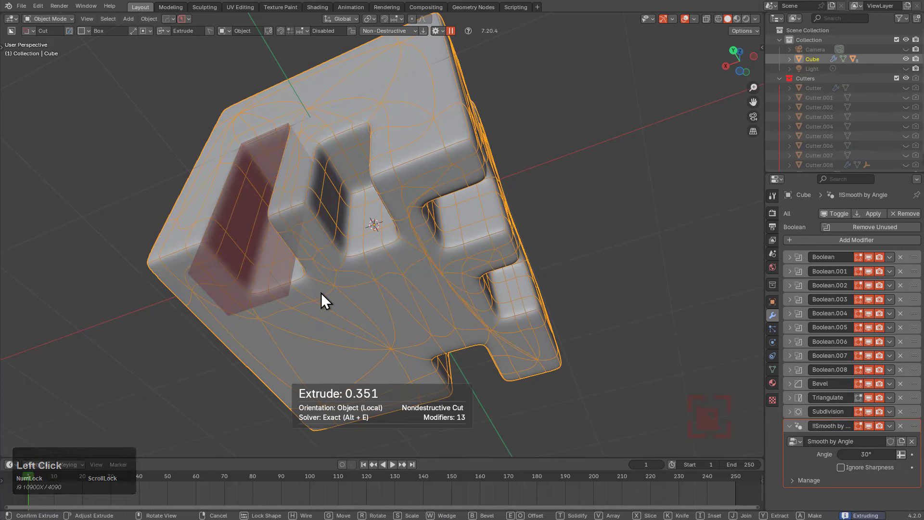
left_click(308, 286)
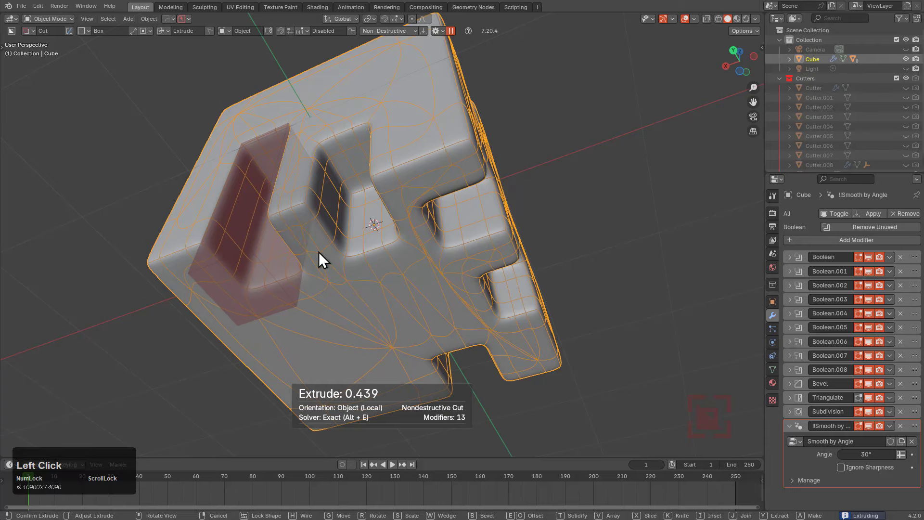
Reveal the last notch's cutter with Ever Scroll and scale it along the Y axis
middle_click_drag(319, 252, 341, 266)
scroll(261, 235, "up", 3)
key("q")
left_click(316, 189)
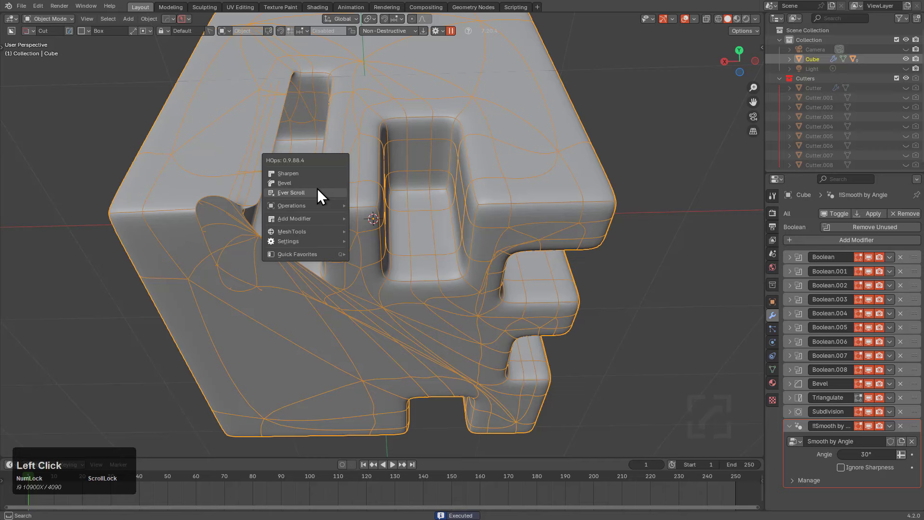
left_click(316, 189)
middle_click_drag(321, 193, 320, 232)
key("s")
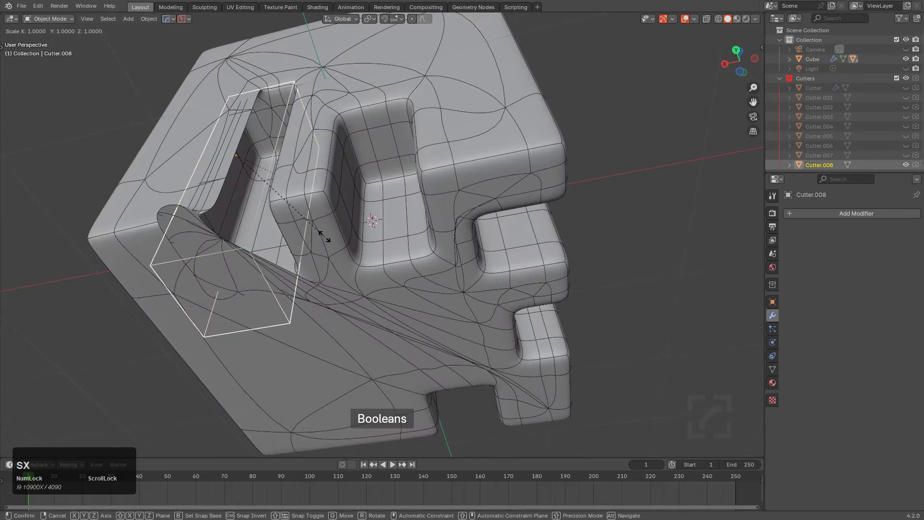
key("x")
key("y")
left_click(354, 267)
Move Cutter.008 along the Y axis and reselect the cube
key("g")
key("y")
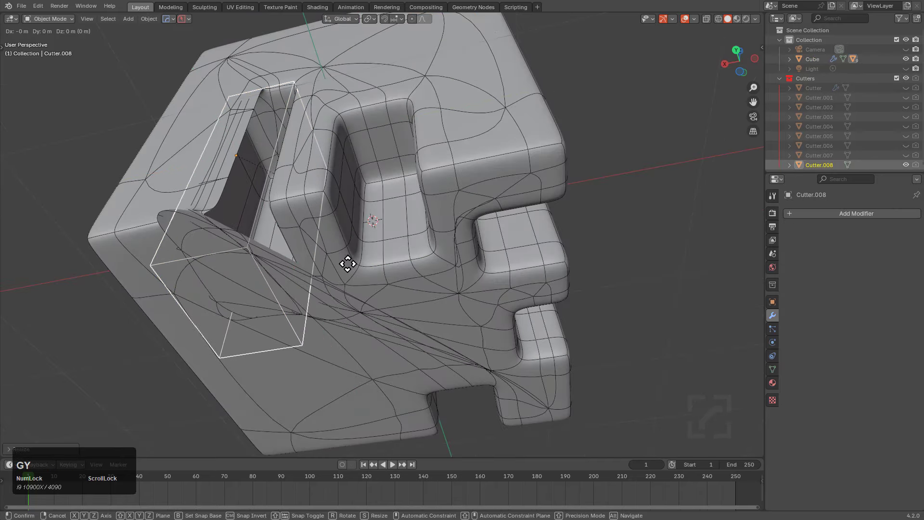
left_click(327, 241)
middle_click_drag(328, 240, 390, 189)
left_click(364, 202)
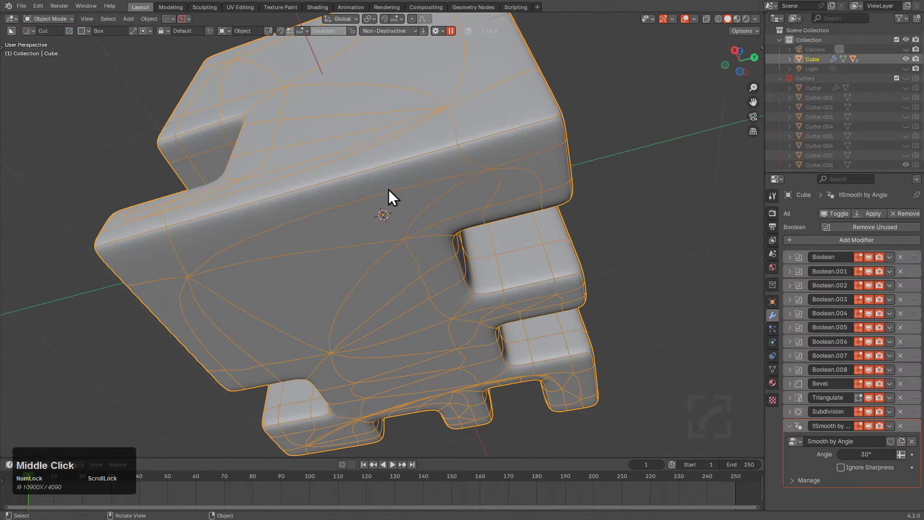
Cut a tall narrow box notch across the lower edge of the plain side face, extruded about 0.293
scroll(357, 171, "down", 2)
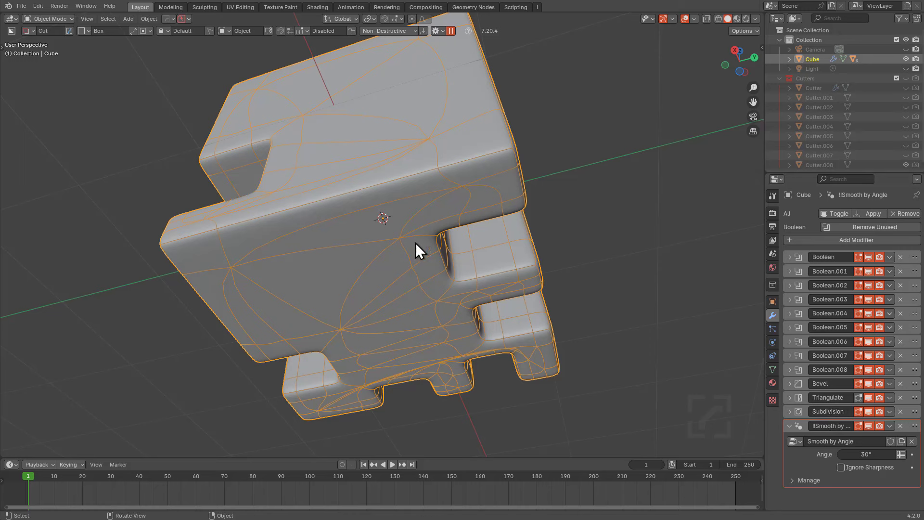
left_click(347, 136)
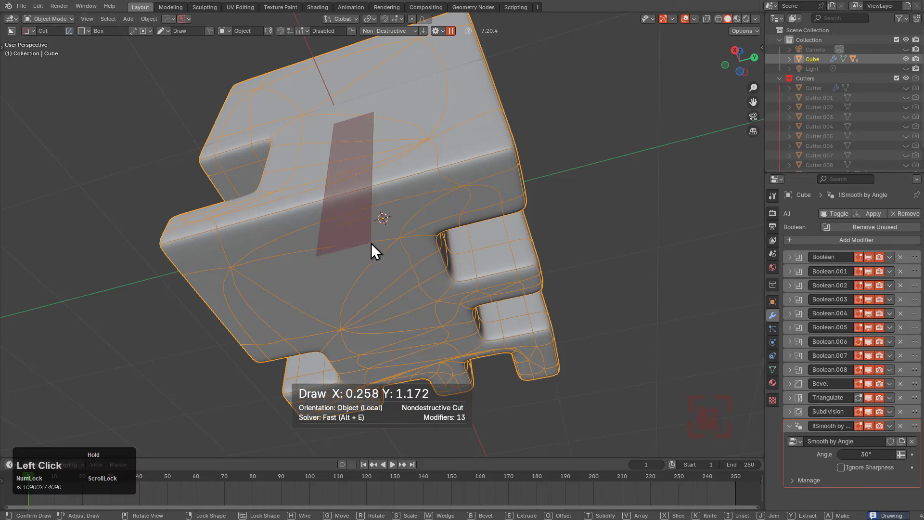
left_click(402, 270)
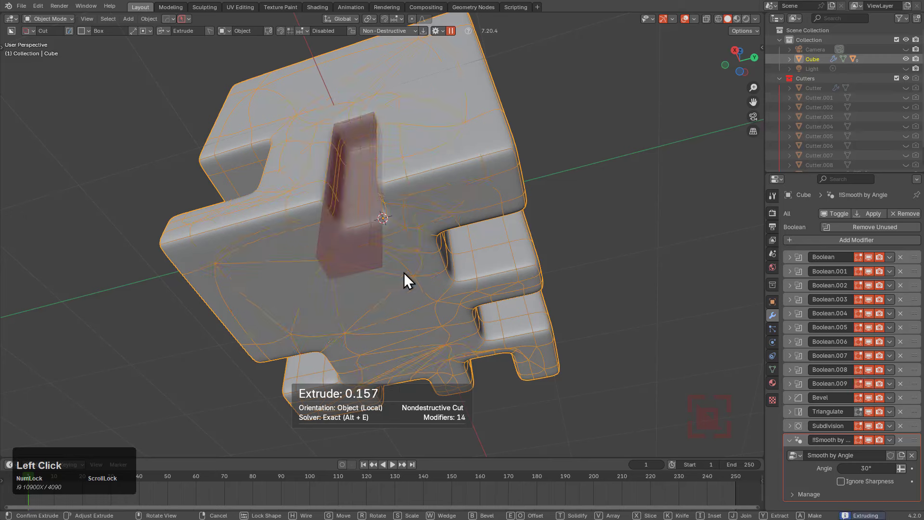
left_click(405, 273)
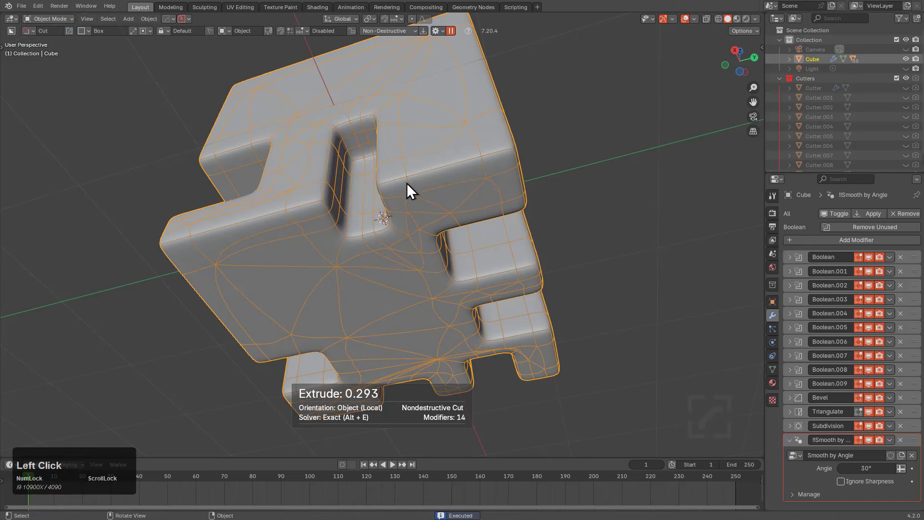
Cut a box recess beside the cube's vertical corner, extruded about 0.156, and show only the main collection
middle_click_drag(406, 183, 408, 206)
mouse_move(362, 118)
left_mouse_down()
mouse_move(429, 181)
mouse_move(482, 200)
left_mouse_up()
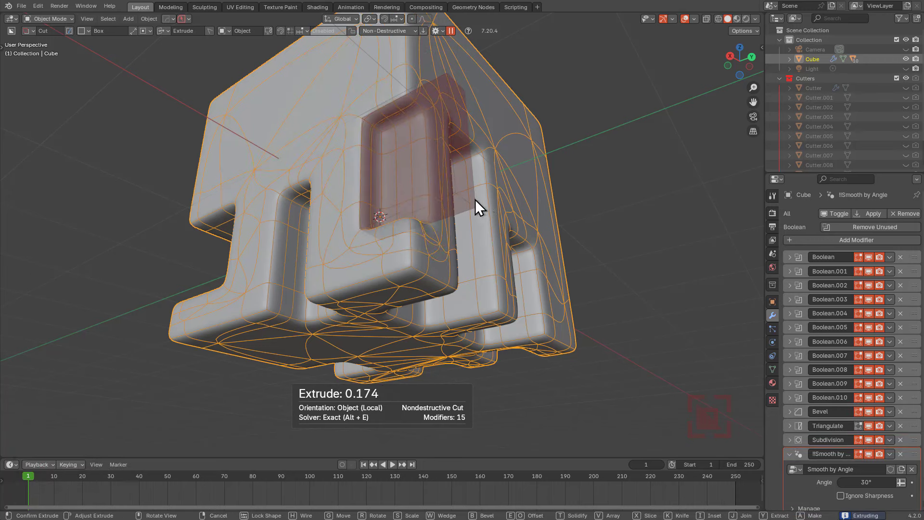
left_click(475, 199)
middle_click_drag(473, 160, 464, 169)
key("1")
key("2")
key("1")
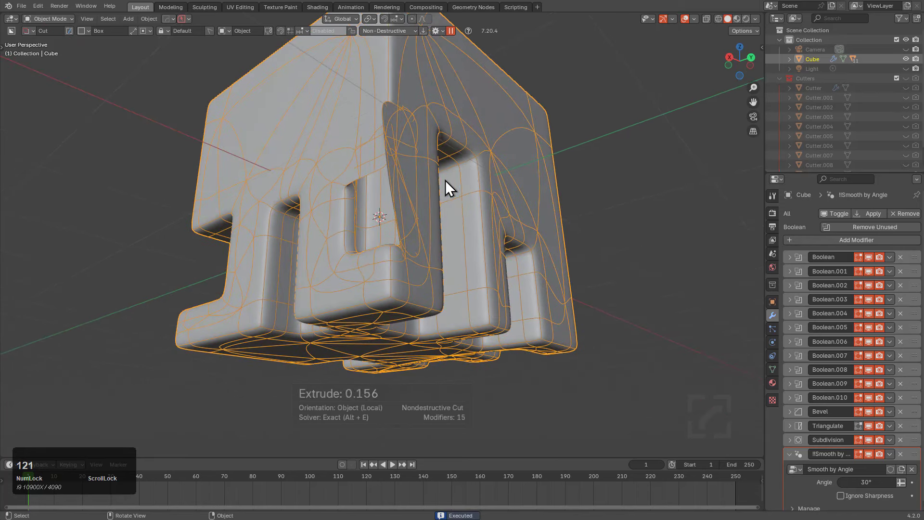
Reveal Cutter.010 with Ever Scroll and move its outer face along the X axis in Edit Mode
key("q")
left_click(426, 182)
middle_click_drag(427, 182, 426, 224)
scroll(399, 200, "up", 4)
key("Tab")
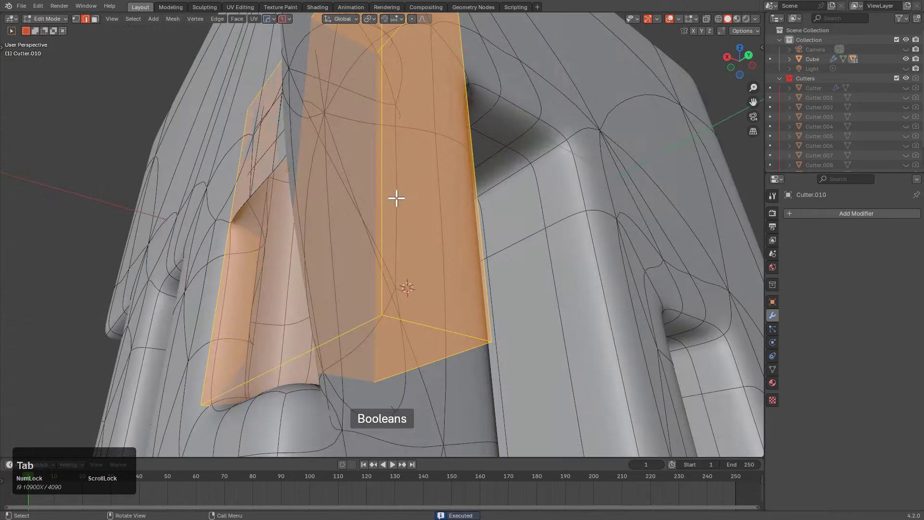
left_click(330, 208)
key("g")
key("y")
key("x")
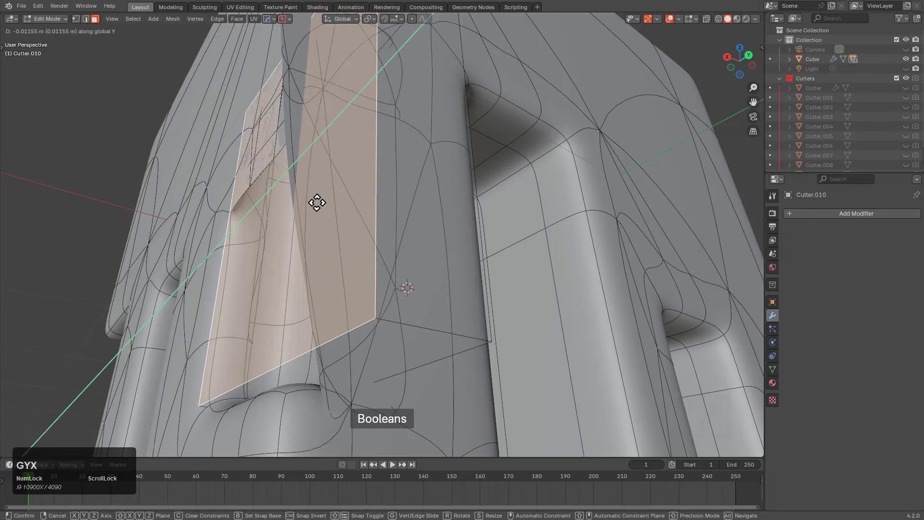
left_click(318, 193)
Return the cutter to Object Mode and hide the Cutters collection to show the reshaped corner recess
key("Tab")
scroll(353, 193, "down", 3)
key("1")
middle_click_drag(388, 194, 413, 193)
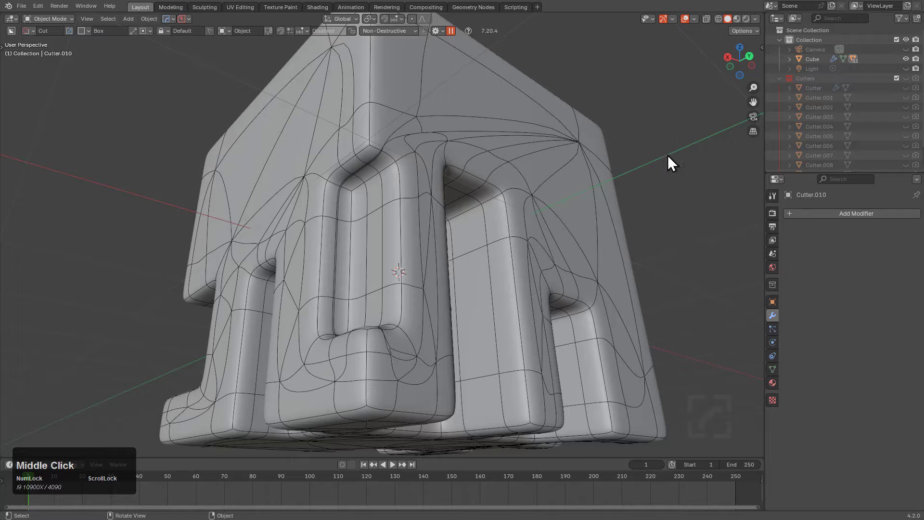
middle_click_drag(583, 183, 454, 223)
scroll(508, 234, "down", 3)
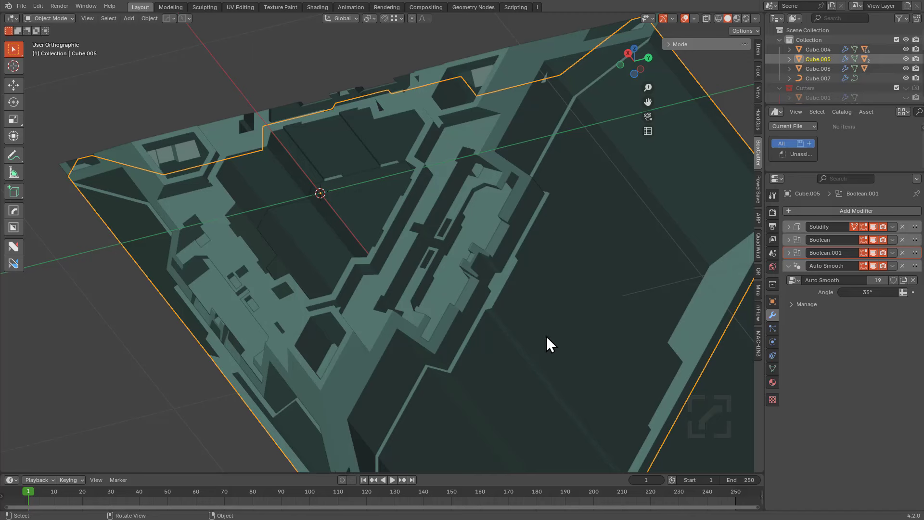
Activate the BoxCutter tool, bring up the snapping grid at unit size 0.60 and draw a grid-snapped box cut on Cube.005
left_click(14, 228)
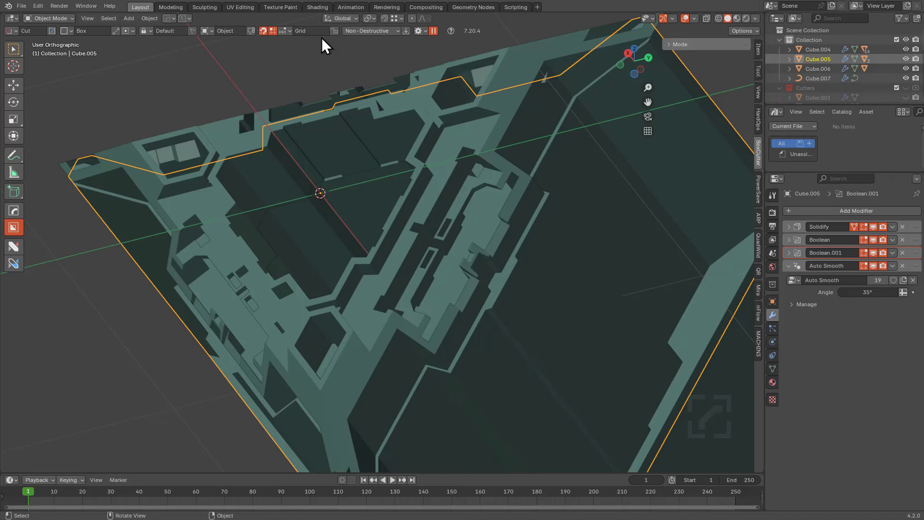
key("ctrl")
scroll(532, 306, "up", 3, "ctrl")
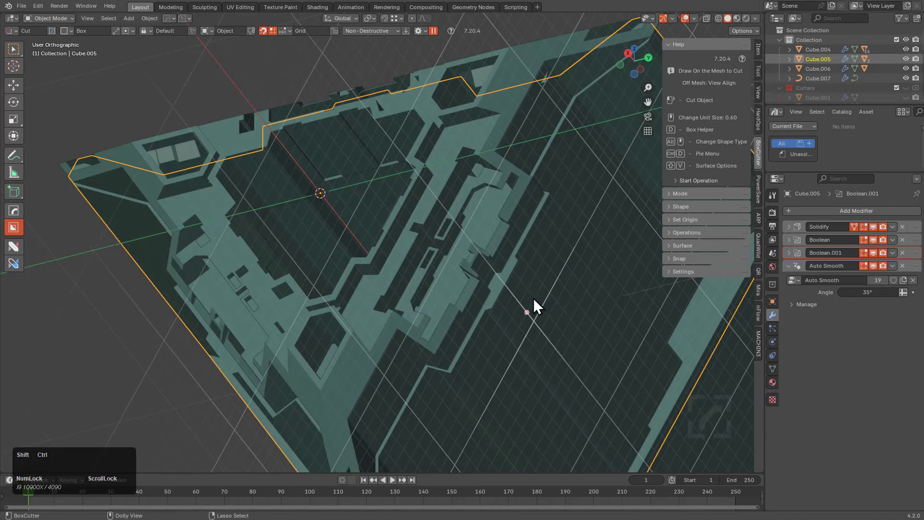
mouse_move(569, 194)
left_mouse_down()
mouse_move(565, 350)
mouse_move(549, 413)
mouse_move(513, 441)
mouse_move(490, 411)
left_mouse_up()
left_click(509, 395)
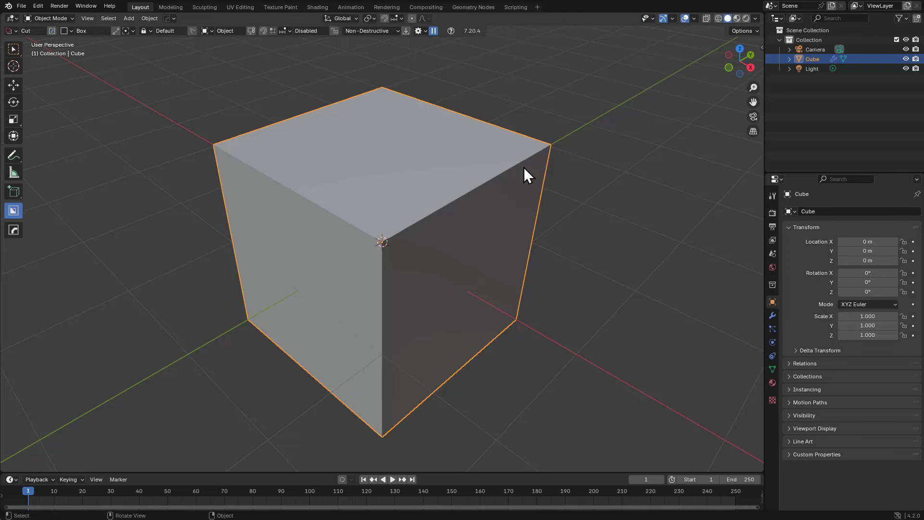
Cut a wedge box along the cube's top edge above the darker side face
left_click_drag(503, 140, 388, 279)
key("w")
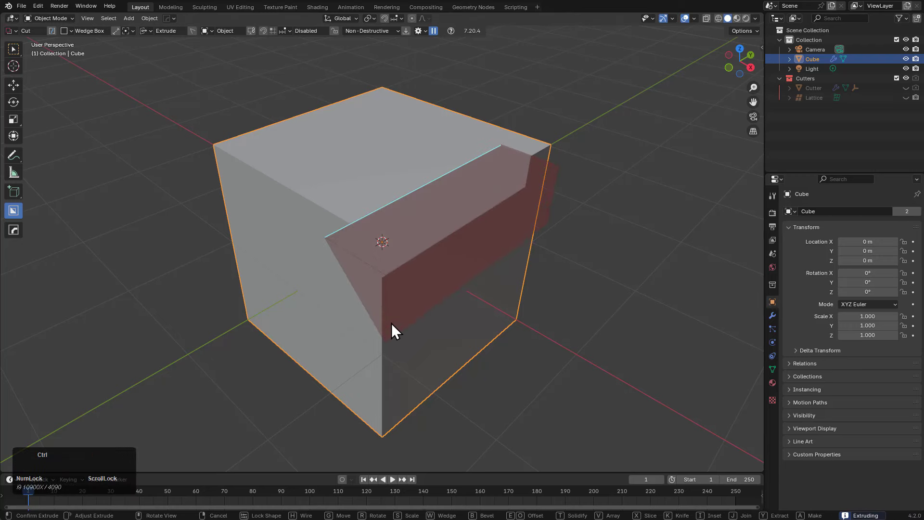
left_click(391, 323)
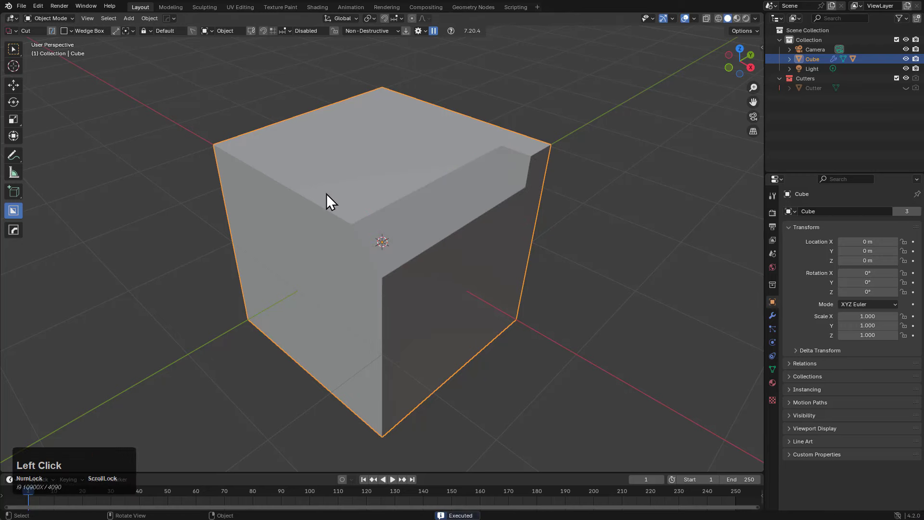
Cut two more wedge boxes, one over the lighter side's top edge and one over the cube's rear top corner
mouse_move(326, 194)
left_mouse_down()
mouse_move(195, 141)
mouse_move(152, 138)
left_mouse_up()
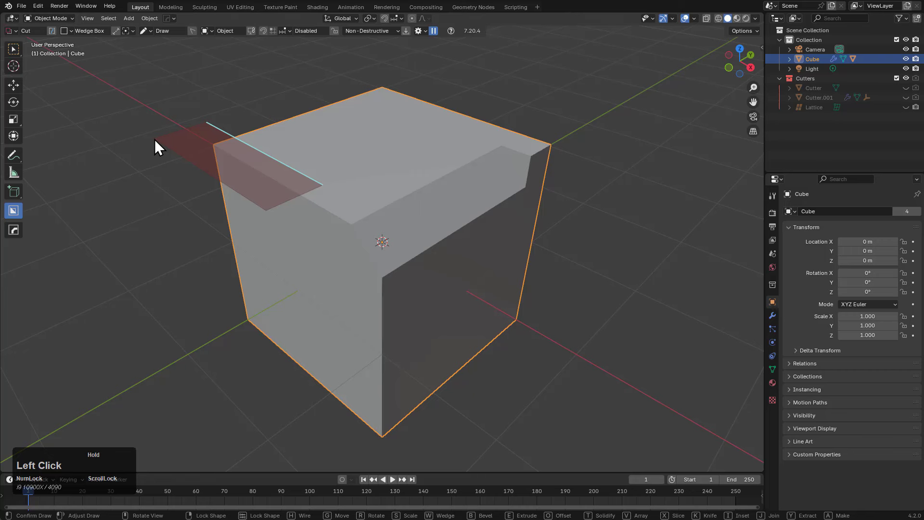
left_click(171, 158)
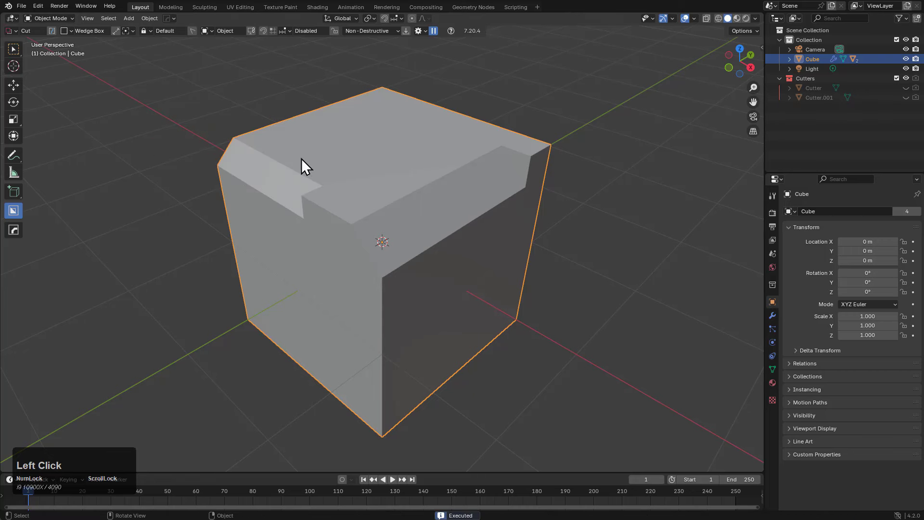
left_click_drag(429, 128, 604, 137)
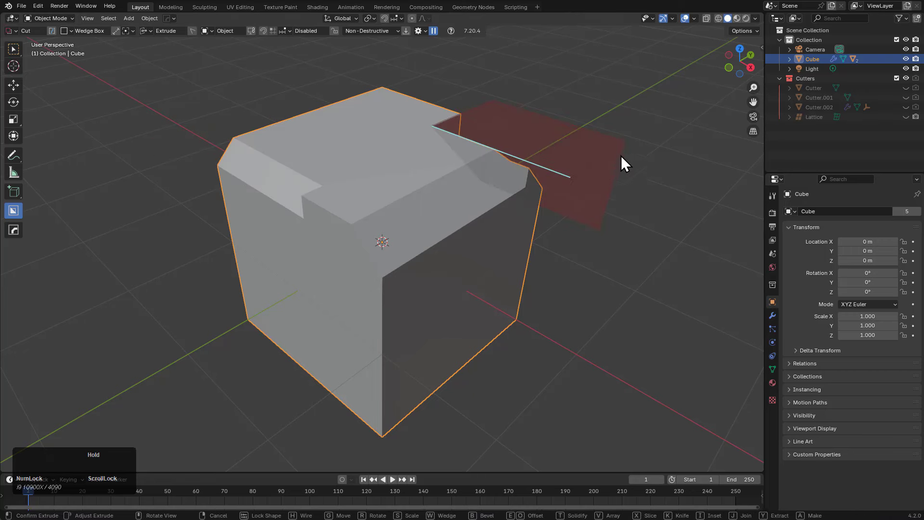
left_click(609, 180)
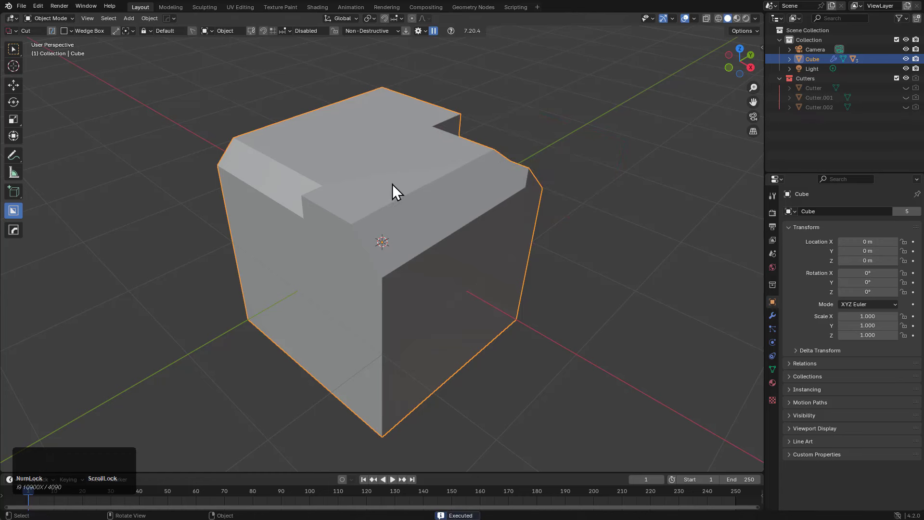
Cut a wedge box from the cube's top face across the sloped edge, cycling the wedge direction before finishing the extrusion
mouse_move(392, 184)
left_mouse_down()
mouse_move(391, 244)
mouse_move(448, 268)
mouse_move(371, 227)
mouse_move(428, 244)
mouse_move(387, 218)
mouse_move(458, 250)
mouse_move(380, 205)
mouse_move(461, 257)
mouse_move(397, 208)
mouse_move(358, 247)
mouse_move(447, 233)
mouse_move(464, 246)
left_mouse_up()
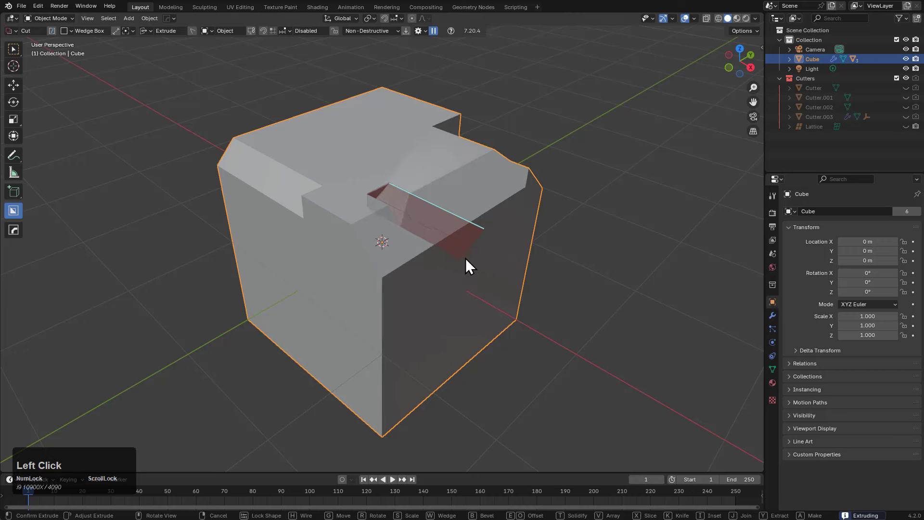
key("w")
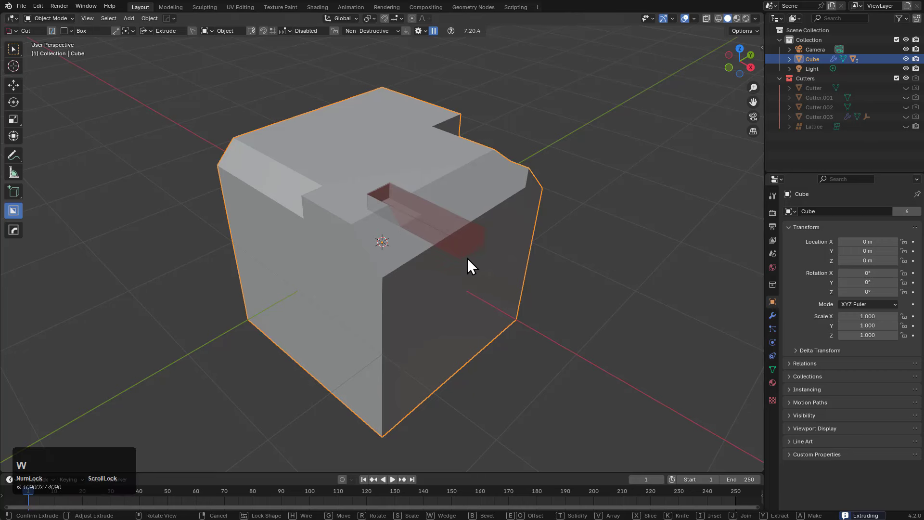
key("w")
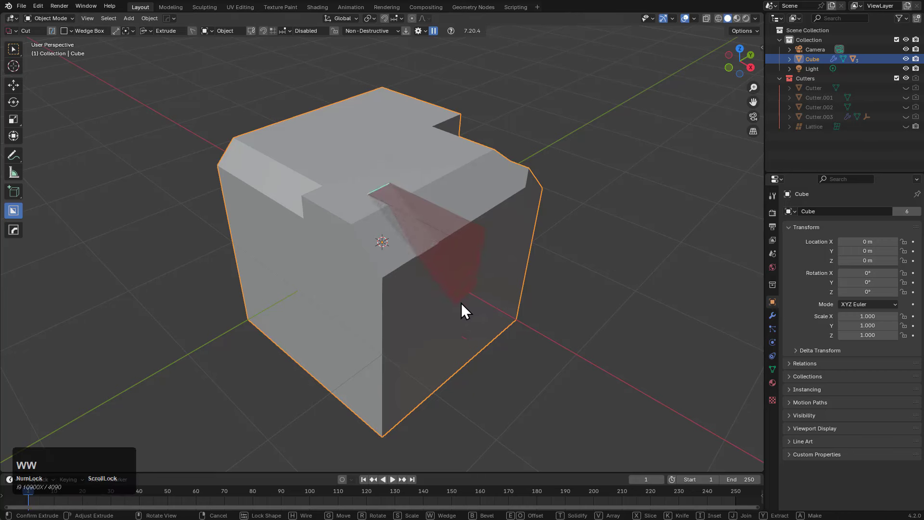
left_click(450, 339, "ctrl")
left_click(450, 340)
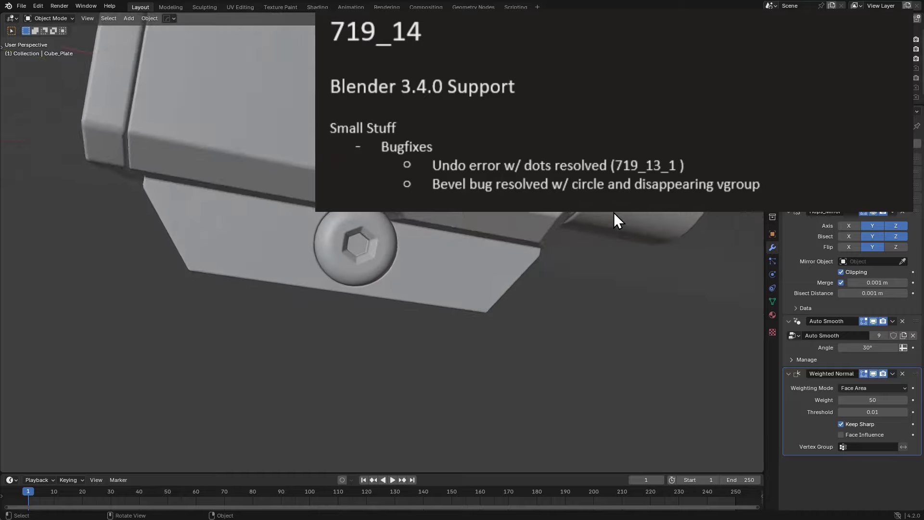
Cut a bevelled 32-vertex circular recess into the upper flat face of the main body
mouse_move(613, 212)
middle_mouse_down()
mouse_move(613, 221)
mouse_move(614, 212)
middle_mouse_up()
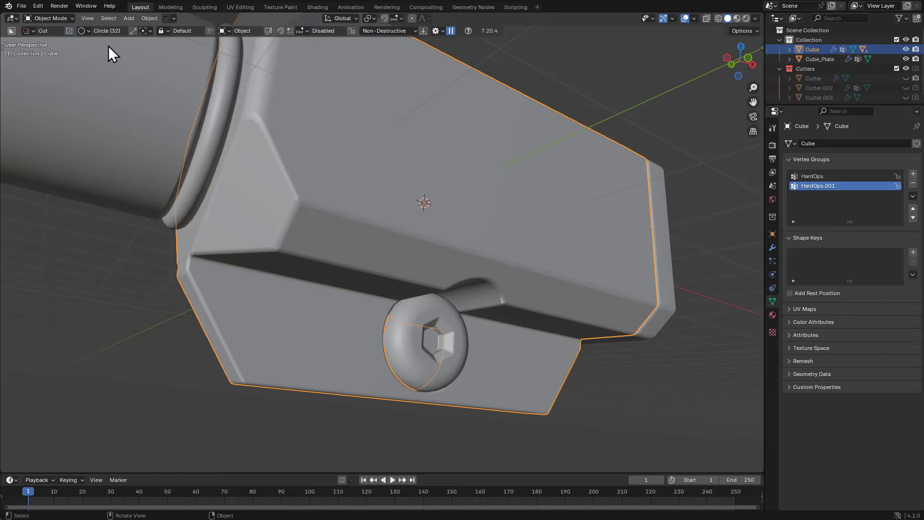
left_click_drag(405, 126, 455, 152)
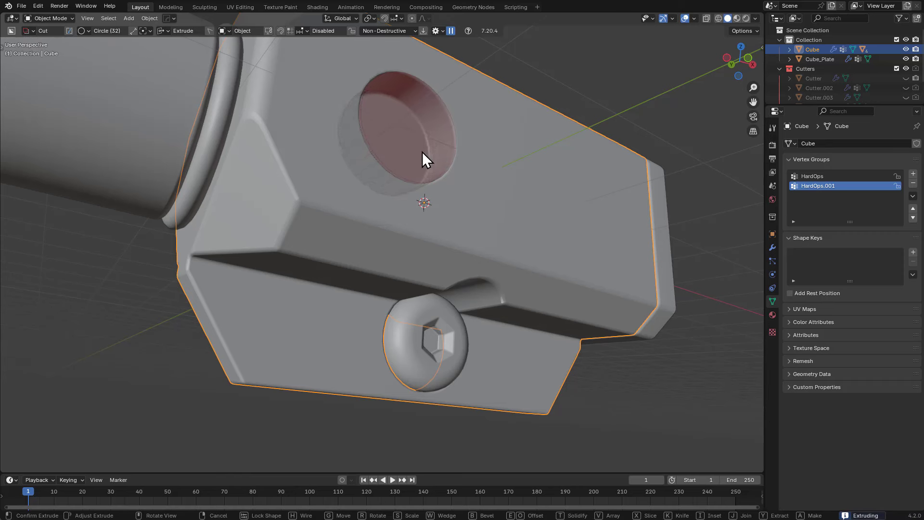
key("b")
left_click(434, 151)
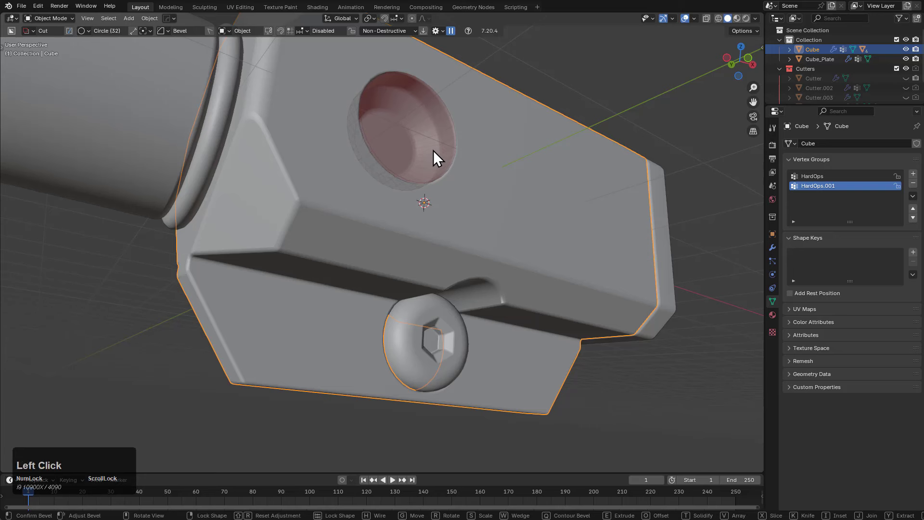
left_click(458, 123)
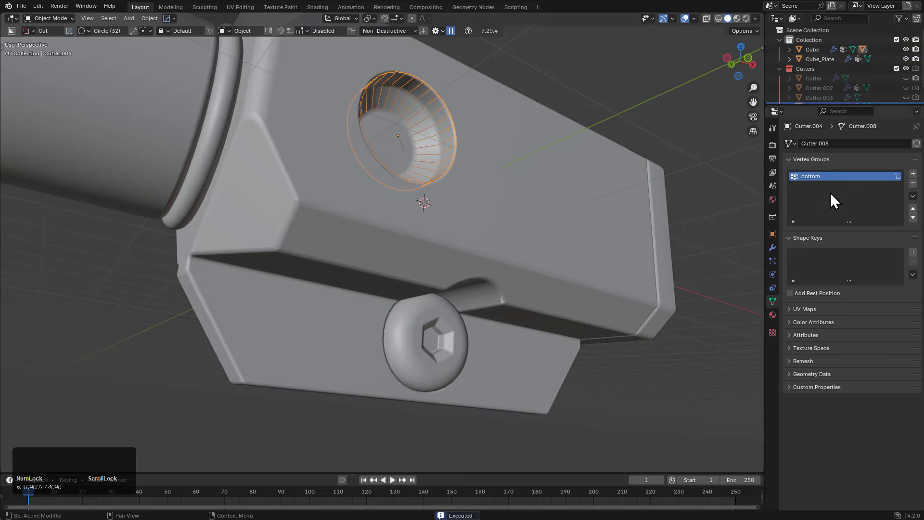
Examine the faces assigned to the circle cutter's bottom vertex group in Edit Mode with X-ray, and return to Object Mode
key("Tab")
key("a")
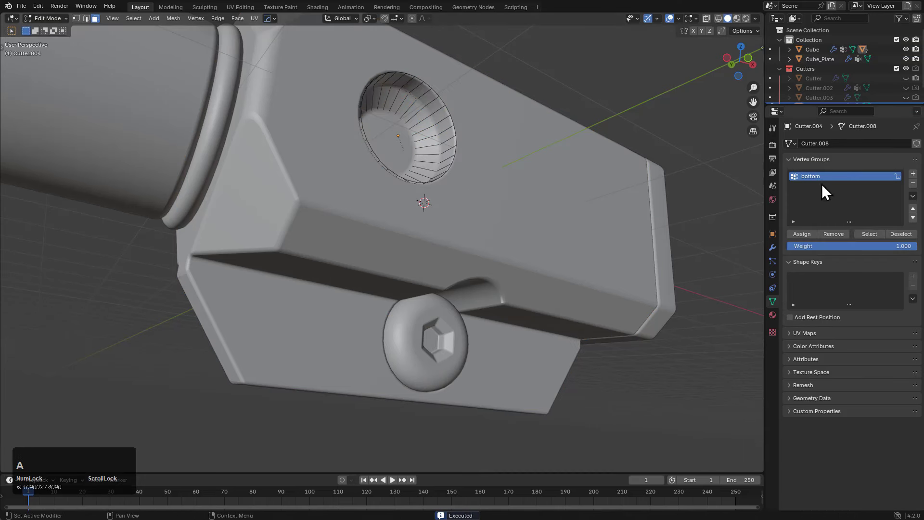
left_click(870, 234)
key("alt+z")
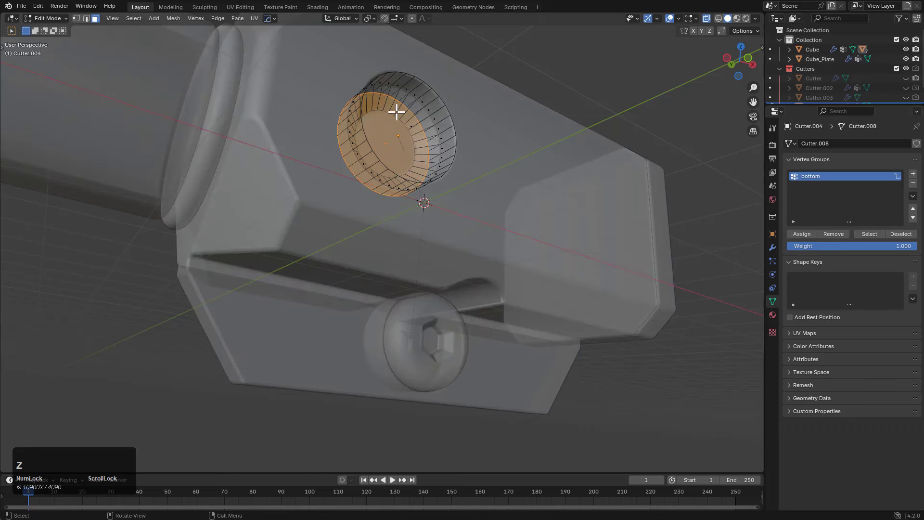
key("Tab")
key("alt+z")
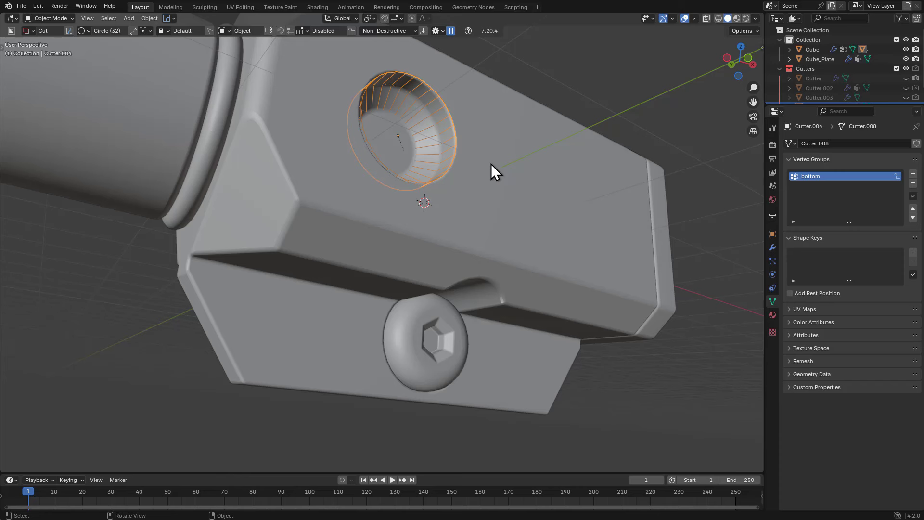
Select the circle cutter's recess floor face in Edit Mode and add a HardOps vertex-group bevel to it
key("Tab")
left_click(414, 129)
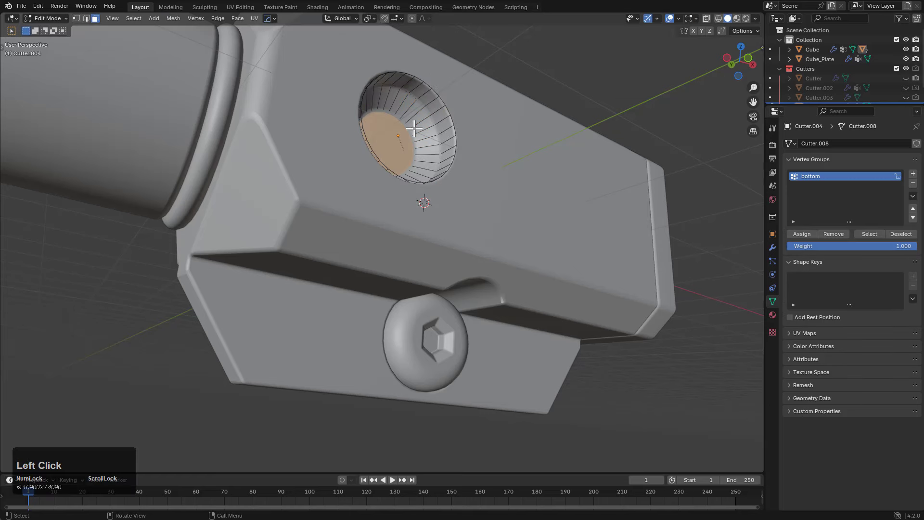
key("q")
left_click(500, 115, "ctrl")
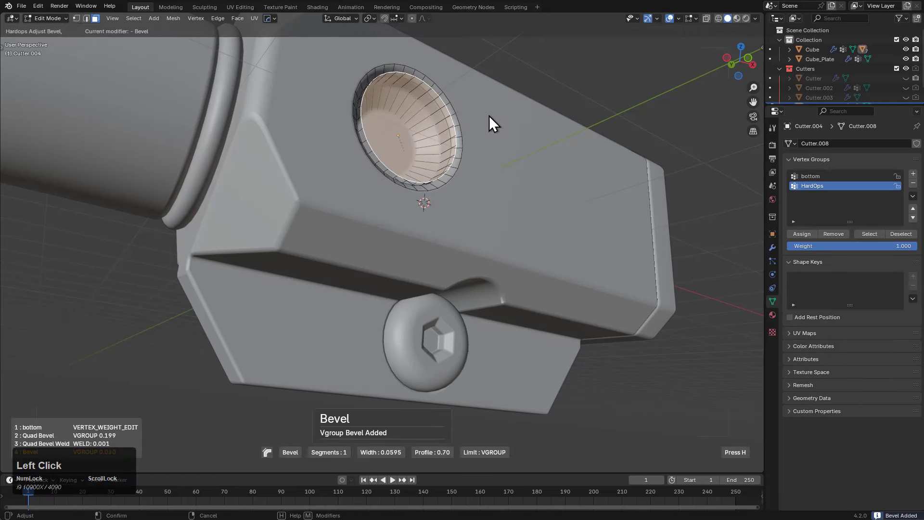
left_click(484, 114)
key("Tab")
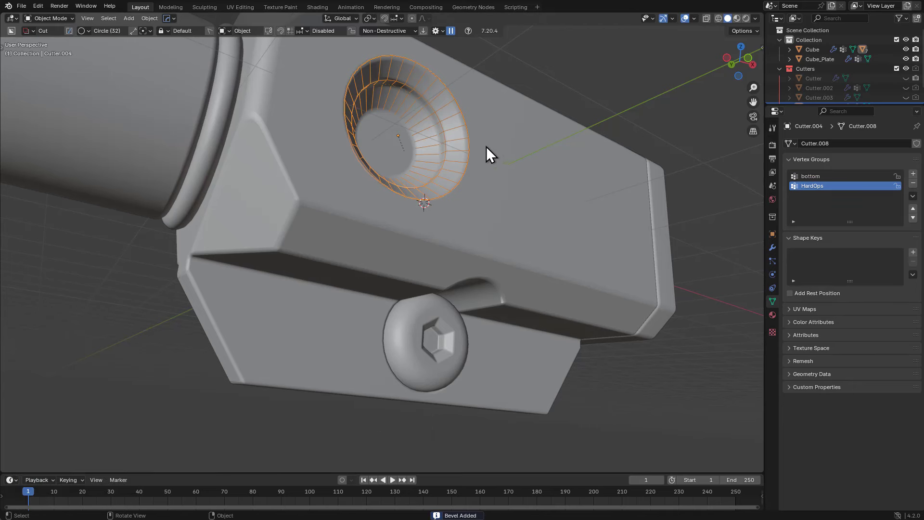
Adjust the circle cutter's vertex-group bevel width and make the Quad Bevel the bevel being adjusted
key("q")
left_click(463, 147)
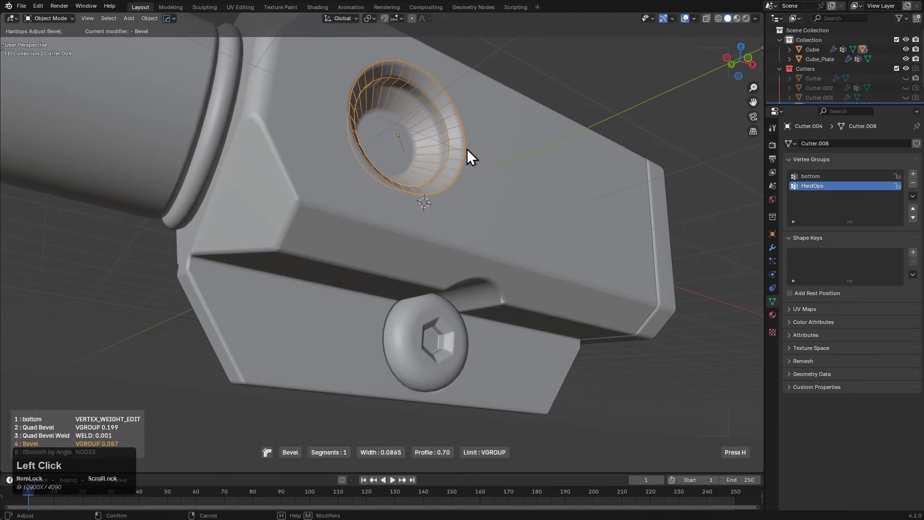
key("space")
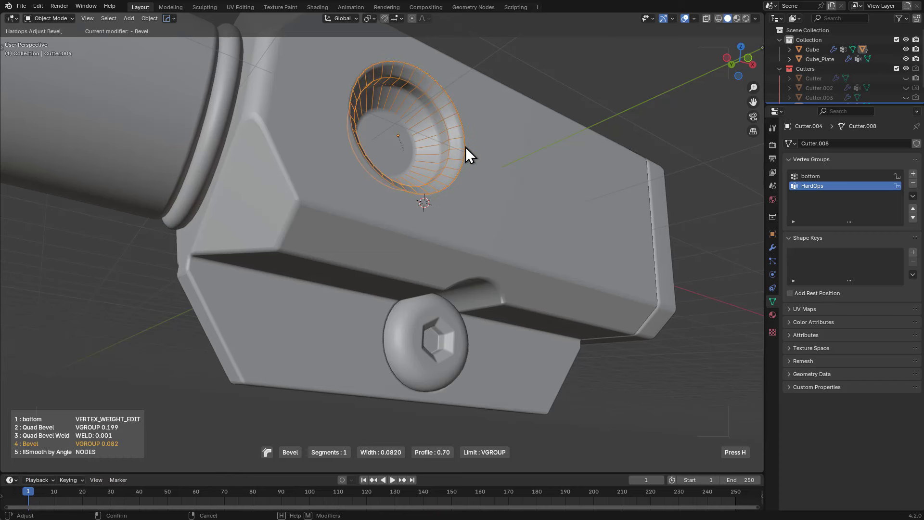
left_click(469, 149)
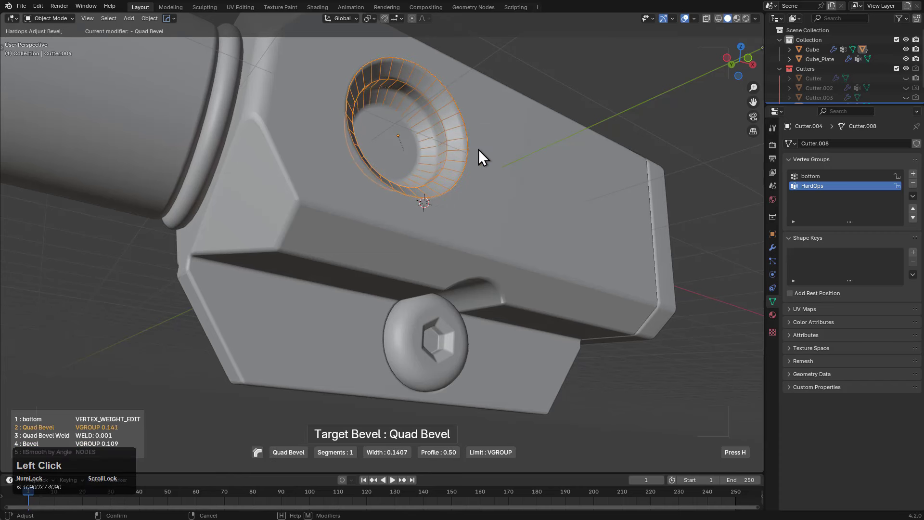
Narrow the Quad Bevel to about 0.073, set the cutter's other Bevel to 5 segments with profile 0.5, and deselect the cutter
key("space")
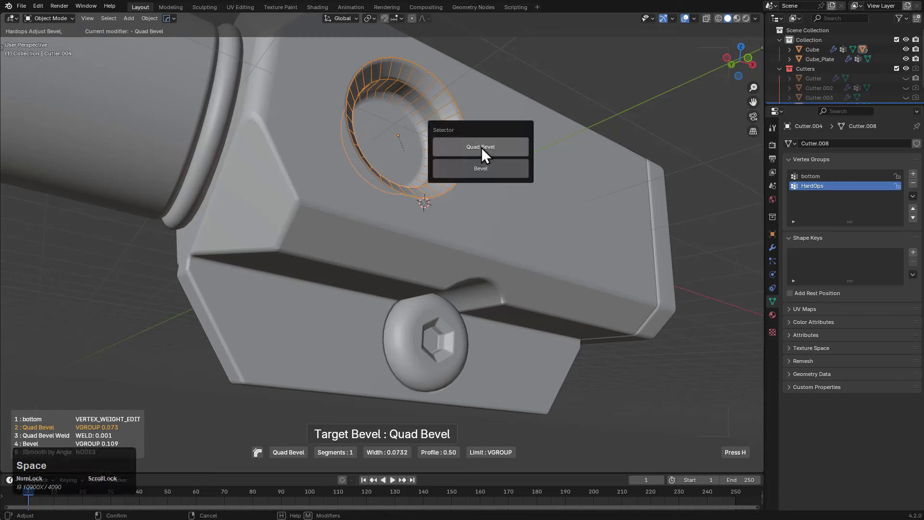
left_click(483, 166)
scroll(481, 166, "up", 2)
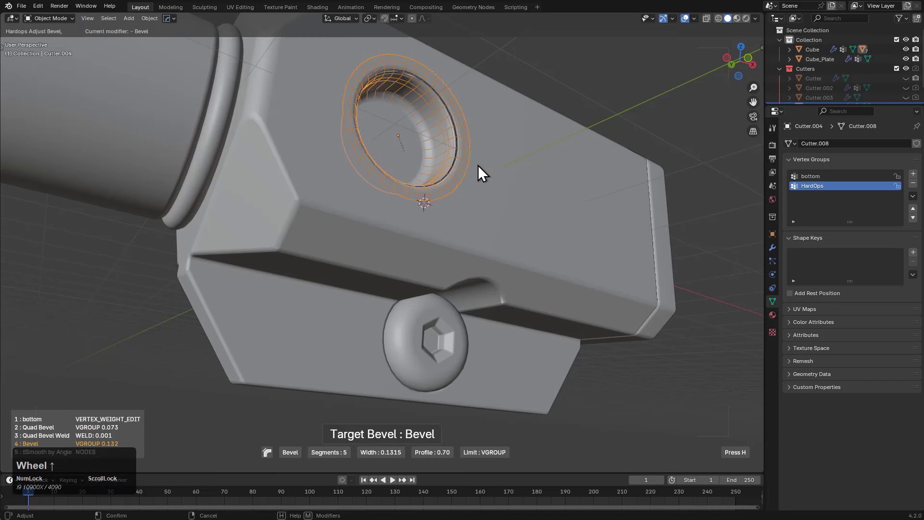
left_click(479, 165)
key("a")
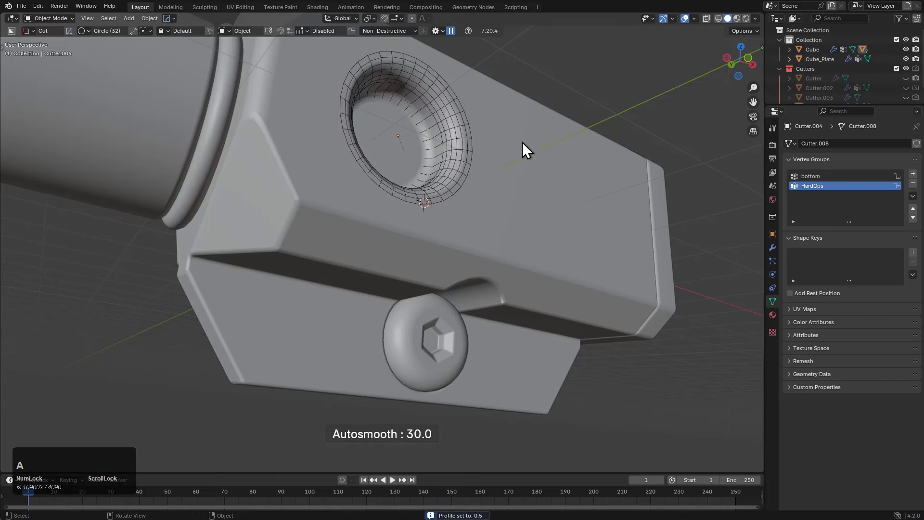
key("1")
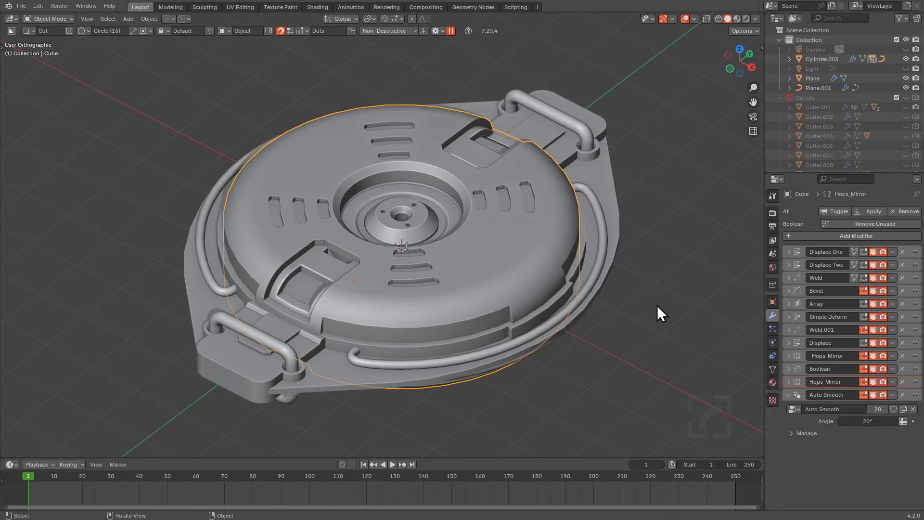
Check the round housing's object transform values and Smart Apply its modifier stack
left_click(772, 301)
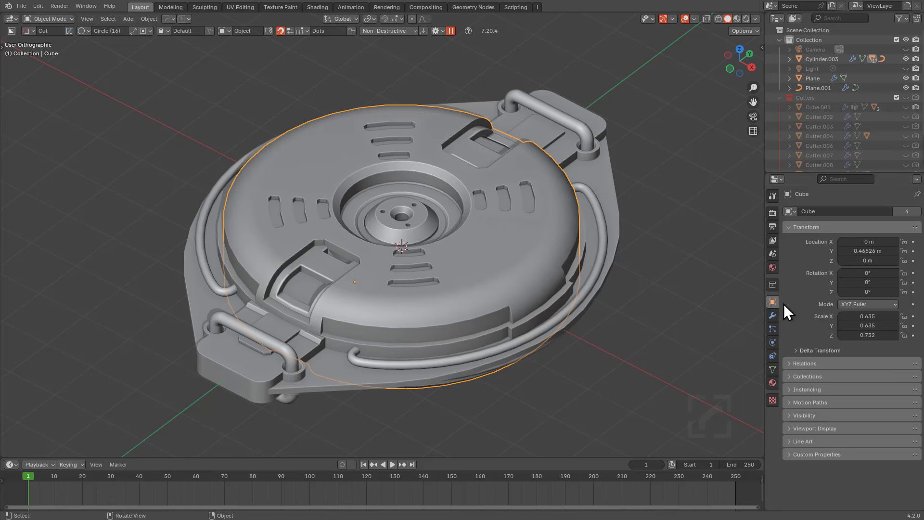
left_click(773, 317)
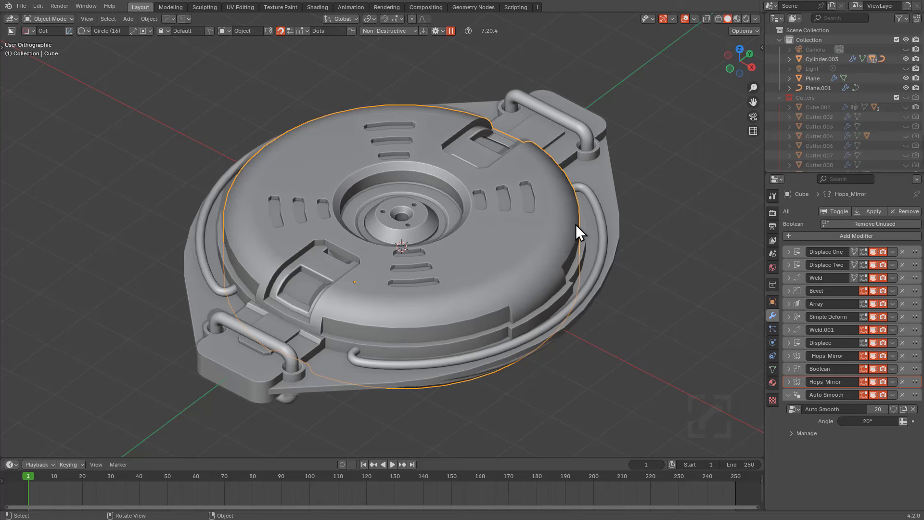
key("q")
mouse_move(559, 256)
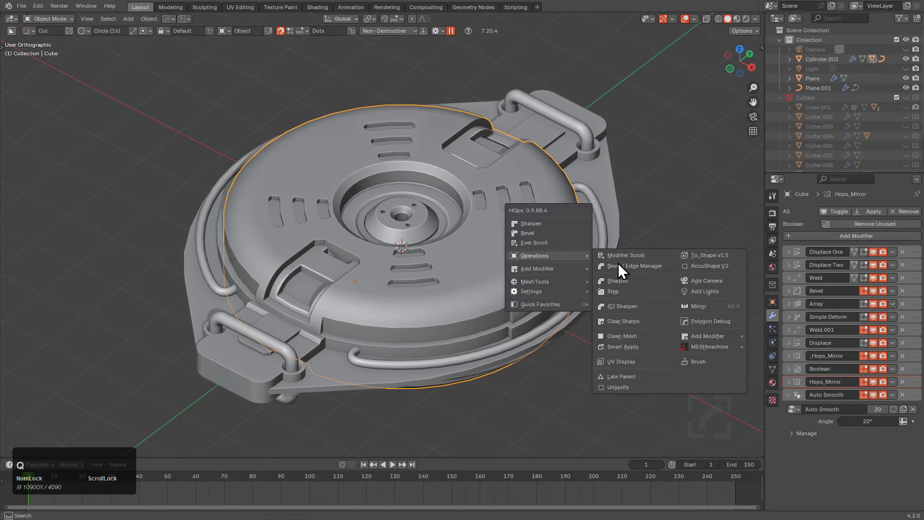
left_click(645, 348)
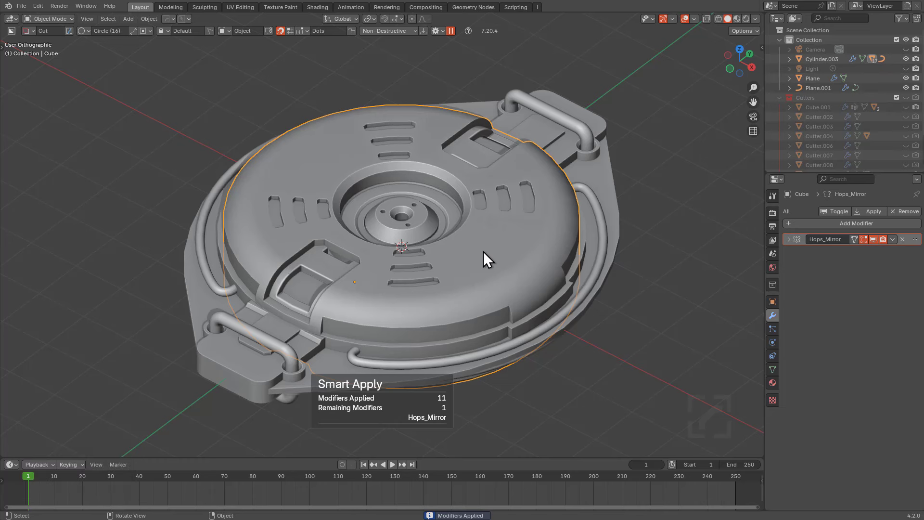
Apply the round housing's object transform and isolate it in local view
key("ctrl+a")
left_click(455, 269)
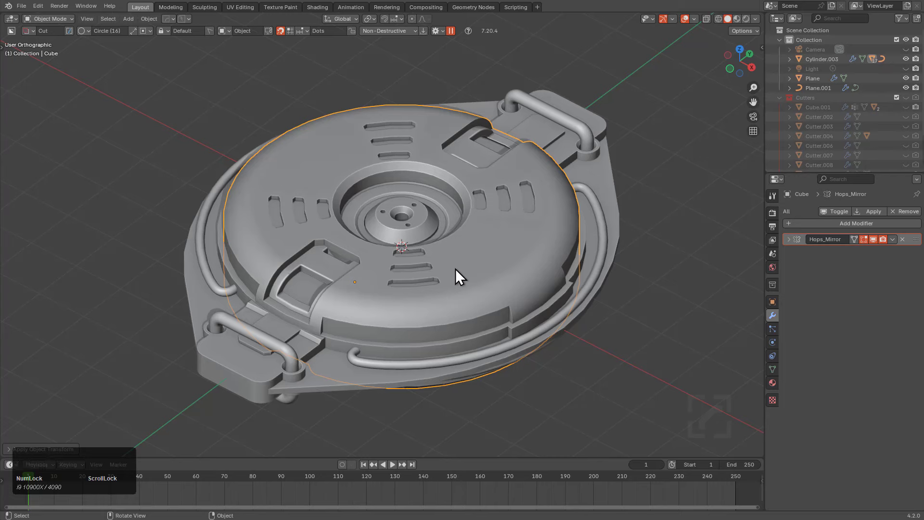
key("KP_Divide")
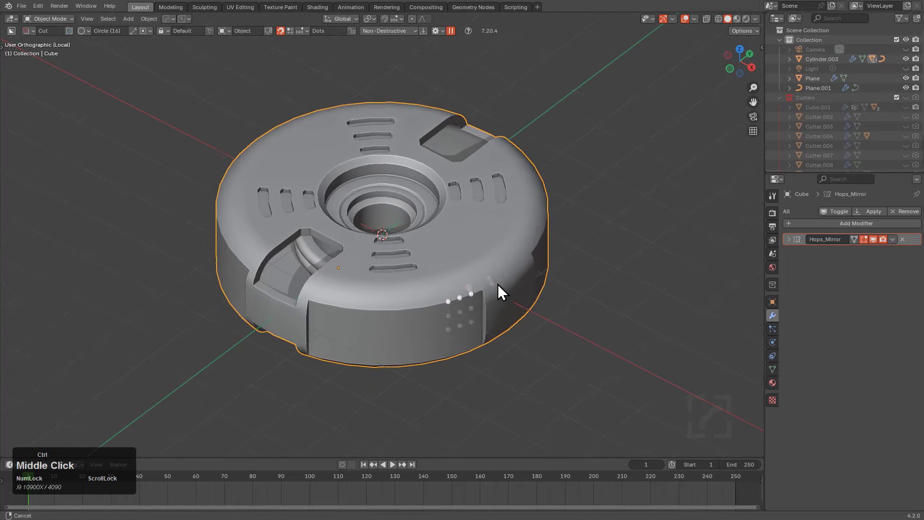
scroll(499, 285, "up", 4)
scroll(496, 285, "down", 1)
key("d")
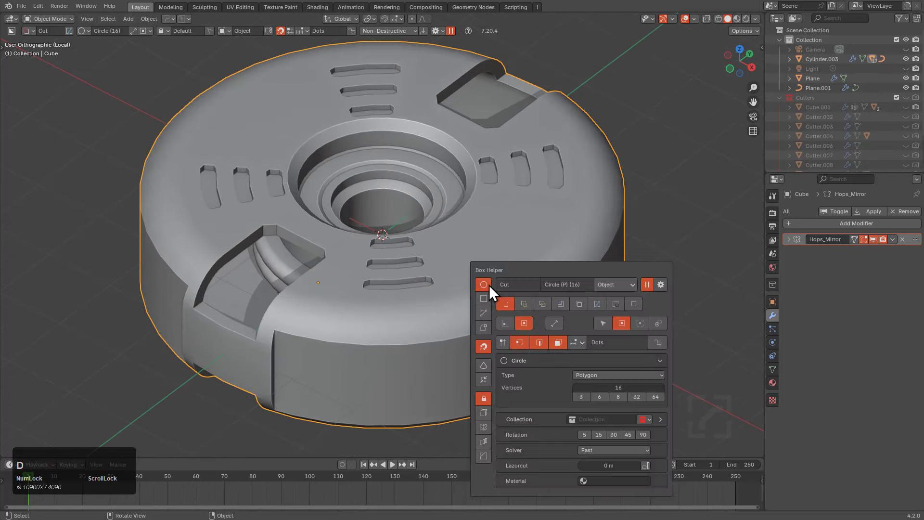
left_click(481, 299)
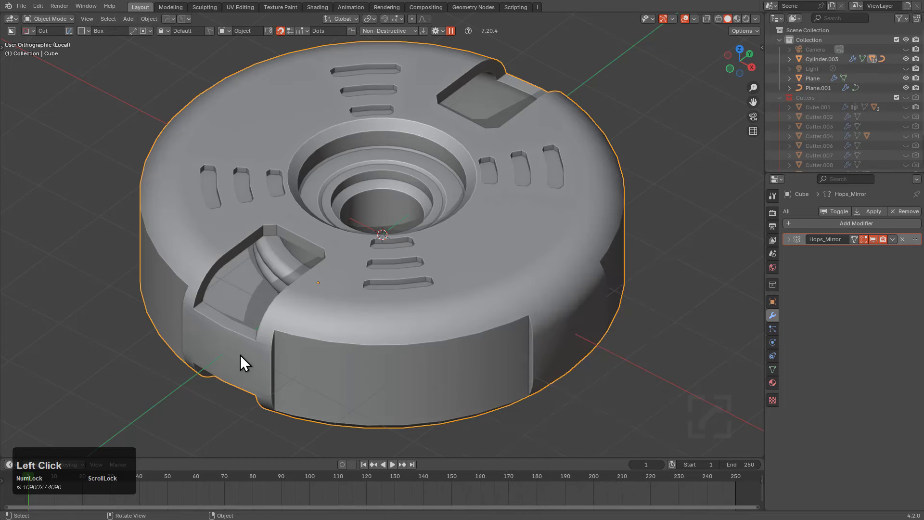
mouse_move(244, 348)
left_mouse_down()
mouse_move(284, 388)
mouse_move(267, 368)
mouse_move(279, 382)
left_mouse_up()
right_click(276, 384)
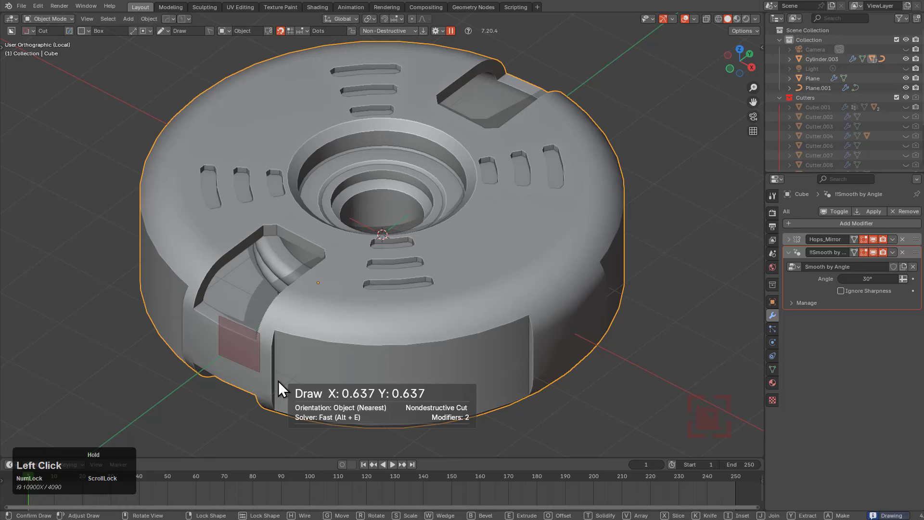
right_click(278, 381)
key("d")
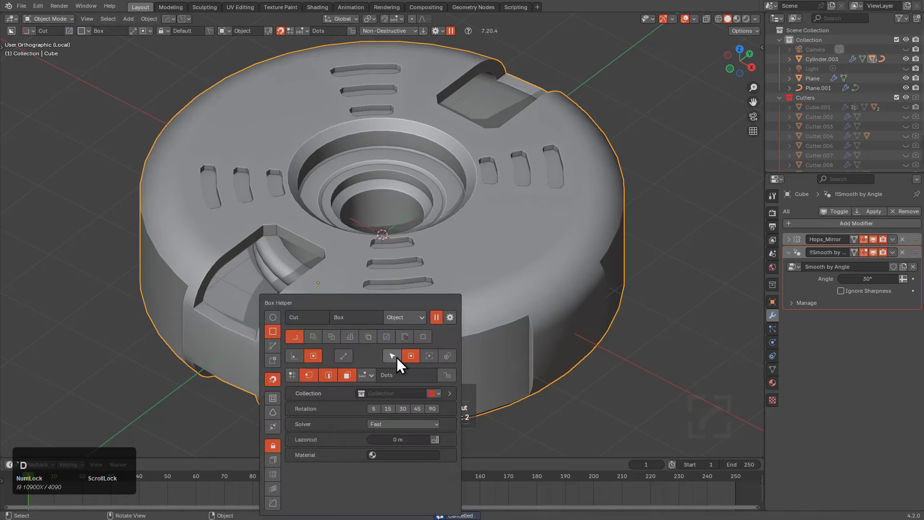
left_click(273, 344)
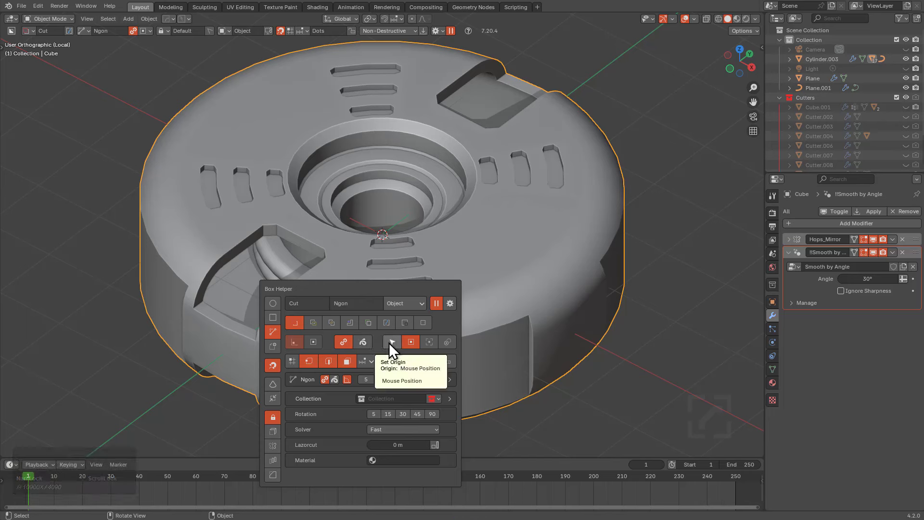
left_click(246, 345)
Switch the cutter shape to Box and cut notches into two stepped edges of the housing's side wall, extruded about 0.438 and 0.463
key("d")
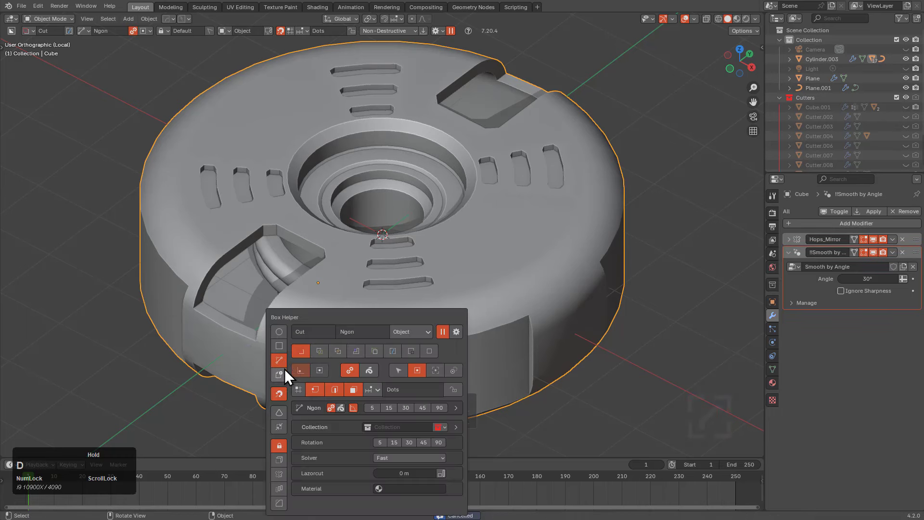
left_click(284, 349)
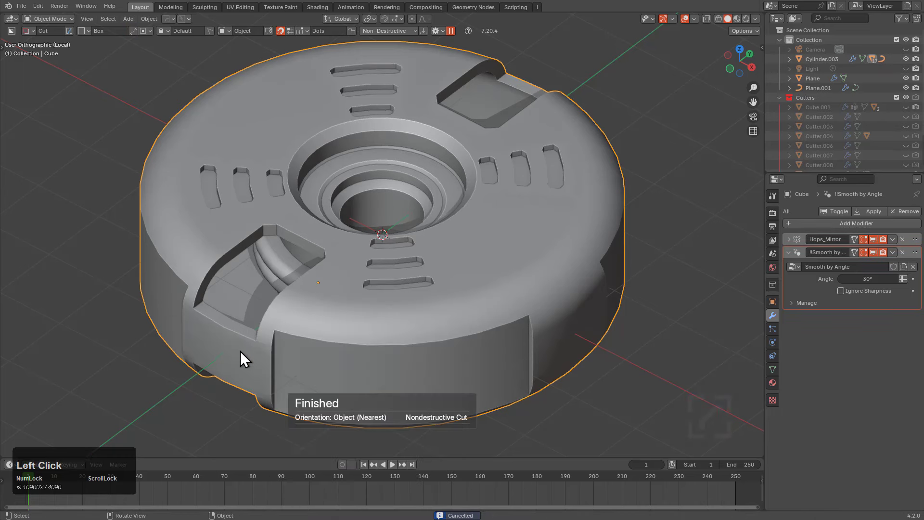
left_click_drag(241, 352, 292, 396)
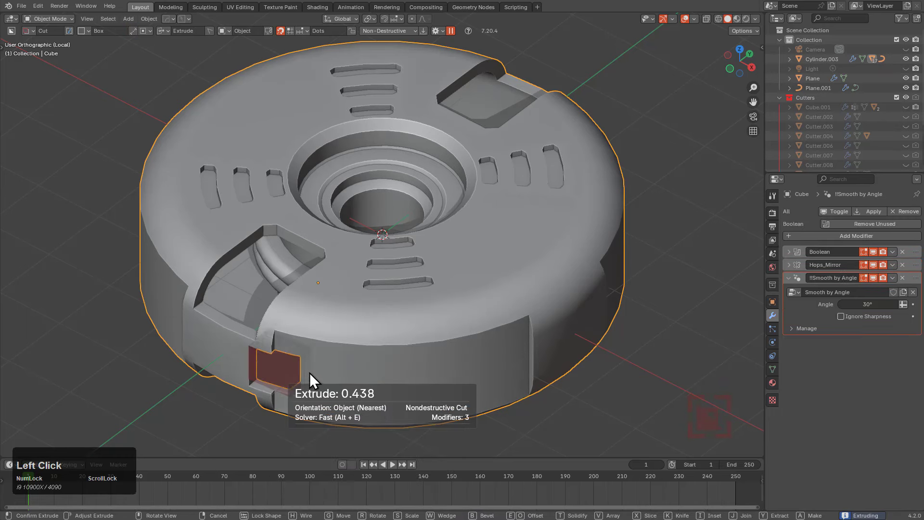
left_click(310, 373)
mouse_move(226, 348)
middle_mouse_down()
mouse_move(535, 343)
mouse_move(508, 357)
middle_mouse_up()
mouse_move(510, 346)
left_mouse_down()
mouse_move(478, 393)
mouse_move(460, 379)
left_mouse_up()
left_click(460, 373)
mouse_move(460, 374)
middle_mouse_down()
mouse_move(479, 373)
mouse_move(458, 353)
mouse_move(429, 354)
mouse_move(449, 372)
middle_mouse_up()
scroll(449, 371, "up", 3)
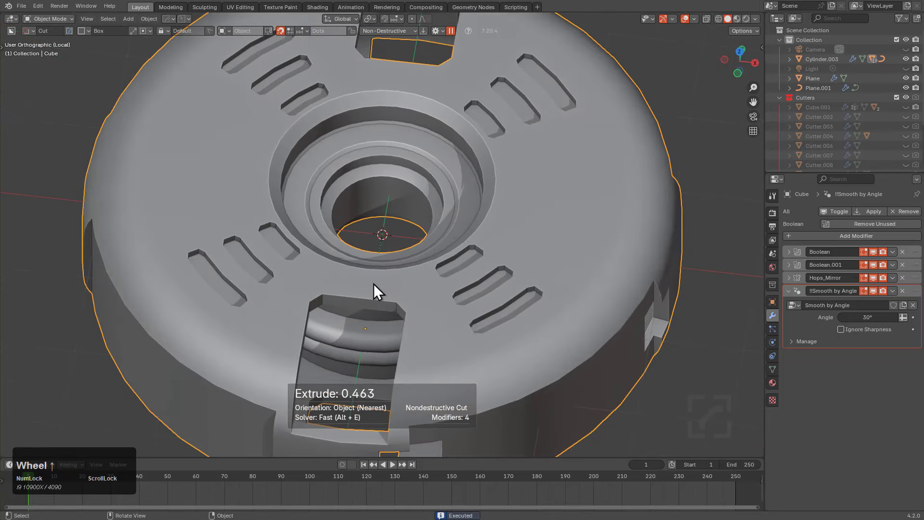
left_click_drag(373, 284, 412, 350)
right_click(412, 350)
right_click(412, 349)
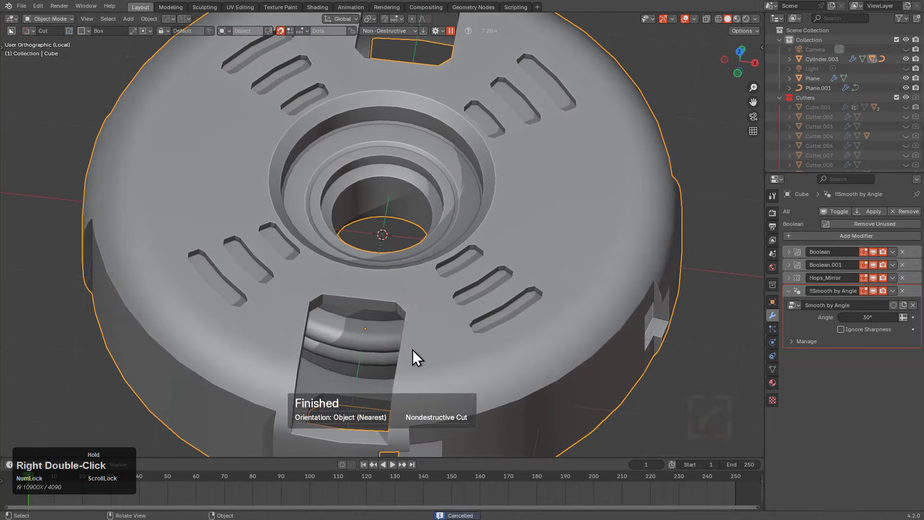
Set the object orientation method to Local and cut a box about 0.076 deep over the pocket's inner corner with a single-segment contour bevel
key("shift+v")
left_click(427, 337)
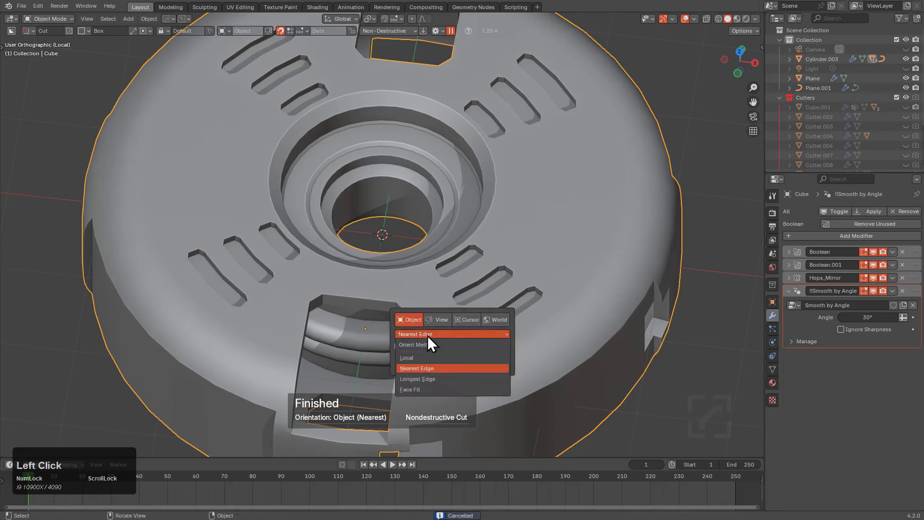
left_click(420, 358)
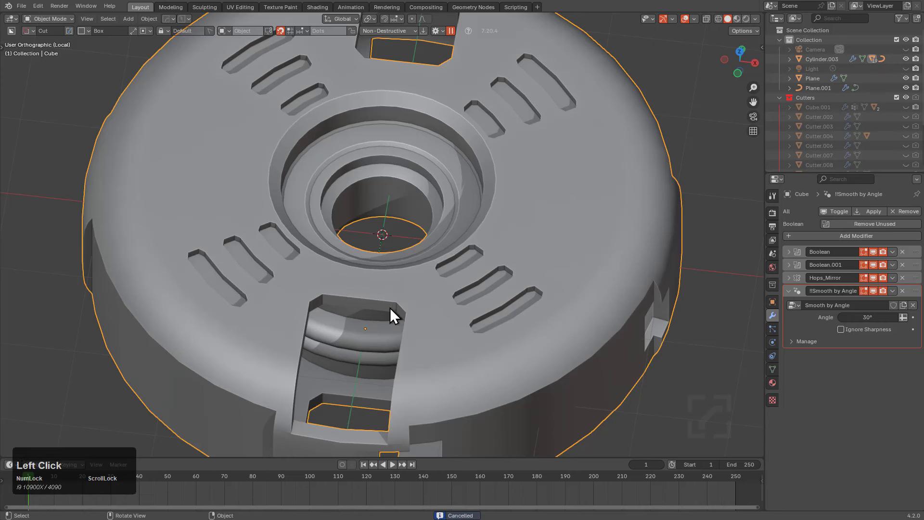
left_click_drag(390, 308, 405, 369)
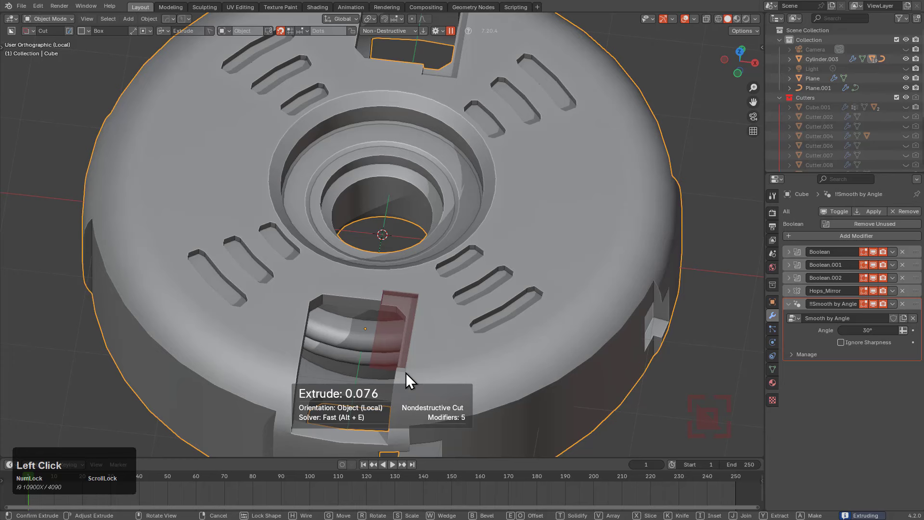
key("b")
scroll(416, 373, "down", 1)
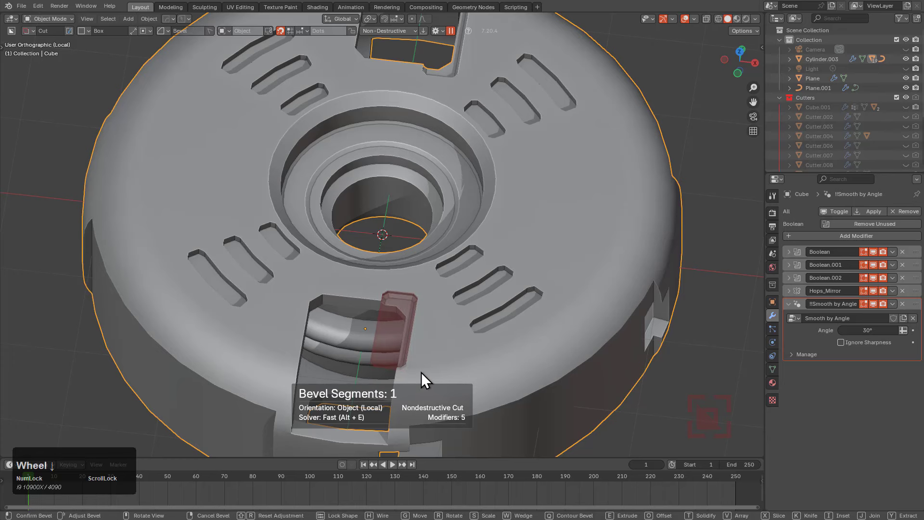
key("q")
key("space")
Cut a smaller box about 0.253 deep into the edge of the side-wall notch below the pocket
middle_click_drag(422, 370, 419, 367, "shift")
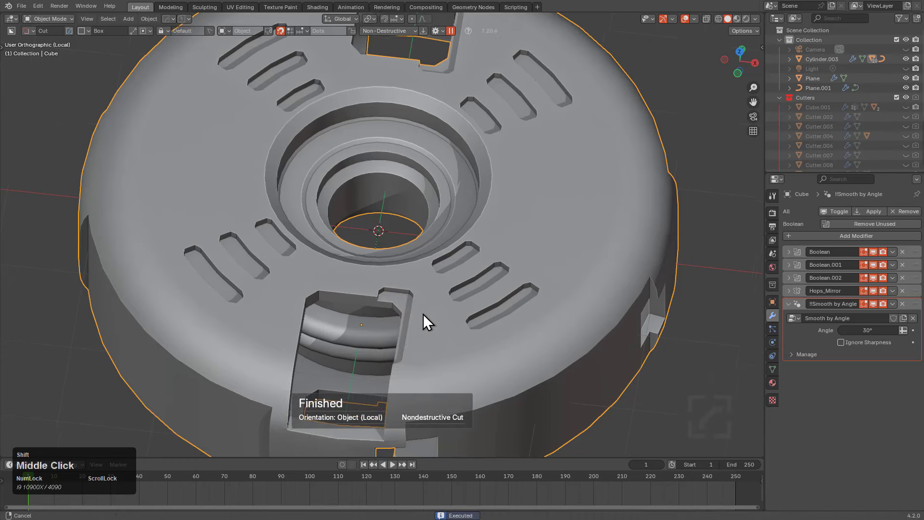
scroll(424, 314, "down", 3)
middle_click_drag(367, 316, 354, 289)
scroll(295, 324, "up", 4)
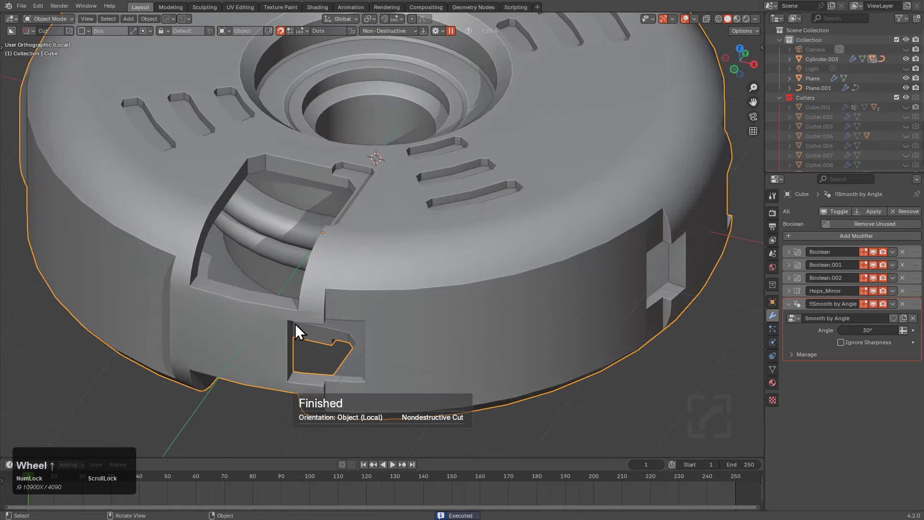
middle_click_drag(296, 350, 350, 270, "shift")
scroll(350, 271, "up", 3)
left_click_drag(294, 255, 330, 281)
left_click(344, 258)
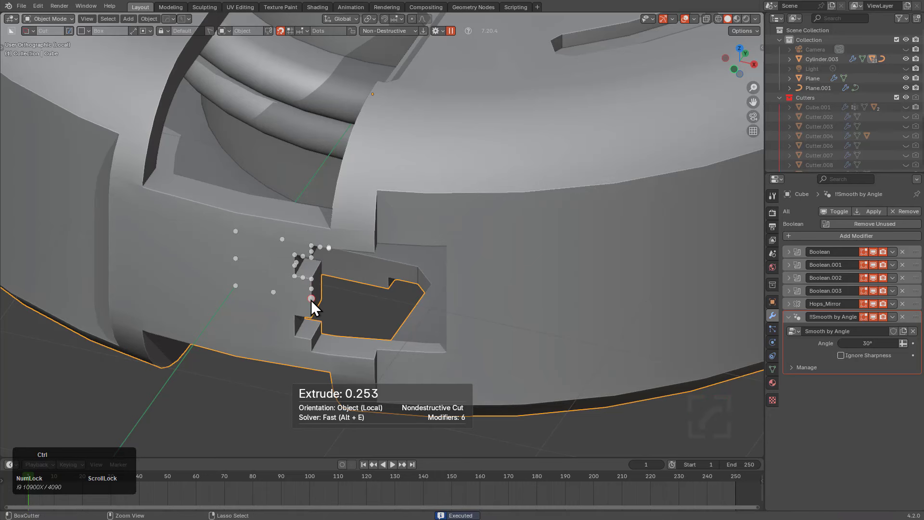
Cut a wedge box into the inner edge of that small notch using the Exact solver
left_click_drag(311, 300, 324, 328, "ctrl")
key("alt+e")
left_click(346, 305)
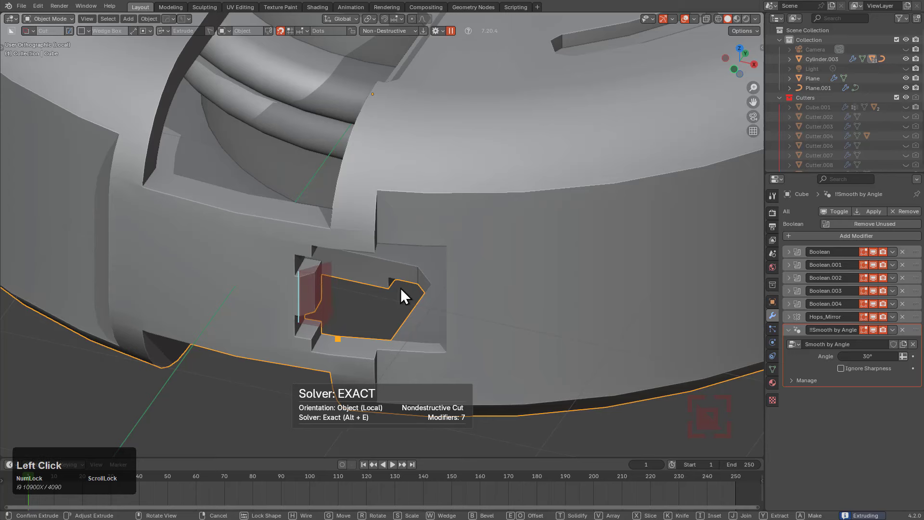
Cut another wedge box, extruded about 0.653, along the opposite edge of the side-wall notch
middle_click_drag(437, 290, 503, 245)
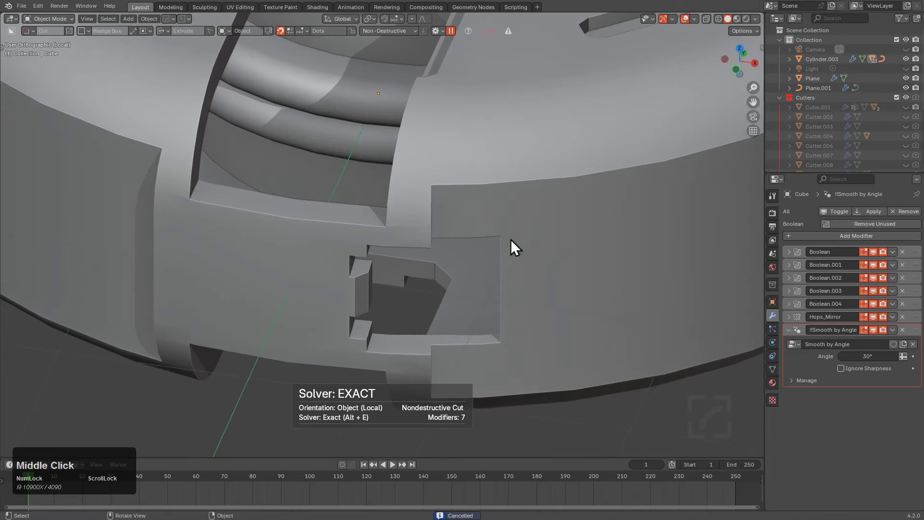
left_click_drag(512, 239, 492, 336)
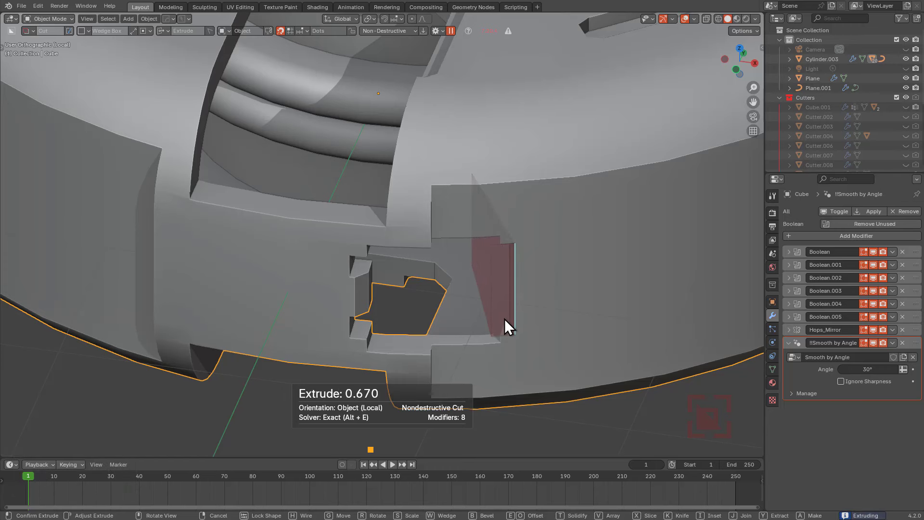
key("space")
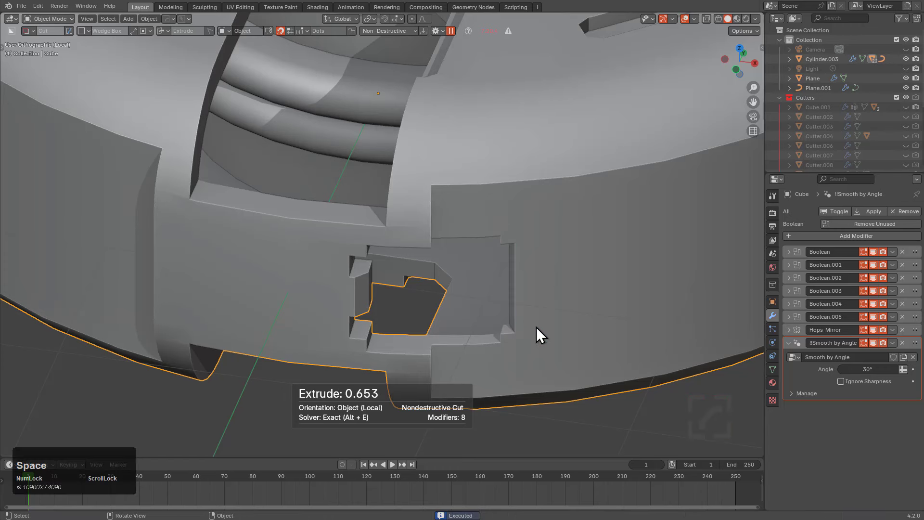
Restore the Fast solver, then draw a wedge box about 0.184 by 0.155 on the ledge below the pocket and extrude it with the Exact solver
scroll(534, 330, "down", 3)
middle_click_drag(479, 330, 438, 342)
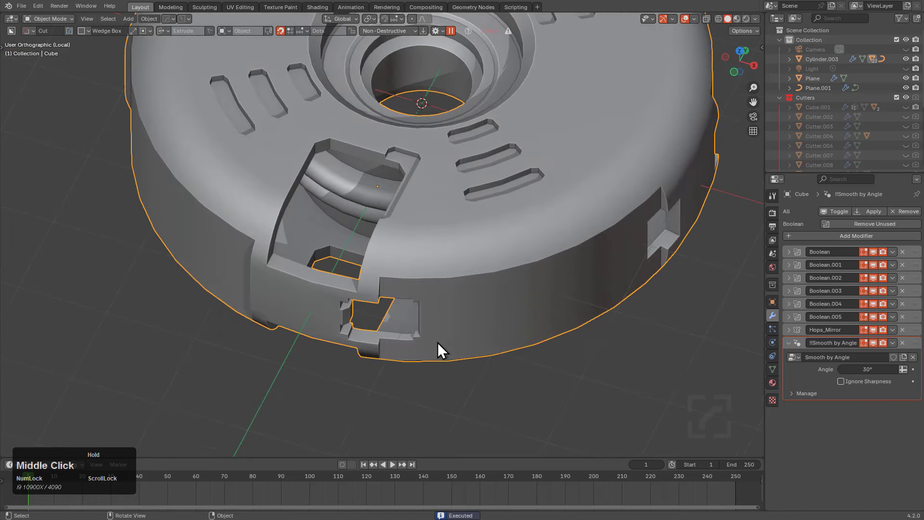
left_click(508, 32)
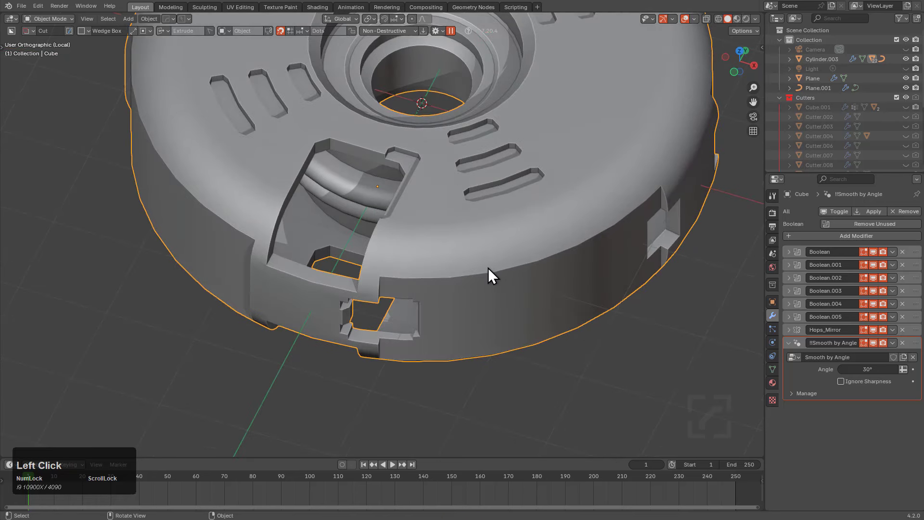
middle_click_drag(489, 268, 508, 261)
scroll(329, 316, "up", 5)
mouse_move(384, 293)
left_mouse_down()
mouse_move(417, 316)
mouse_move(411, 325)
left_mouse_up()
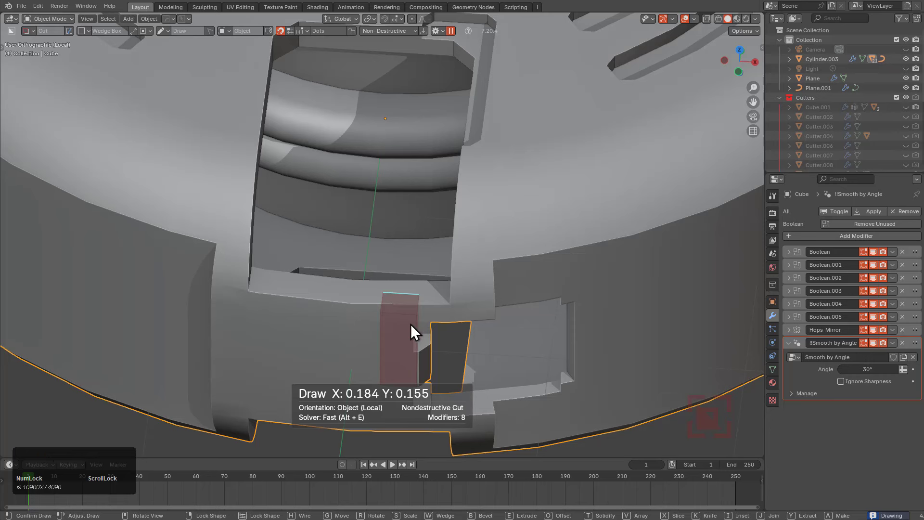
middle_click(411, 337)
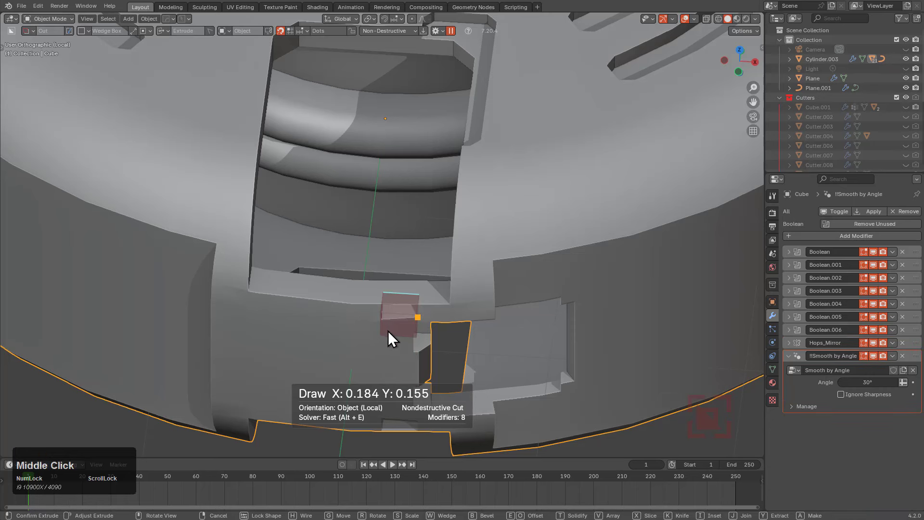
middle_click_drag(389, 336, 379, 330)
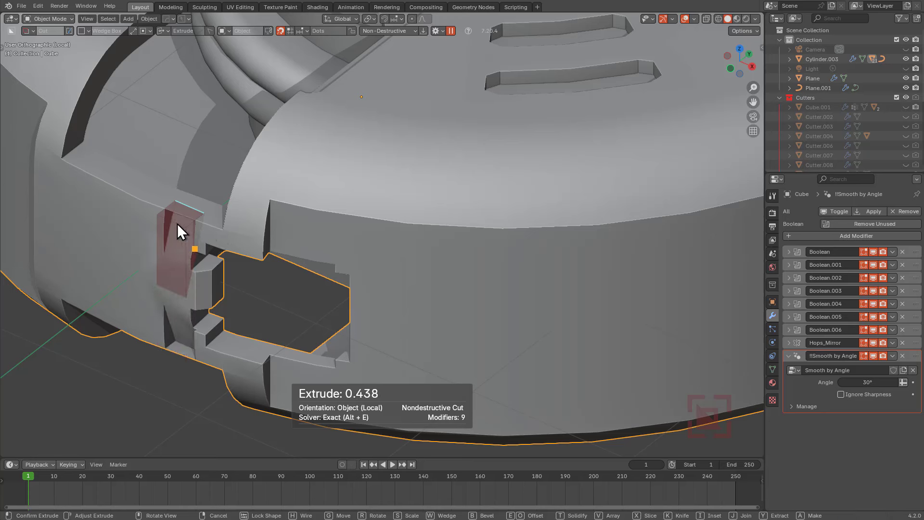
Alternate the ledge wedge cutter between offsetting and extruding to adjust its depth, and finish the cut
key("e")
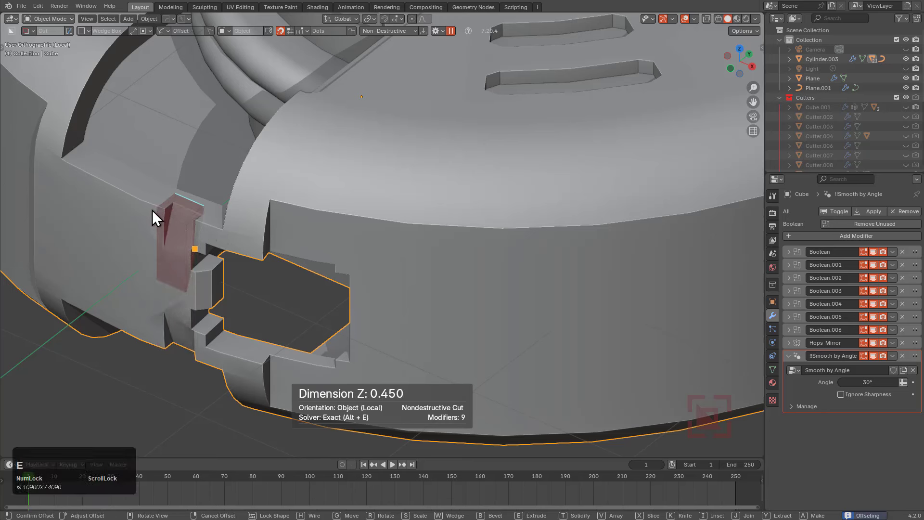
key("e")
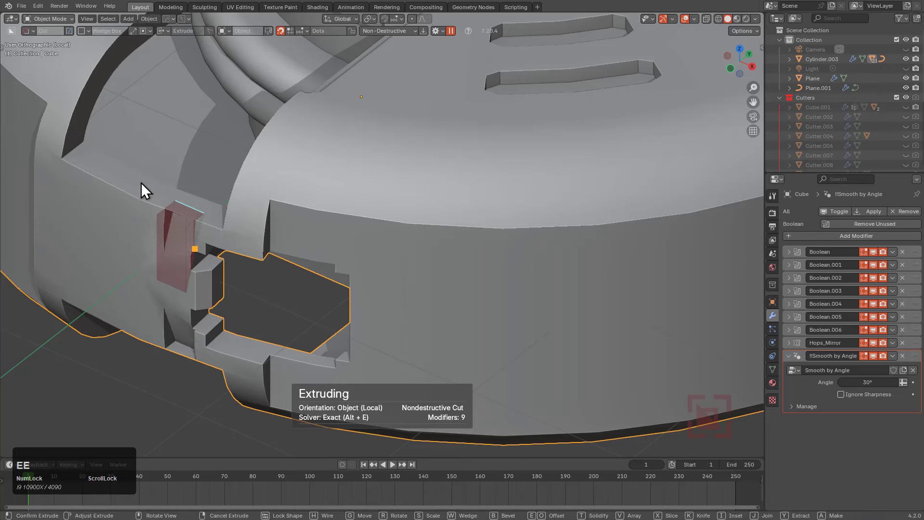
key("e")
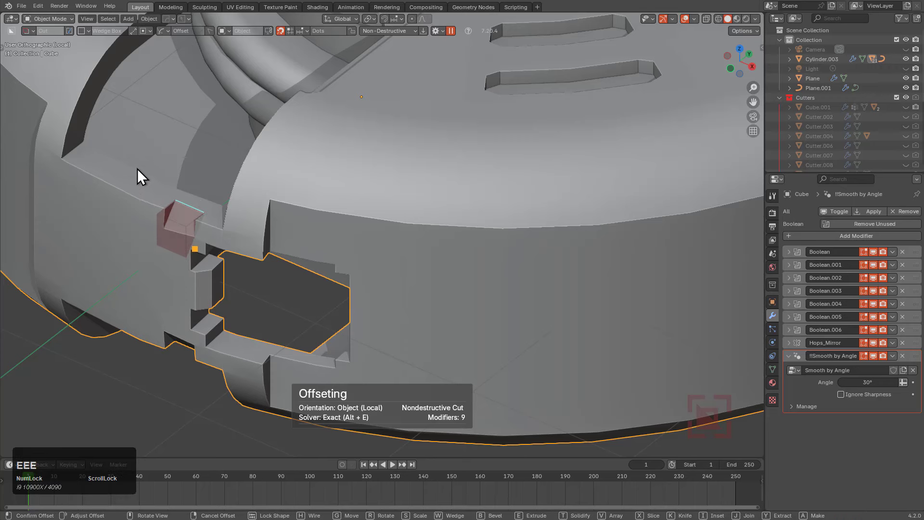
key("space")
Add a new bisecting mirror modifier on the X axis to the housing with the mirror gizmo
scroll(346, 237, "down", 6)
key("alt+a")
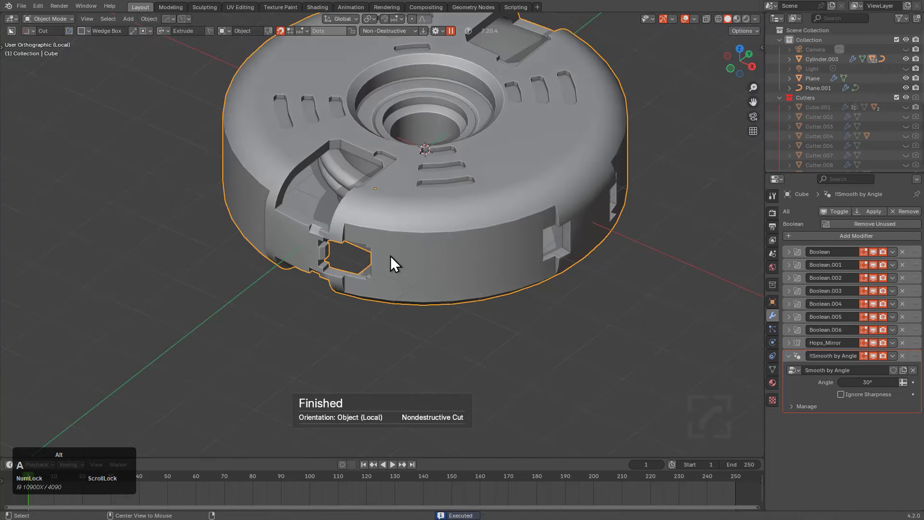
middle_click_drag(391, 256, 456, 312)
key("alt+x")
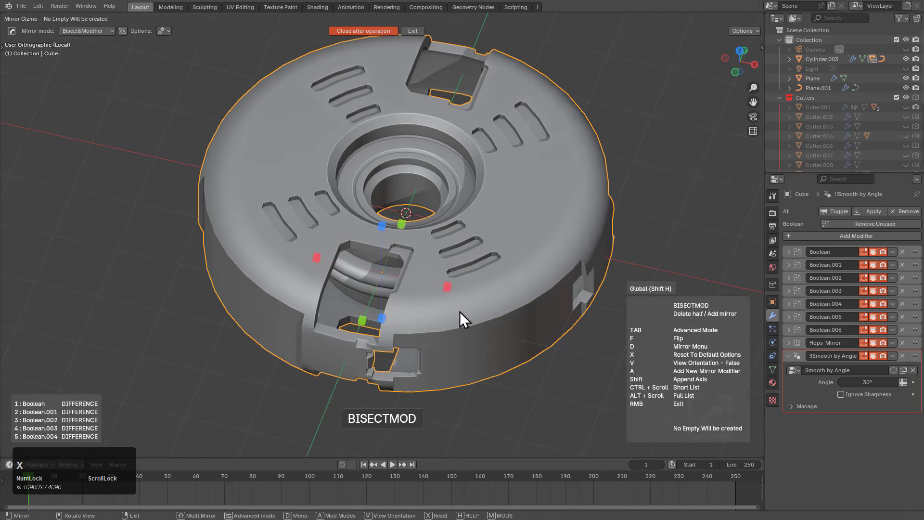
key("a")
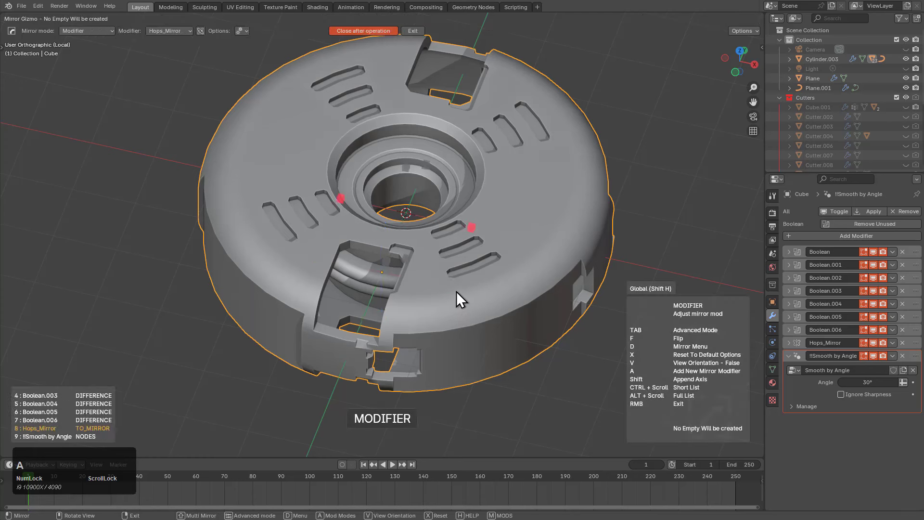
key("a")
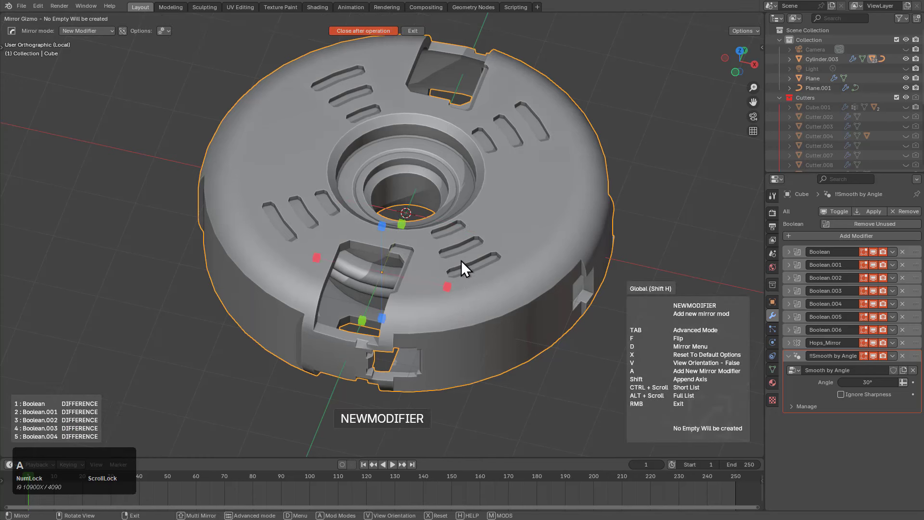
left_click(448, 287)
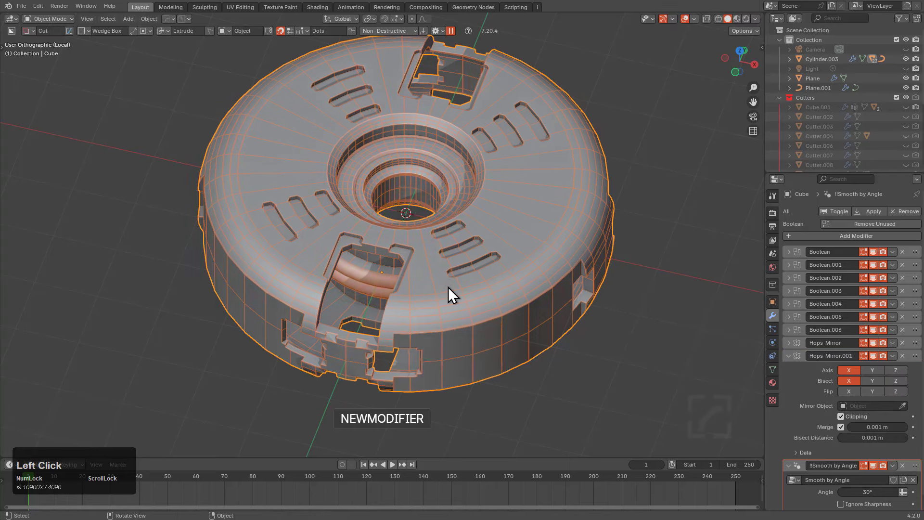
Leave local view and examine how the mirrored cuts sit within the full assembly
middle_click_drag(448, 287, 356, 158)
key("KP_Divide")
scroll(356, 158, "up", 2)
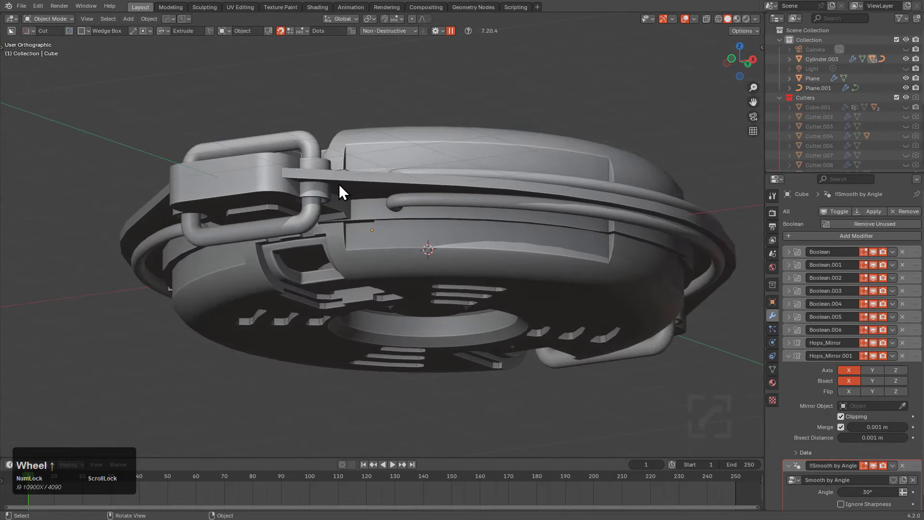
scroll(328, 179, "up", 4)
middle_click_drag(350, 126, 285, 268)
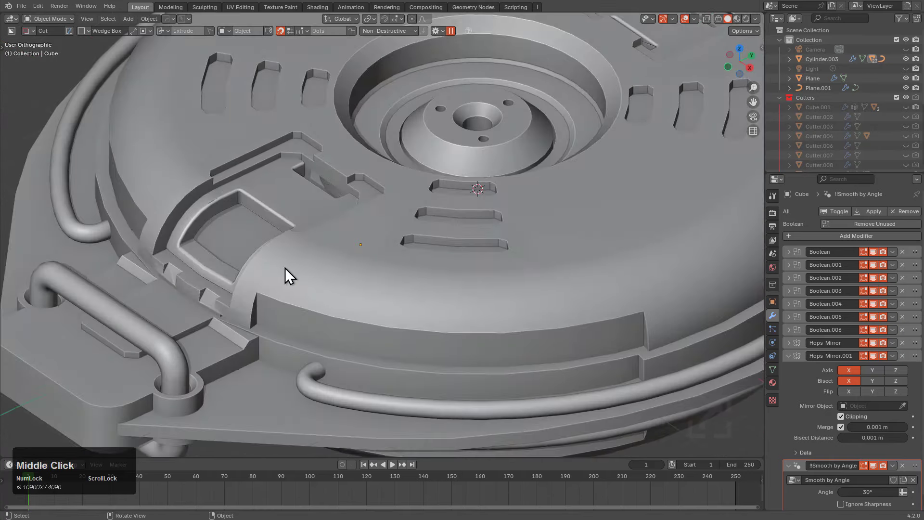
Select the housing, compare it with the full assembly, and isolate it again in local view
left_click(280, 310)
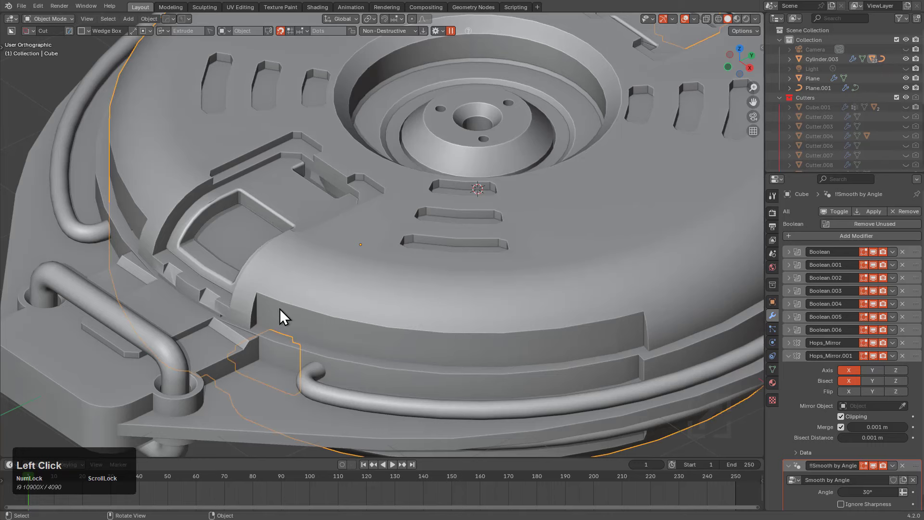
key("KP_Divide")
key("KP_Divide")
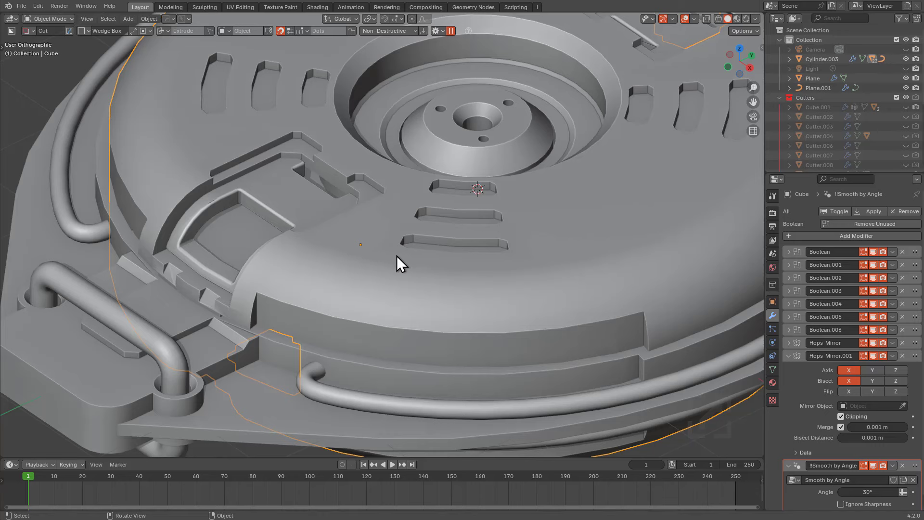
scroll(499, 181, "down", 5)
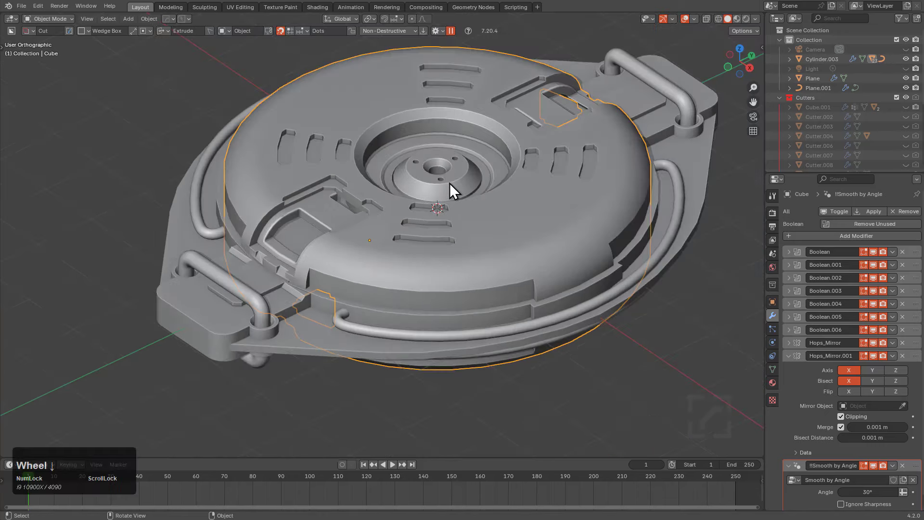
key("KP_Divide")
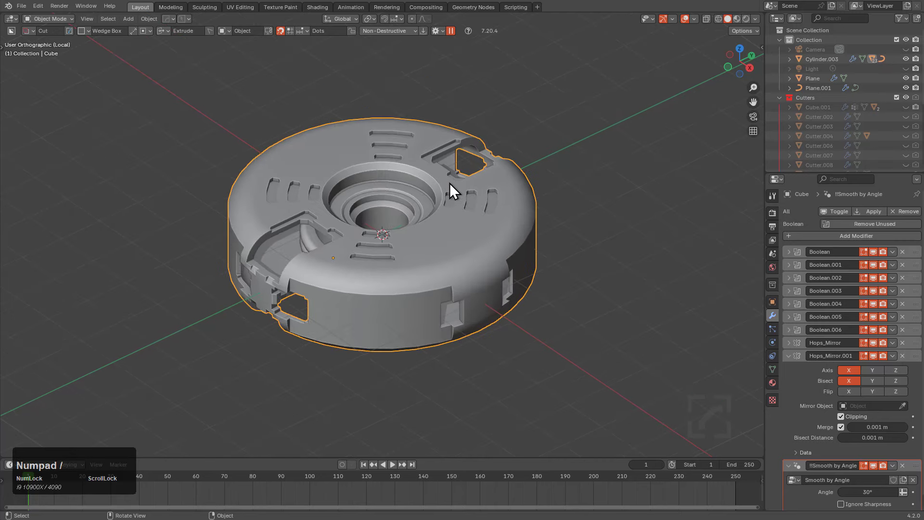
Leave local view to bring back the full assembly around the housing
key("KP_Divide")
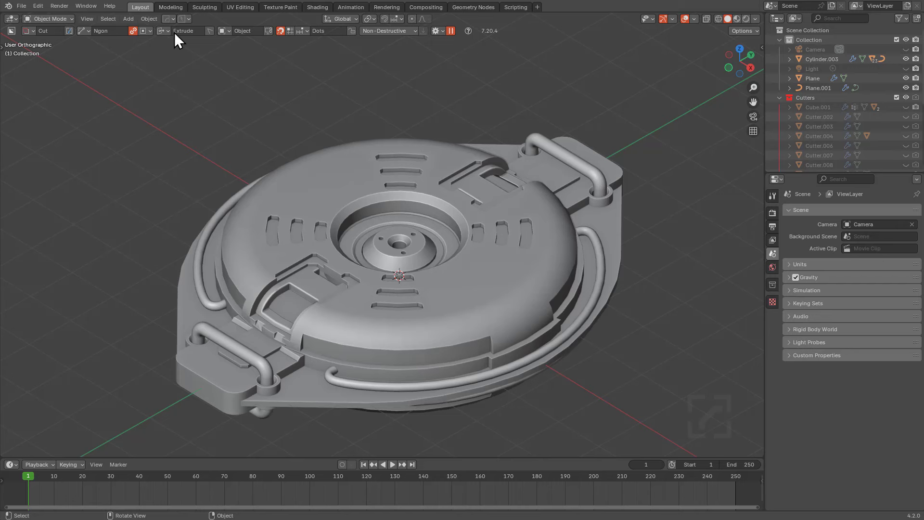
mouse_move(380, 87)
left_mouse_down()
mouse_move(394, 93)
mouse_move(293, 99)
left_mouse_up()
left_click(293, 99)
left_click(292, 124)
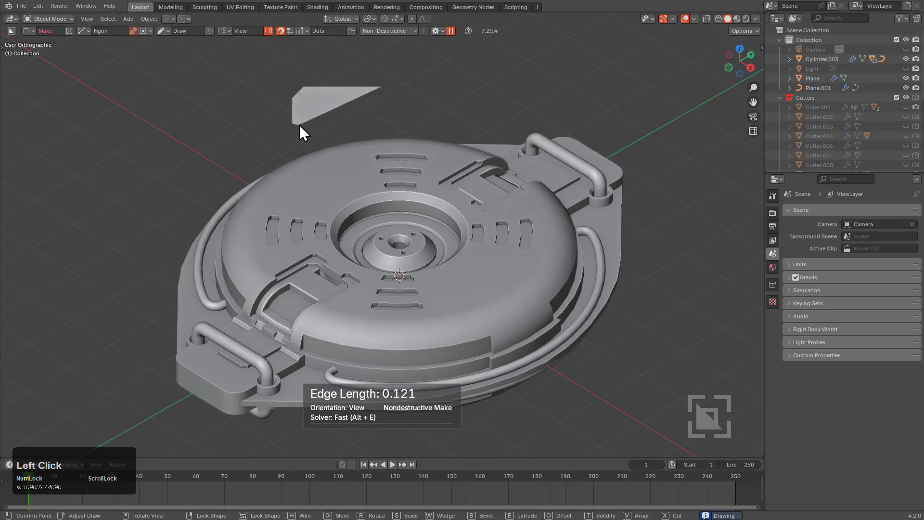
left_click(299, 126)
left_click(293, 166)
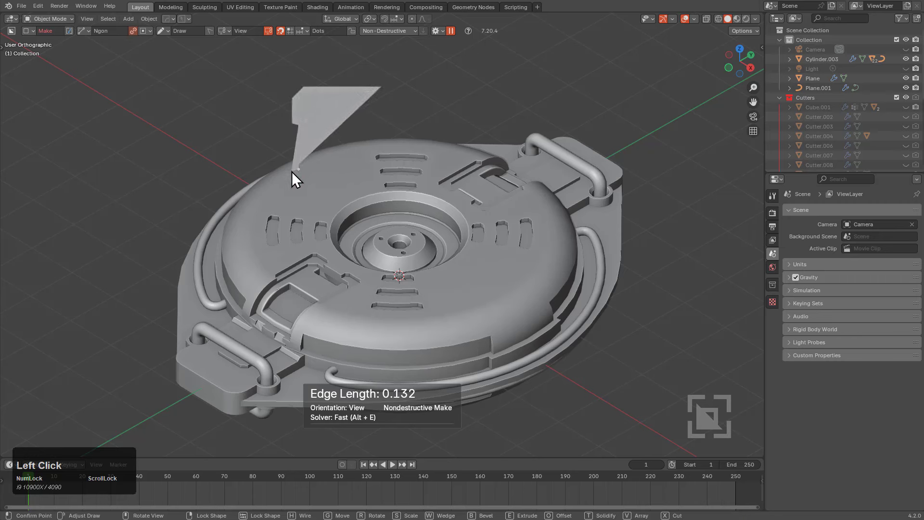
double_click(300, 199)
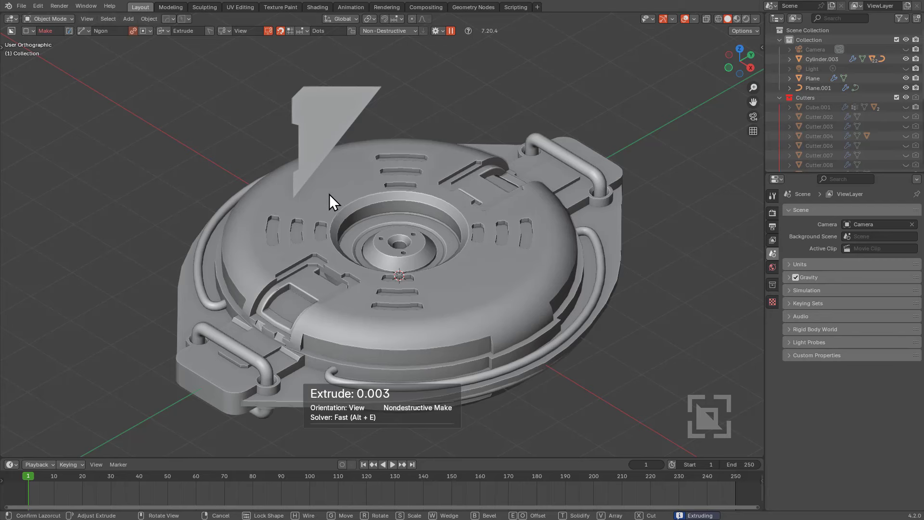
Make a large view-aligned ngon panel with chamfered corners and a stepped notch in its side, overlapping the housing's upper edge
scroll(322, 192, "down", 3)
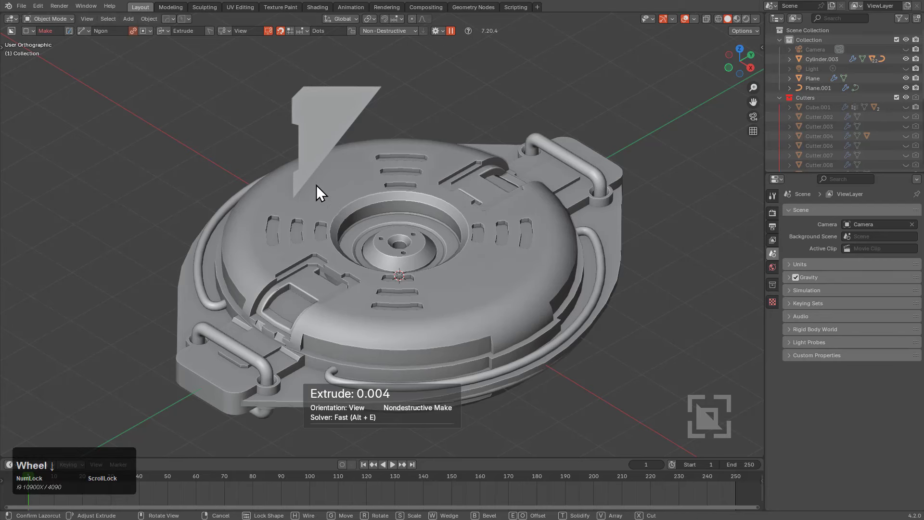
left_click_drag(359, 87, 273, 87)
left_click(261, 97)
left_click(261, 143)
left_click(266, 148)
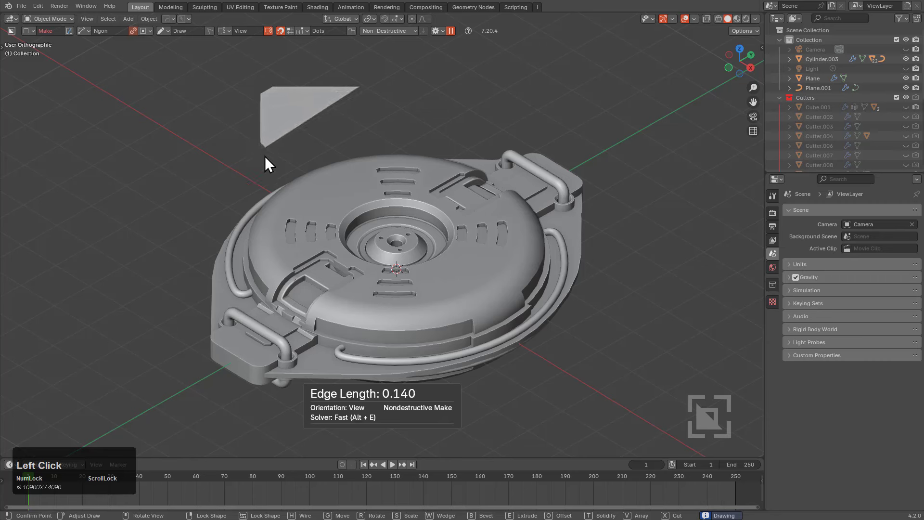
left_click(265, 181)
left_click(257, 190)
left_click(254, 223)
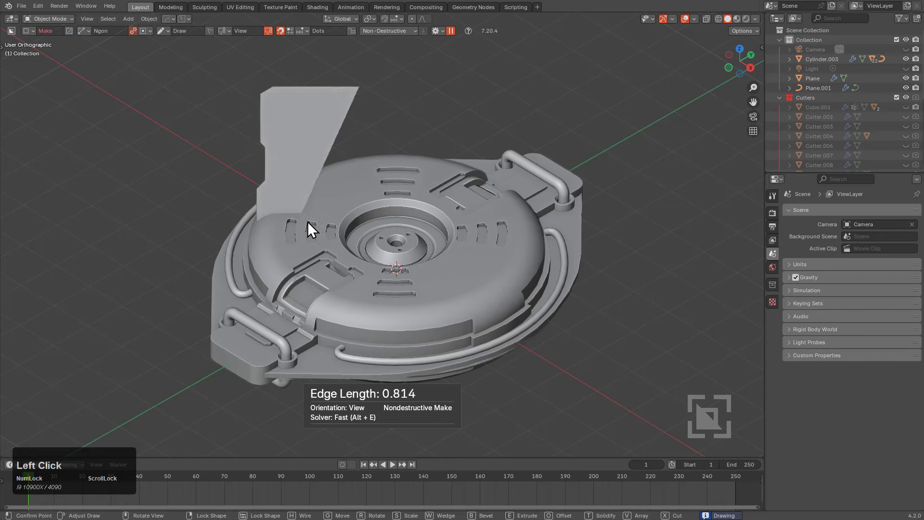
left_click(345, 202)
left_click(368, 199)
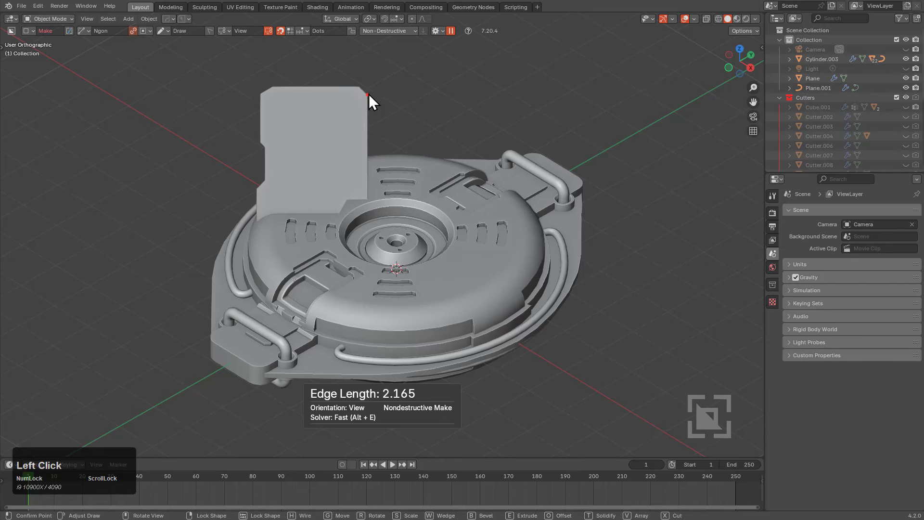
double_click(369, 94)
left_click(229, 90)
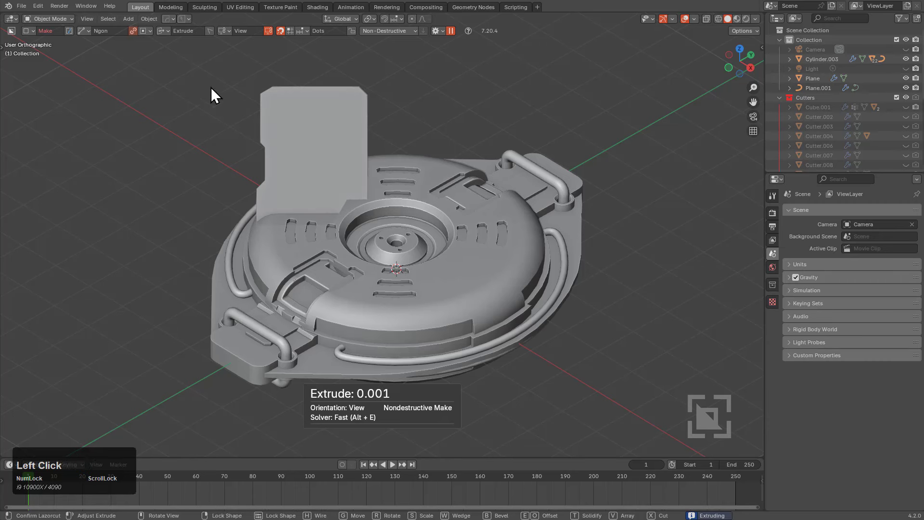
Make a second, smaller ngon panel with a side notch and chamfered corners next to the large panel
left_click(243, 93)
left_click(177, 92)
left_click(172, 97)
left_click(171, 122)
left_click(176, 155)
left_click(169, 160)
left_click(168, 203)
left_click(238, 202)
left_click(248, 194)
key("space")
Make three box panels around the smaller ngon: a strip below, an upright block about 1.21 by 2.36 beside it, and a long strip above
key("d")
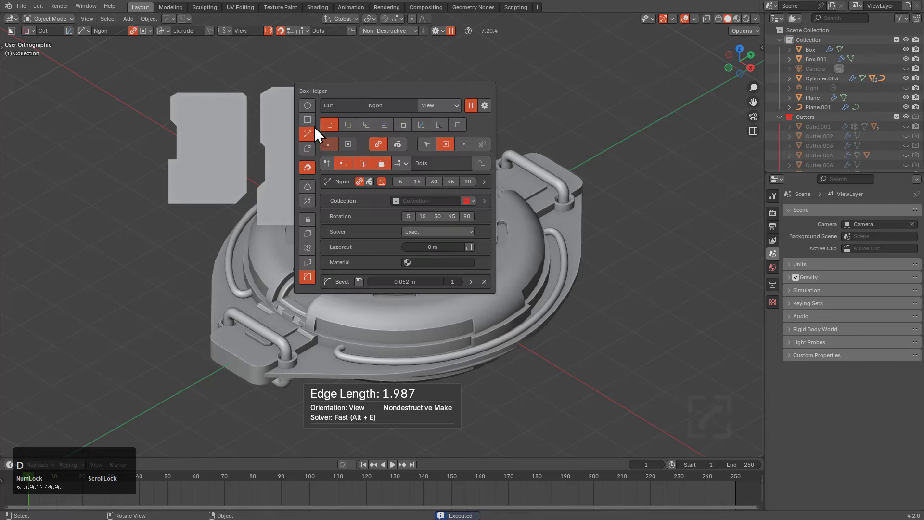
left_click(307, 118)
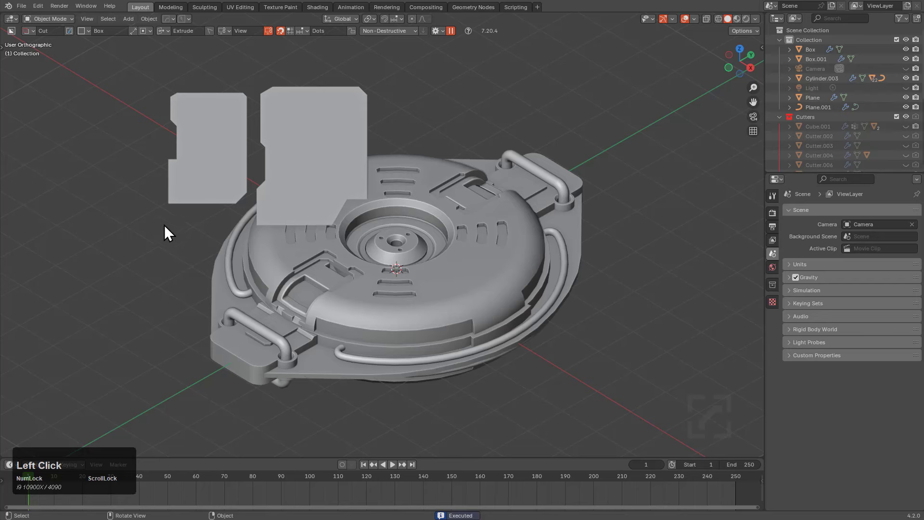
left_click_drag(97, 206, 248, 241)
key("space")
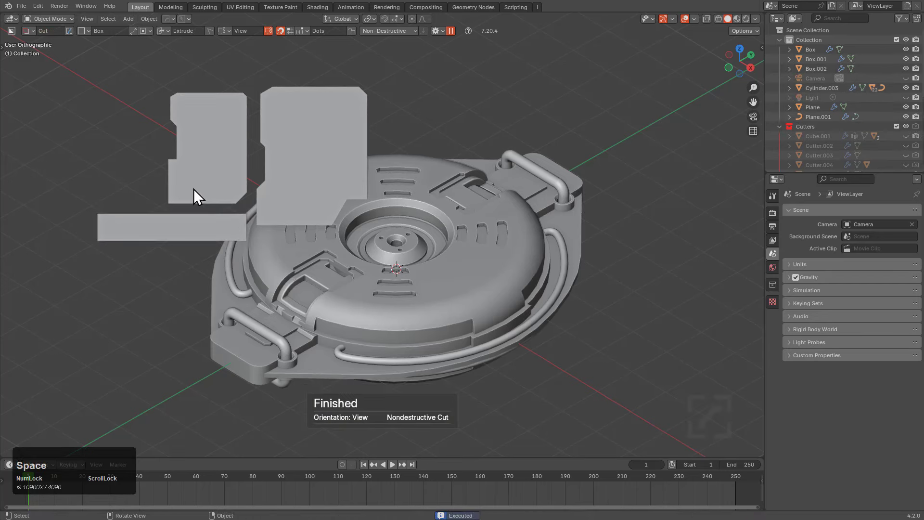
left_click_drag(99, 89, 158, 203)
key("space")
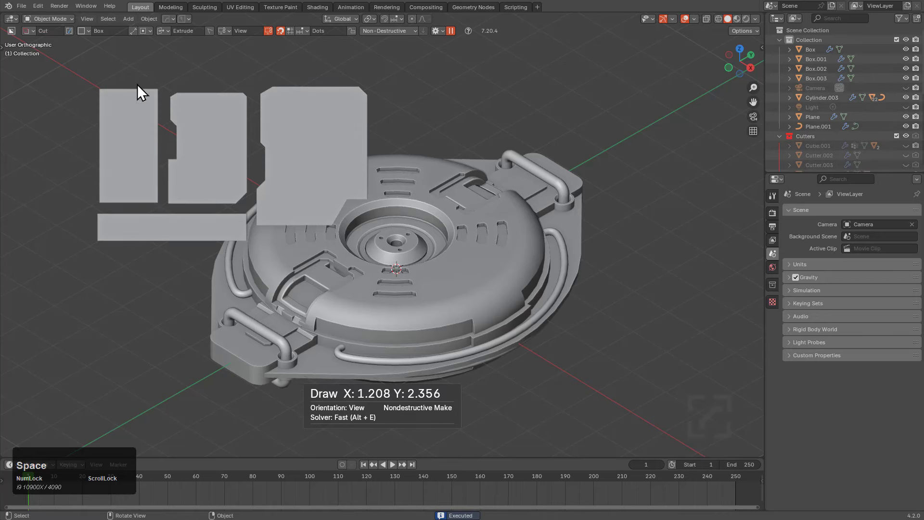
left_click_drag(97, 57, 359, 80)
key("space")
Make a circle panel about 1.8 m in diameter beside the box panels, with 32 vertices
key("x")
key("d")
left_click(336, 112)
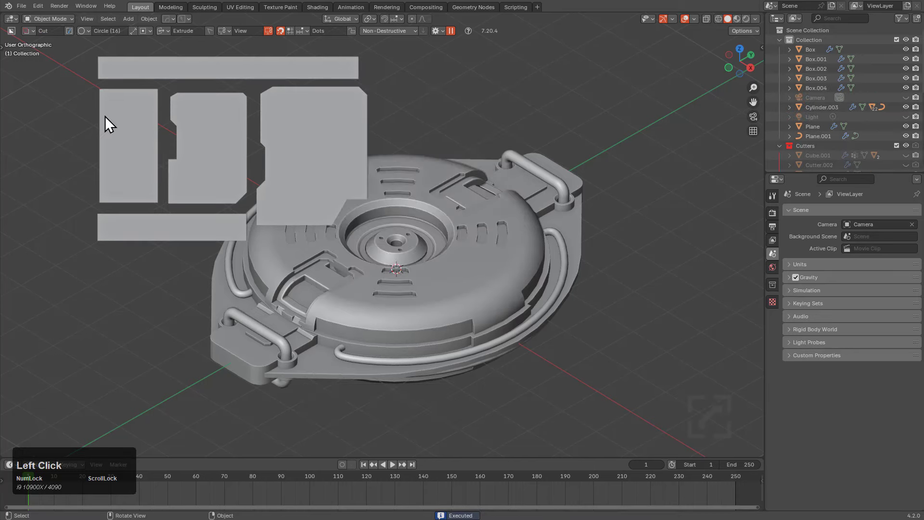
left_click_drag(42, 106, 86, 114)
key("g")
key("Tab")
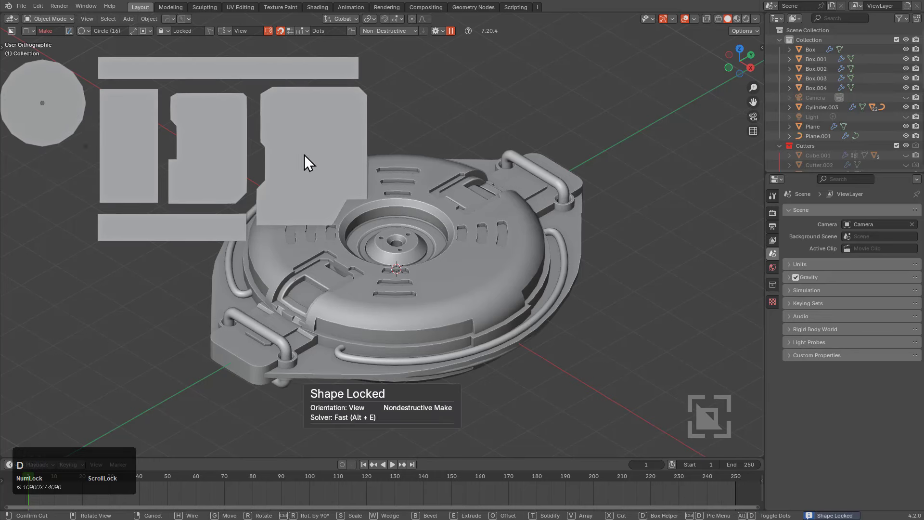
key("d")
left_click(457, 186)
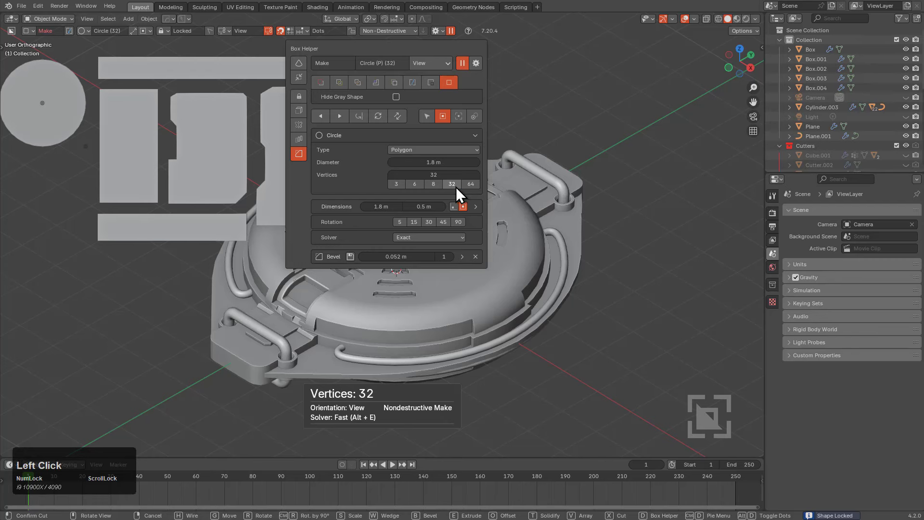
key("space")
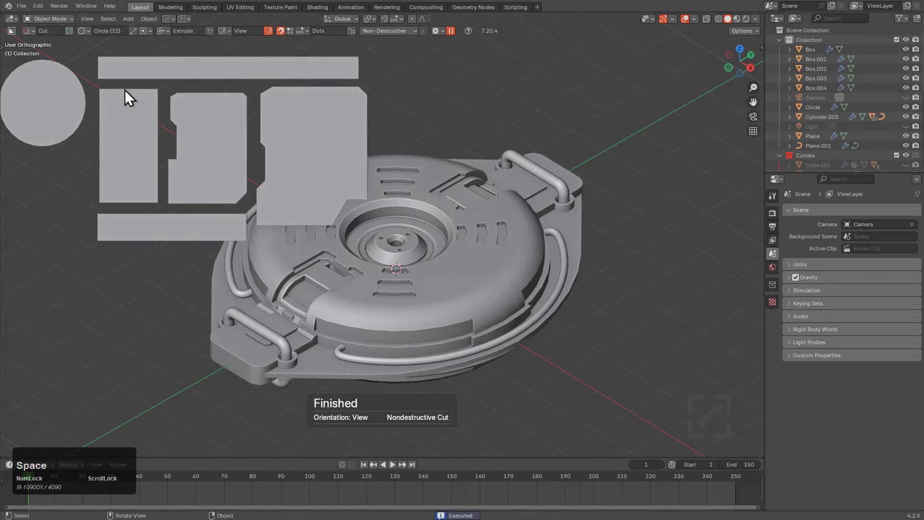
Make two smaller circles below the large one, about 0.8 and 1.04 in diameter
left_click_drag(70, 174, 90, 177)
key("space")
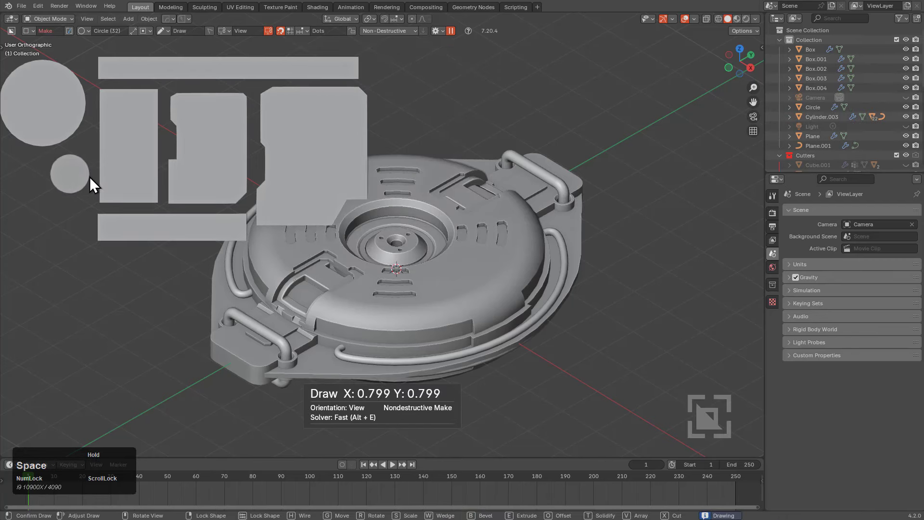
middle_click_drag(155, 151, 314, 170, "shift")
left_click_drag(184, 217, 210, 218)
key("space")
Make a tall box strip outside the circles, a small square below them, and a thin horizontal strip between them
key("d")
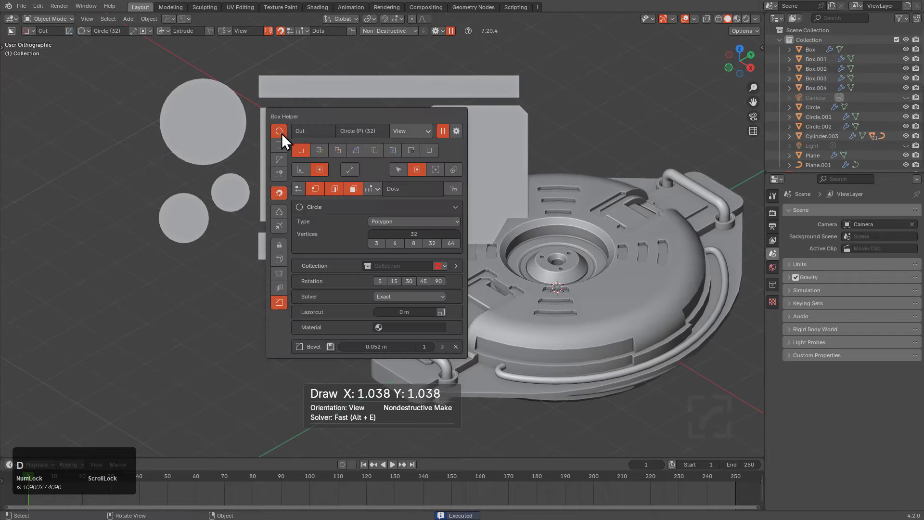
left_click(279, 146)
left_click_drag(118, 127, 142, 256)
key("space")
left_click_drag(222, 223, 245, 252)
key("space")
left_click_drag(156, 172, 199, 184)
key("space")
Make a large angular ngon panel with a narrow upright arm that wraps around the lower corner of the tall strip
middle_click_drag(329, 188, 307, 174, "shift")
middle_click_drag(244, 213, 363, 205, "shift")
scroll(347, 208, "down", 1)
key("d")
left_click(328, 227)
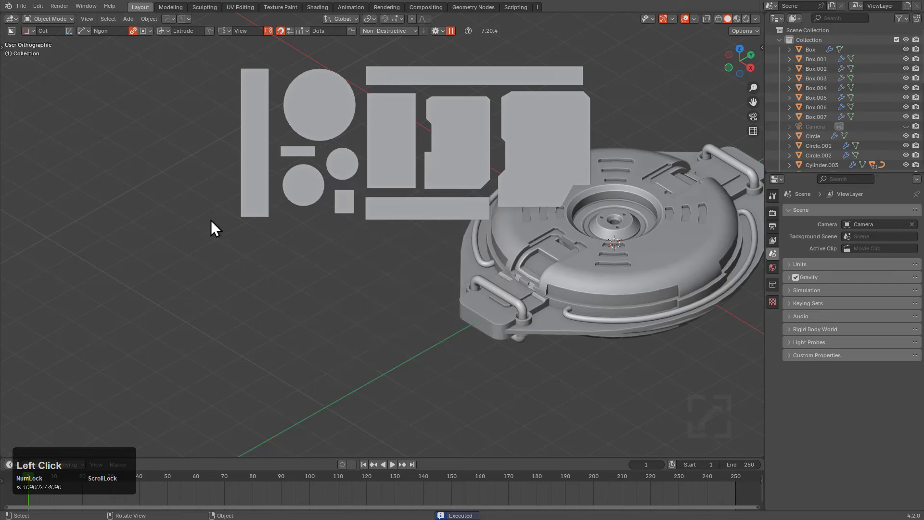
left_click_drag(232, 157, 233, 235)
left_click(327, 244)
left_click(350, 248)
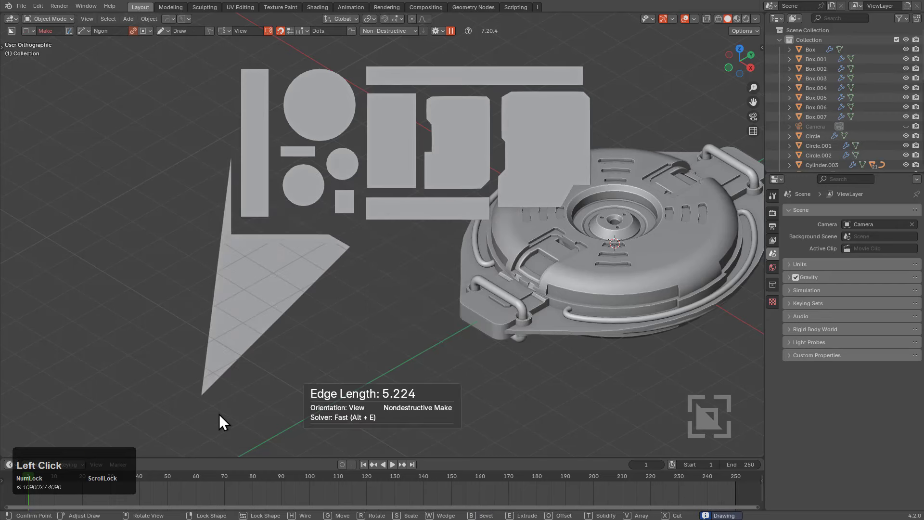
left_click(226, 428)
left_click(145, 435)
left_click(118, 388)
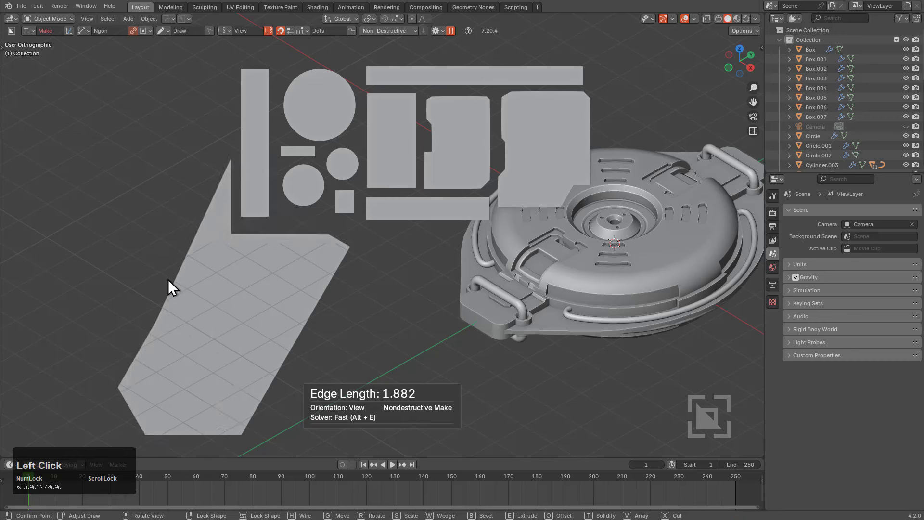
left_click(210, 226)
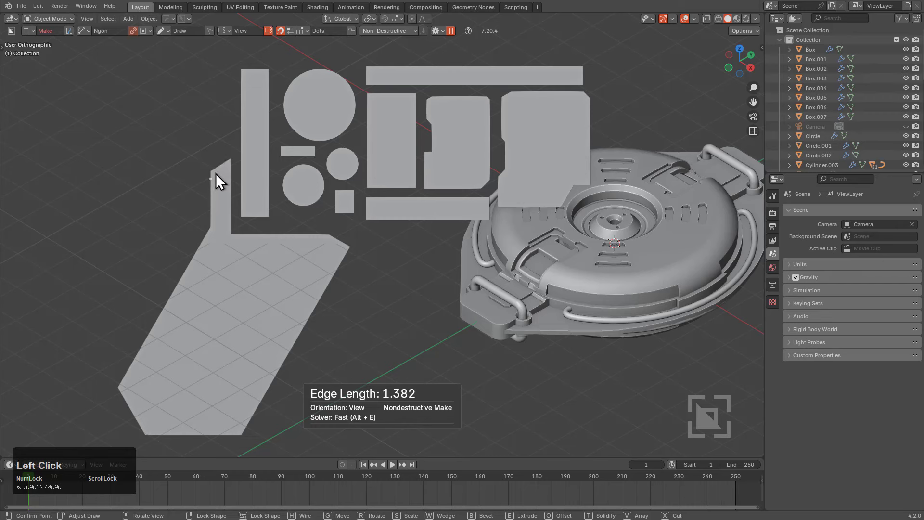
key("space")
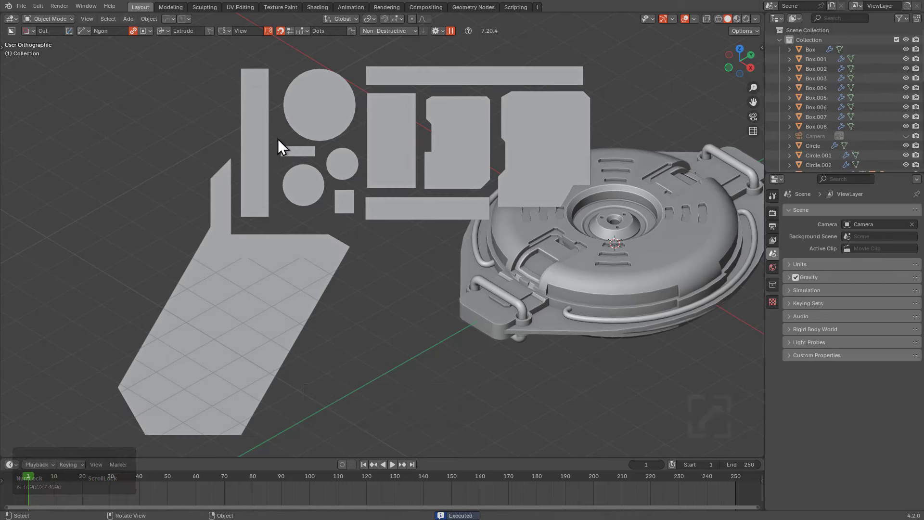
Inspect the thickness of the new panels and turn off view-aligned drawing to use Object orientation
middle_click_drag(311, 232, 403, 255)
left_click(268, 31)
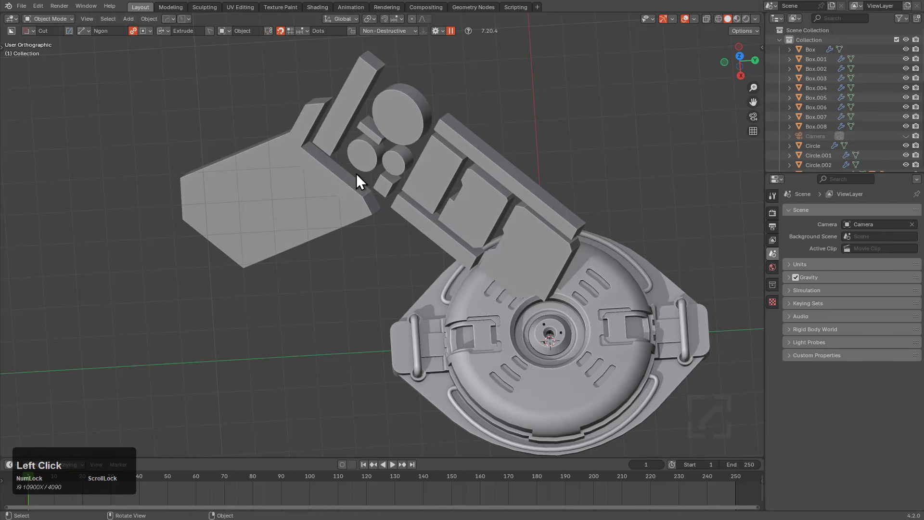
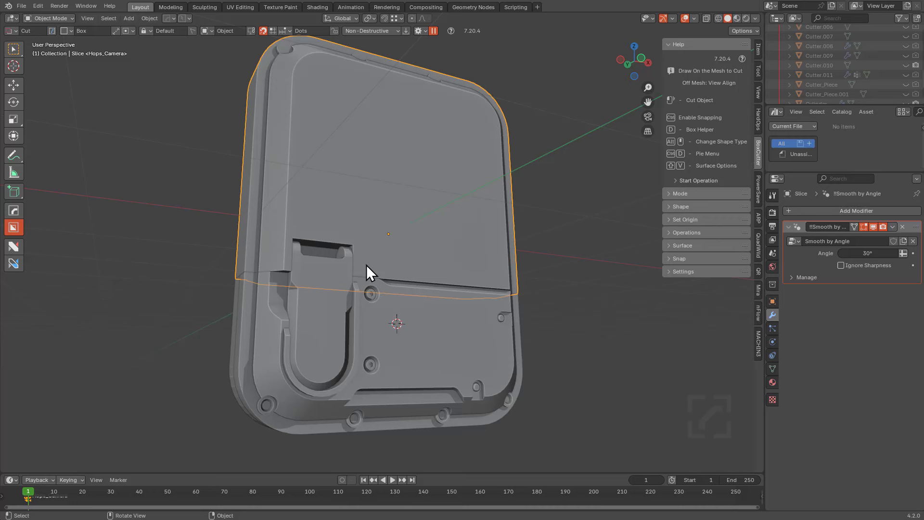
Cut a small box 0.06 deep beside the latch recess and try arraying its cutter seven times along X at 0.18 spacing
left_click_drag(361, 265, 369, 288)
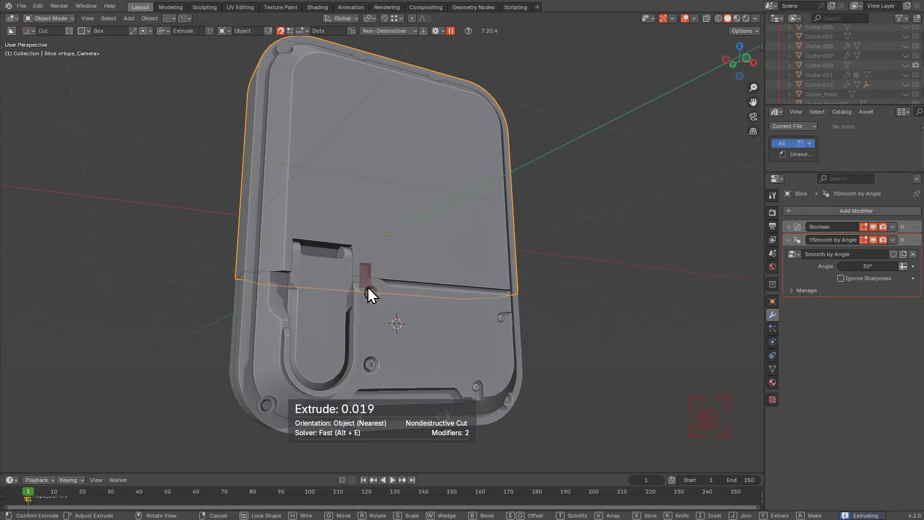
left_click(378, 279)
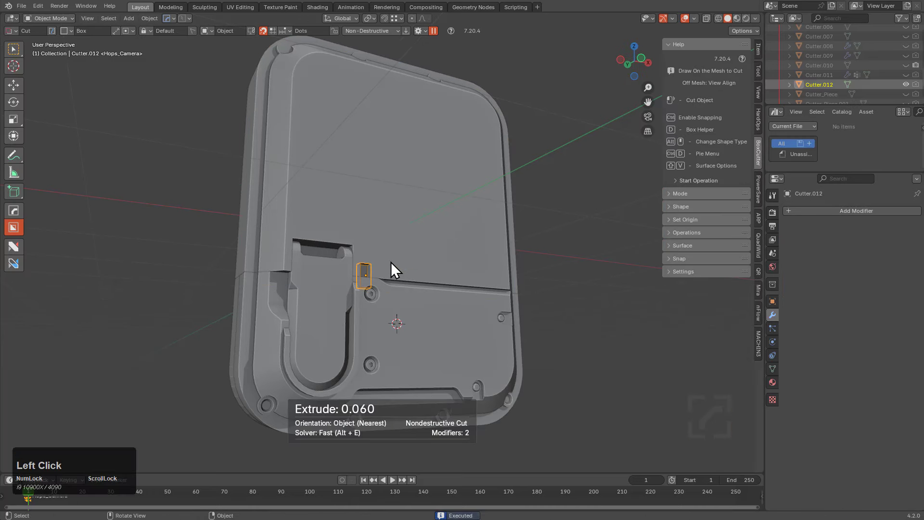
key("q")
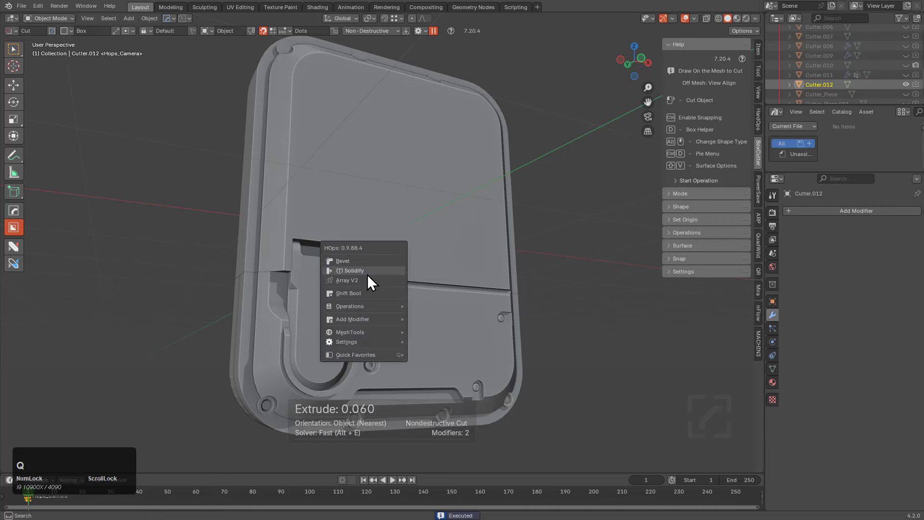
left_click(364, 278)
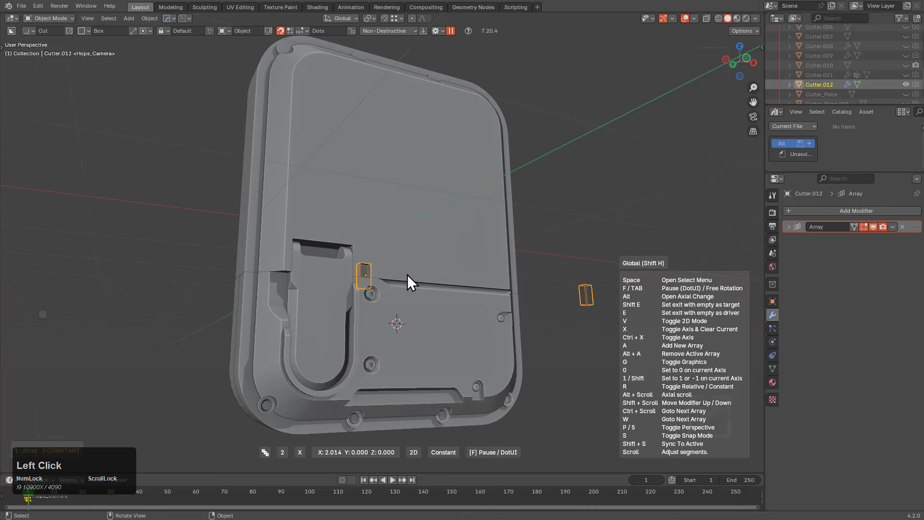
scroll(378, 274, "up", 5)
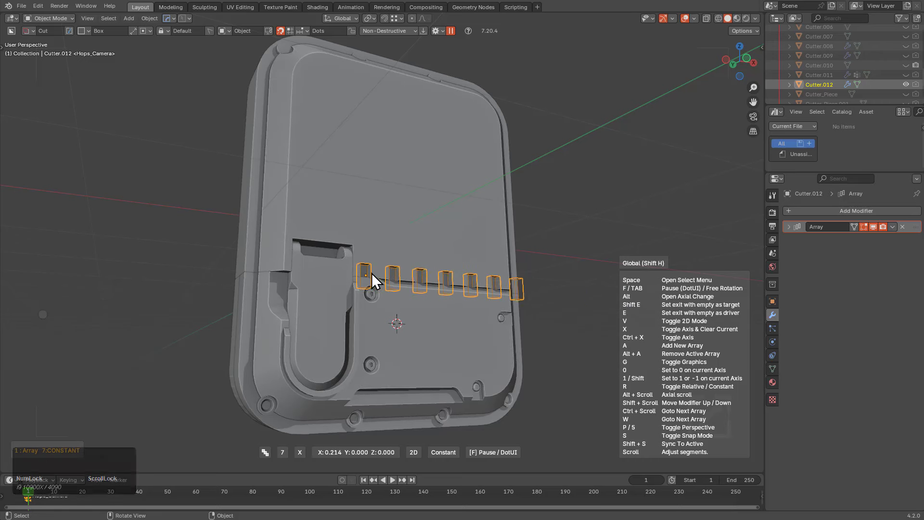
key("v")
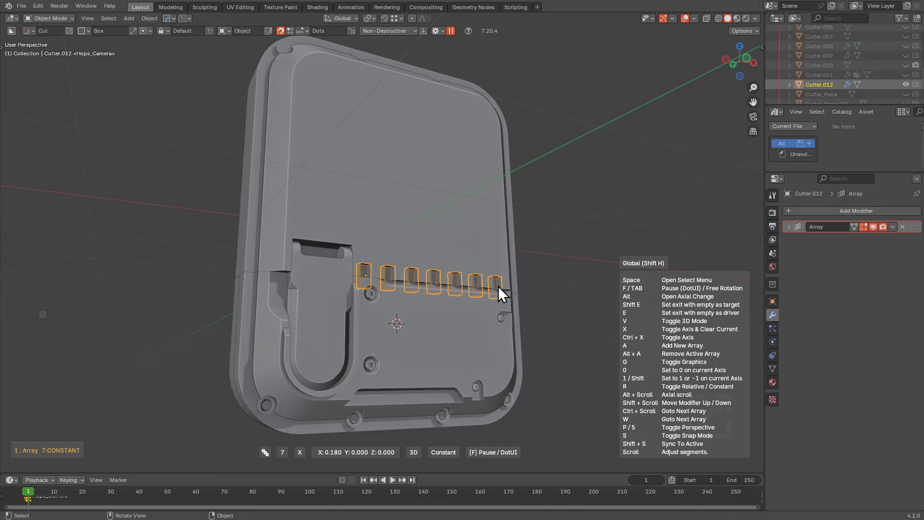
right_click(498, 286)
Delete the small box cutter and wash the leftover boolean modifier from the upper slice
key("x")
left_click(401, 290)
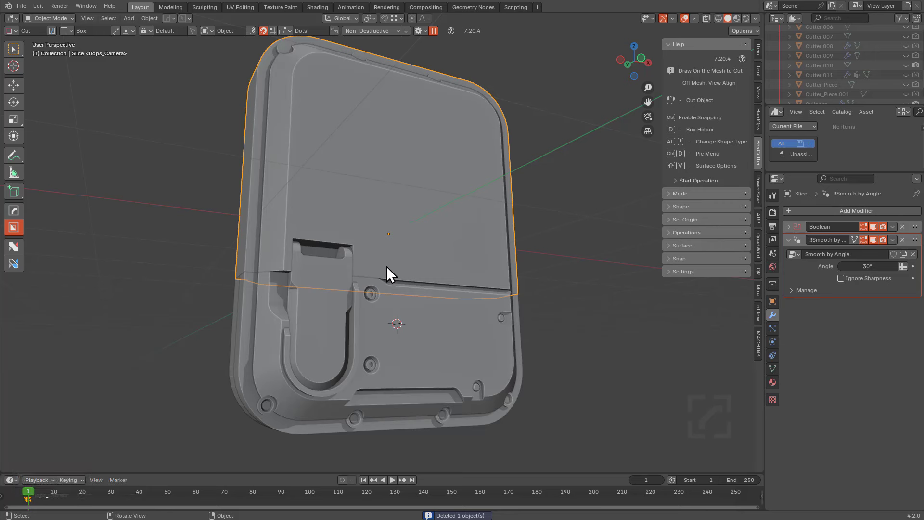
key("q")
mouse_move(367, 334)
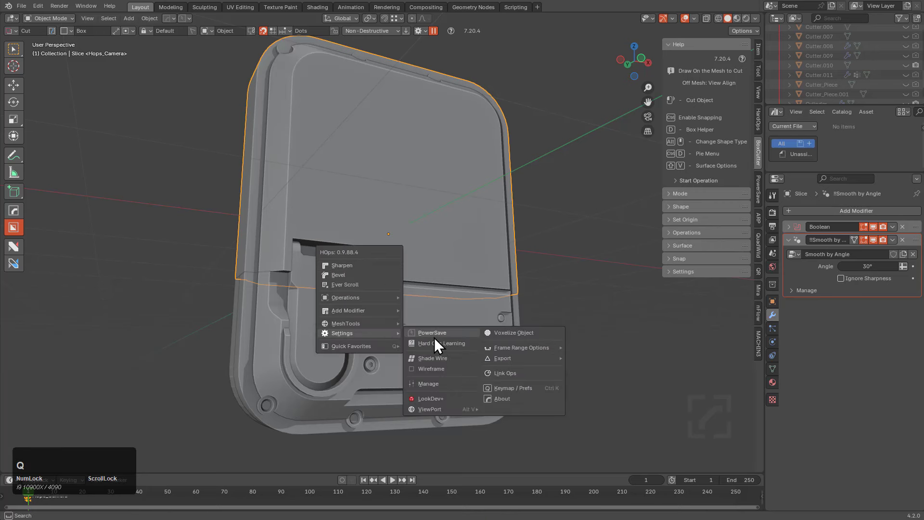
left_click(432, 382, "ctrl+shift")
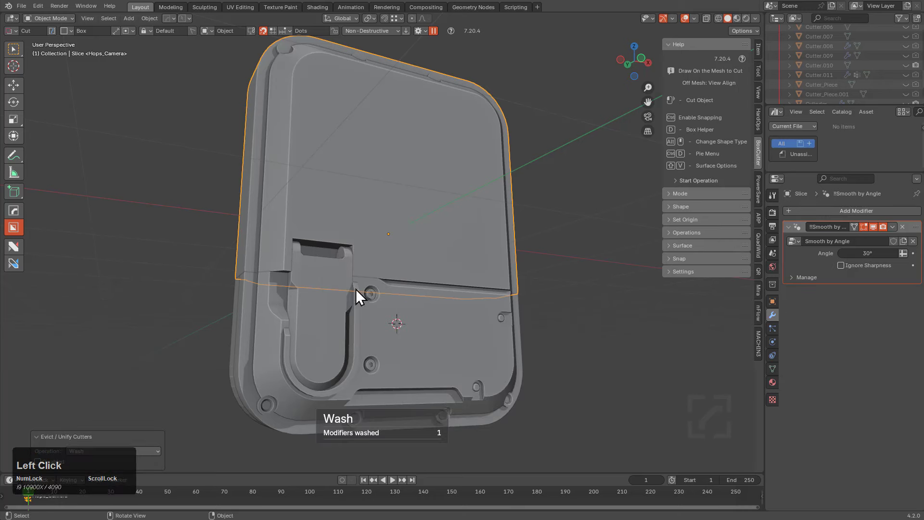
Draw a small box cutter beside the latch recess again and array it within the cut operation
left_click_drag(360, 258, 369, 290)
key("v")
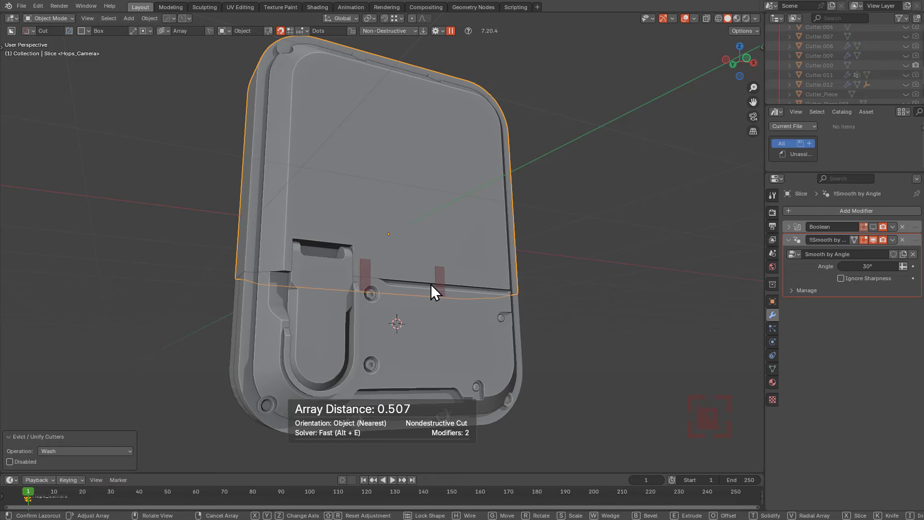
Array the rectangular slot cutter into eight copies about 0.59 apart along the upper panel's lower edge, adjust its depth and apply the cut
scroll(485, 282, "up", 3)
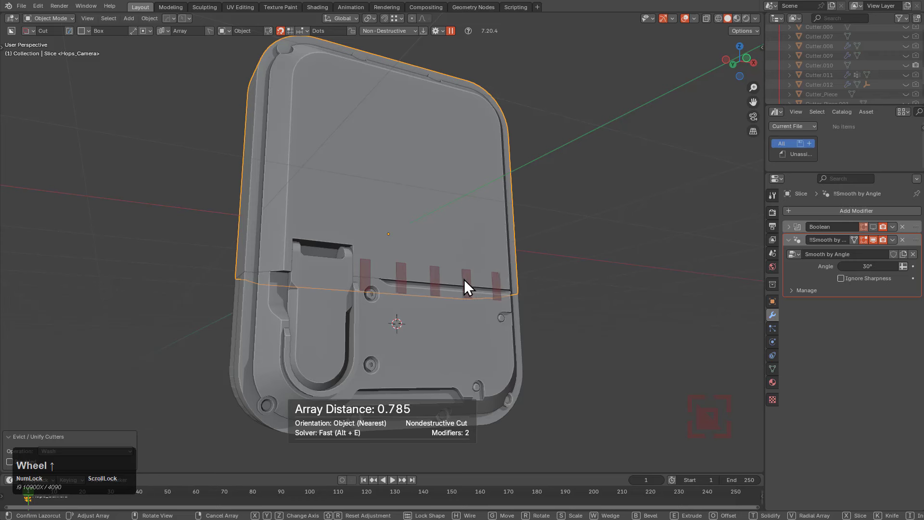
scroll(458, 279, "up", 3)
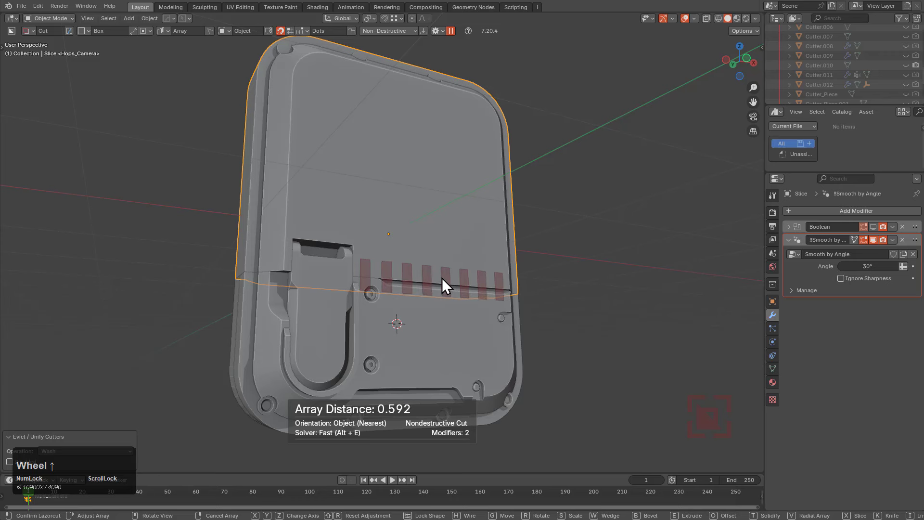
left_click(446, 278)
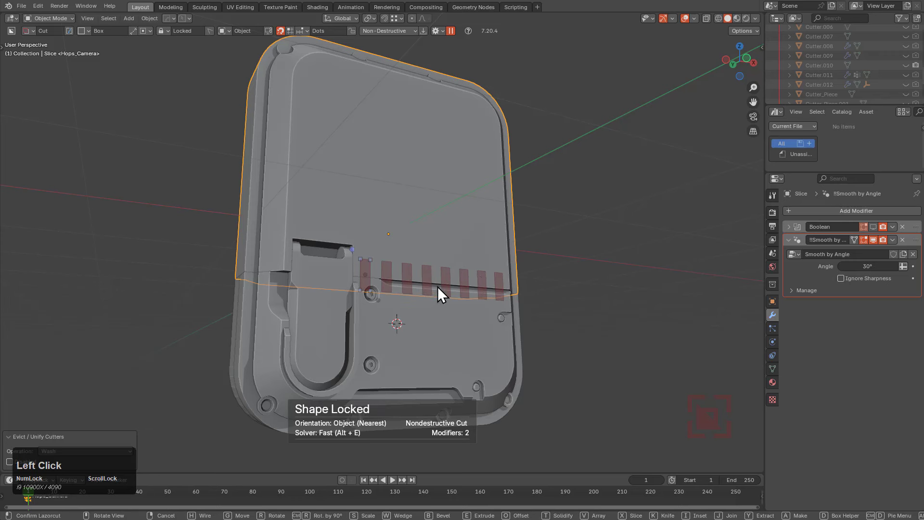
middle_click_drag(453, 274, 447, 299)
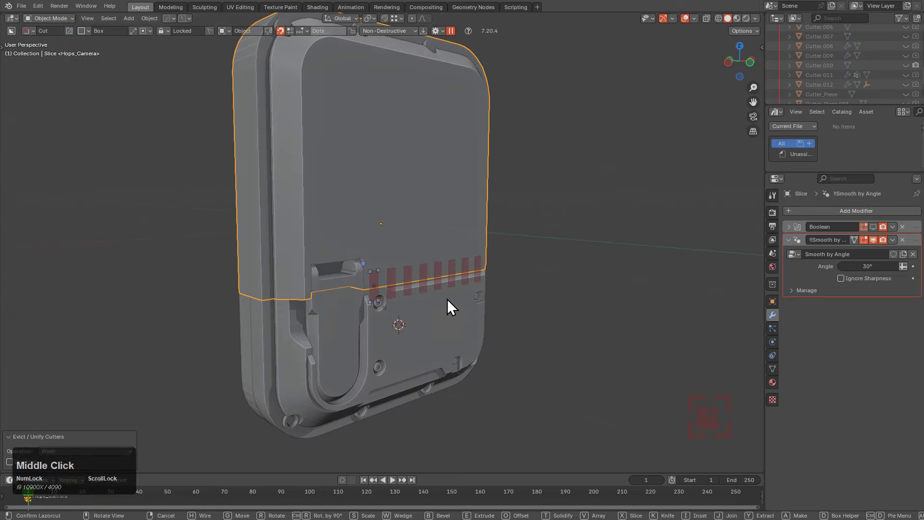
left_click_drag(370, 286, 366, 282)
left_click(486, 271)
Create a box cutter on the panel's beveled side edge, extrude it about 0.034, array it into five copies up the side and lock it
mouse_move(484, 271)
middle_mouse_down()
mouse_move(436, 246)
mouse_move(444, 239)
mouse_move(434, 276)
middle_mouse_up()
left_click_drag(504, 271, 561, 295)
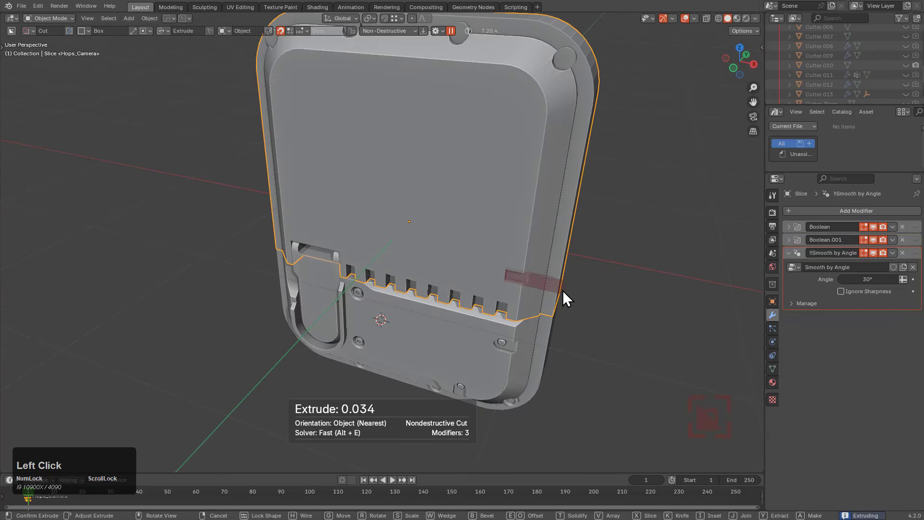
key("v")
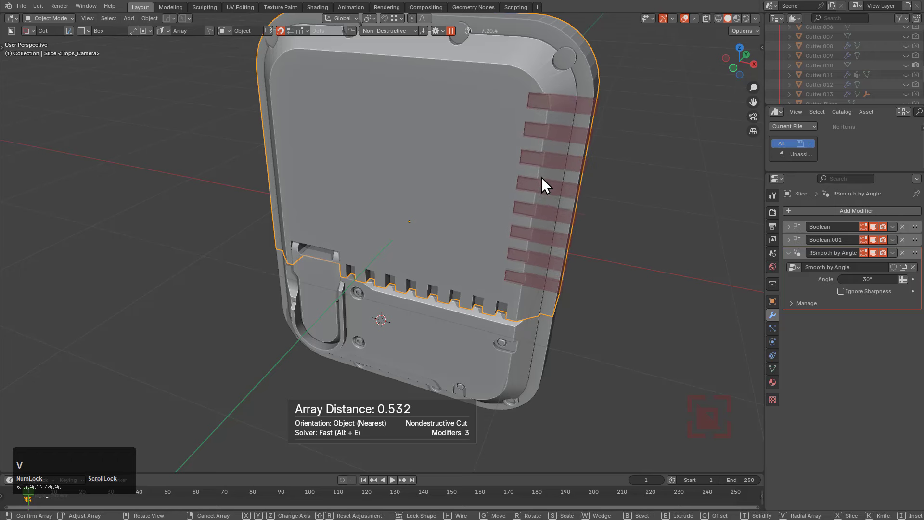
scroll(541, 186, "down", 3)
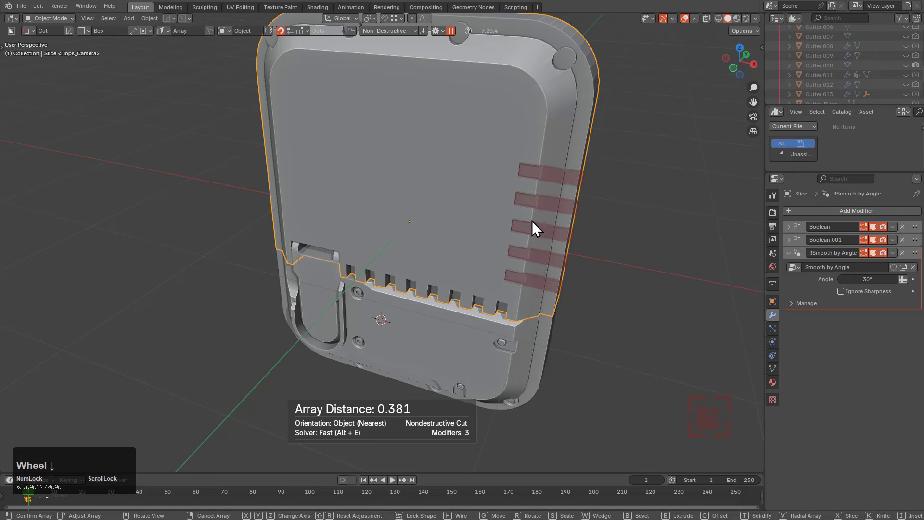
left_click(541, 120)
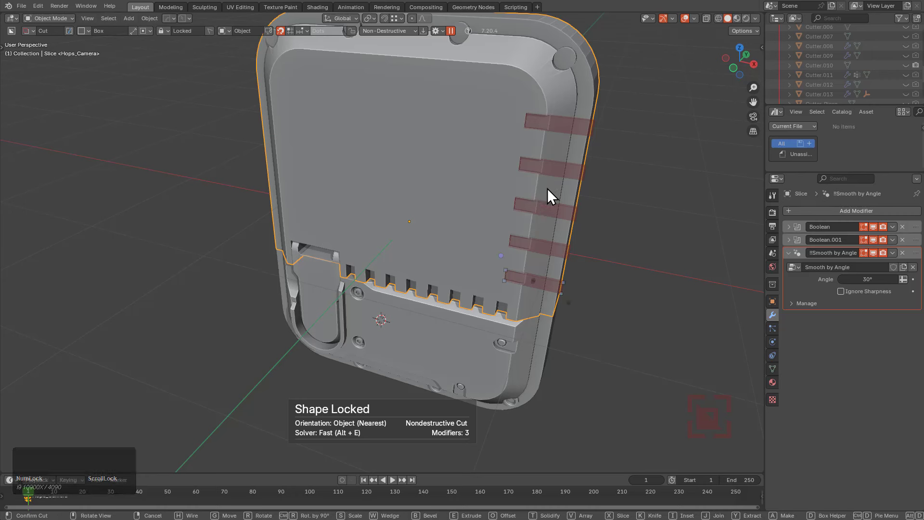
Set the side cutter's array distance to 0.13 and adjust its 0.02 m dimension
key("d")
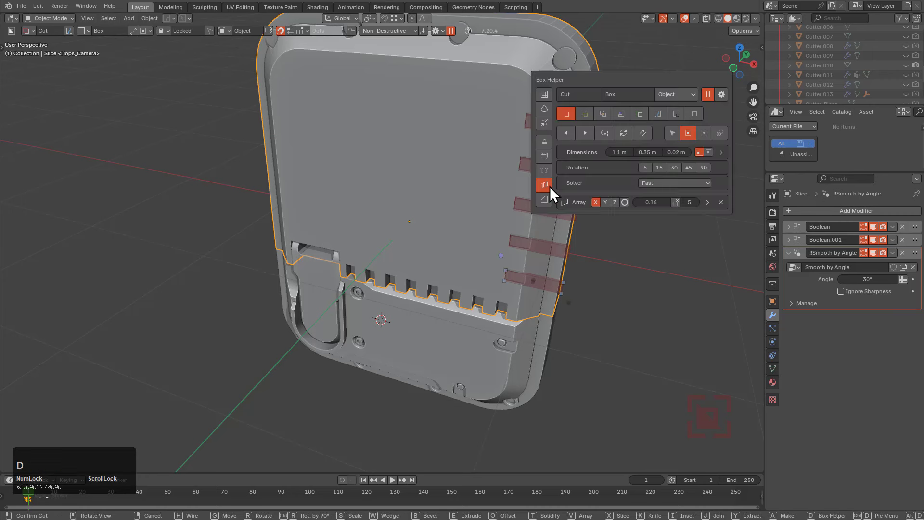
left_click(652, 200, "shift")
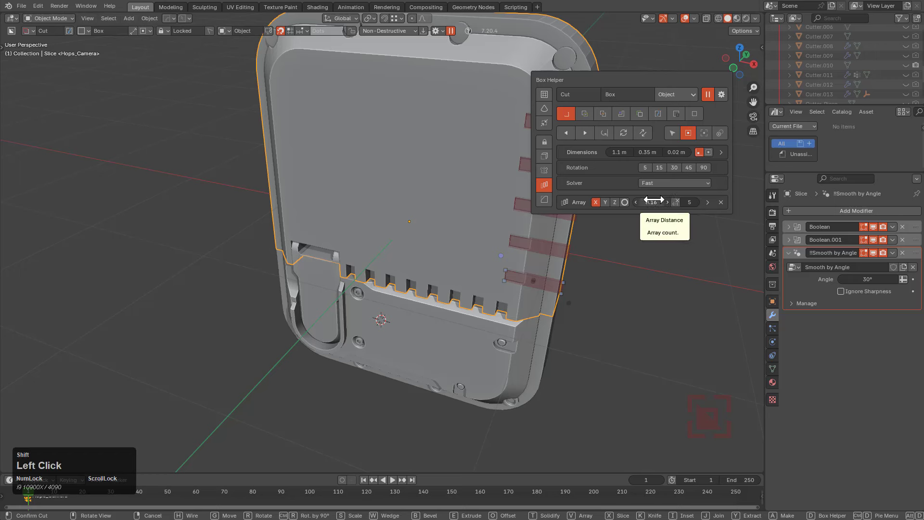
mouse_move(660, 200)
left_mouse_down("shift")
mouse_move(621, 199)
mouse_move(660, 199)
left_mouse_up("shift")
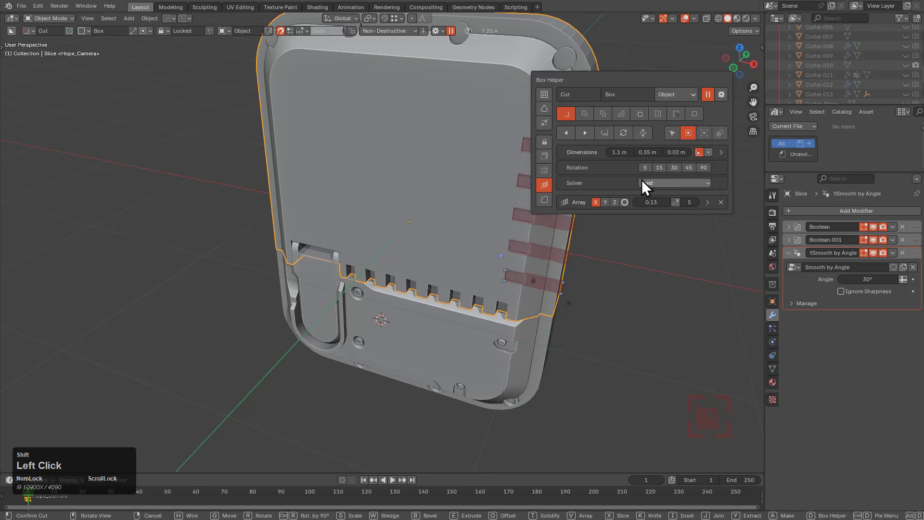
left_click_drag(676, 152, 688, 152, "shift")
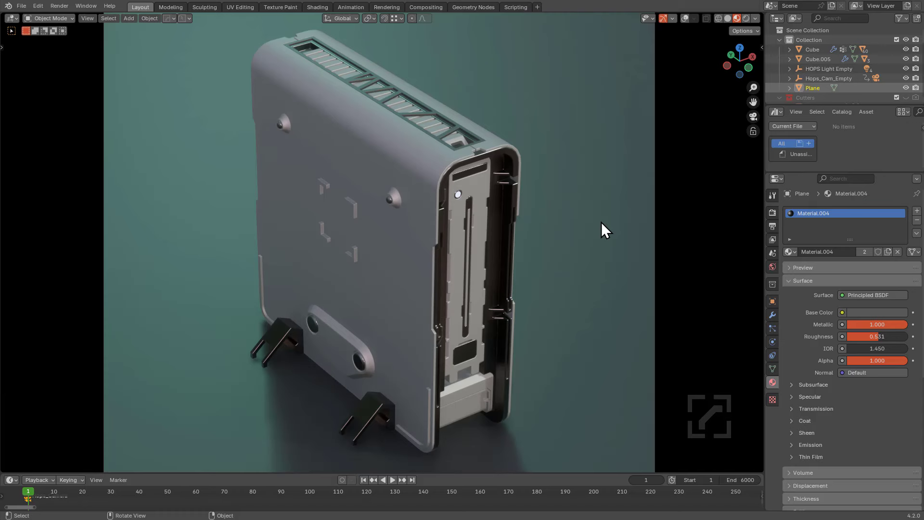
key("space")
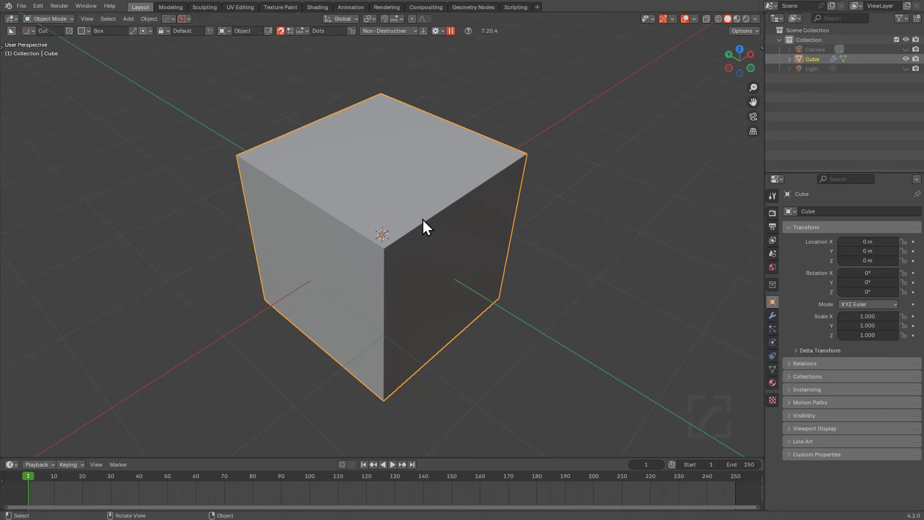
Mirror the cube to the Y- axis with a new mirror modifier
middle_click_drag(418, 222, 439, 215)
key("alt+x")
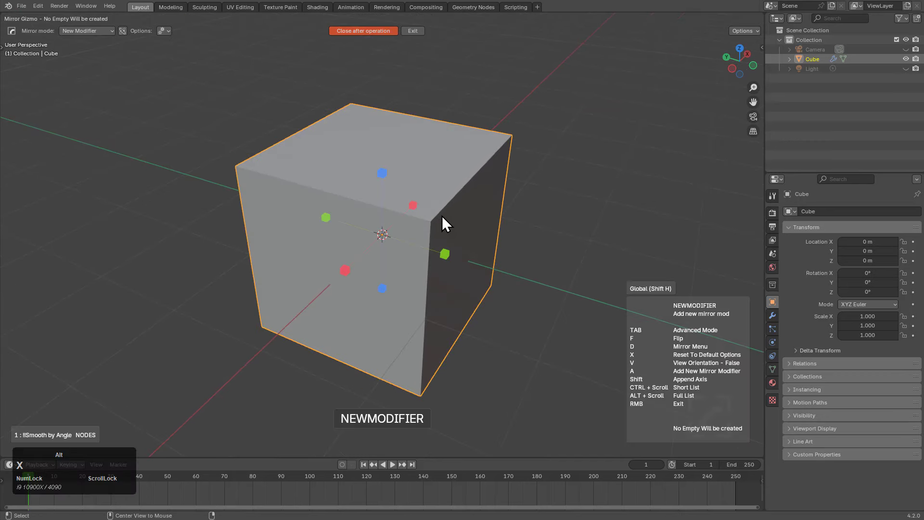
left_click(444, 255)
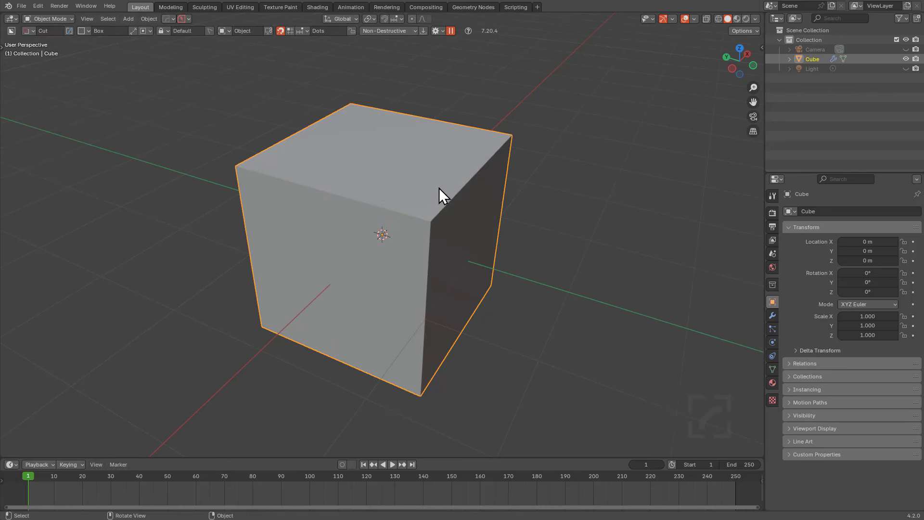
Create a box cutter at the cube's upper front corner, extrude it about 0.49, mirror it to the Y- axis and lock it
mouse_move(442, 175)
left_mouse_down()
mouse_move(422, 225)
mouse_move(445, 258)
left_mouse_up()
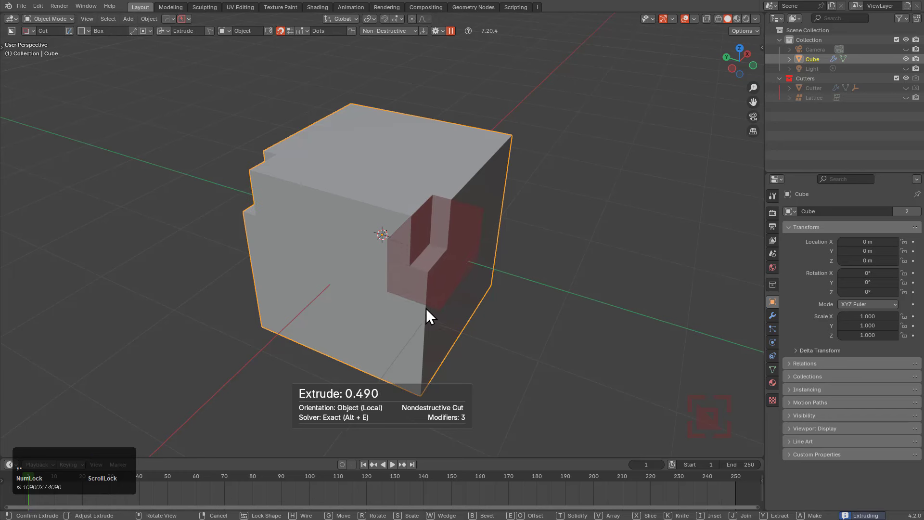
key("1")
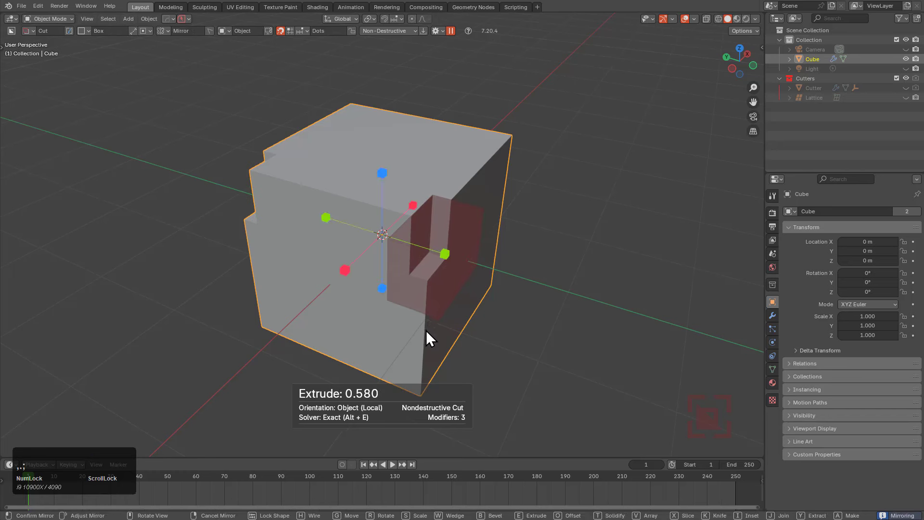
left_click(445, 254)
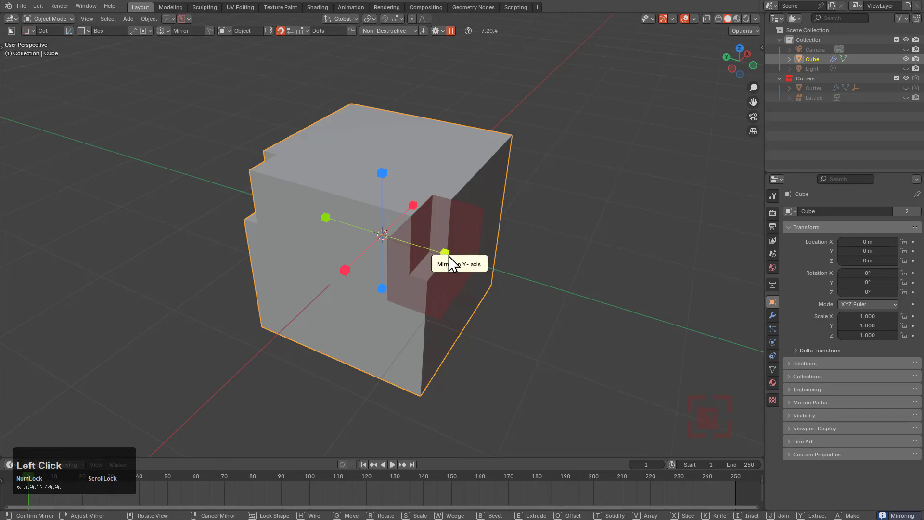
left_click_drag(426, 317, 433, 275)
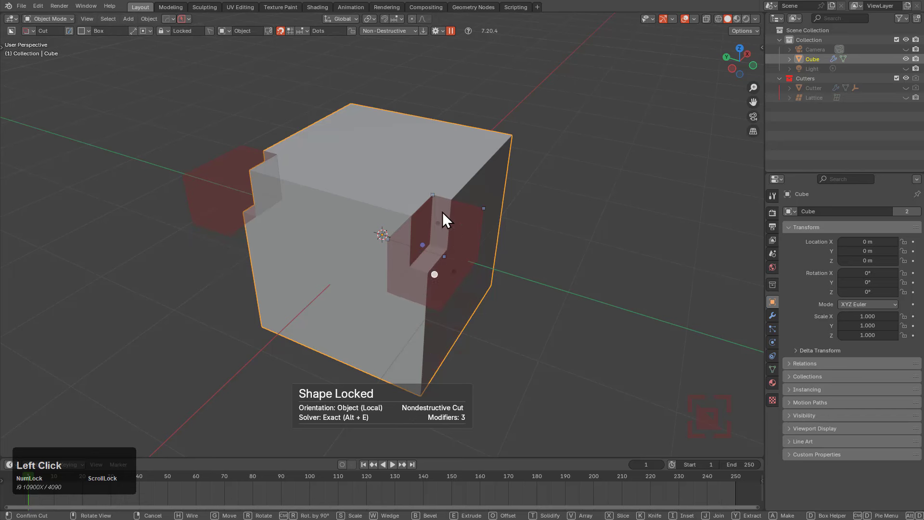
Mirror the locked corner cutter across the X and Z axes so it covers all eight corners
key("semicolon")
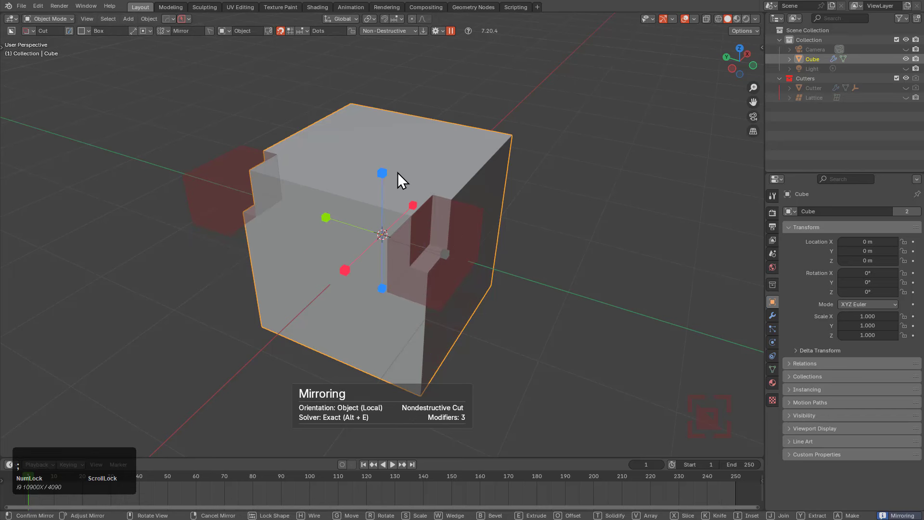
left_click(345, 270)
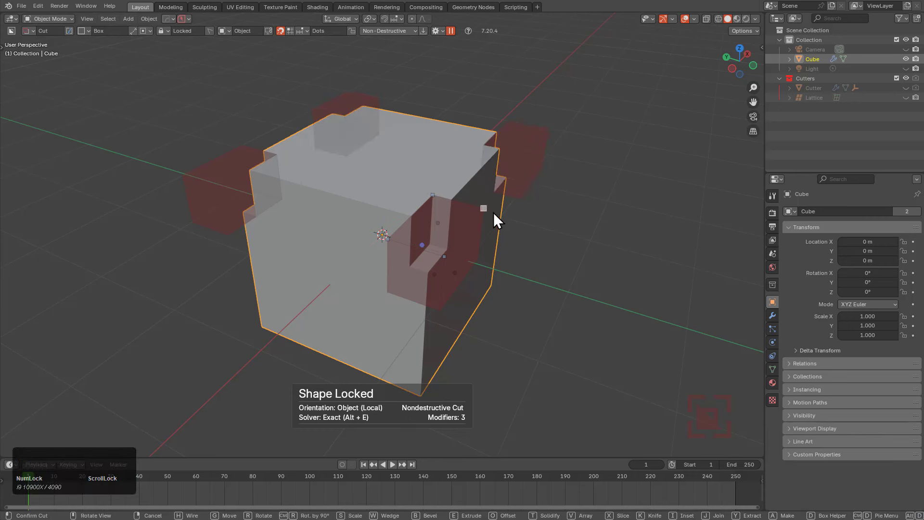
key("semicolon")
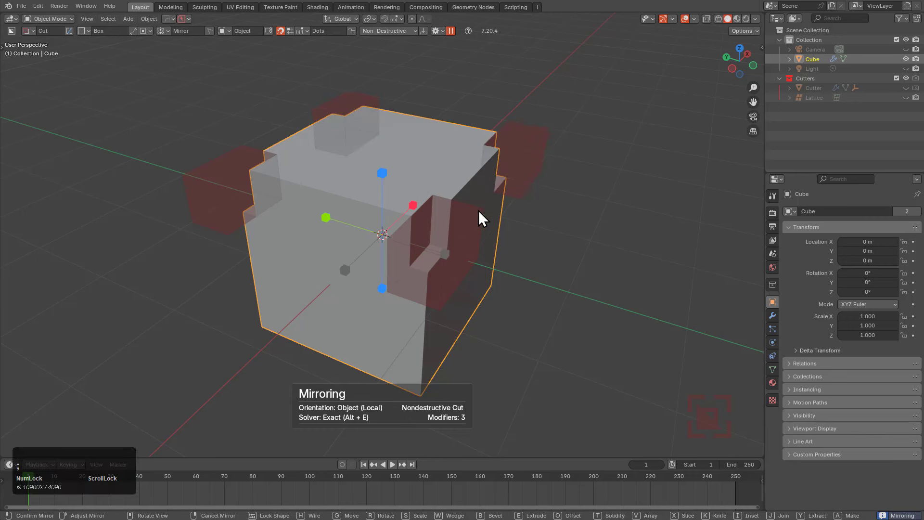
left_click(382, 174)
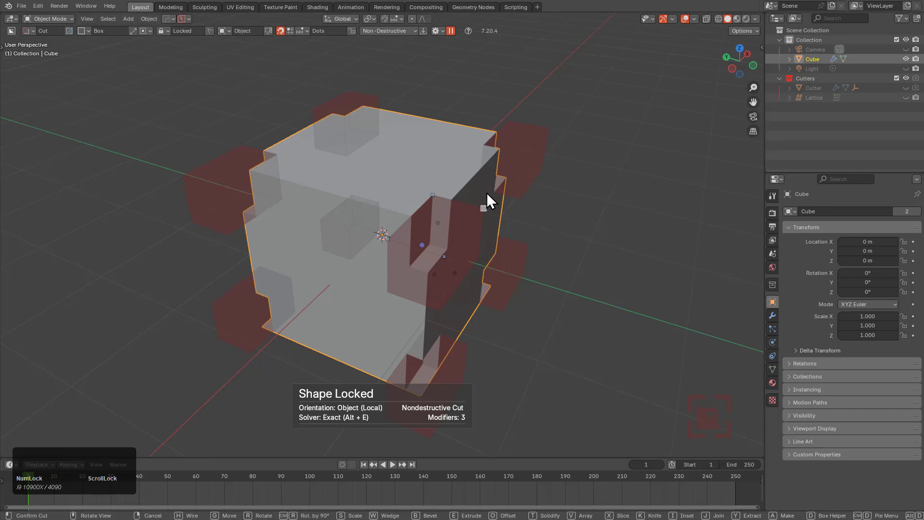
Remove the corner cutter's mirroring on the Z, Y and X axes
key("semicolon")
key("shift")
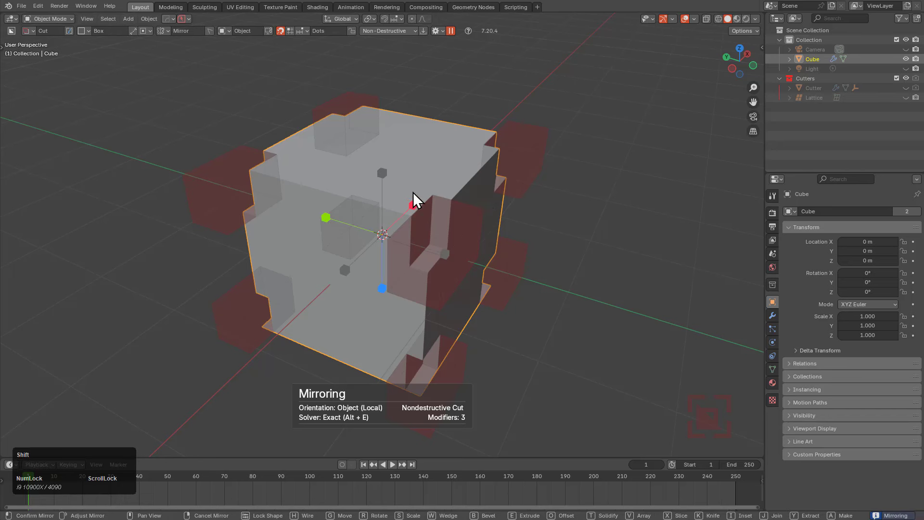
left_click(383, 174, "shift")
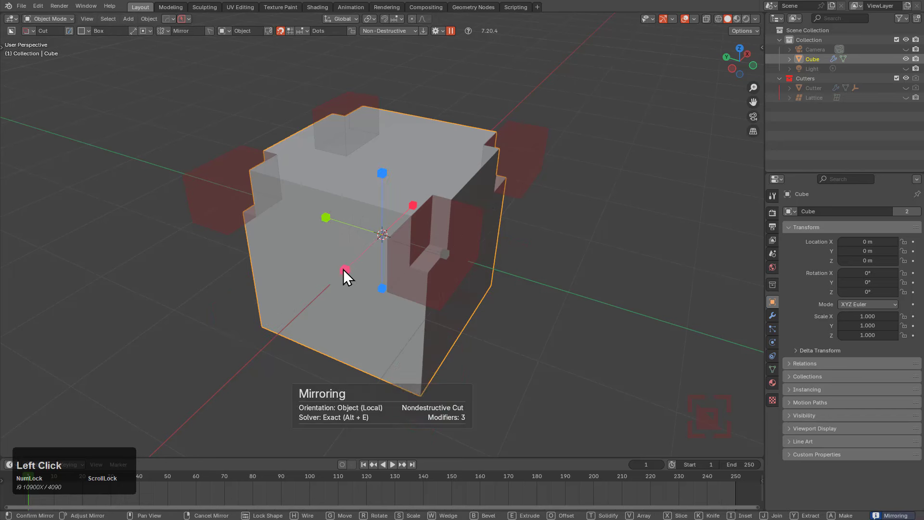
left_click(446, 254, "shift")
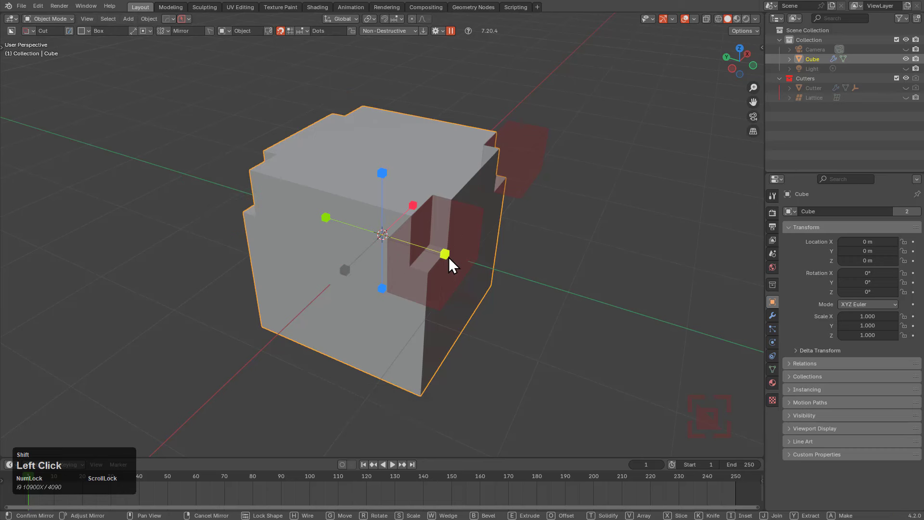
left_click(344, 269, "shift")
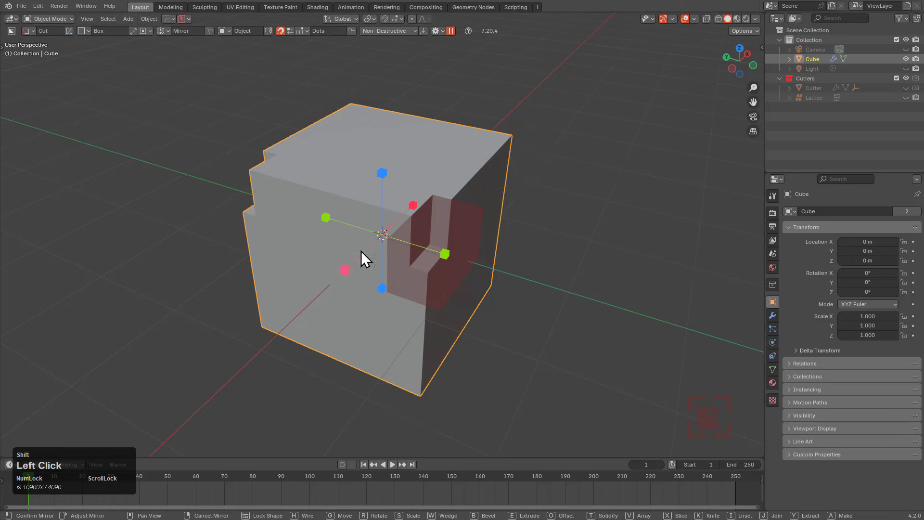
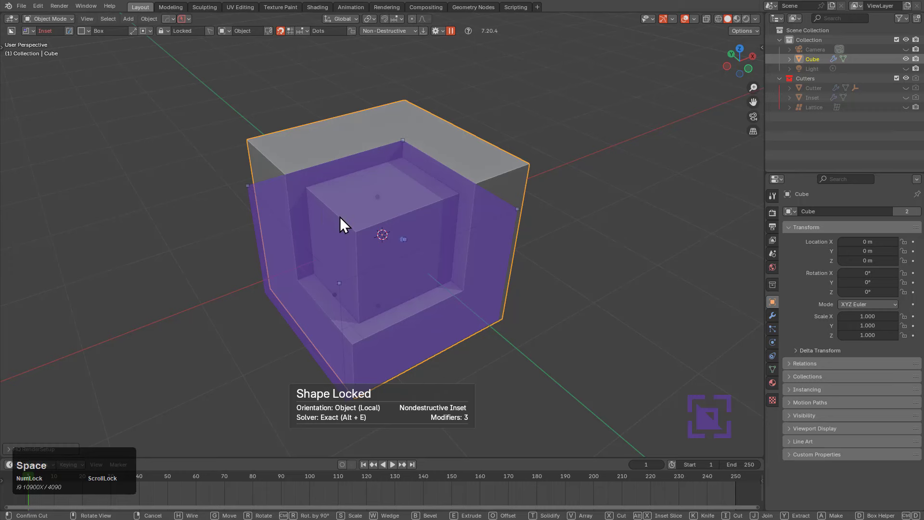
Create a box inset over the cube's upper corner beside the existing recess, extruded about 0.955, and apply it
middle_click_drag(377, 212, 411, 209)
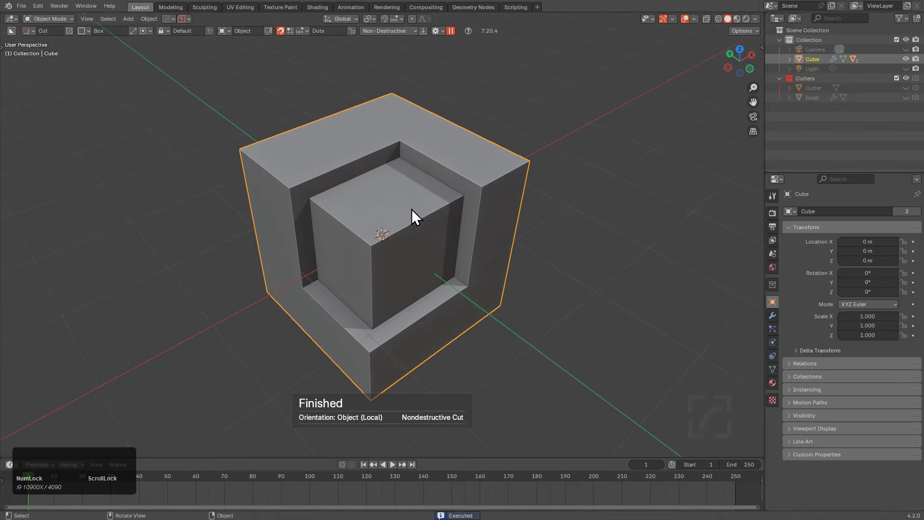
scroll(411, 176, "up", 4)
middle_click_drag(428, 170, 438, 163)
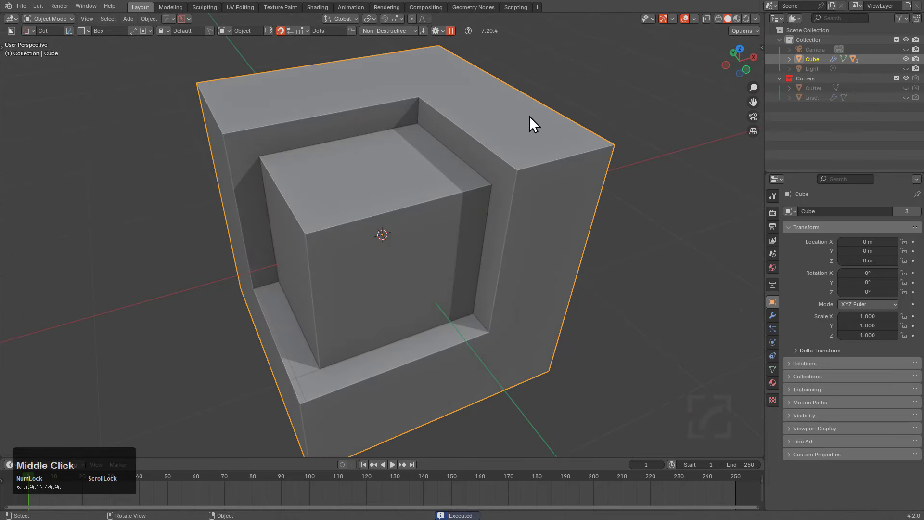
left_click_drag(507, 117, 465, 225)
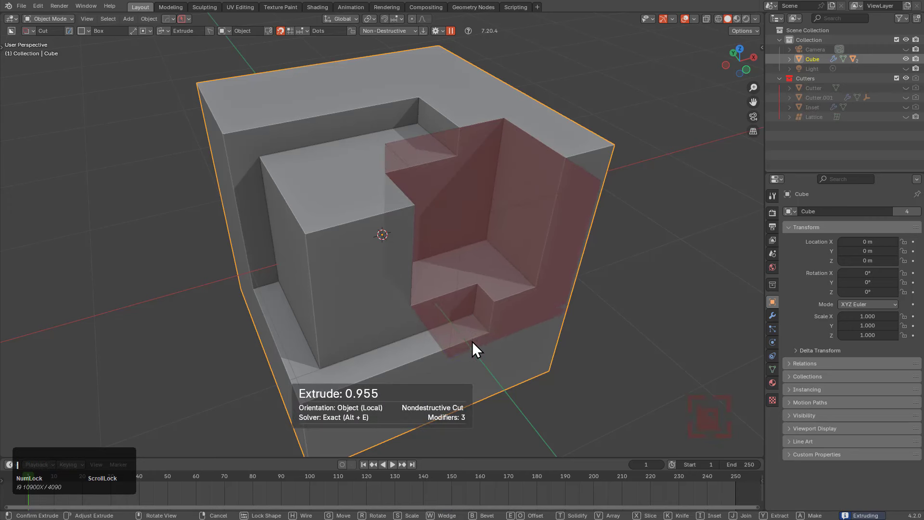
key("i")
left_click(473, 341)
Create a second, overlapping box inset nearer the cube's outer corner, extruded about 0.76, and apply it
middle_click_drag(485, 198, 482, 179)
left_click_drag(549, 150, 453, 250)
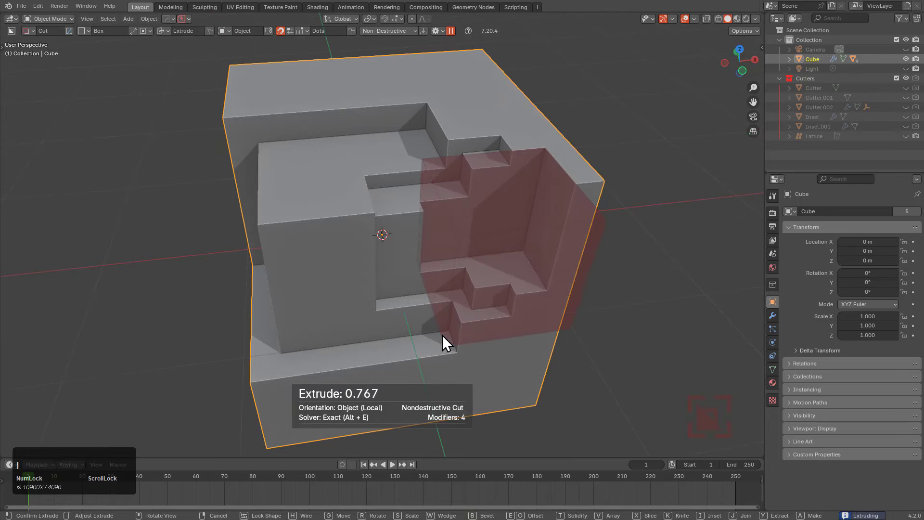
key("i")
key("space")
Create a box inset across the stepped recess's inner corner, extruded about 0.495, adjust its position and apply it
scroll(506, 230, "up", 2)
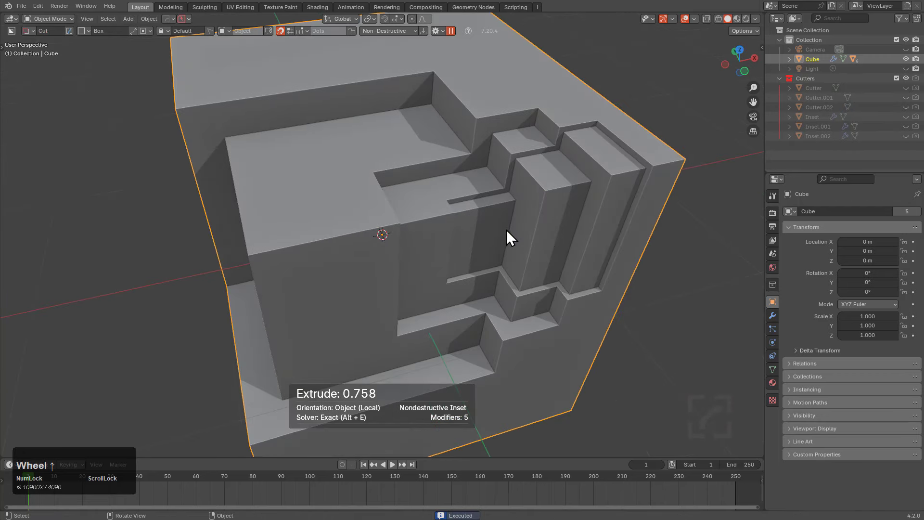
mouse_move(561, 227)
left_mouse_down()
mouse_move(475, 299)
mouse_move(457, 274)
left_mouse_up()
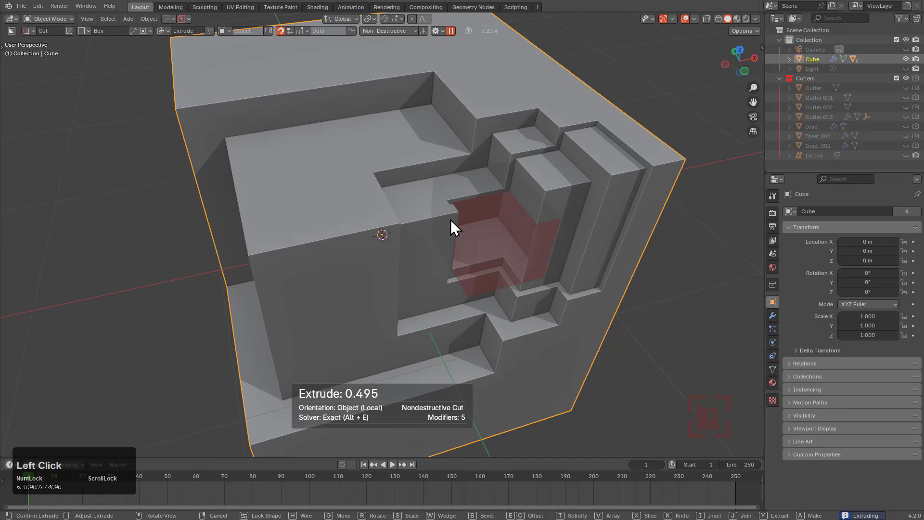
key("i")
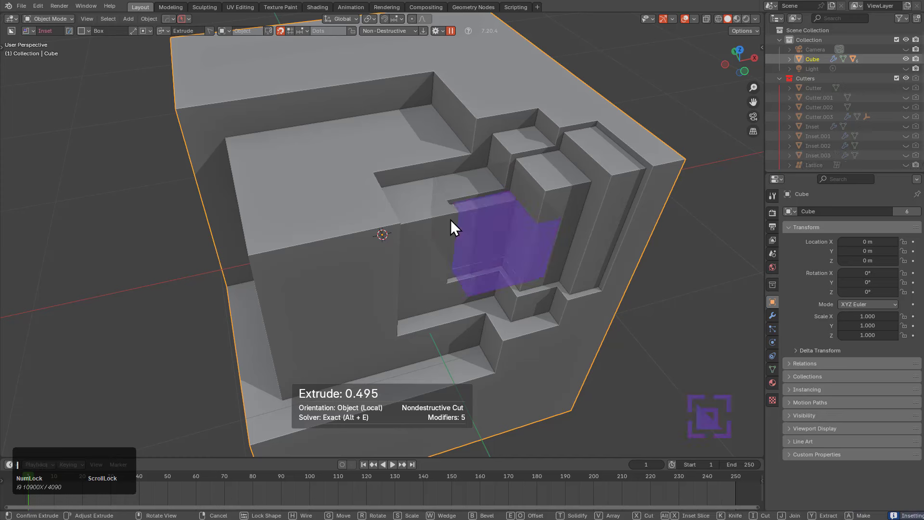
key("g")
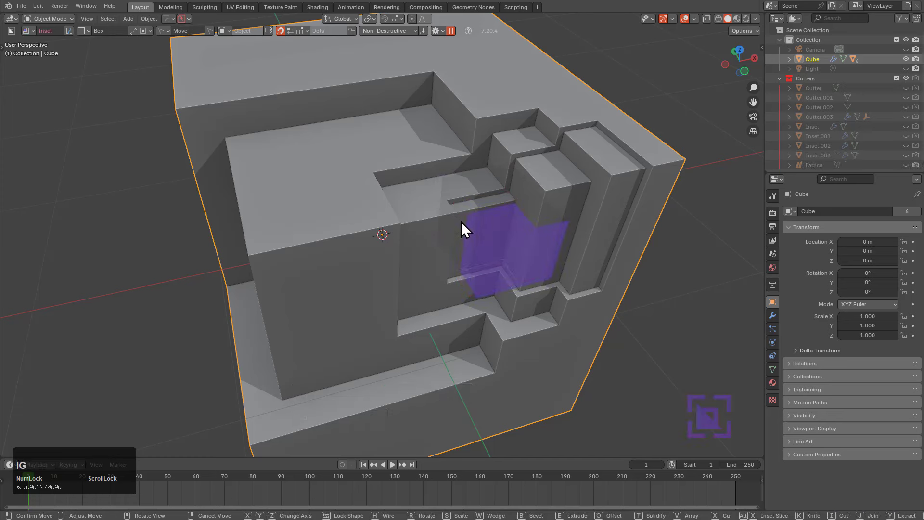
key("Tab")
left_click_drag(523, 261, 536, 272)
key("space")
middle_click_drag(545, 310, 559, 229)
scroll(490, 256, "up", 4)
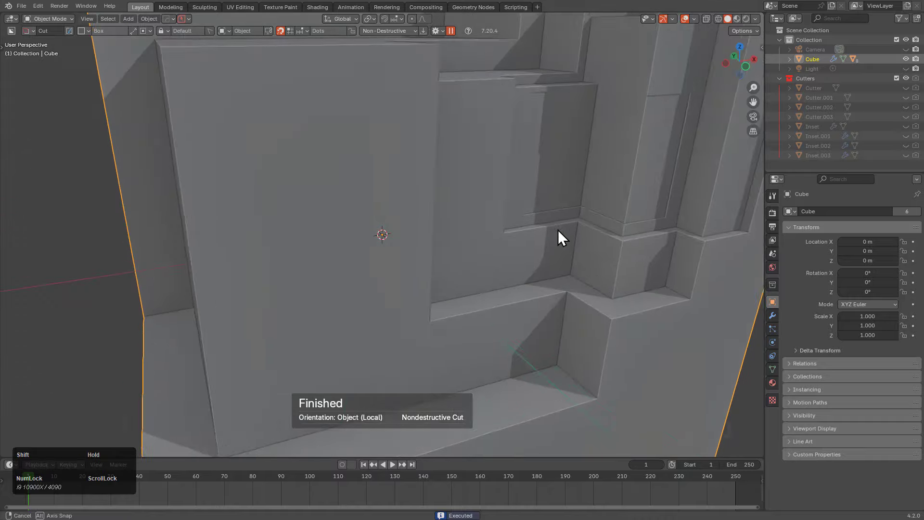
Try a box inset over the lower edge corner below the large recess, extruded about 0.737
scroll(433, 196, "down", 6)
middle_click_drag(429, 264, 389, 202)
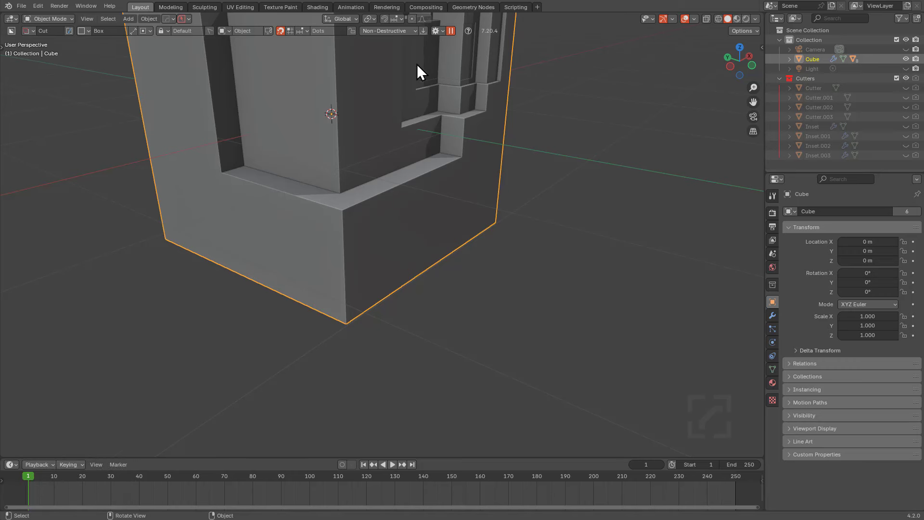
middle_click_drag(465, 74, 466, 142, "shift")
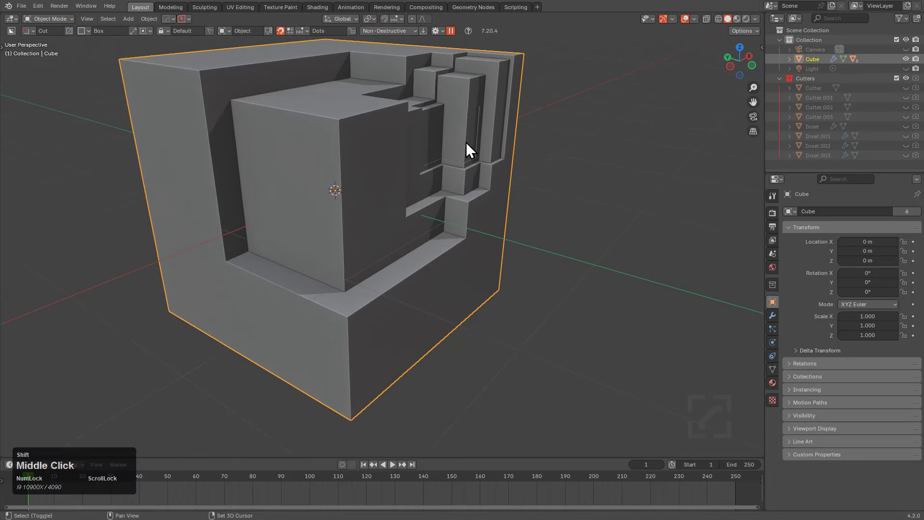
middle_click_drag(409, 153, 438, 93, "shift")
mouse_move(450, 234)
left_mouse_down()
mouse_move(350, 406)
mouse_move(332, 390)
left_mouse_up()
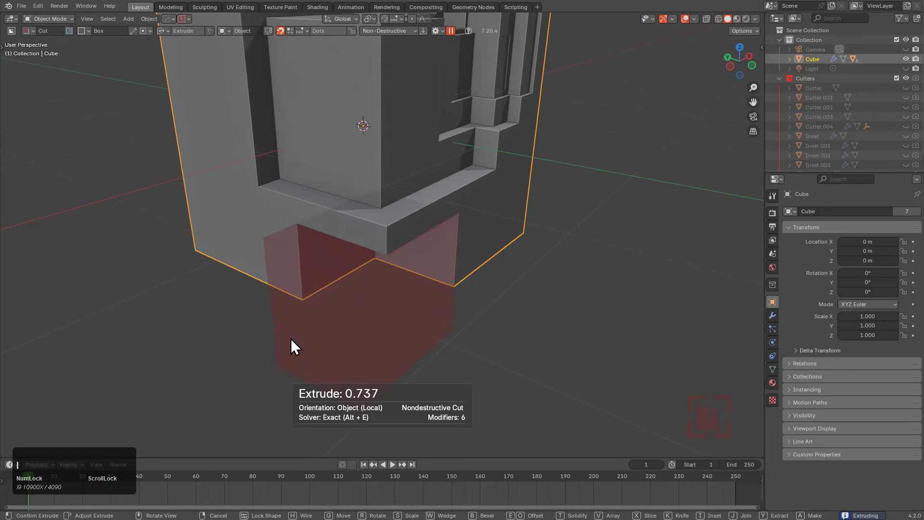
key("i")
key("space")
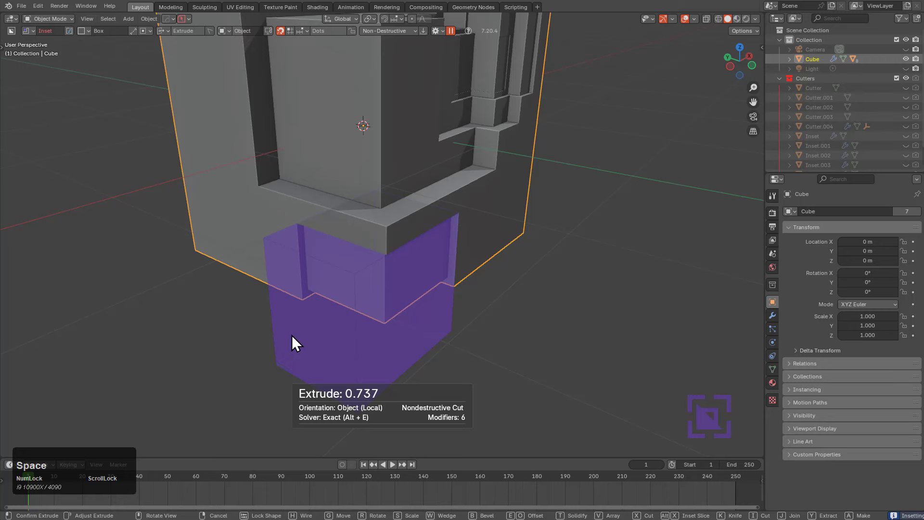
mouse_move(389, 290)
middle_mouse_down()
mouse_move(415, 272)
mouse_move(407, 276)
middle_mouse_up()
Create a locked box inset through the corner below the large recess, extruded about 0.811, adjust it and apply it
mouse_move(446, 230)
left_mouse_down()
mouse_move(369, 354)
mouse_move(346, 364)
mouse_move(337, 356)
left_mouse_up()
key("Tab")
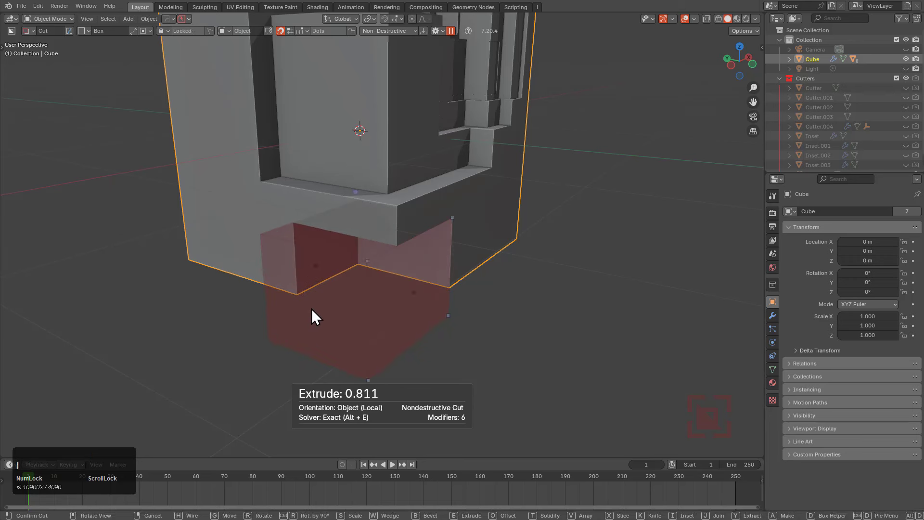
key("i")
left_click_drag(419, 296, 432, 296)
key("space")
middle_click_drag(498, 268, 468, 243)
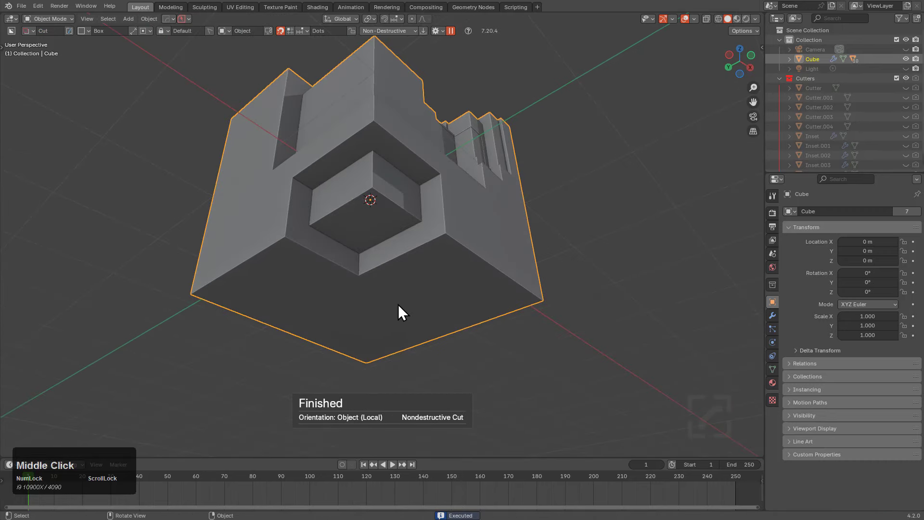
Create a box inset from the cube's underside overlapping the new corner recess, extruded about 0.45, and apply it
left_click_drag(398, 305, 451, 189)
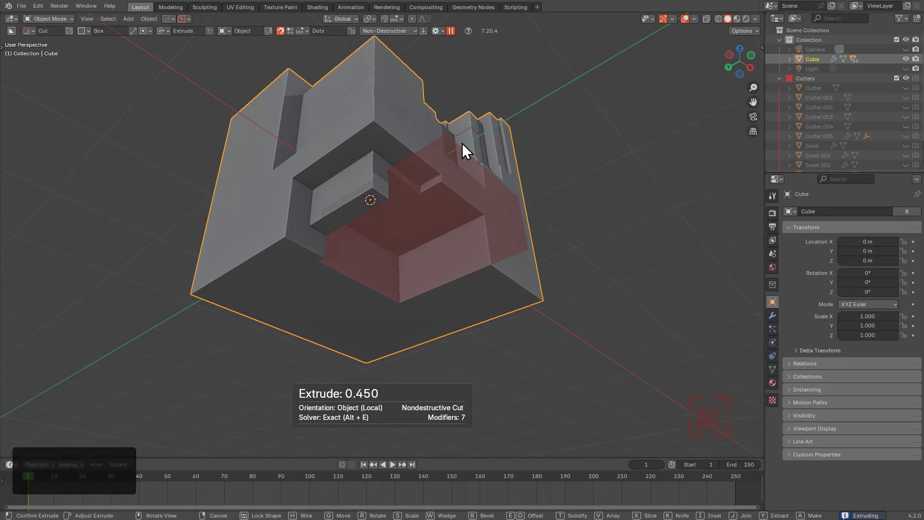
key("i")
key("space")
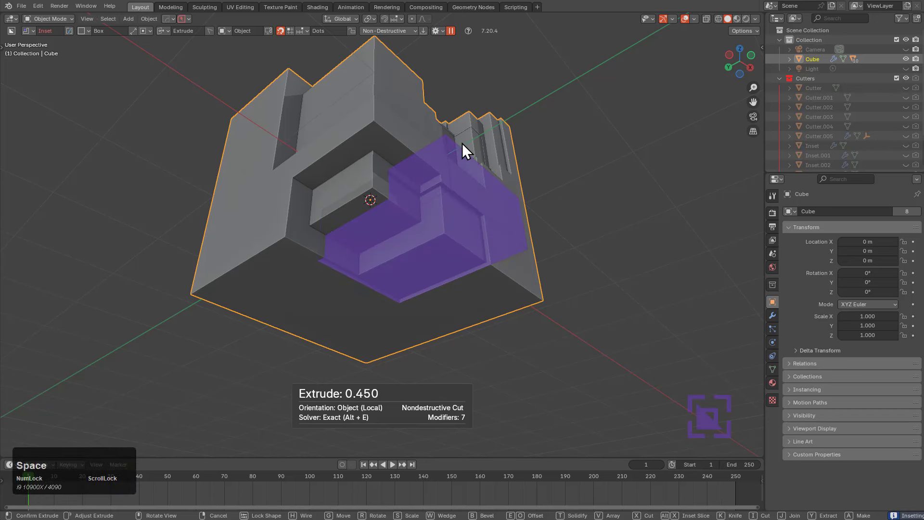
mouse_move(453, 157)
middle_mouse_down()
mouse_move(455, 150)
mouse_move(444, 169)
middle_mouse_up()
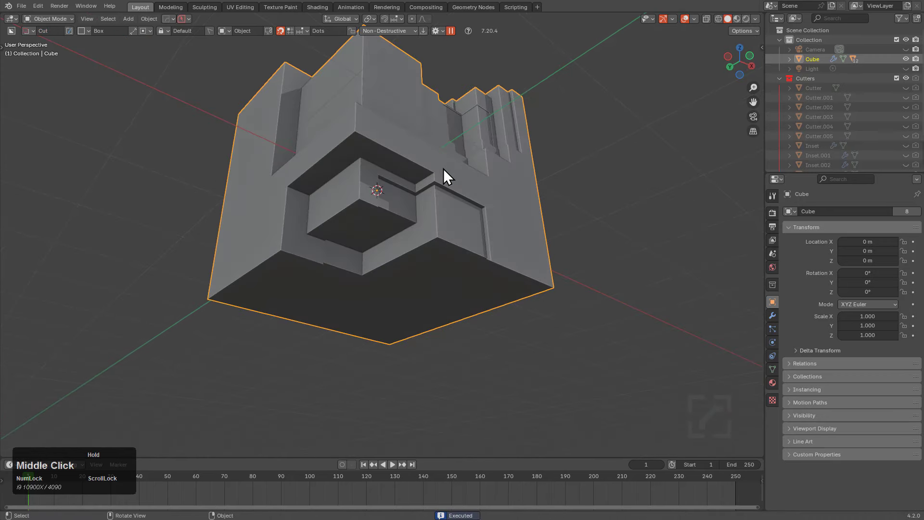
Reveal the latest inset's box cutter and scale it along Z to about 1.162
key("q")
left_click(439, 157)
left_click(439, 157)
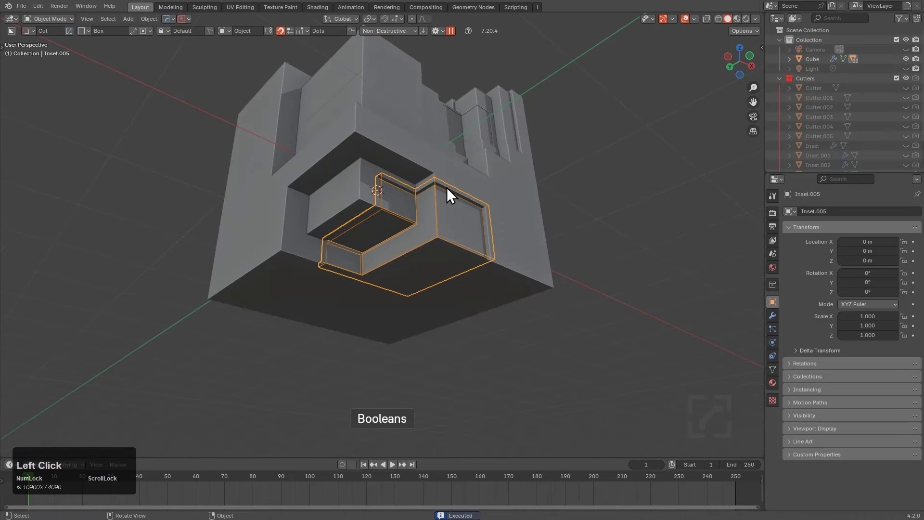
key("q")
left_click(444, 212)
left_click(444, 211)
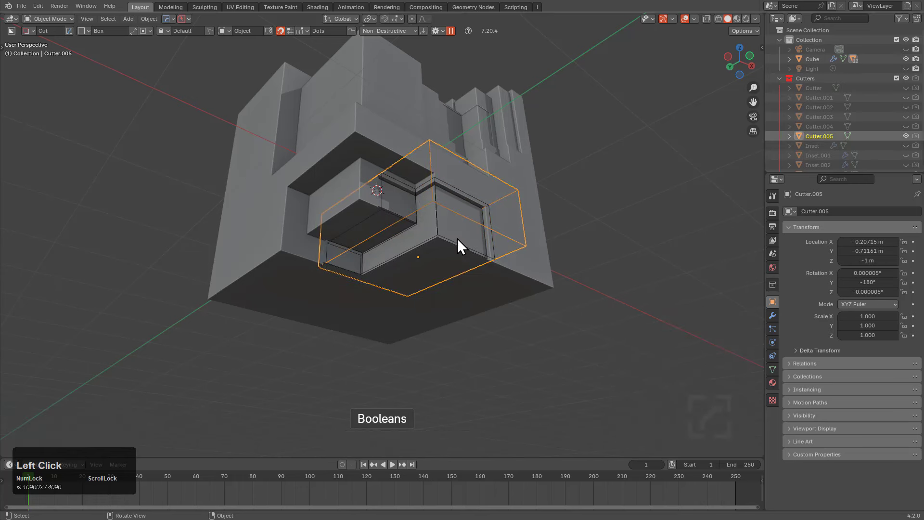
key("s")
key("z")
left_click(458, 274)
key("t")
Move the revealed cutter along Z to about -1.089 m and hide its wireframe
key("g")
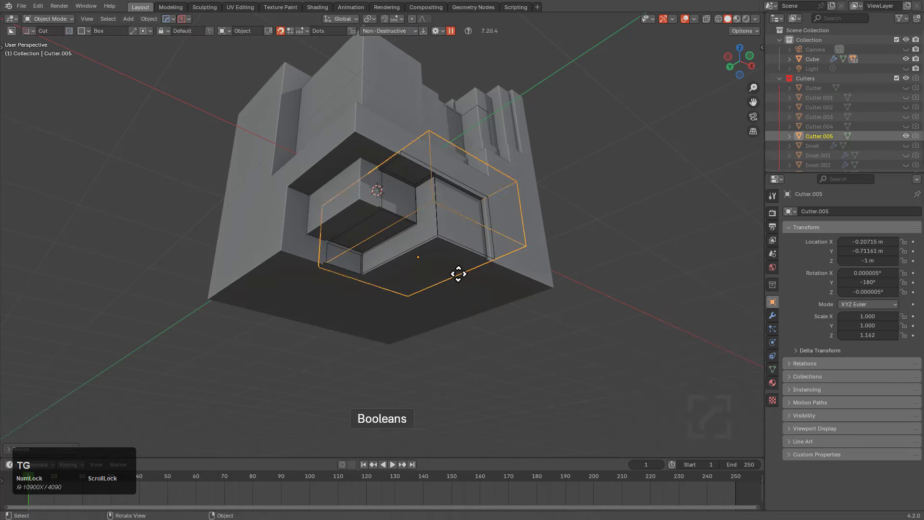
key("z")
left_click(458, 286)
key("1")
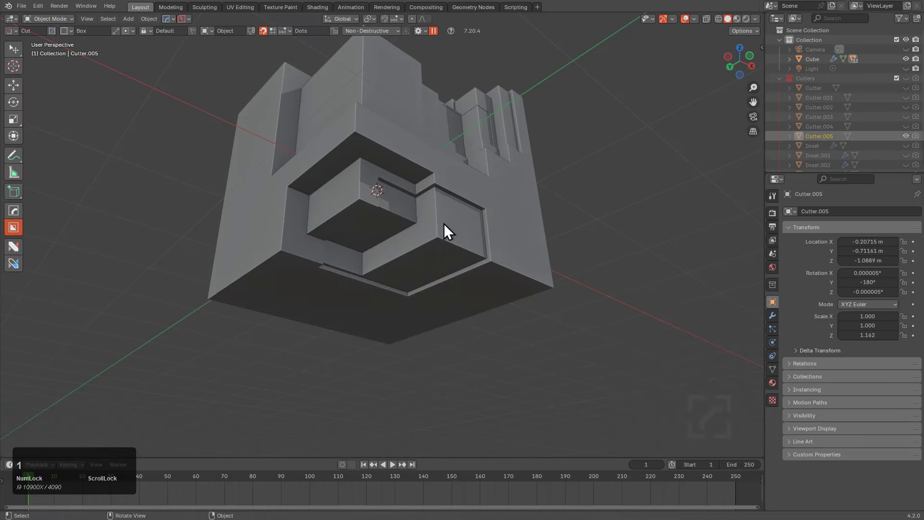
Select the cube, create a small box inset on its underside across the groove, extruded about 0.185, lock its shape and apply it
middle_click_drag(415, 221, 458, 305)
left_click(448, 307)
mouse_move(449, 268)
left_mouse_down()
mouse_move(445, 247)
mouse_move(439, 252)
left_mouse_up()
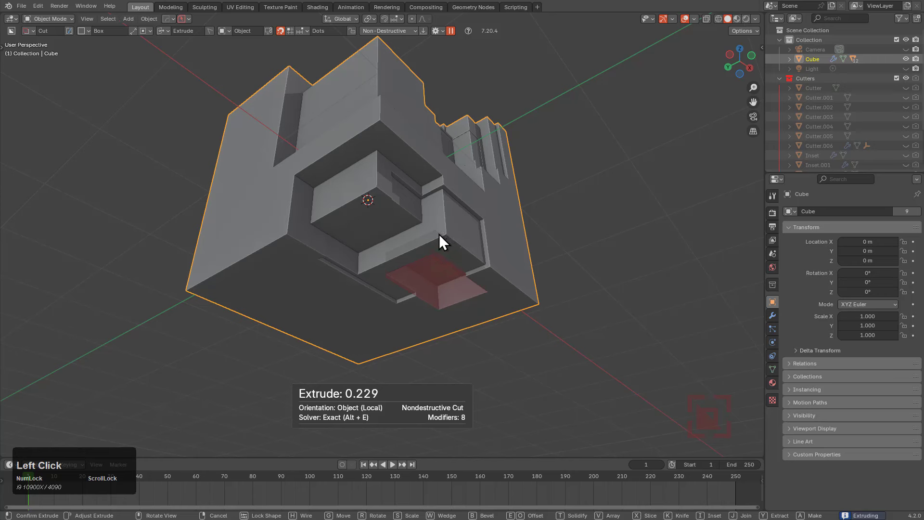
key("i")
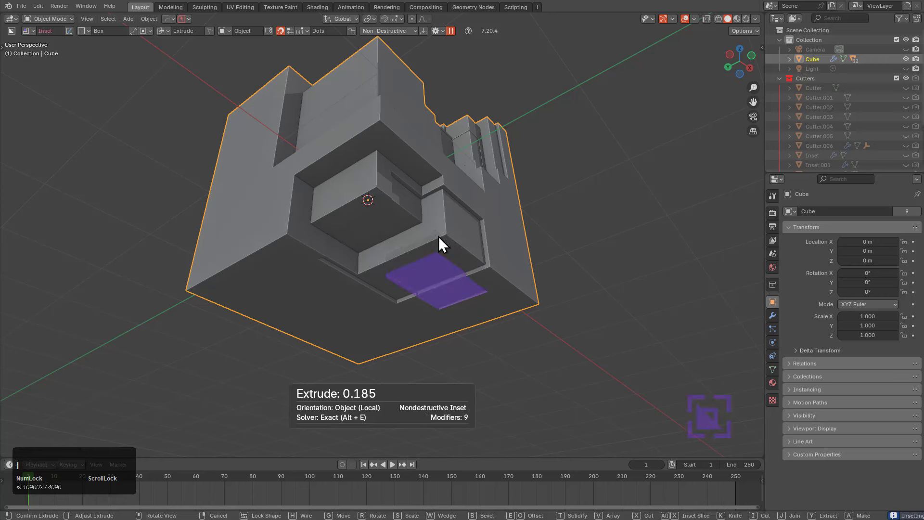
left_click(518, 235)
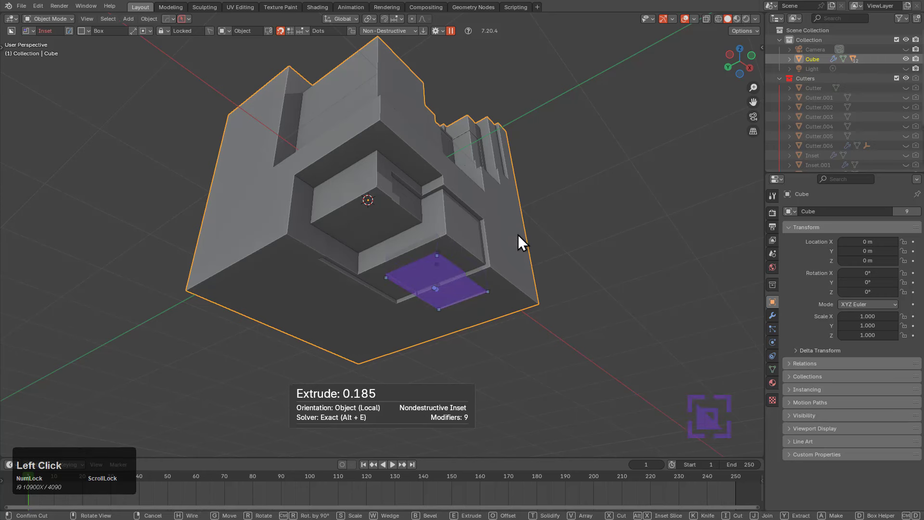
middle_click_drag(509, 233, 461, 239)
scroll(471, 238, "up", 3)
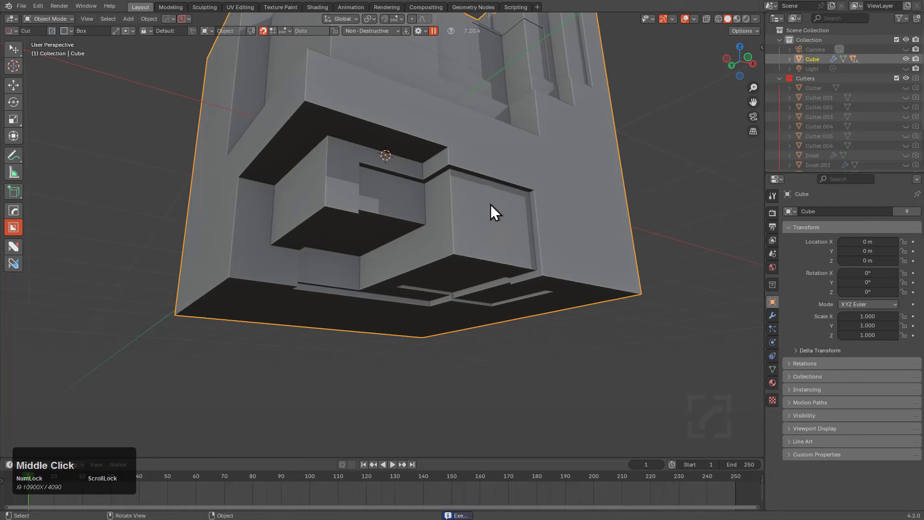
Create a box inset on the raised block's side face about 0.251 deep in Z, thicken its border and apply it
left_click_drag(490, 204, 411, 288)
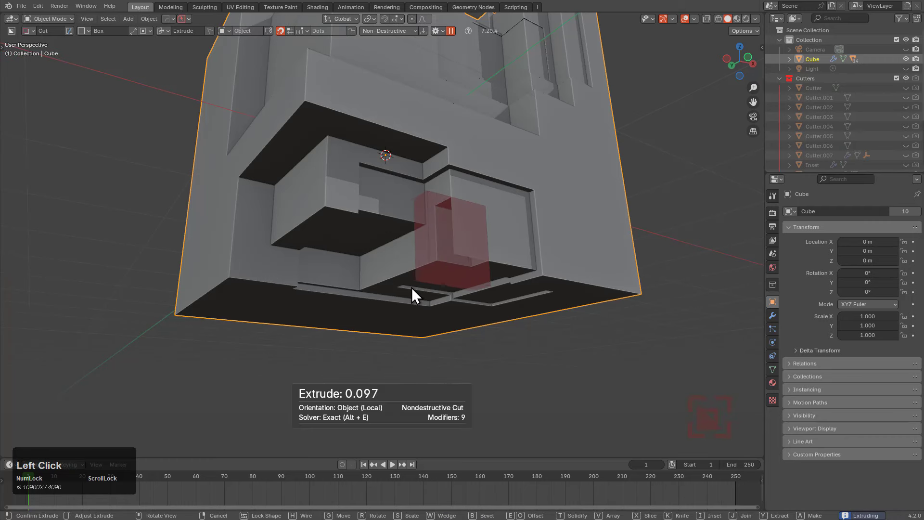
key("e")
key("e")
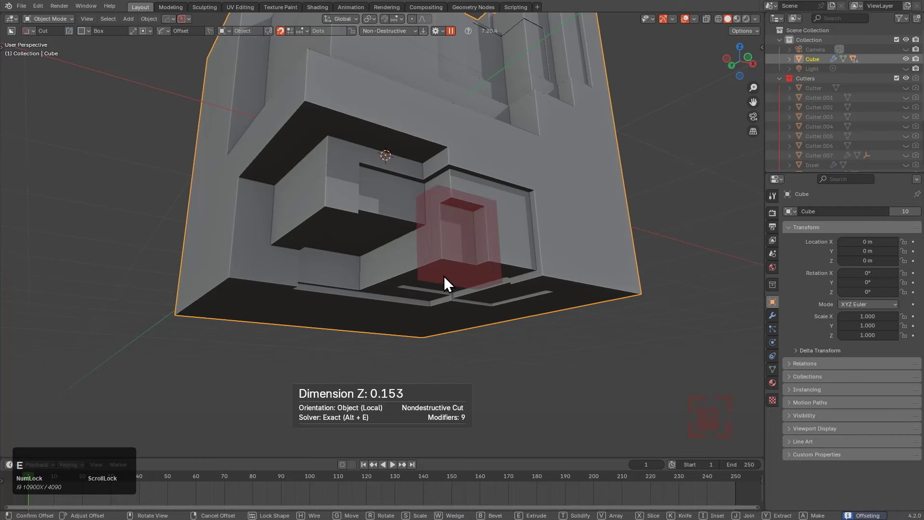
key("i")
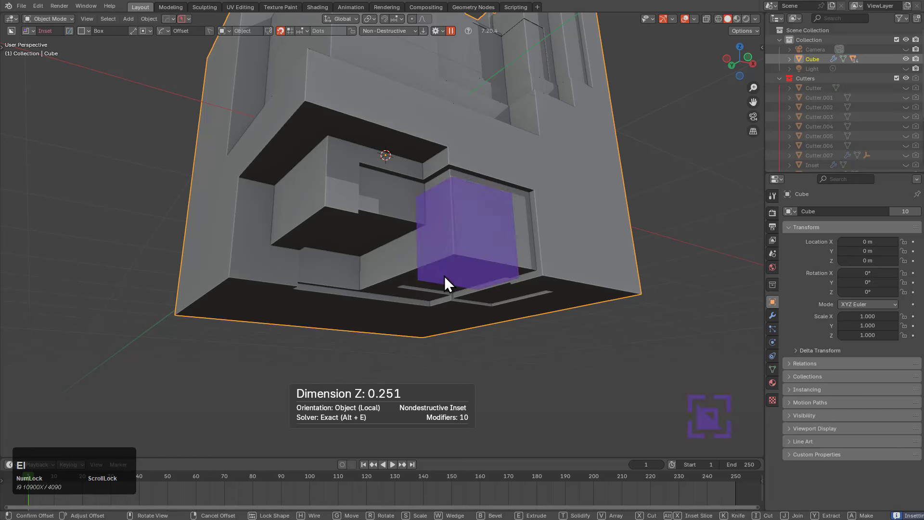
key("t")
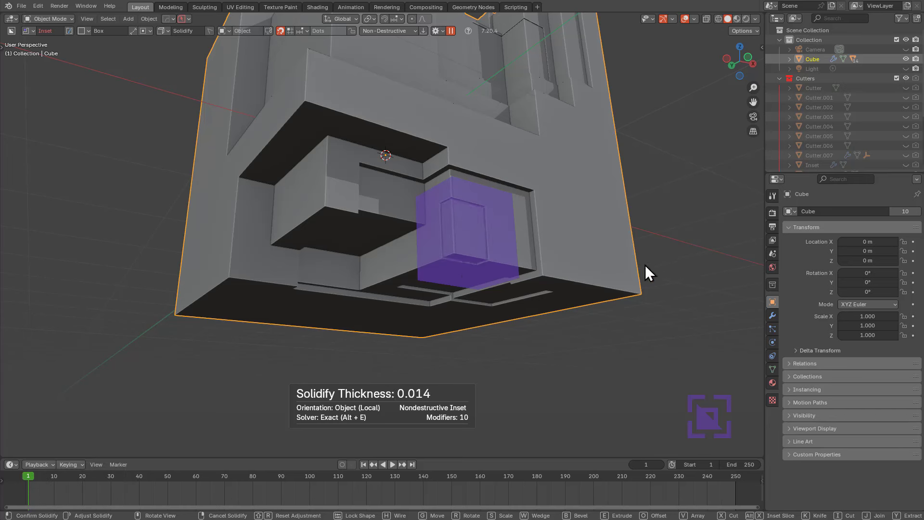
left_click(602, 255)
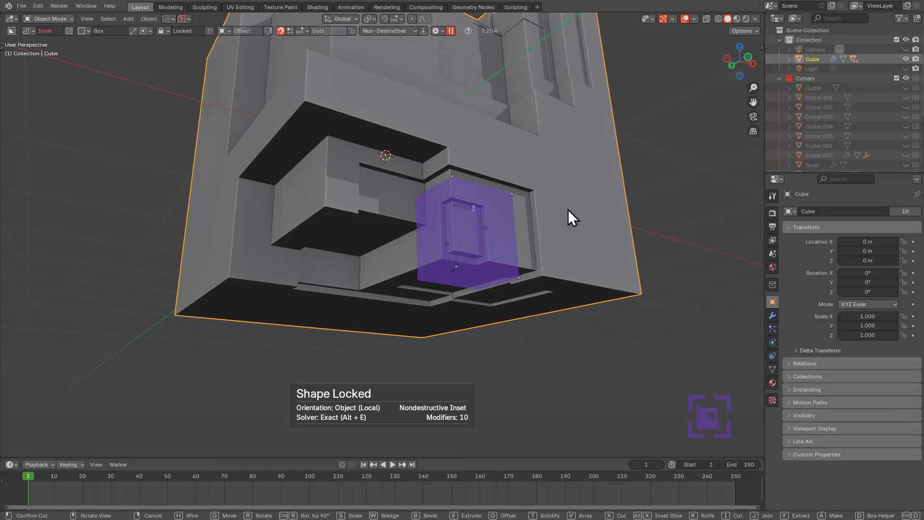
left_click(579, 219)
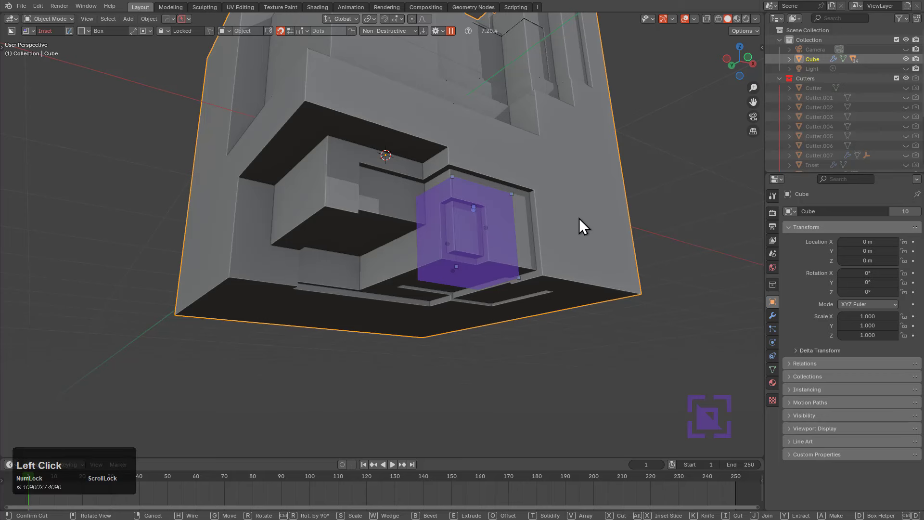
middle_click_drag(580, 218, 564, 198)
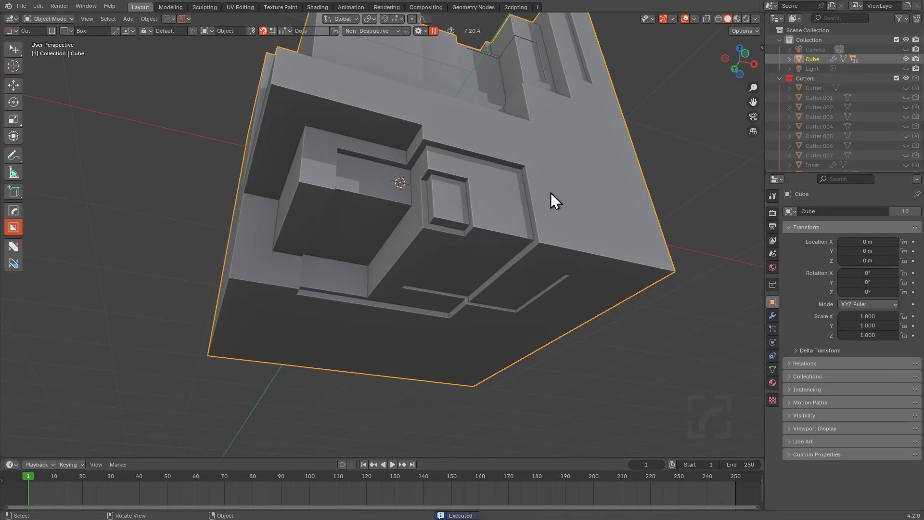
Create a box inset across the vertical groove on the side face, extruded about 0.309, and apply it
mouse_move(555, 177)
left_mouse_down()
mouse_move(500, 215)
mouse_move(507, 220)
left_mouse_up()
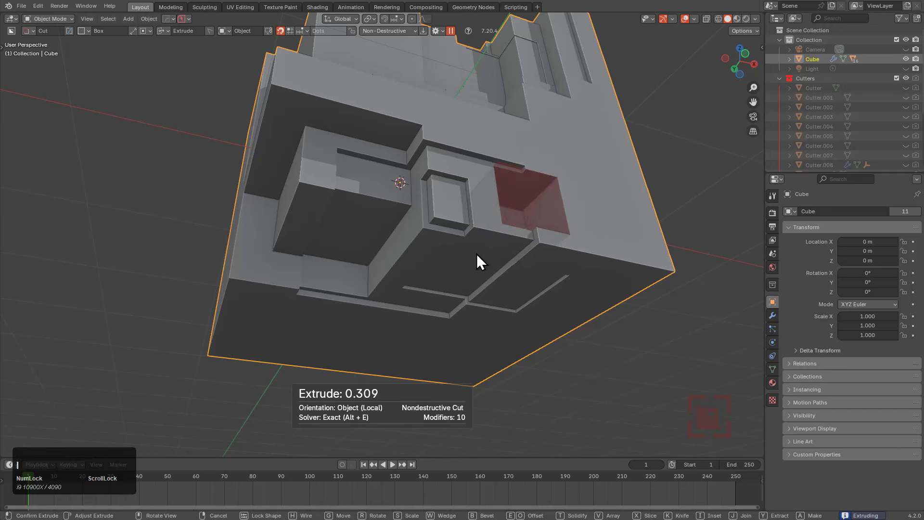
key("i")
left_click(476, 253)
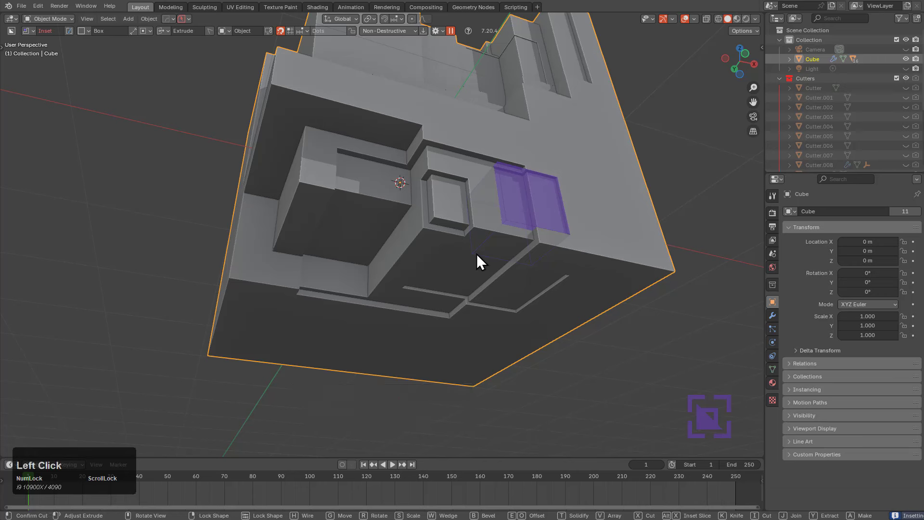
Create a box inset on the overhang above the inner block, extruded about 0.1, and apply it
mouse_move(312, 71)
left_mouse_down()
mouse_move(412, 143)
mouse_move(401, 147)
left_mouse_up()
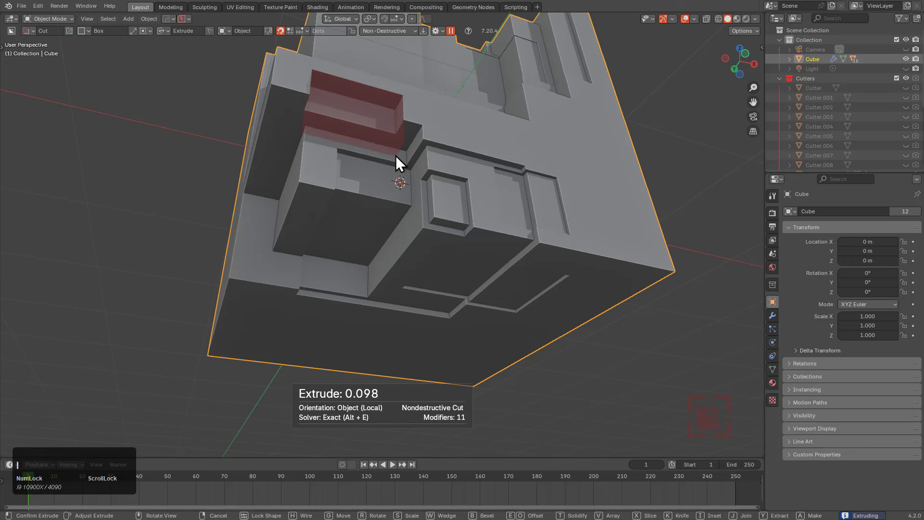
key("i")
key("space")
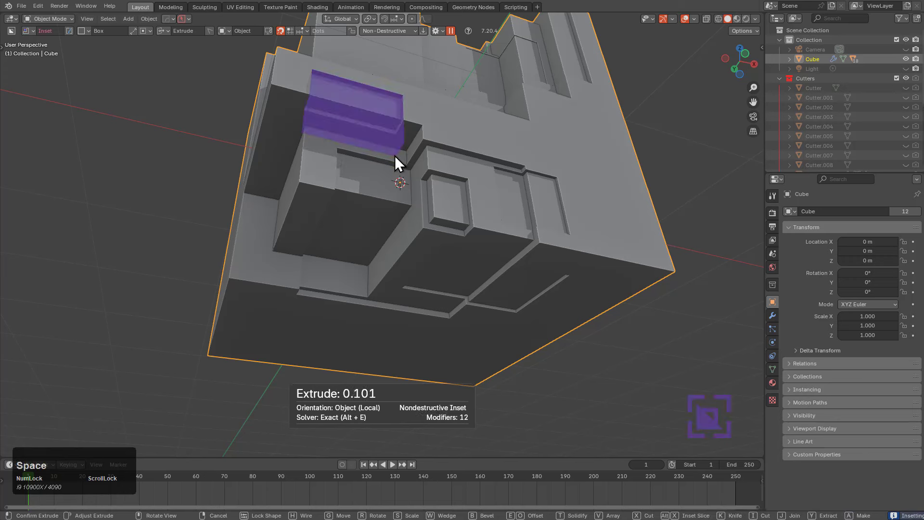
Create a 32-vertex circle inset around the cube's lower corner, extruded about 0.427, lock the shape, adjust its thickness and apply it
key("d")
left_click(451, 129)
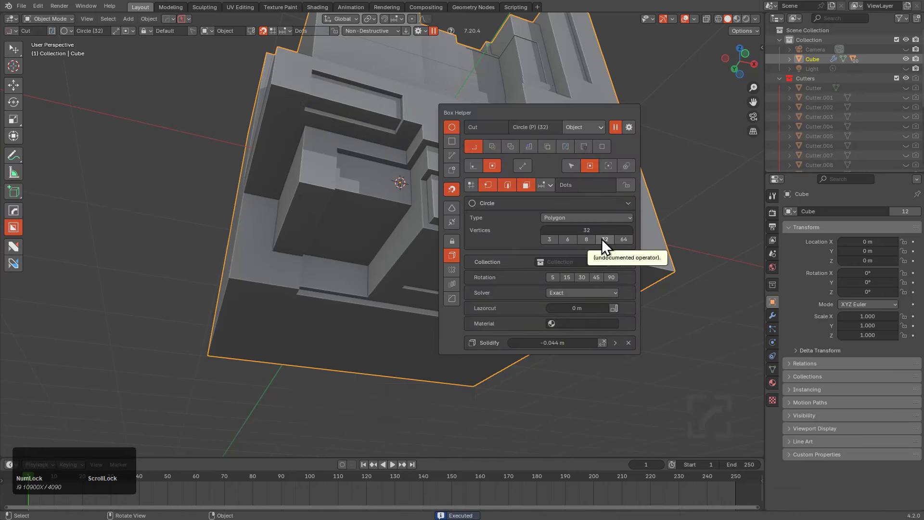
mouse_move(622, 215)
left_mouse_down()
mouse_move(669, 244)
mouse_move(712, 305)
left_mouse_up()
left_click_drag(666, 330, 641, 336)
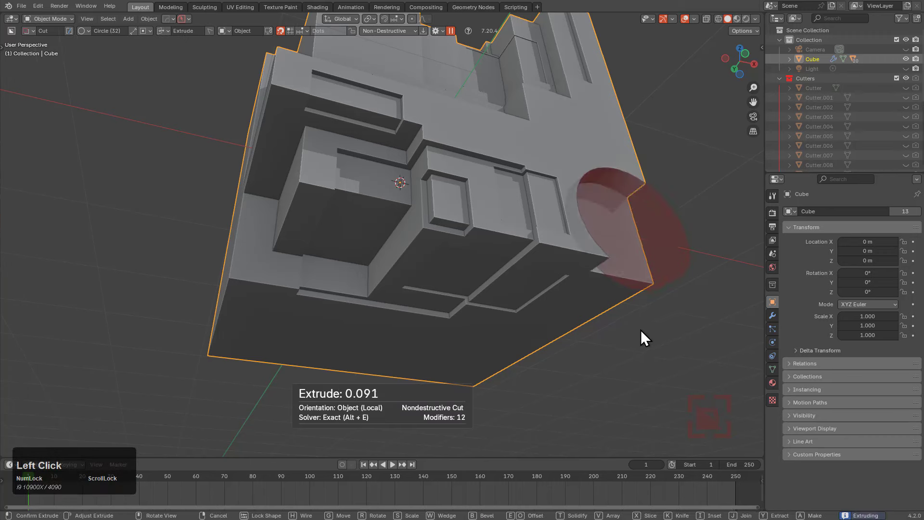
key("Tab")
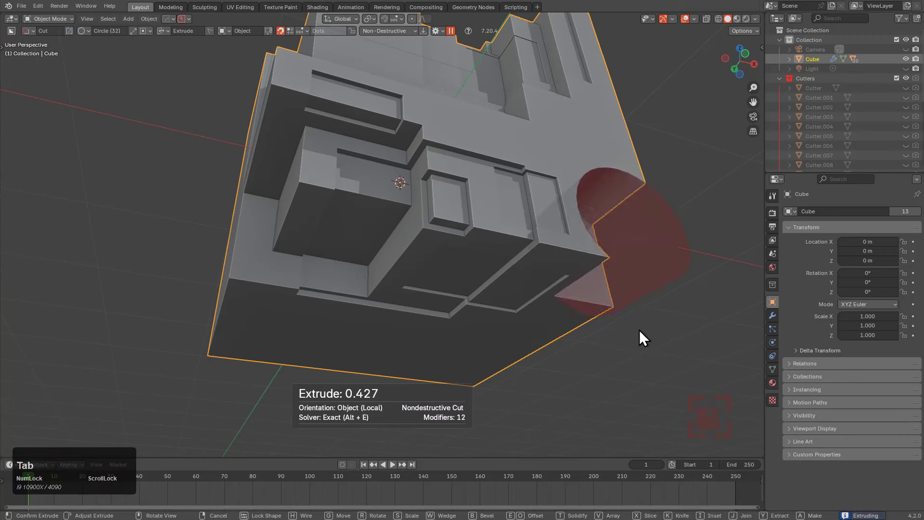
key("i")
middle_click_drag(689, 162, 614, 196)
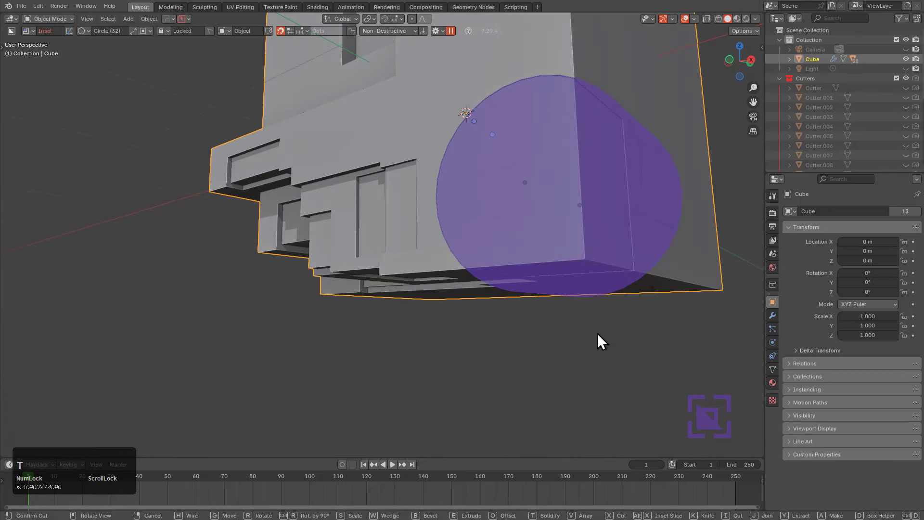
key("t")
key("space")
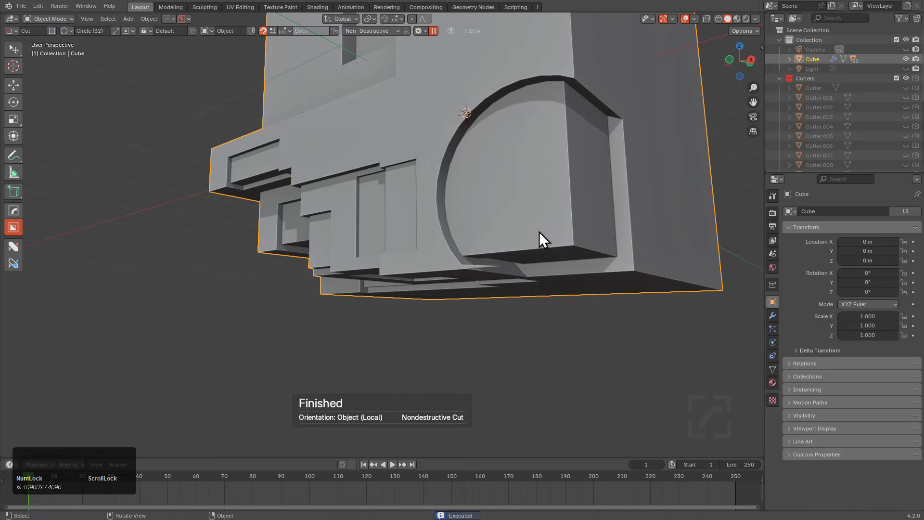
Try a circle inset around the opposite lower corner of the adjacent side face, extruded about 0.480
middle_click_drag(539, 232, 531, 158)
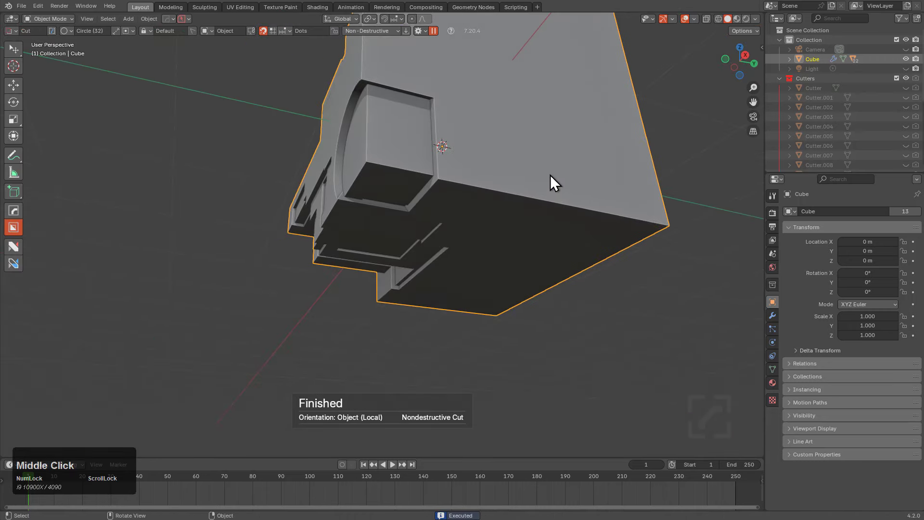
mouse_move(641, 196)
left_mouse_down()
mouse_move(684, 247)
mouse_move(703, 289)
mouse_move(697, 164)
left_mouse_up()
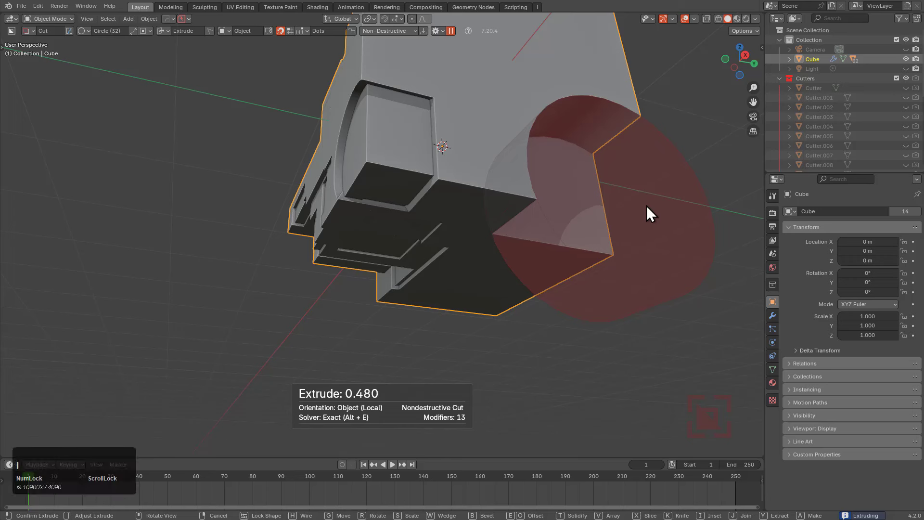
key("i")
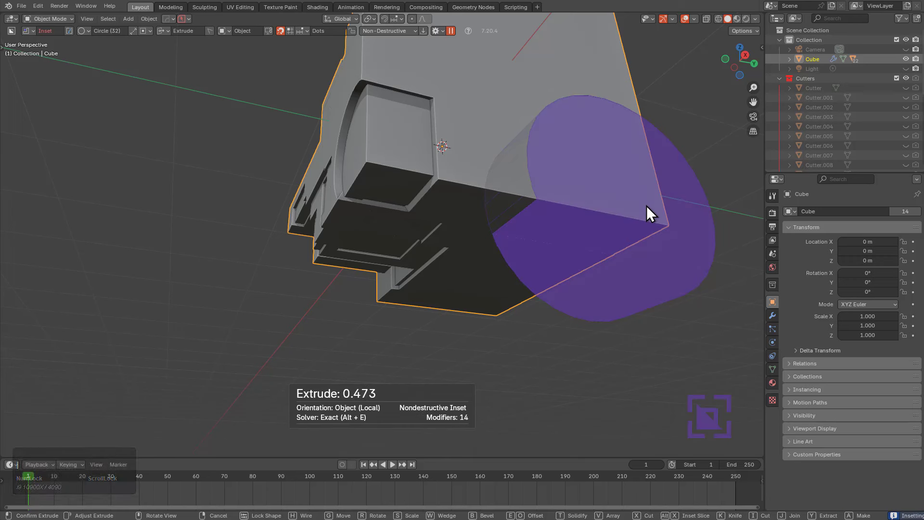
key("space")
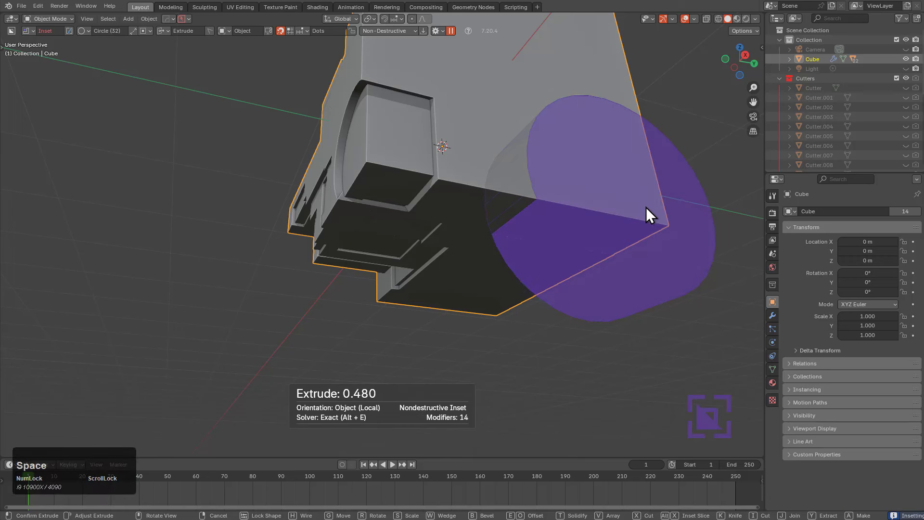
Inspect the inset's outline around the corner and the cube's modifier stack, and undo the last circle inset
middle_click_drag(645, 207, 423, 200)
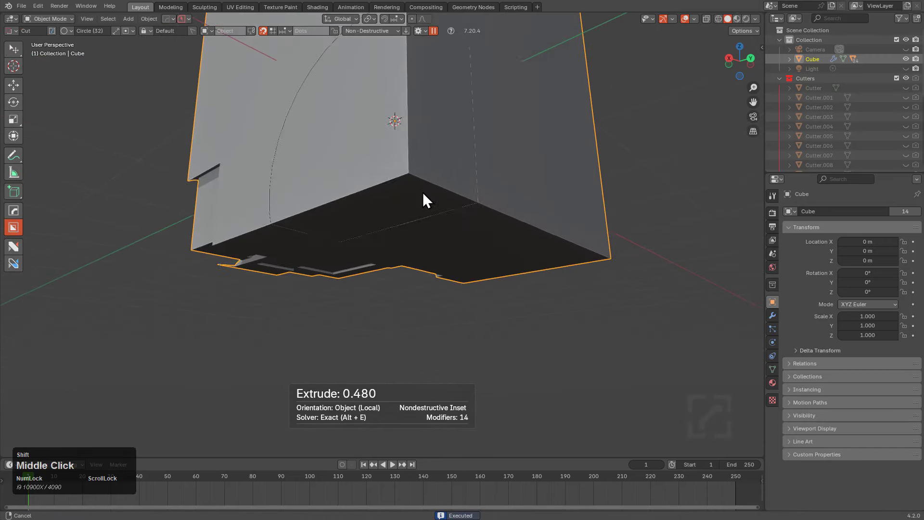
scroll(416, 287, "up", 4)
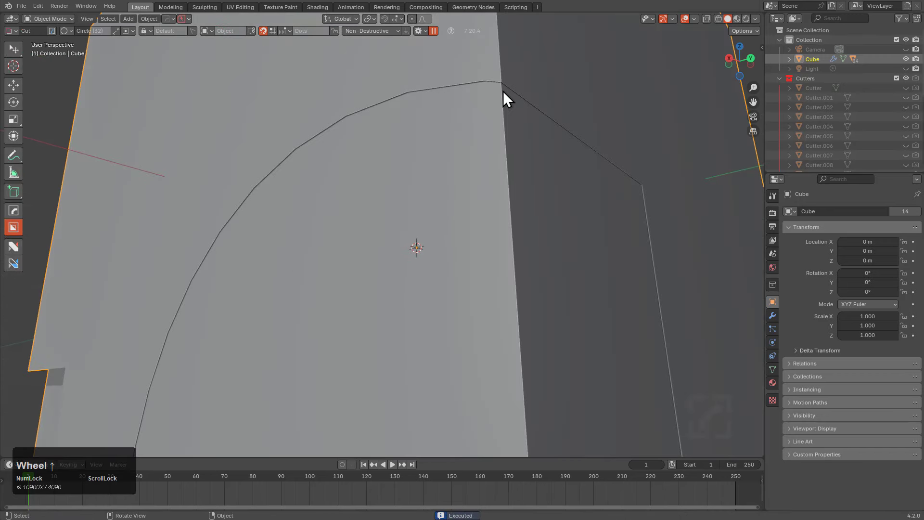
left_click(772, 317)
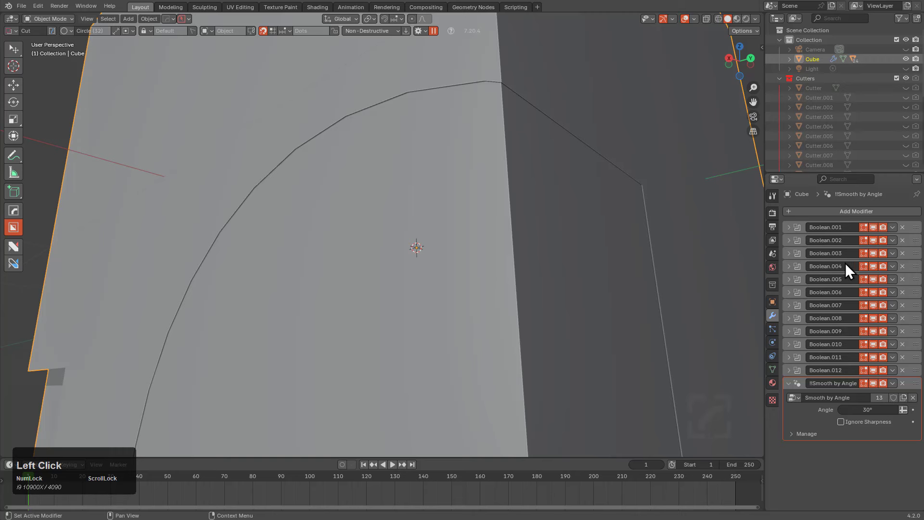
scroll(524, 203, "down", 1)
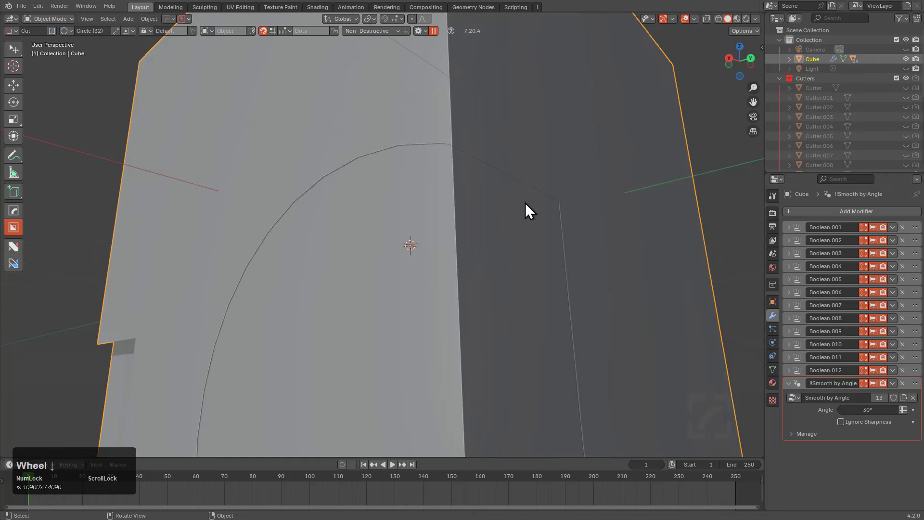
scroll(525, 206, "down", 5)
key("ctrl+z")
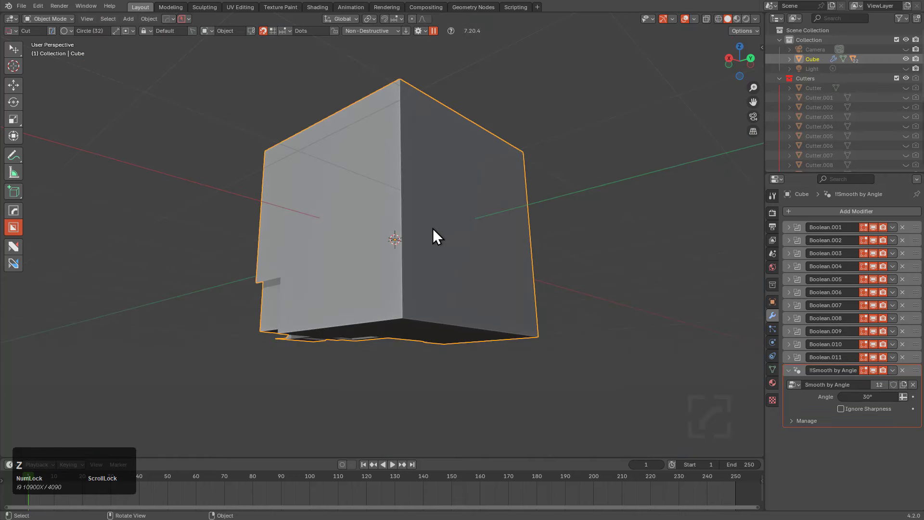
middle_click_drag(435, 236, 441, 189)
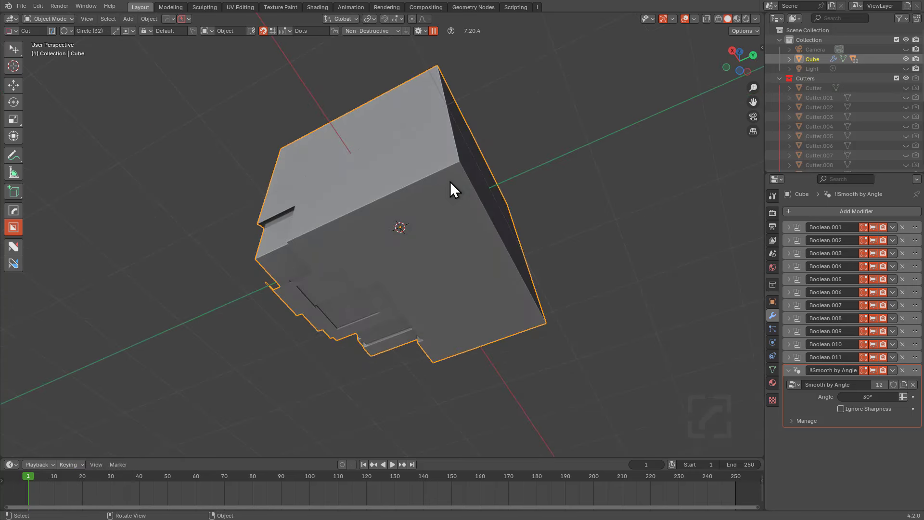
left_click(419, 30)
middle_click_drag(568, 115, 534, 175)
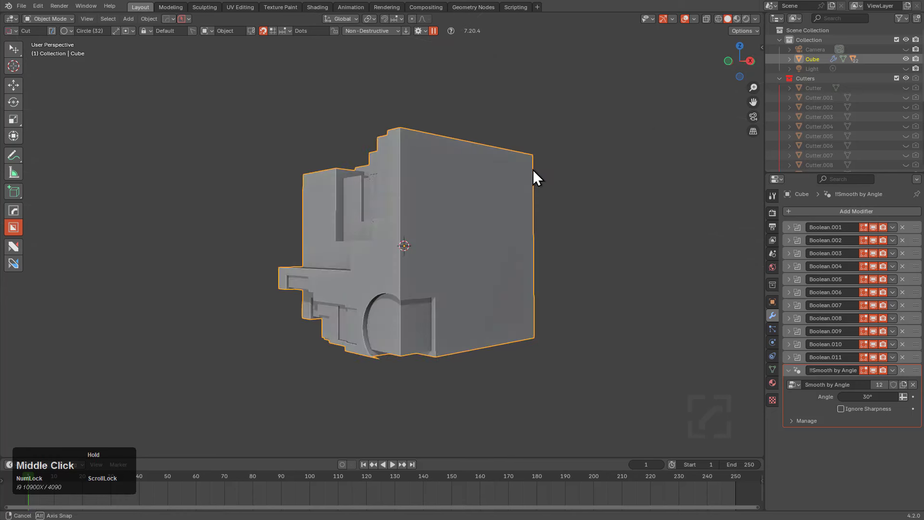
scroll(551, 161, "down", 2)
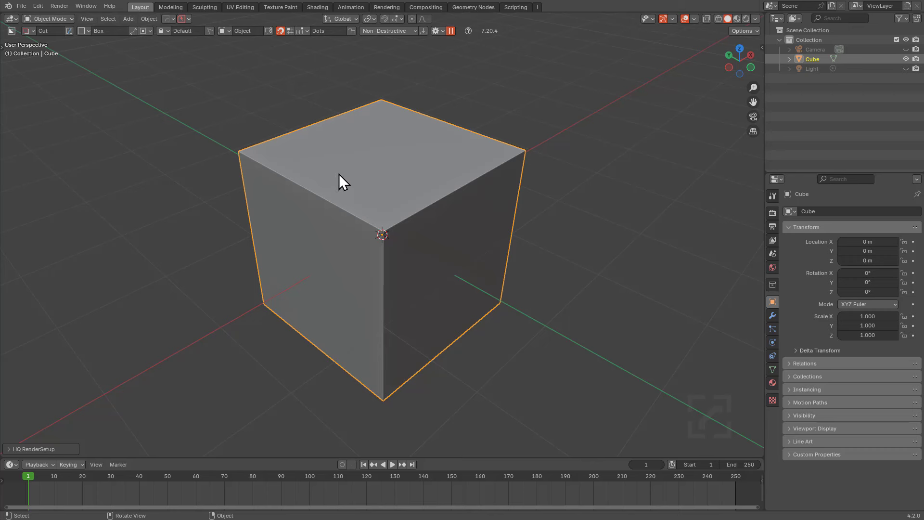
Cut two wedge boxes into adjacent top edges of the fresh cube, the second extruded about 0.460
left_click_drag(339, 175, 435, 286)
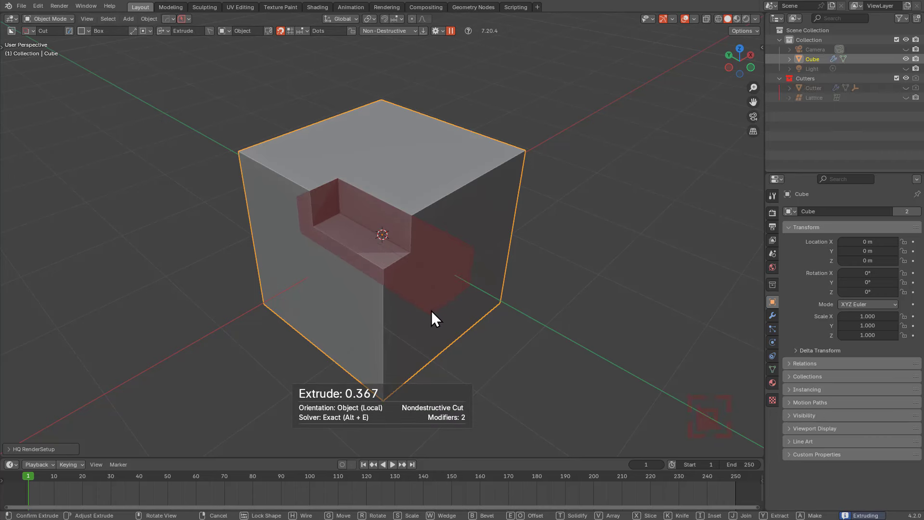
left_click(440, 301)
left_click_drag(421, 187, 563, 159)
left_click(561, 162)
Reset the cutter shape to a plain box without wedge and cut a small notch beside the second wedge cut
key("d")
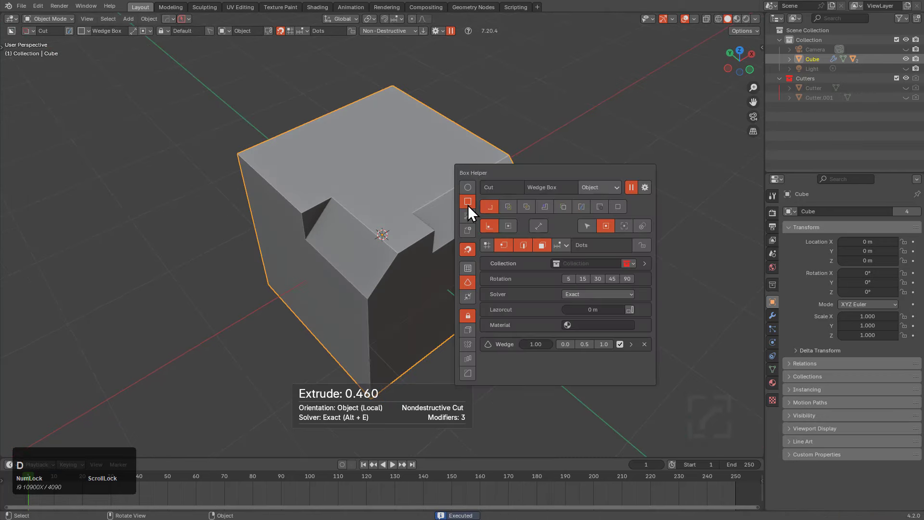
left_click(464, 199)
left_click(467, 191)
left_click(465, 201)
scroll(417, 224, "down", 1)
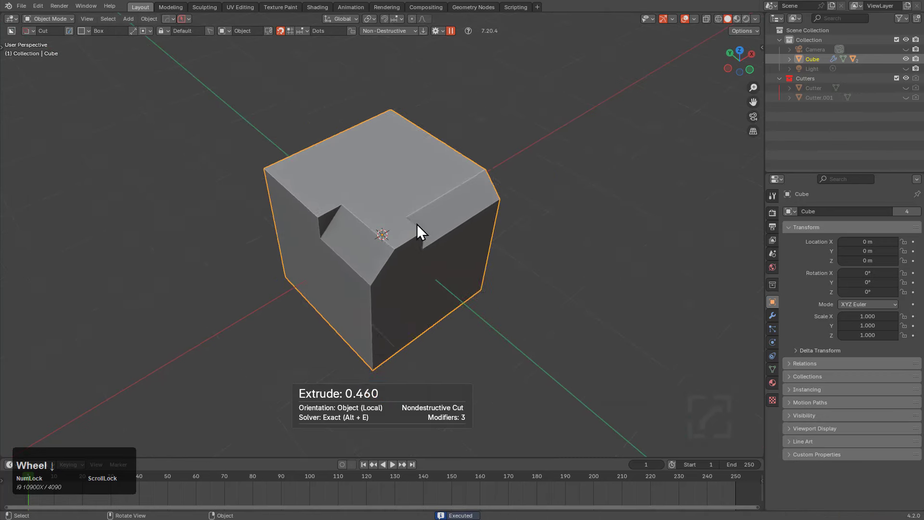
scroll(404, 228, "up", 1)
left_click(391, 231)
left_click_drag(392, 231, 434, 251)
Cut a narrow box slot into the first wedge's sloped face near the vertical corner, extruded about 0.351
mouse_move(432, 263)
middle_mouse_down()
mouse_move(457, 260)
mouse_move(428, 240)
middle_mouse_up()
left_click_drag(429, 242, 418, 346)
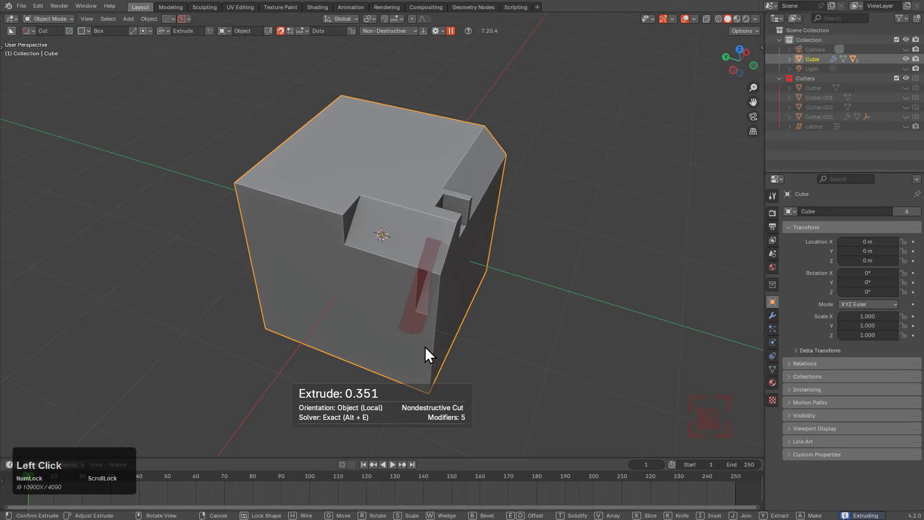
left_click(379, 271)
Reveal the narrow slot's cutter and move it along its local Z axis to about X -1.212, Y -0.862, Z 0.702 m
middle_click_drag(379, 270, 446, 268)
key("q")
double_click(389, 264)
key("g")
key("z")
key("z")
left_click(425, 258)
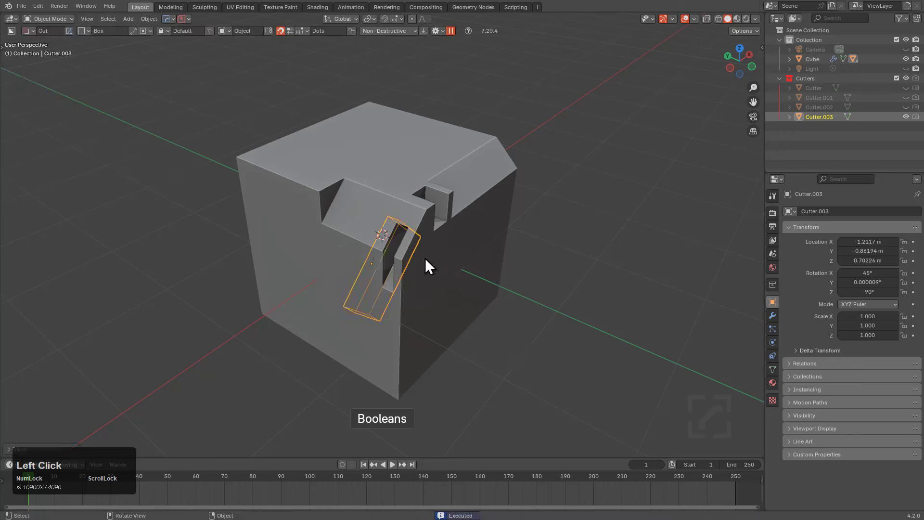
Select the cube and cut a wider box notch into the sloped face, offset to a Z dimension of about 0.233
left_click(345, 212)
left_click_drag(338, 201, 344, 270)
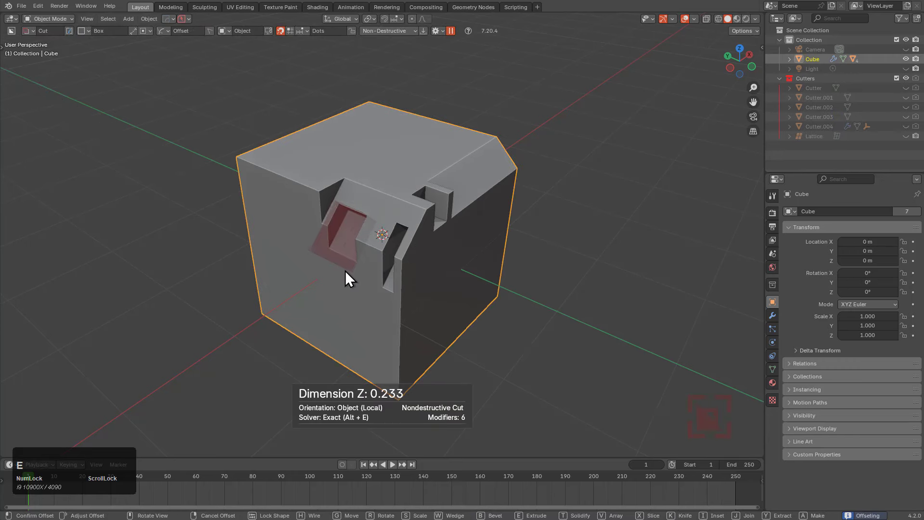
left_click(345, 271)
Cut a shallow box across the notched top corner, extruded about 0.052, bevel its corners and apply it
scroll(398, 195, "up", 4)
left_click_drag(446, 153, 430, 305)
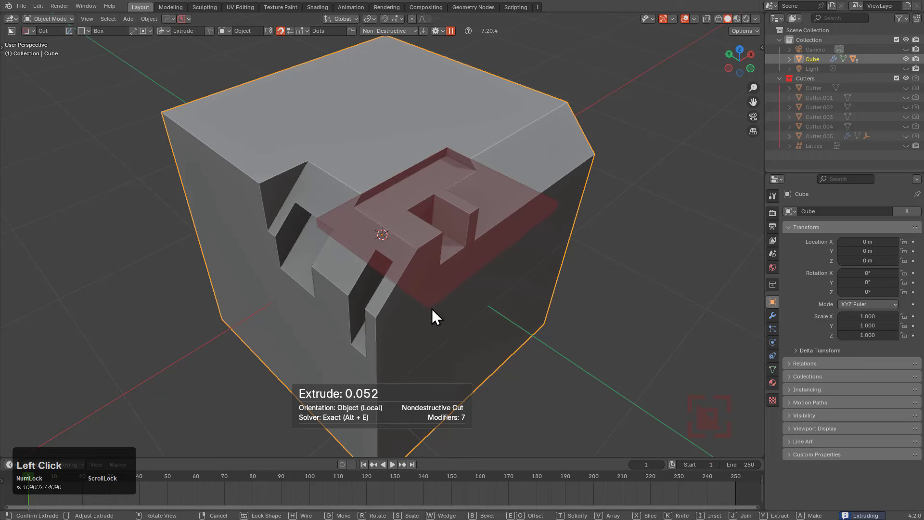
key("b")
left_click(435, 299)
middle_click_drag(434, 300, 425, 283)
scroll(405, 270, "down", 2)
middle_click_drag(386, 260, 437, 265)
left_click(437, 265)
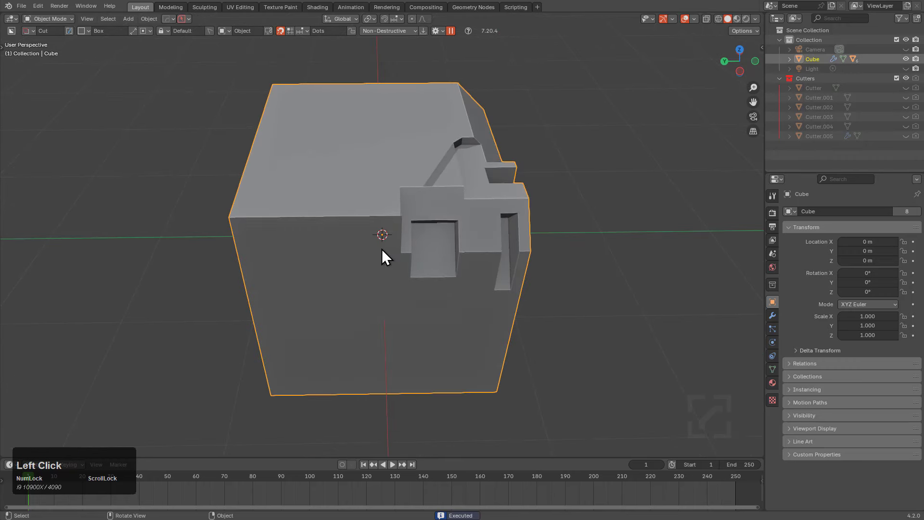
Create a box inset over the cube's uncut side, extruded about 1.504, lock the shape and apply it
middle_click_drag(382, 249, 319, 187)
left_click(338, 113)
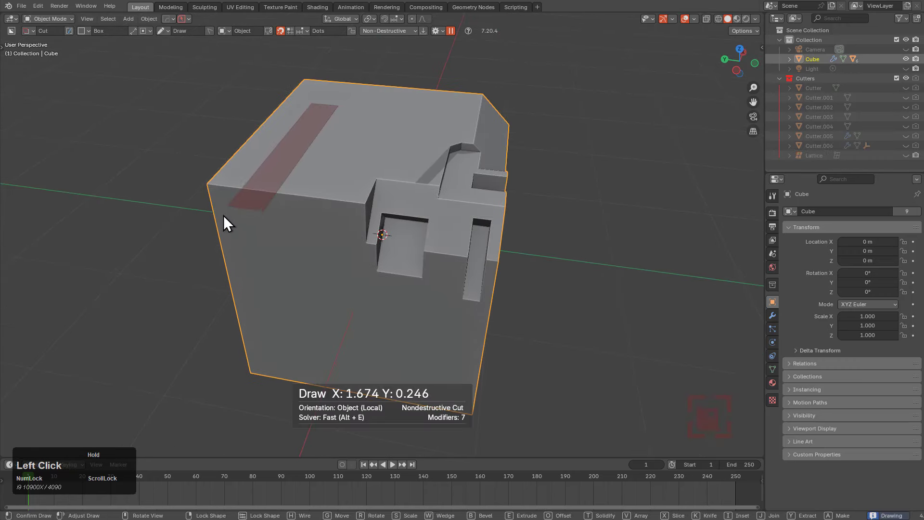
left_click(122, 204)
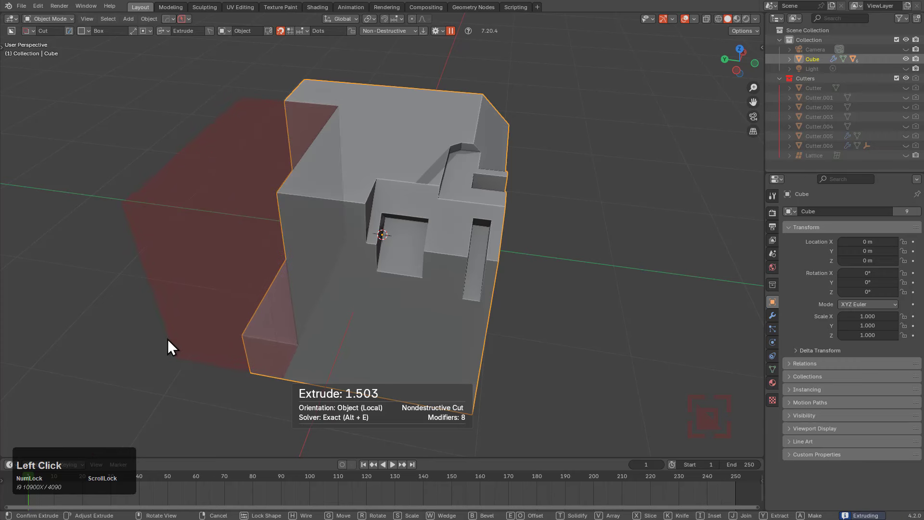
key("i")
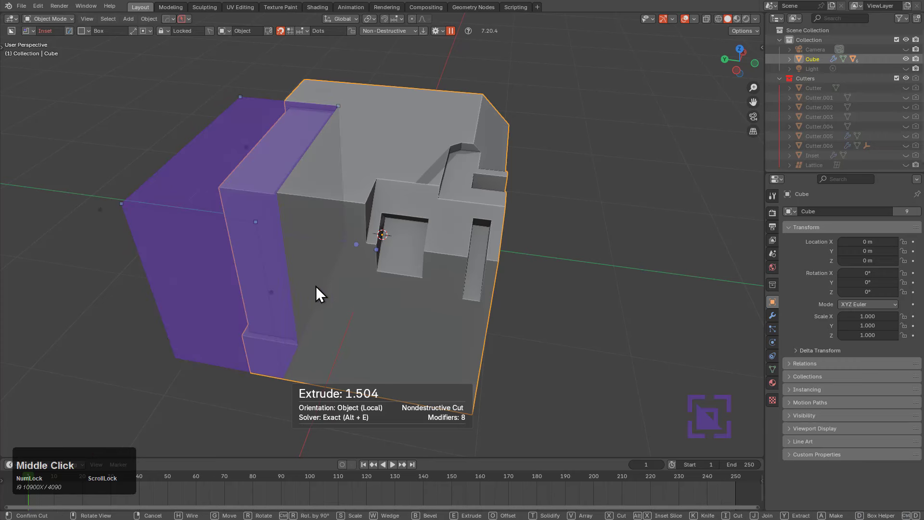
middle_click_drag(315, 286, 392, 177)
key("space")
left_click(365, 278)
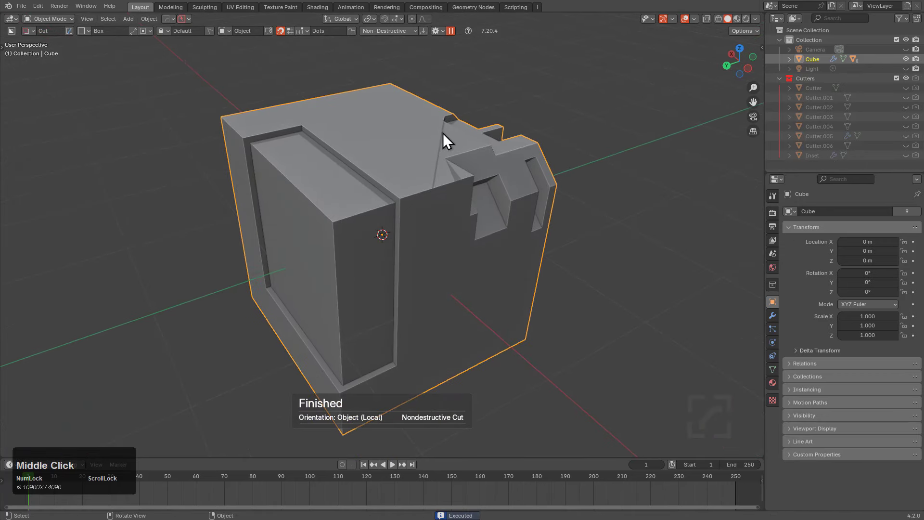
Try a box inset over the cube's front top corner with a Z dimension of about 1.209 and a Solidify thickness of about 0.079
mouse_move(442, 133)
left_mouse_down()
mouse_move(406, 213)
mouse_move(417, 241)
left_mouse_up()
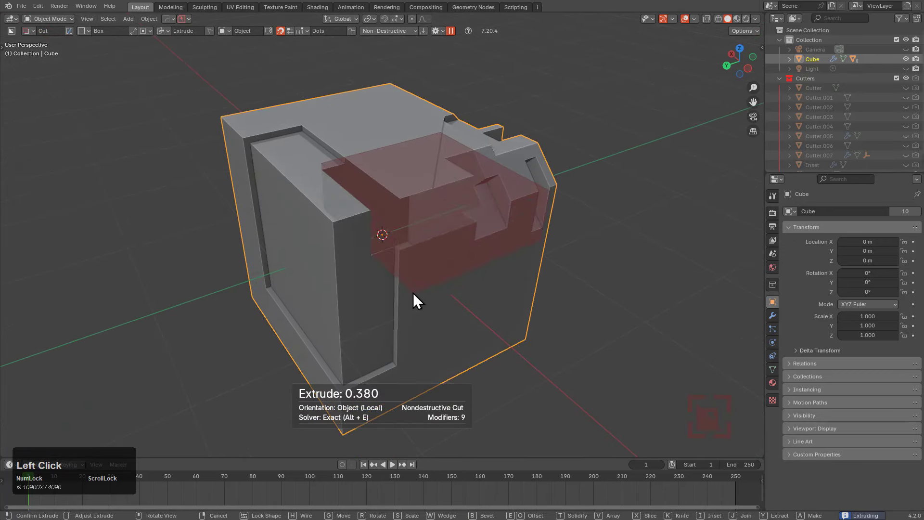
key("e")
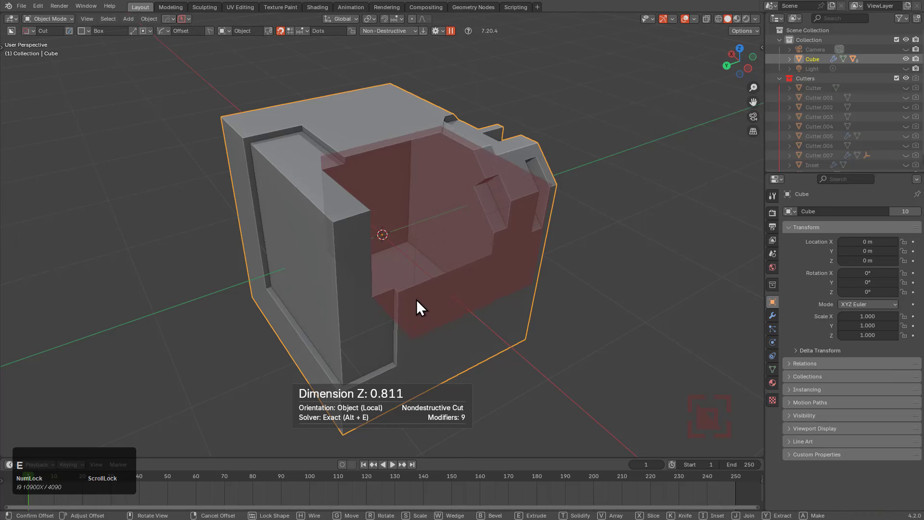
key("i")
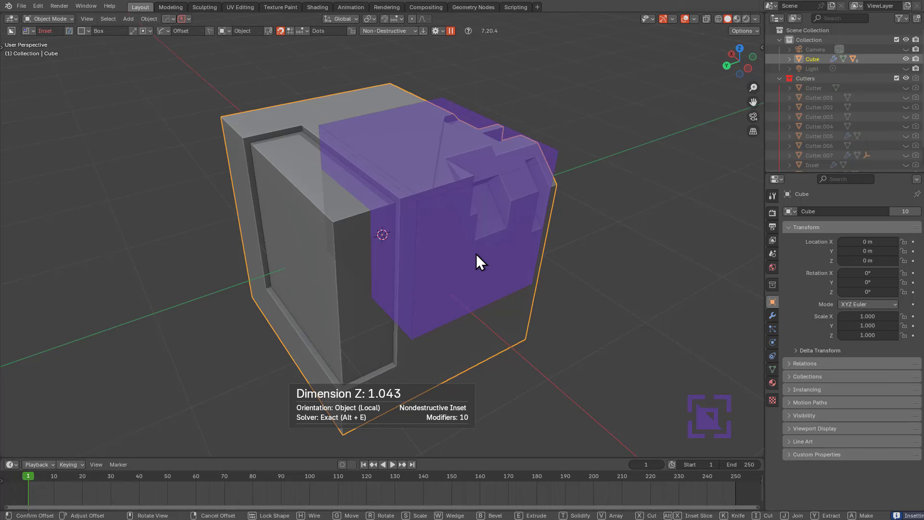
middle_click_drag(475, 255, 423, 303)
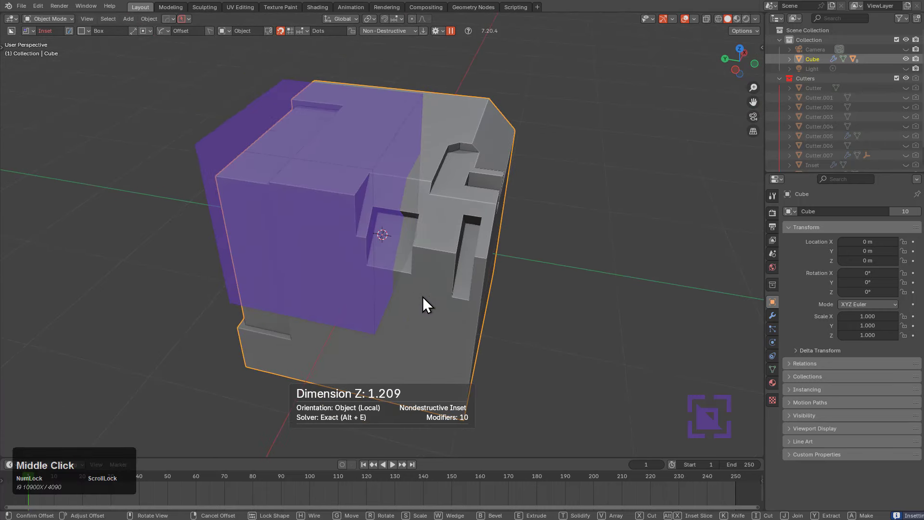
key("Tab")
scroll(440, 235, "up", 1)
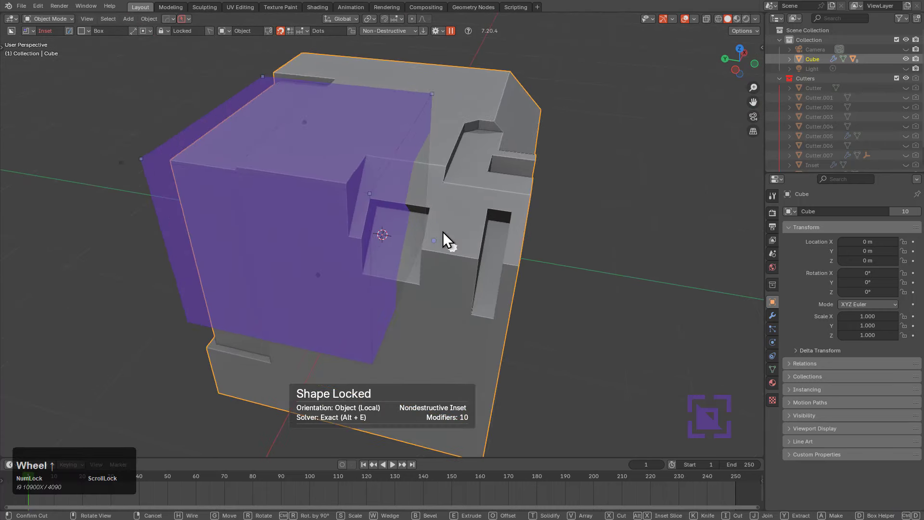
key("t")
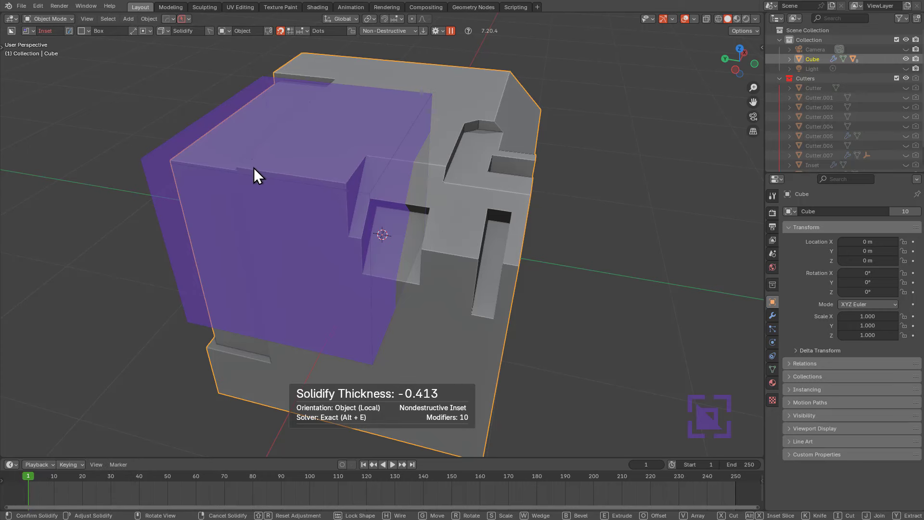
scroll(299, 176, "up", 2)
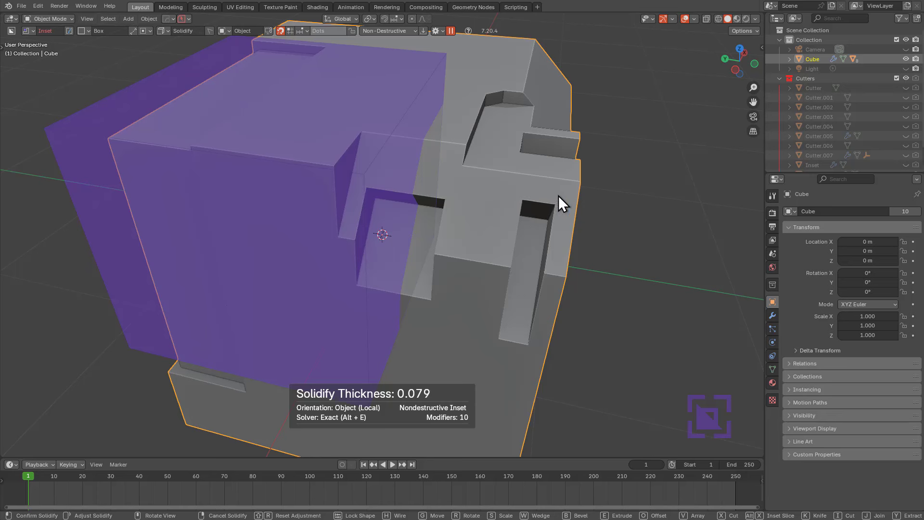
right_click(602, 199)
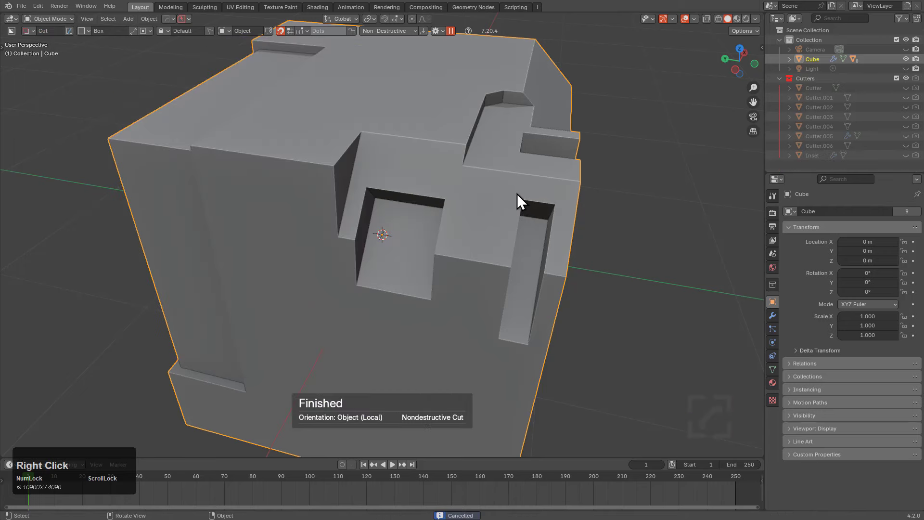
Try a box inset across the raised panel's upper edge, offset to a Z dimension of about 0.975
middle_click_drag(393, 181, 458, 202)
scroll(359, 192, "down", 3)
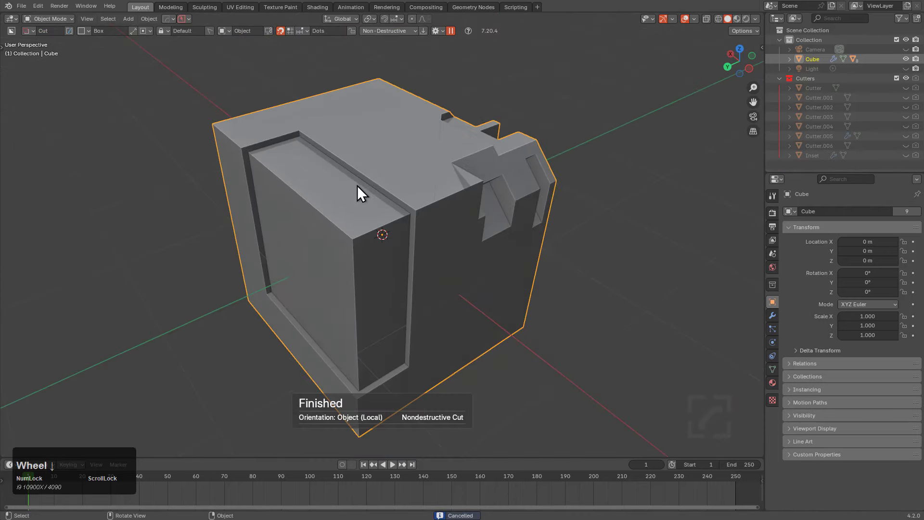
middle_click_drag(359, 192, 371, 200)
left_click_drag(367, 153, 326, 272)
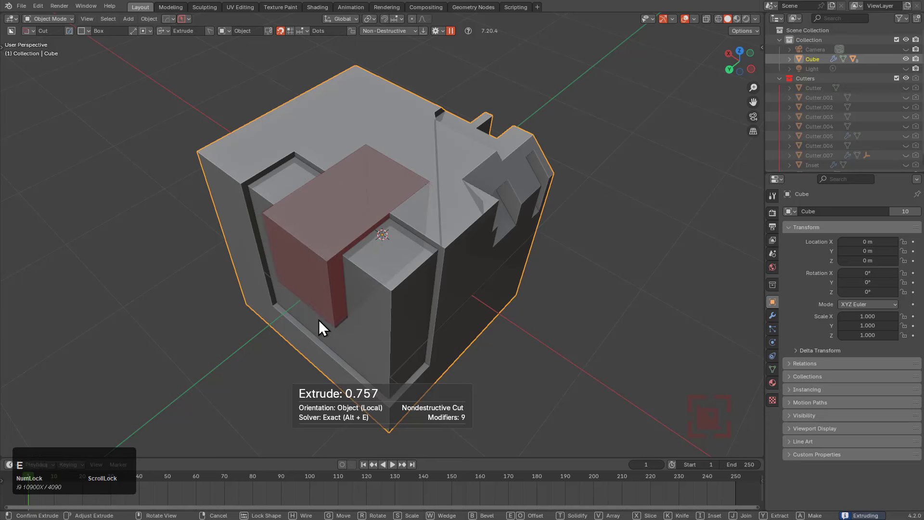
key("e")
key("i")
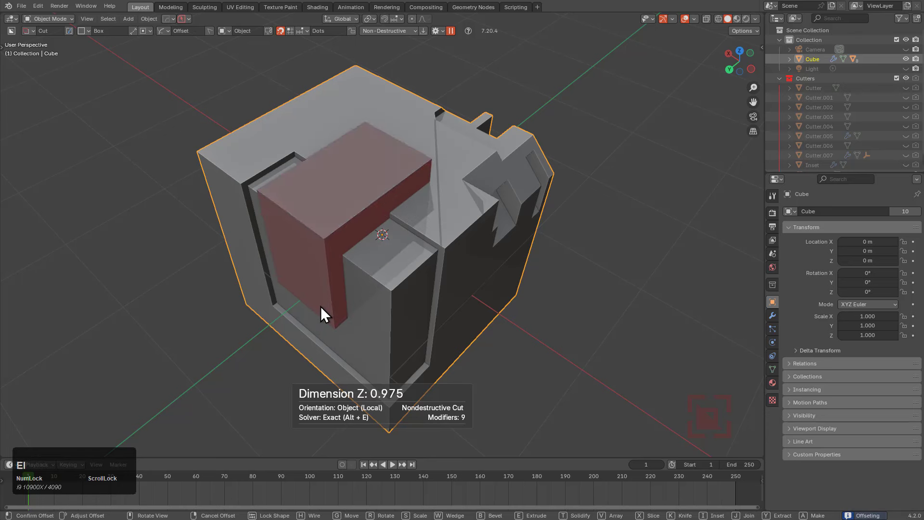
key("t")
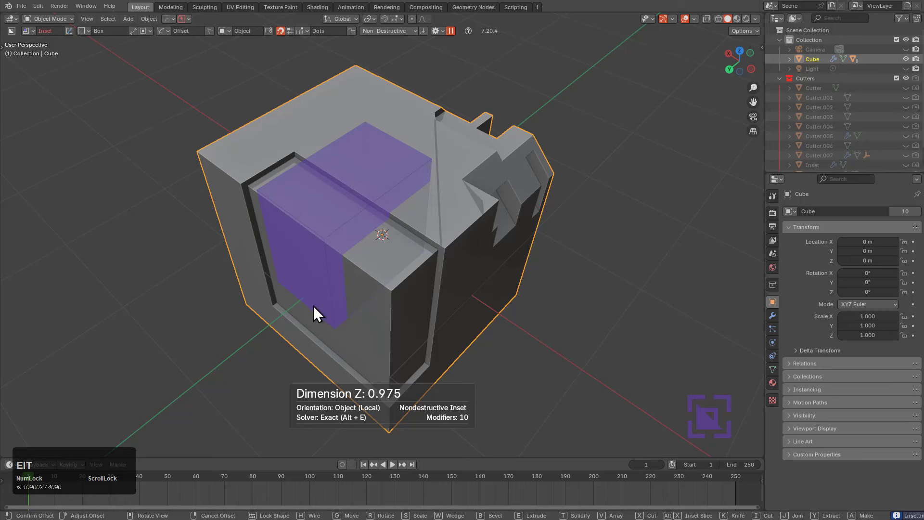
right_click(312, 280)
right_click(331, 263)
Apply the cube's modifiers with Smart Apply
middle_click_drag(371, 261, 376, 226)
key("q")
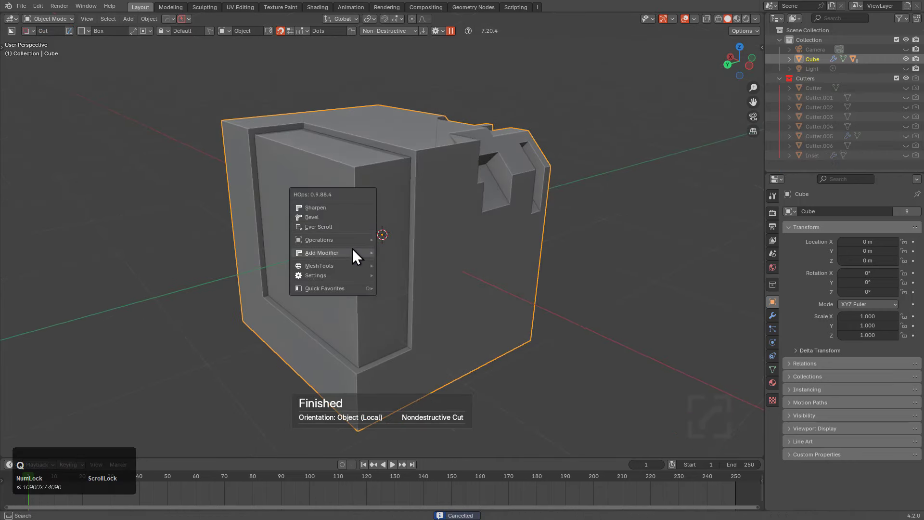
left_click(356, 240)
left_click(406, 331)
Try moving the vertex at the raised panel's top corner in Edit Mode, and undo the move
key("Tab")
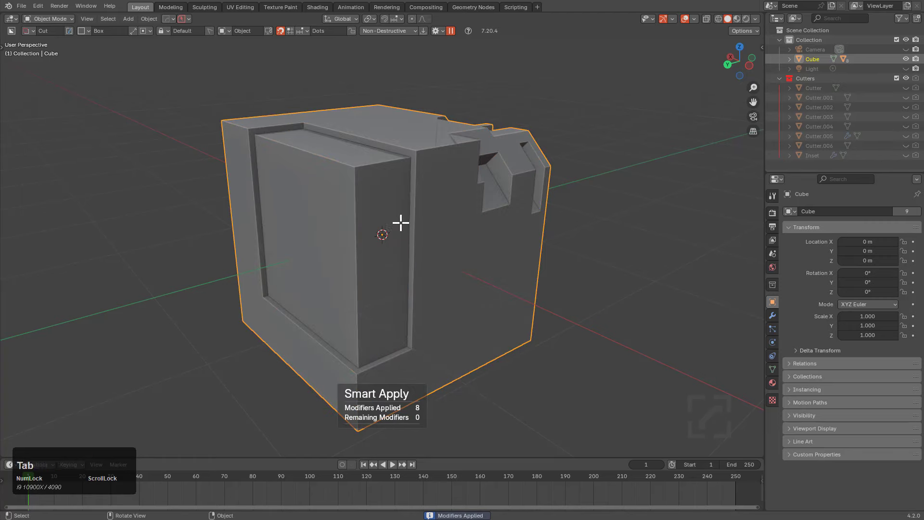
scroll(400, 221, "up", 5)
key("1")
key("alt+z")
left_click(445, 262)
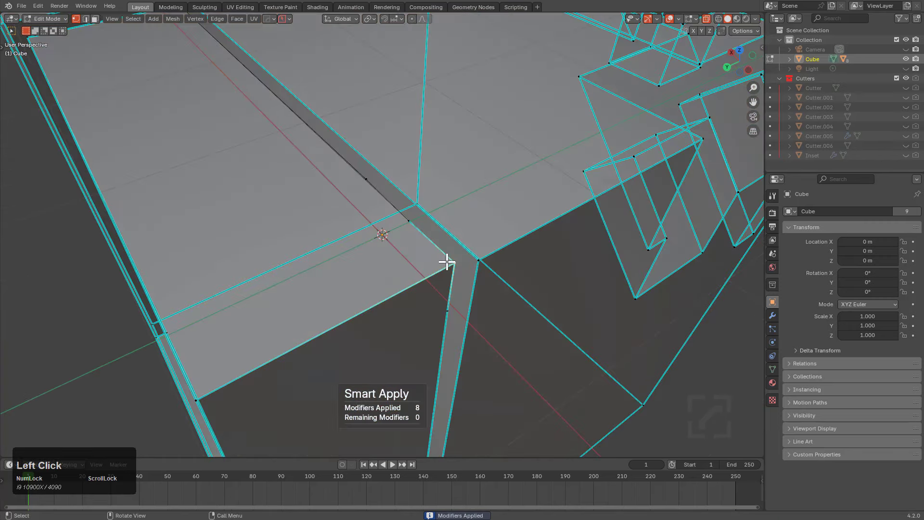
key("g")
left_click(409, 285)
key("ctrl+z")
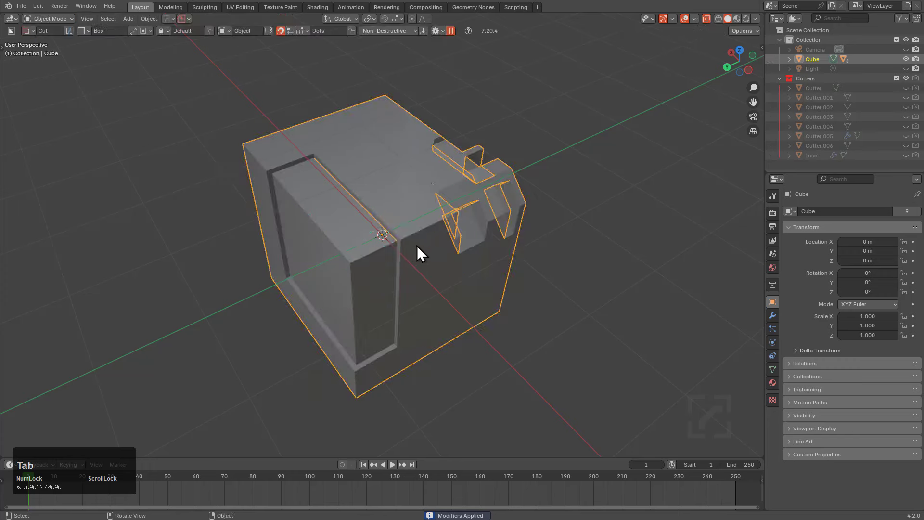
Run Clean Mesh on the cube's geometry
key("q")
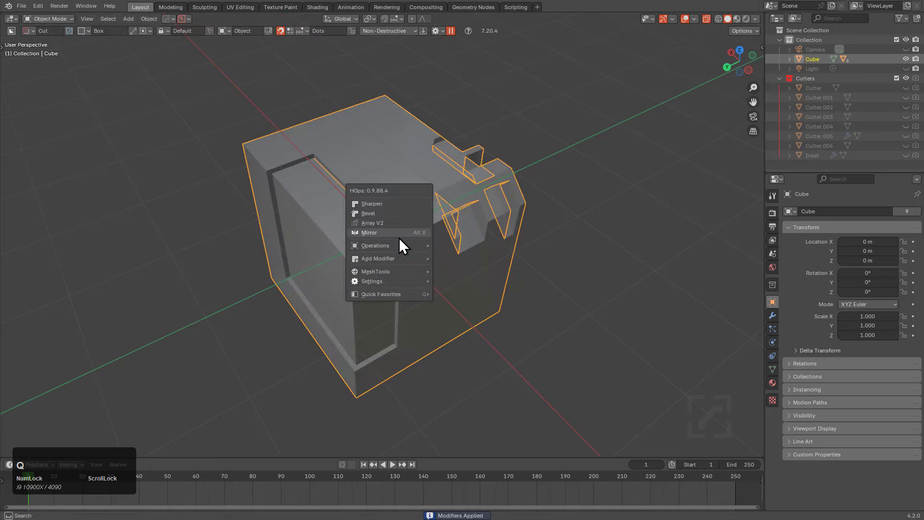
left_click(415, 245)
left_click(466, 324)
Merge the stray vertices on the panel groove's inner edges into the panel's top corner vertex using At Last
key("Tab")
scroll(385, 231, "up", 4)
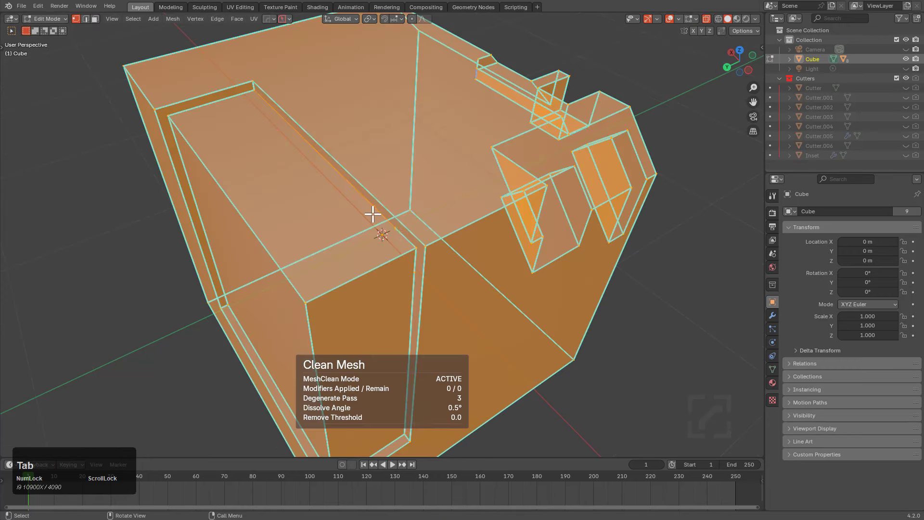
left_click(409, 243)
key("g")
right_click(385, 239)
left_click(371, 215)
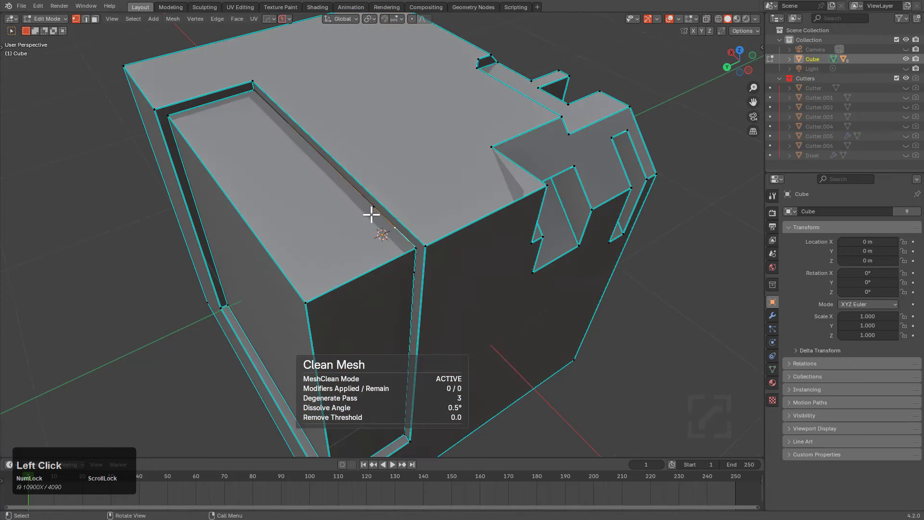
middle_click_drag(367, 208, 258, 145)
key("alt+z")
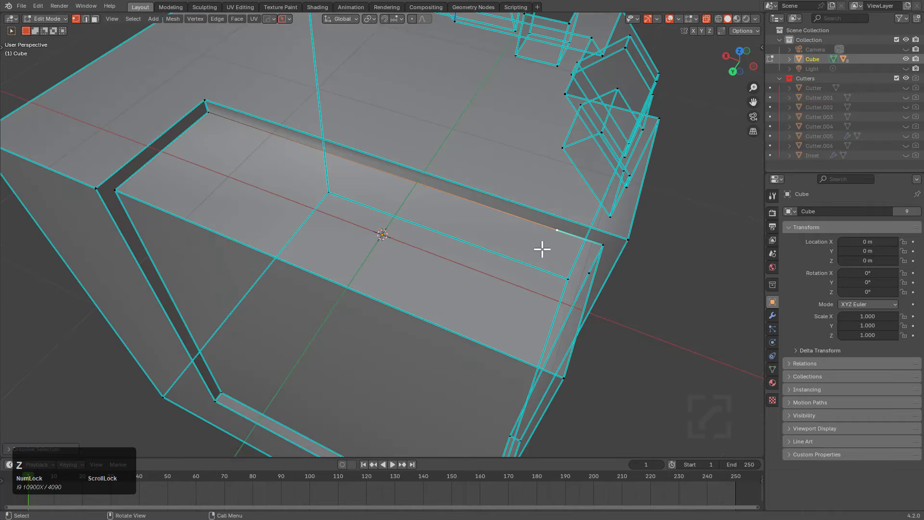
right_click(534, 256)
middle_click_drag(534, 256, 490, 240)
left_click(409, 212, "shift")
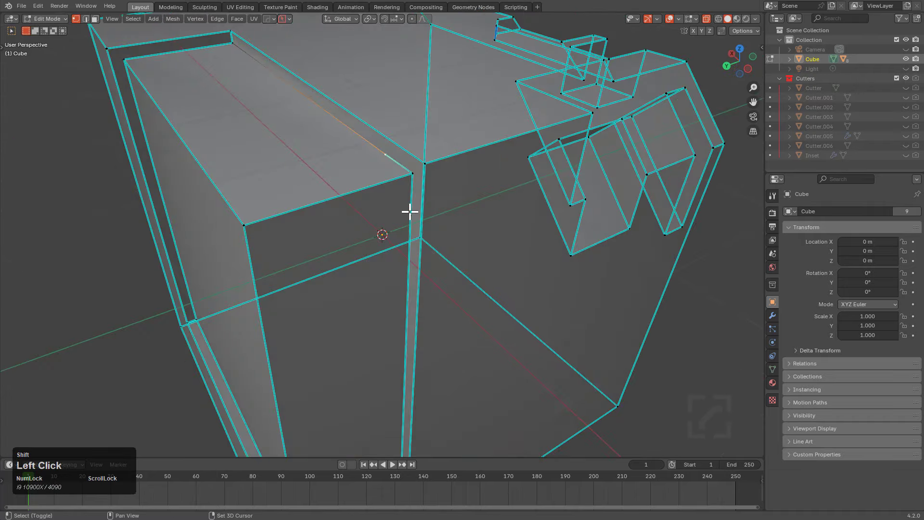
key("m")
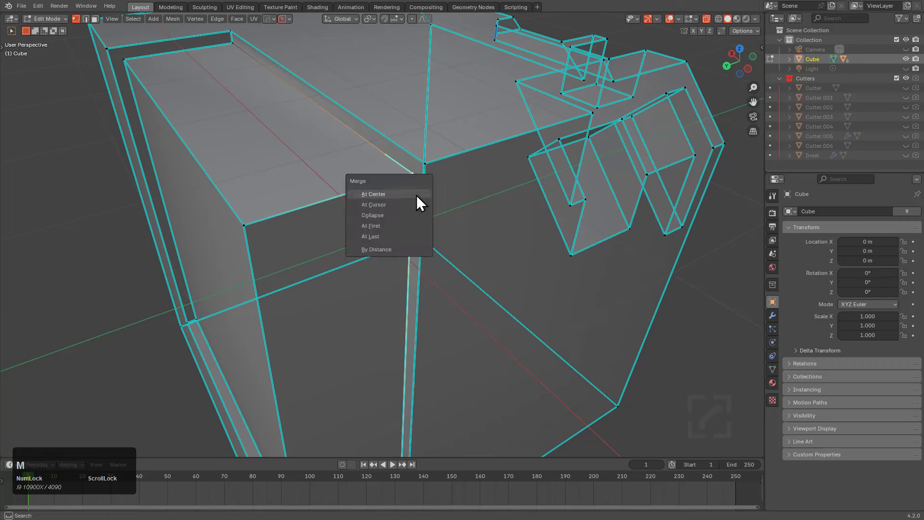
left_click(391, 239)
key("alt+z")
scroll(416, 218, "down", 2)
key("Tab")
Run the HardOps Sharpen operation on the cube
key("q")
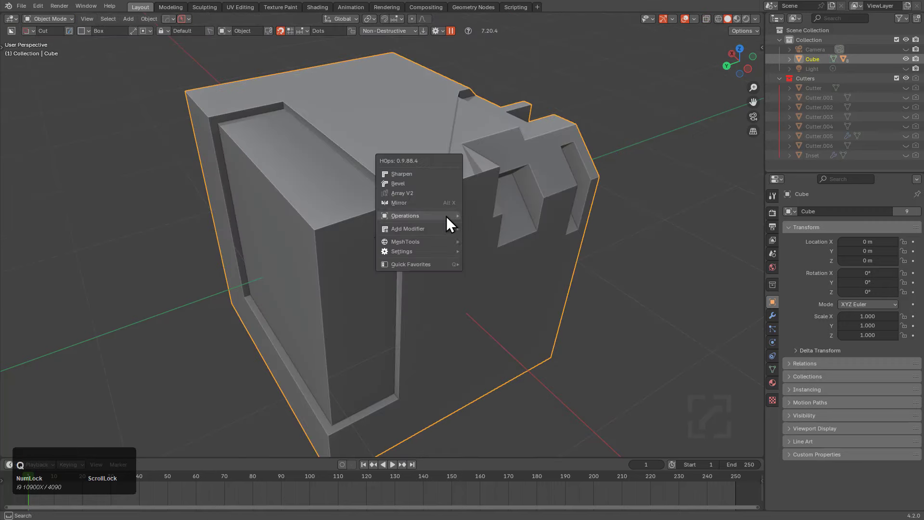
left_click(420, 173, "shift")
left_click(420, 173)
Examine the cube's mesh around the panel groove in Edit Mode, with and without X-ray
key("alt+z")
mouse_move(456, 236)
middle_mouse_down()
mouse_move(374, 242)
mouse_move(437, 211)
mouse_move(436, 281)
mouse_move(436, 173)
mouse_move(427, 231)
mouse_move(469, 243)
mouse_move(366, 209)
mouse_move(369, 248)
mouse_move(396, 187)
mouse_move(398, 238)
mouse_move(403, 150)
middle_mouse_up()
key("Tab")
scroll(435, 174, "up", 5)
key("alt+z")
scroll(366, 209, "down", 4)
scroll(369, 247, "down", 2)
key("Tab")
scroll(402, 150, "down", 2)
Try a box inset spanning the raised panel's groove and the cube's adjoining top corner, with its shape locked
left_click_drag(402, 149, 380, 272)
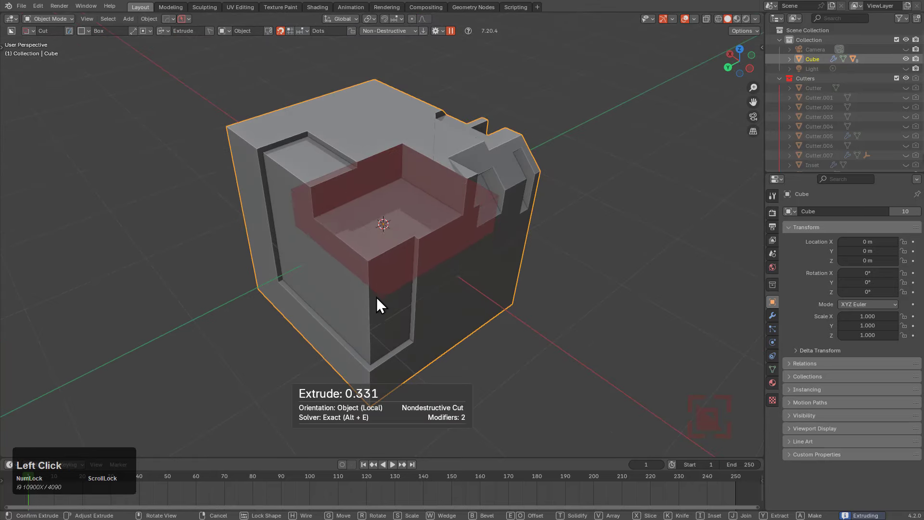
left_click_drag(379, 322, 379, 327)
key("i")
key("Tab")
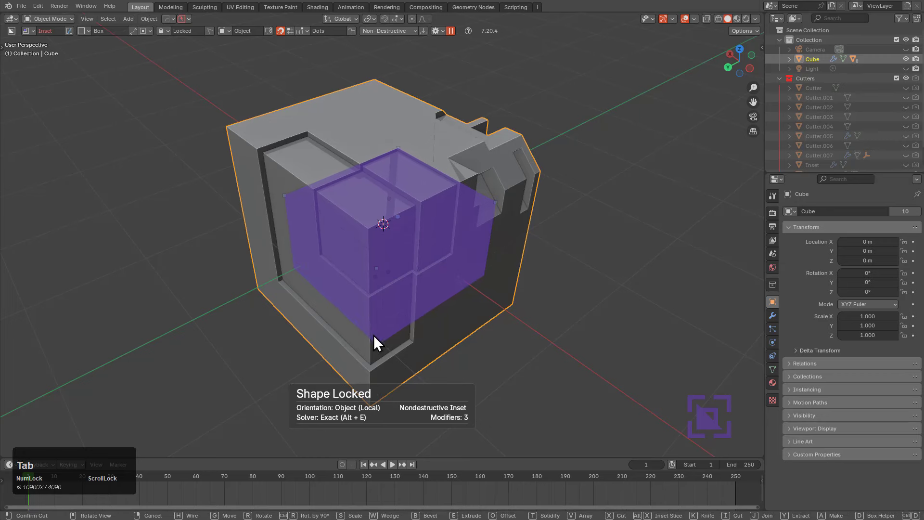
middle_click_drag(449, 271, 416, 271)
scroll(416, 271, "up", 3)
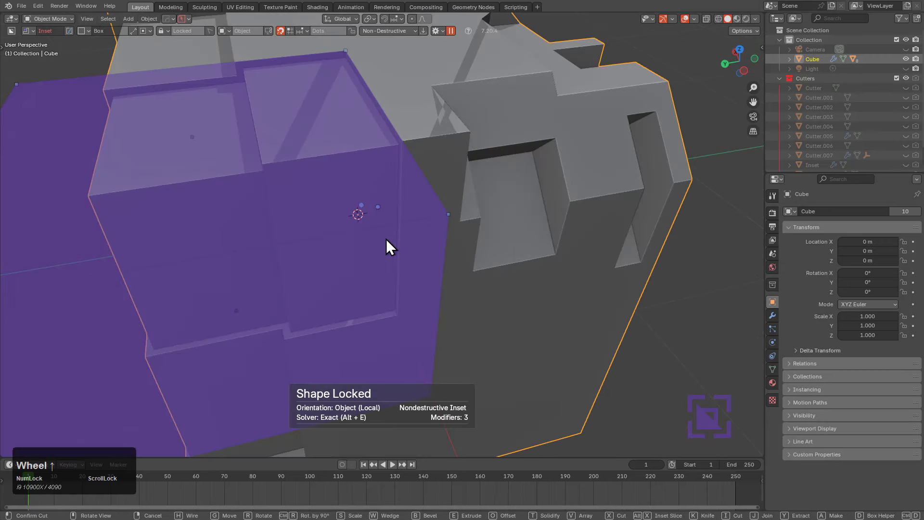
scroll(382, 278, "down", 3)
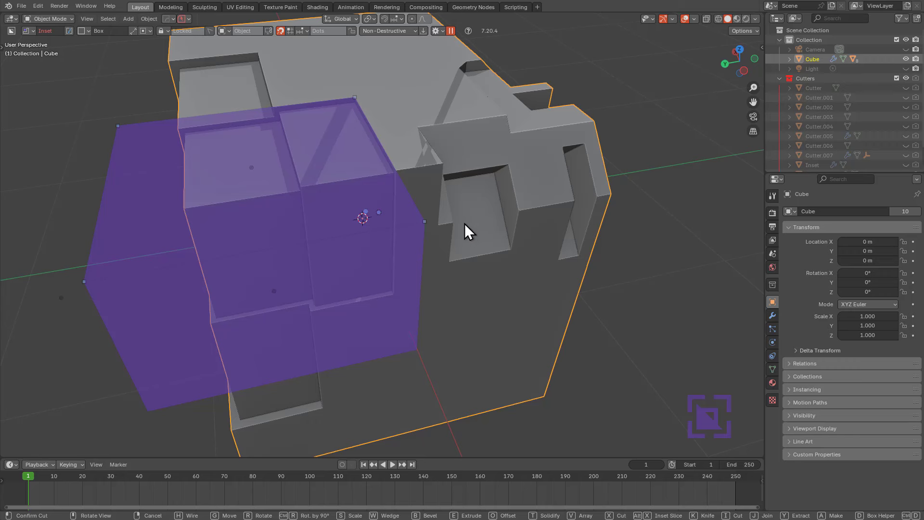
right_click(476, 198)
Enable Alternate Extrude in the cutting tool's input settings
left_click(435, 30)
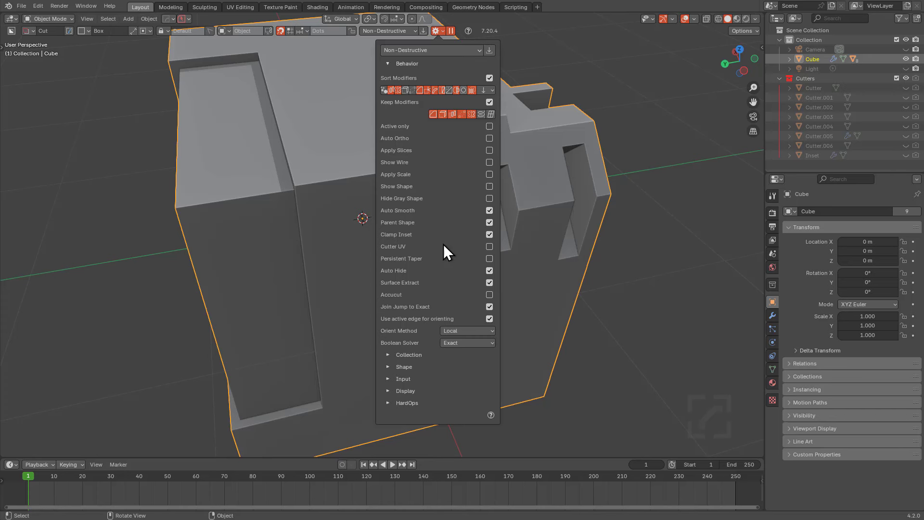
left_click(415, 64)
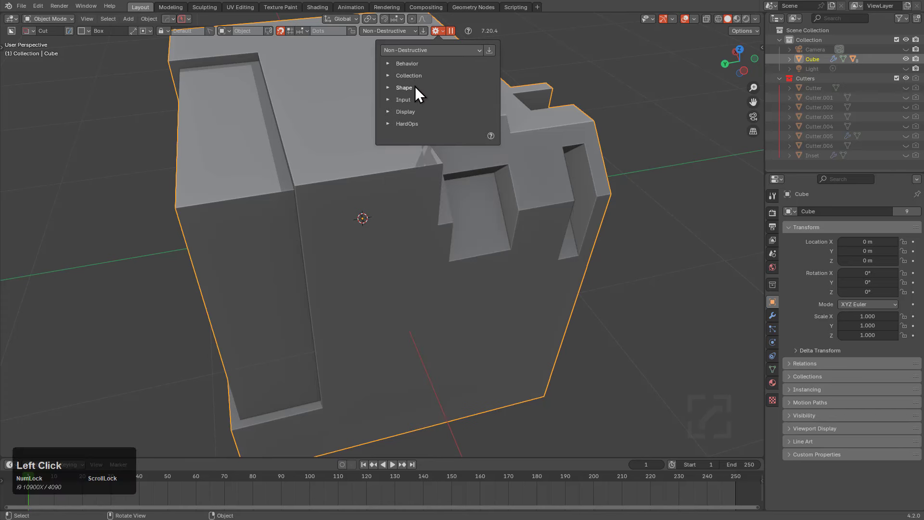
left_click(403, 99)
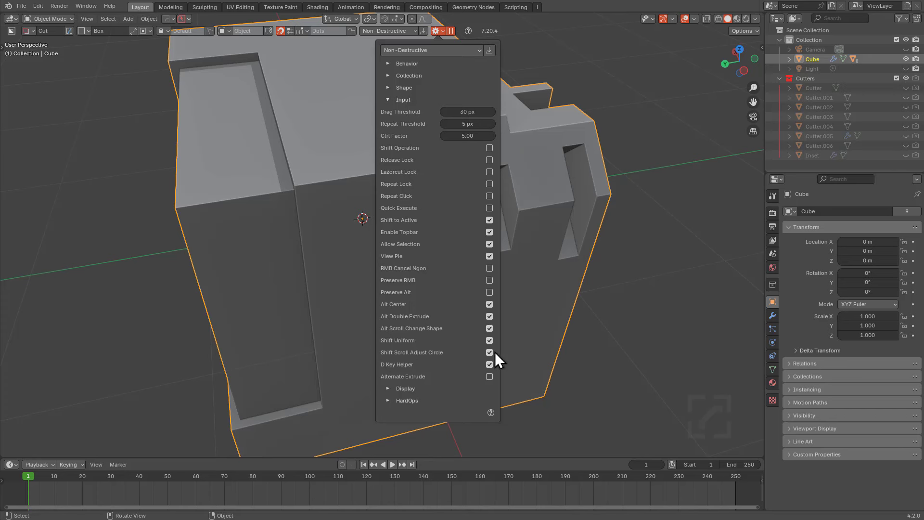
left_click(489, 377)
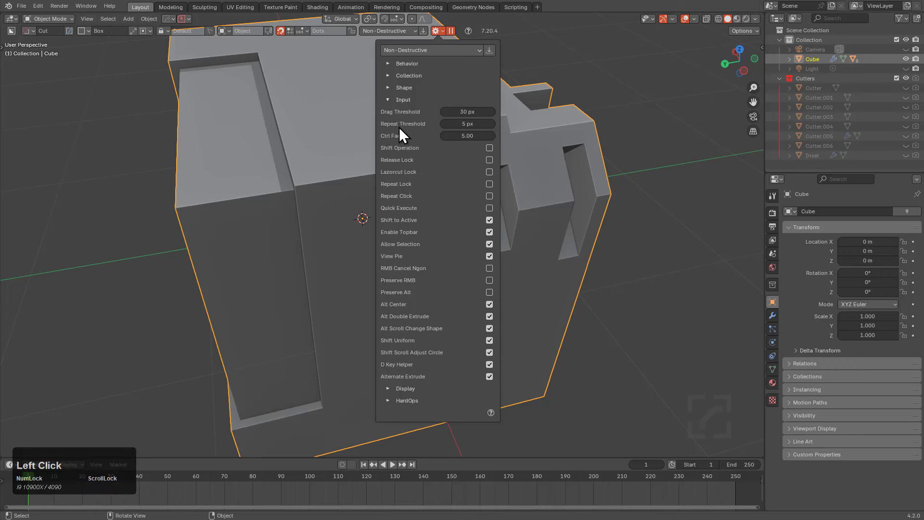
left_click(398, 99)
scroll(315, 176, "down", 3)
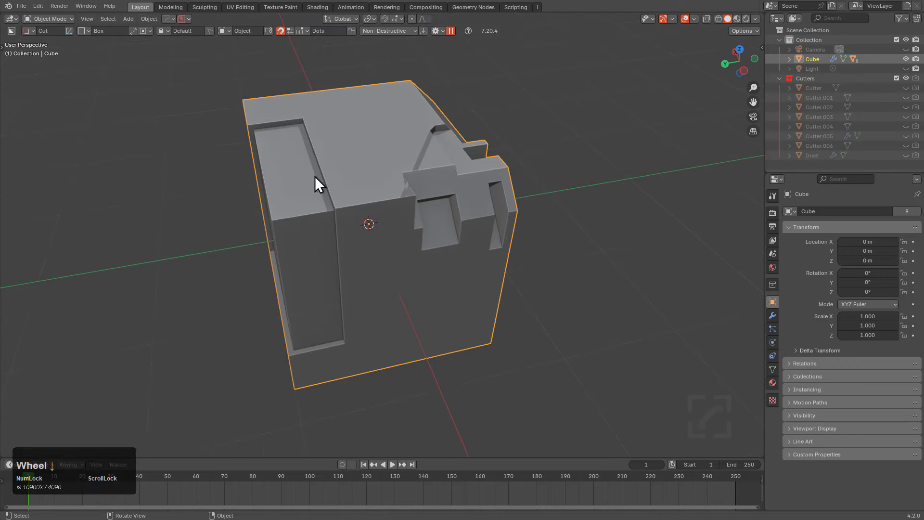
middle_click_drag(331, 190, 204, 97)
left_click_drag(177, 80, 650, 364)
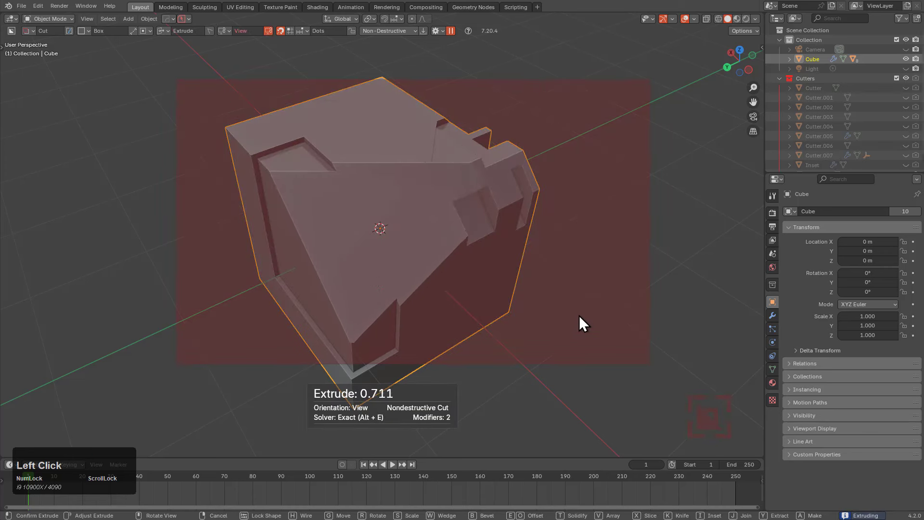
right_click(626, 302)
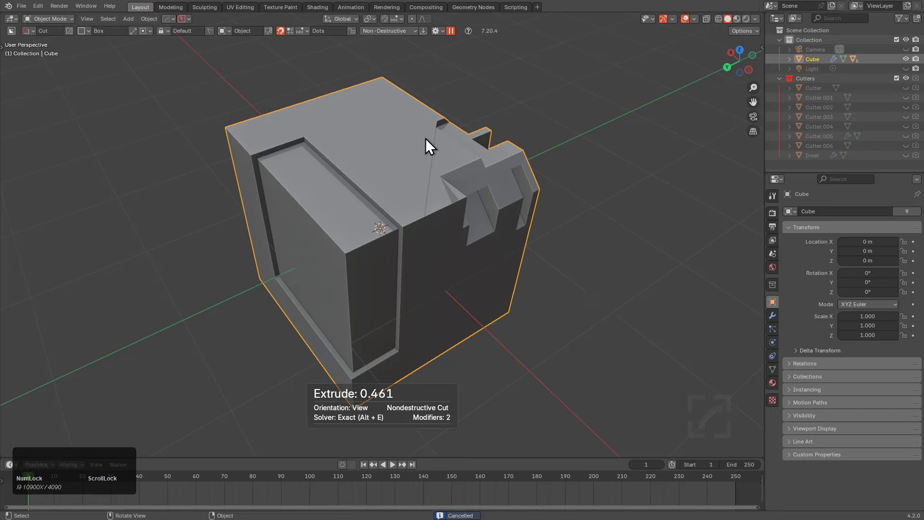
Cut a box inset from the cube's top face beside the panel, extruded about 0.84 with a solidify thickness of about -0.06
left_click_drag(426, 140, 457, 243)
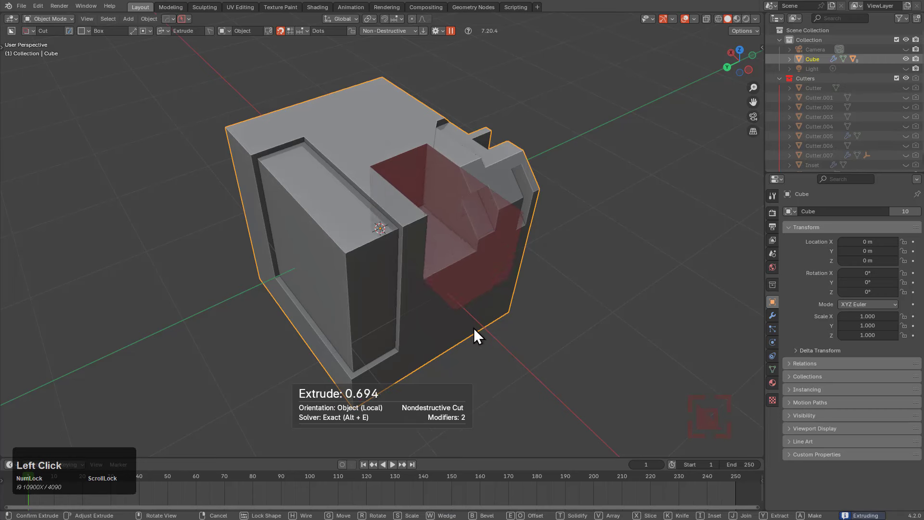
key("i")
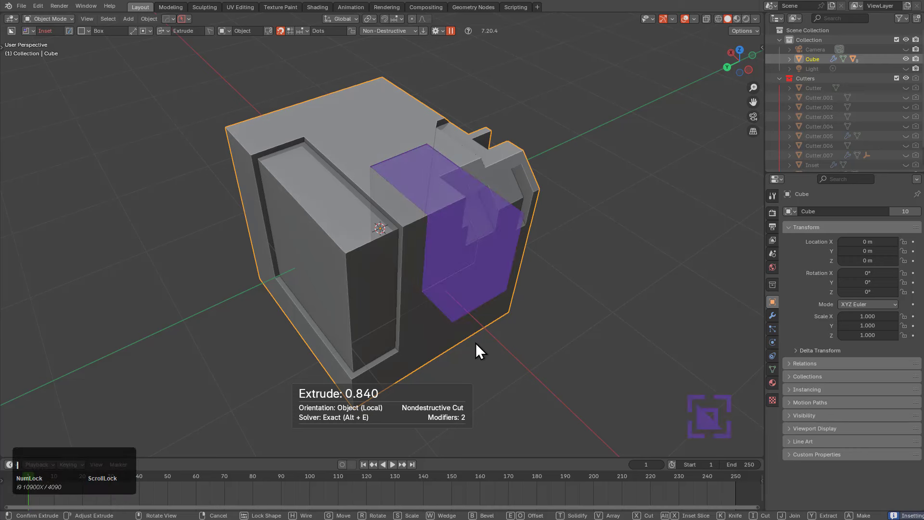
key("t")
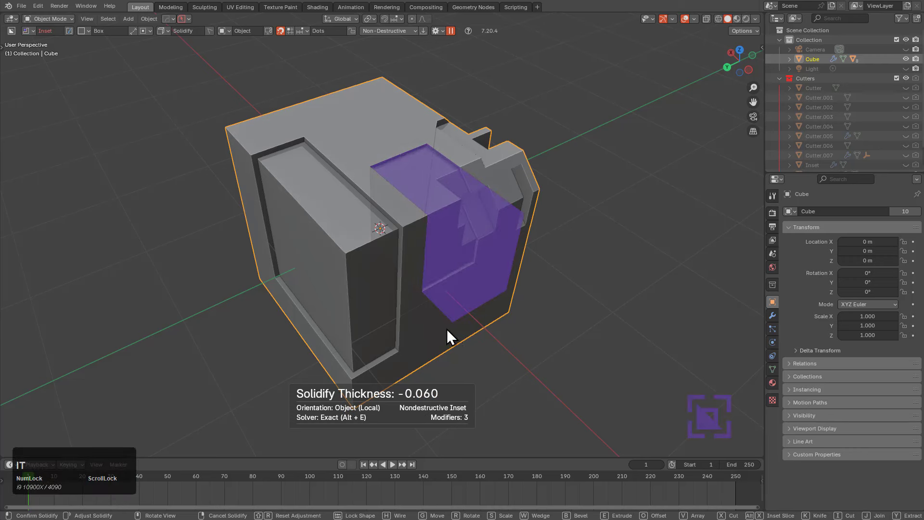
left_click(432, 316)
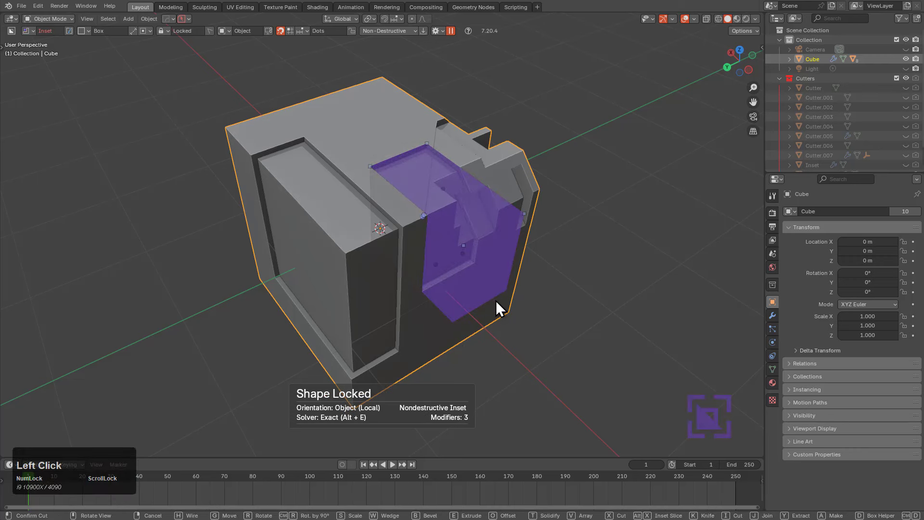
mouse_move(496, 301)
middle_mouse_down()
mouse_move(486, 260)
mouse_move(497, 266)
mouse_move(484, 264)
middle_mouse_up()
scroll(478, 282, "up", 3)
key("space")
Try a box inset about 1.018 by 0.584 across the cube's vertical edge below the existing cuts, extruded about 0.26, with its shape locked
left_click_drag(470, 236, 583, 273)
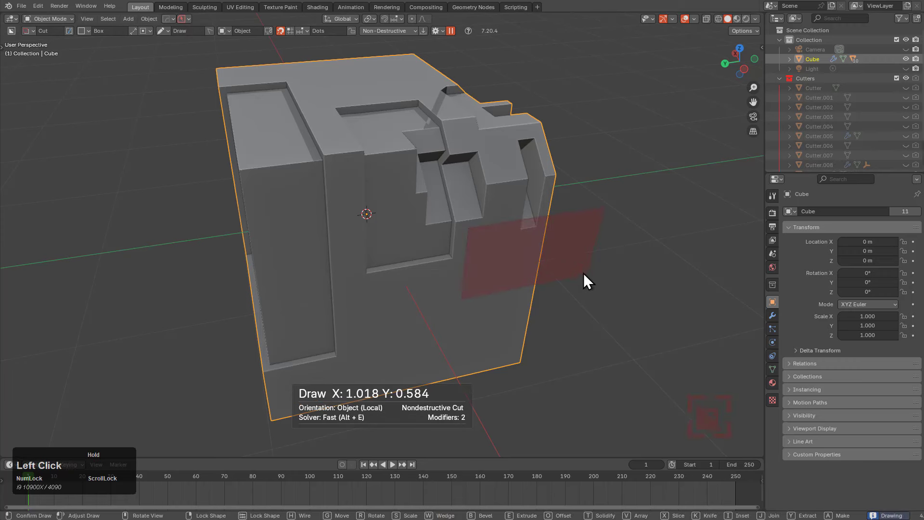
key("i")
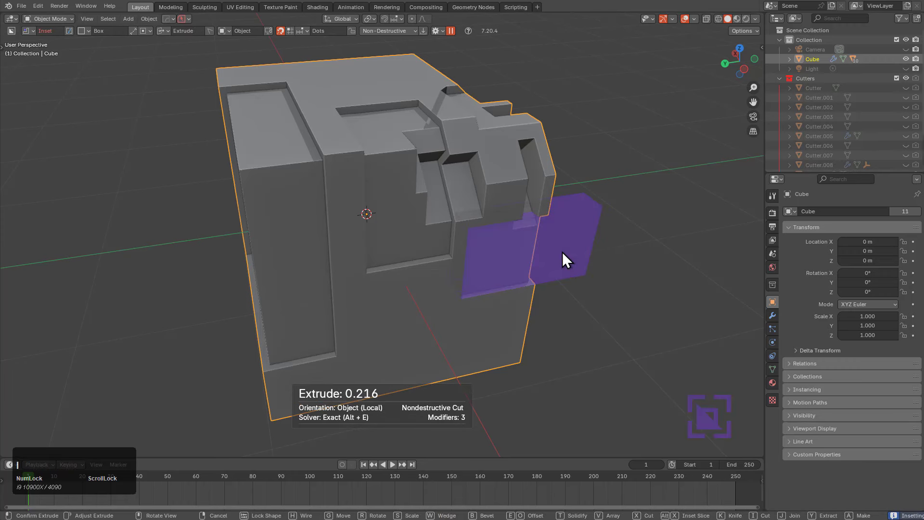
middle_click_drag(558, 265, 476, 262)
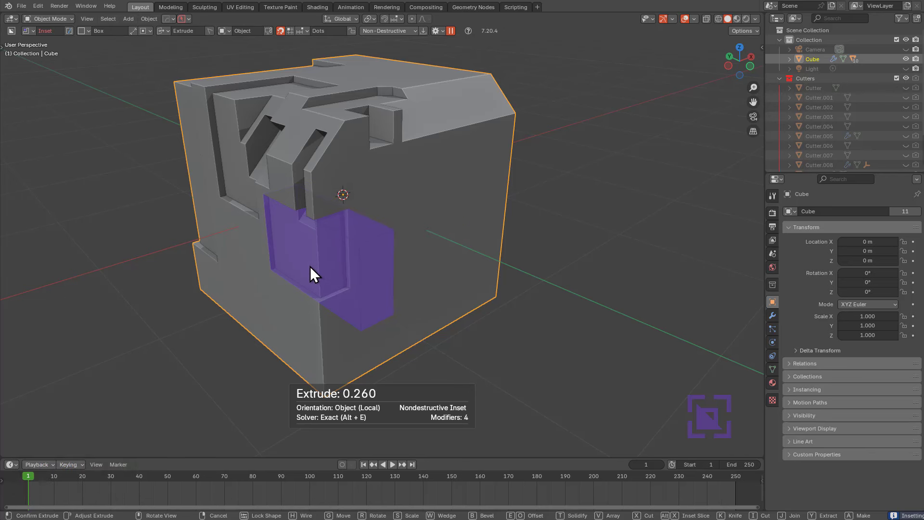
key("Tab")
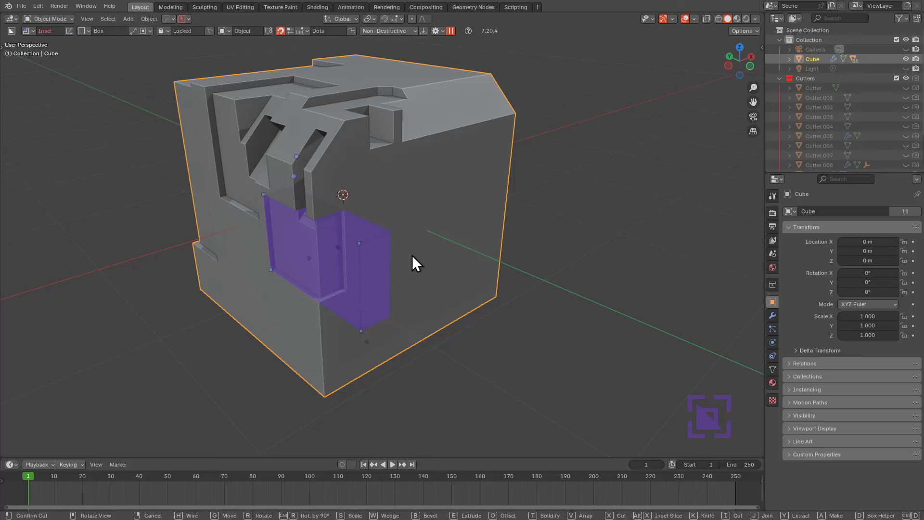
middle_click_drag(412, 255, 428, 256)
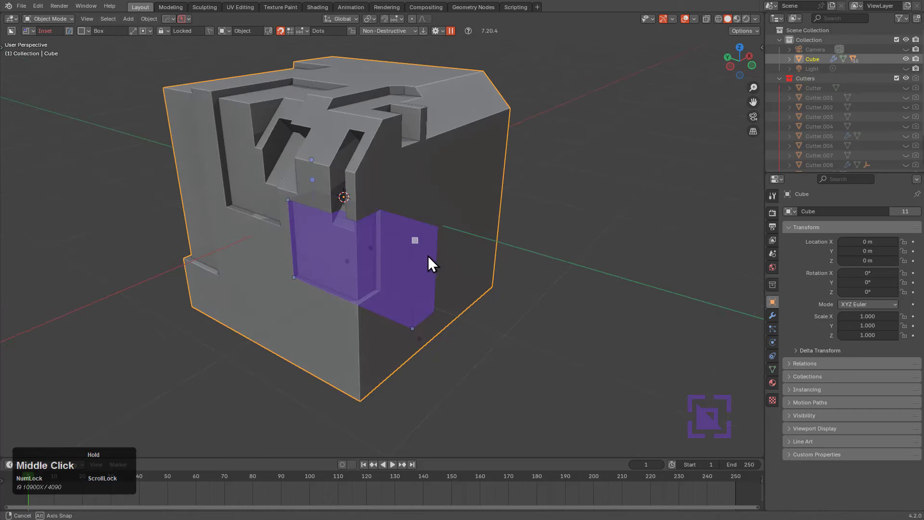
scroll(438, 255, "up", 6)
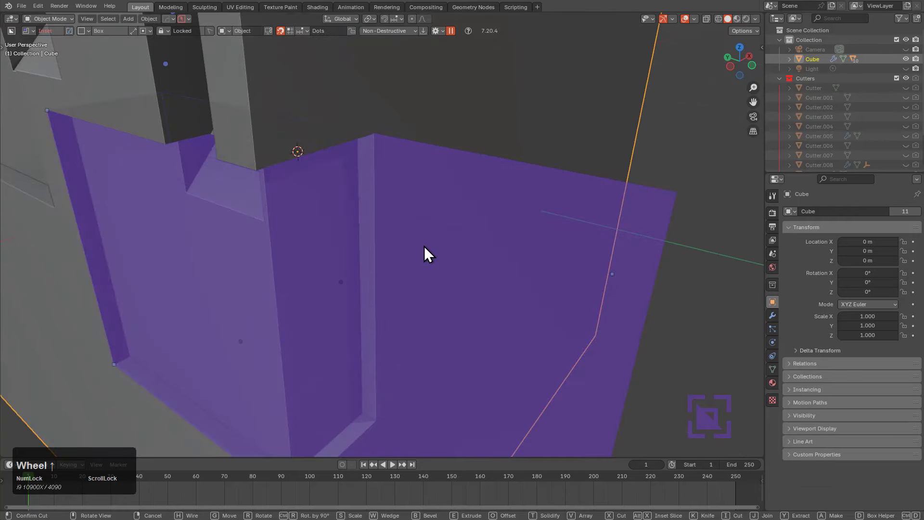
scroll(419, 246, "down", 5)
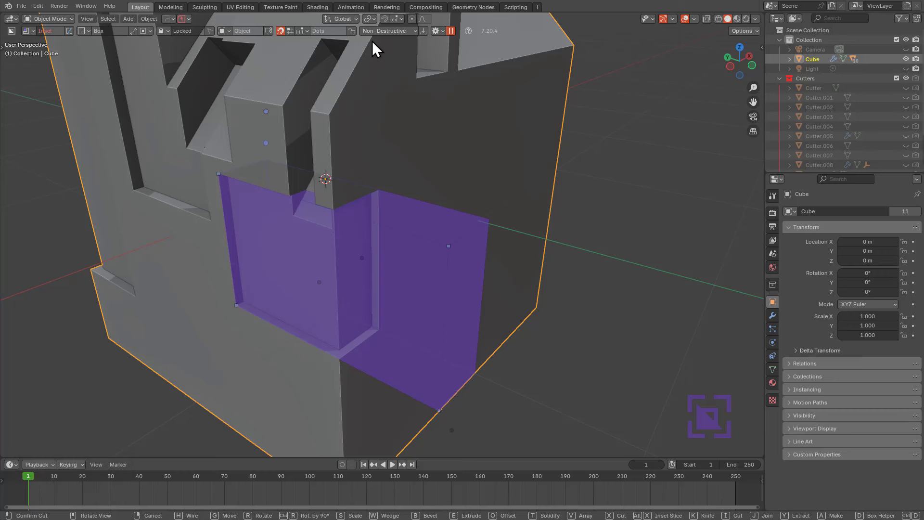
right_click(416, 84)
Examine the cutting tool's Behavior settings, including the Clamp Inset option
left_click(439, 30)
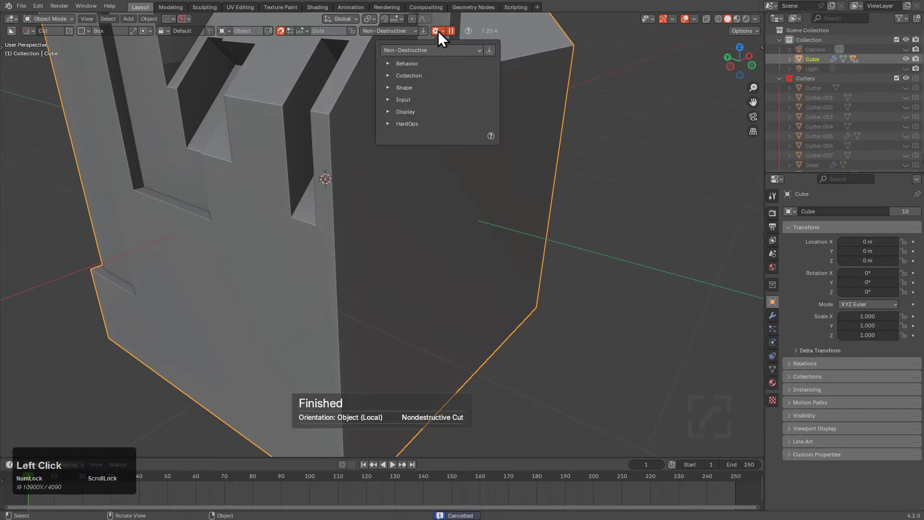
left_click(403, 65)
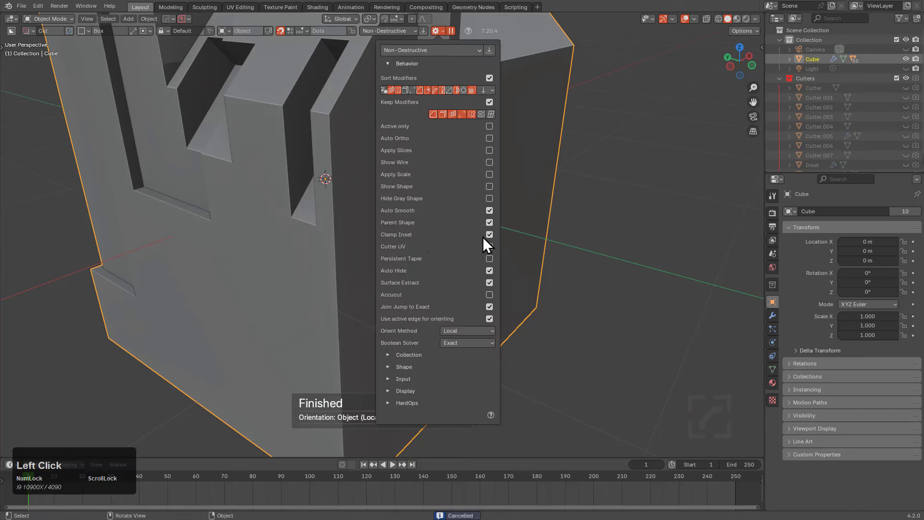
scroll(213, 140, "down", 3)
middle_click_drag(212, 140, 280, 190)
scroll(298, 184, "down", 2)
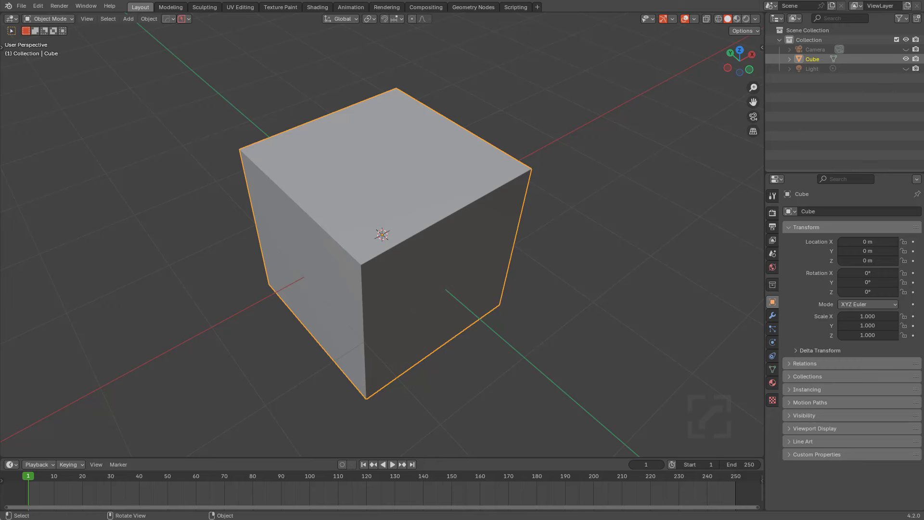
Scale the fresh cube by 2 along the X axis
middle_click_drag(404, 250, 358, 250)
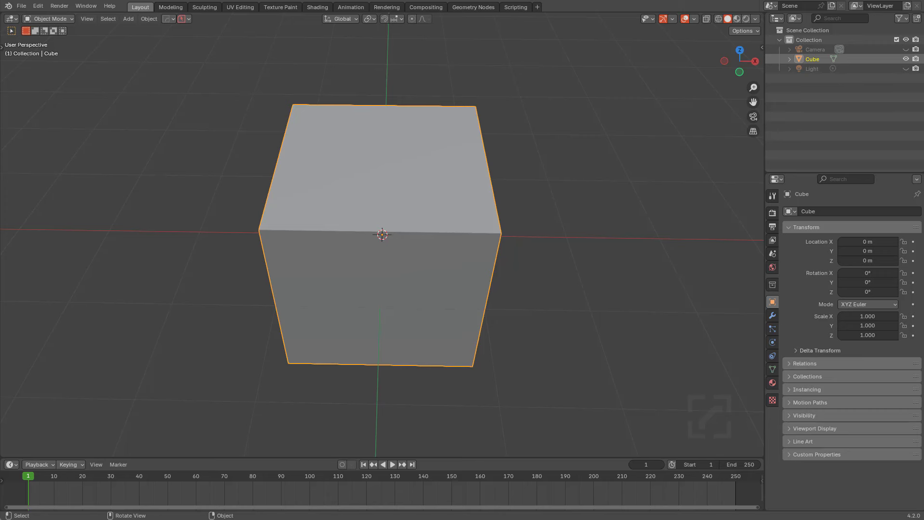
key("s")
key("x")
key("2")
key("Return")
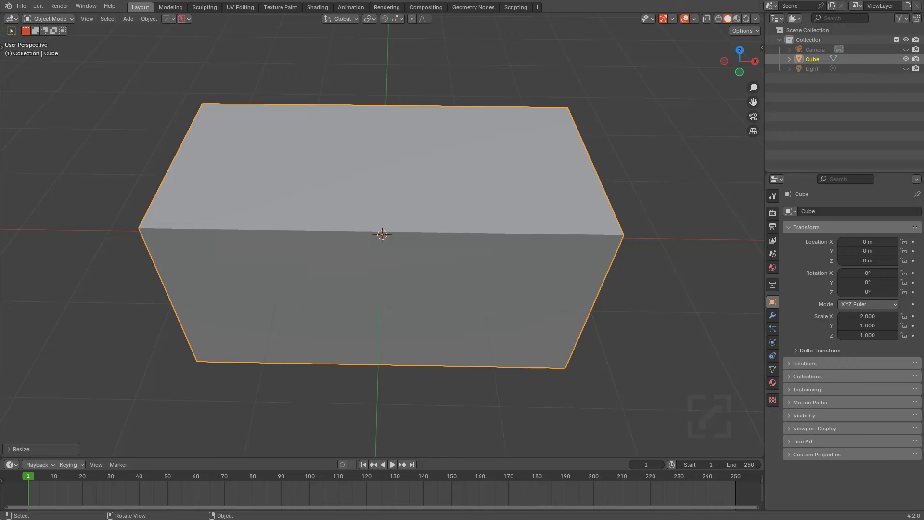
Leave the cube's scale unapplied and activate the BoxCutter tool
key("ctrl+a")
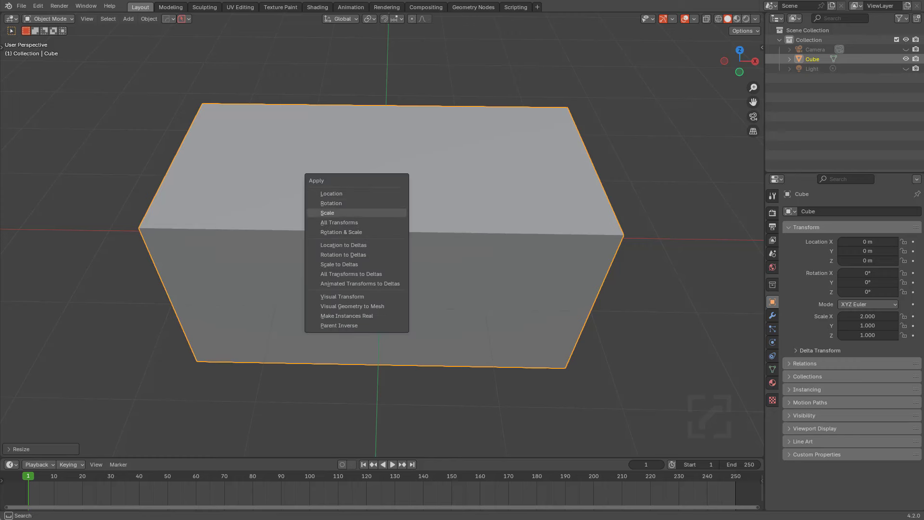
key("Escape")
middle_click_drag(337, 222, 407, 192)
scroll(393, 182, "down", 2)
key("alt+w")
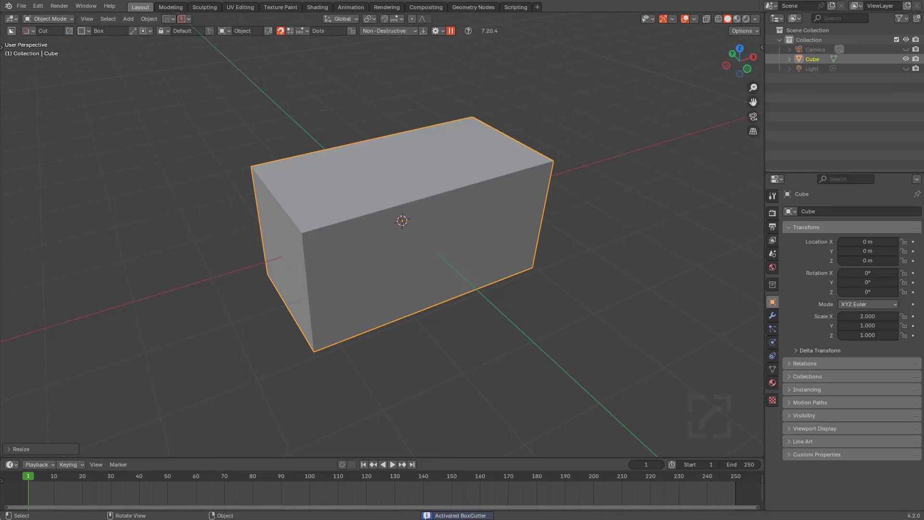
Draw a box inset over the stretched cube's front top corner, extruded about 1.05, with its shape locked
left_click_drag(389, 145, 274, 246)
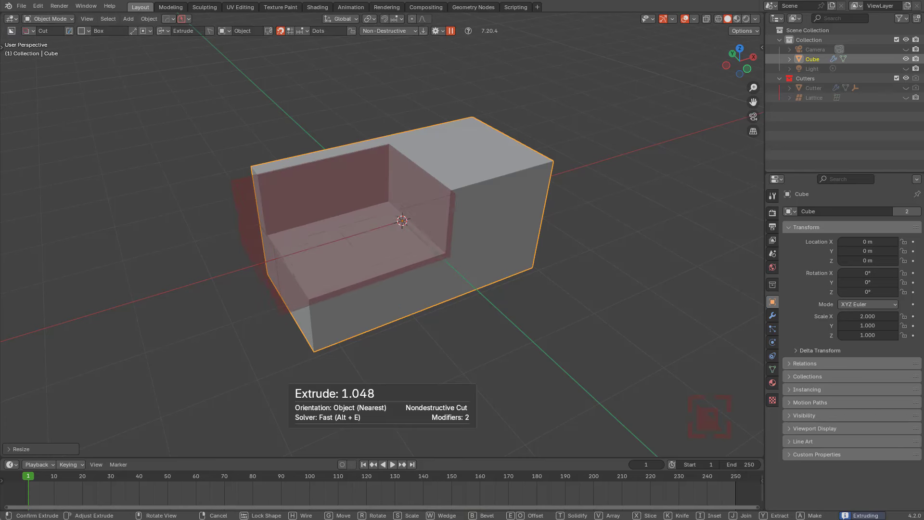
key("i")
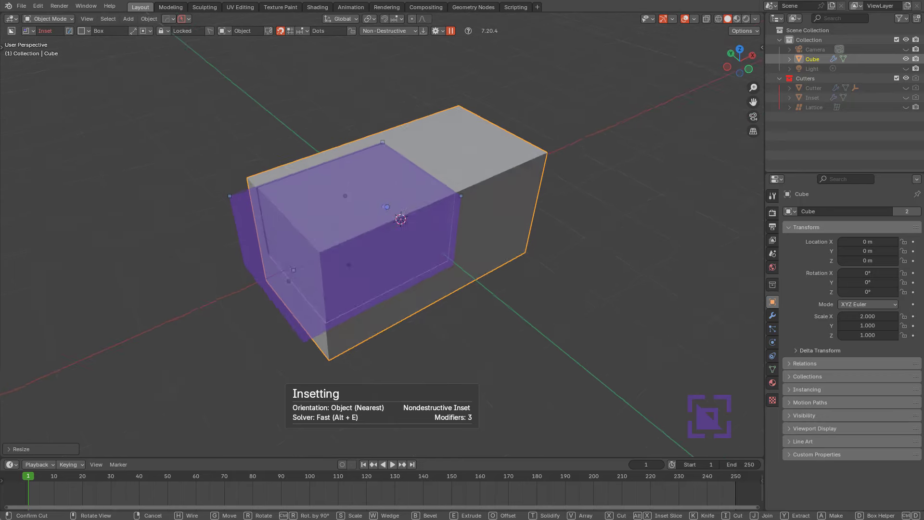
scroll(385, 203, "up", 3)
Add a contour bevel with a thickness of about 0.2 to the corner inset and complete the cut
key("b")
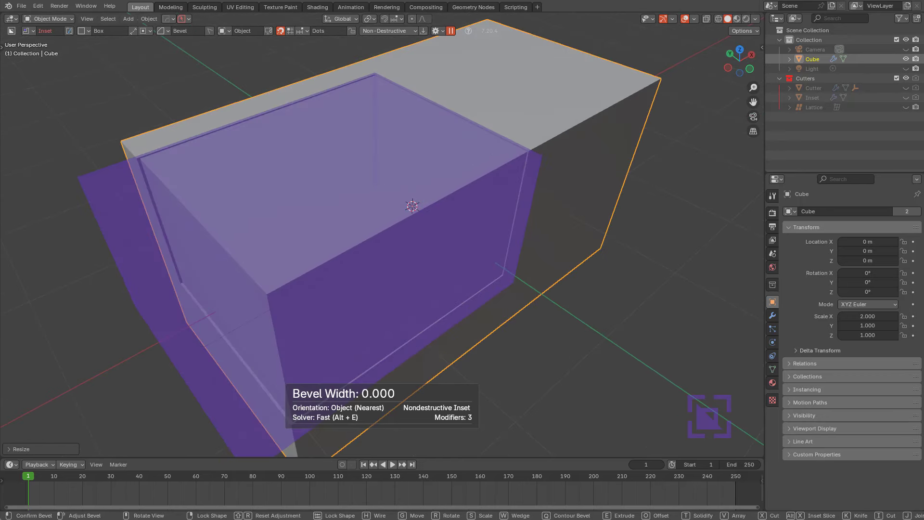
key("Tab")
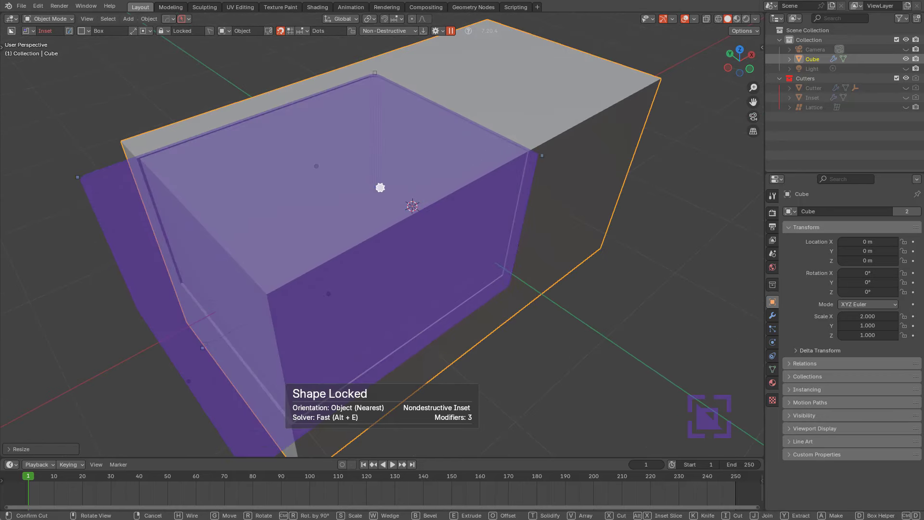
key("q")
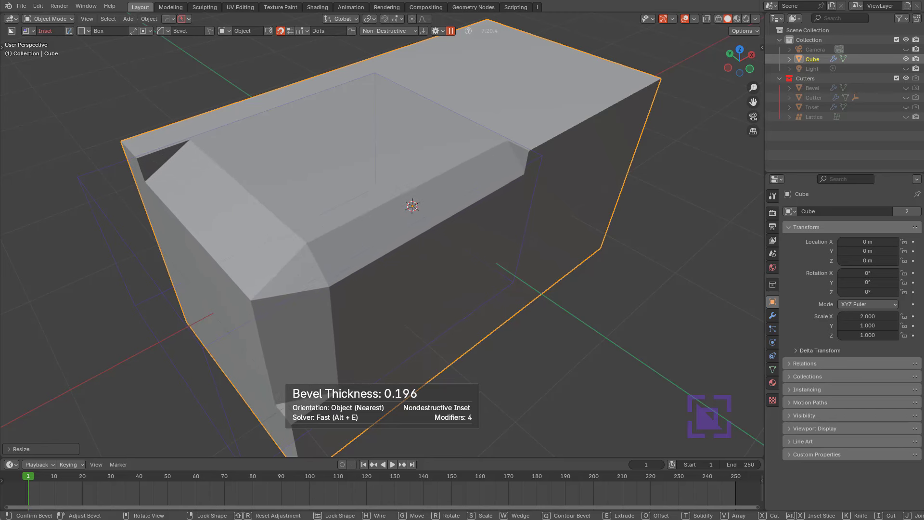
key("Tab")
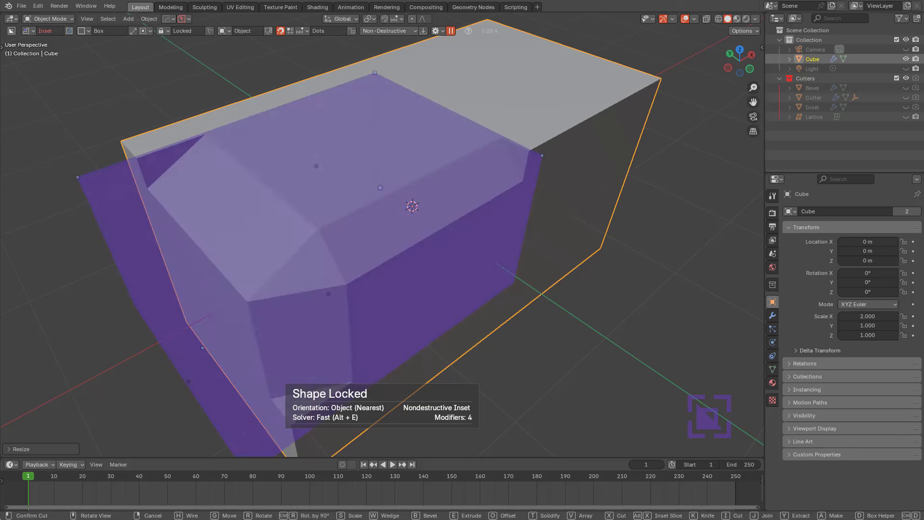
key("space")
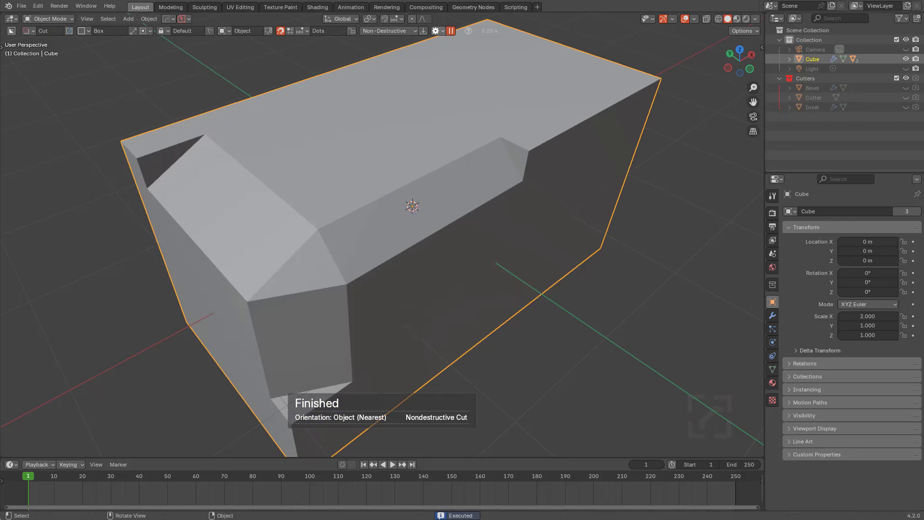
Undo the bevelled corner inset and review the cutting tool's Behavior settings
left_click(439, 31)
key("ctrl+z")
left_click(437, 31)
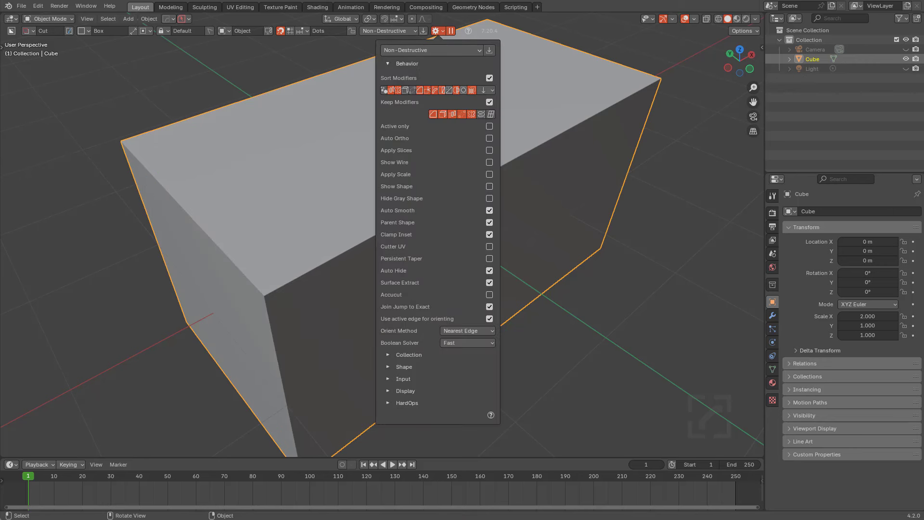
scroll(390, 236, "down", 2)
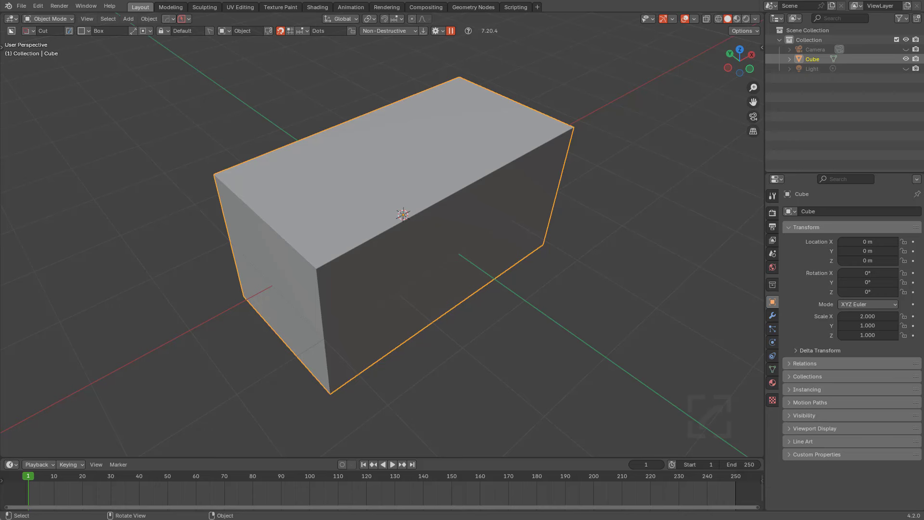
Draw a larger box inset over the block's front top corner, extruded about 1.5, with its shape locked
mouse_move(374, 129)
left_mouse_down()
mouse_move(309, 333)
mouse_move(315, 341)
left_mouse_up()
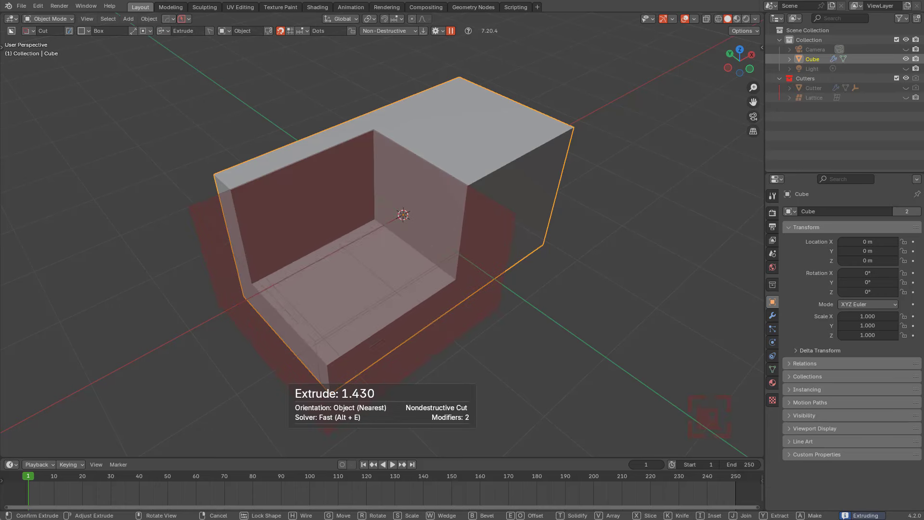
key("i")
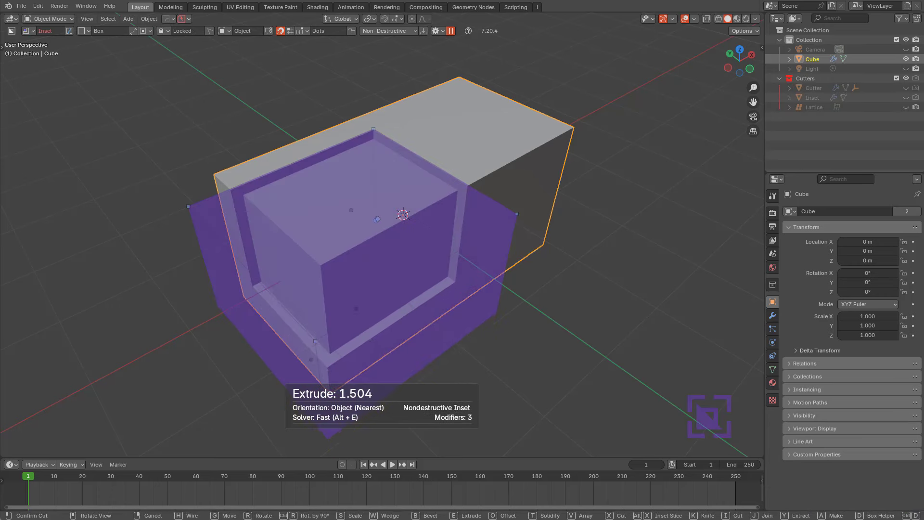
middle_click_drag(332, 315, 395, 312)
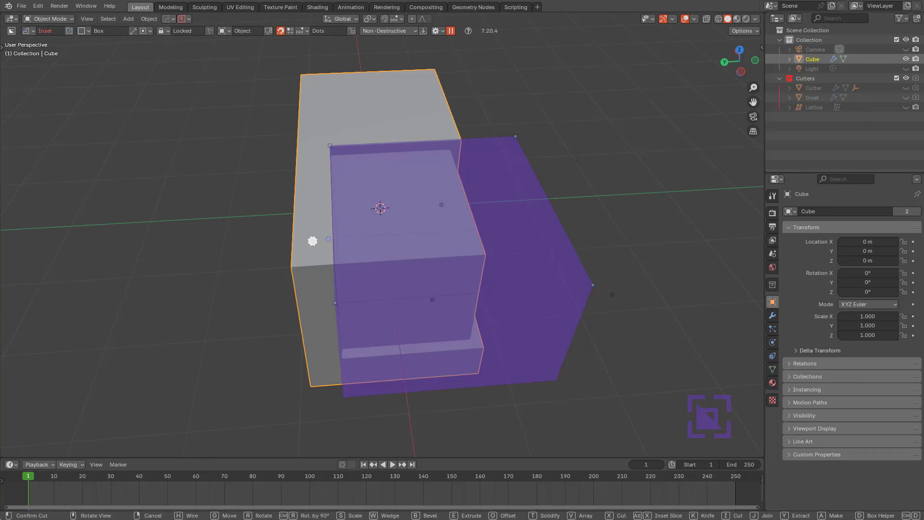
Round the inset's contour with a bevel of about 0.4 thickness and additional segments, with the shape locked
key("b")
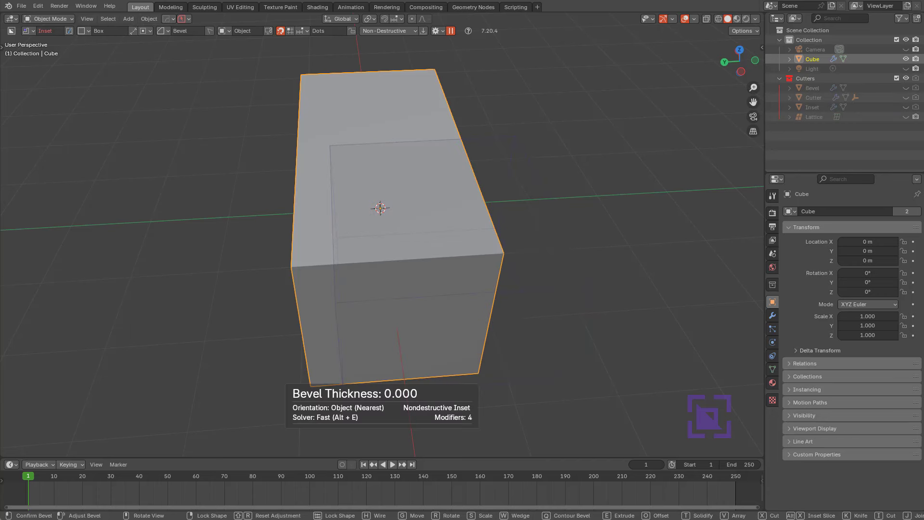
scroll(419, 249, "up", 5)
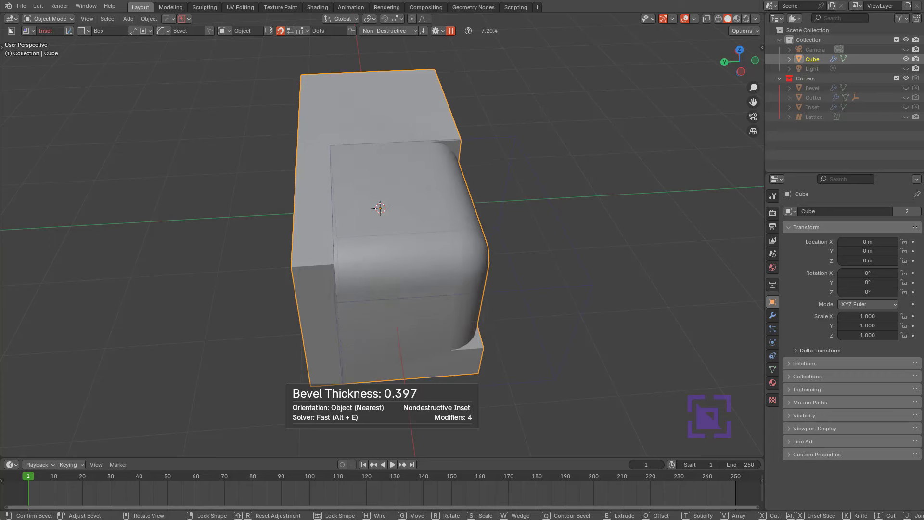
key("Tab")
Switch the inset cutter to wire display and scale it narrower along the block's length
middle_click_drag(313, 241, 418, 207)
key("h")
key("s")
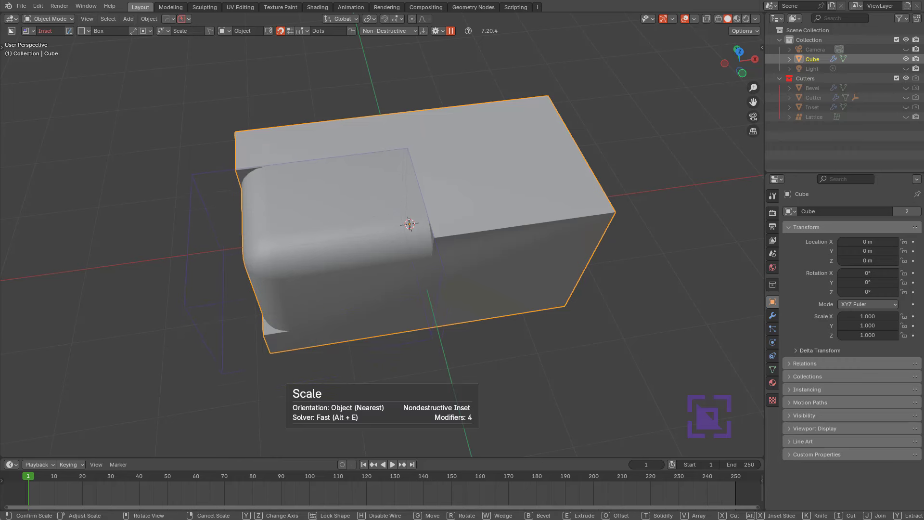
key("Tab")
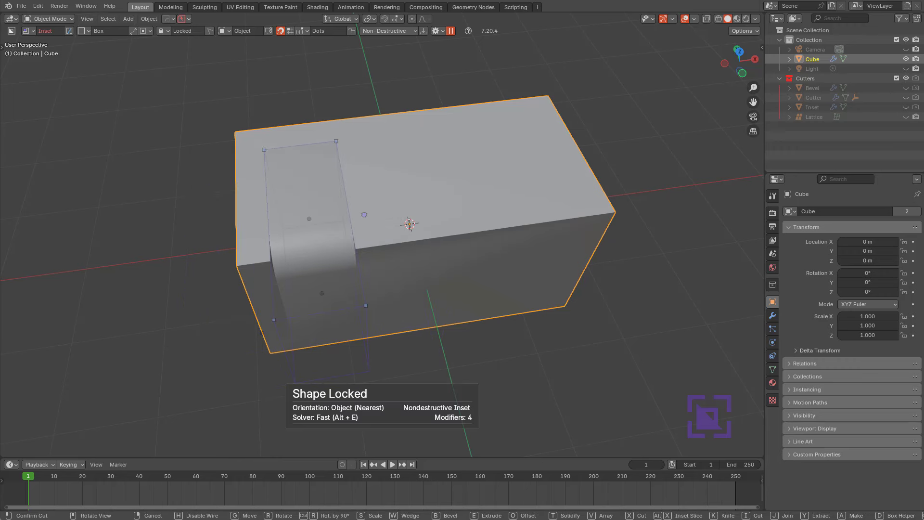
Shift the inset cutter past the block's end, scale it wider along the length, and execute the inset
key("g")
key("Tab")
middle_click_drag(337, 231, 364, 222)
key("s")
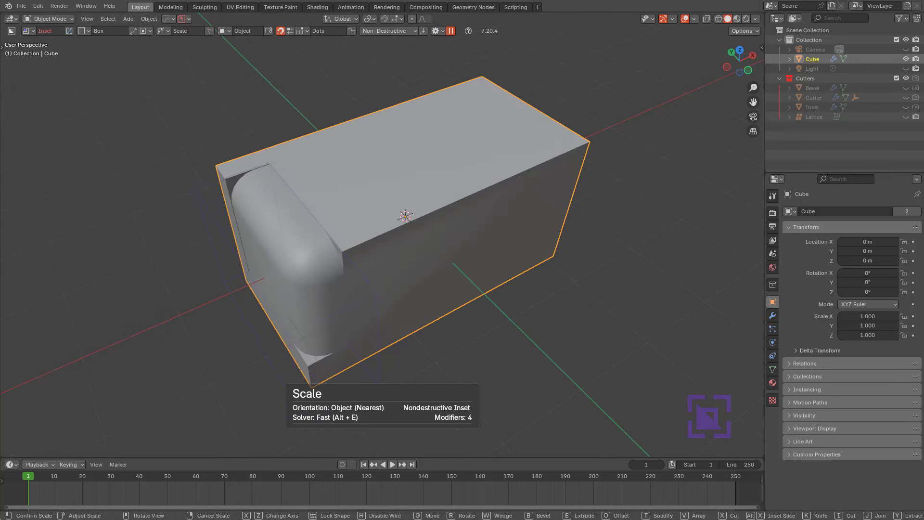
key("Tab")
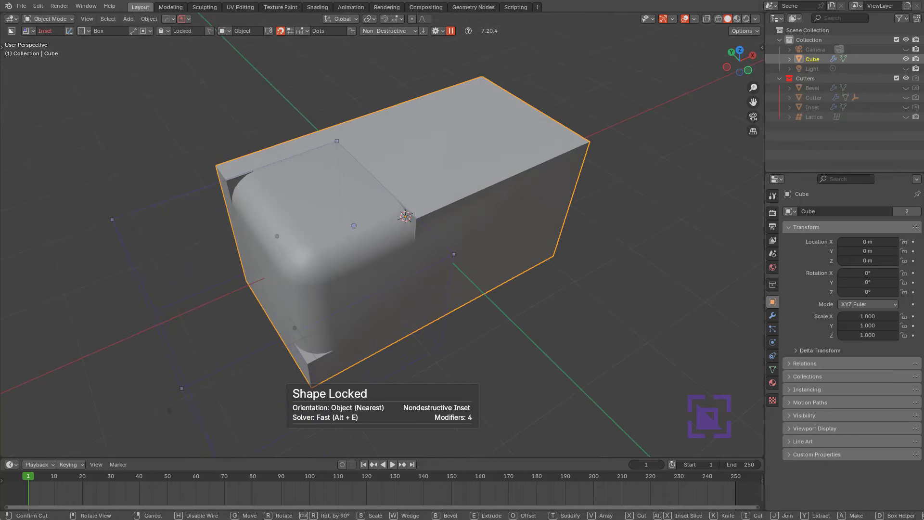
key("space")
Mirror the inset across the block's X axis in Modifier mode and add a Weighted Normal modifier with Keep Sharp
middle_click_drag(376, 231, 398, 215)
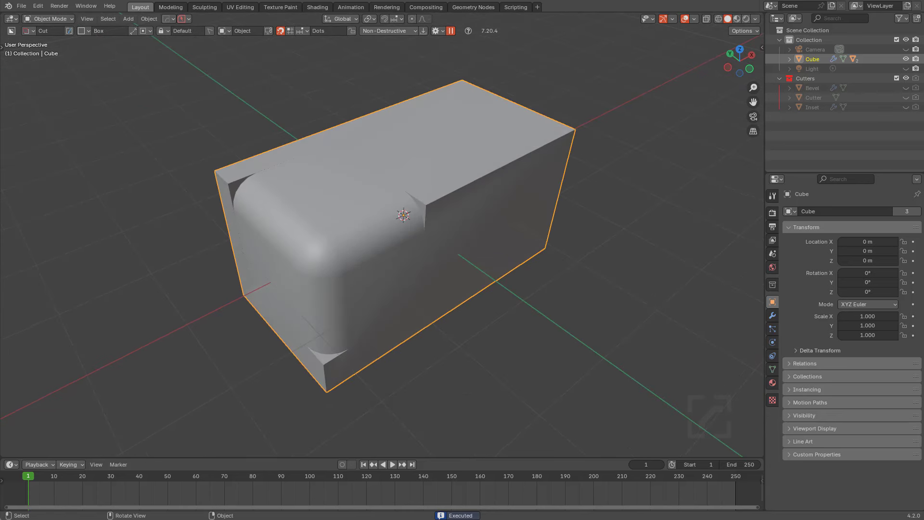
key("alt+x")
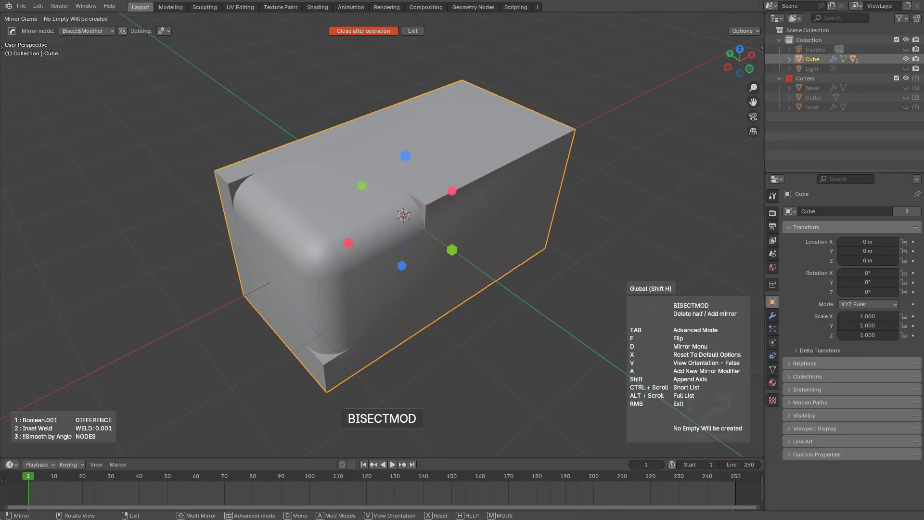
scroll(349, 242, "down", 1, "ctrl")
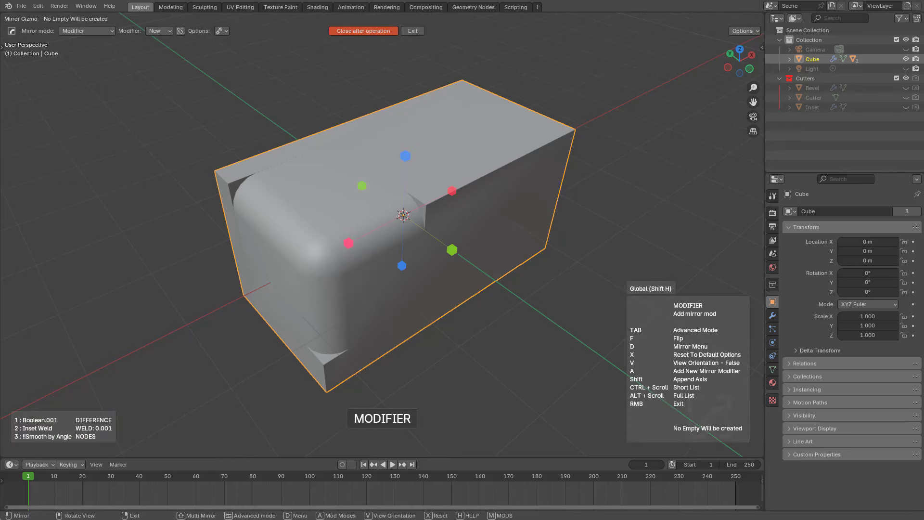
left_click(348, 243)
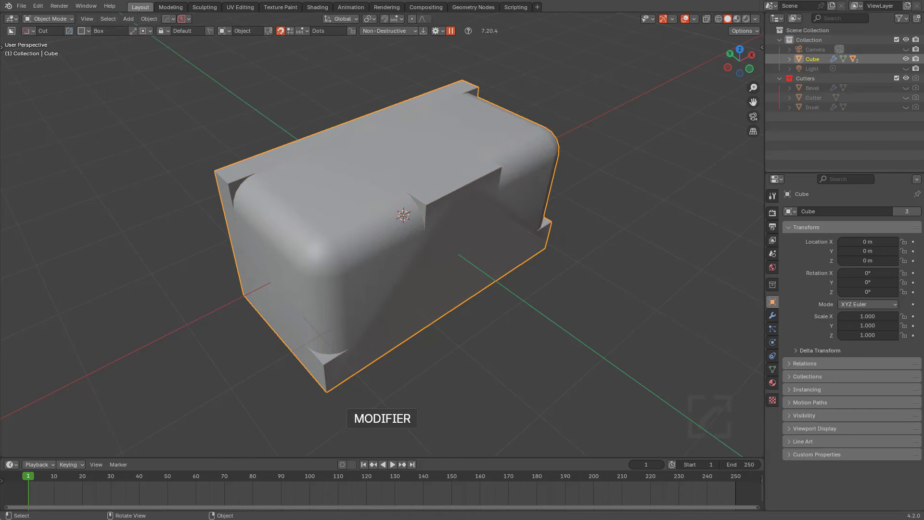
key("q")
left_click(417, 225, "alt")
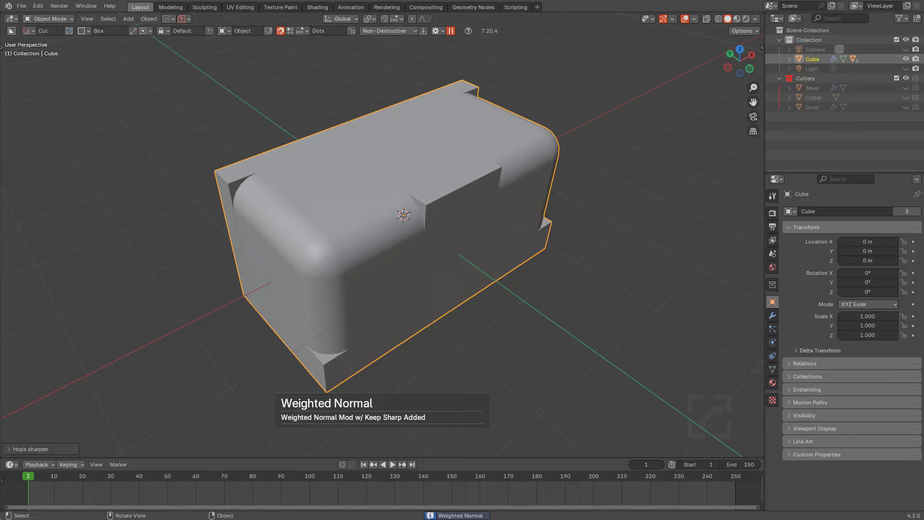
In the right see-through view, cut a diagonal chamfer off the block's upper corner edge with an Ngon shape
scroll(417, 225, "up", 1)
middle_click_drag(417, 224, 287, 180)
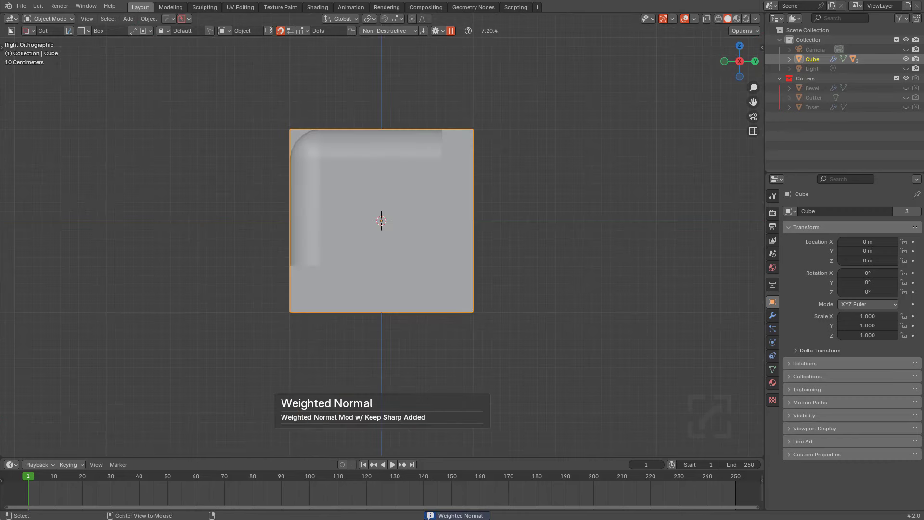
key("alt+z")
middle_click_drag(284, 140, 337, 173, "shift")
scroll(337, 173, "up", 6)
key("ctrl+d")
left_click(408, 265)
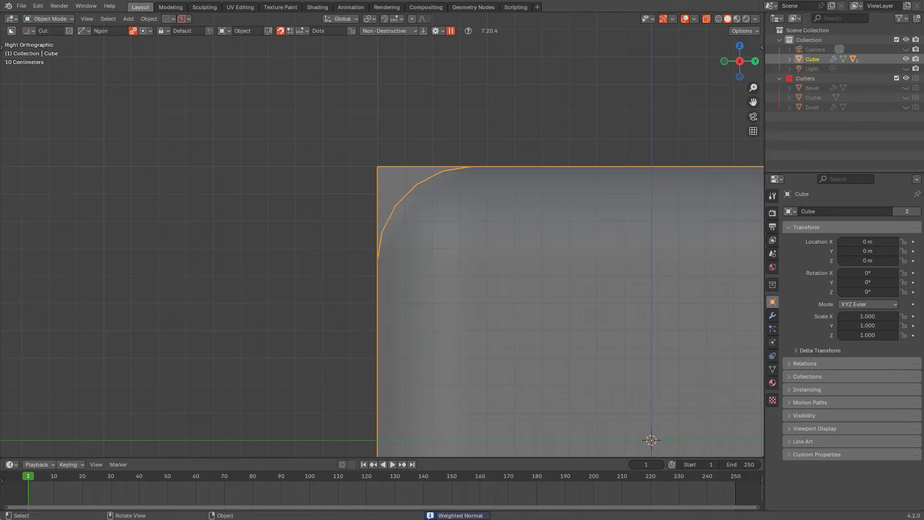
left_click(314, 276)
left_click(517, 73)
left_click(352, 117)
key("space")
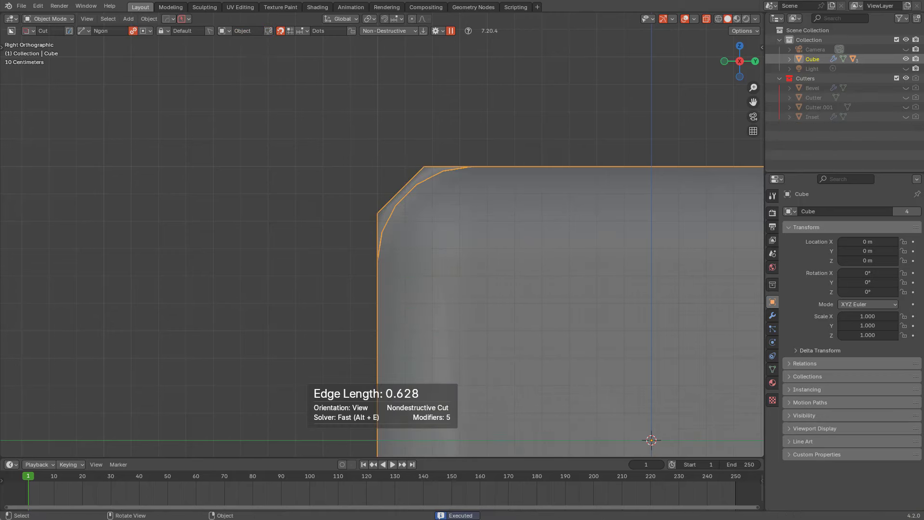
Turn off the see-through display and sharpen the block with 60° sharpness and 35° auto smooth
scroll(352, 116, "down", 6)
key("alt+z")
middle_click_drag(385, 212, 426, 241)
scroll(440, 269, "up", 5)
middle_click_drag(496, 231, 419, 200, "shift")
key("q")
left_click(416, 200)
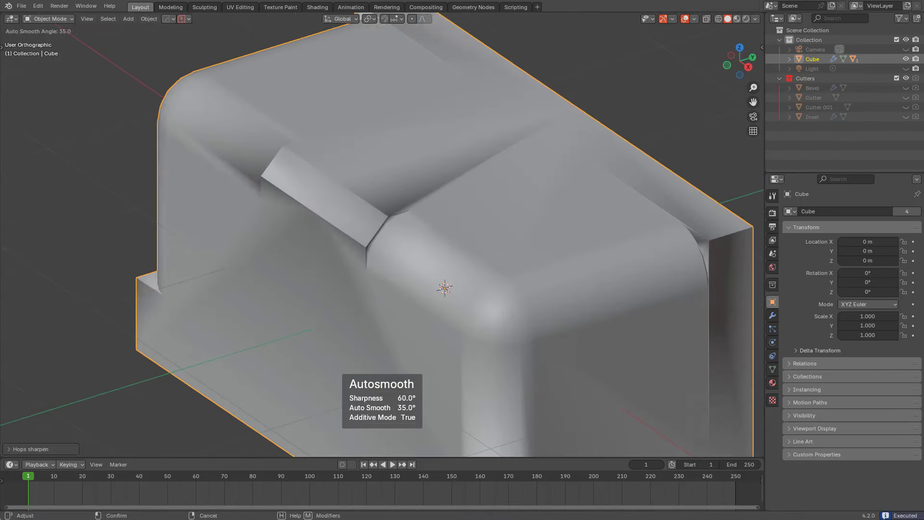
Review the tool's Behavior settings and the cube's modifier stack, collapsing the expanded modifiers and toggling the Boolean's viewport display
left_click(438, 31)
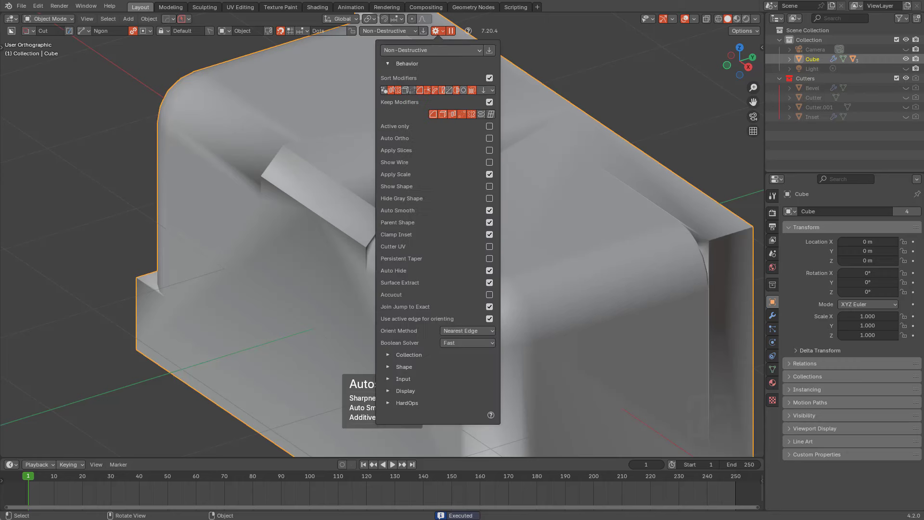
left_click(773, 316)
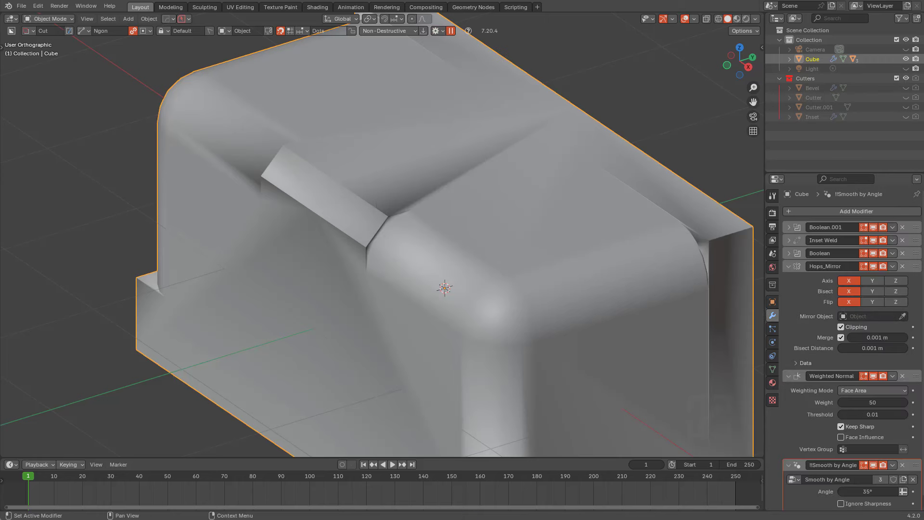
scroll(818, 375, "down", 2)
left_click(789, 363)
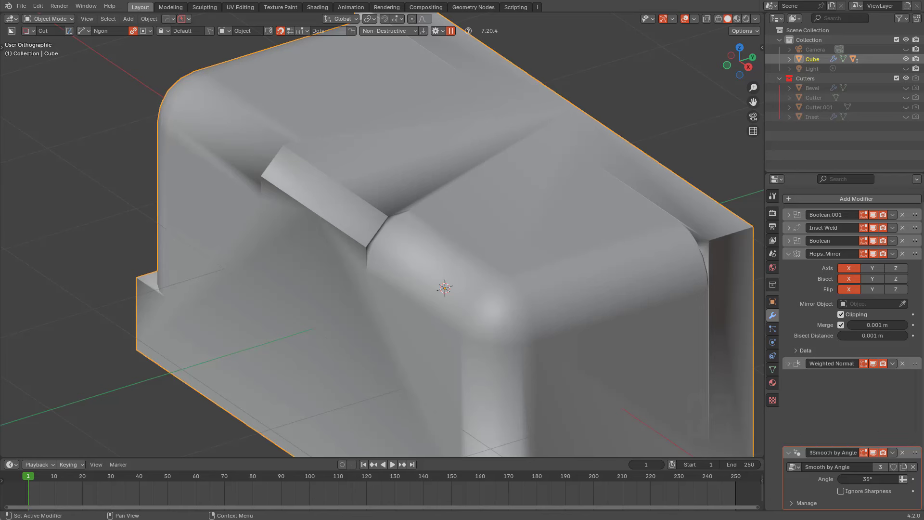
left_click(789, 266)
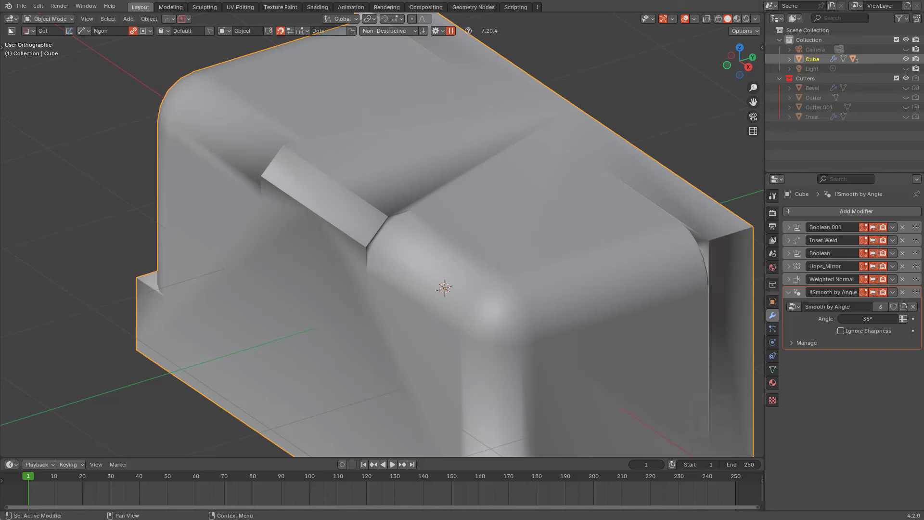
left_click(874, 254)
left_click(873, 253)
Move the Weighted Normal modifier below Smooth by Angle and rename it !!Weighted Normal
left_click_drag(916, 279, 916, 343)
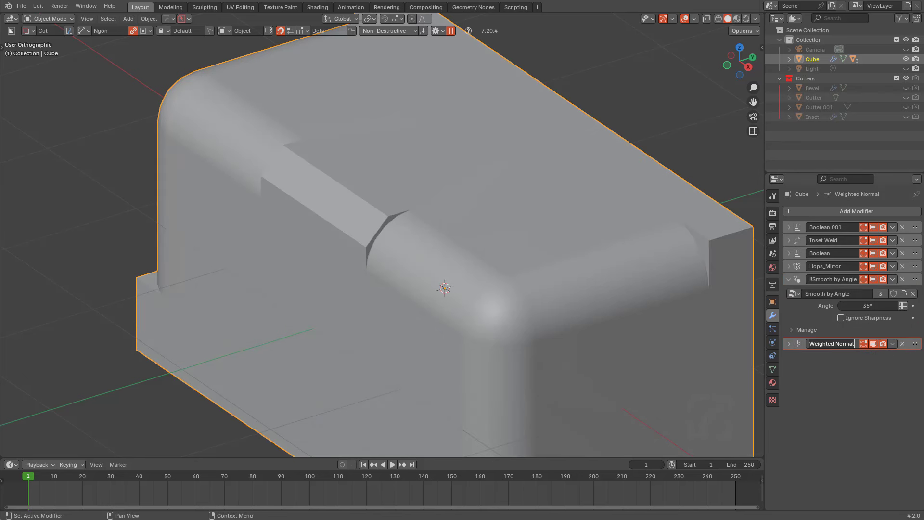
type("!!")
key("Return")
Cut a box pocket with a bevelled inner corner into the block's rounded front corner
scroll(382, 234, "down", 1)
middle_click_drag(434, 190, 541, 211)
key("ctrl+d")
left_click(455, 233)
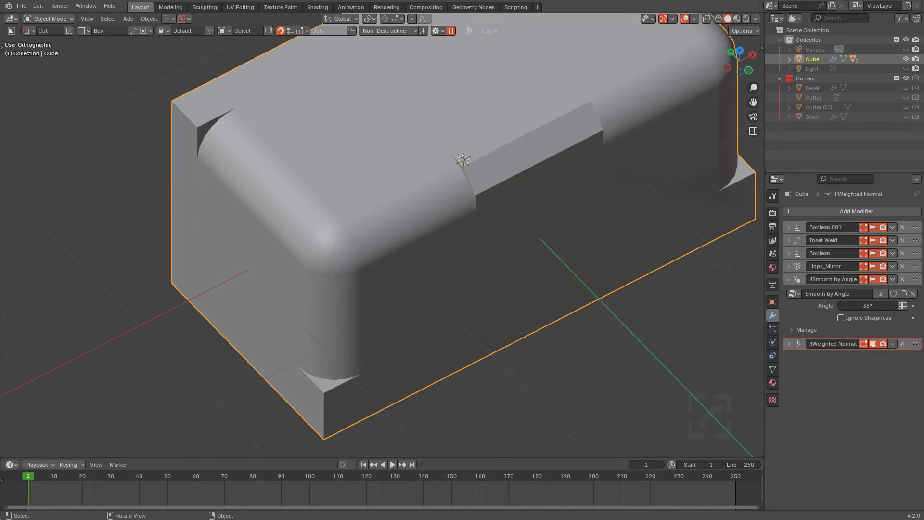
left_click_drag(346, 193, 324, 273)
key("b")
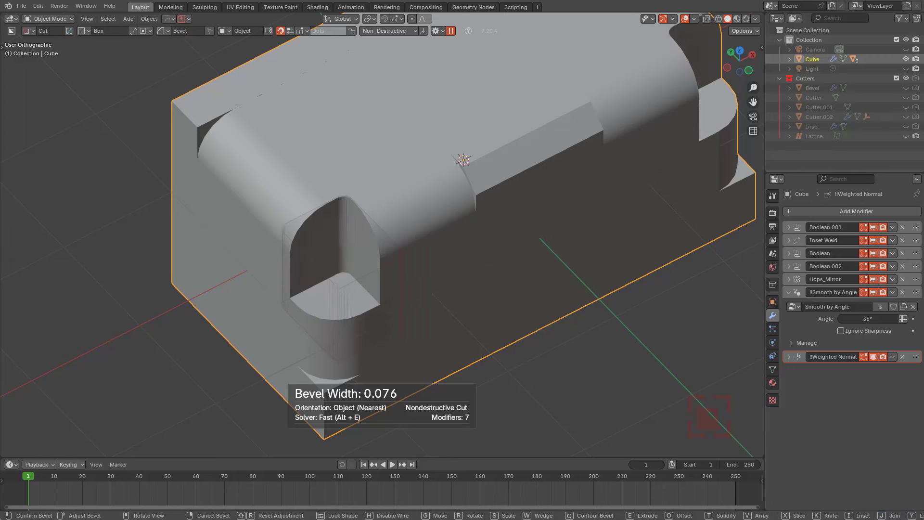
key("g")
left_click(463, 159)
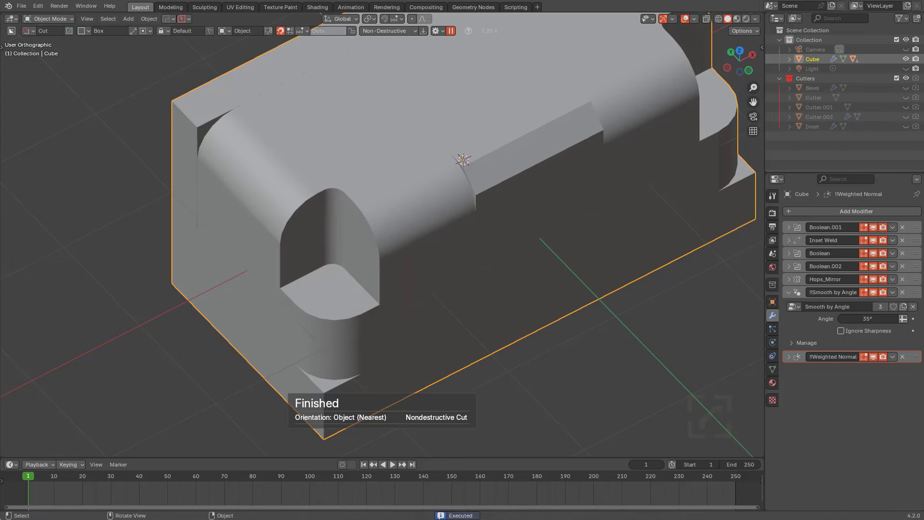
middle_click_drag(385, 260, 427, 192)
scroll(377, 251, "down", 2)
scroll(416, 211, "up", 3)
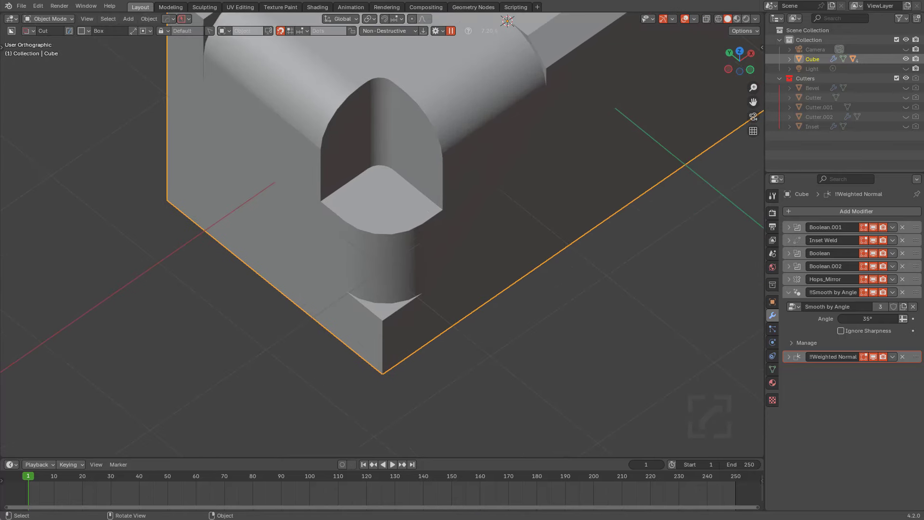
left_click_drag(378, 173, 376, 236)
key("Escape")
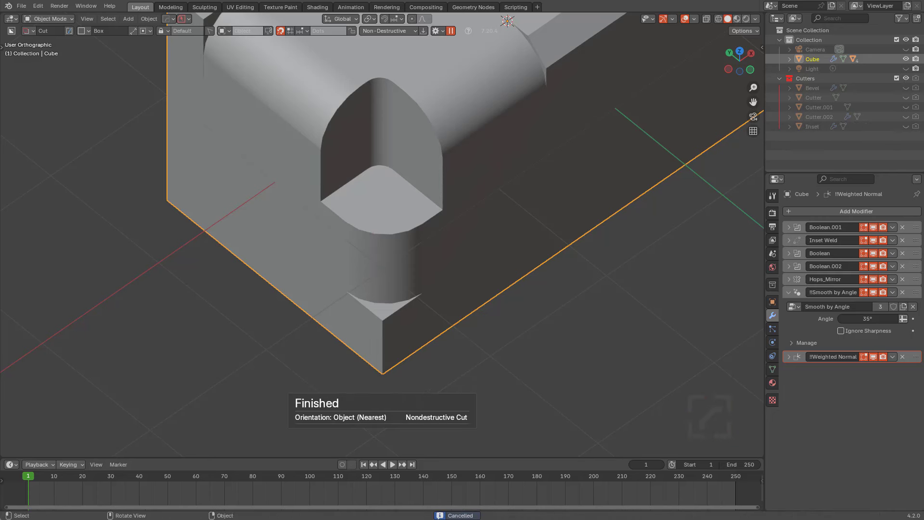
Draw a nearest-edge box inset of about 0.79 by 0.71 m from the pocket floor, extruded about 0.45 m
key("shift+v")
left_click(424, 256)
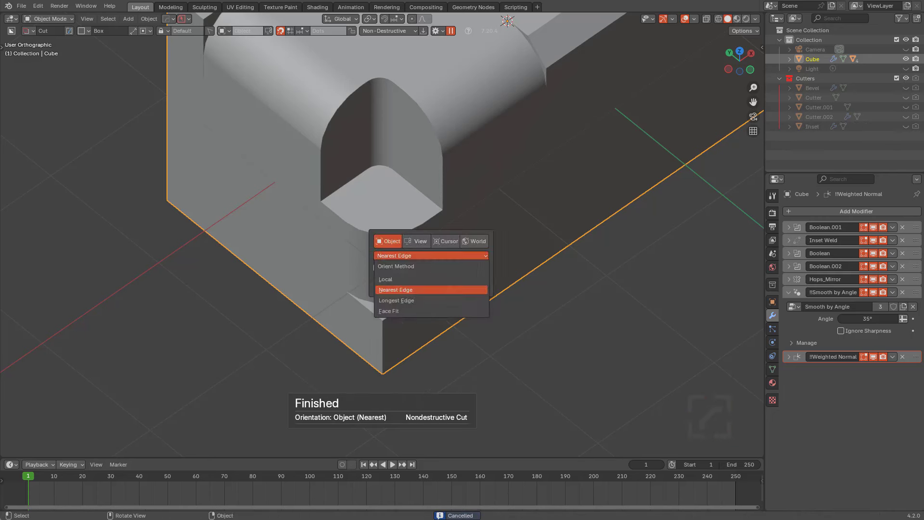
left_click_drag(396, 180, 383, 308)
key("i")
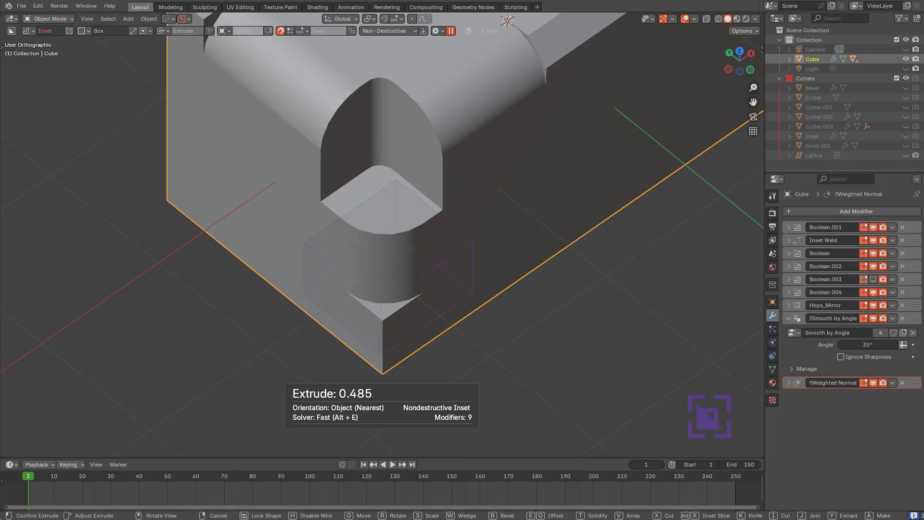
Solidify the corner inset to a thickness of about -0.011 m and execute it with the cutter shapes kept visible
key("t")
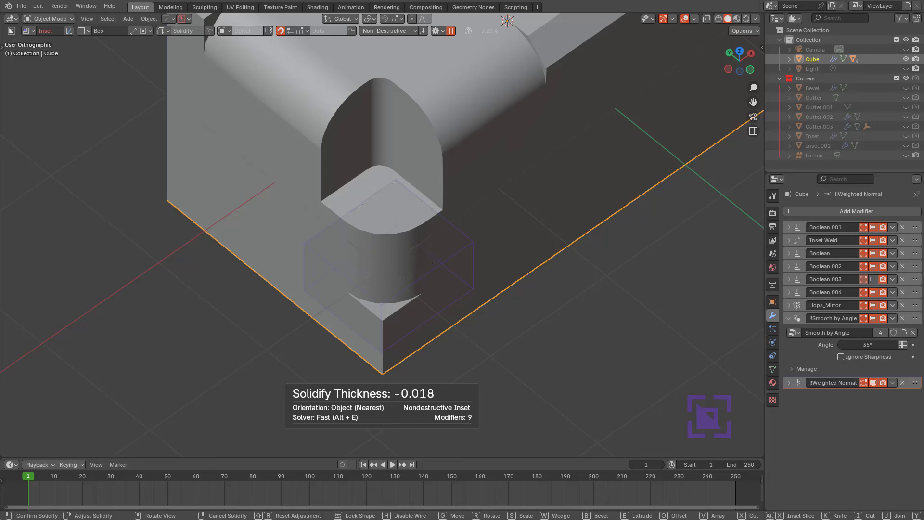
key("Tab")
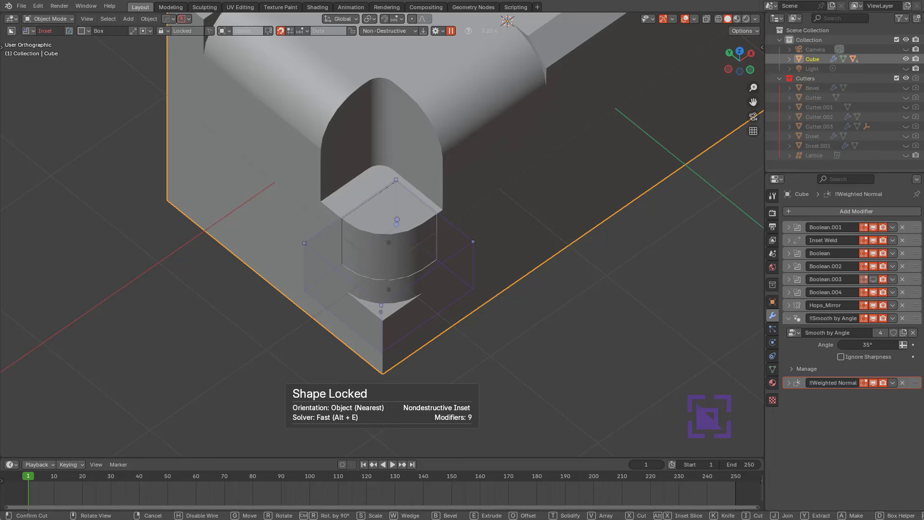
scroll(382, 234, "up", 4)
key("d")
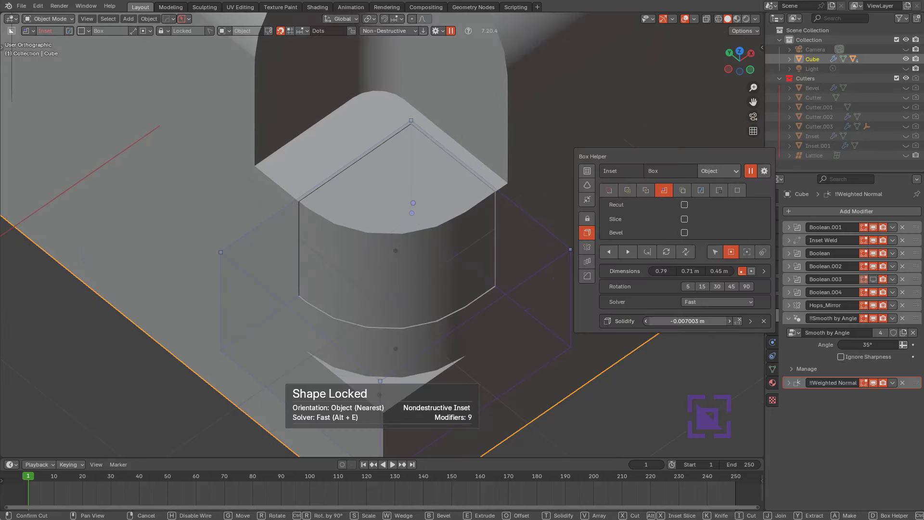
key("t")
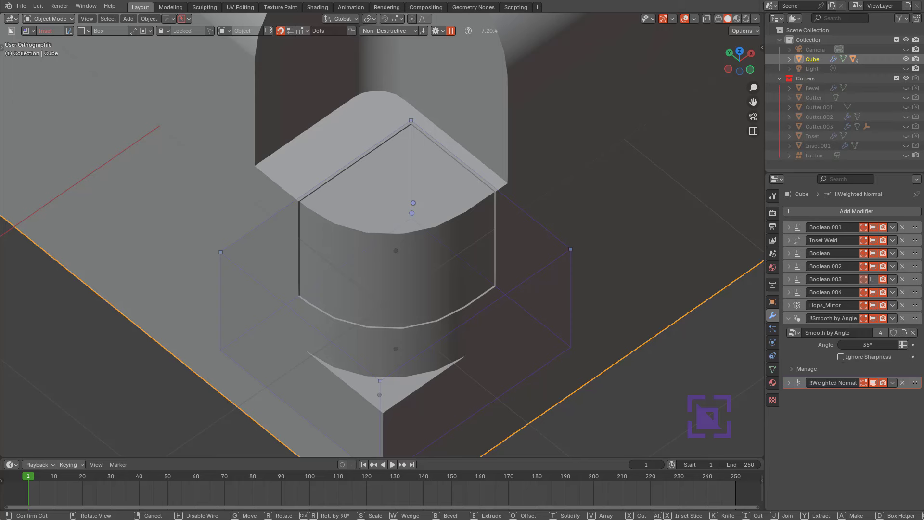
key("shift+space")
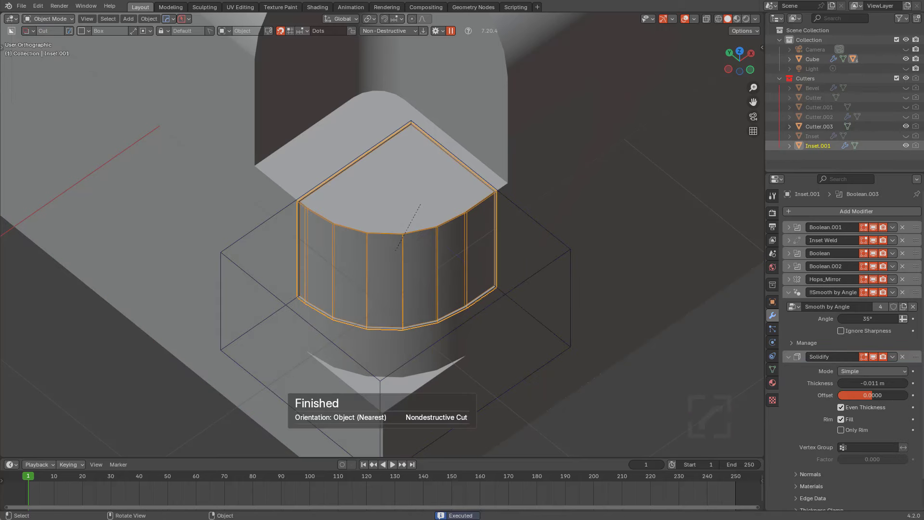
Select only the new corner inset object and isolate it in local view
scroll(382, 234, "down", 2)
key("alt+a")
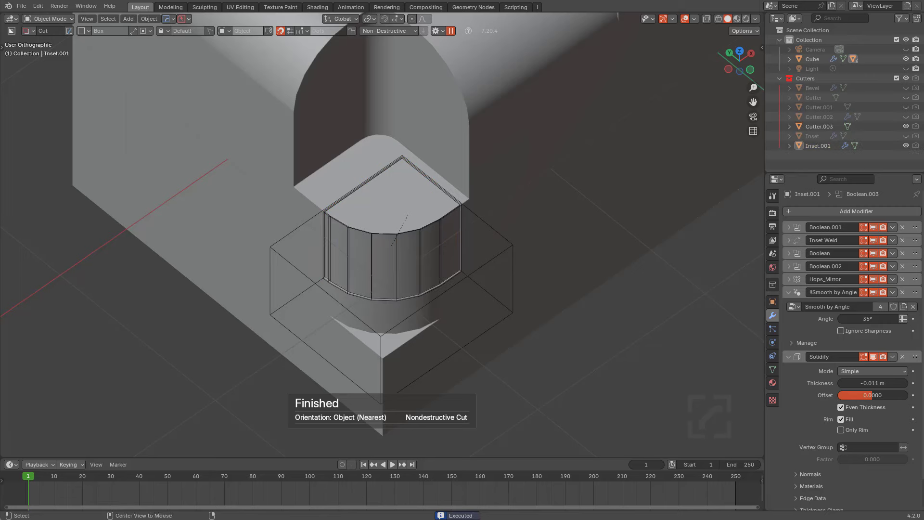
left_click(397, 265)
left_click(397, 265)
left_click(397, 265)
key("slash")
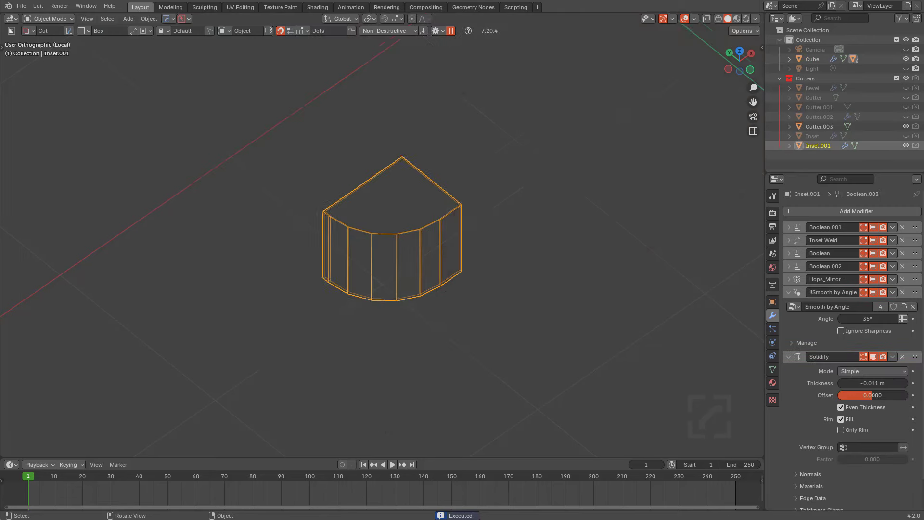
middle_click_drag(396, 265, 423, 205)
Try adjusting the isolated inset's Solidify thickness to about 0.092 with the HardOps Solidify tool
key("q")
left_click(415, 212)
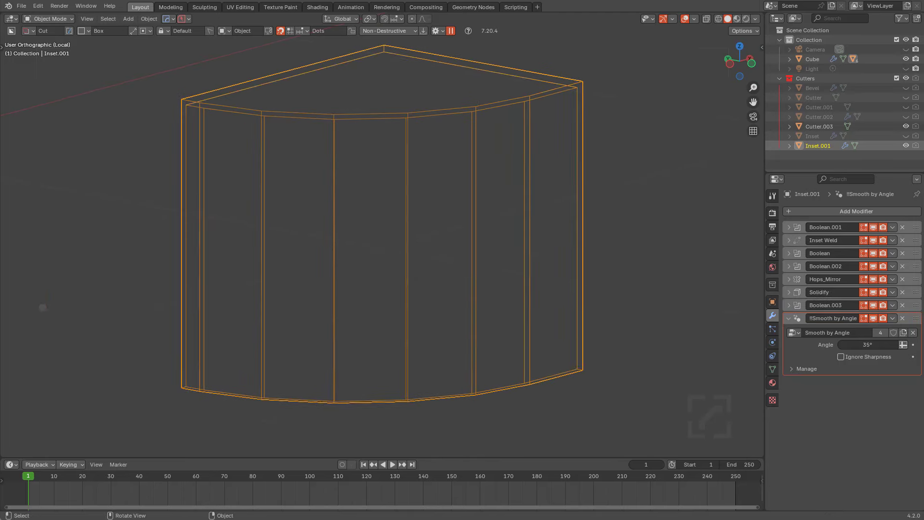
right_click(406, 218)
key("q")
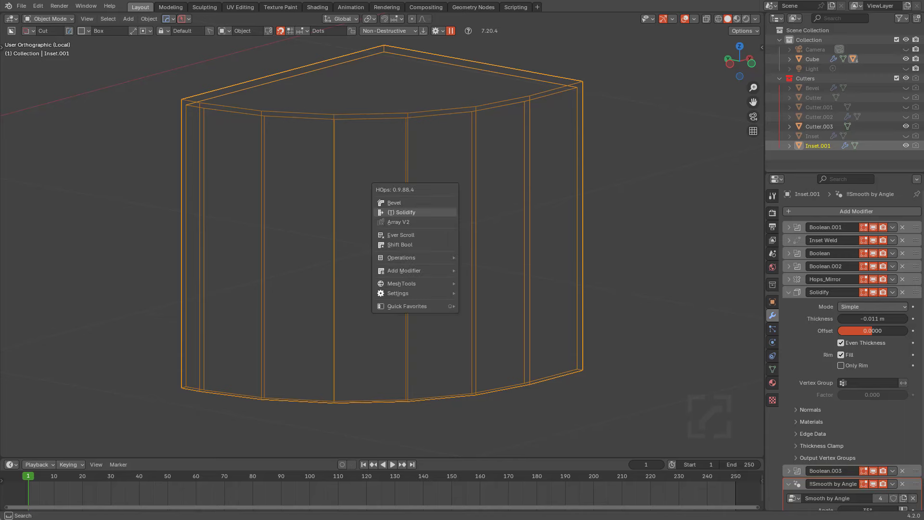
left_click(406, 212)
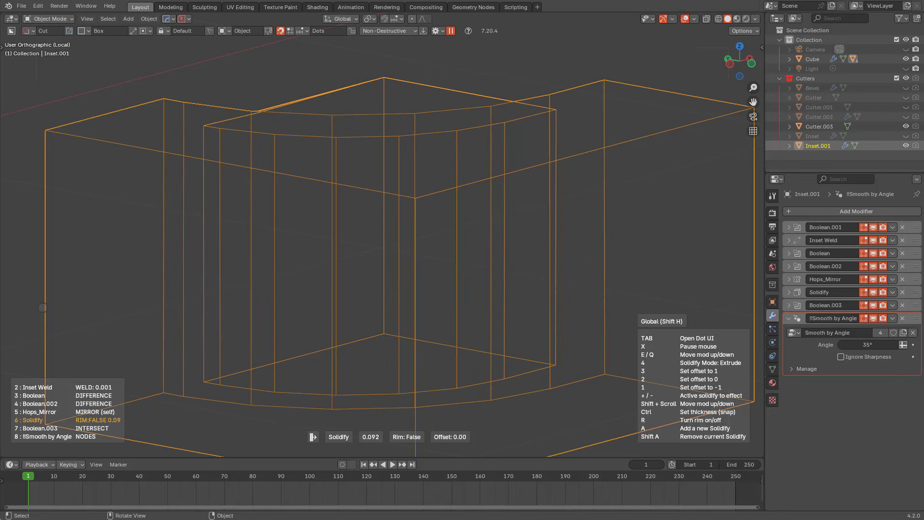
right_click(42, 308)
Apply the isolated inset's Boolean.001 and Inset Weld modifiers and inspect its base mesh in Edit Mode
middle_click_drag(43, 308, 71, 331)
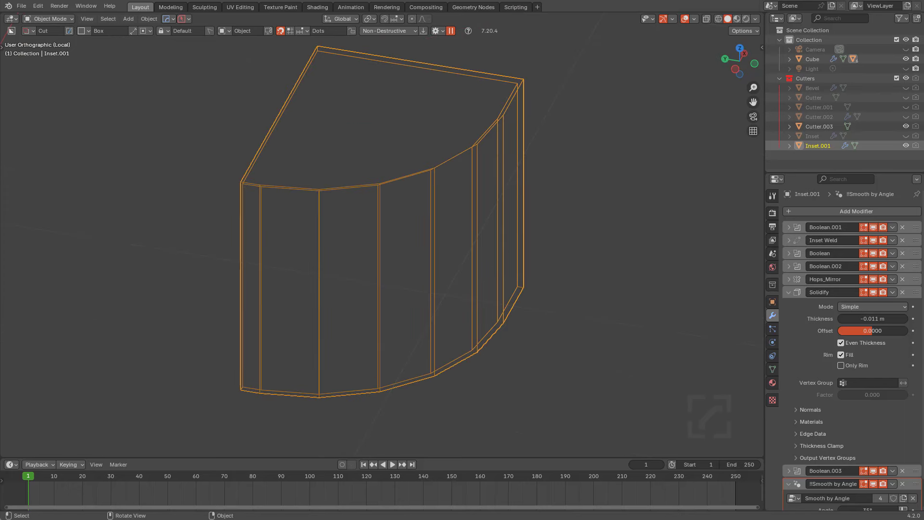
key("ctrl+a")
key("ctrl+a")
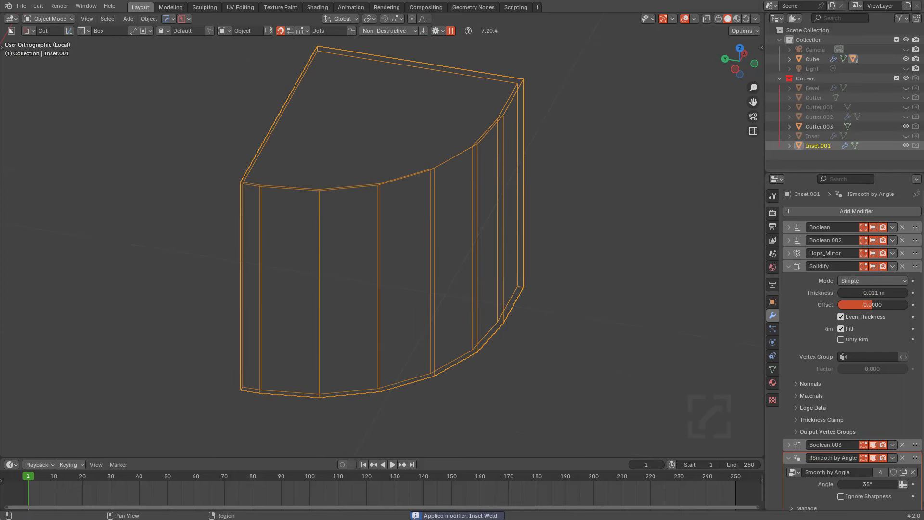
key("Tab")
middle_click_drag(394, 241, 379, 235)
key("Tab")
scroll(383, 235, "down", 5)
key("Tab")
key("Tab")
scroll(382, 235, "up", 3)
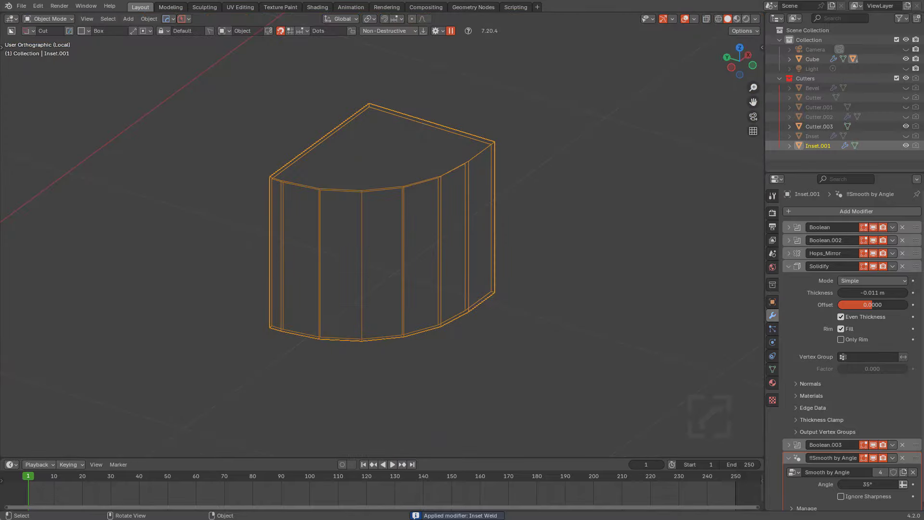
Try adjusting the isolated inset's Solidify thickness to about -0.052 with the HardOps Solidify tool
key("q")
left_click(577, 217)
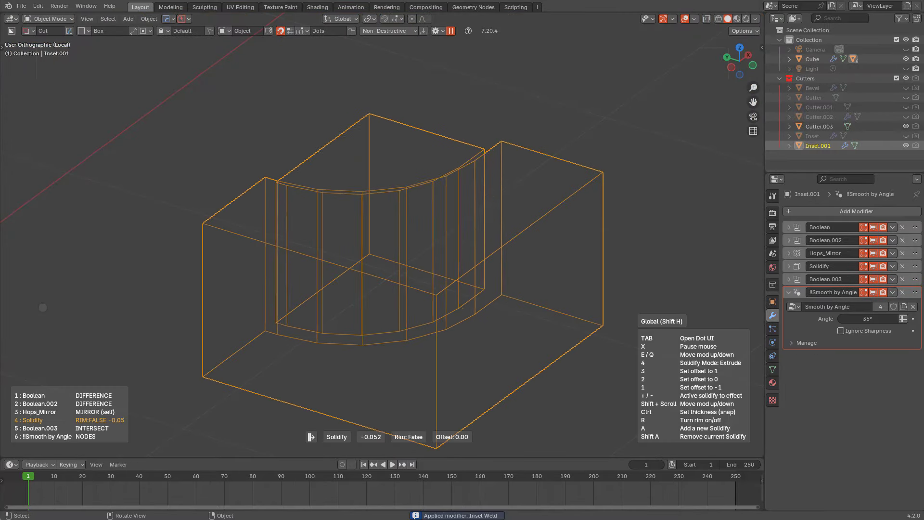
left_click(385, 241)
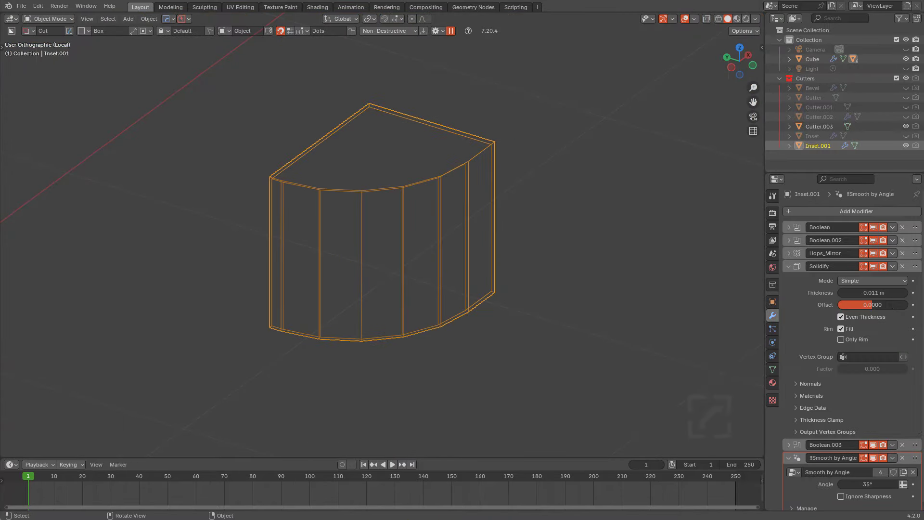
middle_click_drag(386, 241, 460, 250)
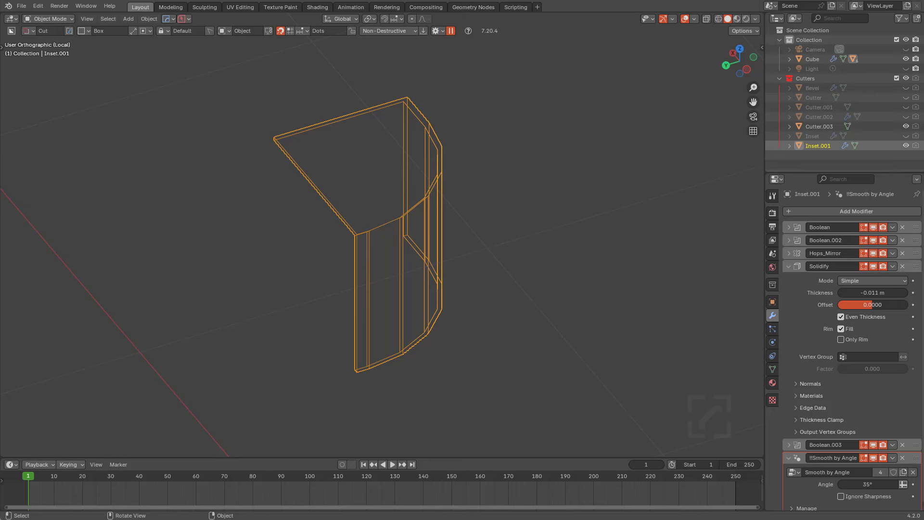
Leave local view and apply the inset's Boolean, Boolean.002, Hops_Mirror, Solidify and Boolean.003 modifiers
key("KP_Divide")
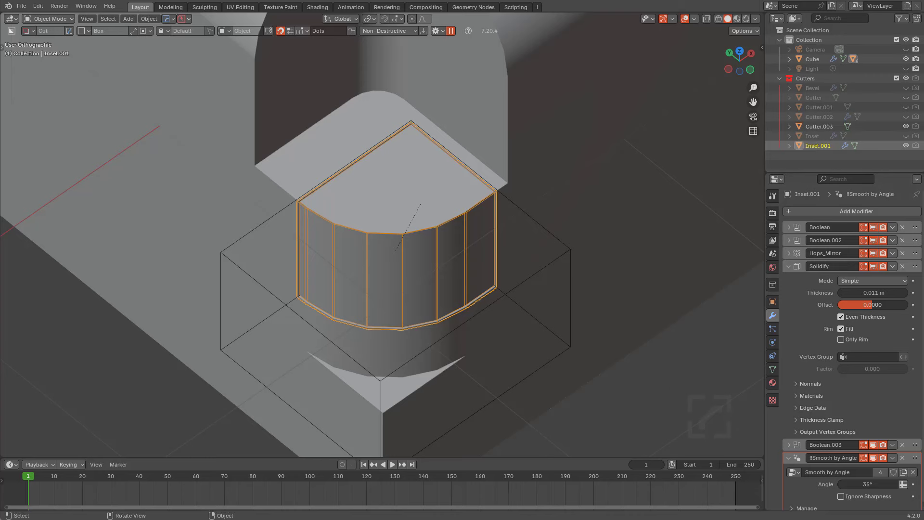
scroll(381, 234, "up", 3)
key("ctrl+a")
key("ctrl+a")
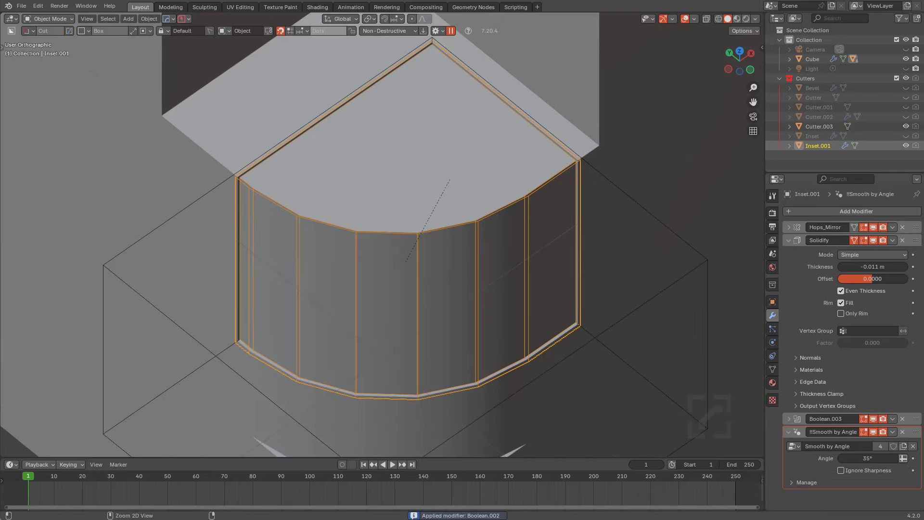
key("ctrl+a")
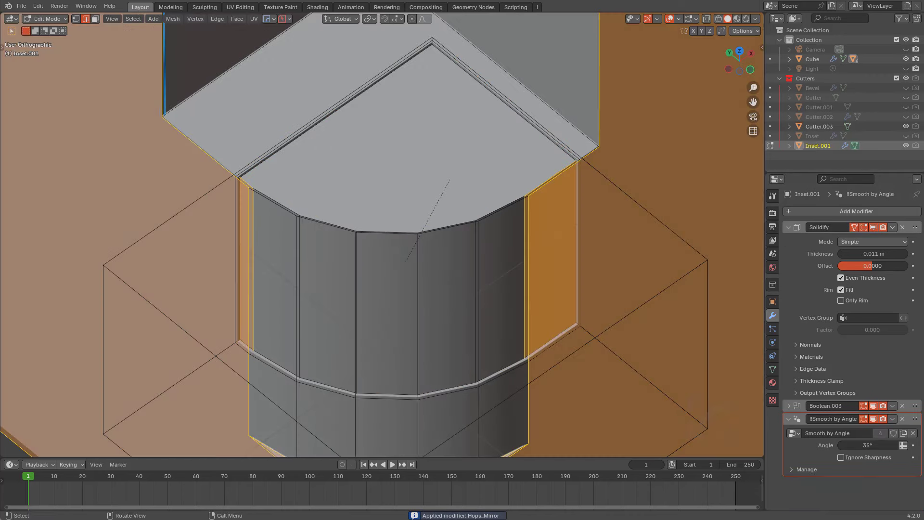
key("ctrl+a")
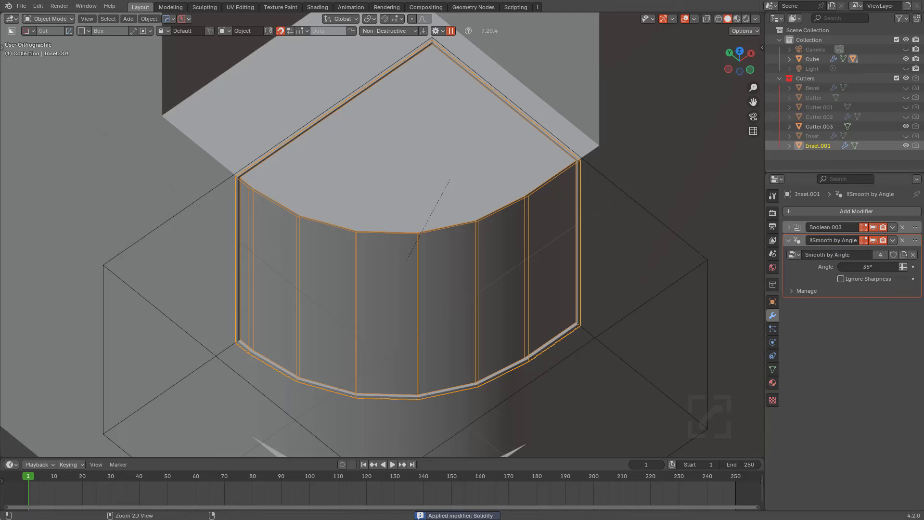
key("ctrl+a")
Isolate the inset in Edit Mode with X-ray on and lower its inner top face along Z
key("Tab")
middle_click_drag(433, 241, 481, 231)
key("alt+z")
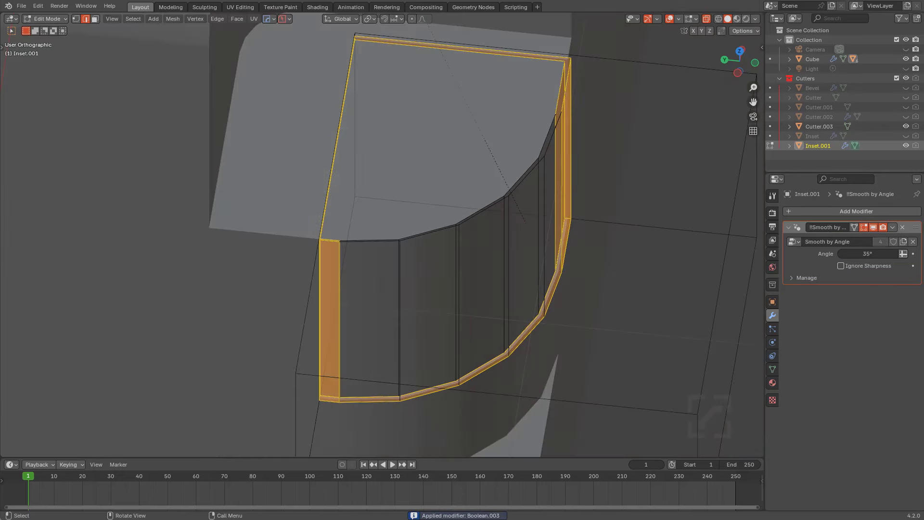
key("slash")
scroll(382, 234, "up", 3)
key("3")
scroll(383, 235, "down", 3)
middle_click_drag(418, 207, 404, 177)
left_click(370, 115)
key("g")
key("z")
left_click(371, 169)
Select the inset's inner curved wall faces as a shortest path and Shrink/Fatten them by about 0.086 m
left_click(219, 317)
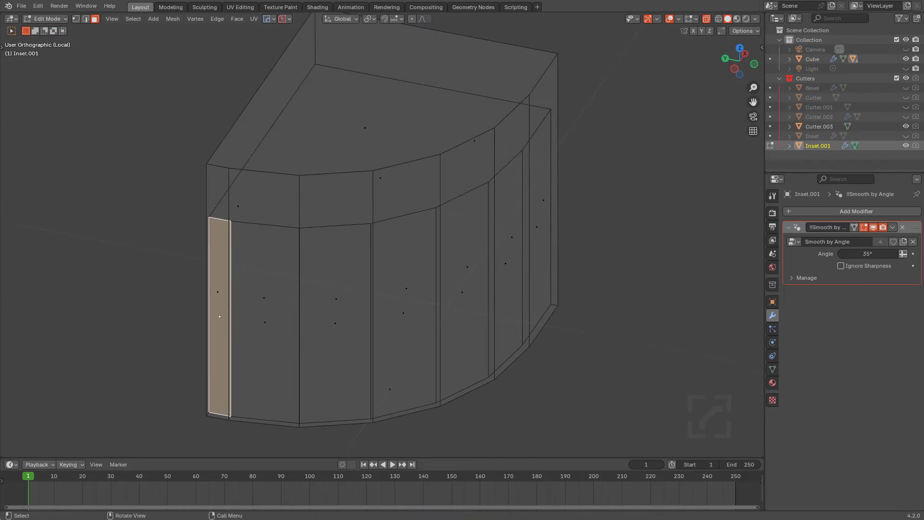
left_click(541, 210, "ctrl")
key("ctrl+z")
left_click(538, 226, "ctrl")
middle_click_drag(537, 226, 538, 240)
key("alt+s")
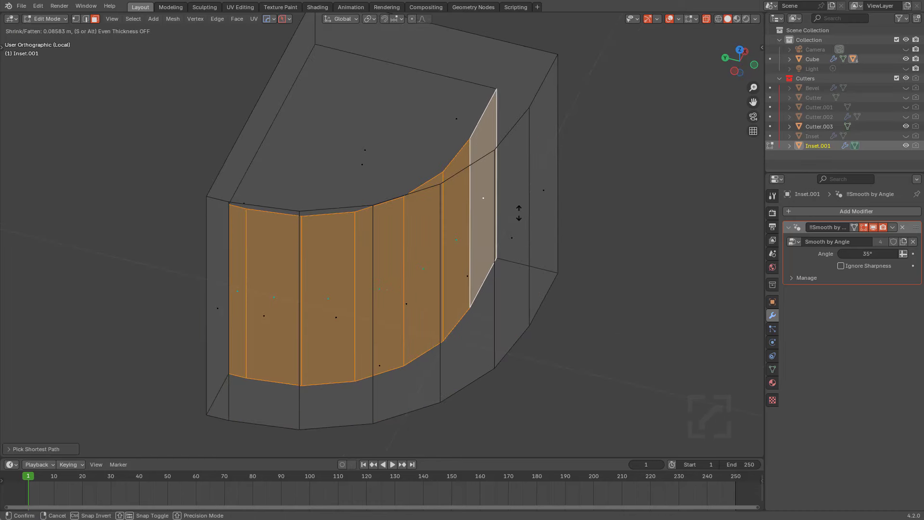
left_click(519, 213)
Return the inset to Object Mode outside local view and inspect the widened gap around the corner
key("Tab")
key("KP_Divide")
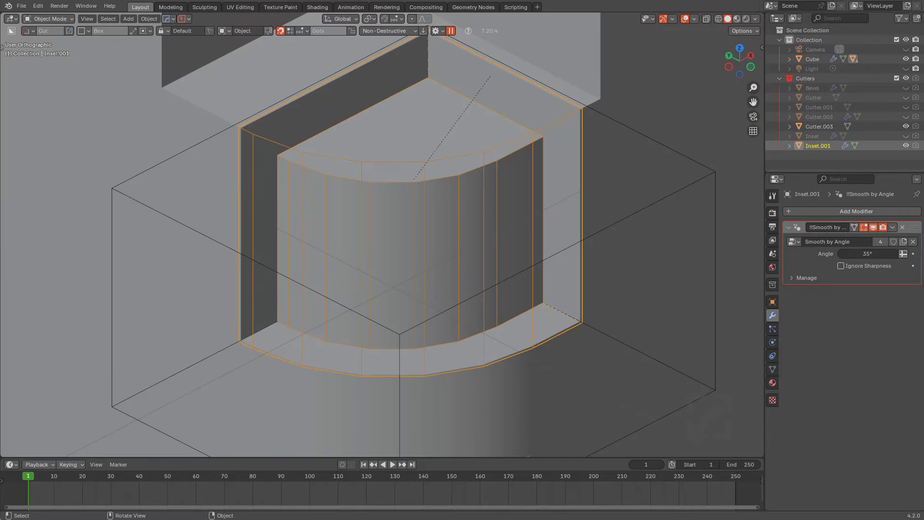
scroll(382, 235, "down", 1)
mouse_move(383, 235)
middle_mouse_down()
mouse_move(404, 235)
mouse_move(383, 235)
middle_mouse_up()
scroll(404, 235, "down", 1)
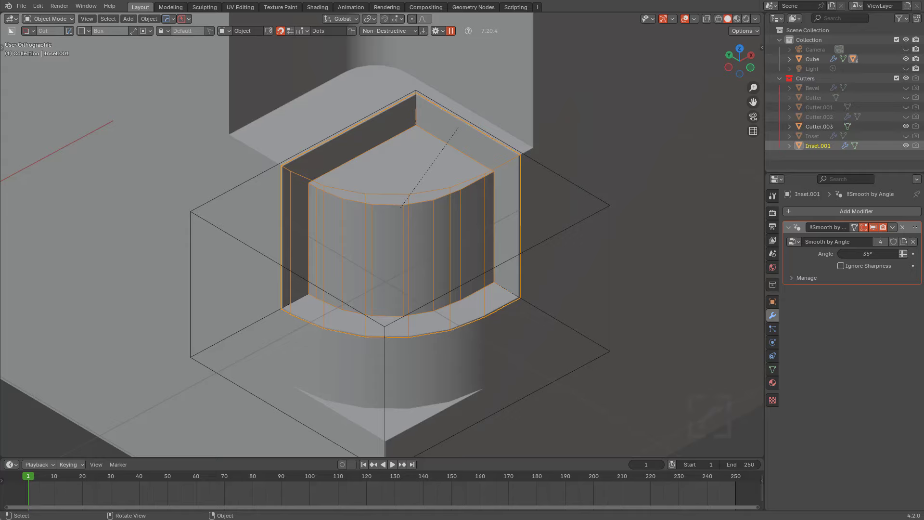
middle_click_drag(414, 250, 395, 222)
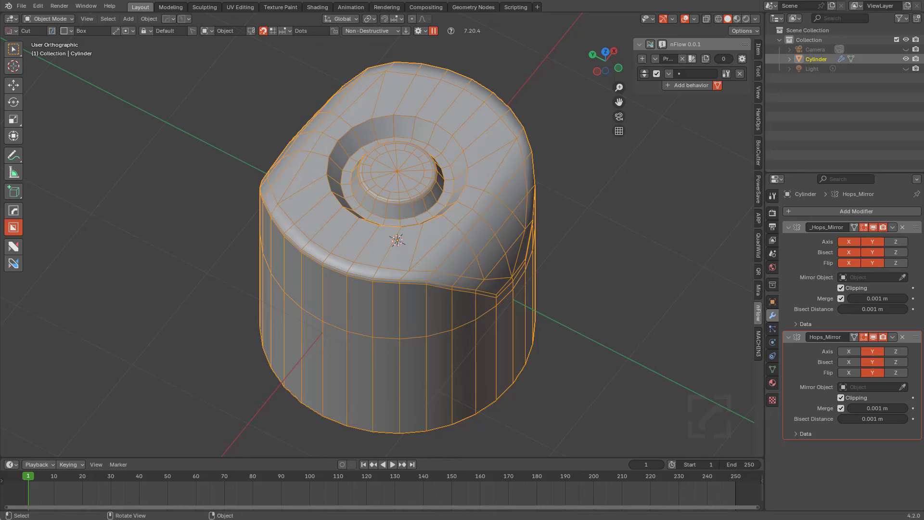
Apply Shade Auto Smooth to the cylinder and read its Smooth by Angle modifier's name
right_click(380, 194)
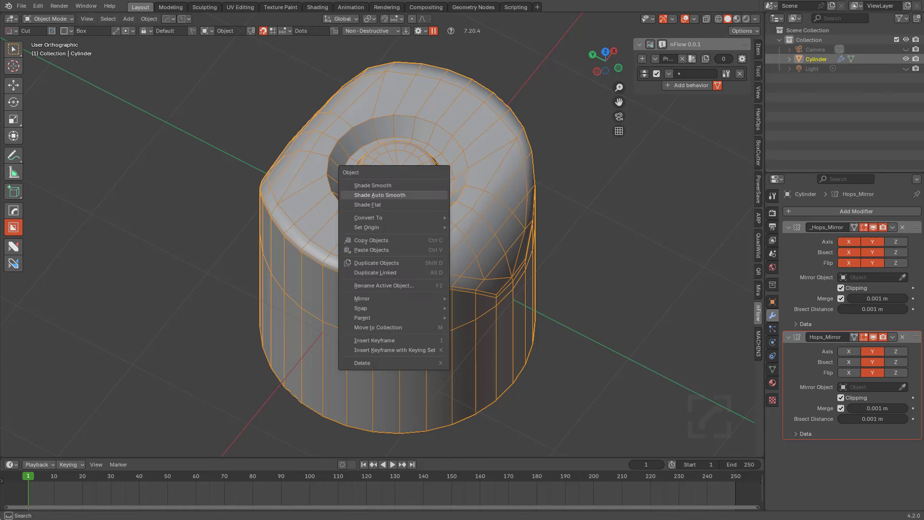
left_click(380, 194)
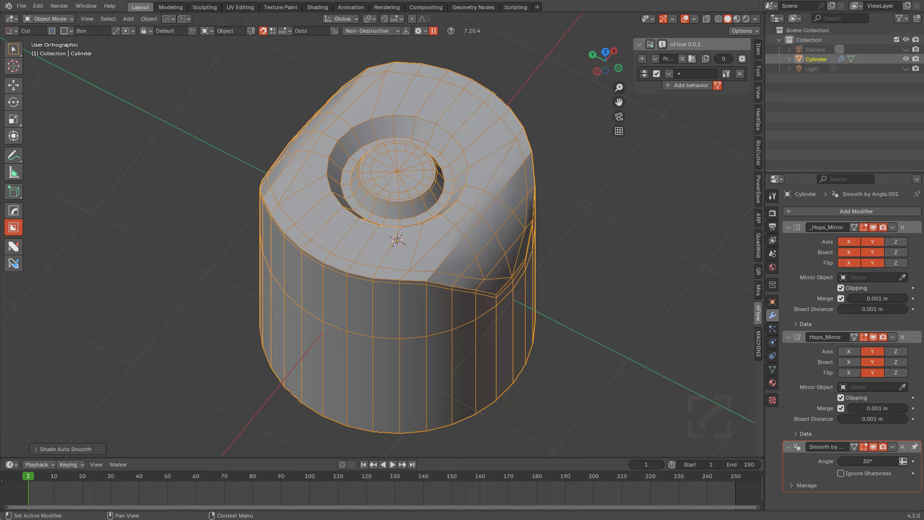
left_click(826, 447)
key("Return")
Run HardOps Sharpen on the cylinder with an auto smooth angle of 35°
key("q")
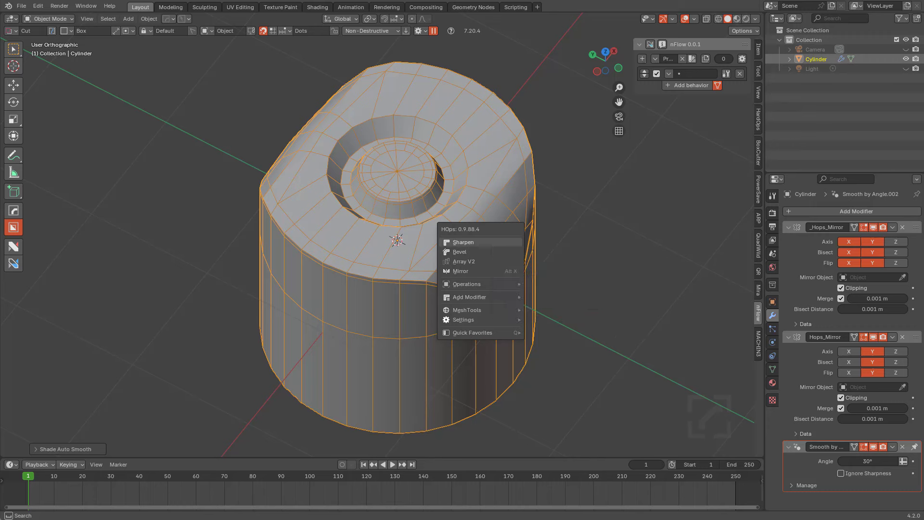
left_click(463, 242, "shift")
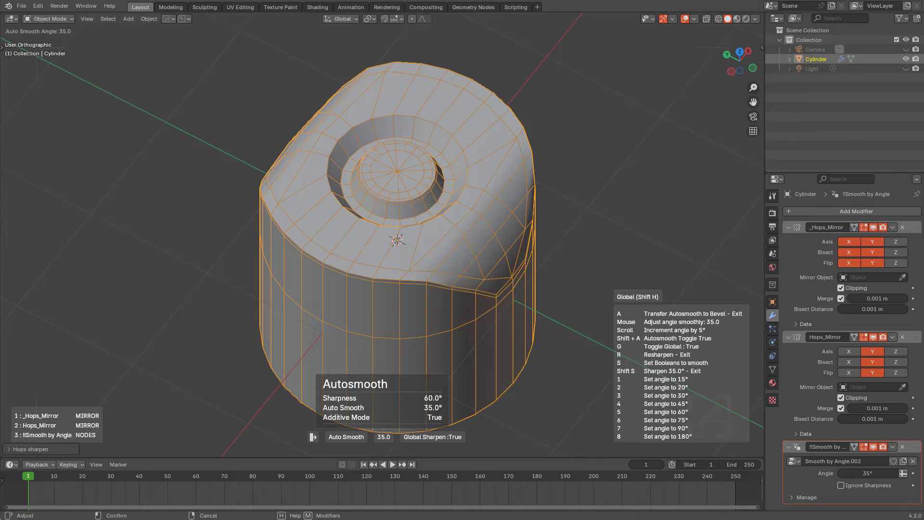
left_click(463, 242)
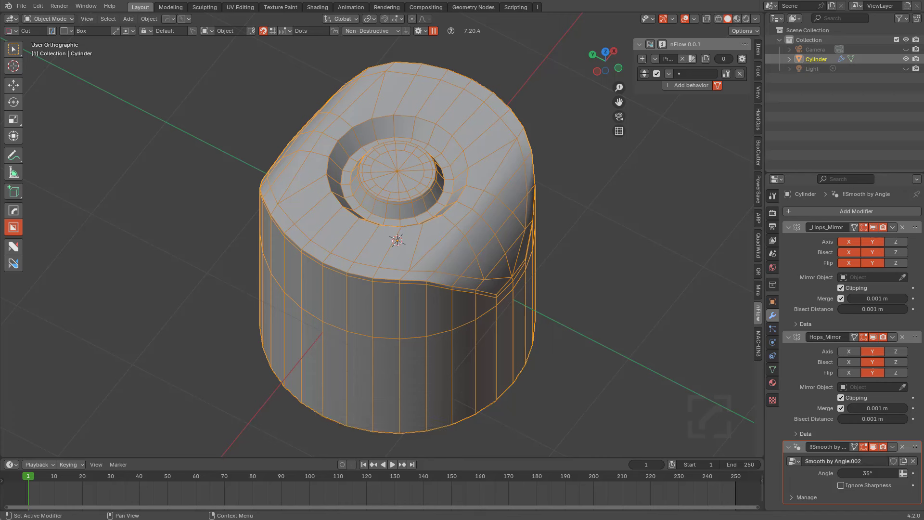
Undo the cylinder's added smoothing and try a box cut extruded about 0.37 into its top rim
key("ctrl+z")
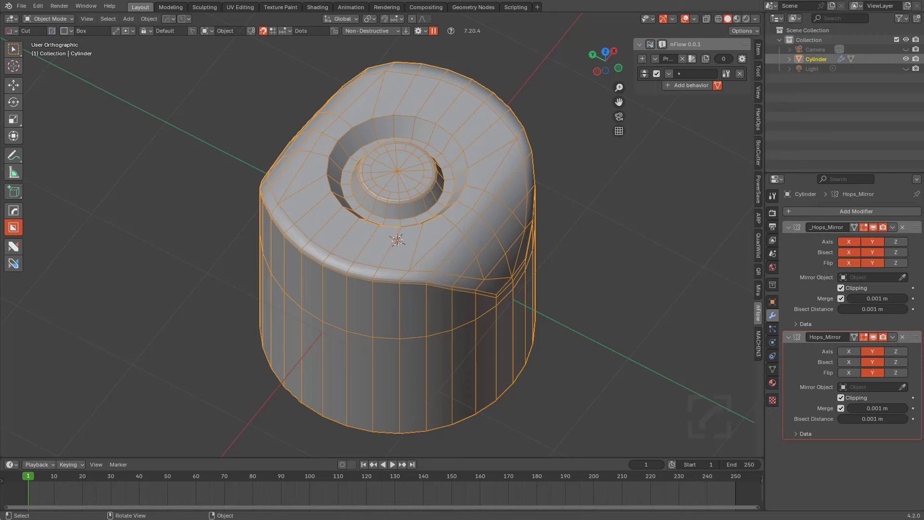
mouse_move(315, 214)
left_mouse_down()
mouse_move(305, 274)
mouse_move(330, 312)
left_mouse_up()
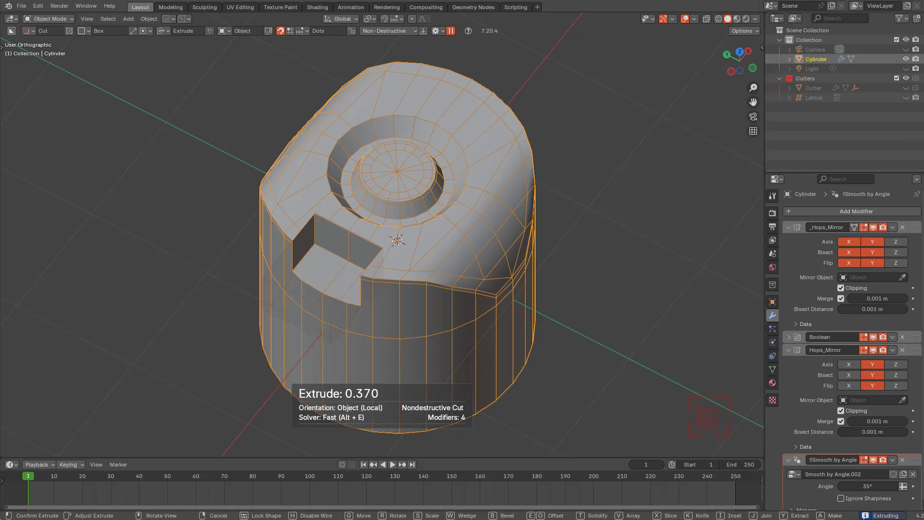
key("Escape")
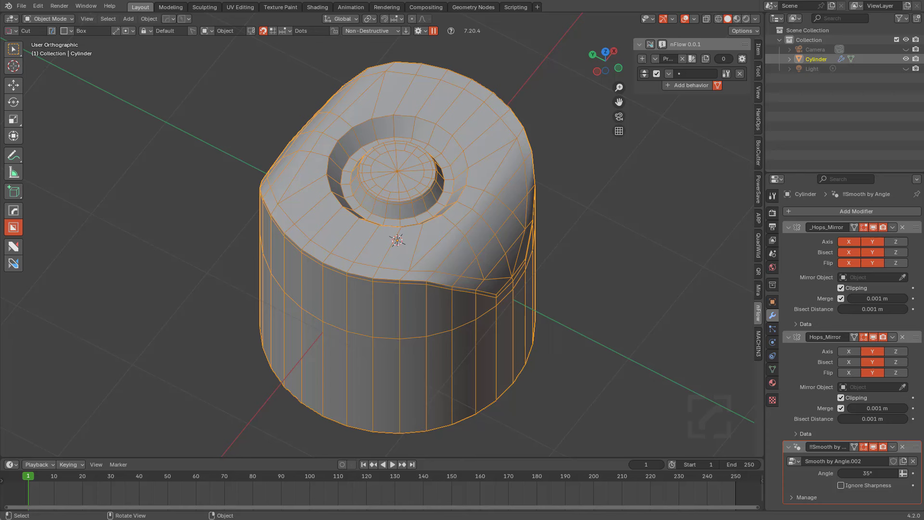
Alternate the cylinder's shading between Shade Auto Smooth and Shade Flat, finishing with Shade Flat
right_click(396, 241)
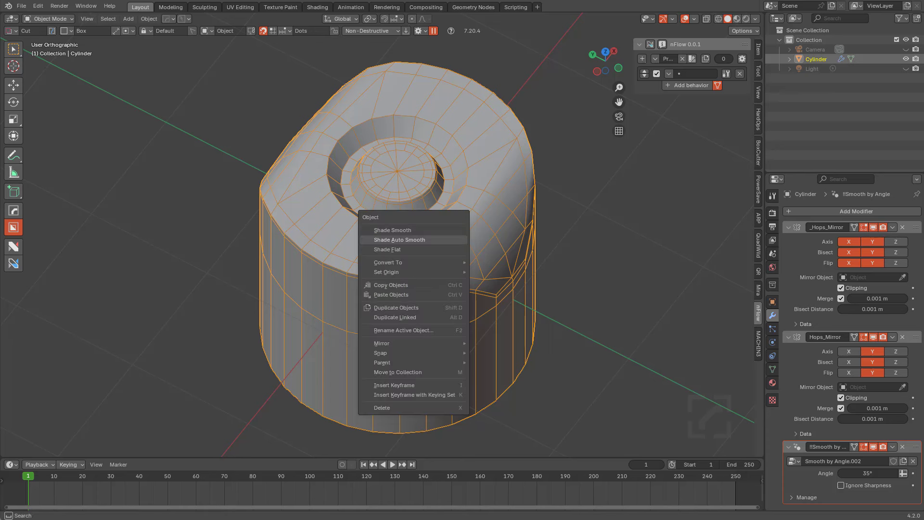
left_click(396, 242)
right_click(396, 242)
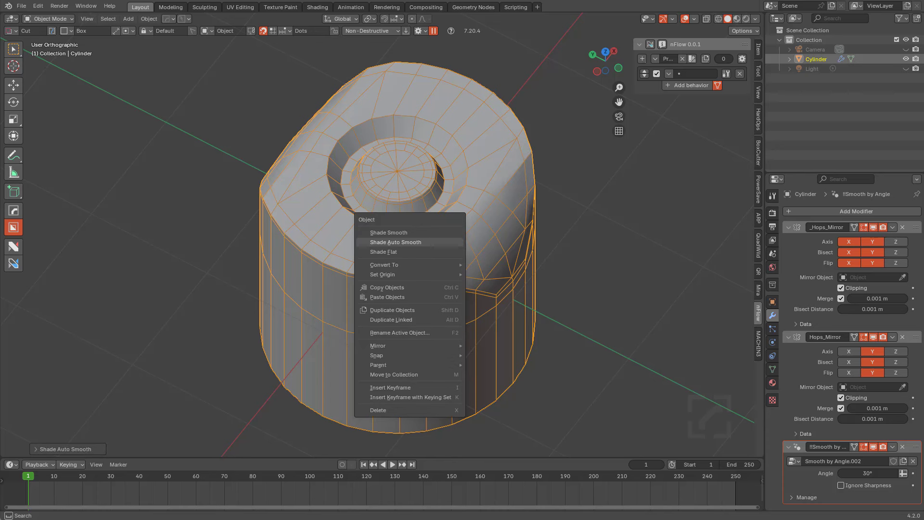
left_click(396, 252)
right_click(391, 245)
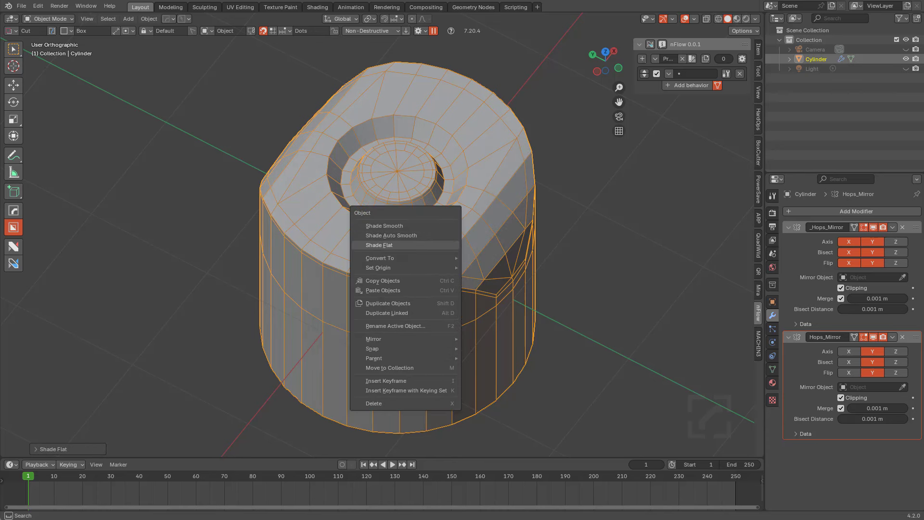
left_click(385, 236)
right_click(370, 252)
left_click(371, 263)
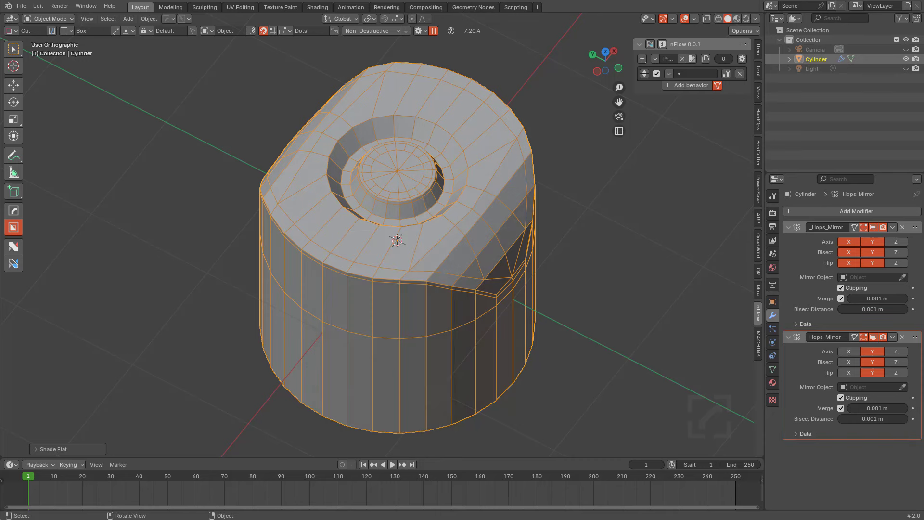
Cut a box notch about 0.27 deep into the cylinder's top rim and apply Shade Flat
mouse_move(313, 211)
left_mouse_down()
mouse_move(301, 253)
mouse_move(315, 300)
mouse_move(333, 313)
left_mouse_up()
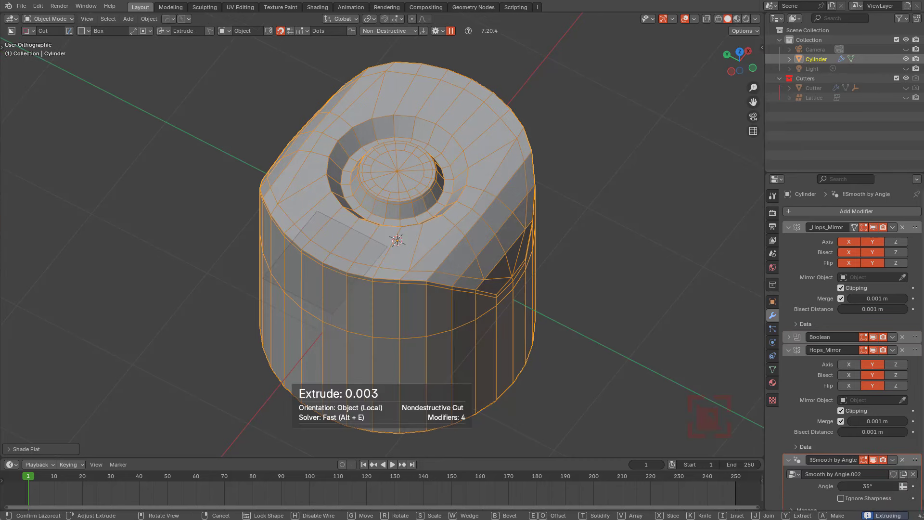
left_click(336, 315)
right_click(390, 270)
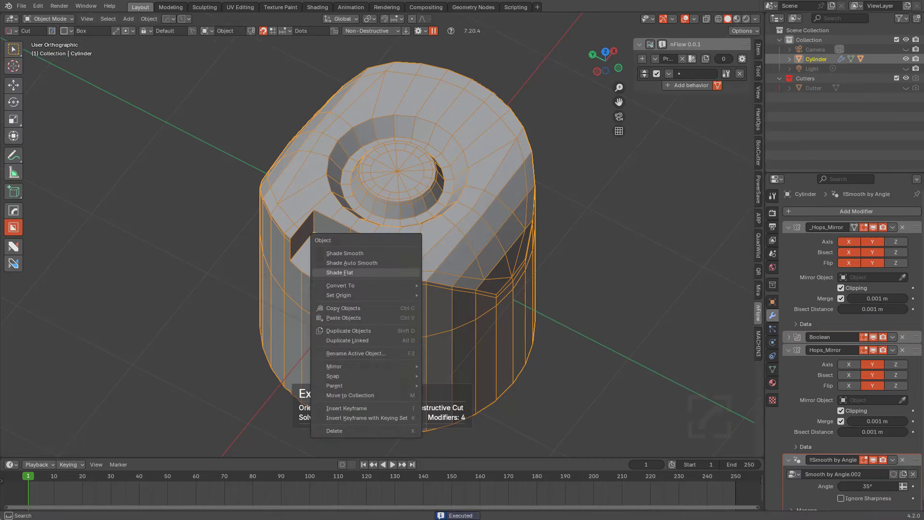
left_click(390, 273)
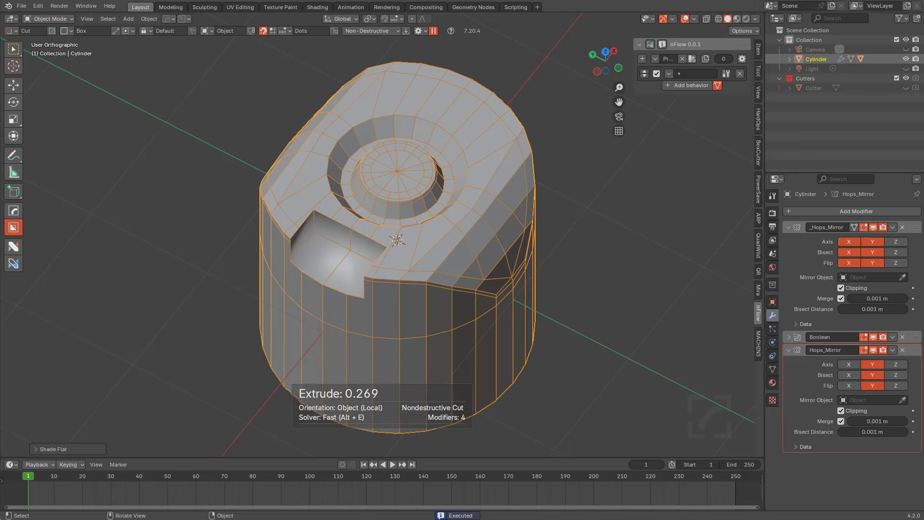
Cut a narrow box slot from the notch floor down through the cylinder's side and apply Shade Flat
left_click_drag(324, 256, 319, 303)
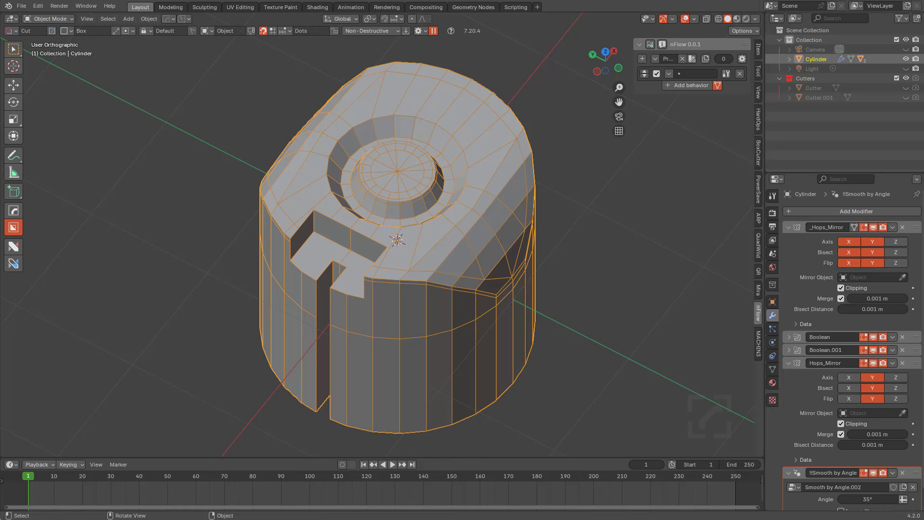
right_click(286, 255)
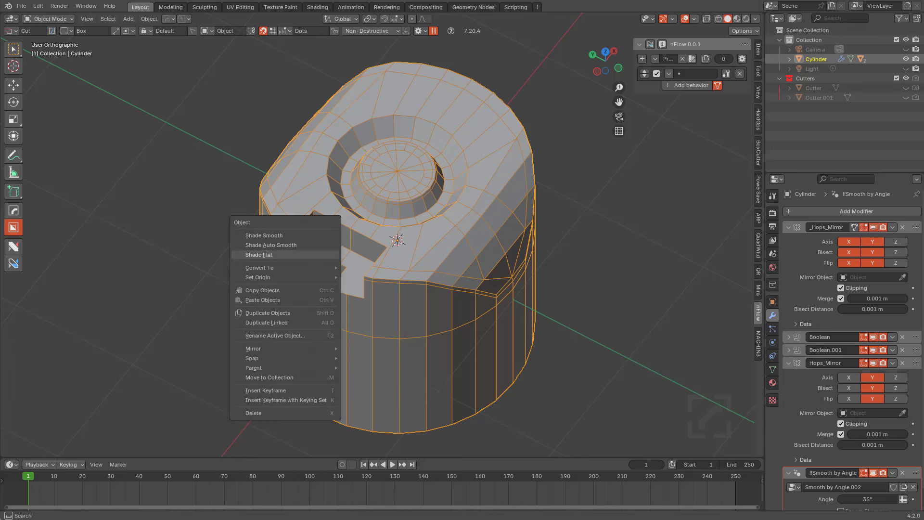
left_click(286, 255)
Apply Shade Auto Smooth to the cylinder and run HardOps Sharpen on it
right_click(286, 250)
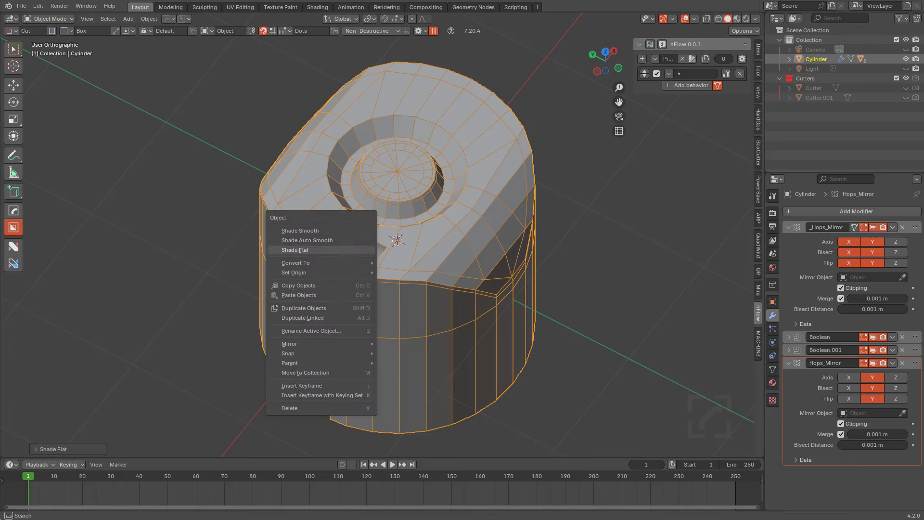
left_click(286, 240)
key("q")
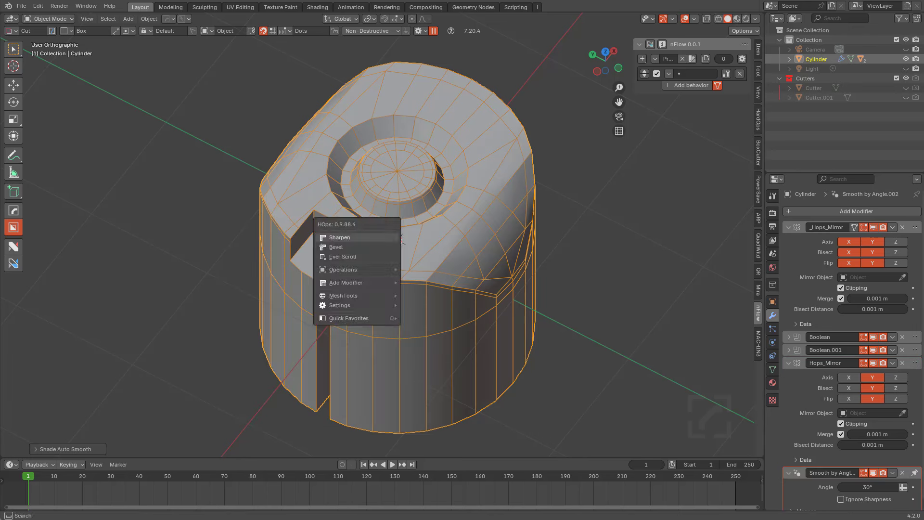
left_click(398, 238)
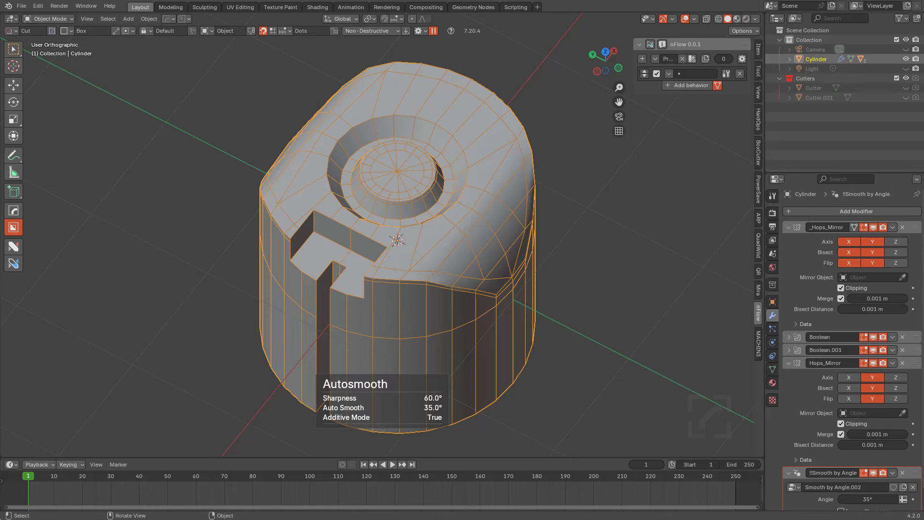
Cut a box step into the slot below the cylinder's rim notch and collapse all modifiers except Smooth by Angle
left_click_drag(323, 254, 330, 306)
left_click(331, 352)
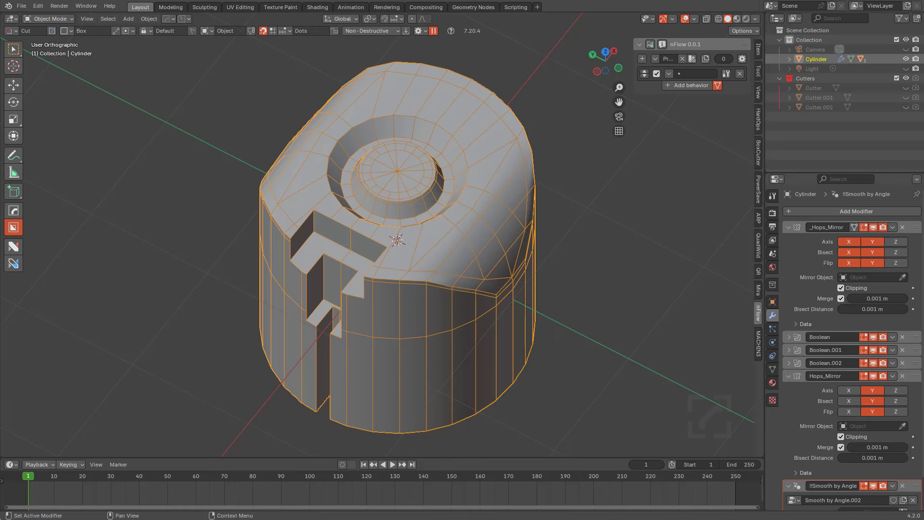
scroll(852, 346, "down", 2)
scroll(833, 371, "up", 2)
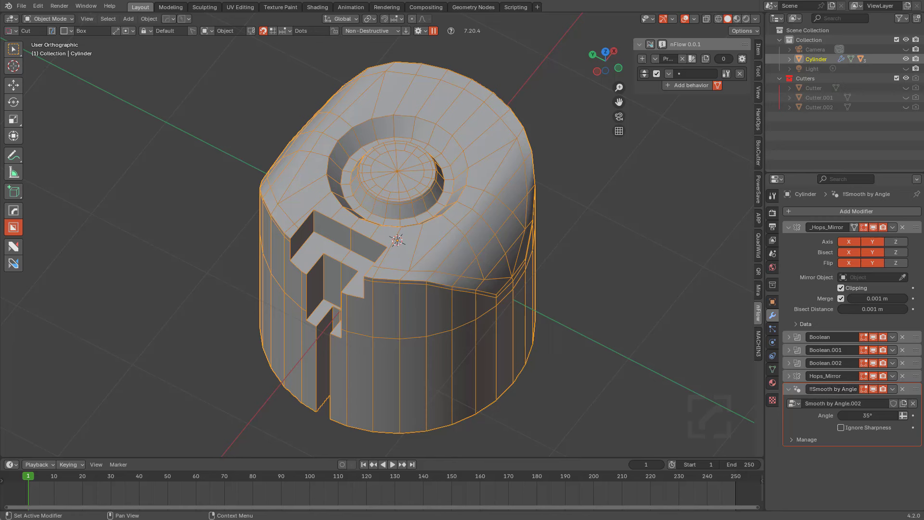
left_click(789, 227)
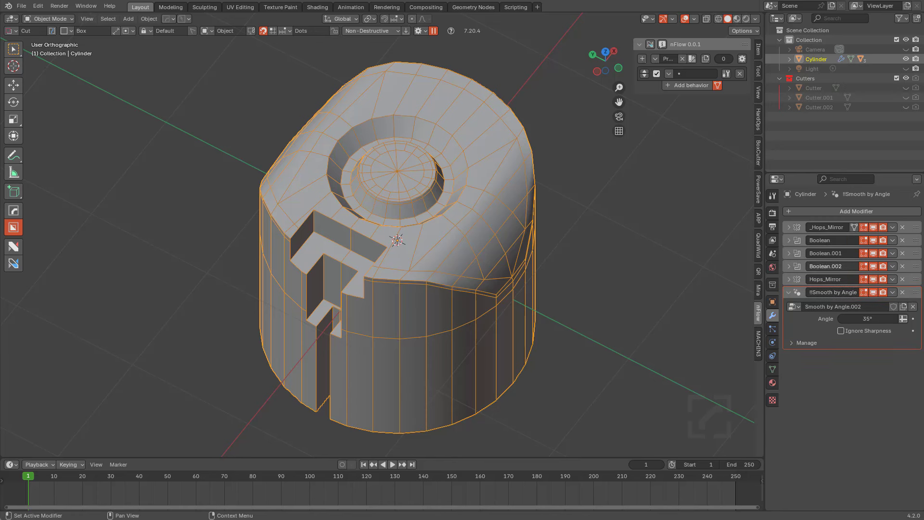
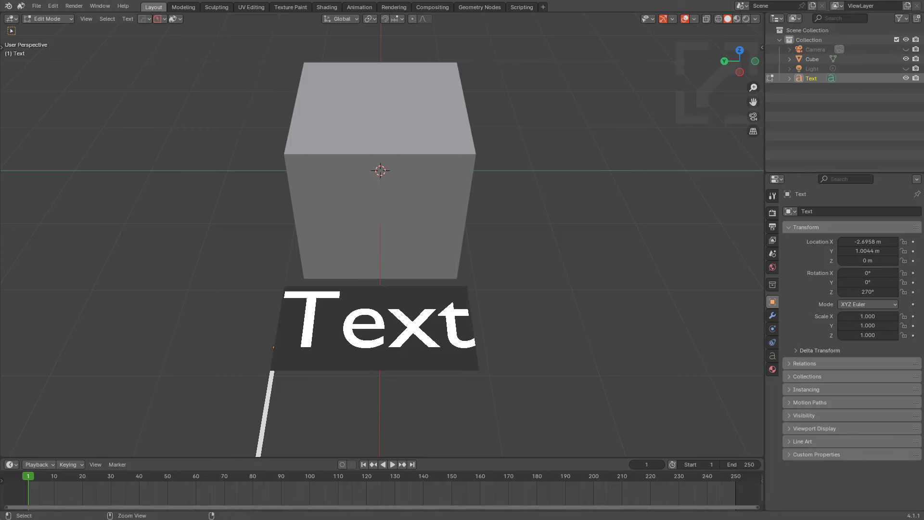
Replace the text object's default content with BOXCUTTER and return to Object Mode
type("CO")
key("BackSpace")
key("BackSpace")
type("BO")
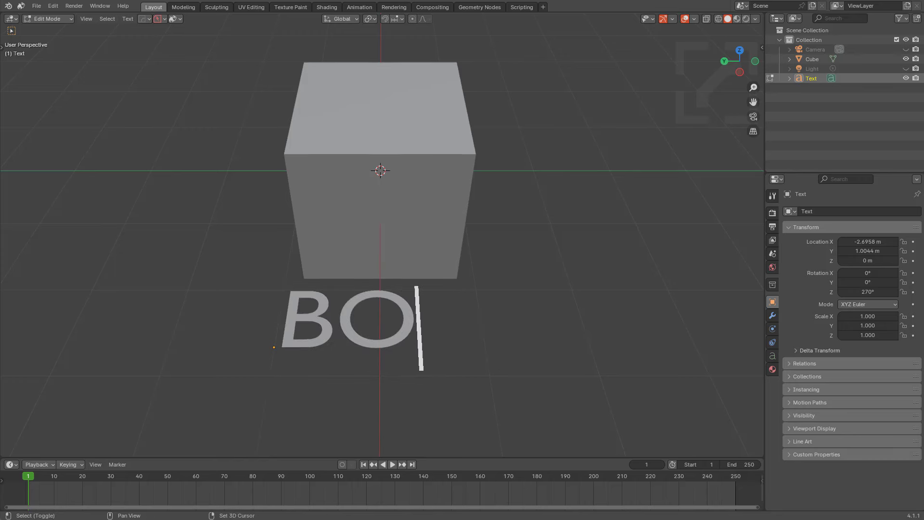
type("XCUTTER")
key("Tab")
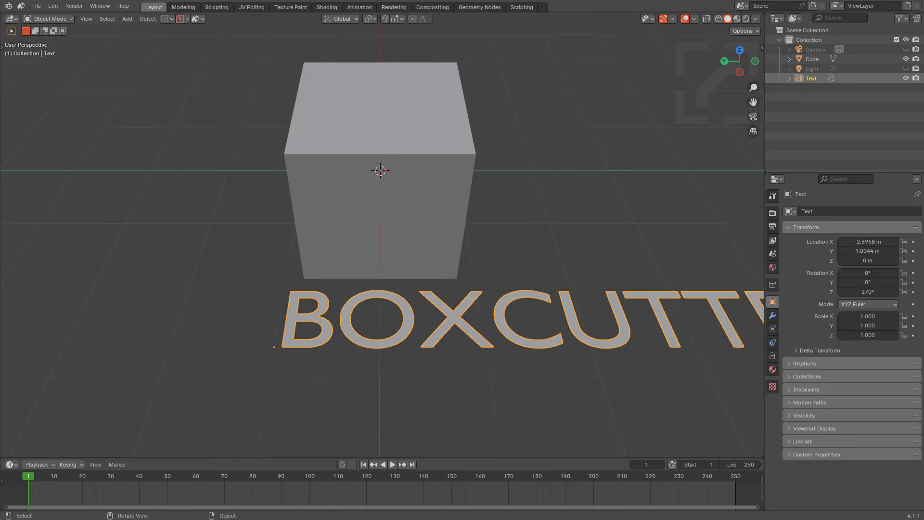
Move the BOXCUTTER text along the Y axis to about 2.73 m, centring it in front of the cube
key("g")
key("x")
key("y")
key("Return")
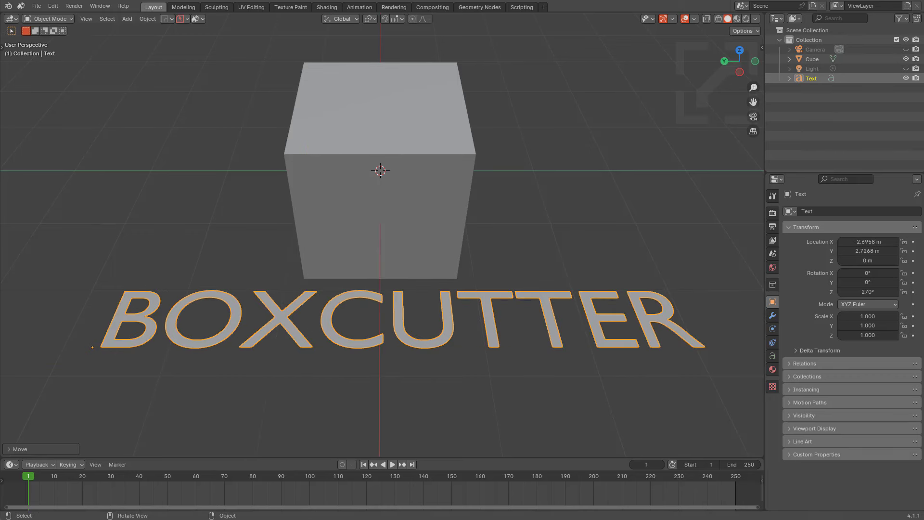
Browse the installed fonts with HardOps Font Scroll and set the BOXCUTTER text to Montserrat Bold
key("q")
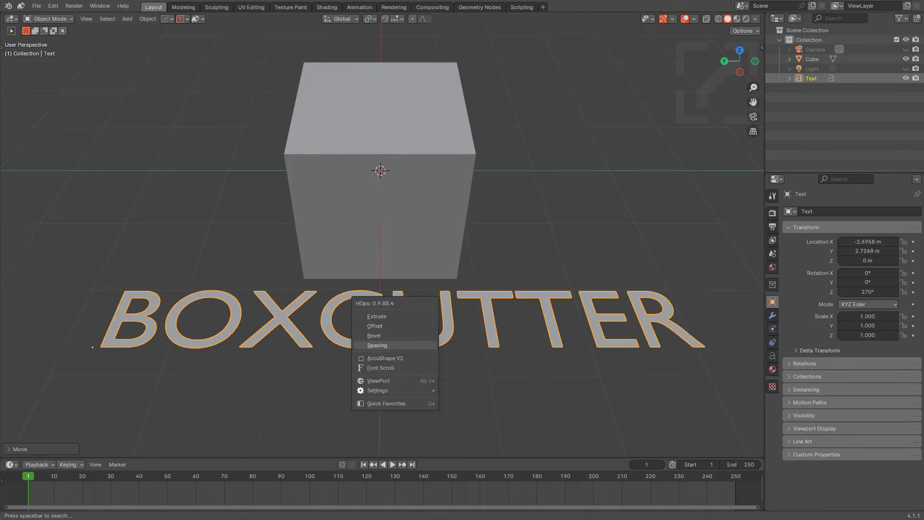
left_click(380, 368)
scroll(400, 390, "up", 5)
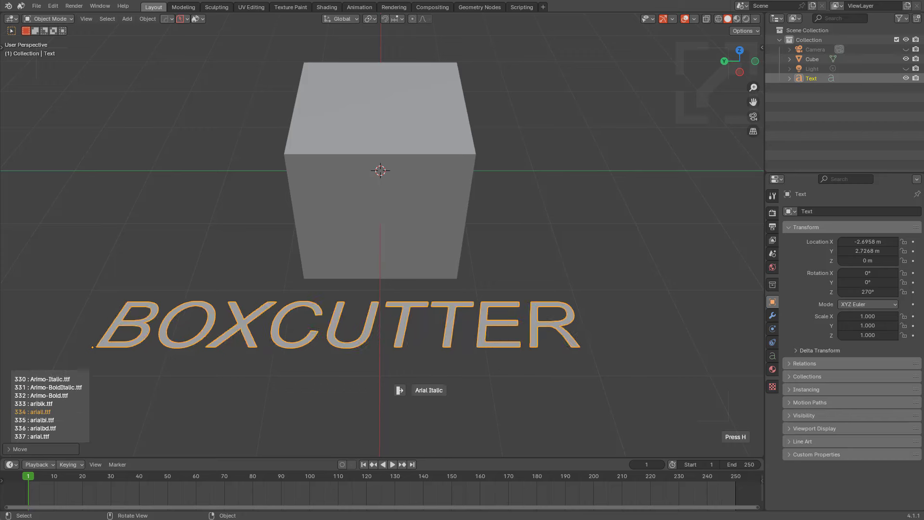
scroll(400, 390, "up", 5)
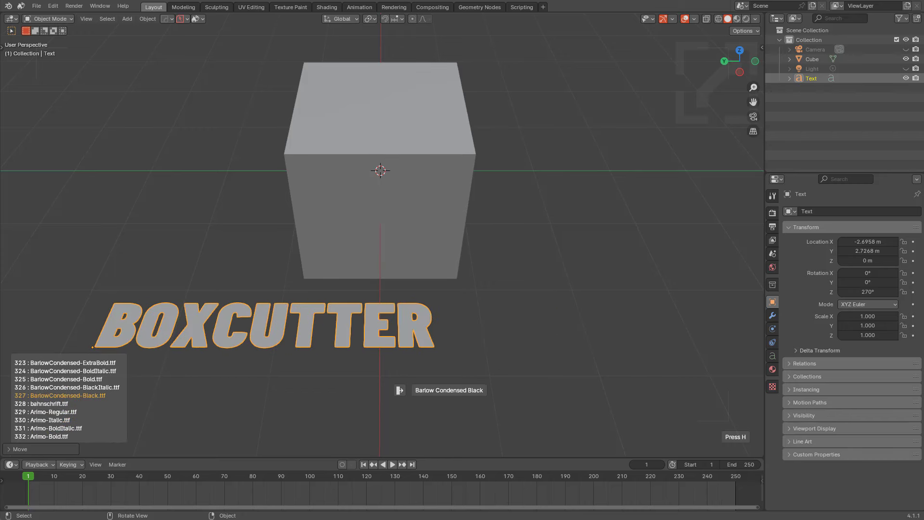
scroll(399, 390, "up", 1)
scroll(399, 390, "up", 3)
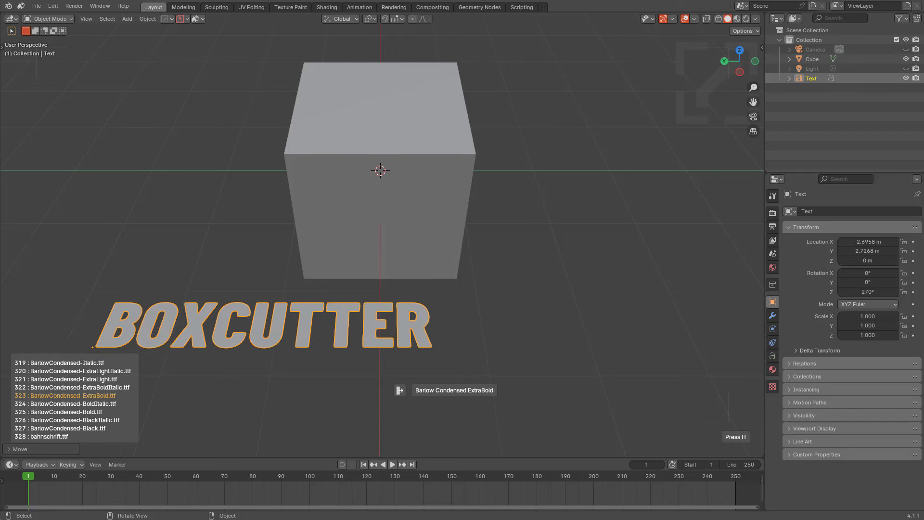
scroll(400, 390, "up", 10)
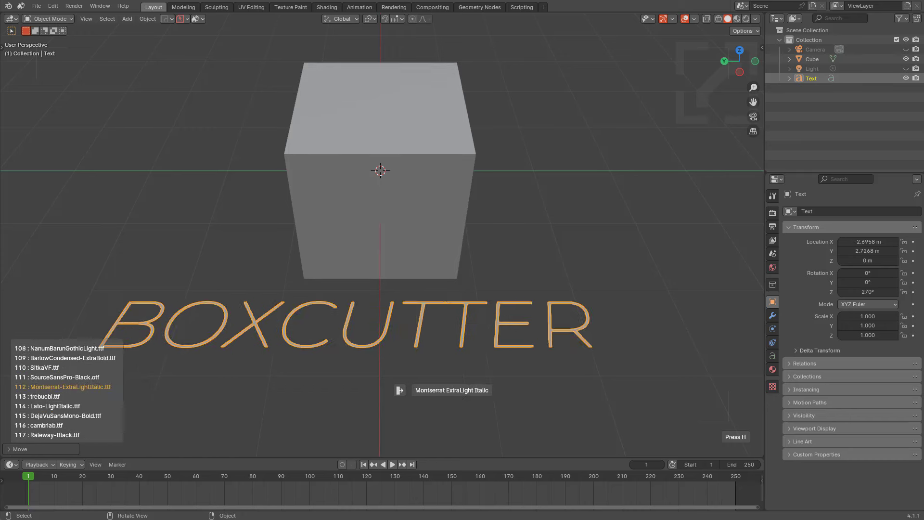
scroll(399, 390, "up", 13)
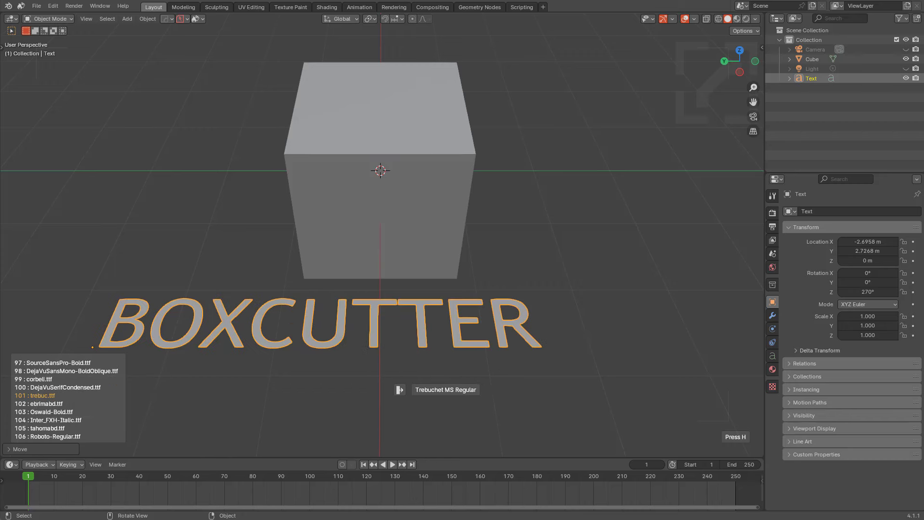
scroll(399, 390, "up", 6)
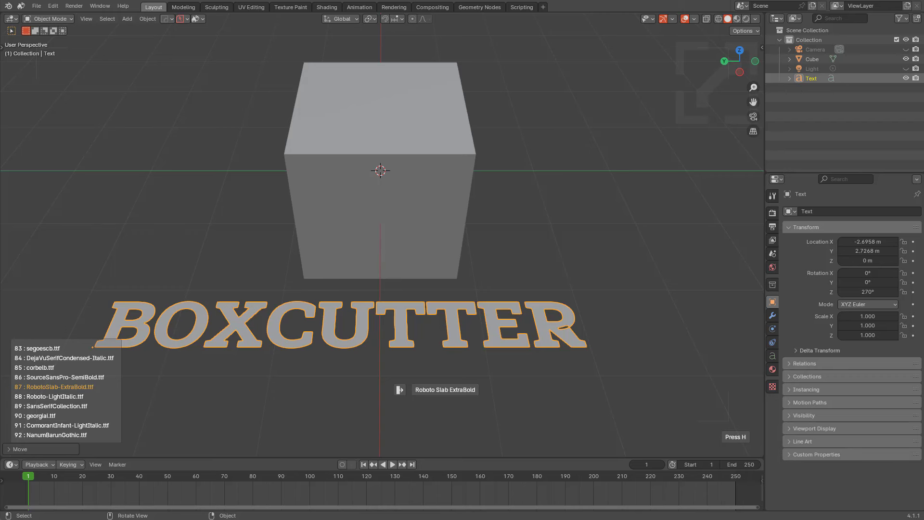
scroll(399, 390, "up", 1)
scroll(399, 390, "down", 1)
scroll(400, 390, "up", 1)
scroll(400, 390, "up", 3)
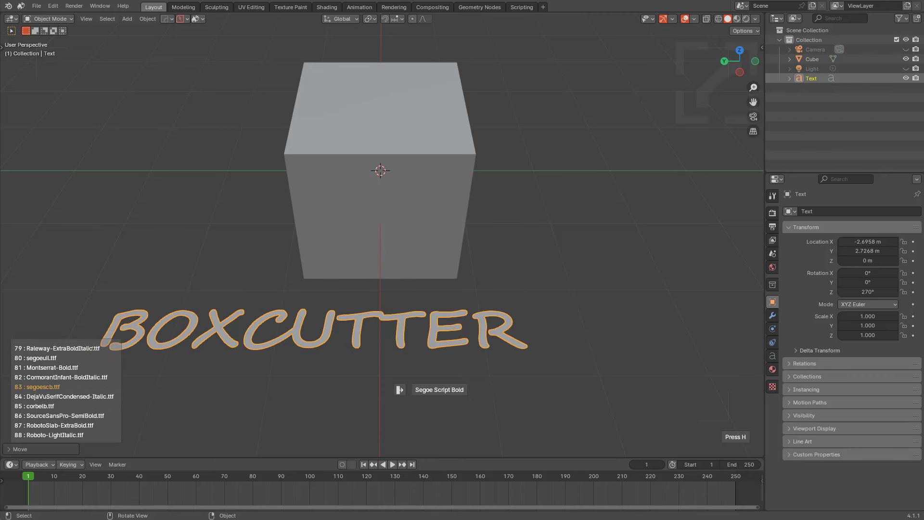
scroll(400, 390, "up", 1)
scroll(399, 390, "up", 1)
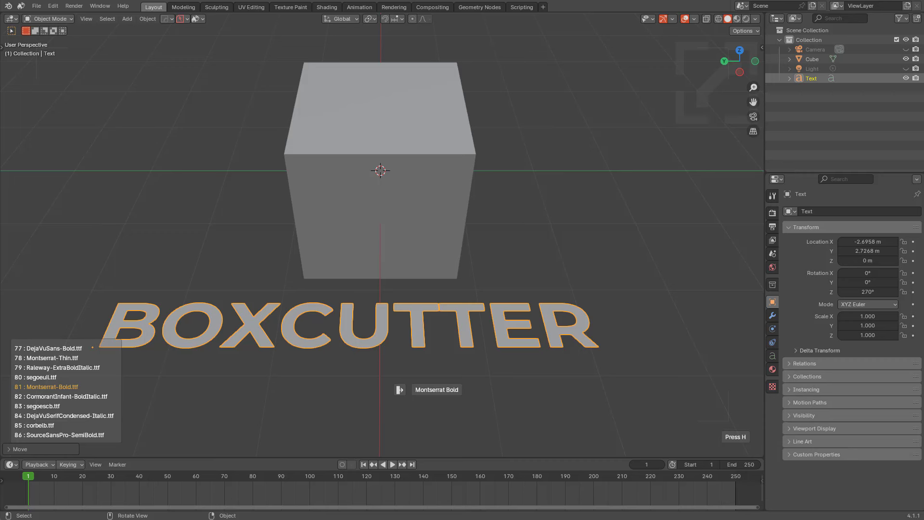
left_click(400, 390)
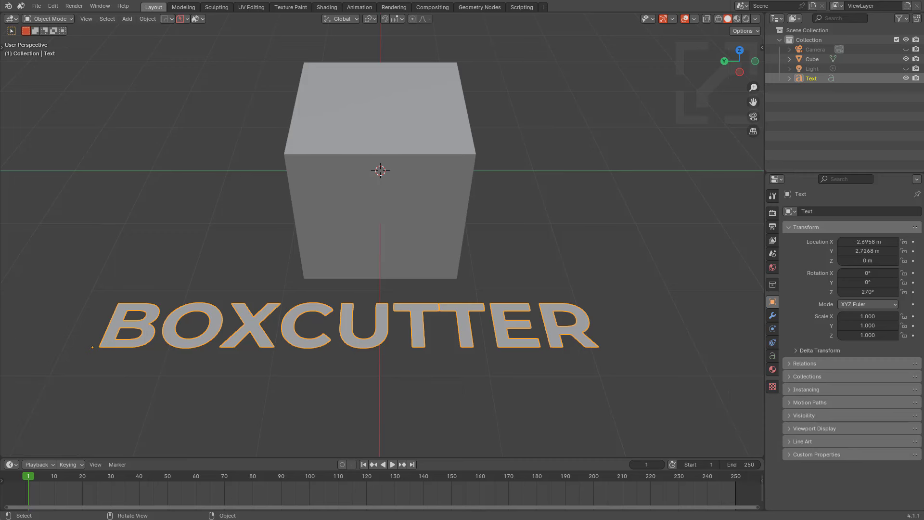
Widen the letter spacing of the BOXCUTTER text slightly with HardOps Spacing
key("q")
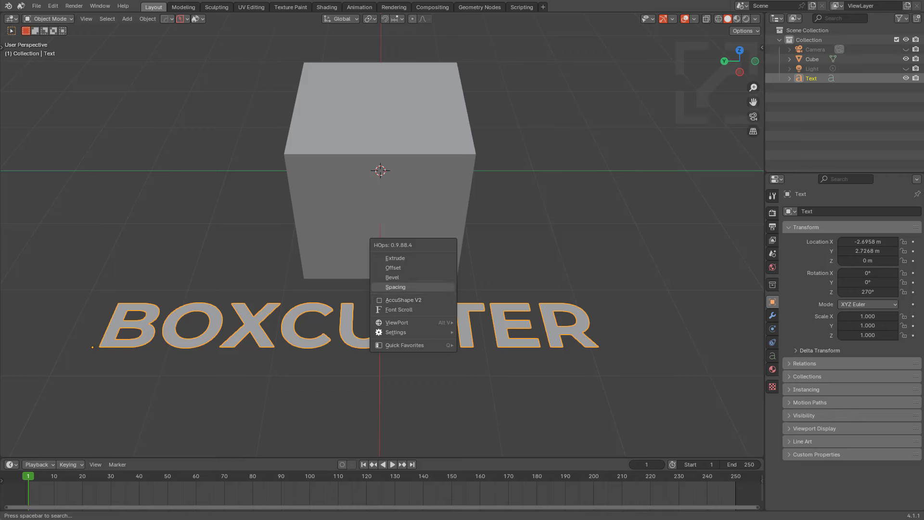
left_click(438, 287)
left_click(443, 287)
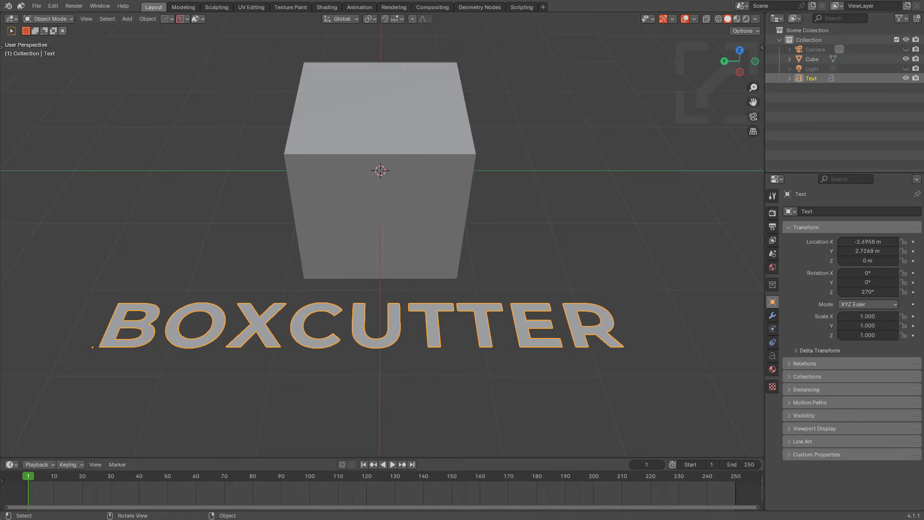
Activate BoxCutter, set its shape type to Custom and assign the text object as the custom shape
scroll(382, 235, "up", 2)
scroll(382, 235, "down", 2)
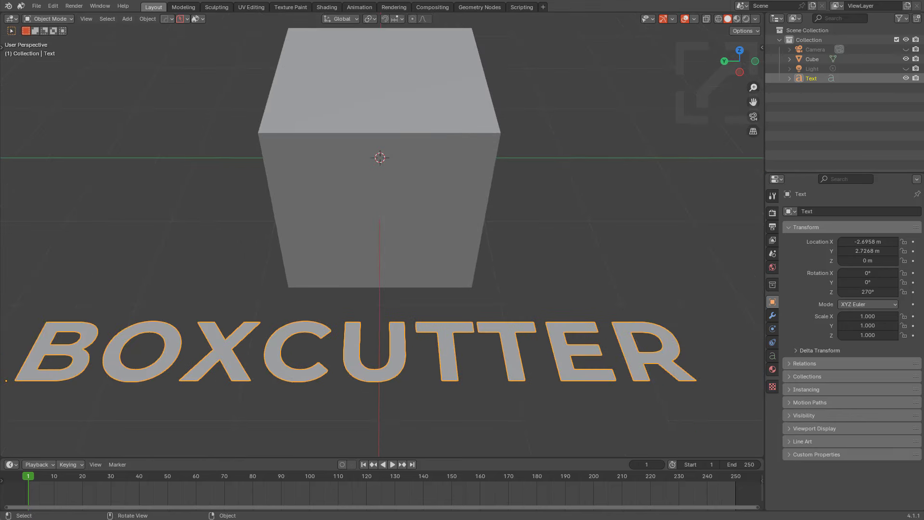
mouse_move(382, 235)
middle_mouse_down()
mouse_move(371, 234)
mouse_move(384, 236)
middle_mouse_up()
key("alt+w")
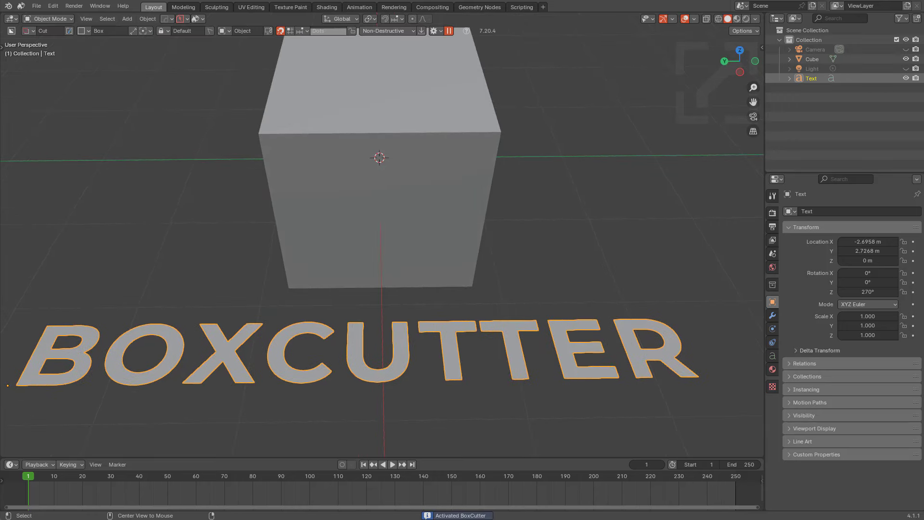
key("d")
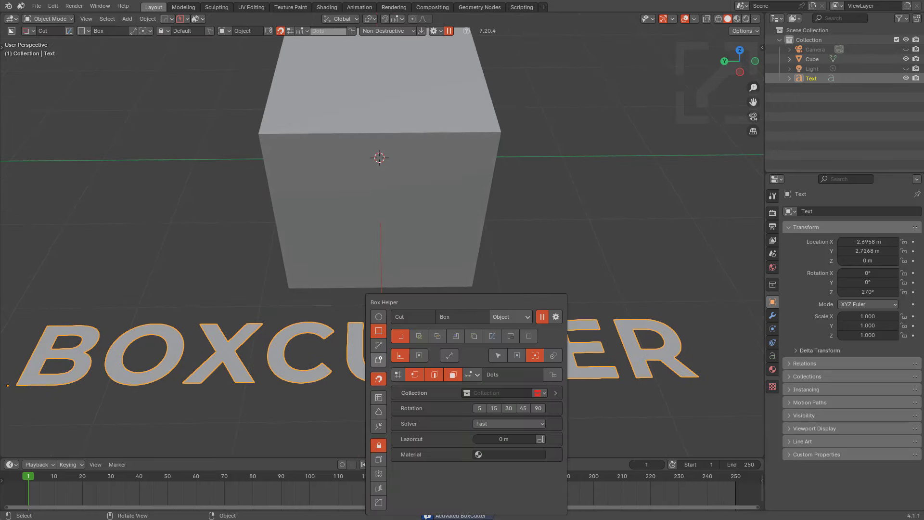
left_click(378, 360)
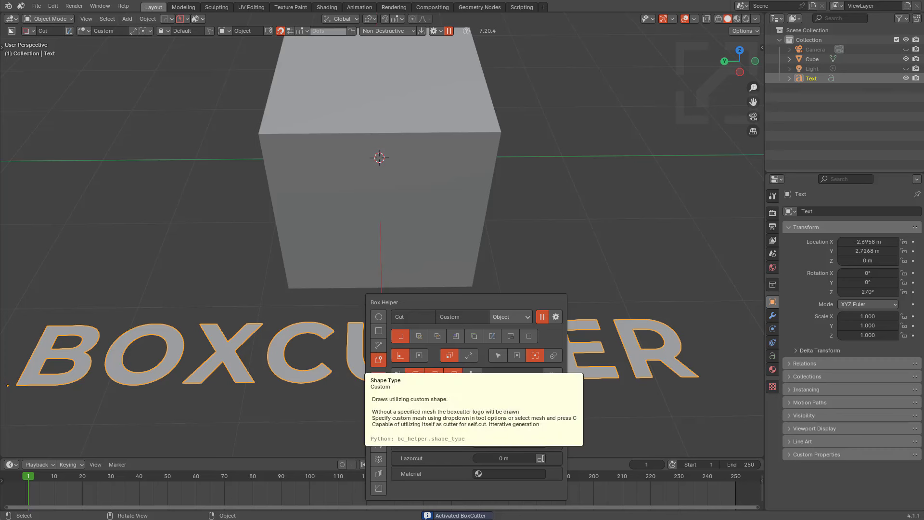
key("c")
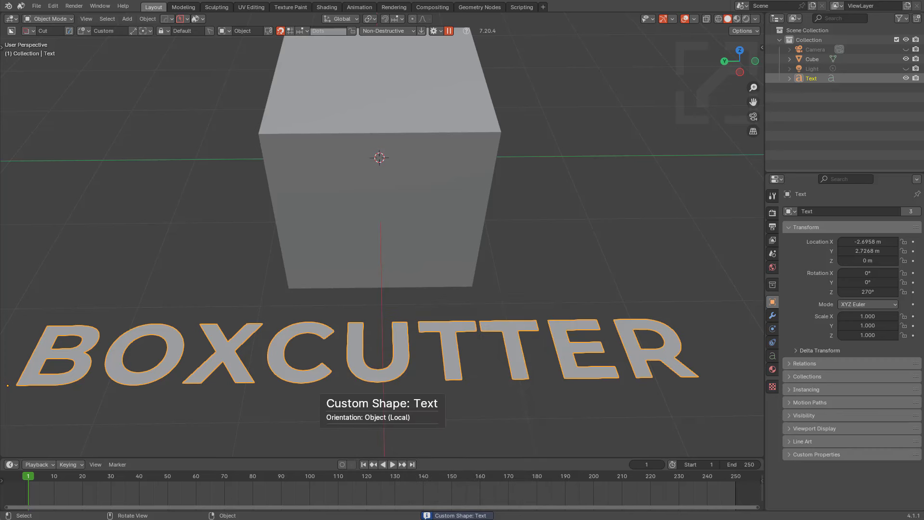
Select the cube and draw the custom text cutter across the upper part of its front face
left_click(381, 226)
middle_click_drag(381, 226, 401, 276, "shift")
middle_click_drag(401, 277, 405, 260)
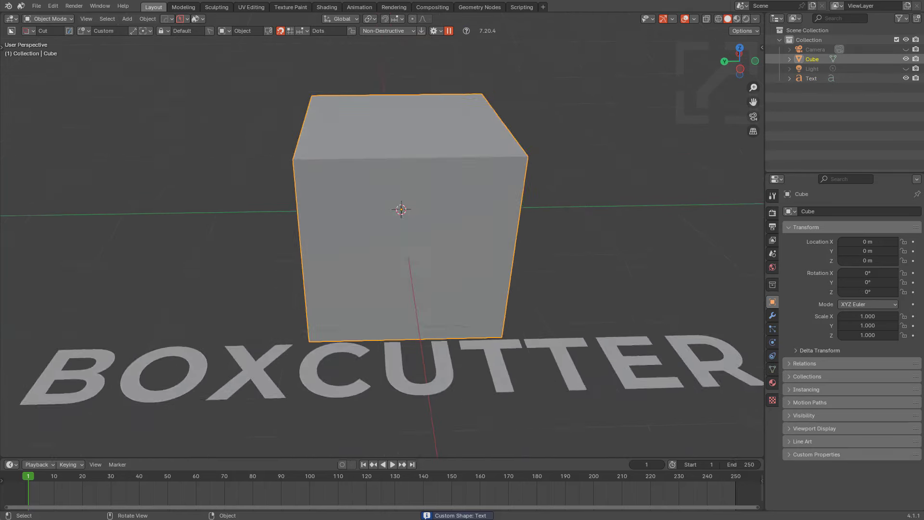
scroll(405, 260, "up", 2)
mouse_move(260, 124)
left_mouse_down()
mouse_move(598, 159)
mouse_move(145, 138)
mouse_move(12, 152)
left_mouse_up()
Scale and move the text cutter so it spans nearly the cube face's full width, and lock the shape
key("g")
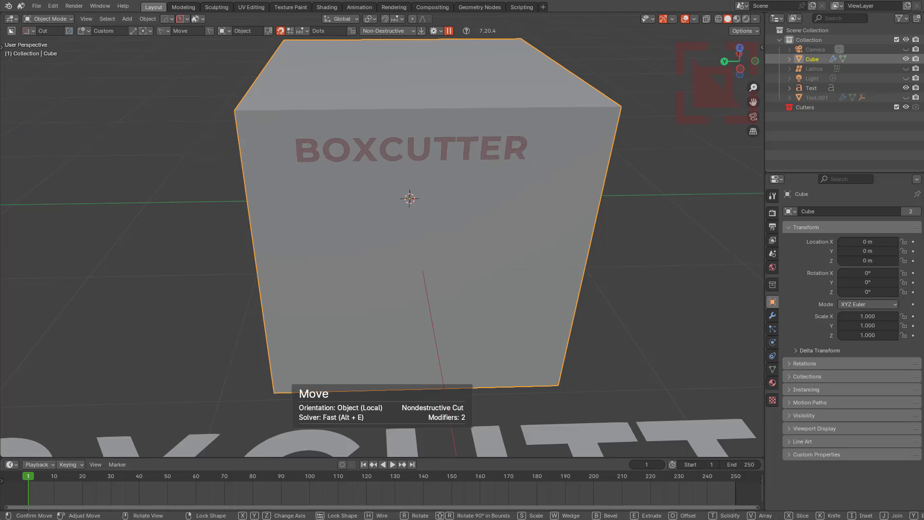
key("Tab")
key("s")
key("g")
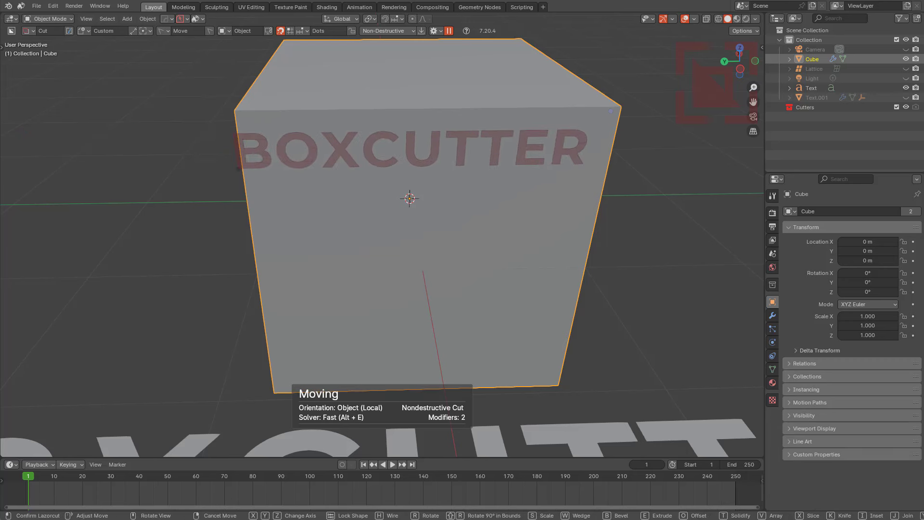
key("Tab")
Extrude the locked text cutter into the cube's front face and apply the nondestructive cut
middle_click_drag(409, 231, 452, 250)
scroll(452, 249, "up", 2)
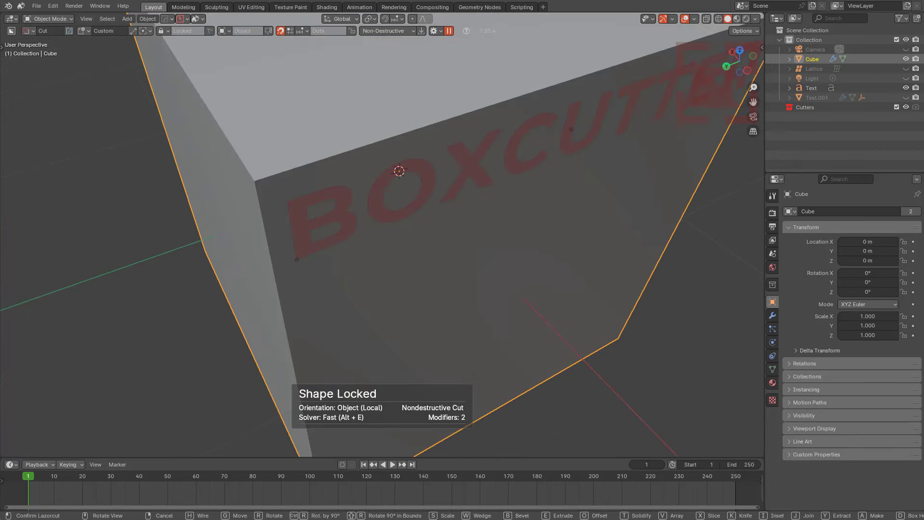
key("e")
key("Tab")
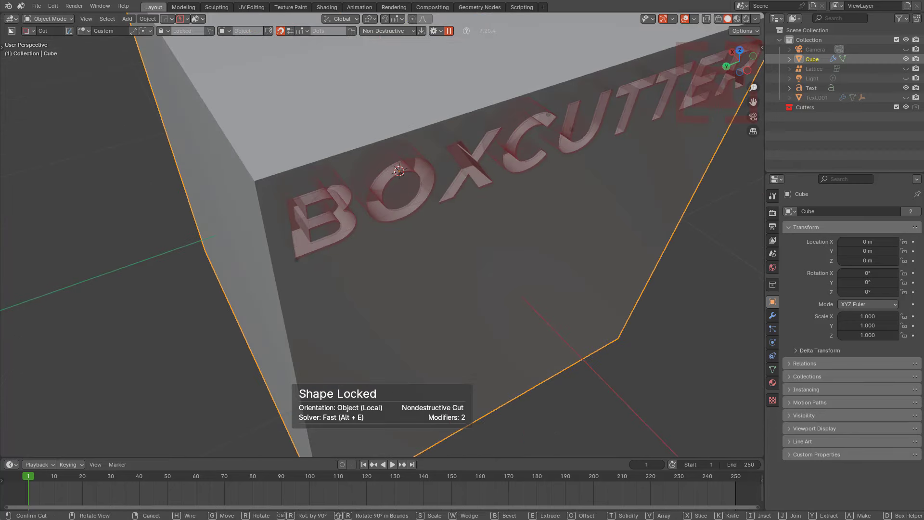
middle_click_drag(448, 250, 373, 183)
key("space")
Deselect everything and examine the recessed BOXCUTTER letters on the cube's front face up close
scroll(380, 250, "down", 2)
scroll(410, 130, "up", 6)
mouse_move(410, 130)
middle_mouse_down()
mouse_move(410, 144)
mouse_move(391, 132)
mouse_move(443, 133)
mouse_move(416, 133)
middle_mouse_up()
scroll(391, 131, "down", 6)
scroll(431, 133, "up", 1, "alt")
key("alt+a")
scroll(443, 133, "up", 3)
scroll(444, 133, "down", 1)
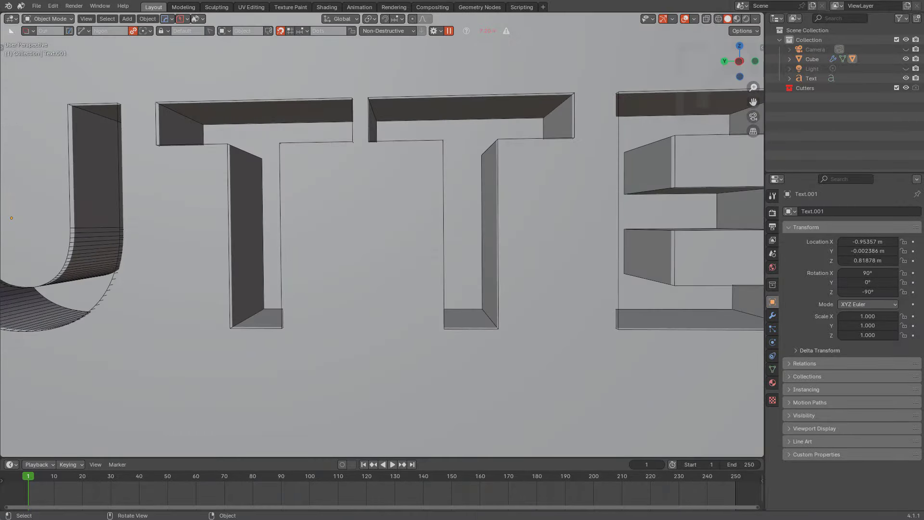
scroll(416, 133, "down", 1)
middle_click_drag(416, 133, 303, 129, "shift")
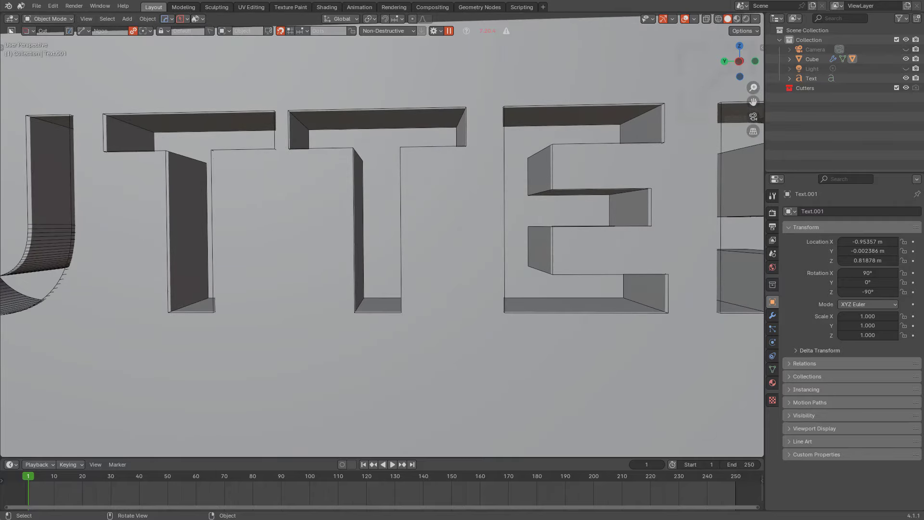
scroll(382, 237, "down", 11)
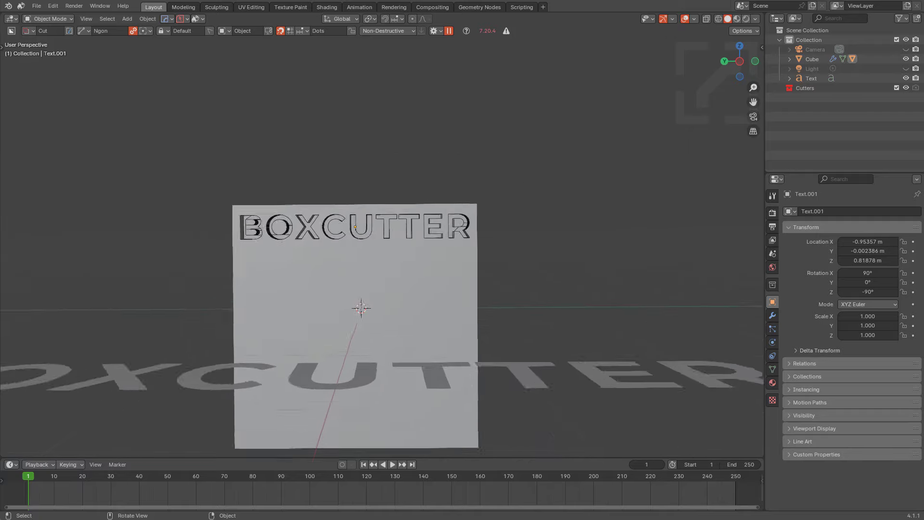
Duplicate the BOXCUTTER text on the ground and place the copy in front of it along X, at about -3.76 m
middle_click_drag(381, 238, 404, 166)
scroll(385, 276, "down", 2)
middle_click_drag(405, 166, 413, 180)
left_click(432, 267, "shift")
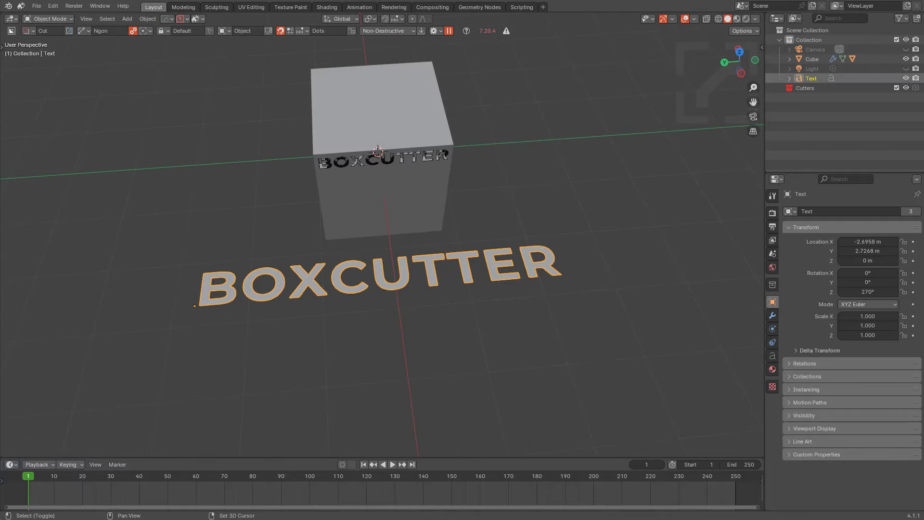
key("shift+d")
key("y")
key("x")
left_click(443, 337)
Replace the duplicated text's wording with "T t" and return to Object Mode
key("Tab")
key("ctrl+a")
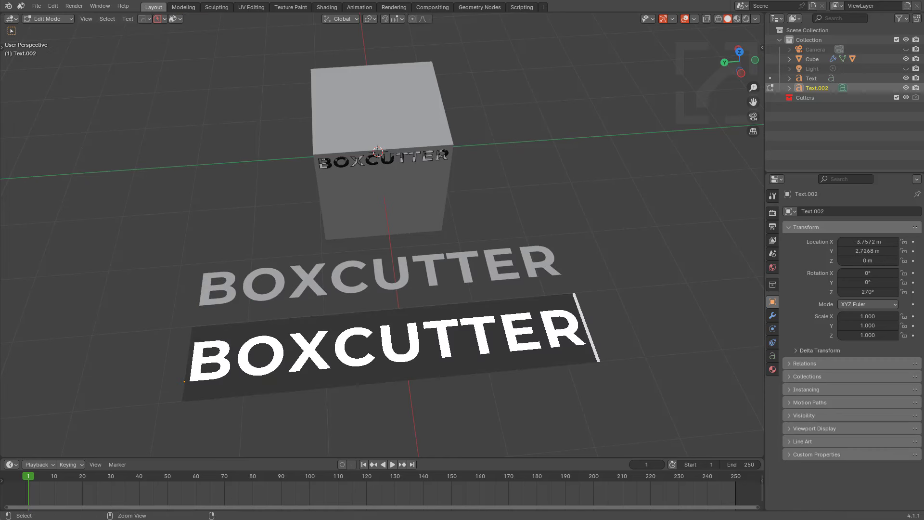
type("T T")
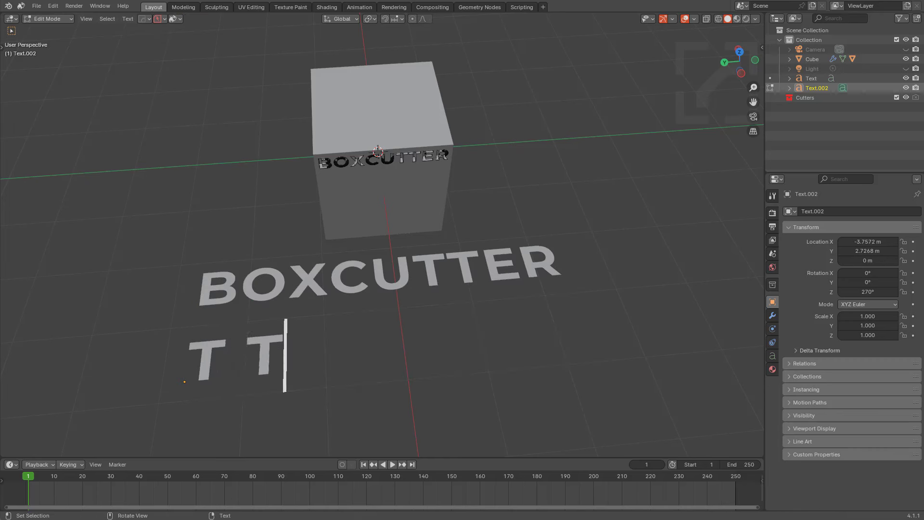
key("Tab")
key("Tab")
key("BackSpace")
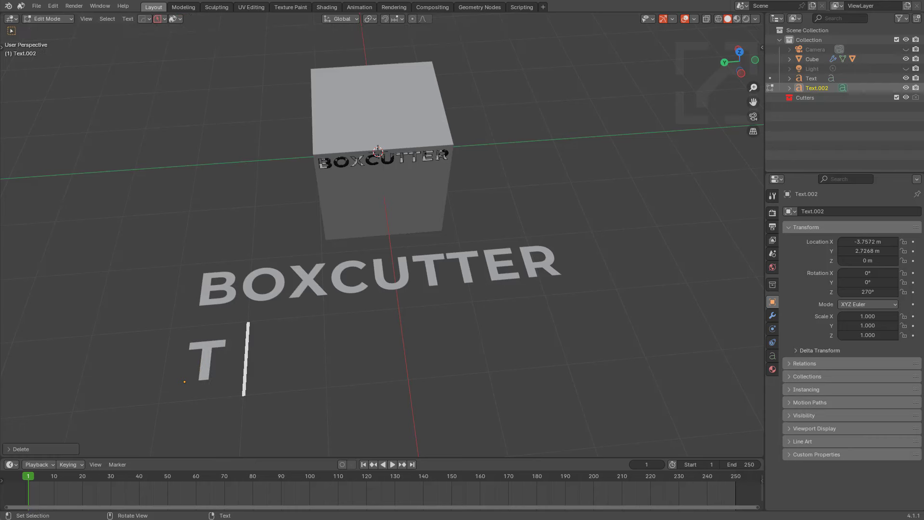
type("t")
key("Tab")
middle_click_drag(337, 274, 421, 229, "shift")
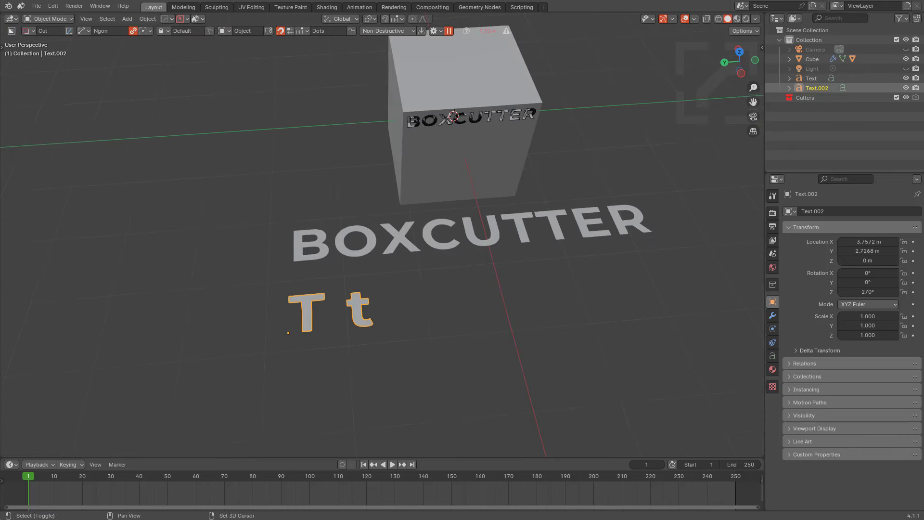
Start HardOps Font Scroll on the "T t" text and browse the fonts to Webdings Regular
scroll(421, 229, "up", 1)
scroll(351, 231, "up", 4)
key("q")
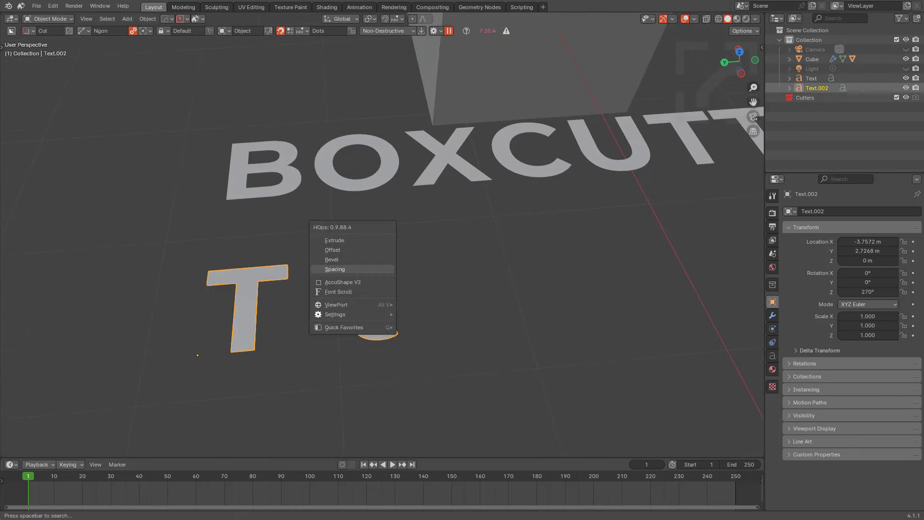
left_click(355, 293)
scroll(355, 292, "down", 6)
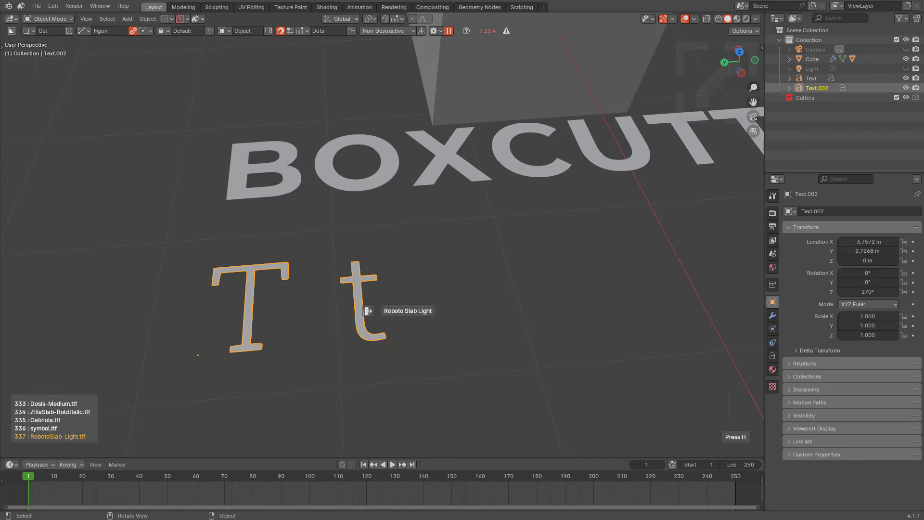
scroll(368, 311, "down", 4)
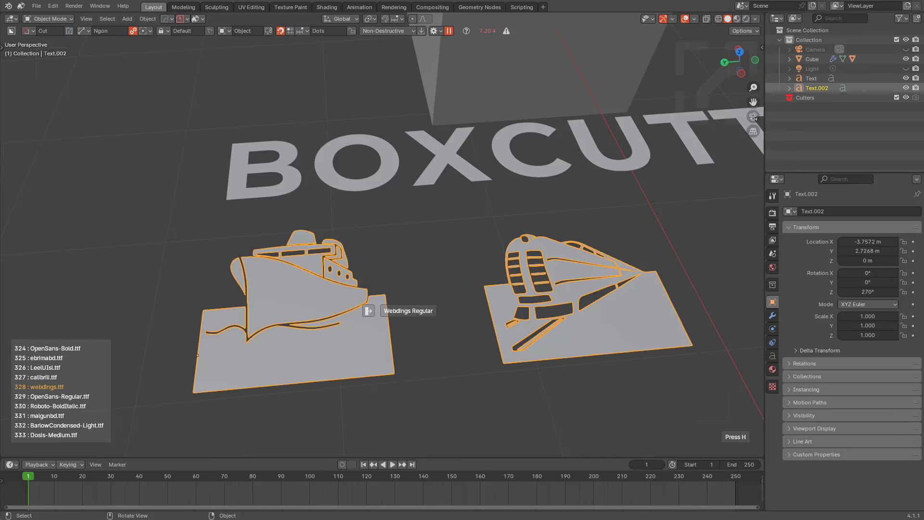
Continue through the font list past Open Sans Bold and Source Sans Pro Bold, and apply a narrow bold font to the "T t" text
scroll(368, 310, "up", 1)
scroll(369, 310, "down", 5)
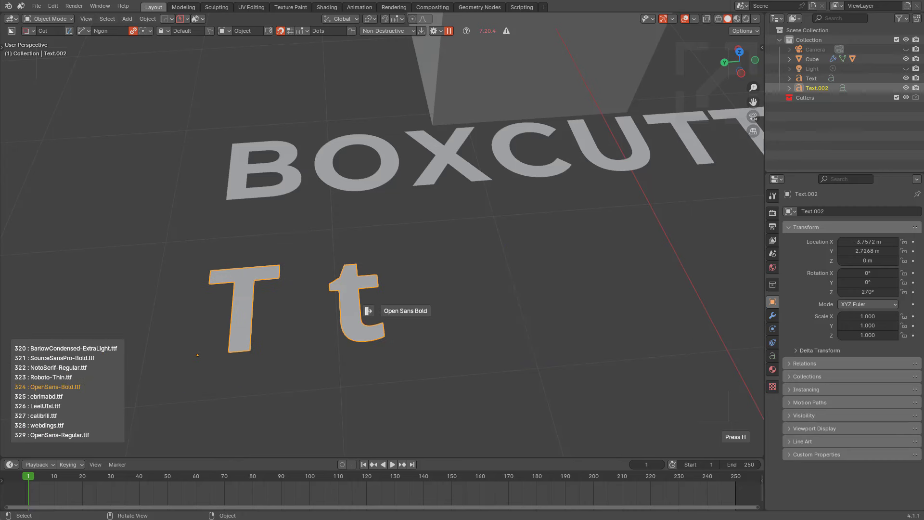
scroll(368, 310, "down", 2)
scroll(368, 311, "up", 1)
scroll(368, 310, "down", 2)
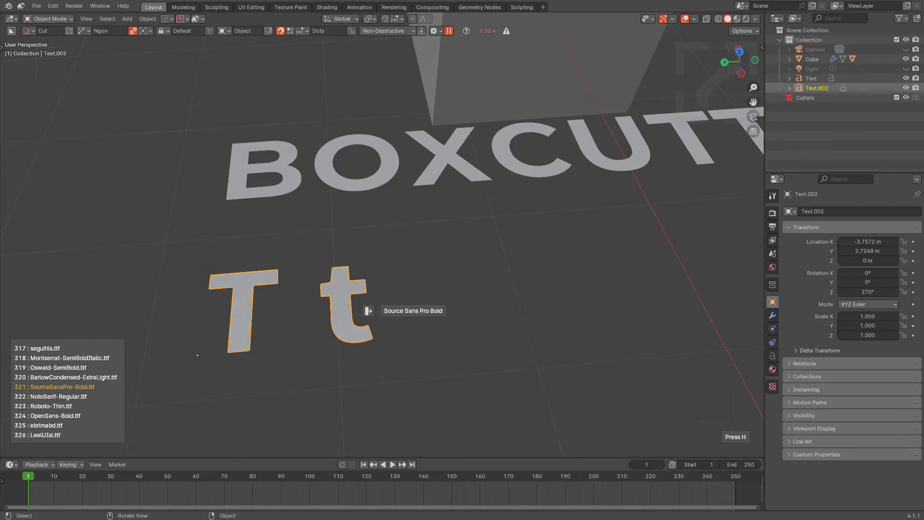
scroll(368, 311, "down", 2)
left_click(358, 309)
scroll(356, 308, "down", 3)
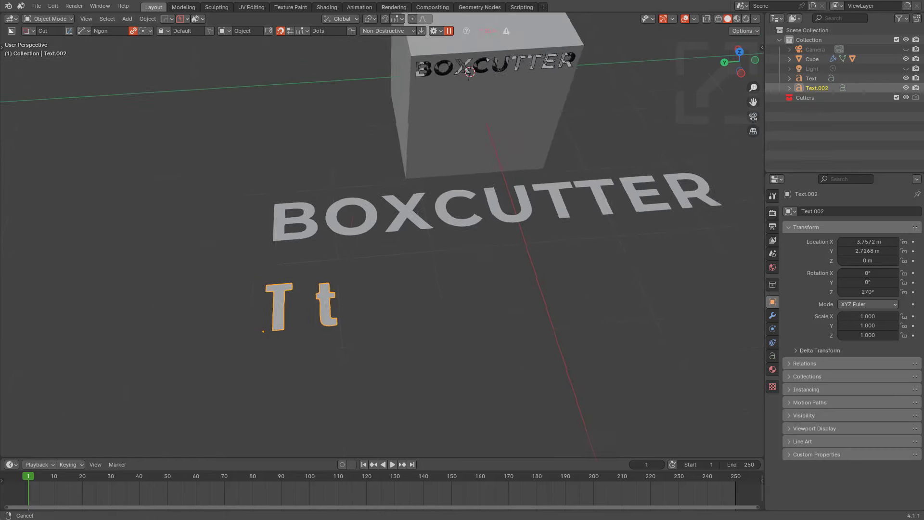
middle_click_drag(356, 308, 340, 284)
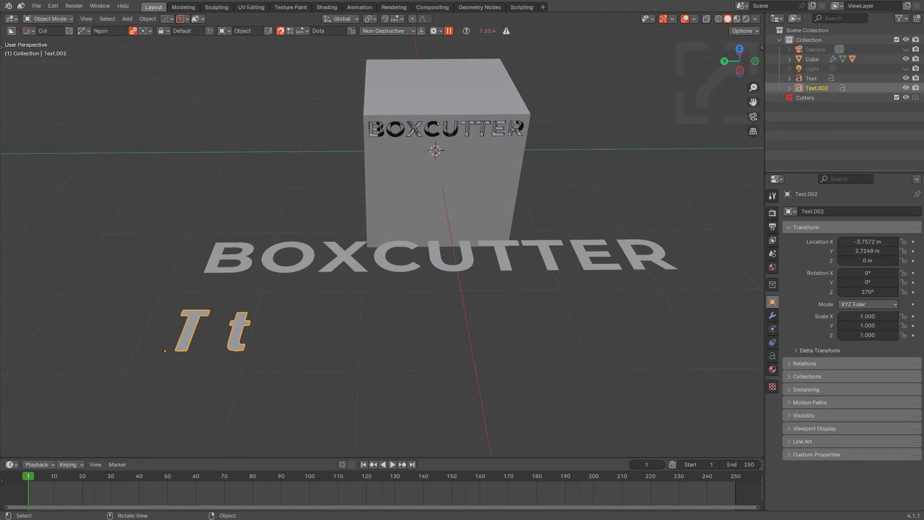
Cut the Tt text as a custom shape into the cube's front face below the BOXCUTTER lettering
key("d")
left_click(421, 241)
key("c")
scroll(418, 222, "up", 5)
left_click(419, 216)
mouse_move(419, 217)
middle_mouse_down("shift")
mouse_move(362, 300)
mouse_move(382, 290)
mouse_move(361, 277)
middle_mouse_up("shift")
scroll(381, 290, "down", 4)
mouse_move(368, 148)
left_mouse_down()
mouse_move(429, 195)
mouse_move(267, 224)
mouse_move(222, 254)
left_mouse_up()
key("g")
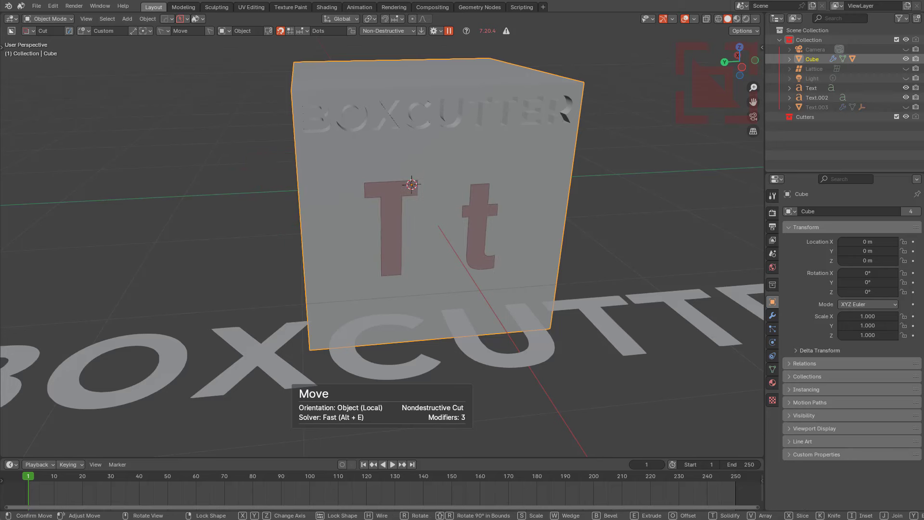
key("Tab")
left_click(414, 184)
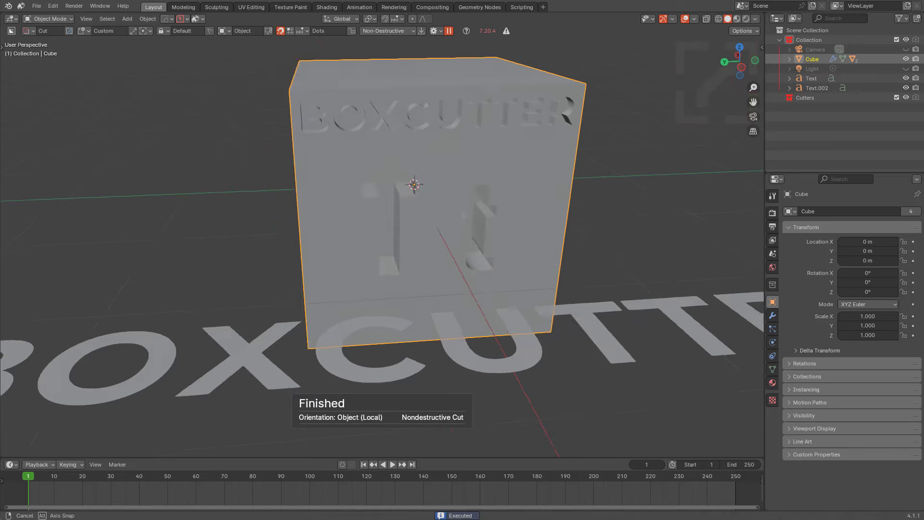
Show wireframe edges over the shaded objects so the topology around the Tt cutout can be examined
scroll(374, 234, "up", 3)
mouse_move(385, 236)
middle_mouse_down()
mouse_move(374, 234)
mouse_move(372, 214)
mouse_move(359, 212)
mouse_move(370, 226)
middle_mouse_up()
key("alt+v")
left_click(368, 268)
key("alt+a")
scroll(375, 222, "up", 4)
scroll(376, 222, "down", 4)
Add a horizontal loop cut around the cube's middle, running through the Tt cutout
left_click(373, 228)
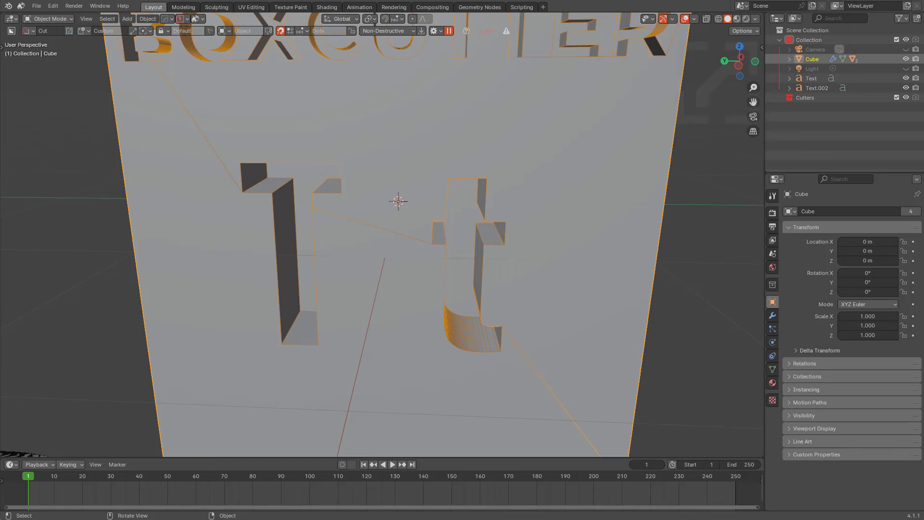
key("Tab")
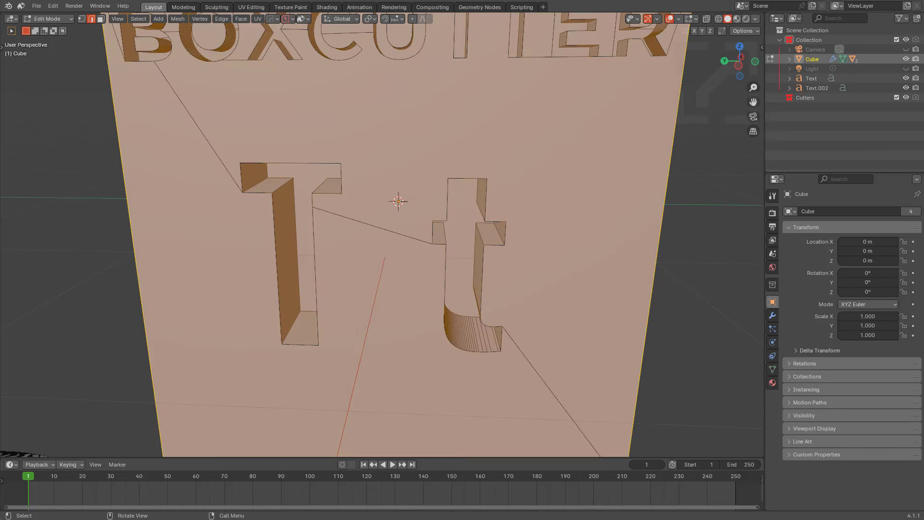
key("ctrl+r")
left_click(139, 230)
left_click(139, 229)
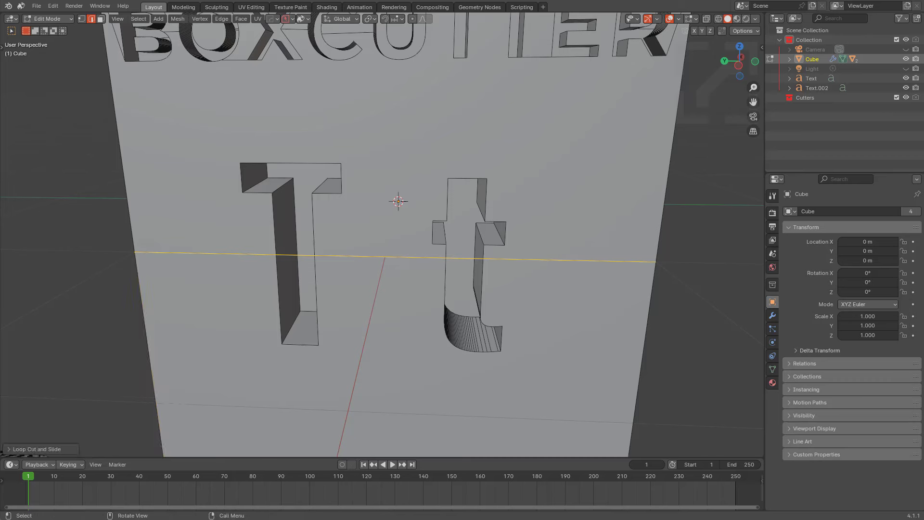
key("Tab")
Add a second horizontal loop cut around the cube through the BOXCUTTER lettering and deselect everything
middle_click_drag(131, 72, 131, 144, "shift")
key("Tab")
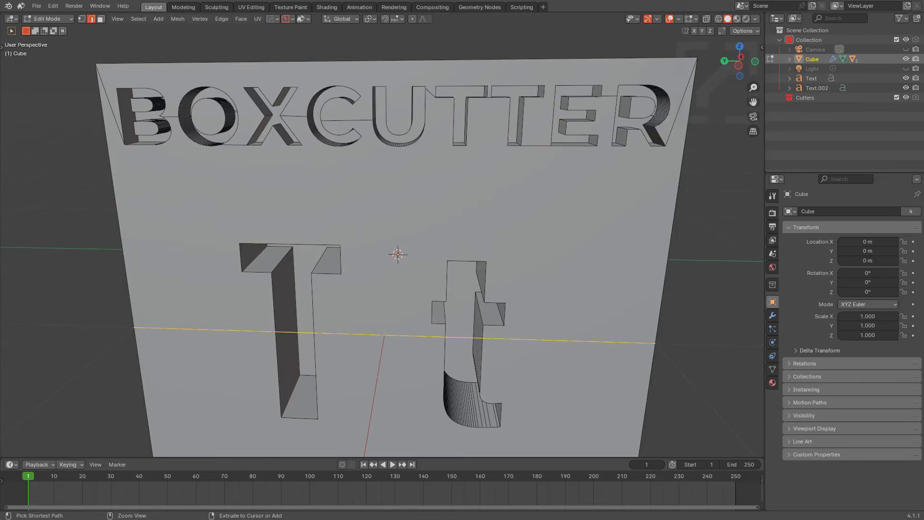
key("ctrl+r")
left_click(126, 113)
left_click(126, 17)
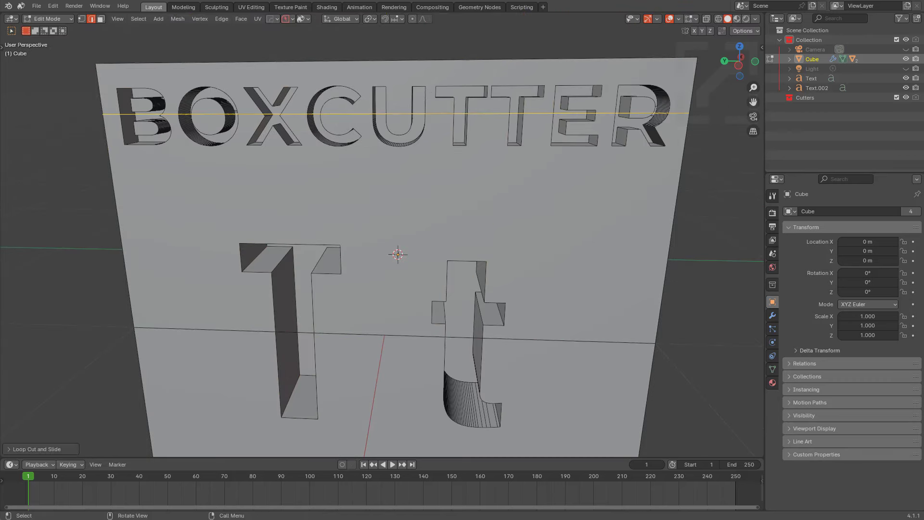
key("Tab")
key("alt+a")
Examine the edges around the Tt cutout up close and from above
middle_click_drag(398, 269, 392, 229, "shift")
scroll(385, 205, "up", 2)
middle_click_drag(392, 229, 393, 226)
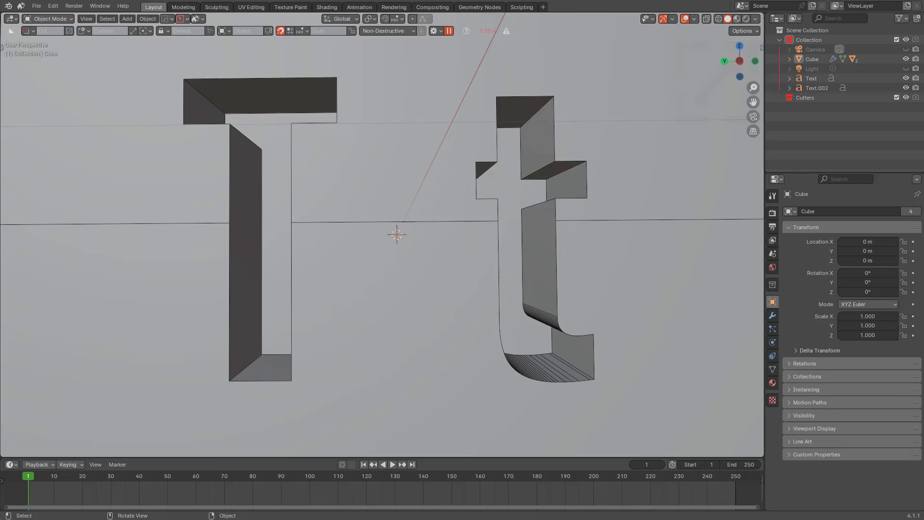
scroll(393, 226, "down", 2)
middle_click_drag(393, 227, 388, 288)
scroll(391, 265, "down", 5)
scroll(388, 289, "down", 1)
left_click(385, 344)
key("Tab")
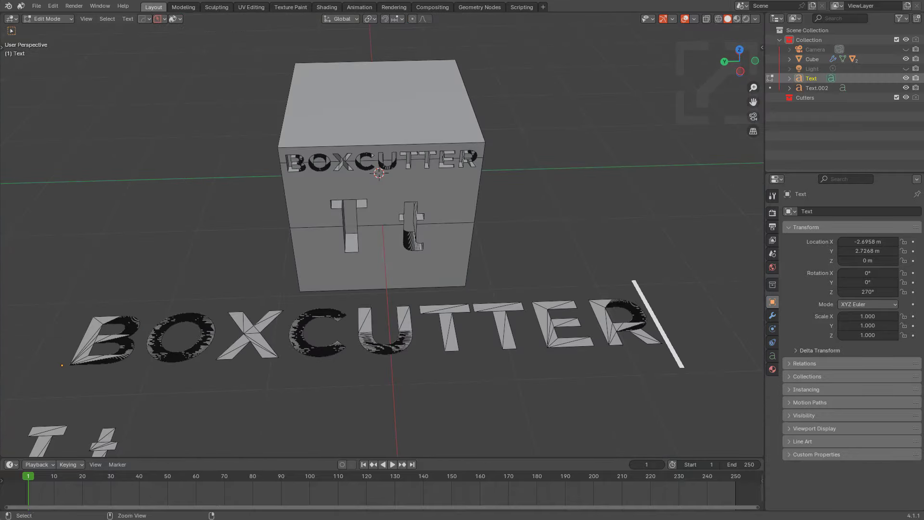
key("Tab")
Duplicate the Tt text object and move the copy along the Y axis beside the original
scroll(385, 332, "down", 1)
middle_click_drag(385, 333, 424, 276, "shift")
left_click(227, 321)
key("shift+d")
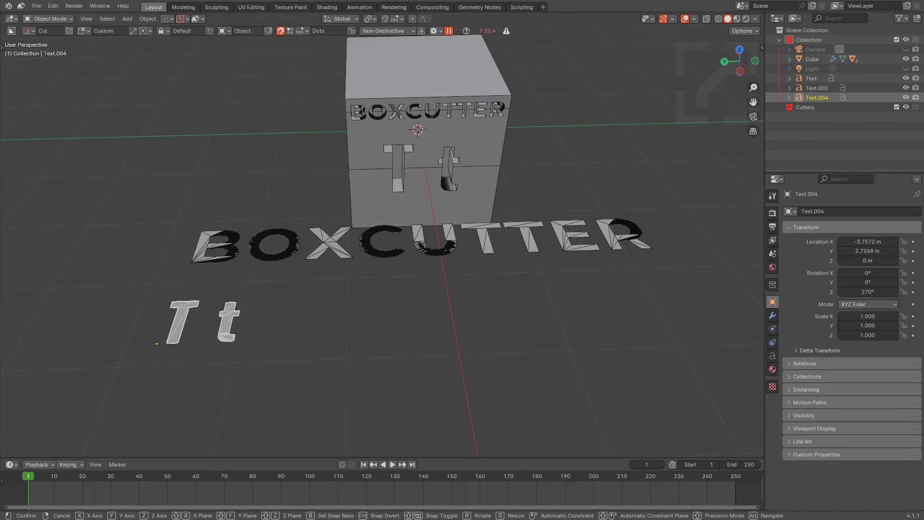
key("x")
key("y")
left_click(423, 316)
Replace the duplicated text's content with "Jj"
key("Tab")
key("ctrl+a")
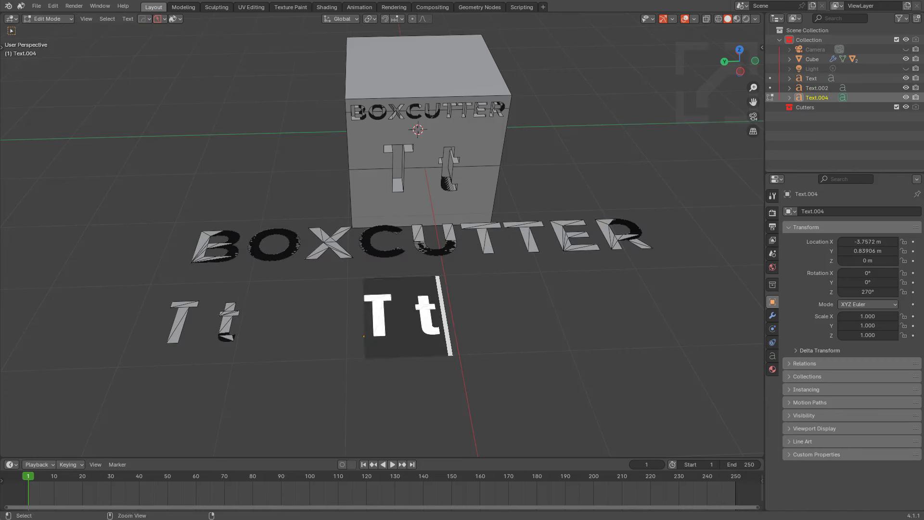
type("J")
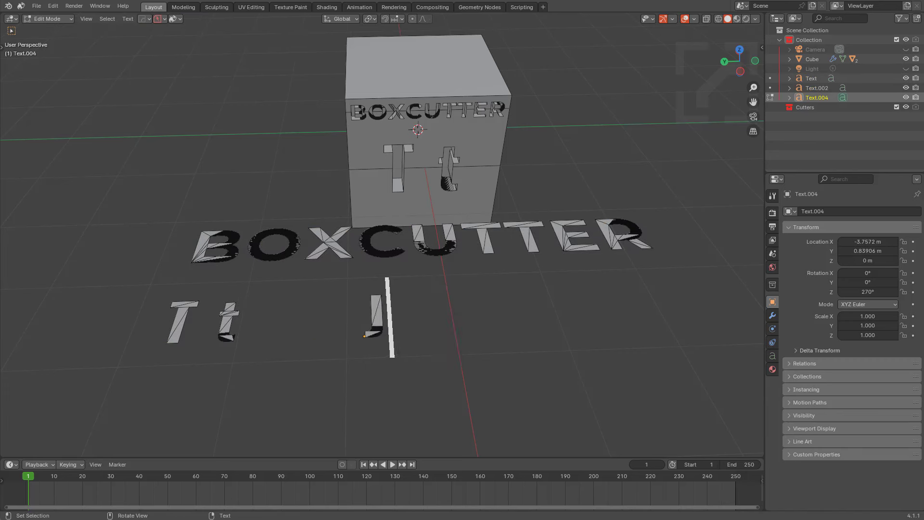
type("J")
key("BackSpace")
type("j")
key("Tab")
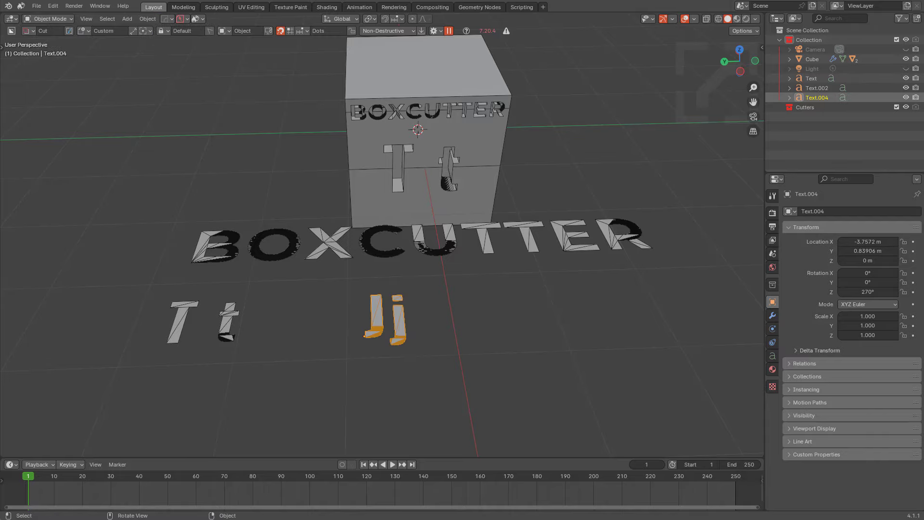
Cut the Jj text as a custom shape into the cube's adjacent blank side face, locking the shape and extruding it inward
middle_click_drag(385, 241, 501, 224)
key("c")
scroll(469, 241, "up", 2)
mouse_move(482, 193)
middle_mouse_down("shift")
mouse_move(469, 241)
mouse_move(455, 233)
mouse_move(453, 214)
middle_mouse_up("shift")
left_click(470, 241)
mouse_move(410, 138)
left_mouse_down()
mouse_move(535, 332)
mouse_move(435, 174)
mouse_move(305, 313)
mouse_move(334, 330)
mouse_move(420, 346)
left_mouse_up()
key("space")
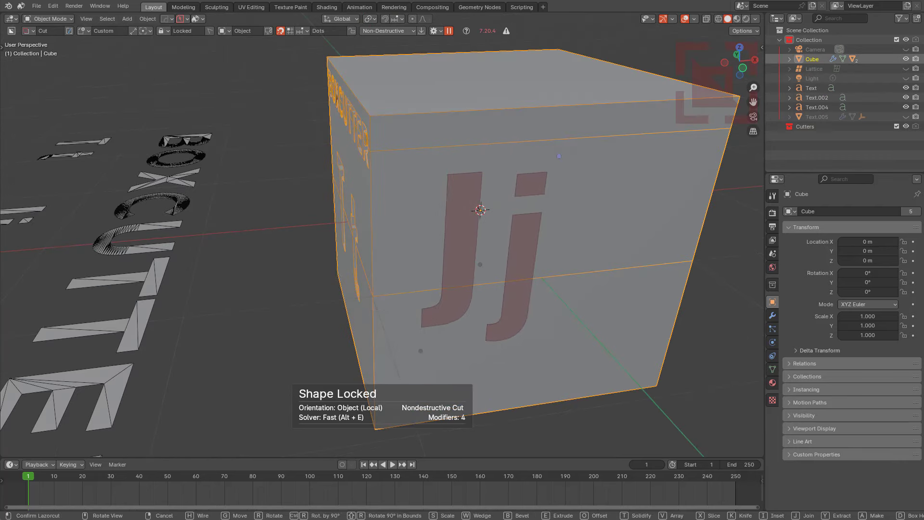
key("e")
left_click(428, 332)
Cut a second, smaller Jj about 0.18 deep beside the first one on the same face
middle_click_drag(429, 332, 380, 310)
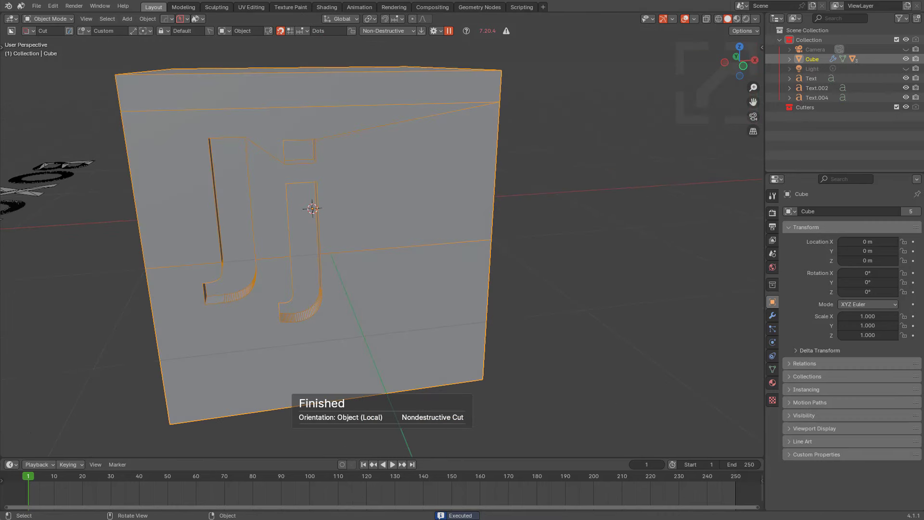
mouse_move(466, 184)
left_mouse_down()
mouse_move(362, 348)
mouse_move(368, 342)
left_mouse_up()
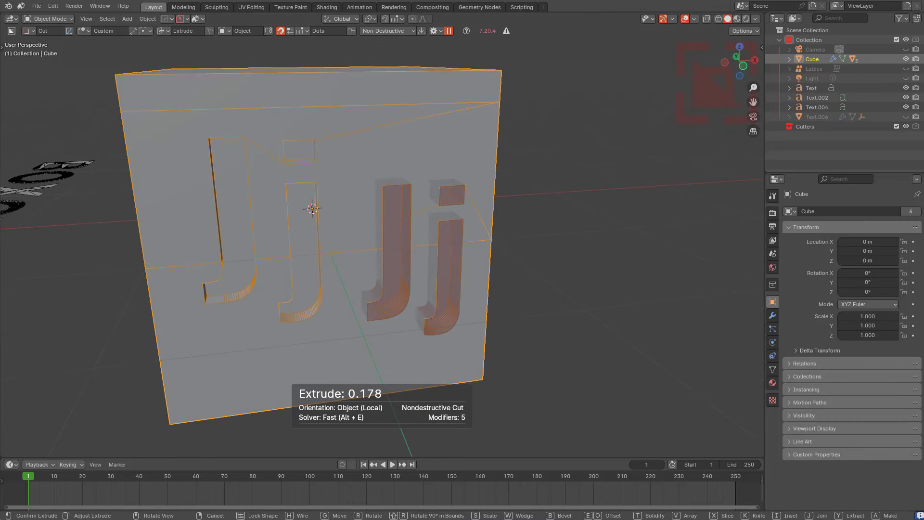
left_click(385, 332)
Deselect the cube and examine the edges of both Jj cutouts in an orthographic view
middle_click_drag(385, 332, 404, 323)
scroll(385, 289, "up", 3)
key("alt+a")
middle_click_drag(385, 289, 408, 330)
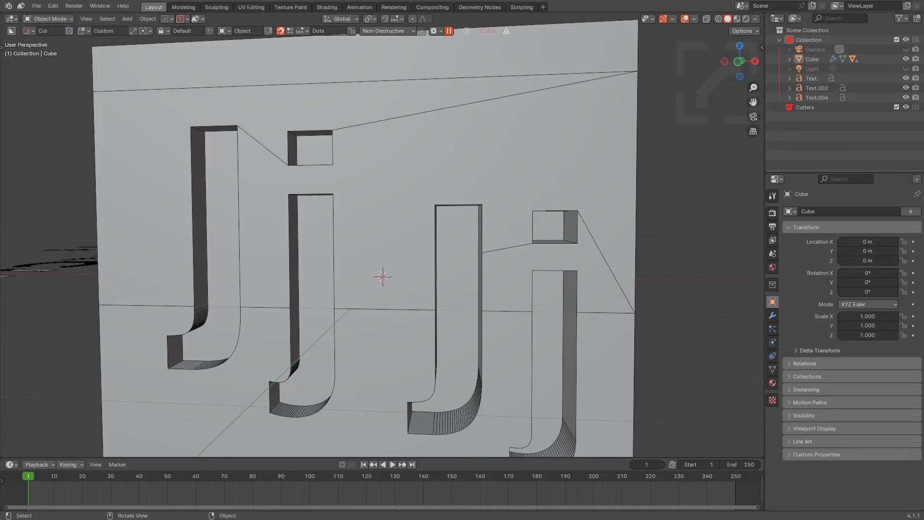
key("KP_5")
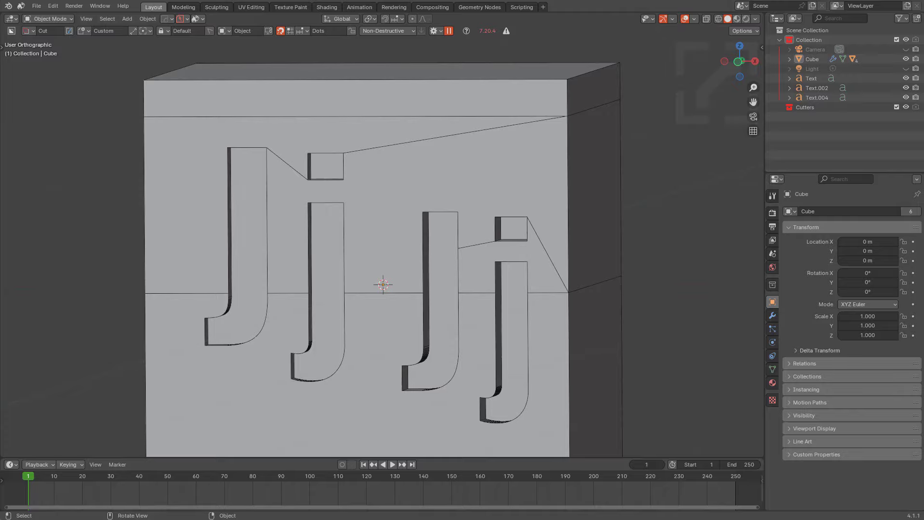
mouse_move(385, 284)
middle_mouse_down()
mouse_move(434, 300)
mouse_move(381, 297)
middle_mouse_up()
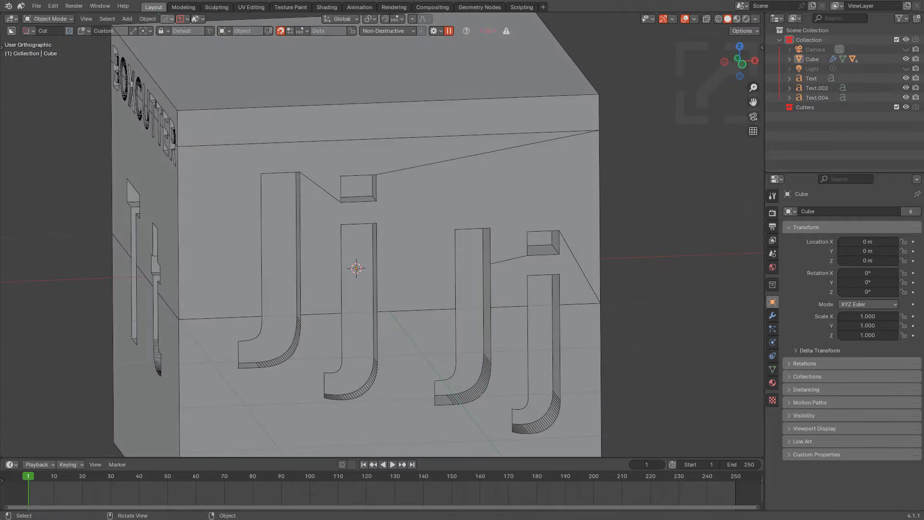
Open the modelling add-on's options page with the modal display and operator settings
left_click(167, 19)
left_click(163, 39)
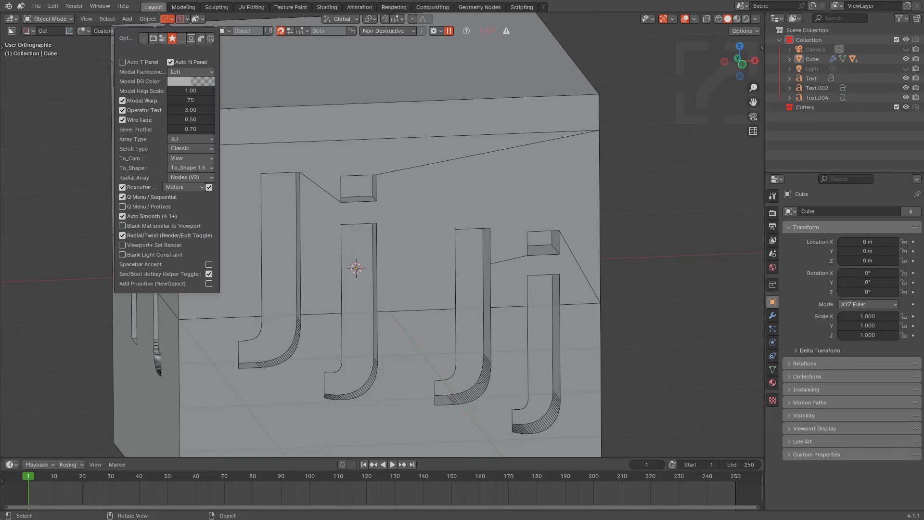
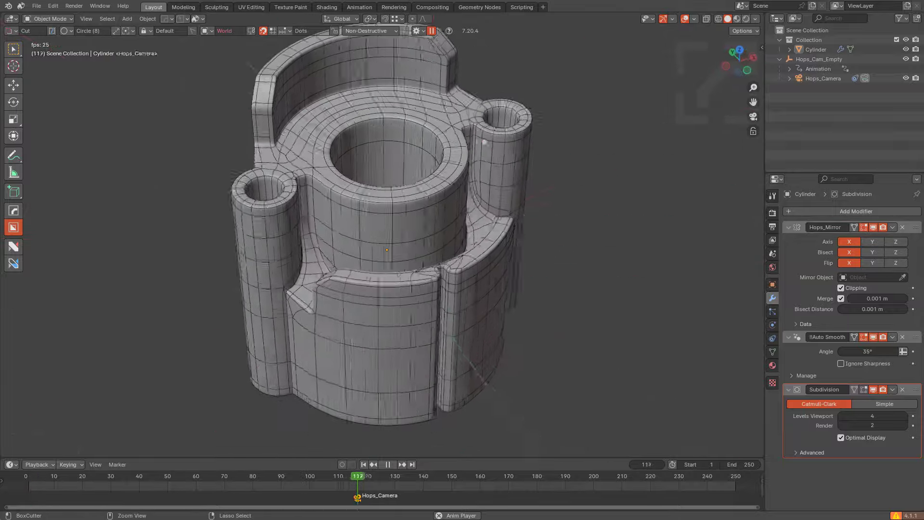
Start a new General file and delete the default cube
key("ctrl+n")
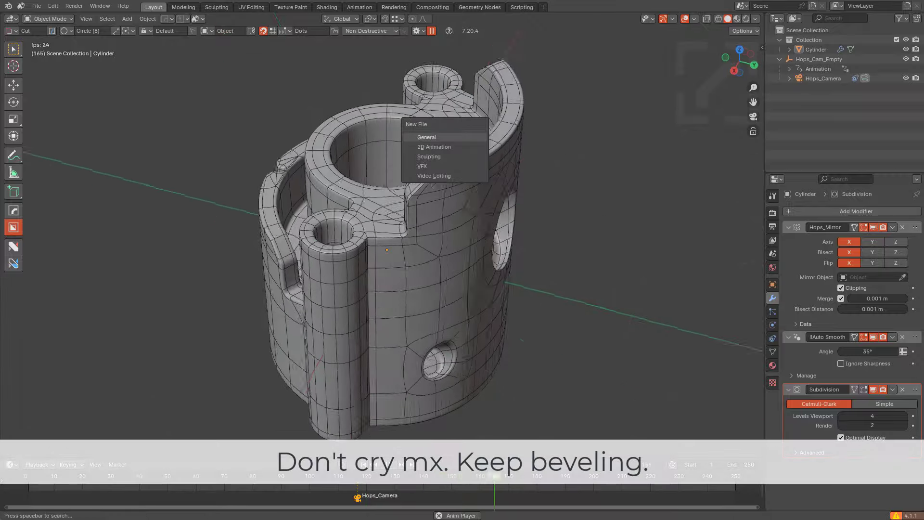
left_click(462, 137)
left_click(479, 283)
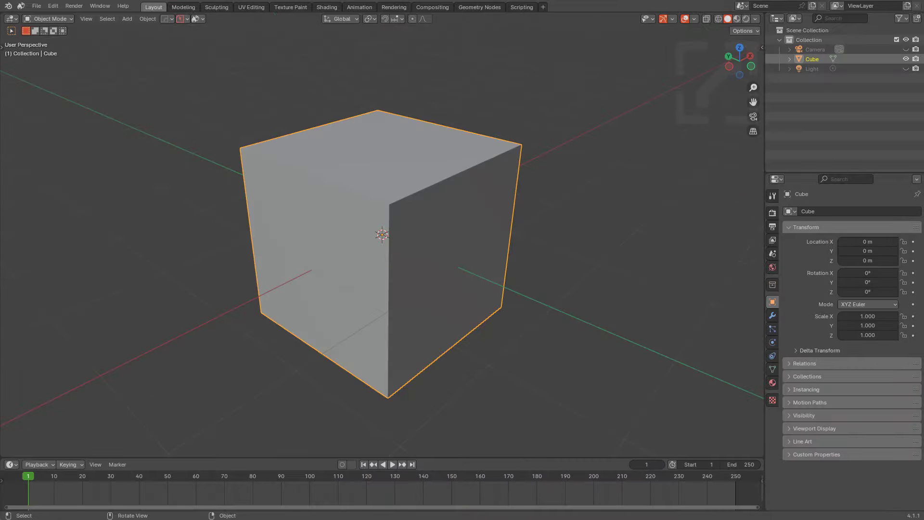
left_click_drag(479, 284, 495, 311, "alt")
key("x")
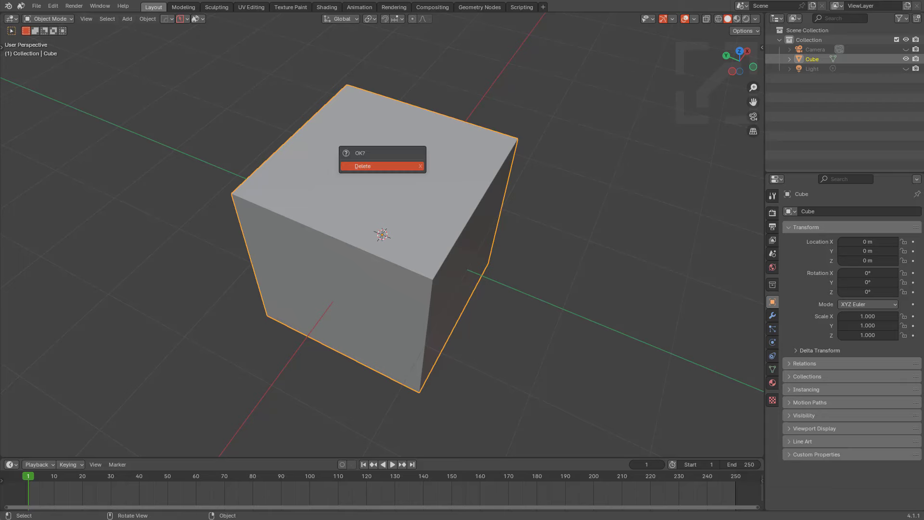
key("Return")
Start an Images as Planes import and open the 2024-07 screenshots folder
left_click(36, 5)
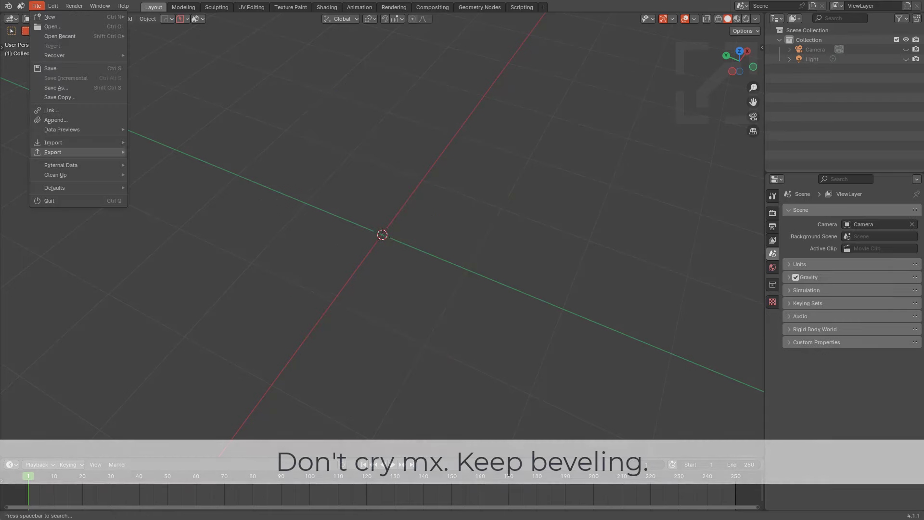
mouse_move(53, 143)
left_click(165, 267)
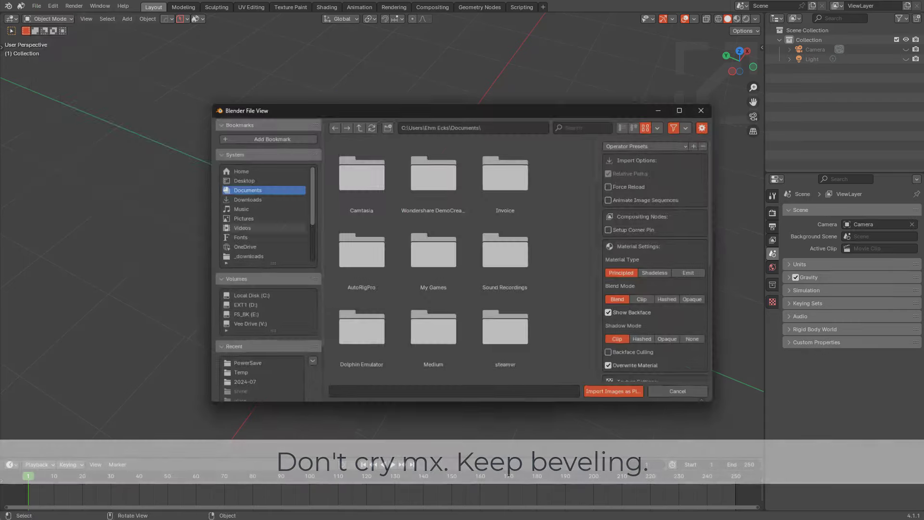
left_click(241, 384)
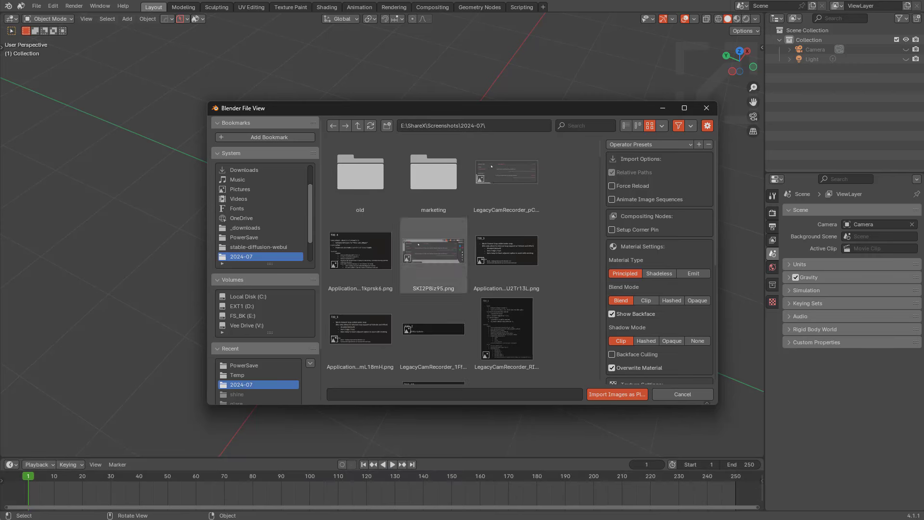
Select the first five dark text screenshots for import, leaving out SKI2P8iz95.png
left_click(360, 253)
left_click(507, 253, "ctrl")
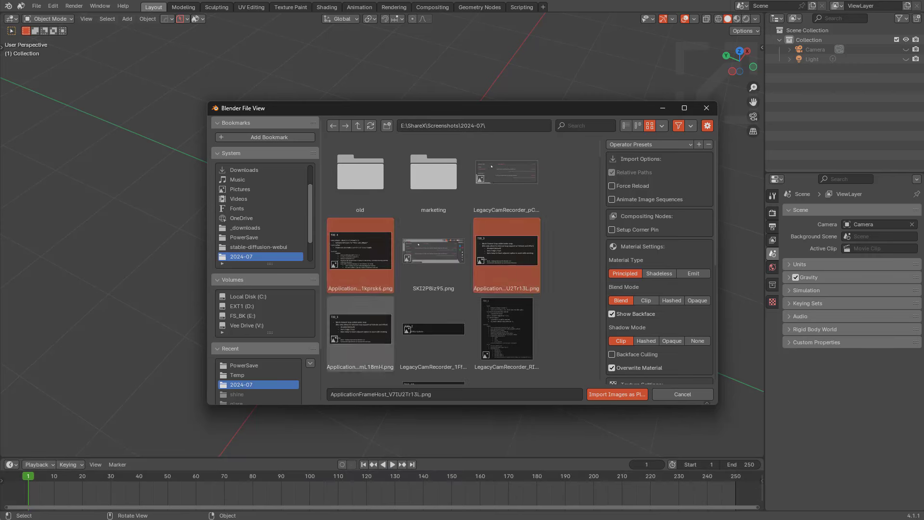
left_click(360, 332, "ctrl")
left_click(433, 333, "ctrl")
left_click(507, 332, "ctrl")
scroll(434, 260, "down", 3)
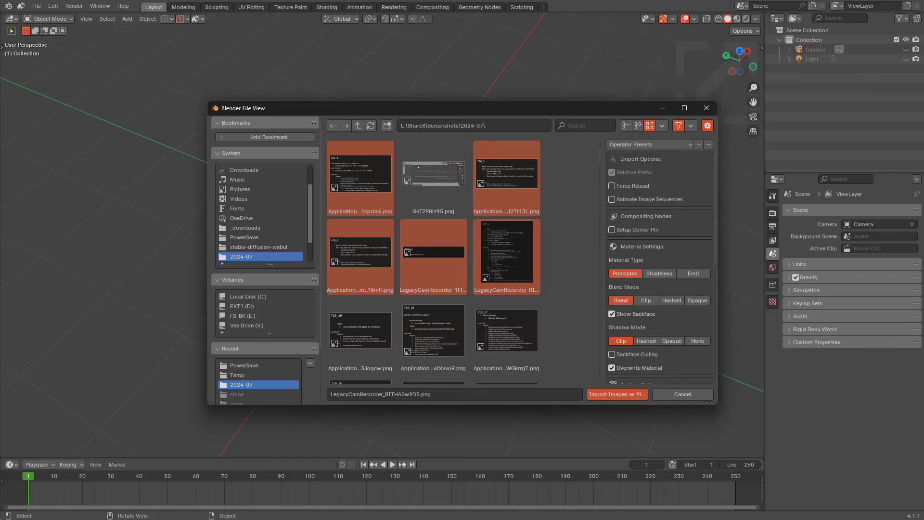
Set the import material type to Emit and add the next row of three text screenshots to the selection
left_click(694, 273)
left_click(360, 332, "ctrl")
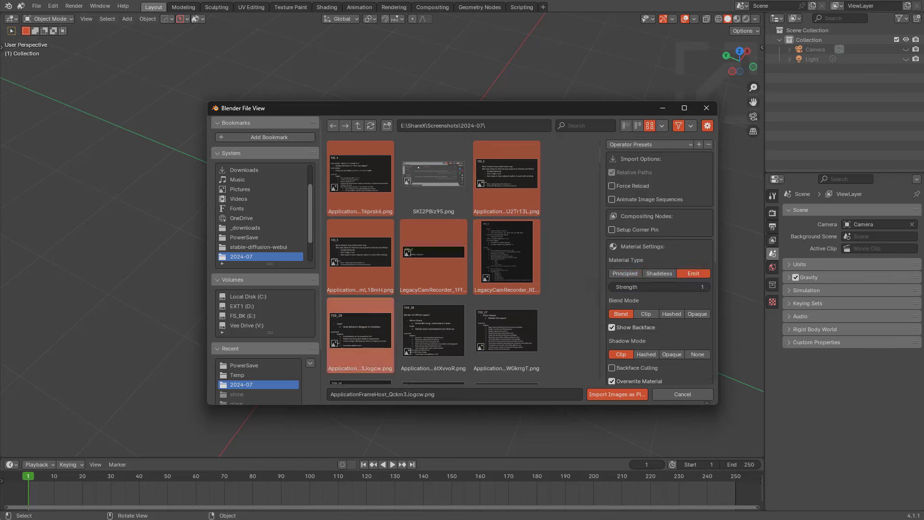
left_click(433, 332, "ctrl")
left_click(507, 332, "ctrl")
scroll(434, 327, "down", 2)
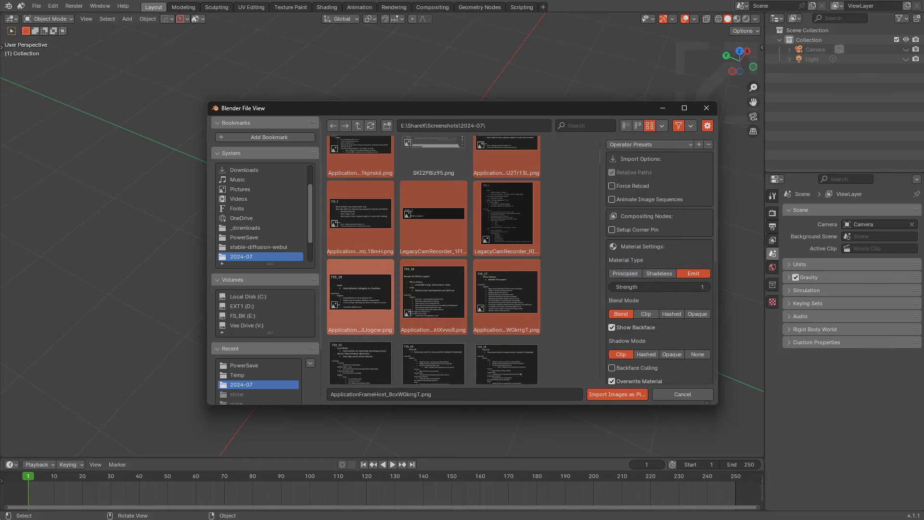
Add the three dark text screenshots ending with ApplicationFrameHost_SRq7NoZ4n8.png to the import selection
left_click(368, 351, "ctrl")
left_click(433, 342, "ctrl")
left_click(503, 349, "ctrl")
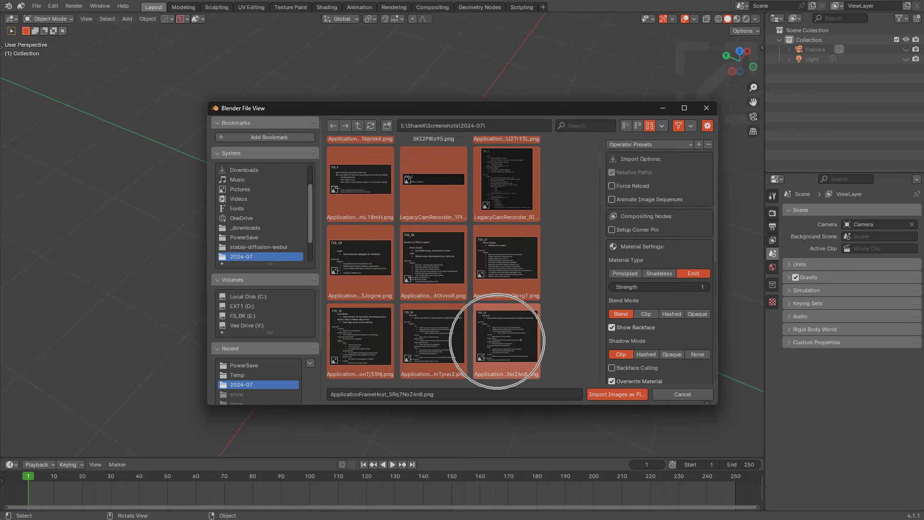
Add the next five dark text screenshots, ending with ApplicationFrameHost_jLmxtIX2DP.png, to the import selection, skipping videos and dialog captures
scroll(482, 347, "down", 3)
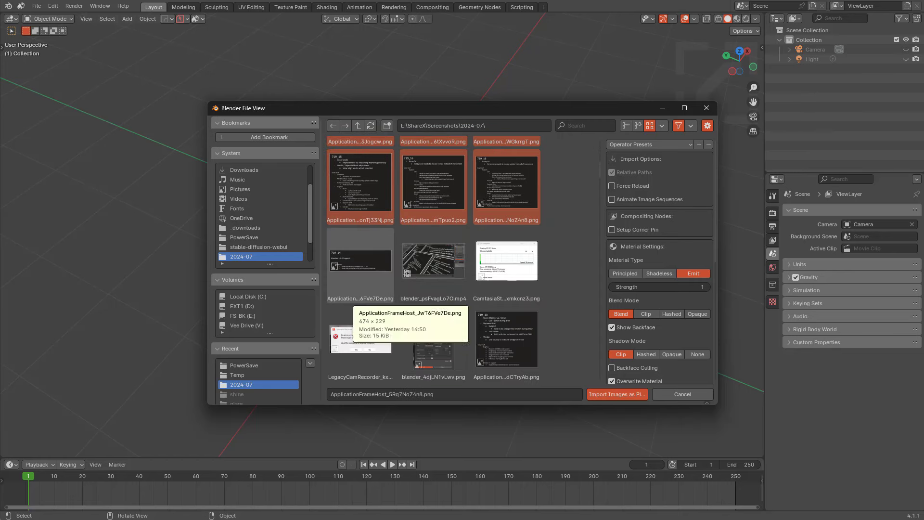
left_click(360, 263, "ctrl")
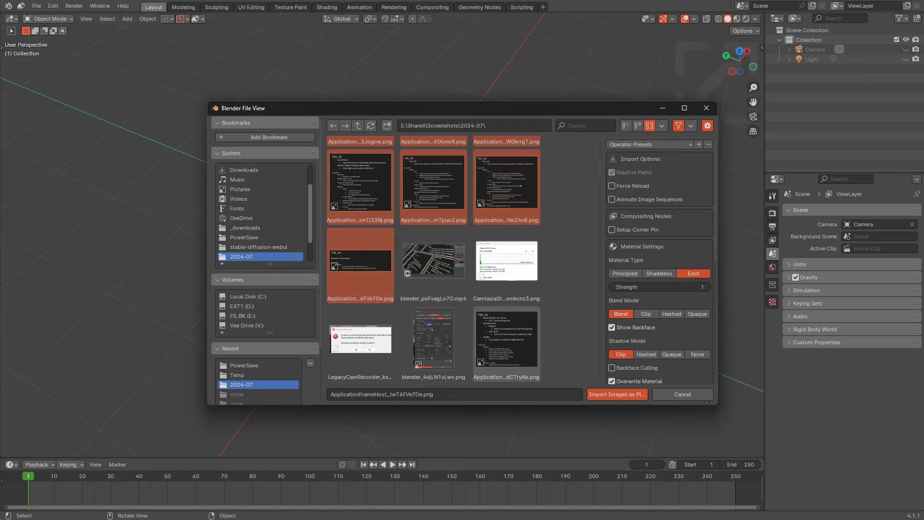
left_click(506, 339, "ctrl")
scroll(434, 265, "down", 2)
left_click(360, 342, "ctrl")
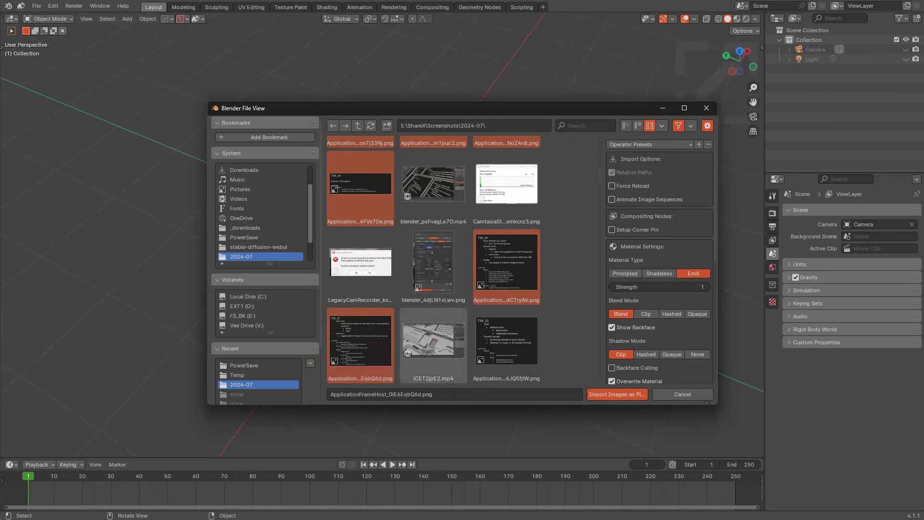
left_click(515, 330, "ctrl")
scroll(515, 330, "down", 2)
left_click(507, 327, "ctrl")
scroll(506, 327, "down", 8)
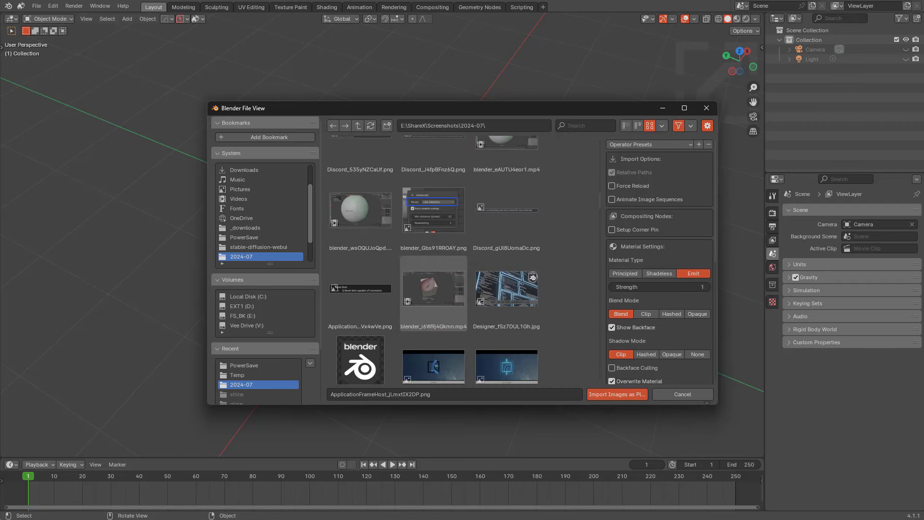
Check the rest of the folder for more note screenshots and import the selected images as planes
scroll(433, 323, "down", 6)
scroll(433, 323, "up", 9)
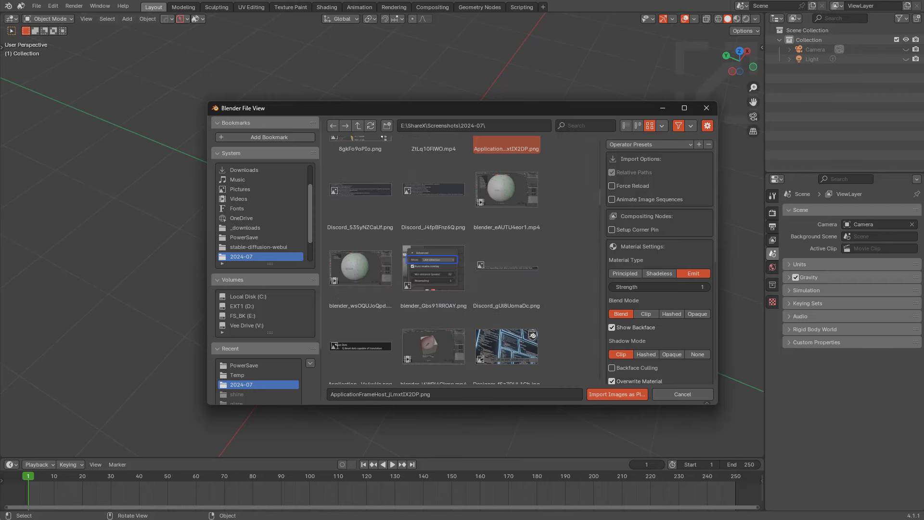
left_click(617, 394)
Frame the imported planes in right orthographic view and toggle solid shading to show their textures
scroll(380, 241, "down", 4)
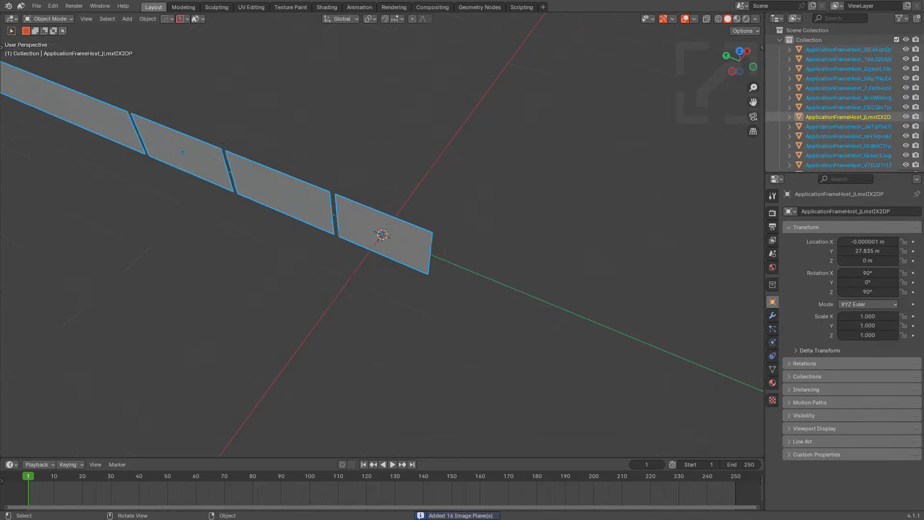
middle_click_drag(380, 241, 258, 200)
scroll(378, 202, "down", 3)
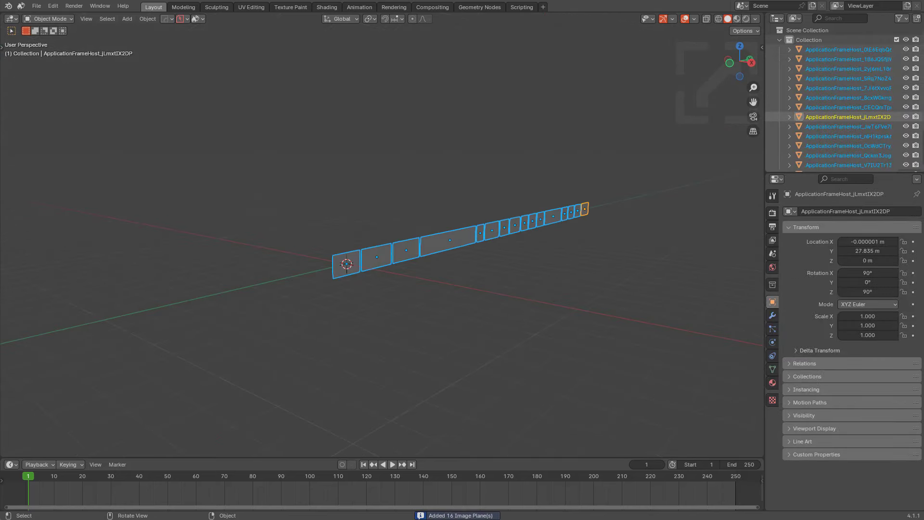
key("KP_1")
key("KP_3")
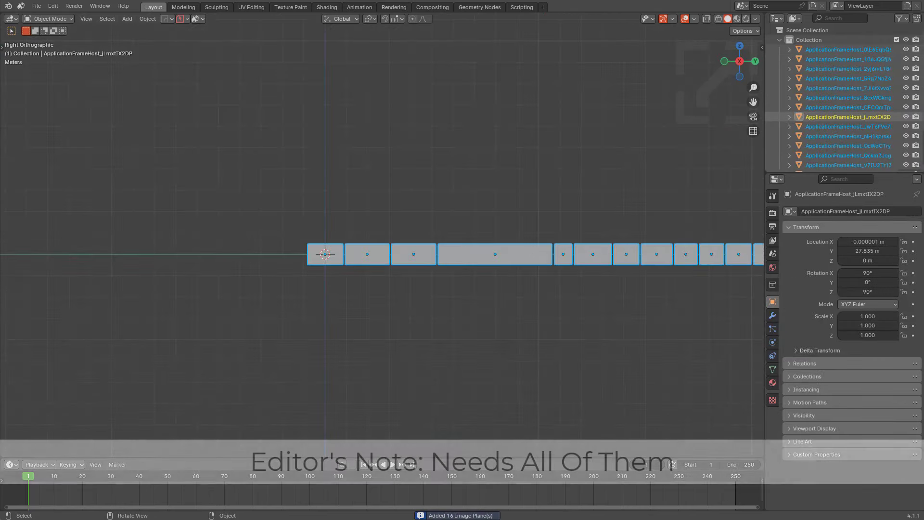
key("Home")
scroll(382, 234, "up", 4)
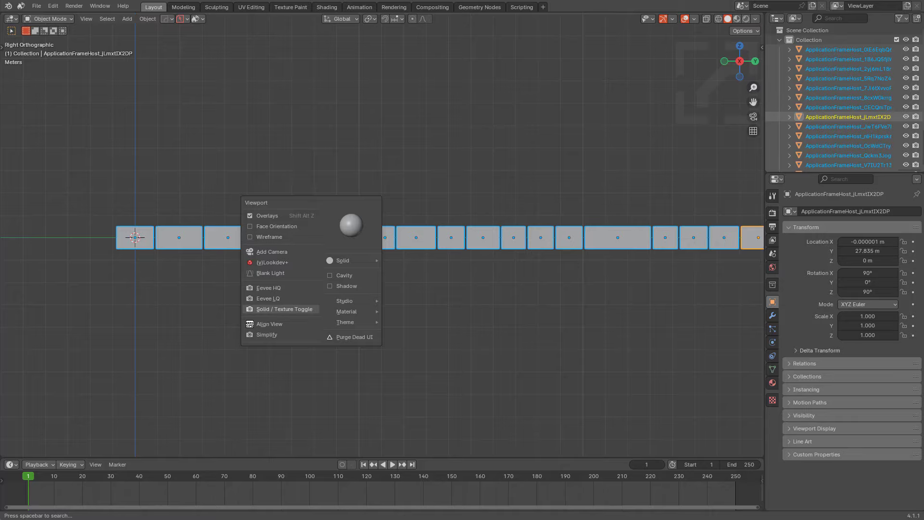
left_click(284, 309)
Move the 720_3 plane nearest the 720_4 plane directly beneath it and scale it to about 0.831
middle_click_drag(284, 309, 429, 304, "shift")
scroll(429, 303, "up", 6)
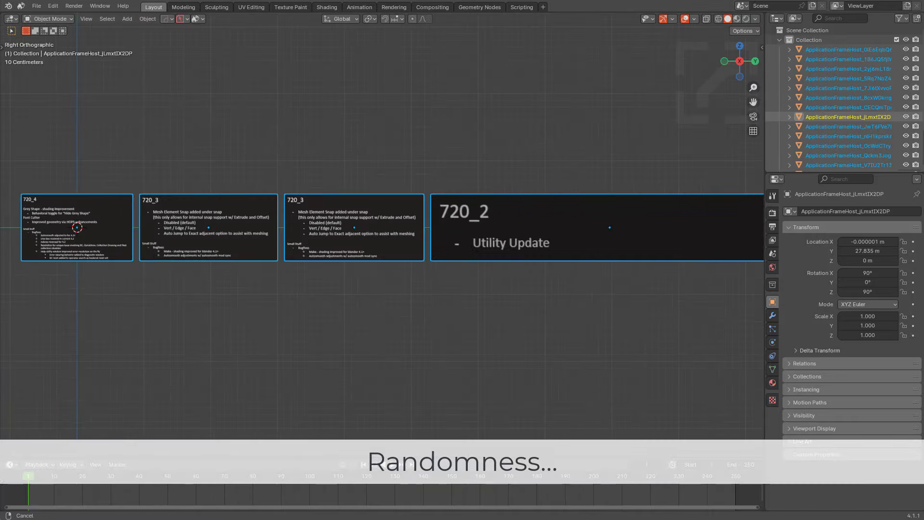
middle_click_drag(289, 323, 408, 308, "shift")
scroll(337, 308, "up", 3)
middle_click_drag(231, 309, 380, 324, "shift")
scroll(404, 330, "up", 2)
middle_click_drag(321, 334, 429, 310, "shift")
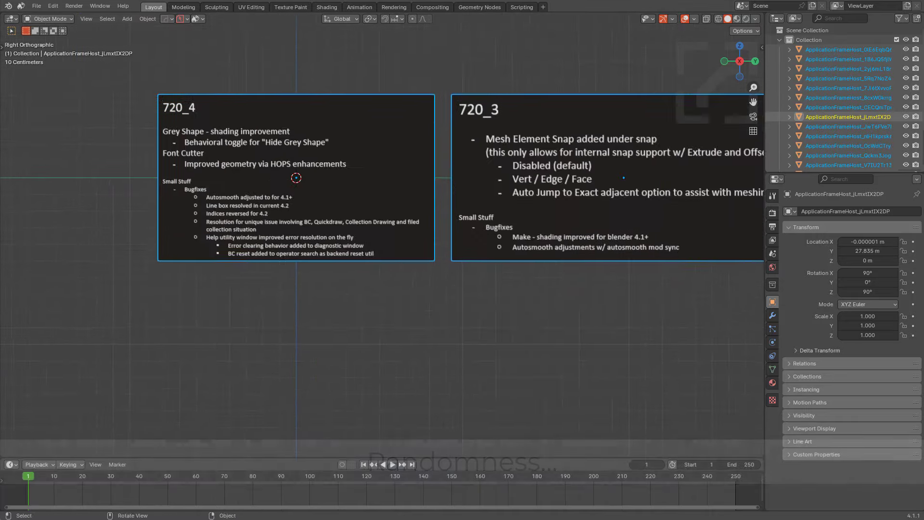
scroll(382, 192, "down", 2)
left_click(548, 194)
key("g")
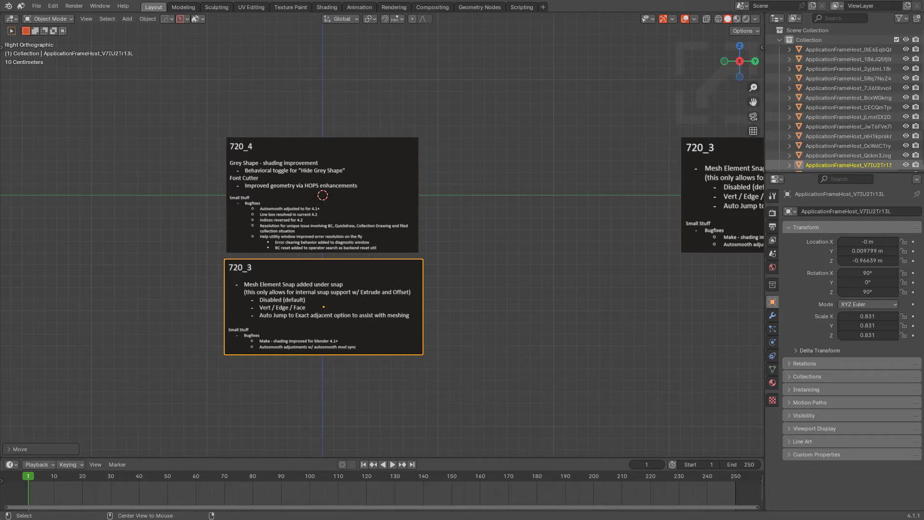
Move the other 720_3 plane along Y to sit beside the 720_4 plane, shrink it slightly and align their upper edges
left_click(722, 195)
key("g")
key("y")
left_click(468, 199)
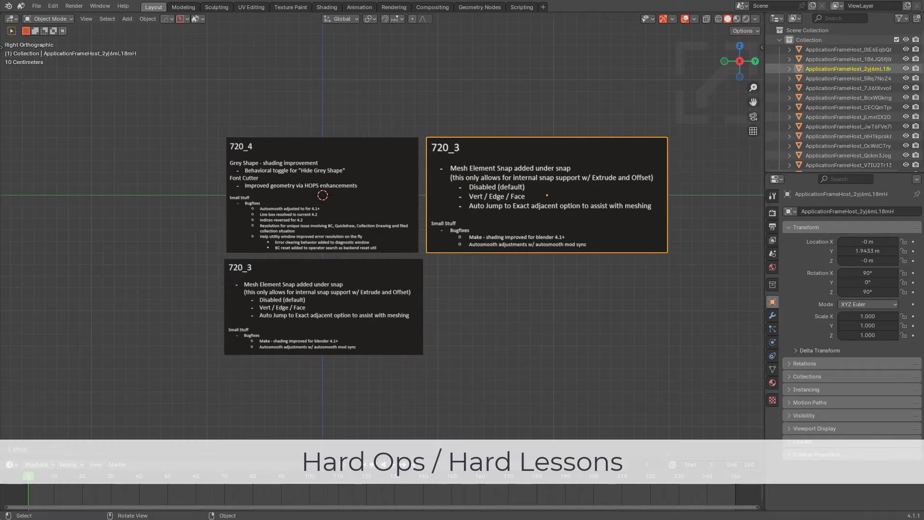
left_click(528, 188)
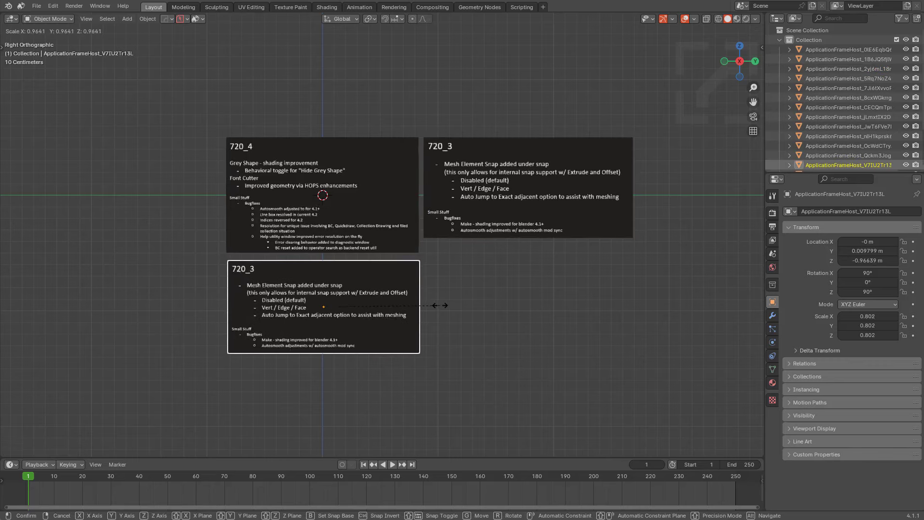
Scale the lower 720_3 plane to about 0.808, align it under the 720_4 plane and clear the selection
left_click(436, 299)
key("s")
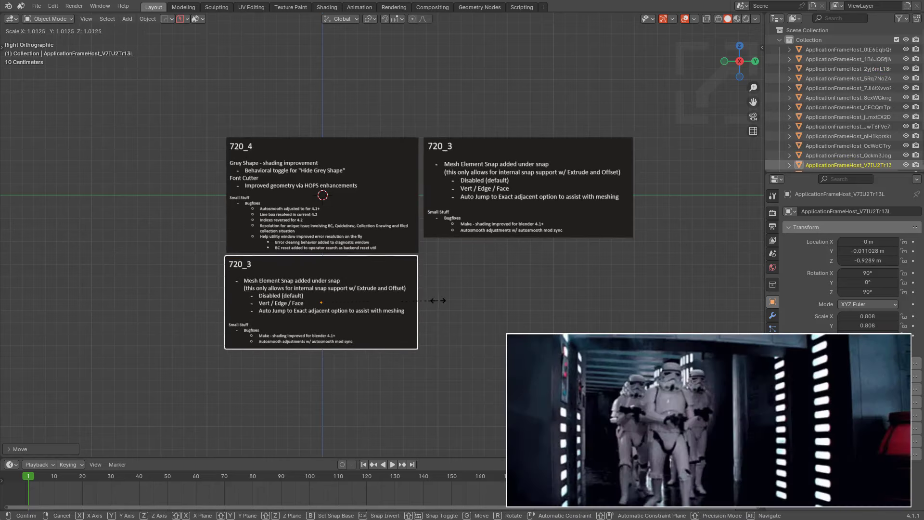
left_click(438, 300)
key("g")
left_click(436, 302)
key("alt+a")
Move the 720_2 plane below the upper 720_3 plane and scale it down to about 0.575
middle_click_drag(260, 195, 199, 195, "shift")
scroll(199, 195, "down", 3)
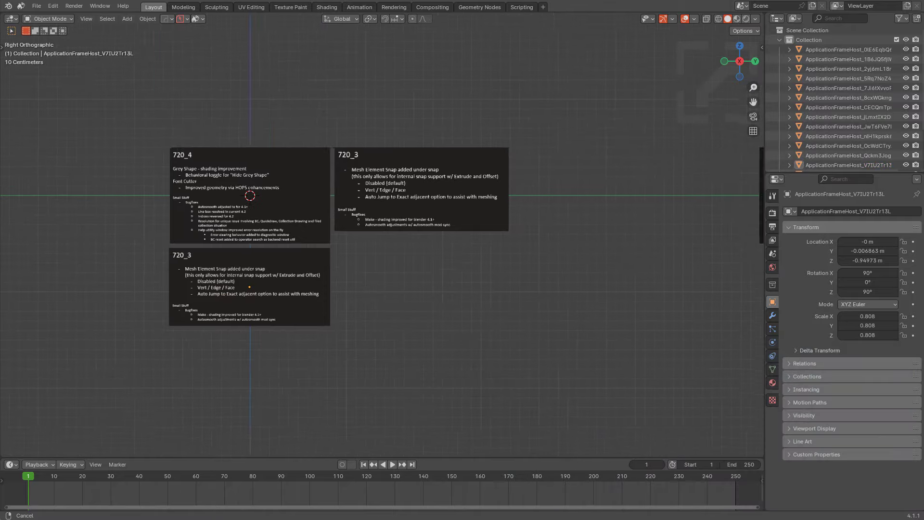
left_click(666, 203)
key("g")
left_click(364, 262)
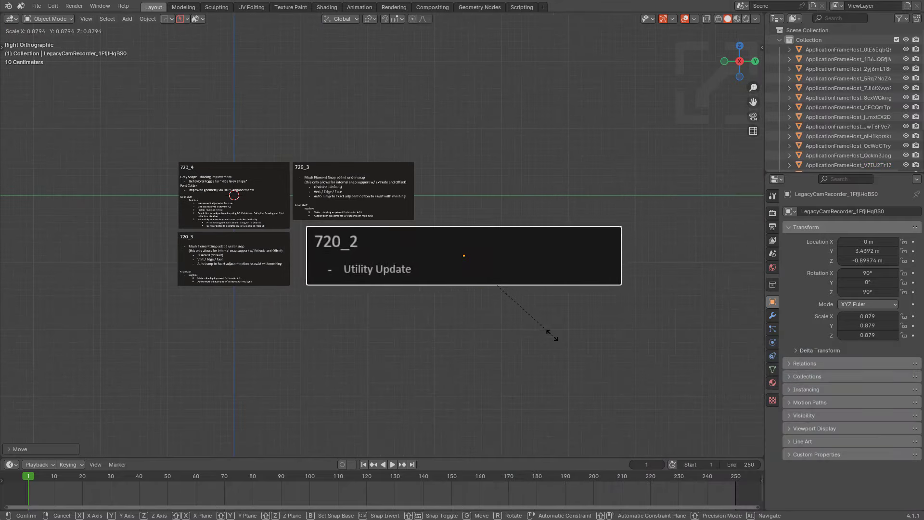
left_click(480, 257)
scroll(480, 257, "up", 4)
middle_click_drag(480, 257, 575, 253, "shift")
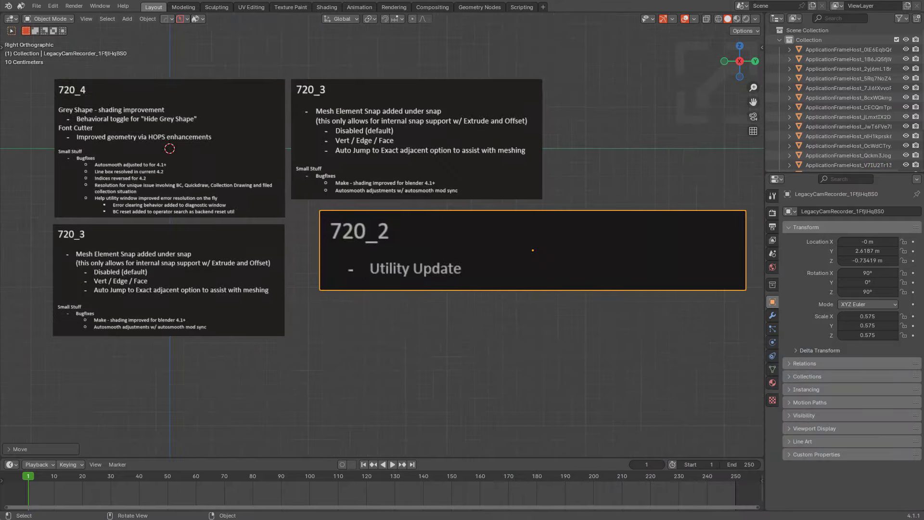
Scale the 720_2 plane to about 0.343 and fit it directly beneath the upper 720_3 plane at matching width
left_click(571, 263)
key("g")
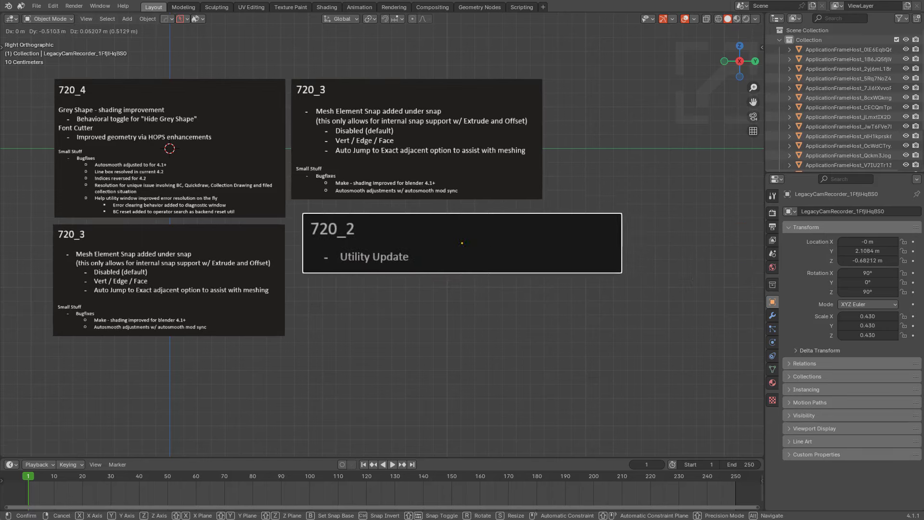
left_click(487, 257)
left_click(538, 320)
key("g")
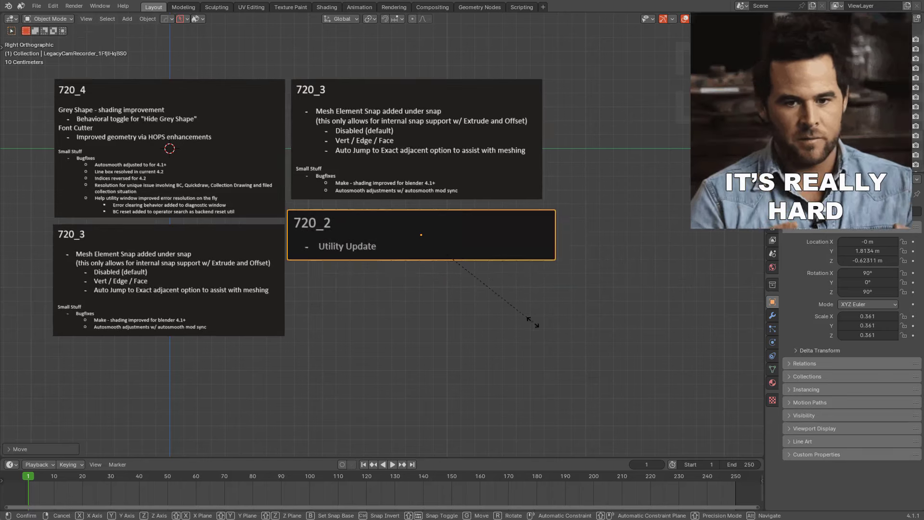
left_click(526, 314)
key("g")
left_click(518, 307)
key("s")
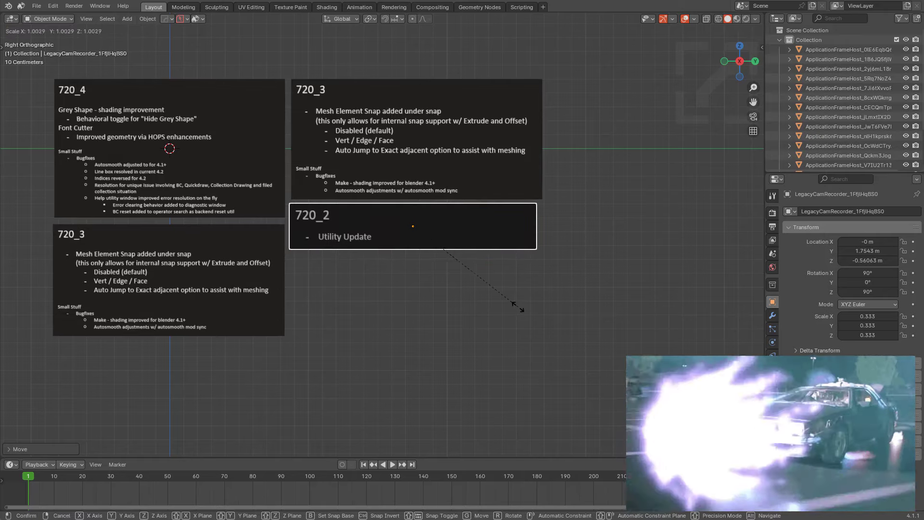
left_click(525, 309)
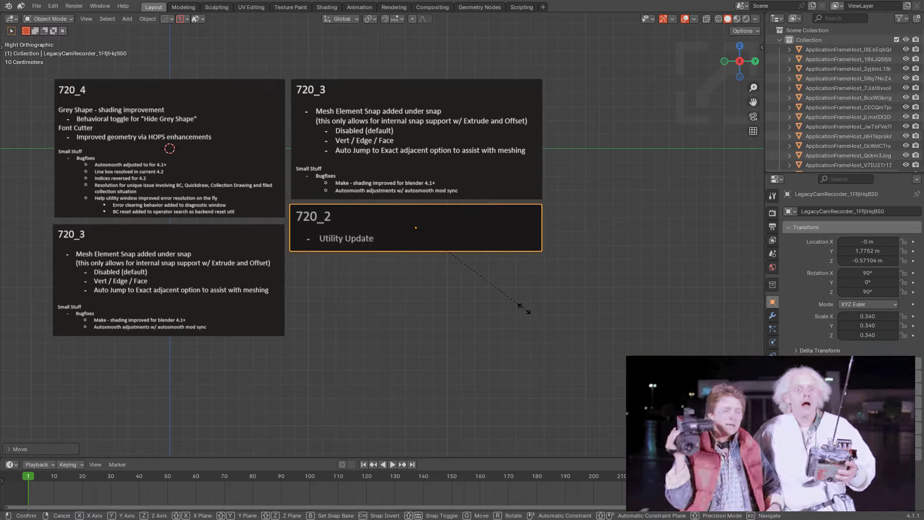
left_click(529, 313)
Select all the note planes not yet arranged and move them together to just below and beside the arranged group
scroll(530, 313, "down", 5)
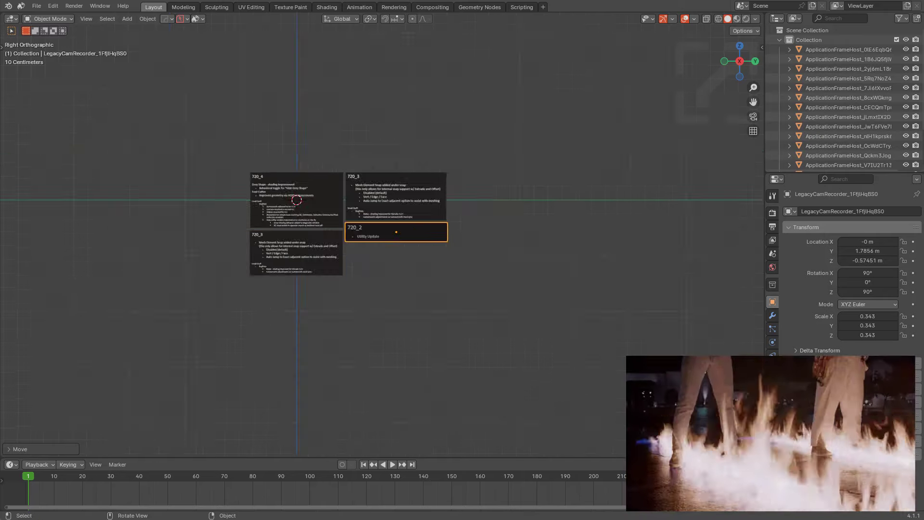
middle_click_drag(529, 313, 360, 272, "shift")
scroll(361, 272, "down", 3)
middle_click_drag(530, 272, 276, 266, "shift")
scroll(276, 266, "down", 1)
key("alt+a")
scroll(276, 266, "down", 3)
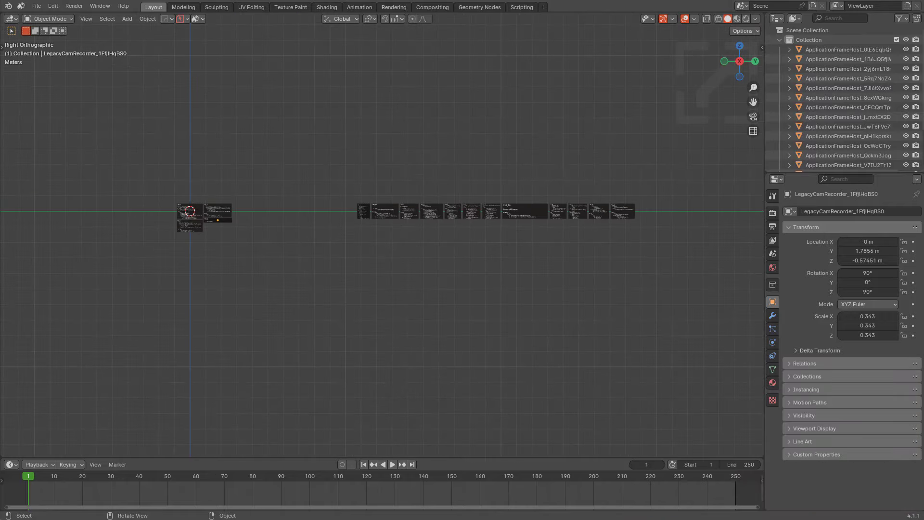
left_click_drag(371, 175, 648, 229)
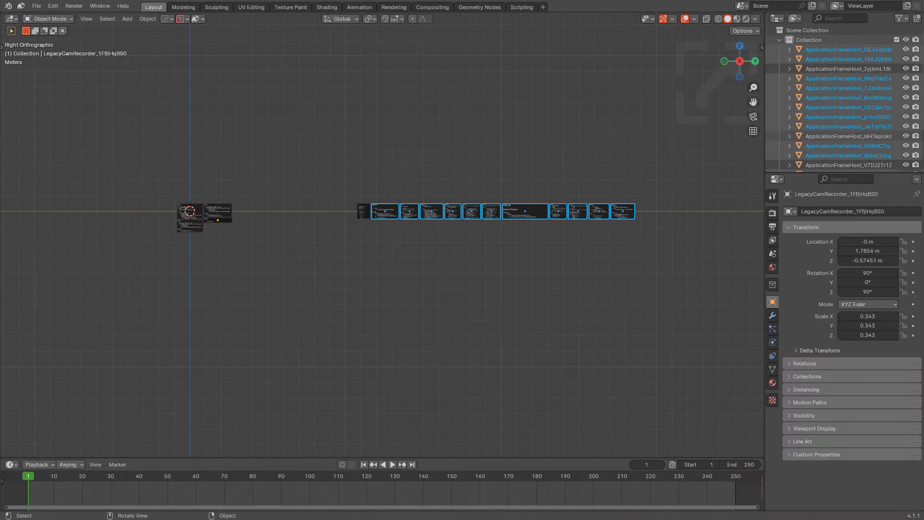
left_click_drag(323, 161, 623, 266)
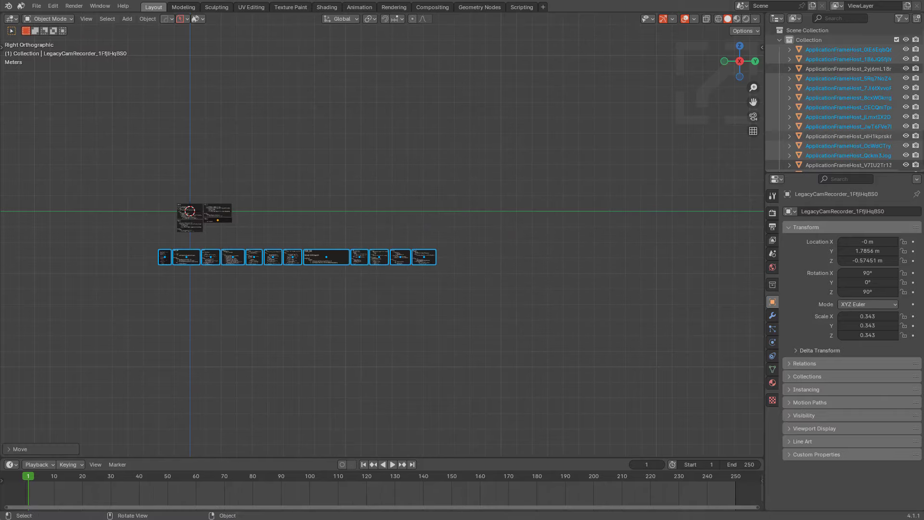
scroll(382, 234, "up", 6)
key("g")
left_click(621, 188)
Move the 720_1 plane below the 720_2 plane and enlarge it to a scale of about 2.049
scroll(621, 188, "up", 5)
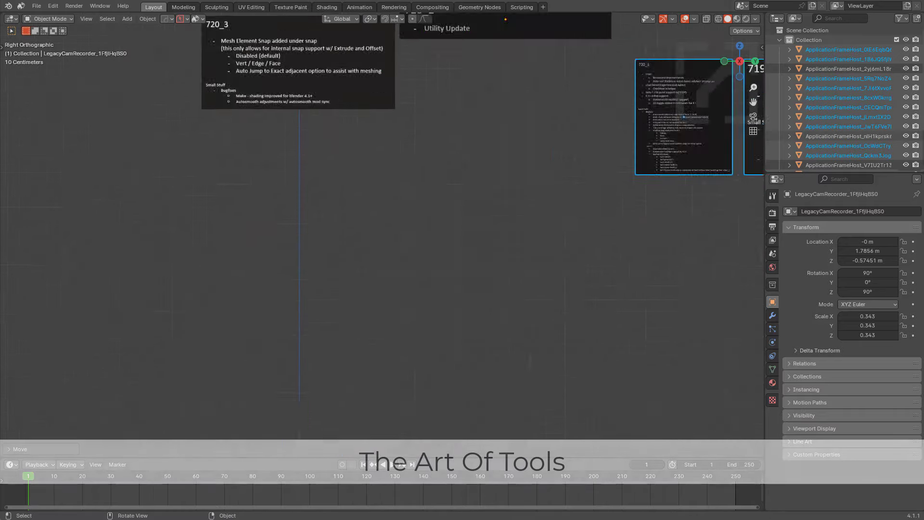
middle_click_drag(621, 188, 605, 199, "shift")
middle_click_drag(674, 118, 547, 206, "shift")
left_click(611, 202)
key("g")
left_click(390, 249)
key("s")
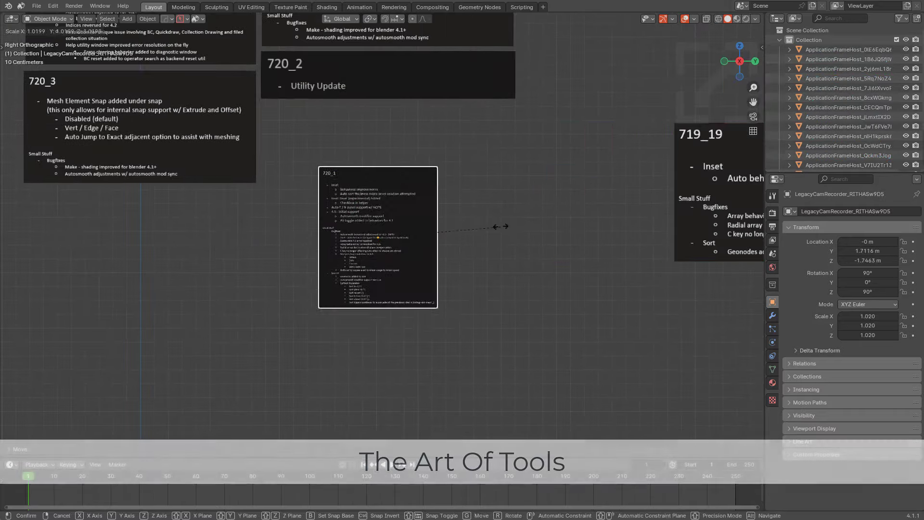
left_click(578, 215)
key("s")
left_click(511, 229)
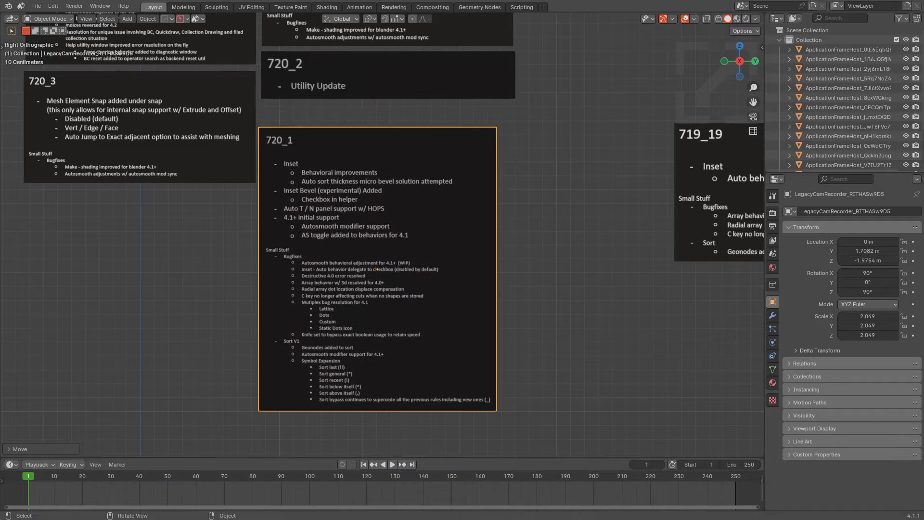
Scale the 720_1 plane to about 2.171 and align it directly beneath the 720_2 plane
key("s")
left_click(519, 227)
key("g")
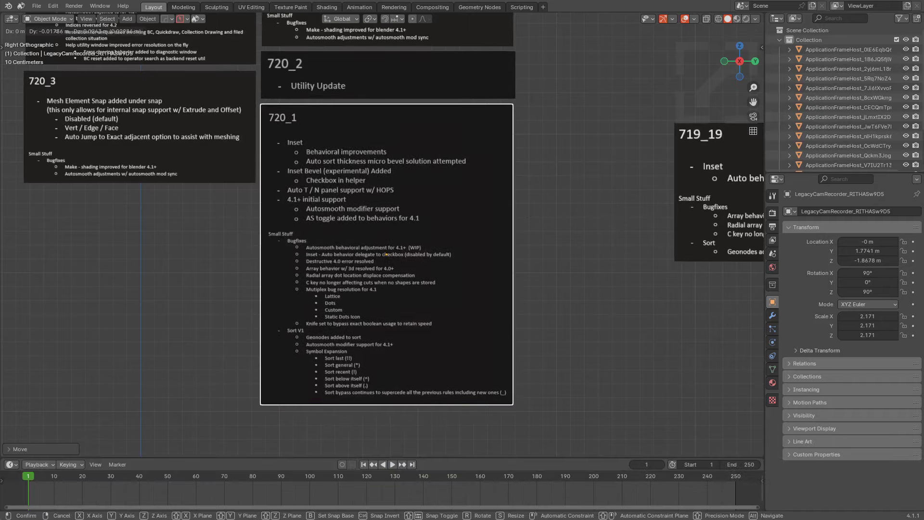
left_click(523, 224)
Move the 719_19 plane up beside the upper 720_3 plane to start a new column
scroll(522, 224, "down", 4)
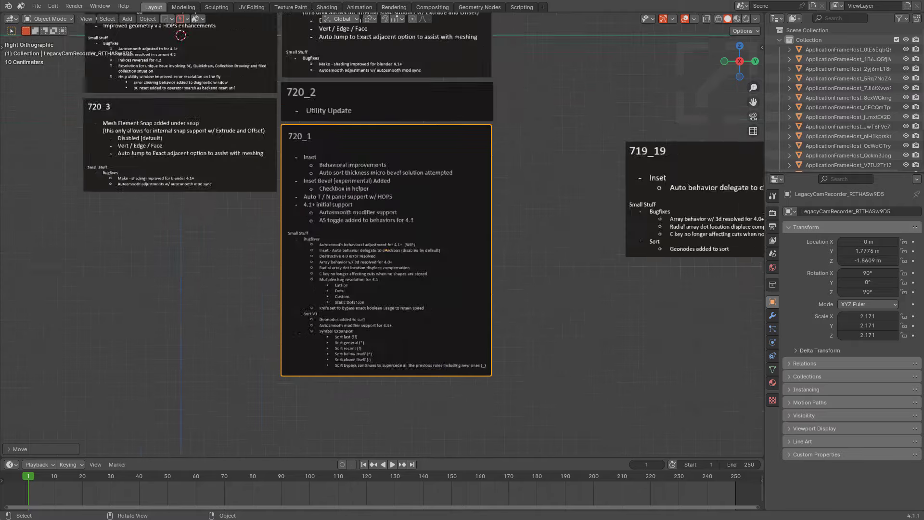
middle_click_drag(523, 224, 466, 252, "shift")
scroll(467, 251, "up", 3)
left_click(616, 243)
key("g")
left_click(526, 108)
middle_click_drag(525, 109, 574, 174, "shift")
scroll(574, 174, "up", 3)
key("g")
left_click(517, 113)
middle_click_drag(517, 113, 527, 175, "shift")
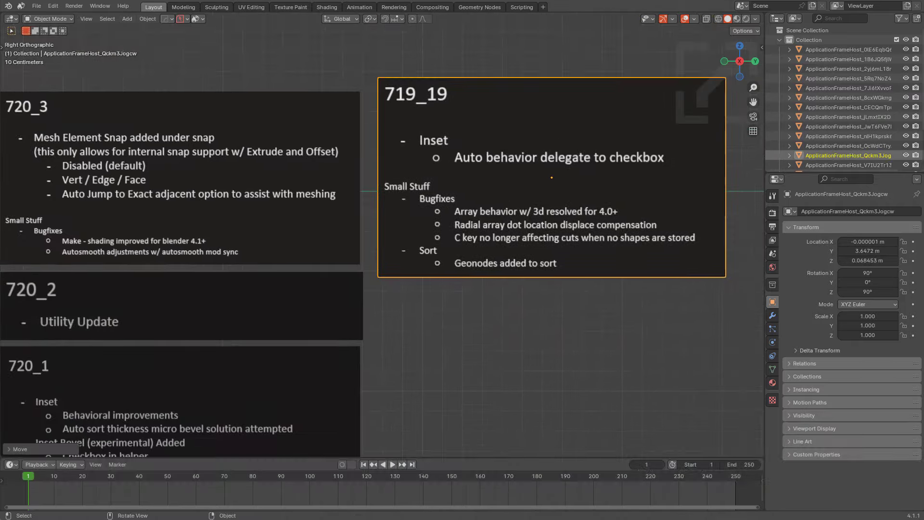
Scale the 719_19 plane to about 0.987 and align its upper edge with the neighbouring 720_3 plane
key("g")
left_click(521, 189)
key("g")
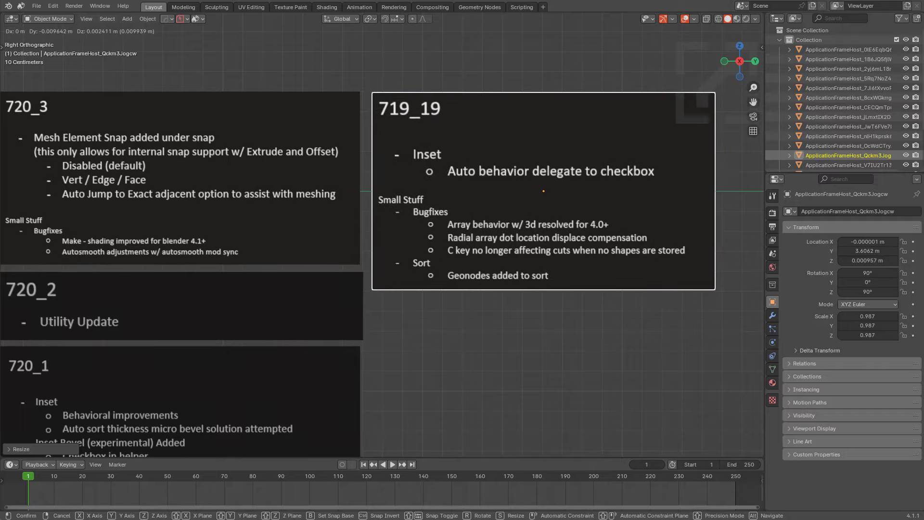
left_click(519, 188)
Move the 719_18 plane beneath the 719_19 plane to continue that column
scroll(519, 188, "down", 5)
middle_click_drag(635, 313, 559, 231, "shift")
left_click(586, 249)
key("g")
left_click(361, 241)
scroll(362, 241, "up", 4)
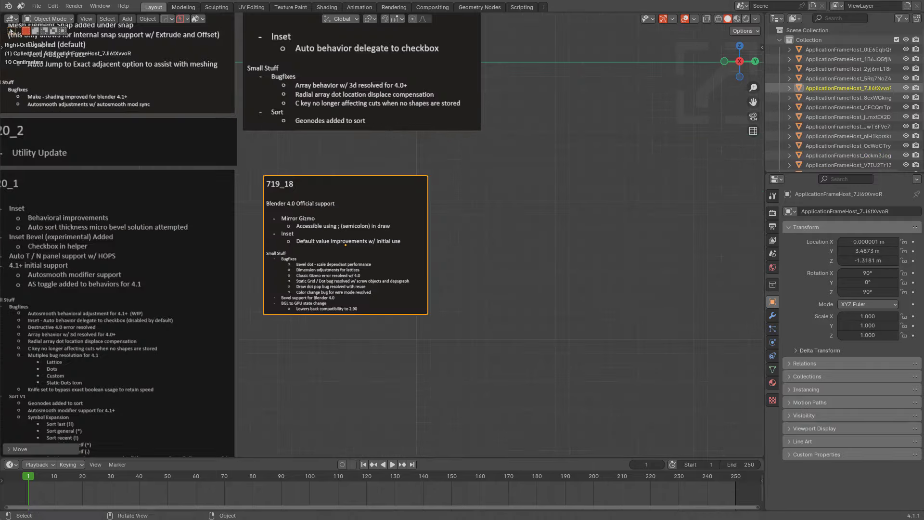
Enlarge the 719_18 plane to a scale of about 1.315 and move it closer beneath the 719_19 plane
middle_click_drag(361, 241, 443, 266, "shift")
key("s")
left_click(462, 274)
key("g")
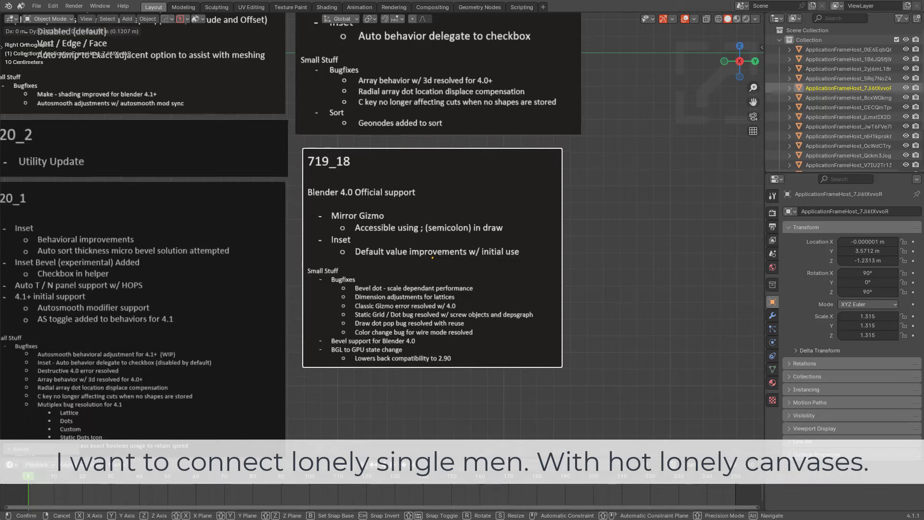
left_click(539, 263)
Fine-tune the 719_18 plane to a scale of about 1.437, matching its width and edges to the 719_19 plane above
key("g")
left_click(543, 265)
key("s")
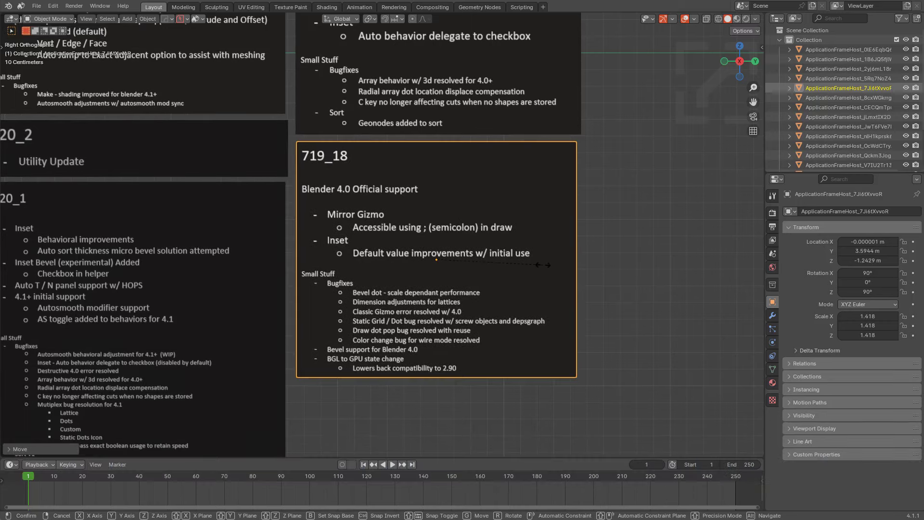
left_click(546, 266)
key("s")
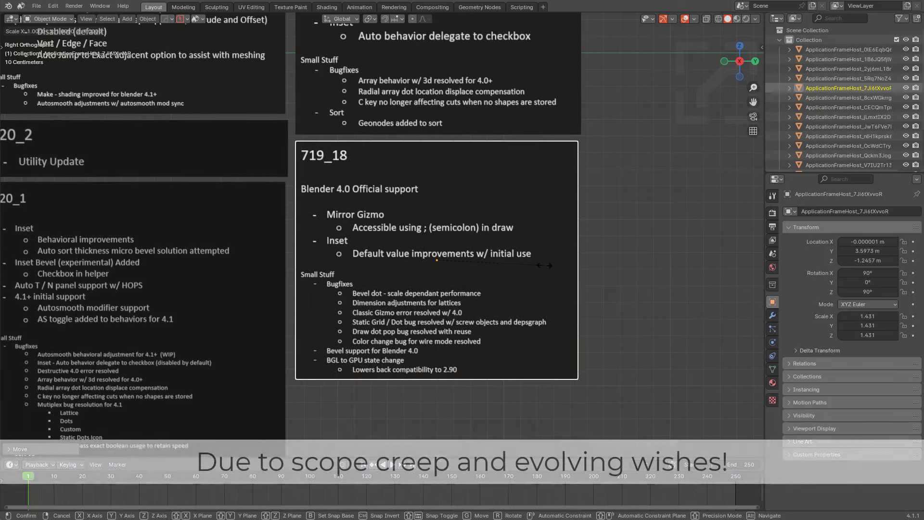
left_click(547, 266)
scroll(548, 266, "down", 4)
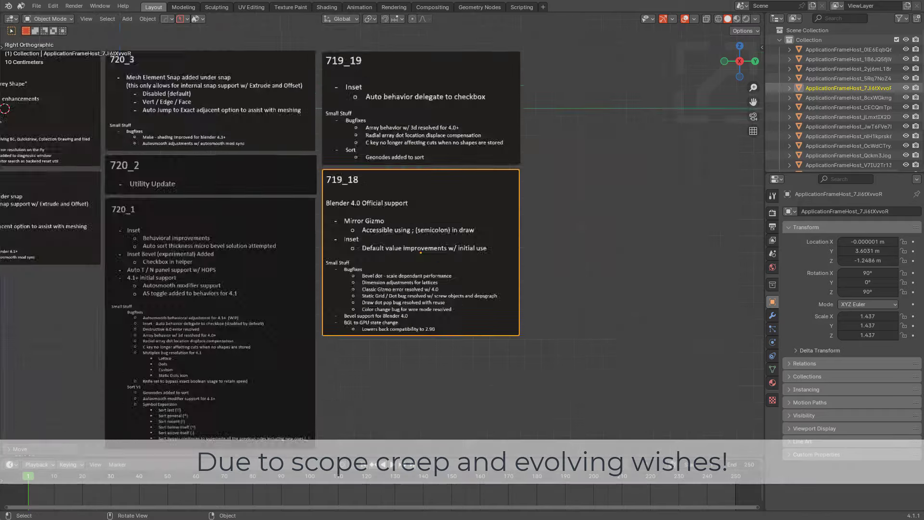
left_click(549, 266)
Move the 719_17 plane up beside the 719_19 plane to start the next column
middle_click_drag(693, 260, 588, 270, "shift")
left_click(621, 270)
key("g")
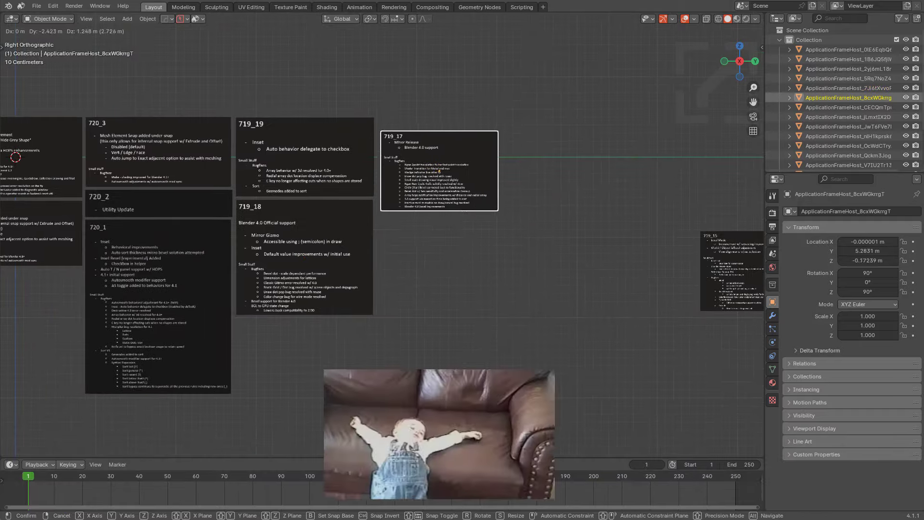
left_click(431, 158)
Move the 719_15 plane beneath the 719_17 plane, enlarge it to about 1.359 and align its edges with the column
left_click(734, 271)
key("g")
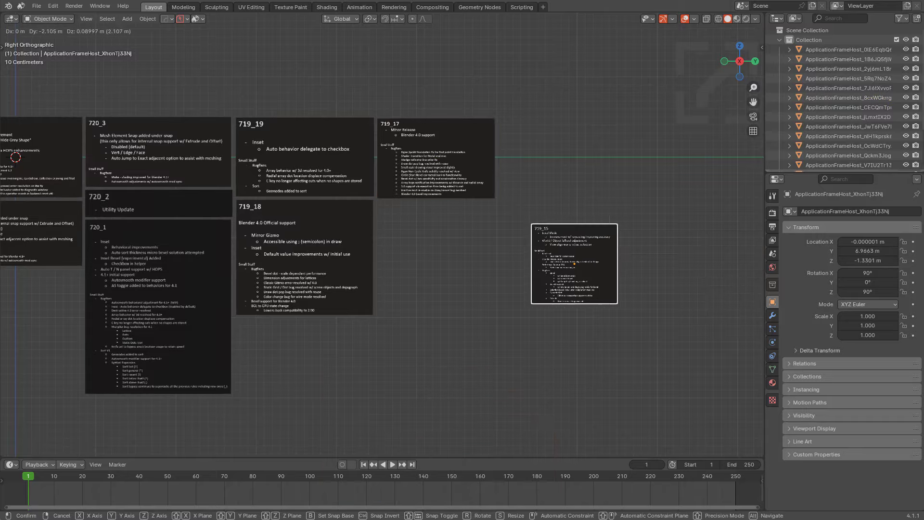
left_click(413, 243)
scroll(462, 248, "up", 4)
key("s")
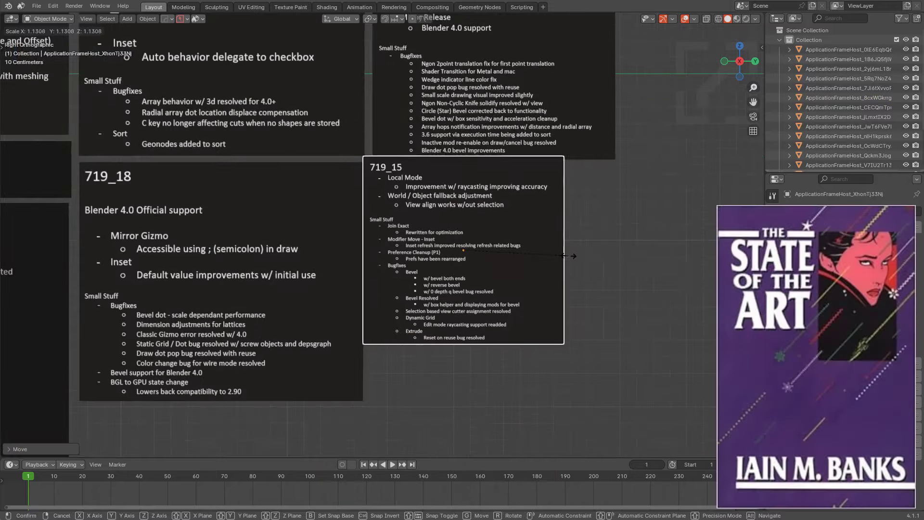
left_click(586, 273)
key("g")
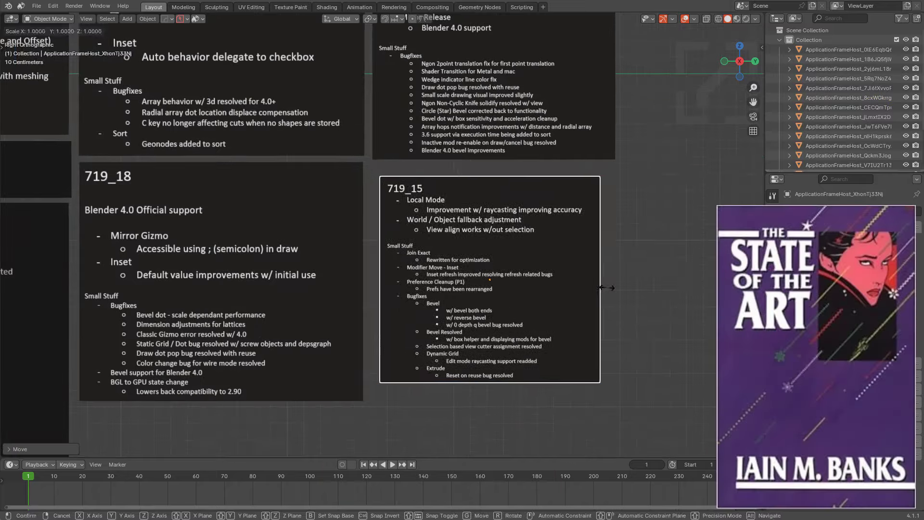
key("g")
left_click(621, 290)
Select all remaining planes from the first 719_16 through 719_10 and move them together above the arranged columns
scroll(621, 289, "down", 5)
middle_click_drag(621, 288, 435, 285, "shift")
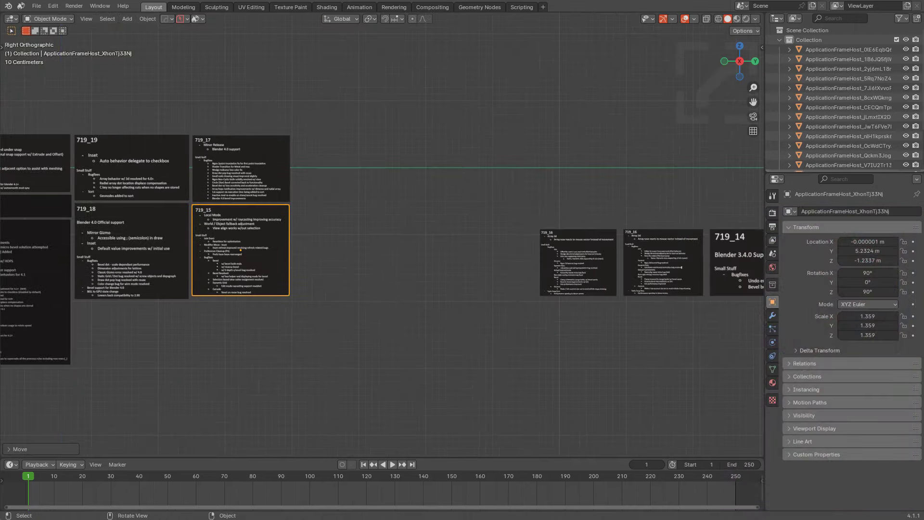
left_click(590, 259)
scroll(590, 259, "down", 2)
scroll(590, 259, "down", 1)
middle_click_drag(590, 259, 386, 251, "shift")
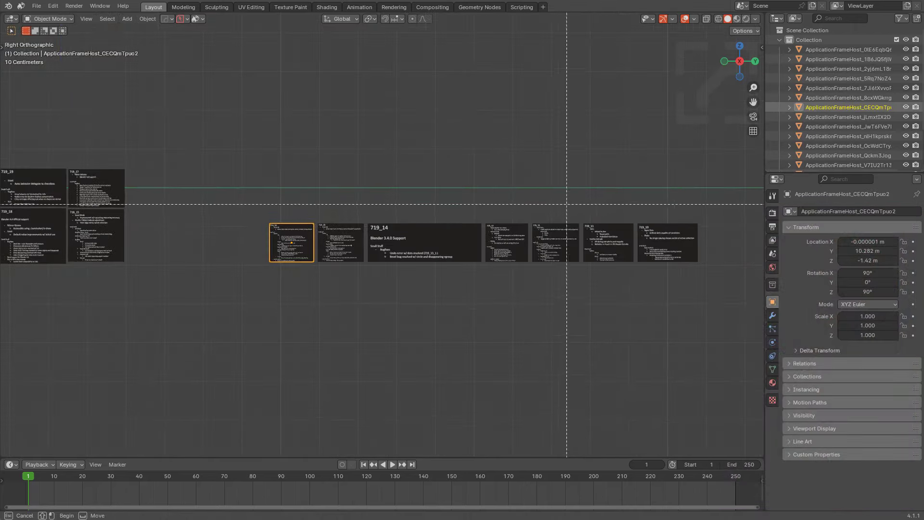
left_click(231, 145)
middle_click_drag(231, 144, 625, 231, "shift")
scroll(625, 231, "up", 2)
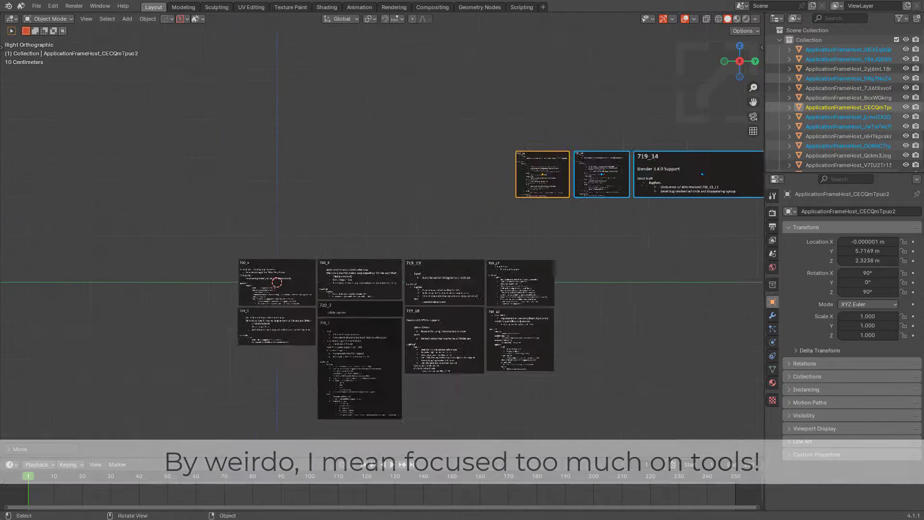
key("g")
left_click(336, 265)
Align the selected row directly above the 720_4 plane and move the second 719_16 plane closer to the first
middle_click_drag(336, 265, 518, 231, "shift")
scroll(518, 231, "up", 5)
key("g")
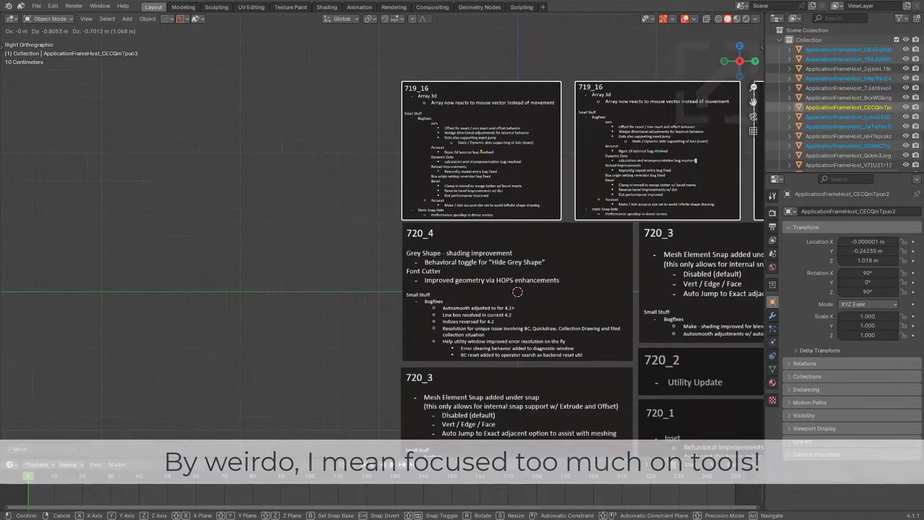
left_click(409, 326)
middle_click_drag(409, 326, 232, 343, "shift")
scroll(201, 280, "up", 2)
scroll(232, 343, "down", 1)
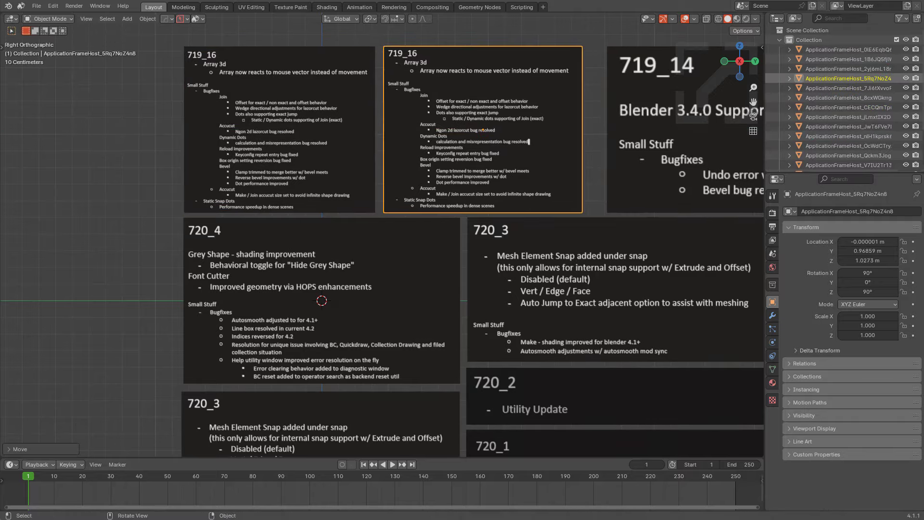
Shrink the 719_14 plane and place it beside the second 719_16 plane, above the 720_3 and 719_19 planes
middle_click_drag(722, 212, 402, 199, "shift")
left_click(558, 178)
key("s")
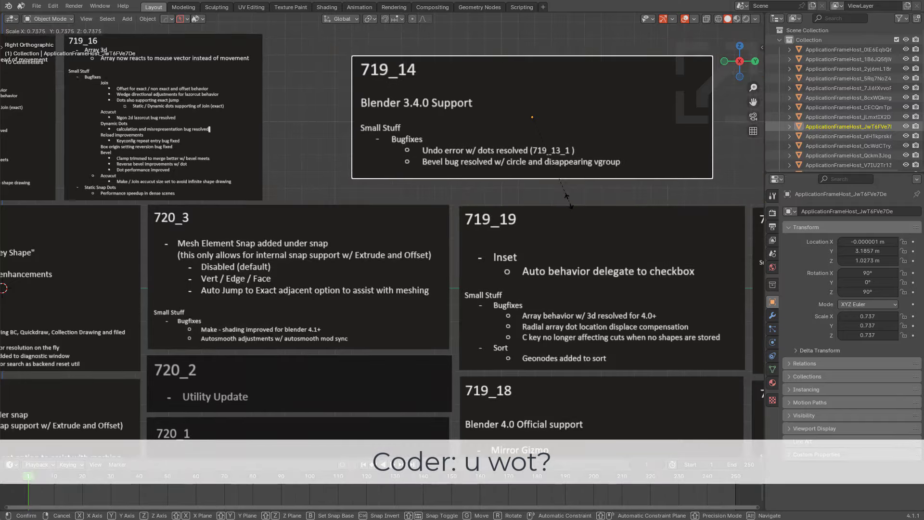
left_click(569, 201)
key("g")
left_click(485, 222)
key("s")
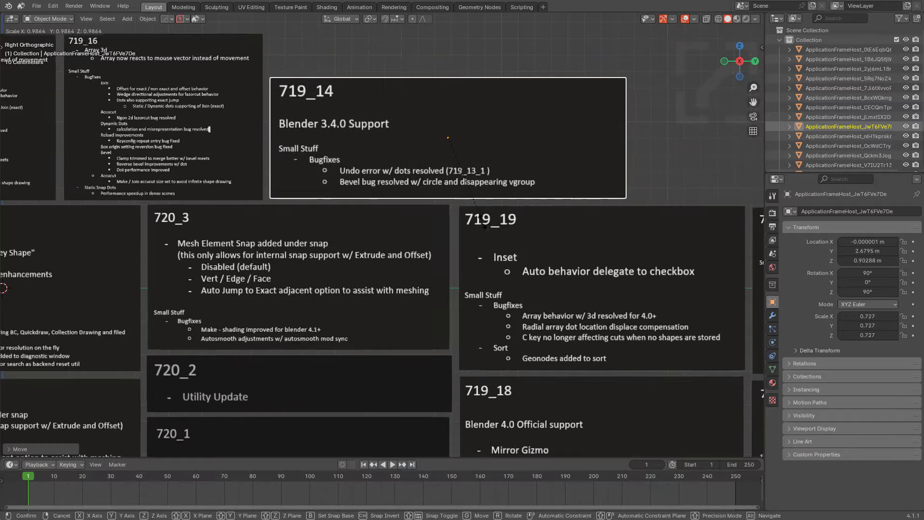
left_click(435, 153)
Move the 719_13 plane along the Y axis until it sits next to the 719_14 plane
middle_click_drag(435, 153, 177, 158, "shift")
key("y")
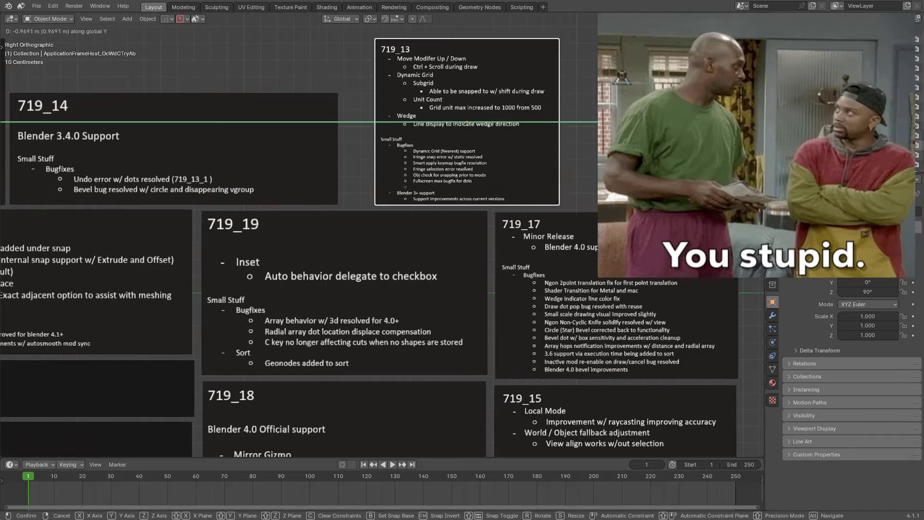
left_click(440, 169)
Move the 719_12 plane along the Y axis until it sits next to the 719_13 plane
middle_click_drag(440, 168, 135, 164, "shift")
left_click(534, 149)
key("g")
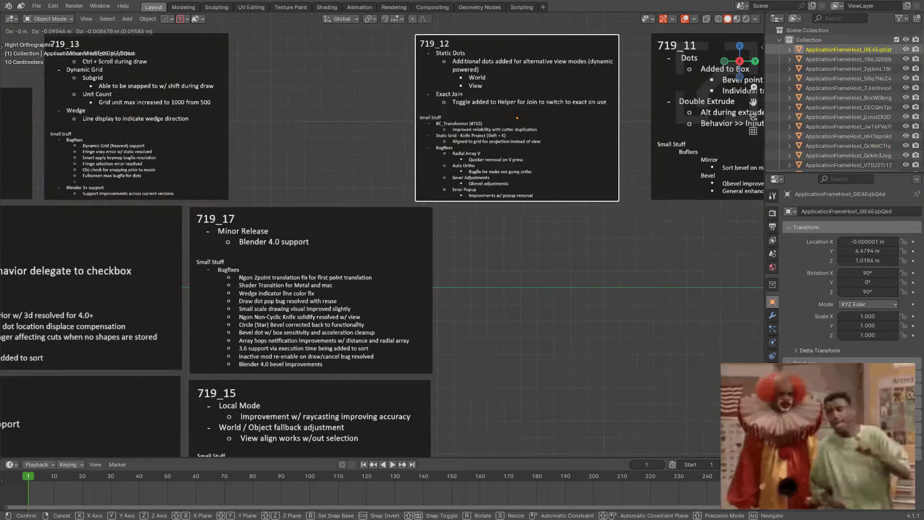
key("y")
left_click(337, 117)
Select the 719_11 and 719_10 planes and move them together below the plane stack in the first two columns
scroll(337, 117, "down", 4)
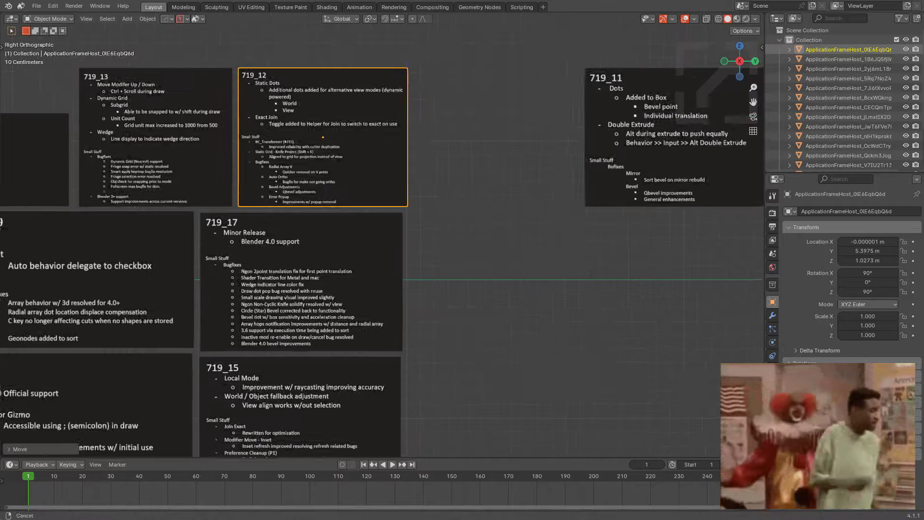
left_click(409, 170)
left_click(529, 170, "shift")
middle_click_drag(529, 170, 756, 158, "shift")
scroll(756, 159, "down", 1)
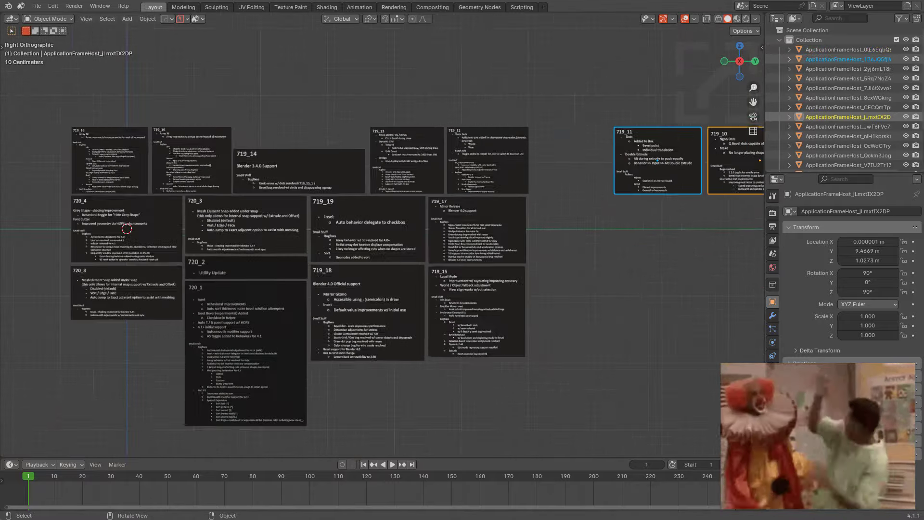
key("g")
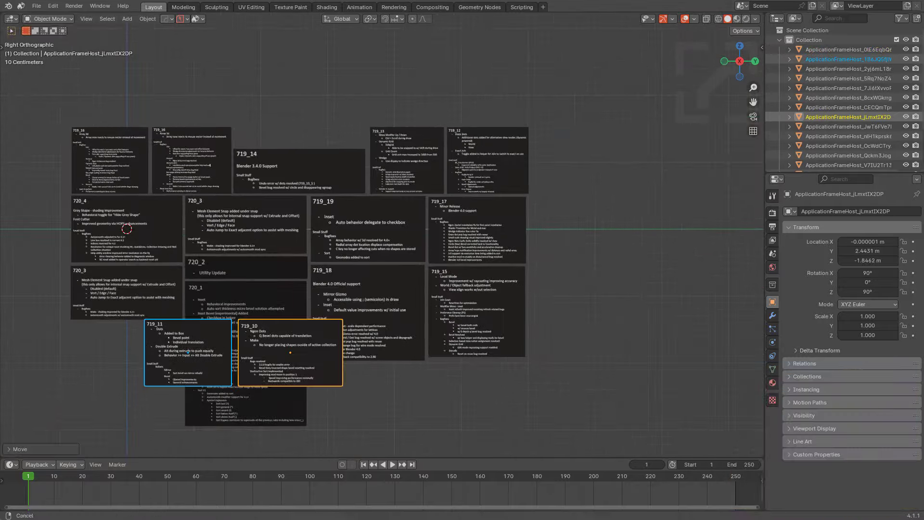
Enlarge the 719_11 plane to about 1.288 and align it beneath the 720_3 plane in the first column
middle_click_drag(244, 352, 483, 234, "shift")
scroll(482, 234, "up", 2)
scroll(382, 235, "up", 2)
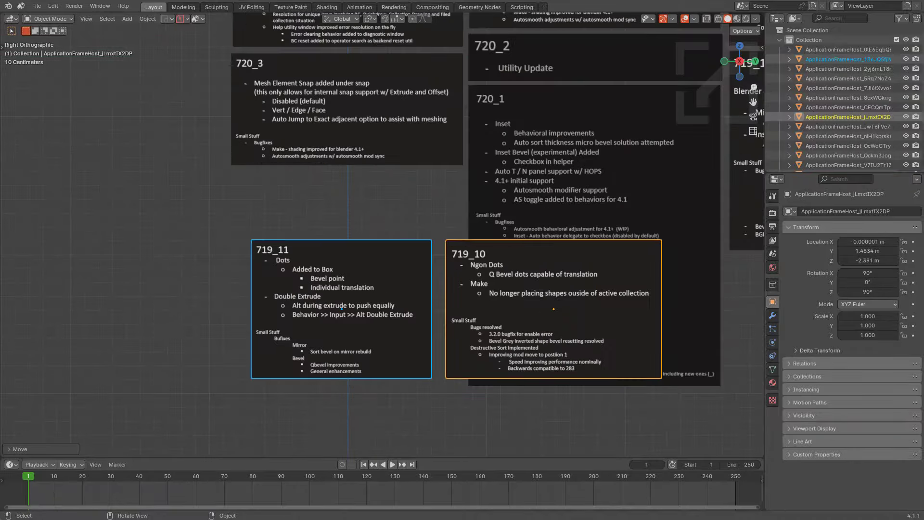
left_click(442, 306)
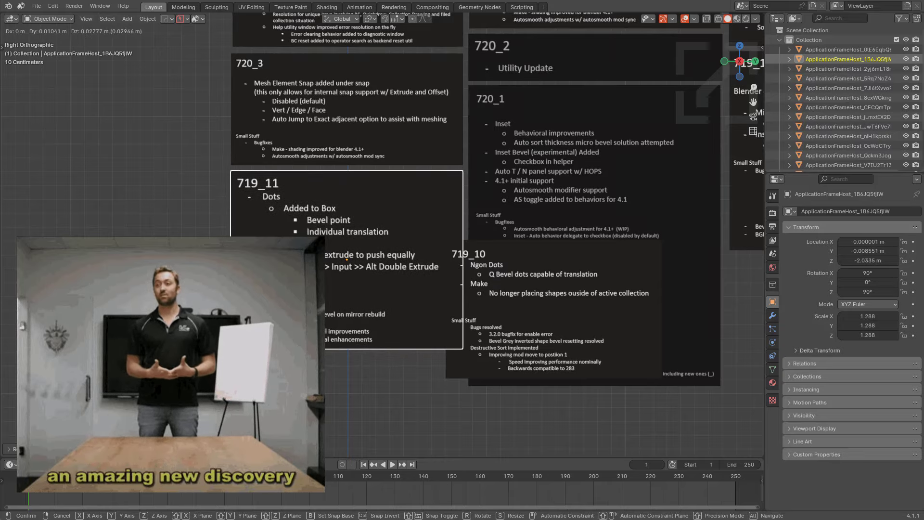
key("Return")
Move the 719_10 plane beneath the 719_18 plane and scale it to about 1.113 to match the column width
scroll(177, 288, "down", 4)
key("g")
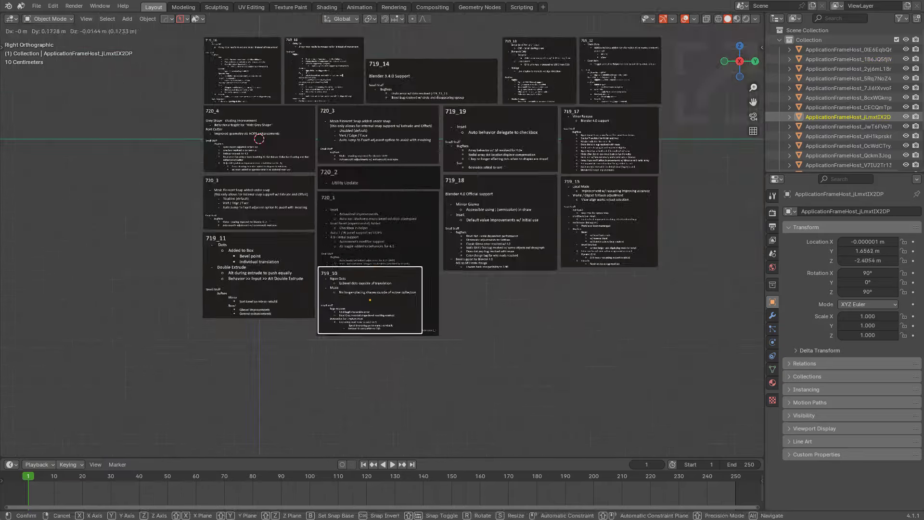
left_click(593, 355)
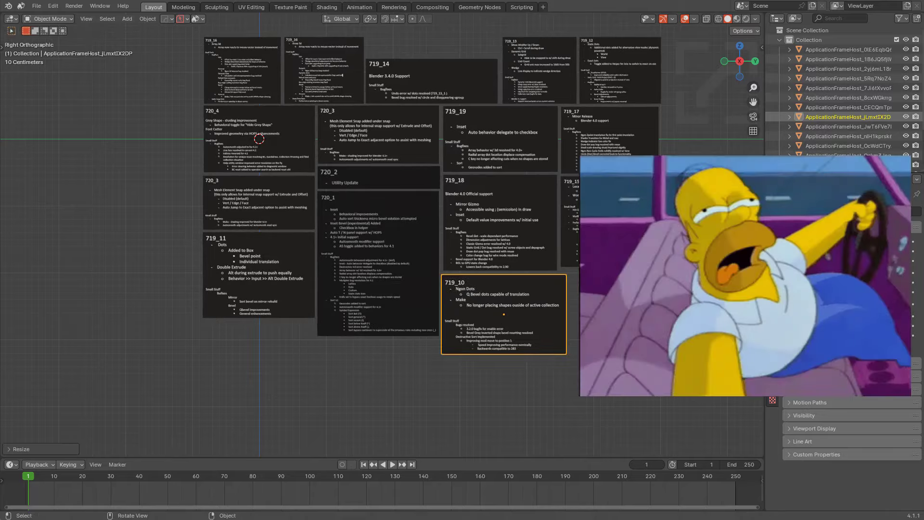
scroll(593, 356, "up", 3)
middle_click_drag(593, 356, 477, 308, "shift")
scroll(477, 308, "up", 3)
key("s")
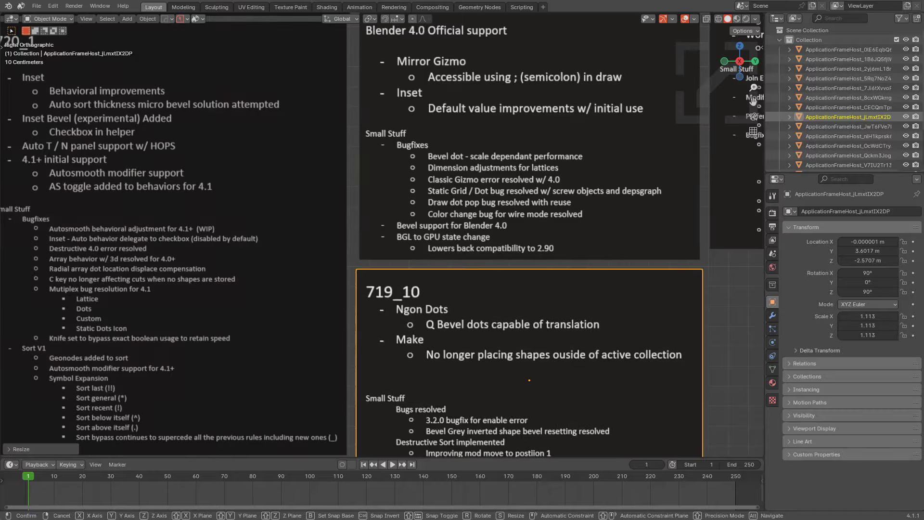
key("Return")
Add a camera facing the arranged planes from an angled perspective and look through it
key("alt+a")
scroll(510, 424, "down", 3)
middle_click_drag(510, 423, 641, 396)
key("KP_5")
scroll(631, 405, "up", 1)
scroll(635, 403, "down", 2)
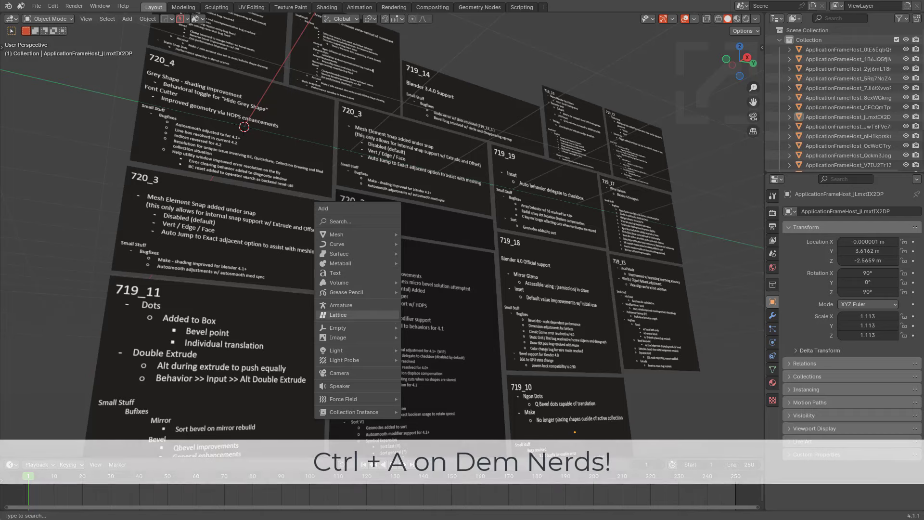
left_click(339, 374)
key("KP_0")
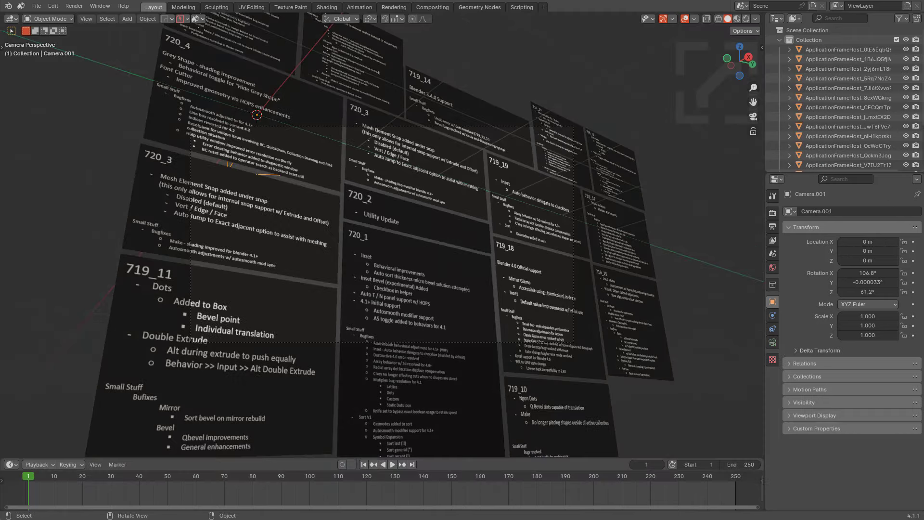
Frame the arranged planes in the camera with Camera to View enabled, and turn that lock off when done
key("n")
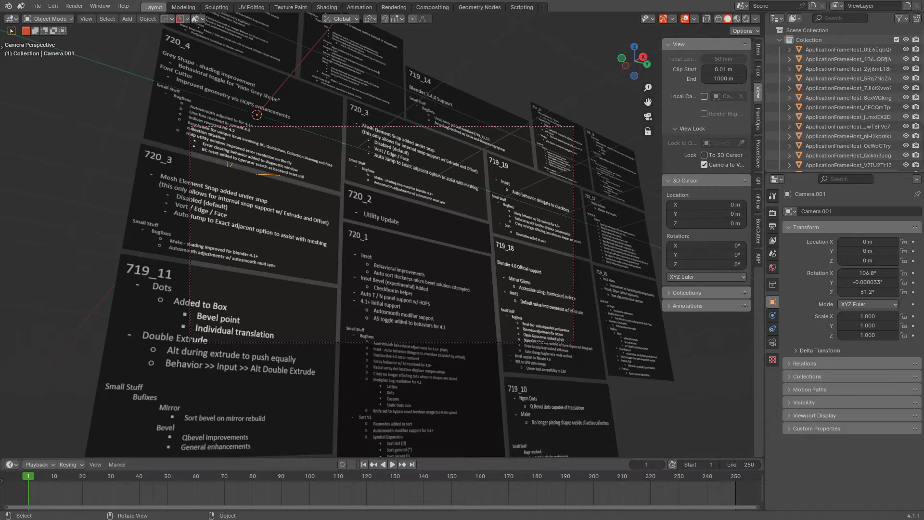
scroll(383, 235, "down", 4)
scroll(382, 235, "up", 1)
middle_click_drag(383, 235, 347, 200, "shift")
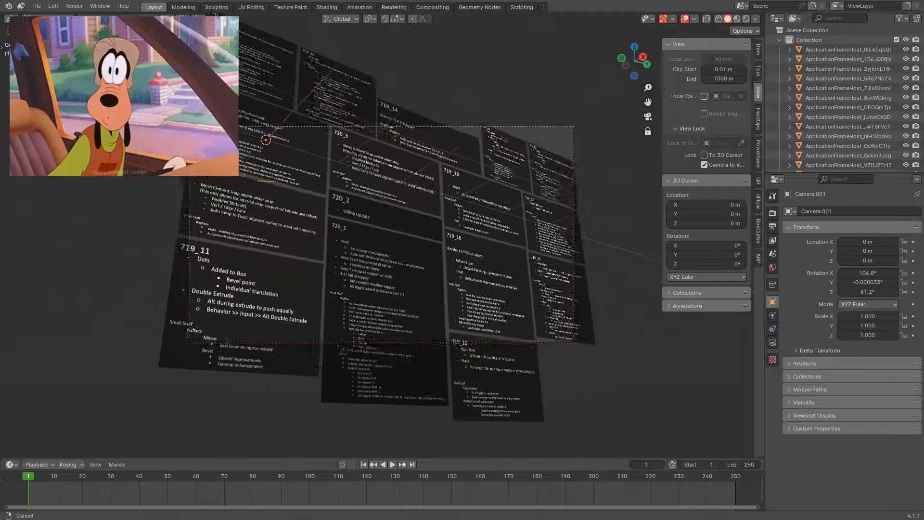
scroll(382, 235, "down", 2)
scroll(339, 216, "up", 1)
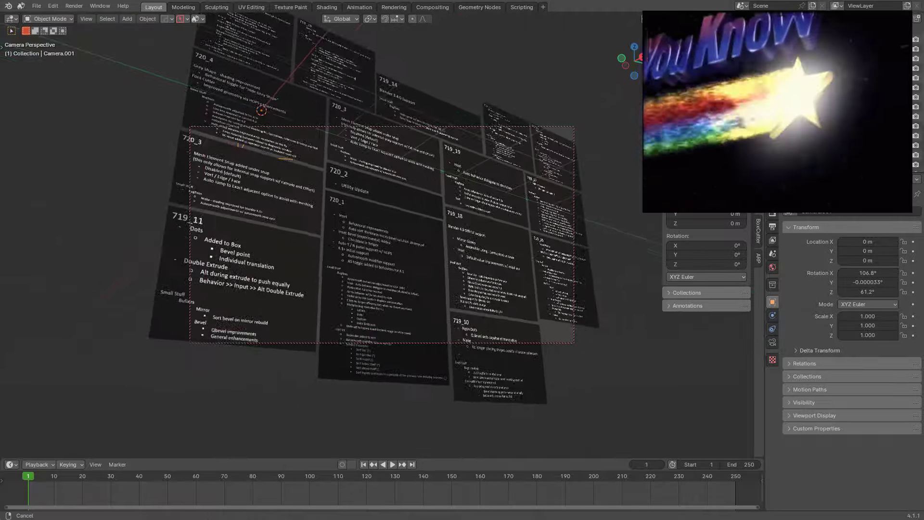
scroll(351, 200, "up", 1)
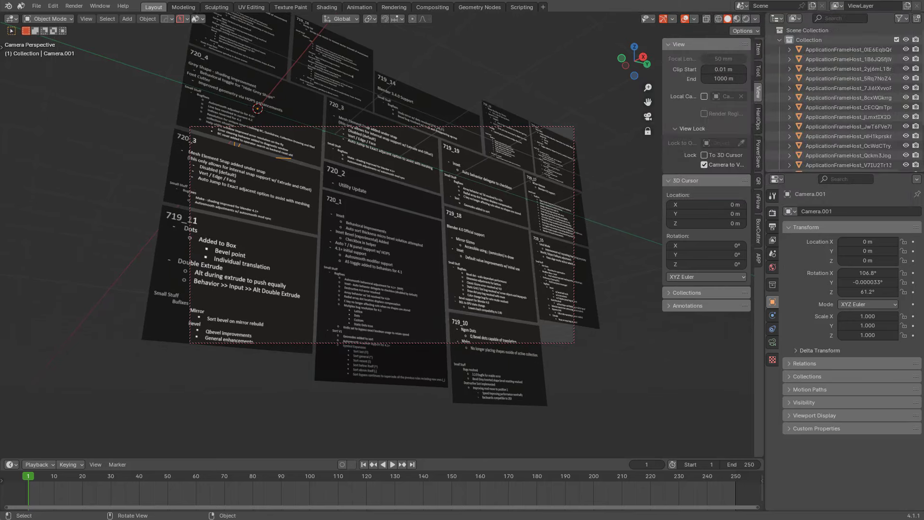
left_click(705, 164)
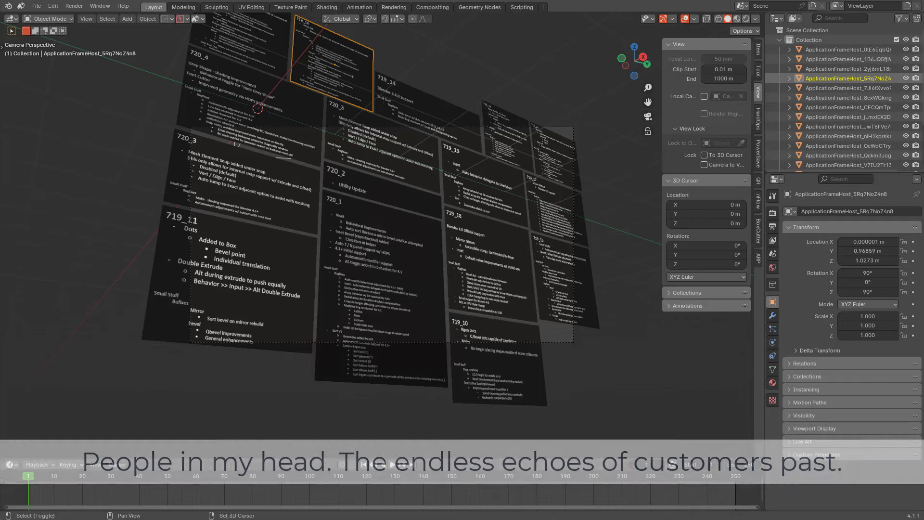
Move the second 719_16 plane down along Z and across along Y to sit below the 719_15 plane, beside 719_10
key("g")
key("z")
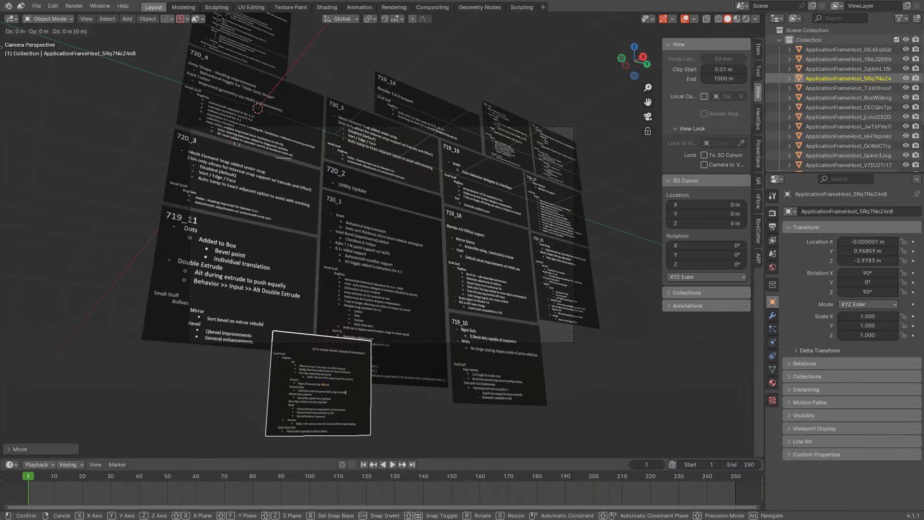
key("x")
key("y")
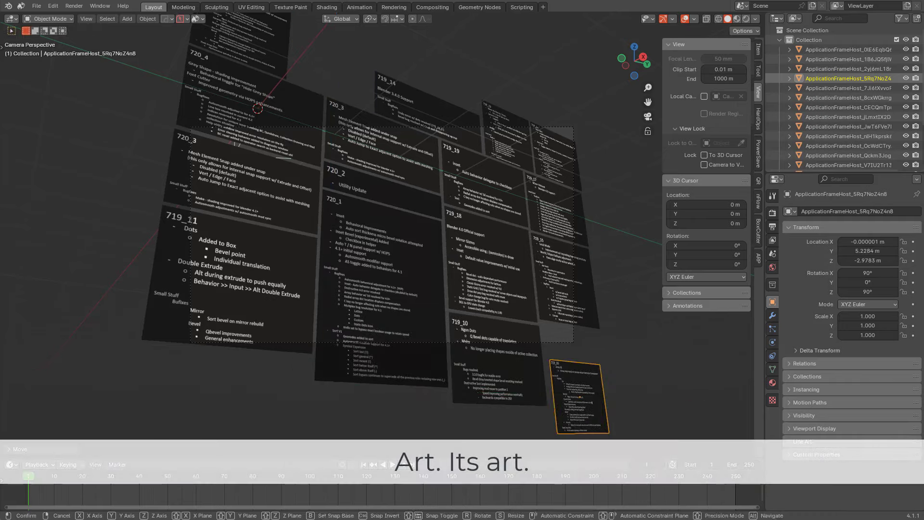
Finish placing the small 719_16 plane beneath 719_15, and slide the upper 719_16 plane along Y to about 0.894 m
key("x")
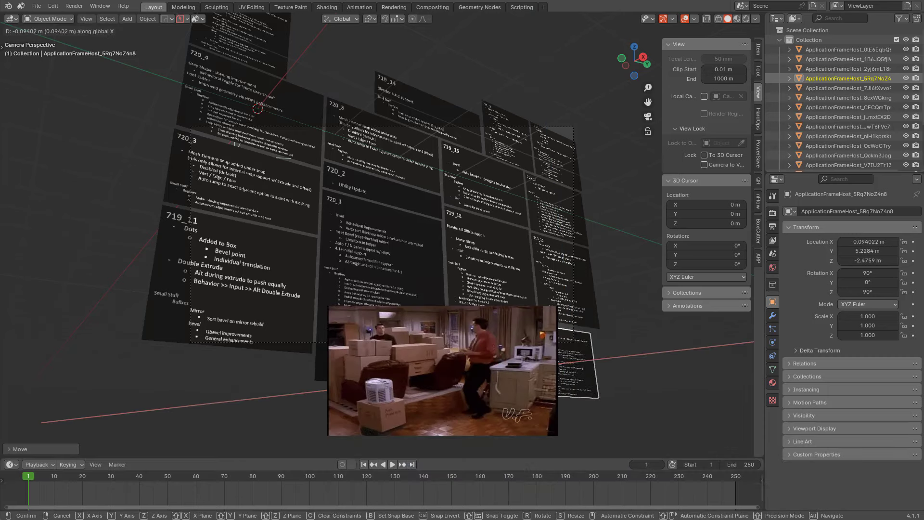
key("alt+a")
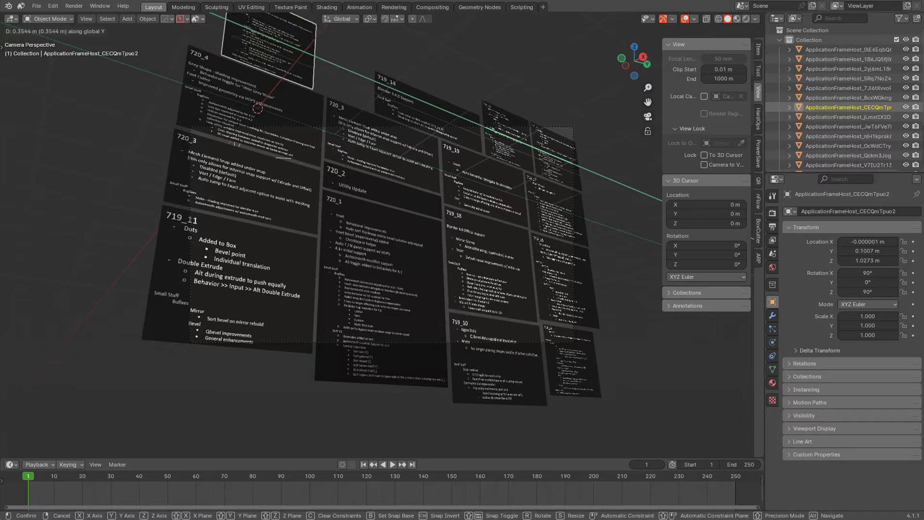
key("alt+a")
Delete the extra camera that sits at the world origin
middle_click_drag(405, 207, 365, 228)
scroll(364, 231, "down", 3)
key("KP_5")
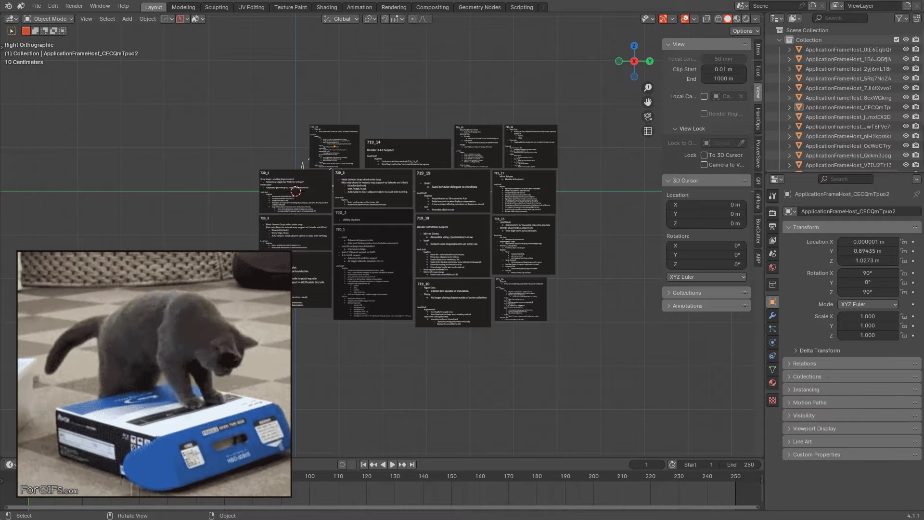
middle_click_drag(365, 228, 469, 230)
scroll(410, 204, "up", 2)
key("KP_5")
key("KP_5")
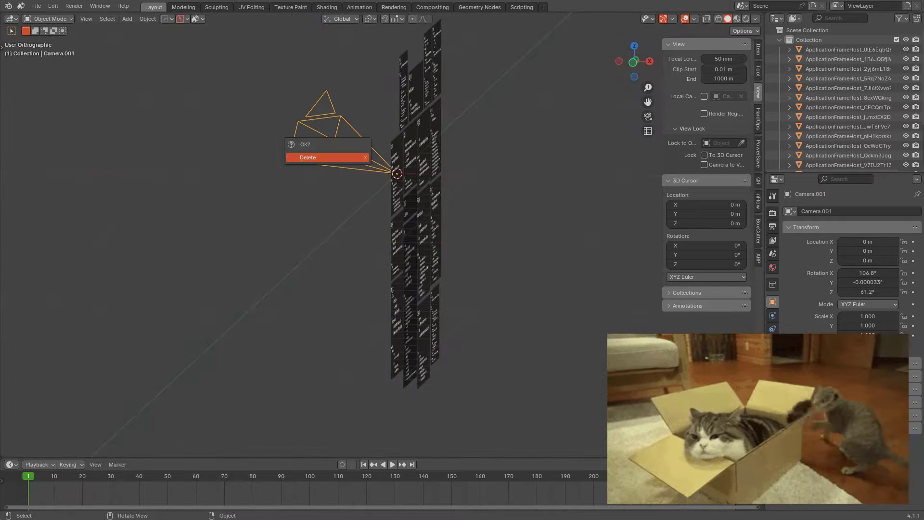
left_click(347, 157)
middle_click_drag(347, 157, 304, 158)
Look through the remaining camera, unhide it, and raise its passepartout to fully opaque
key("KP_0")
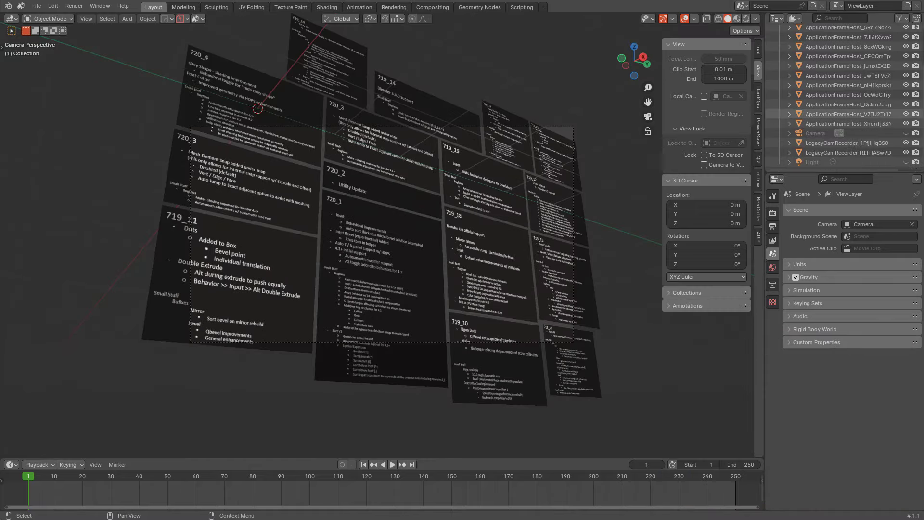
left_click(906, 133)
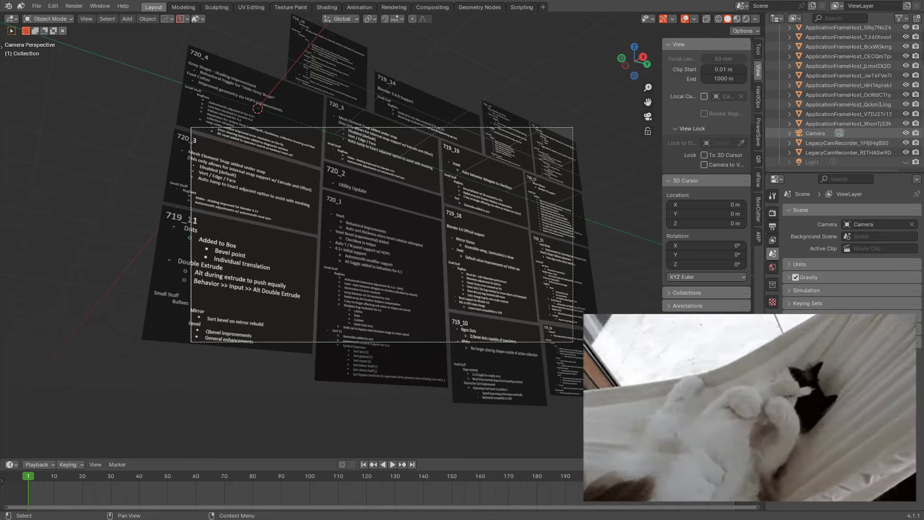
left_click(816, 133)
key("q")
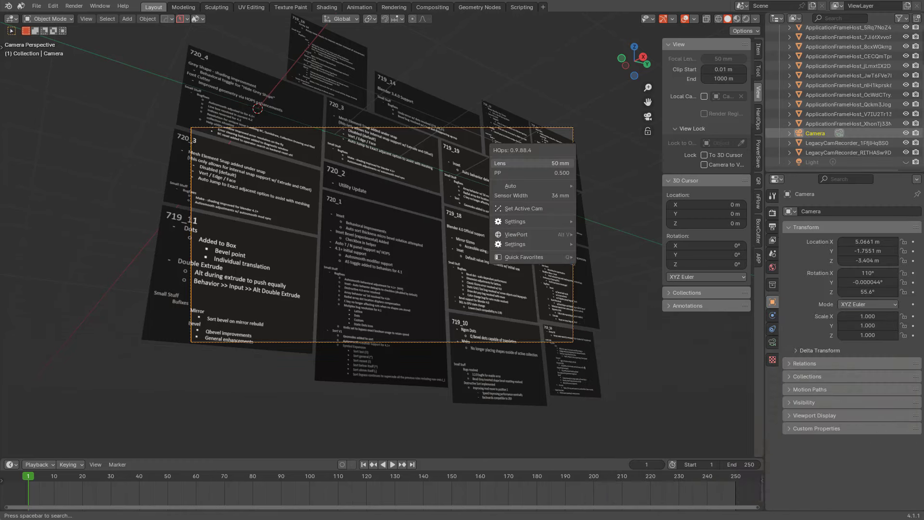
left_click_drag(533, 173, 580, 172)
scroll(383, 234, "up", 3)
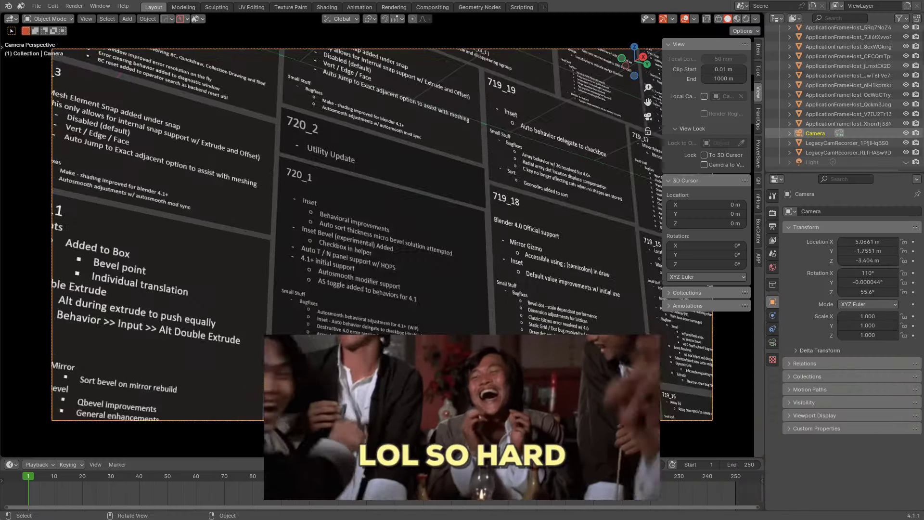
scroll(383, 234, "down", 2)
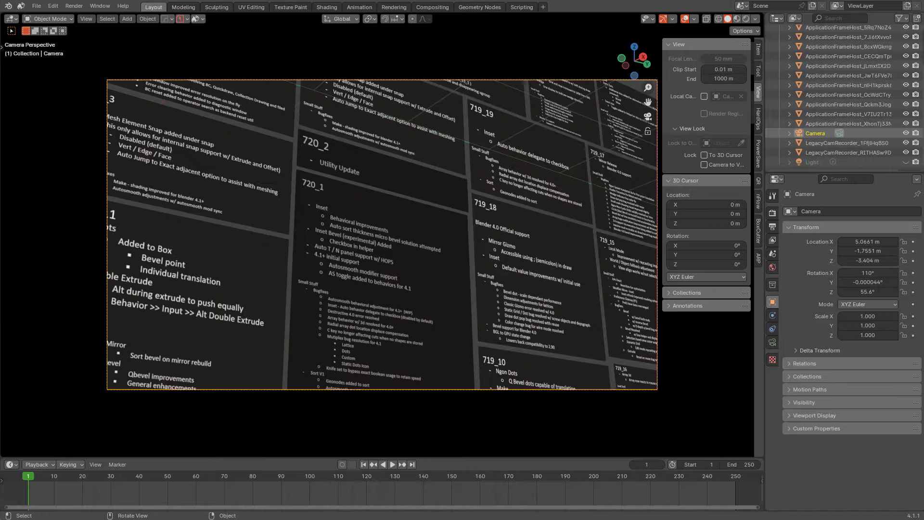
Render a still image from the camera, close the result, and inspect the 720_1 and 720_2 planes
key("F12")
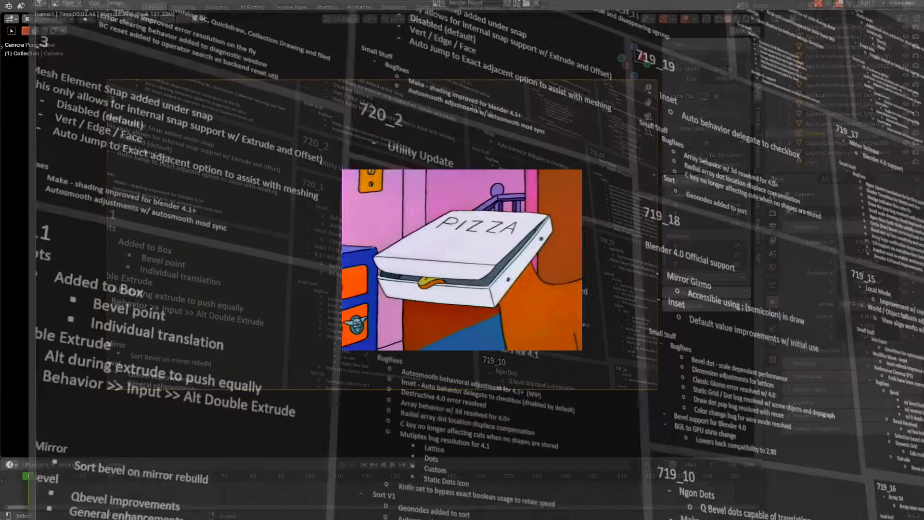
key("Escape")
scroll(381, 233, "up", 4)
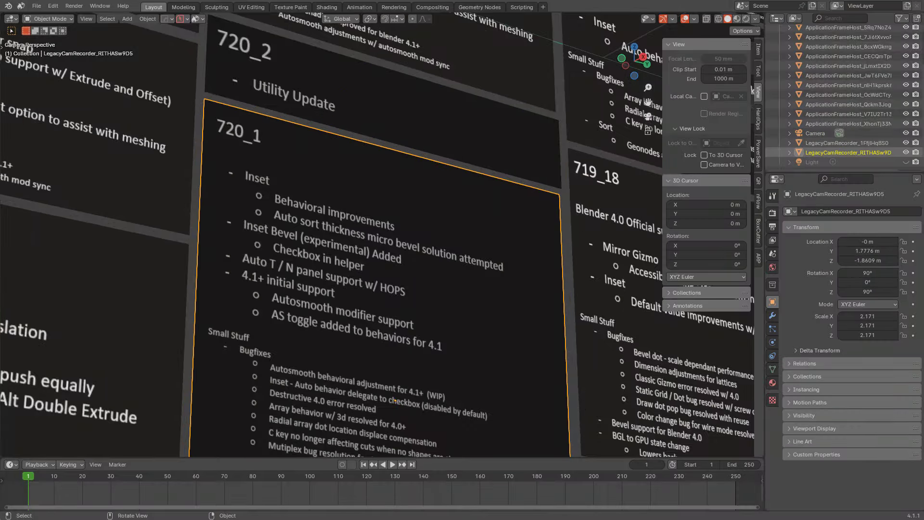
scroll(381, 233, "down", 2)
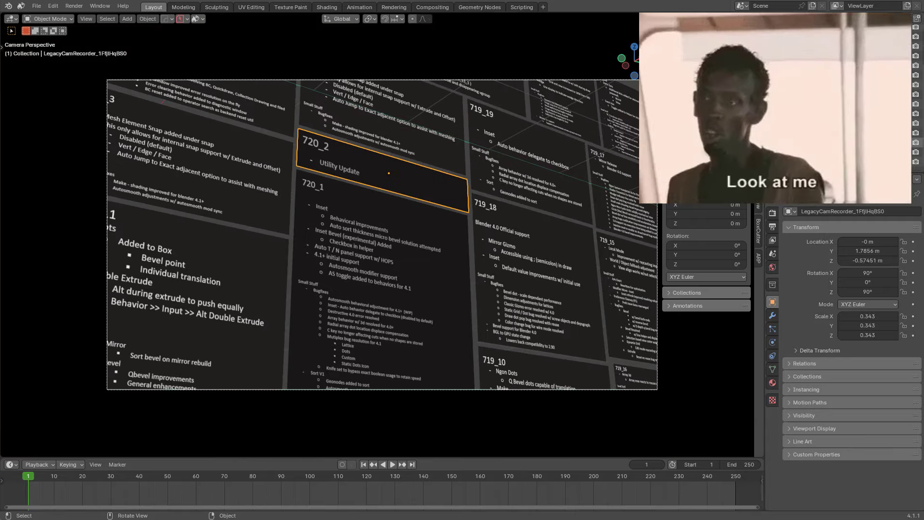
Examine the material settings of the 719_18 plane
left_click(540, 279)
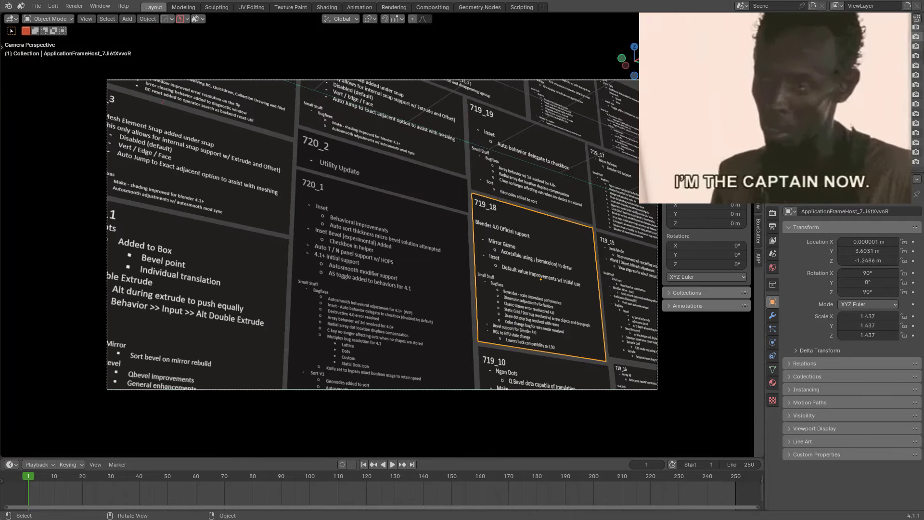
left_click(772, 383)
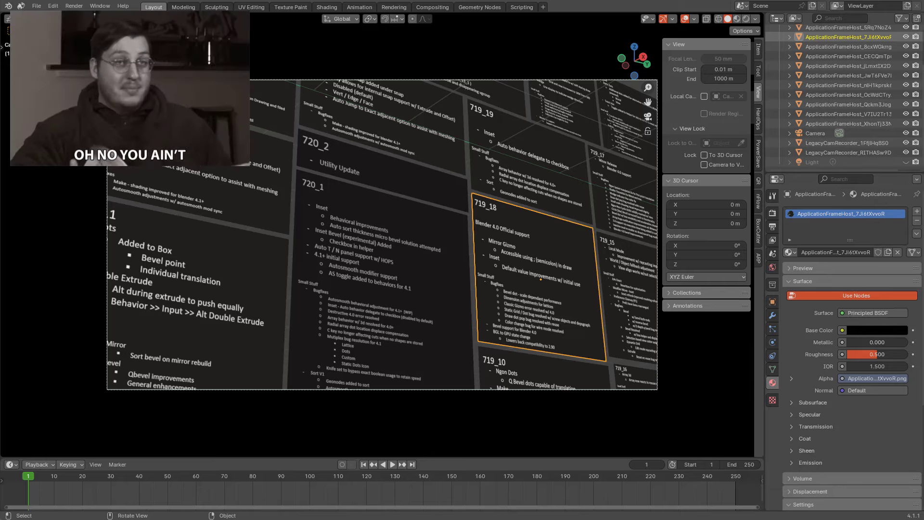
scroll(377, 234, "up", 3)
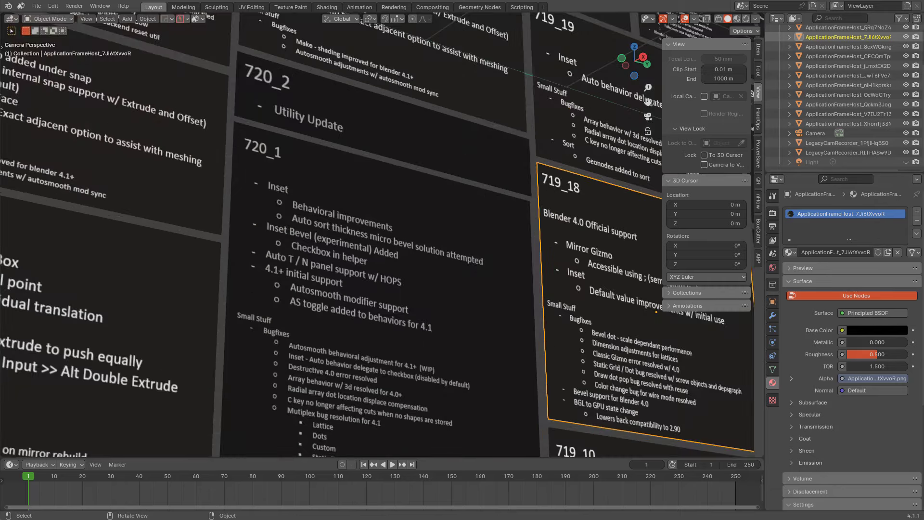
scroll(382, 235, "down", 3)
Move the 720_1 and 720_2 planes together along Y, out of their column and past the far end of the arrangement
left_click(383, 252)
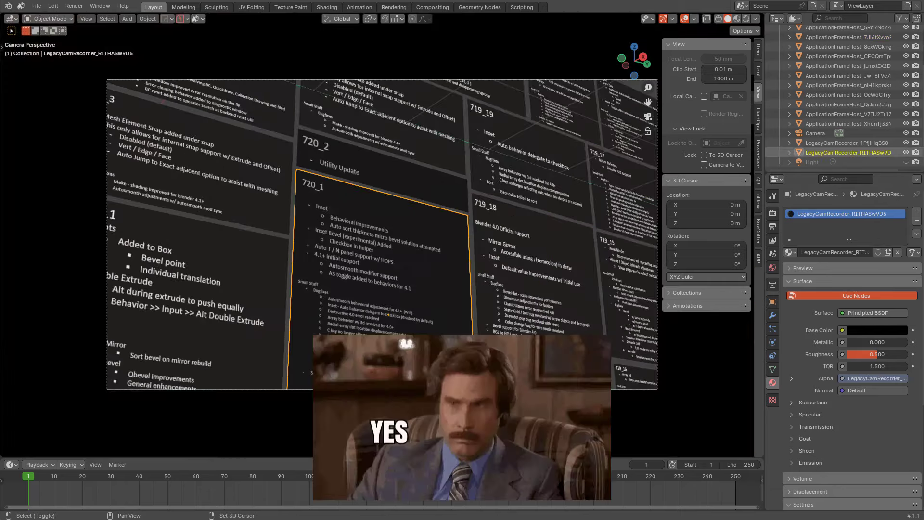
key("g")
key("y")
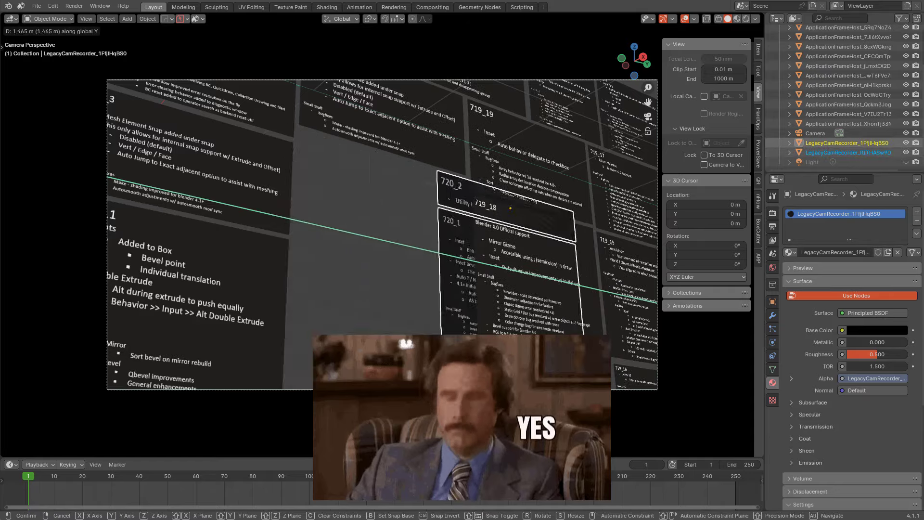
left_click(553, 241)
Move the second-column 720_3 plane down along Z by about 2.37 m to the bottom of the emptied column
middle_click_drag(553, 241, 527, 274)
scroll(528, 273, "down", 1)
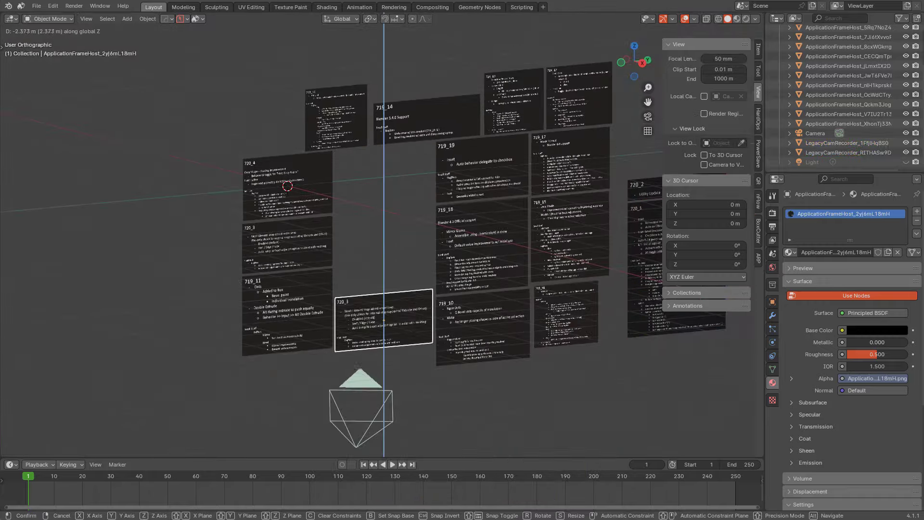
scroll(382, 234, "up", 4)
Move the upper 719_16 plane into the gap above 720_3, and scale and align it to match the column width
left_click(288, 48)
middle_click_drag(289, 48, 352, 42)
key("KP_3")
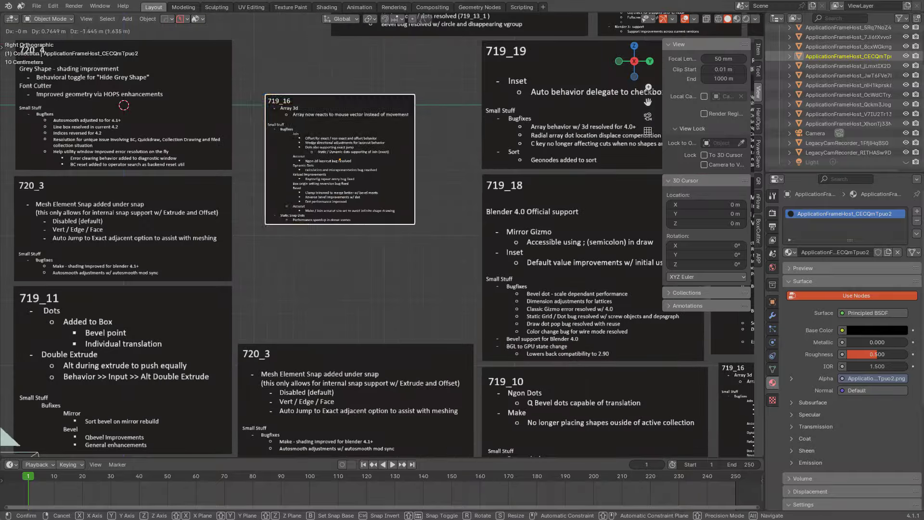
left_click(343, 196)
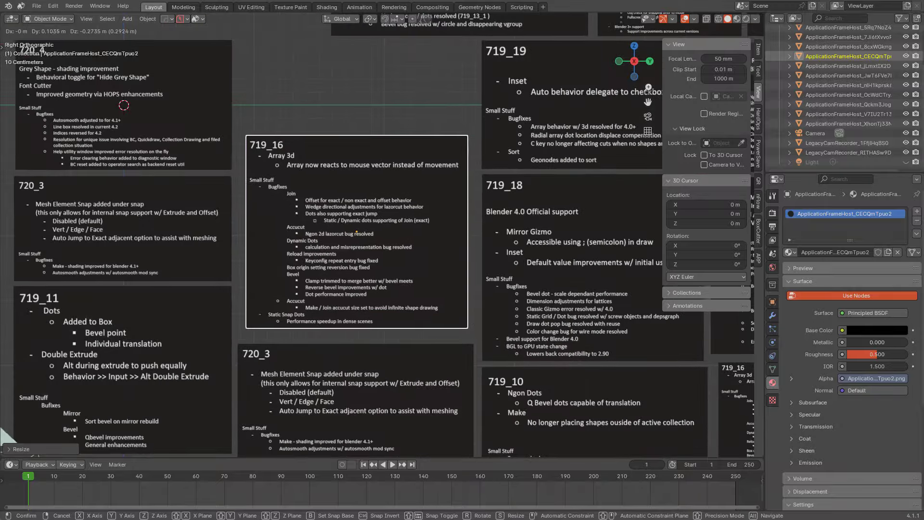
left_click(477, 321)
key("g")
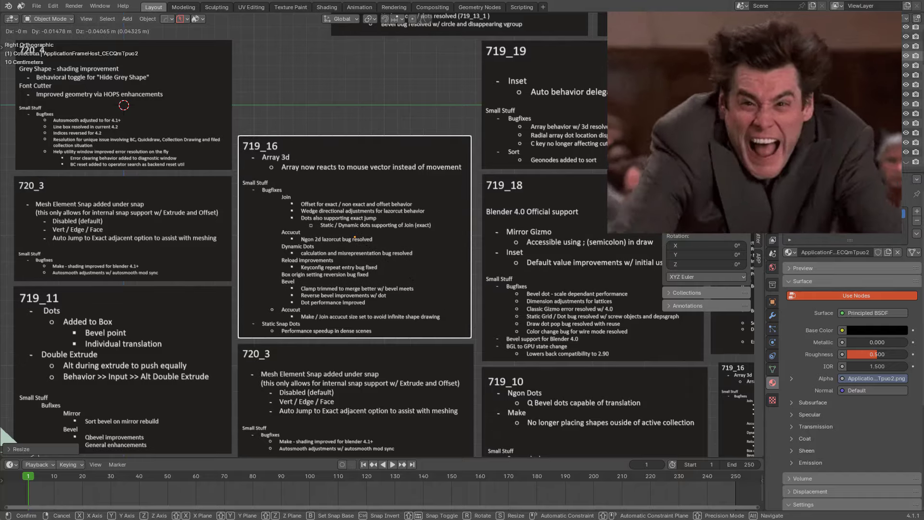
left_click(476, 335)
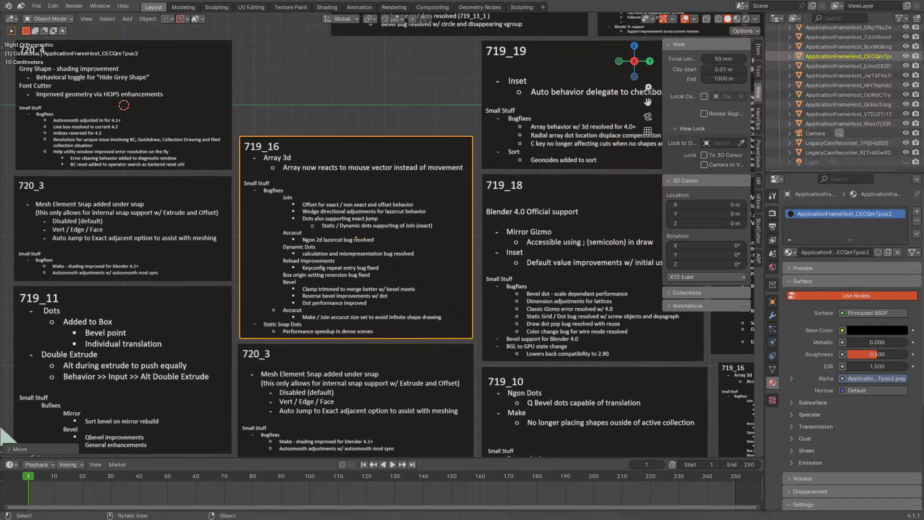
left_click(476, 332)
Move the 719_14 plane above 719_16 in the second column and scale it to match the column width
middle_click_drag(476, 318, 511, 444, "shift")
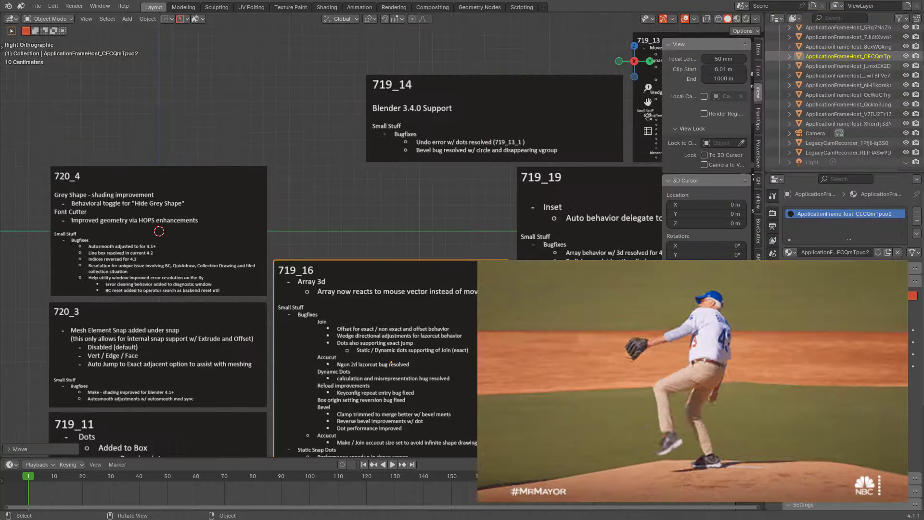
left_click(495, 123)
key("g")
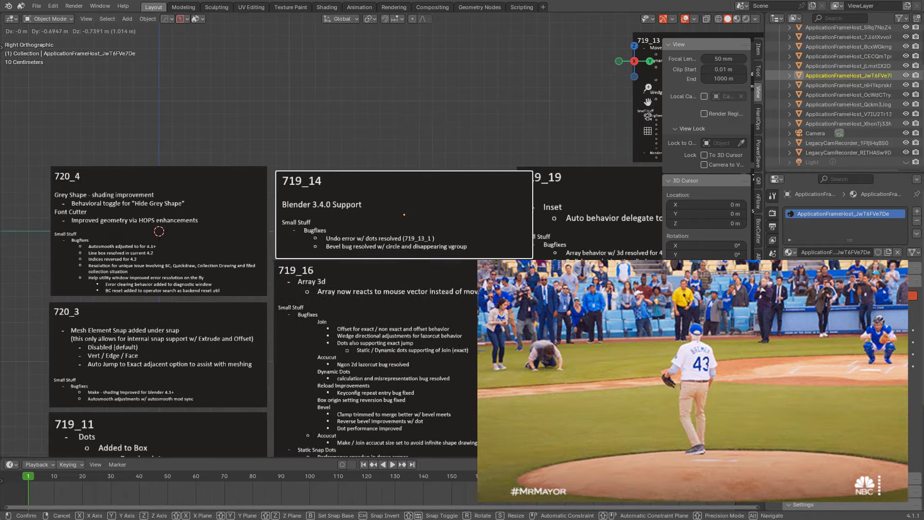
left_click(400, 215)
scroll(399, 214, "up", 1)
scroll(382, 231, "up", 1)
key("s")
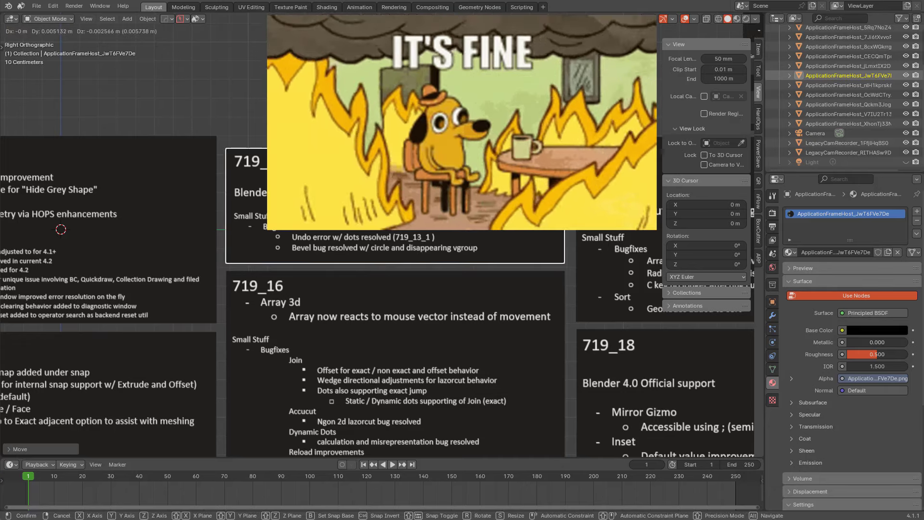
In camera view, move the 719_13 and 719_12 planes along Y to sit side by side above the 719_19 plane
key("KP_0")
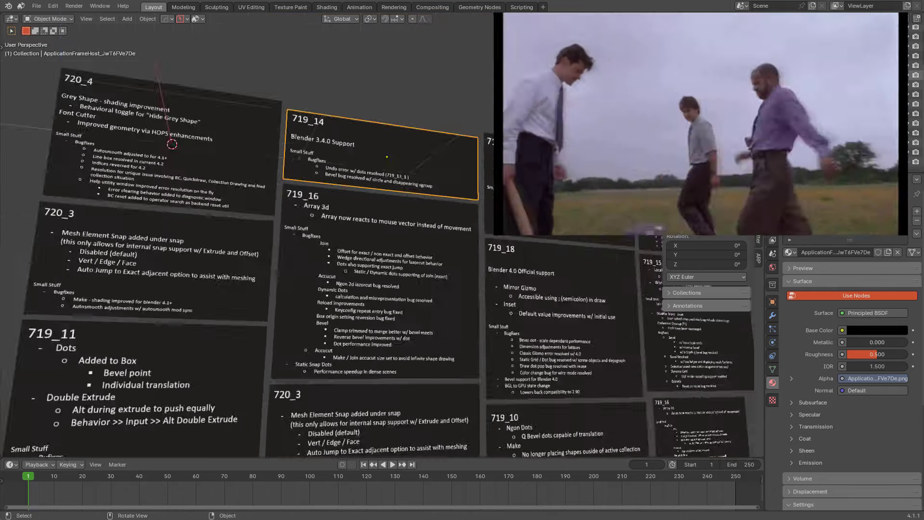
left_click(553, 99)
key("g")
key("x")
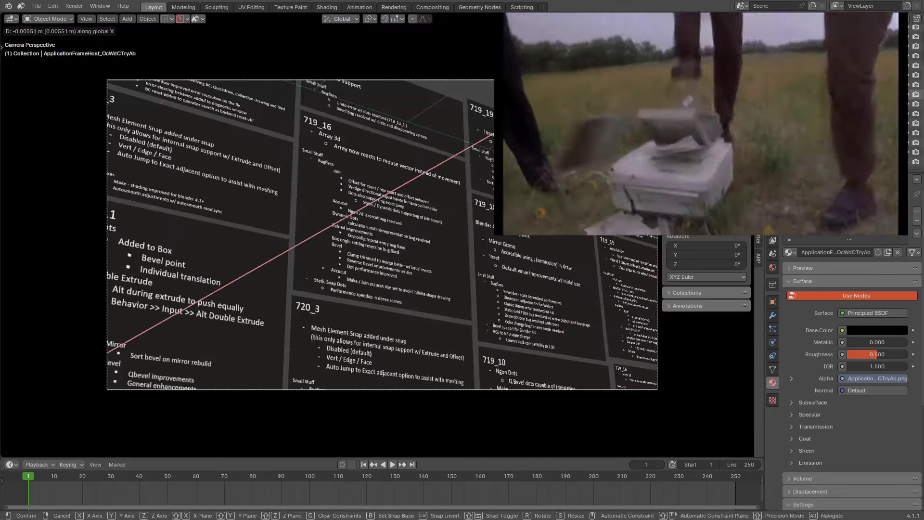
key("y")
key("x")
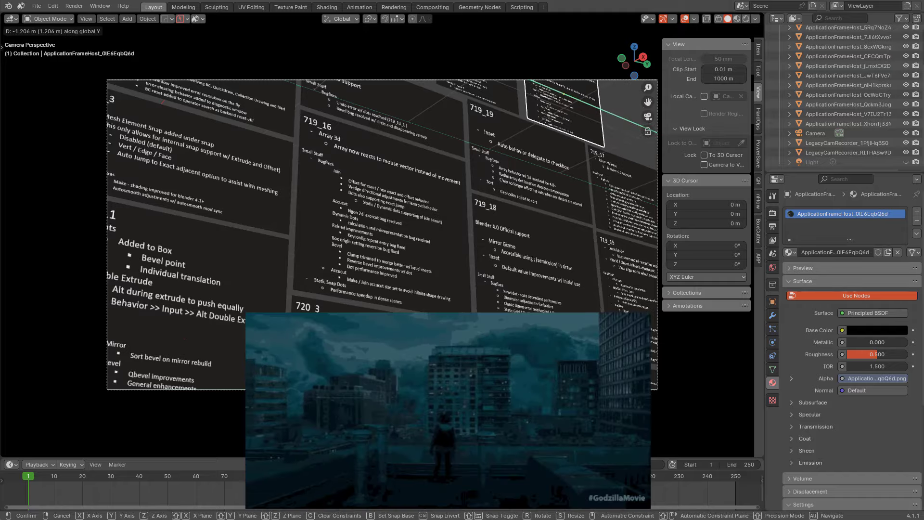
Raise the 720_1 plane from beneath 720_2 to above it
key("KP_0")
middle_click_drag(434, 250, 400, 251)
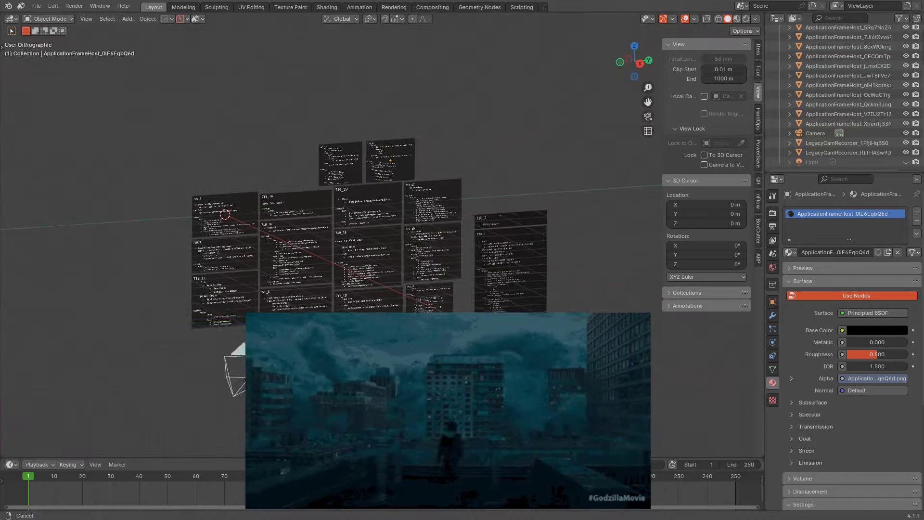
scroll(400, 251, "up", 3)
left_click(597, 275)
middle_click_drag(596, 275, 568, 270)
key("g")
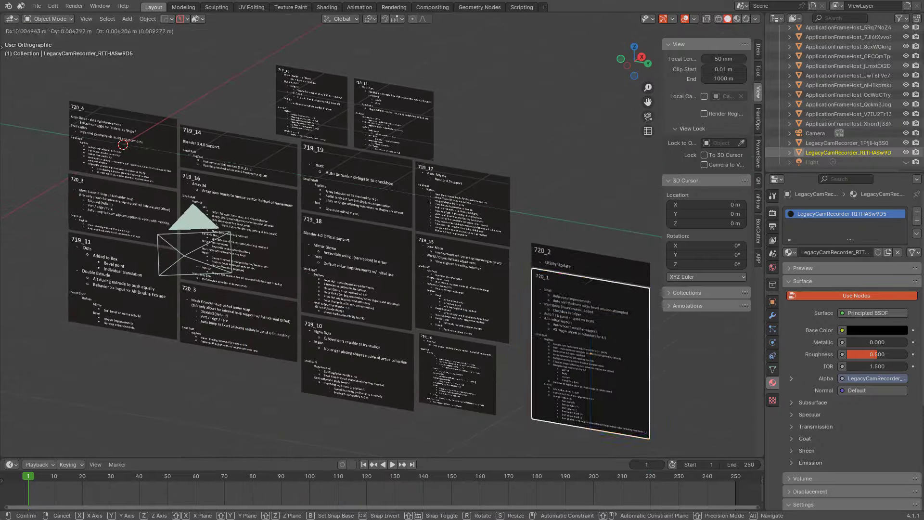
key("Return")
Slide the 720_1 plane along Y in the right orthographic view to sit beside the 719_12 plane
key("KP_3")
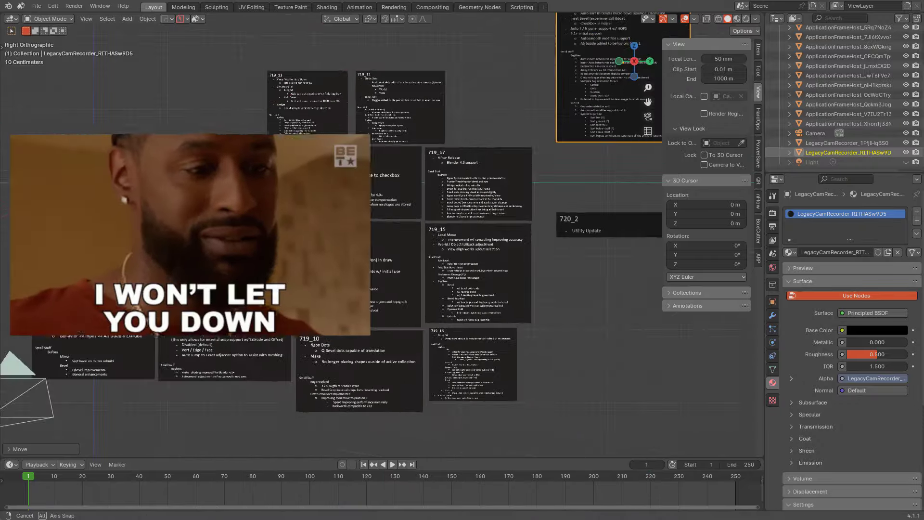
scroll(535, 112, "up", 3)
key("g")
key("y")
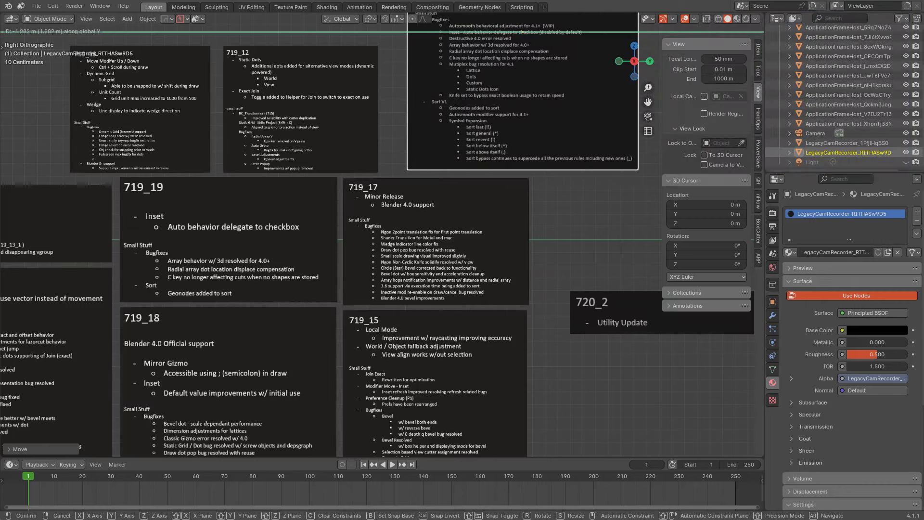
key("Return")
Lower the 720_1 plane slightly along Z to align its bottom edge with 719_12, deselect it, and return to the camera view
scroll(367, 180, "up", 6)
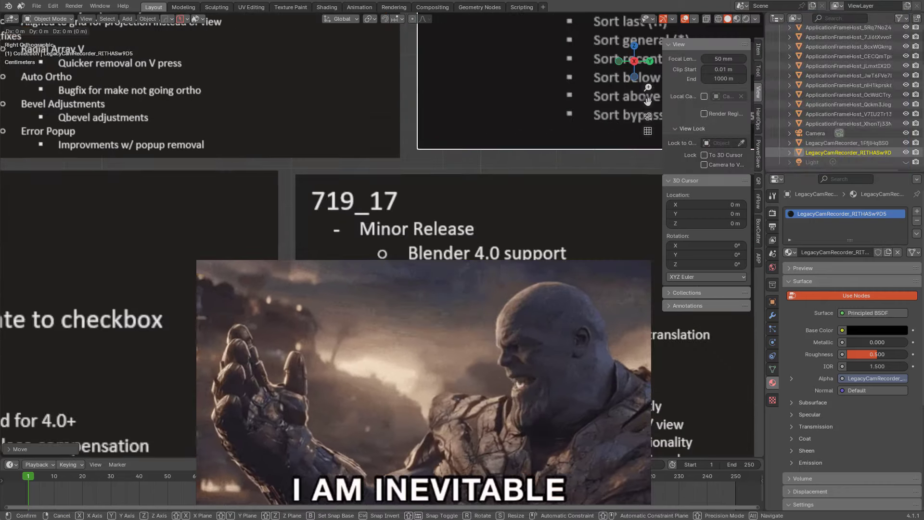
key("g")
key("z")
key("Return")
key("alt+a")
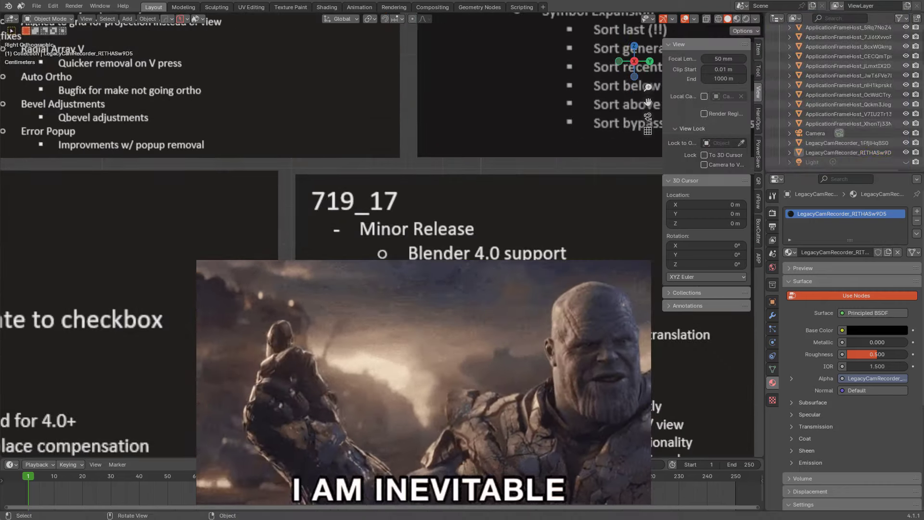
key("KP_0")
scroll(382, 235, "down", 2)
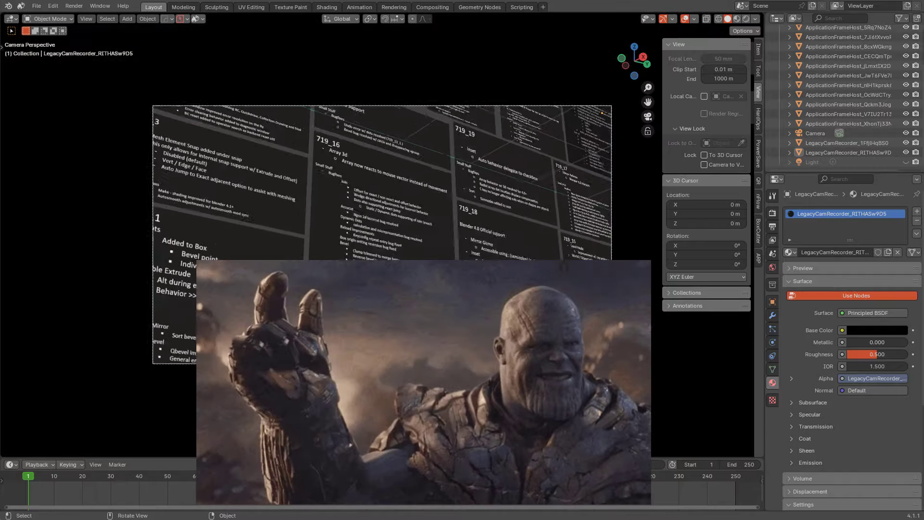
Select the 719_13, 719_12 and 720_1 planes above the grid, reposition them together, deselect, and leave the camera view
middle_click_drag(383, 235, 349, 246, "shift")
scroll(349, 246, "up", 3)
scroll(349, 246, "down", 2)
scroll(349, 246, "up", 1)
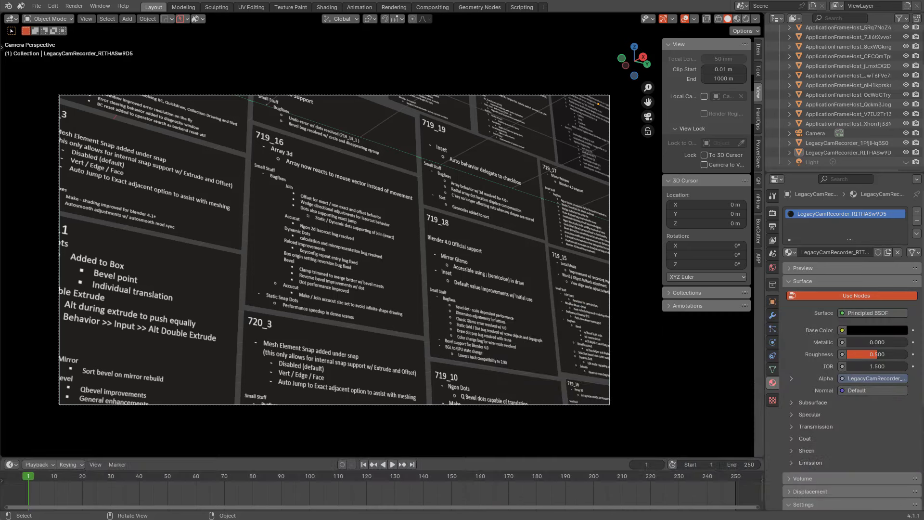
left_click(516, 121, "shift")
left_click(582, 130, "shift")
key("g")
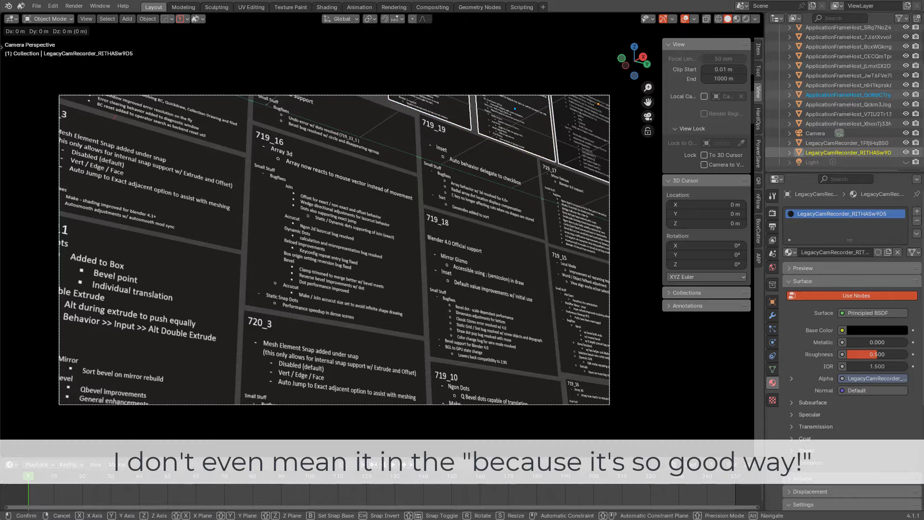
left_click(582, 126)
key("alt+a")
key("KP_0")
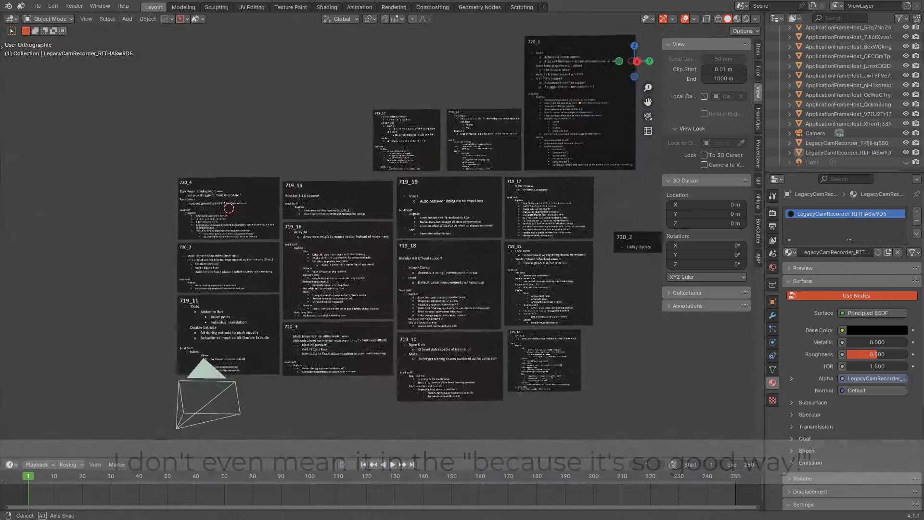
Move the 720_2 plane along Z and Y to sit beneath 720_1, beside the 719_17 plane
middle_click_drag(394, 231, 366, 247)
key("z")
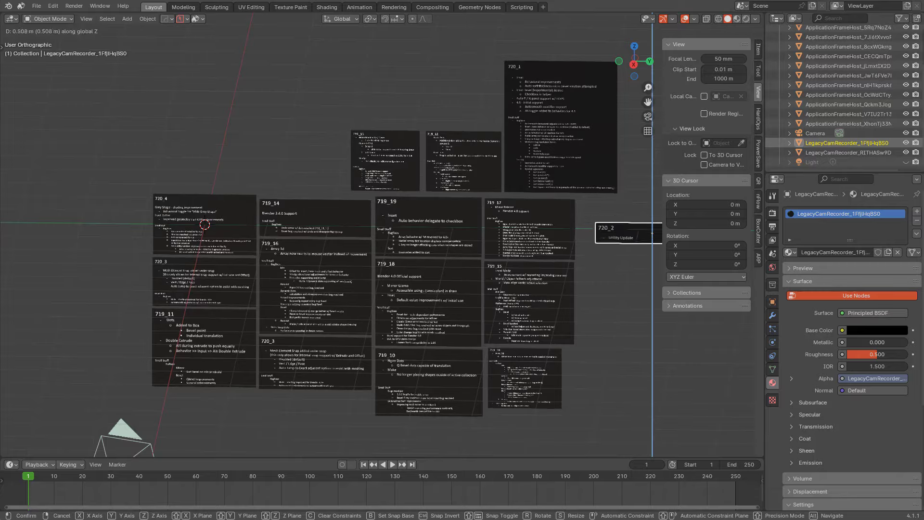
key("y")
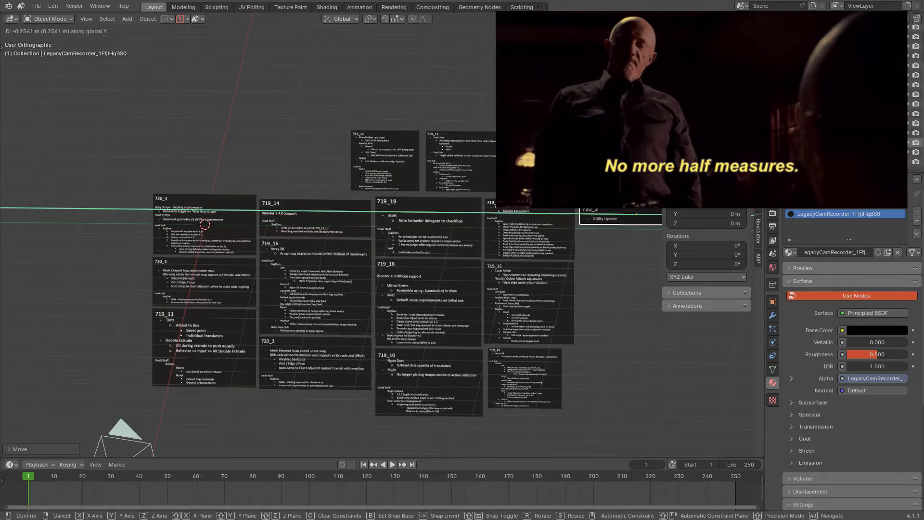
left_click(637, 214)
key("g")
middle_click_drag(308, 226, 349, 231)
middle_click_drag(349, 231, 366, 200, "shift")
scroll(366, 207, "up", 1)
Draw a cube beside the 720_4 plane with the Add Cube tool and delete it
key("t")
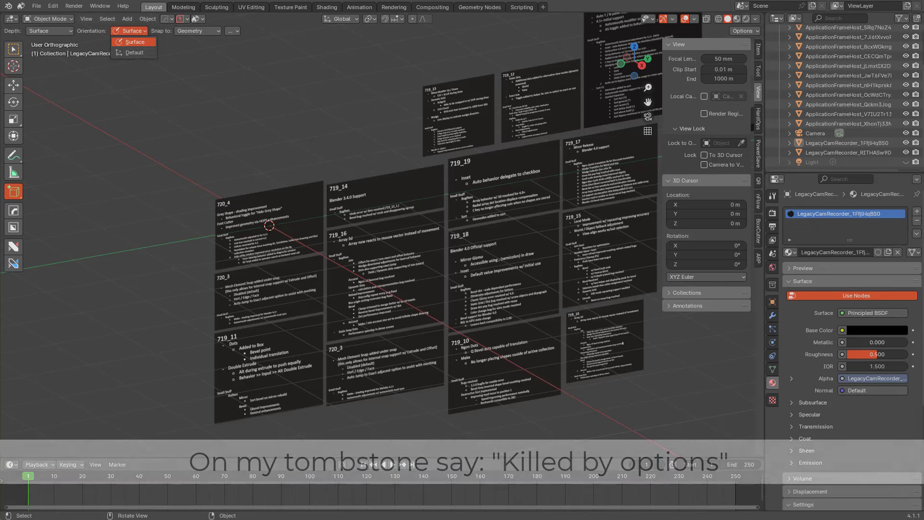
left_click(231, 30)
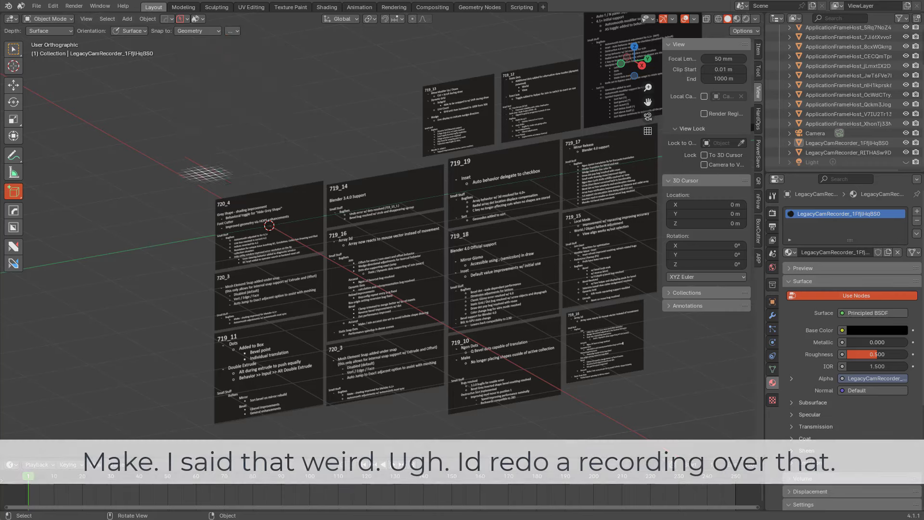
left_click_drag(213, 166, 127, 243)
left_click(137, 192)
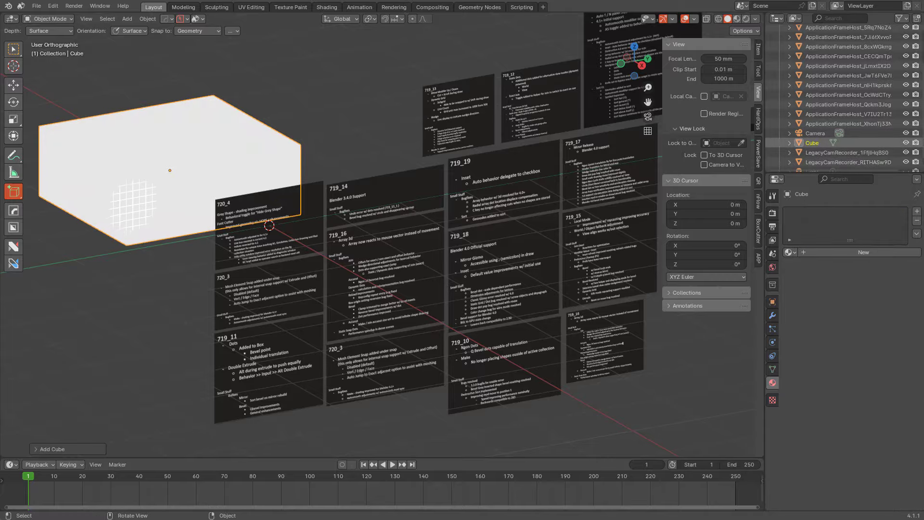
middle_click_drag(147, 209, 167, 210)
key("x")
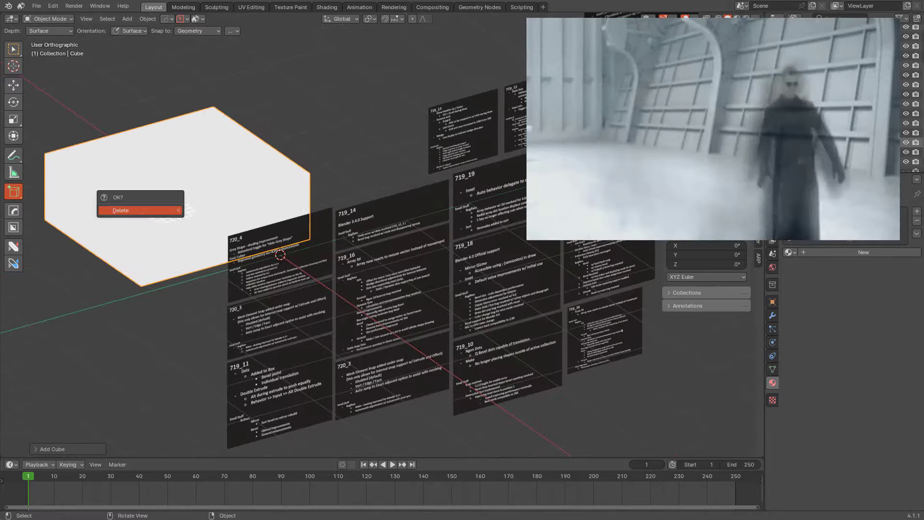
left_click(166, 211)
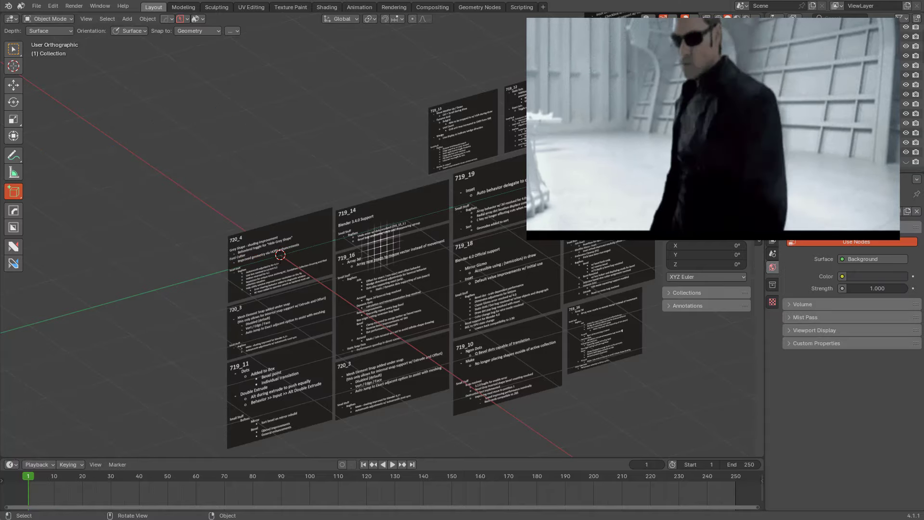
Return to the selection tool, leave the camera view, and hide the camera object
middle_click_drag(405, 273, 358, 275, "shift")
key("KP_0")
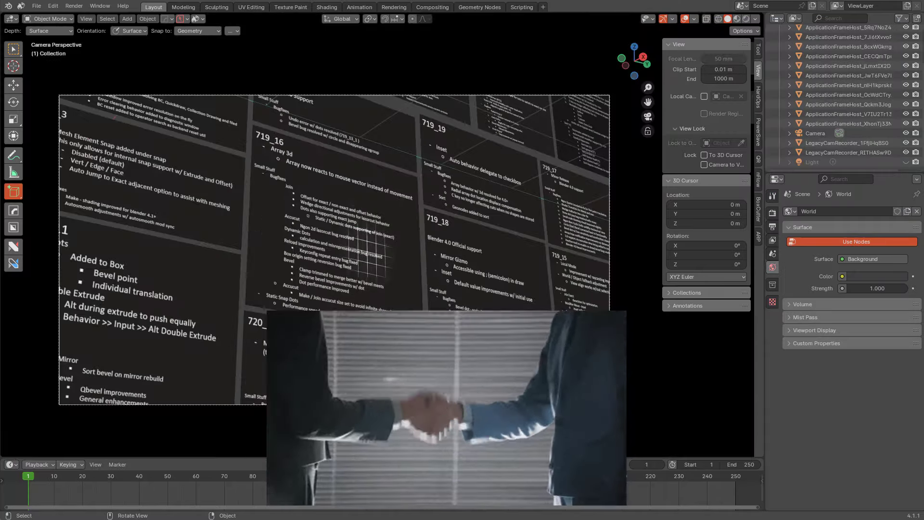
key("w")
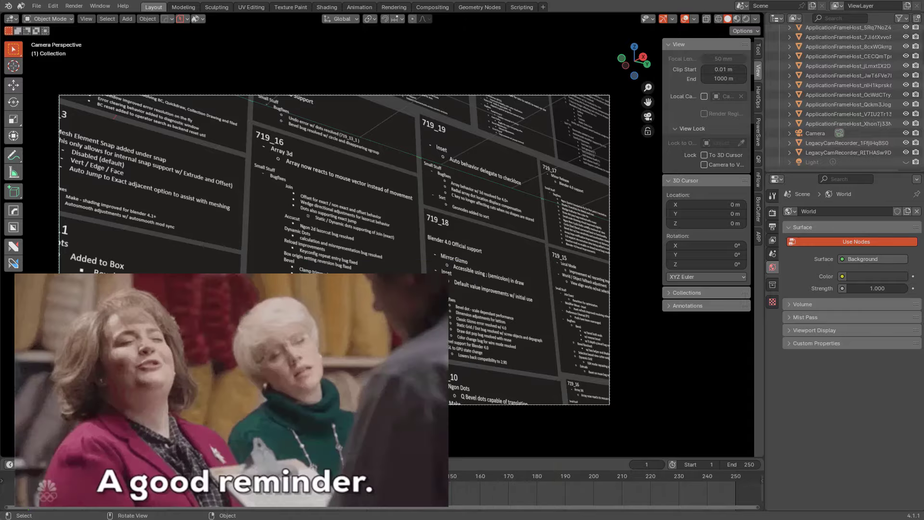
middle_click_drag(546, 332, 566, 327)
key("a")
scroll(567, 327, "up", 1)
scroll(567, 327, "down", 2)
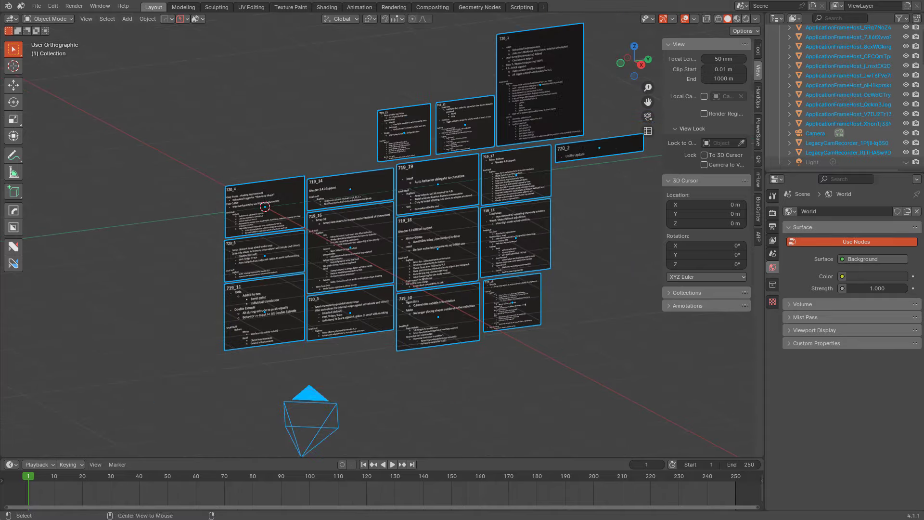
key("alt+a")
left_click(310, 402)
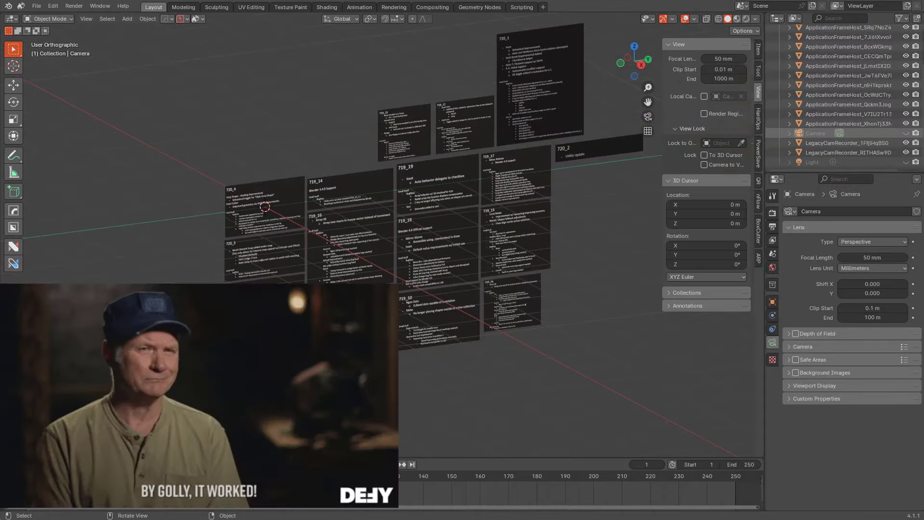
Select all the screenshot planes, duplicate them in place, and isolate the duplicates in local view
scroll(382, 235, "down", 3)
left_click_drag(537, 112, 285, 313)
scroll(285, 313, "up", 5)
key("g")
key("Escape")
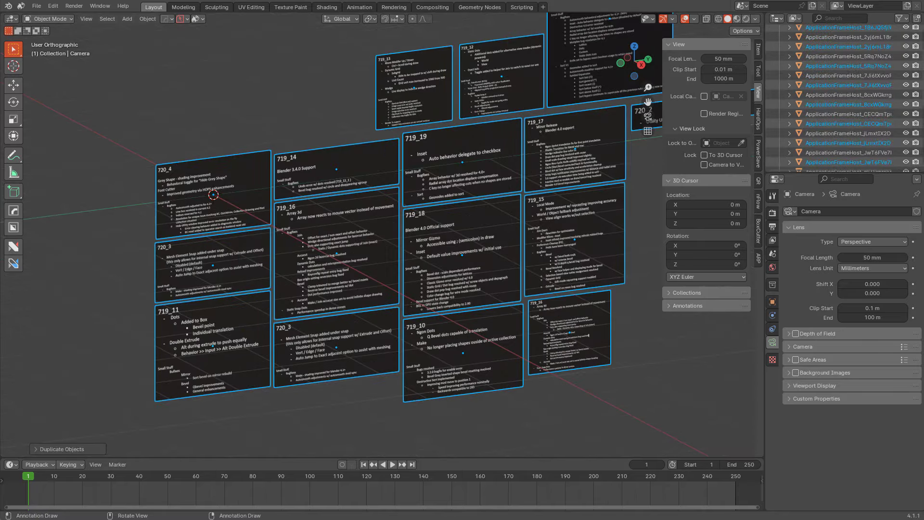
scroll(382, 235, "down", 2)
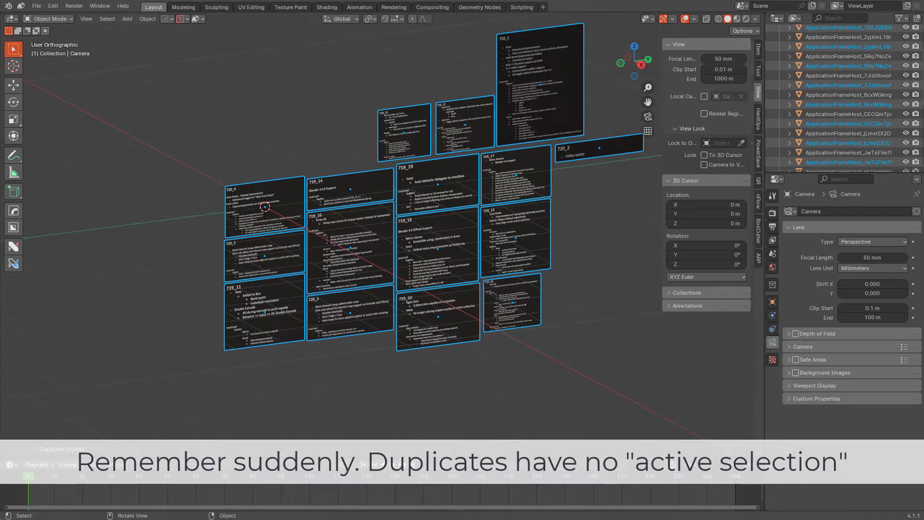
key("KP_Divide")
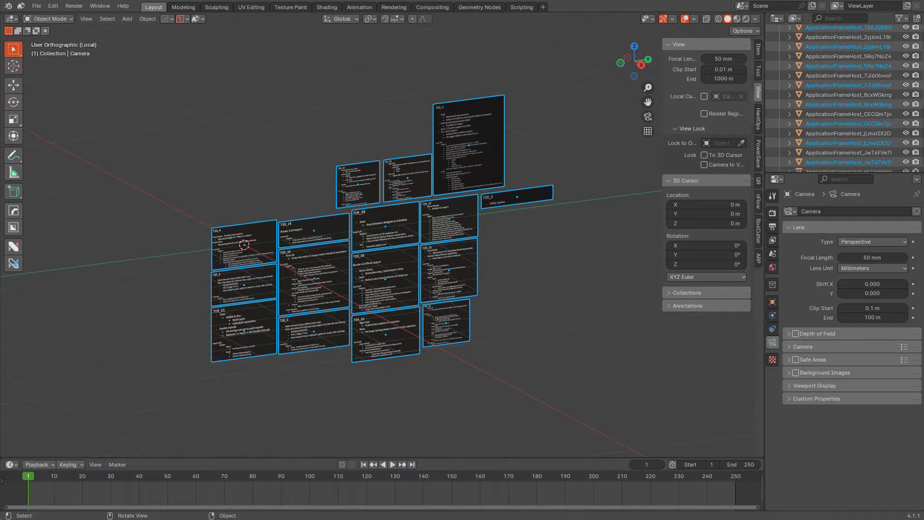
scroll(380, 231, "up", 2)
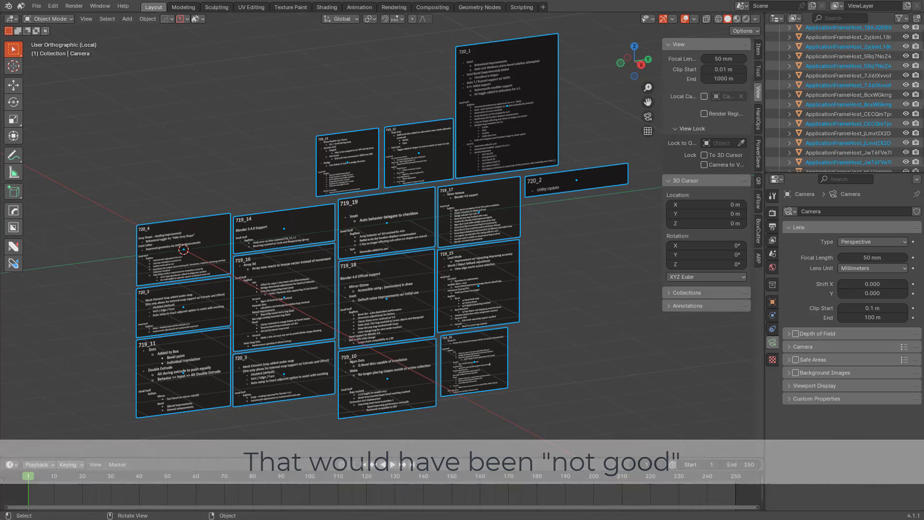
With the 719_13 copy active, convert the duplicates to curves using HOps Smart Apply and join them into one object
left_click(347, 162, "shift")
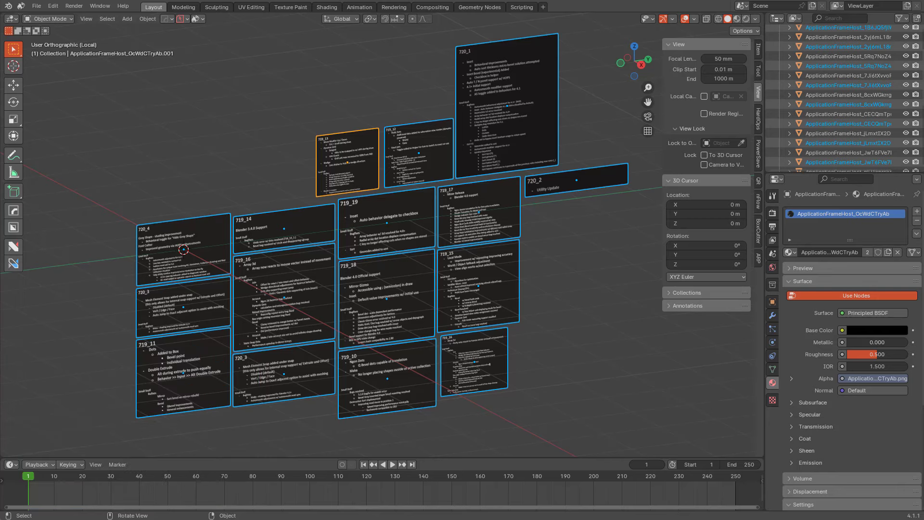
key("q")
mouse_move(308, 201)
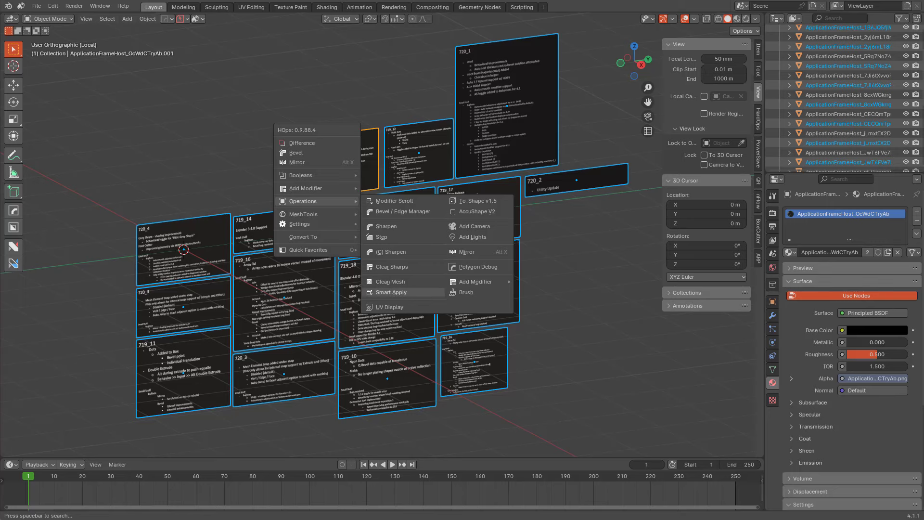
left_click(392, 292)
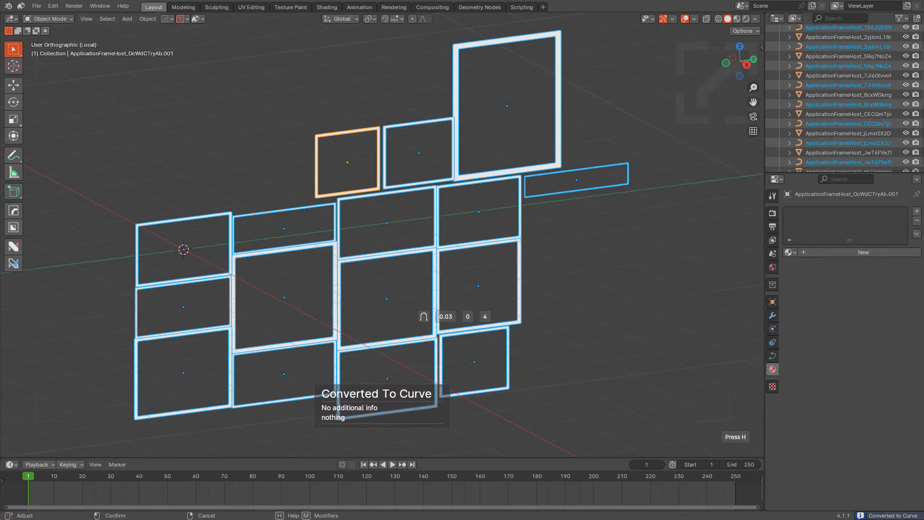
key("n")
key("ctrl+j")
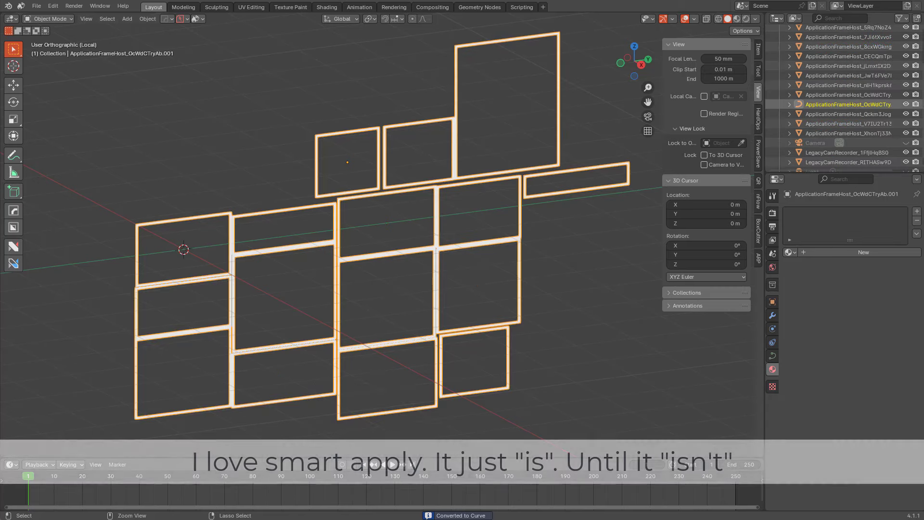
Reduce the thickness of the joined frame outline with HOps Adjust Curve
scroll(382, 235, "up", 4)
scroll(333, 255, "up", 5)
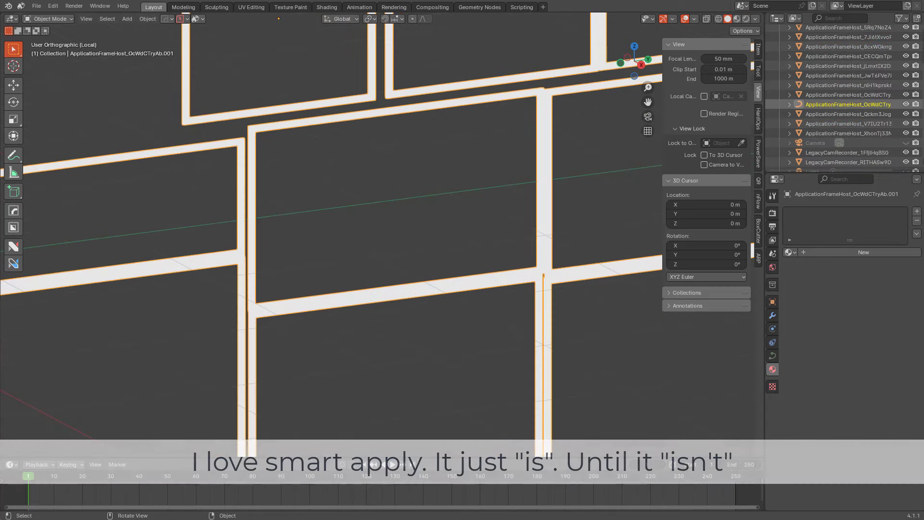
key("q")
left_click(320, 254)
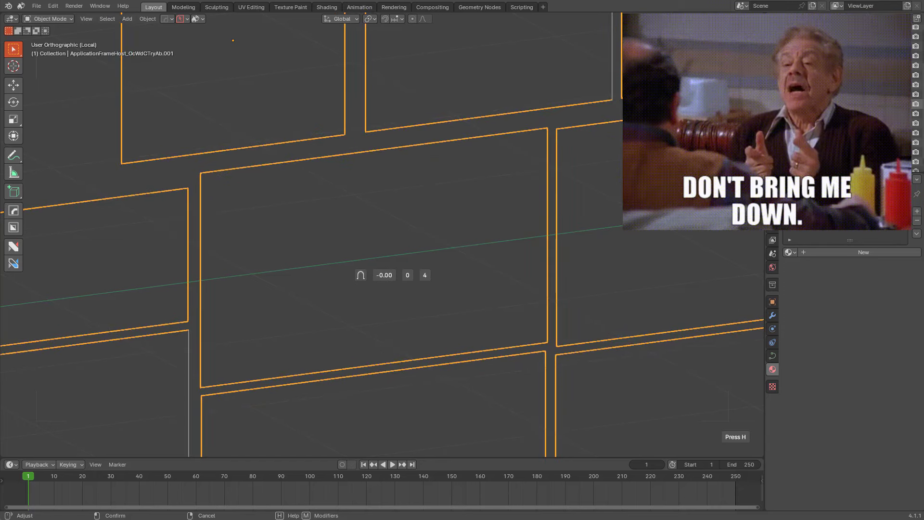
left_click(346, 264)
scroll(346, 264, "down", 5)
middle_click_drag(345, 263, 380, 227)
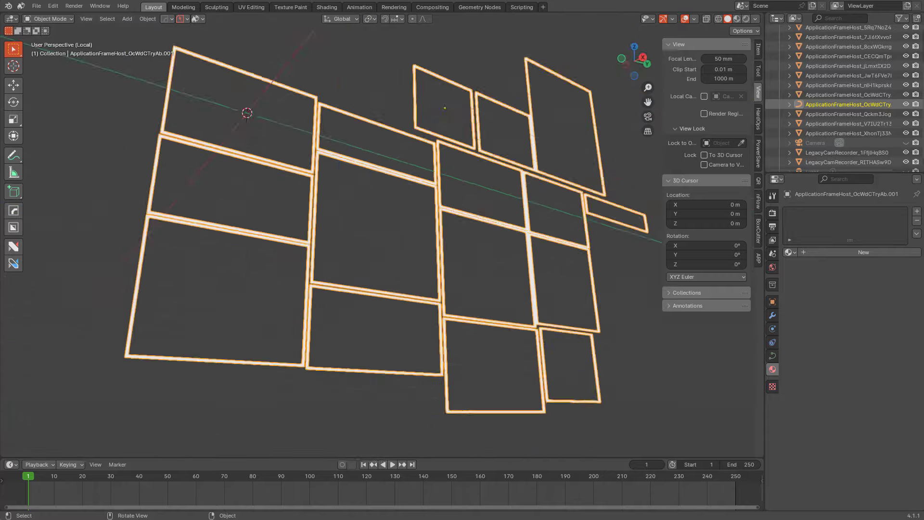
From the camera view, thin the frame outline further with HOps Adjust Curve
key("KP_0")
scroll(356, 251, "up", 3)
key("q")
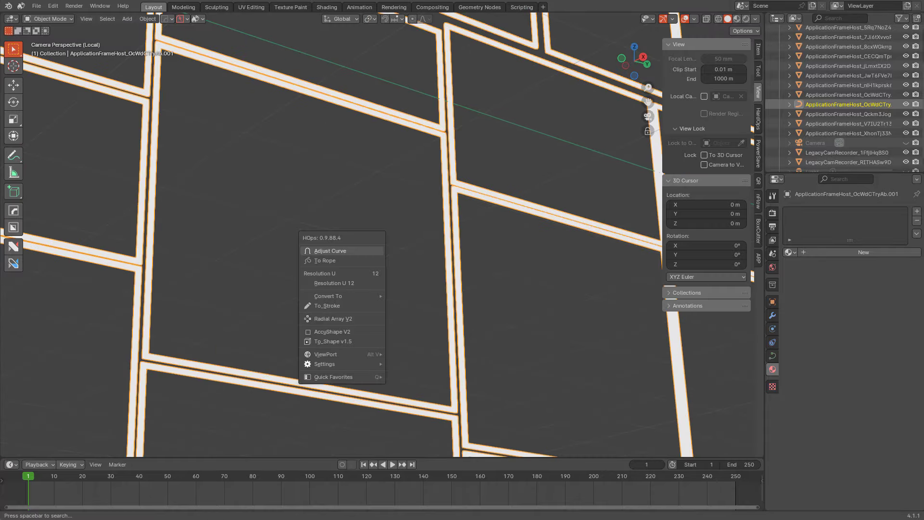
left_click(356, 251)
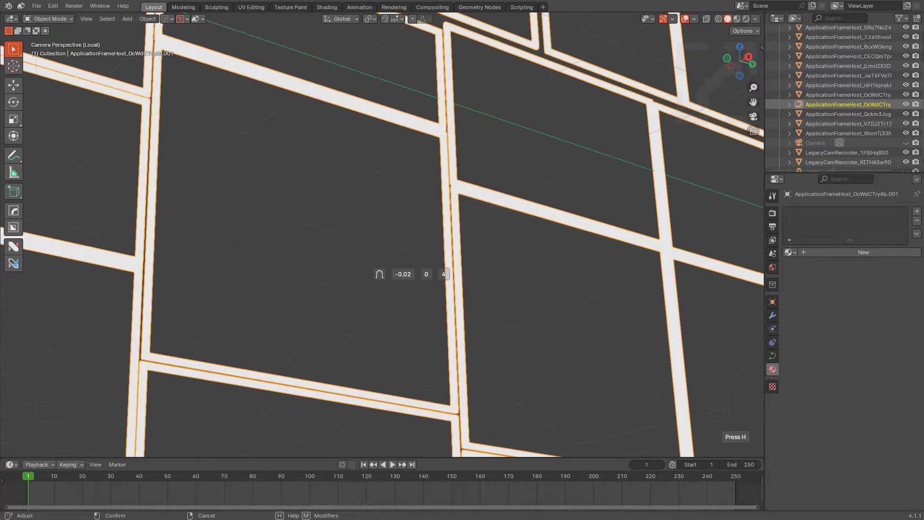
left_click(348, 263)
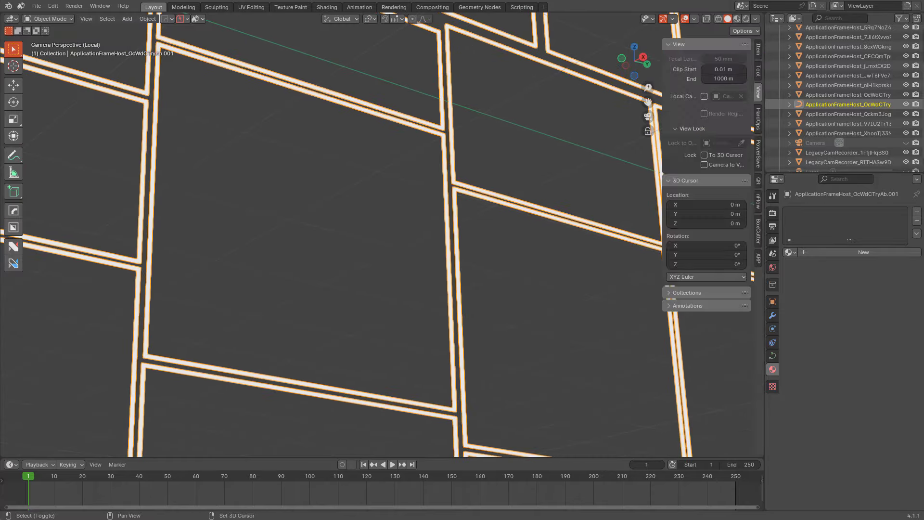
Exit local view and return to the camera view with the frame outline selected
key("KP_Divide")
key("alt+a")
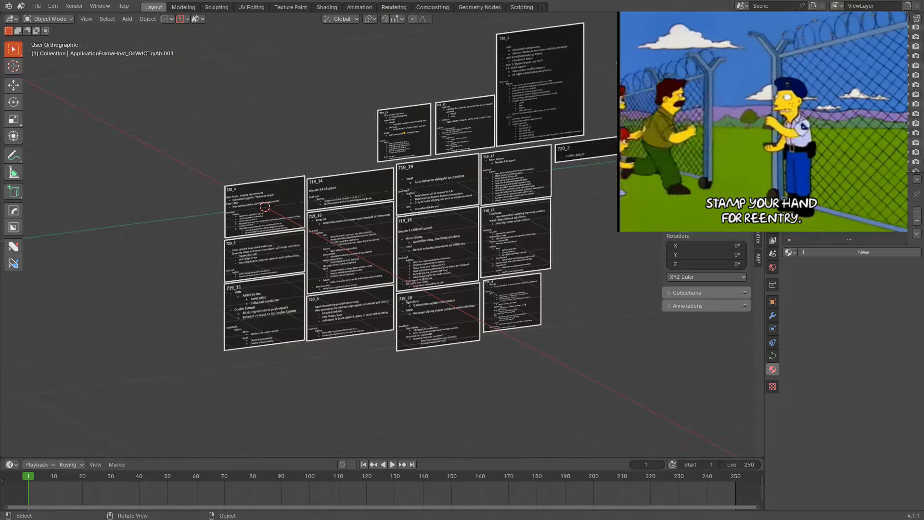
key("KP_0")
key("a")
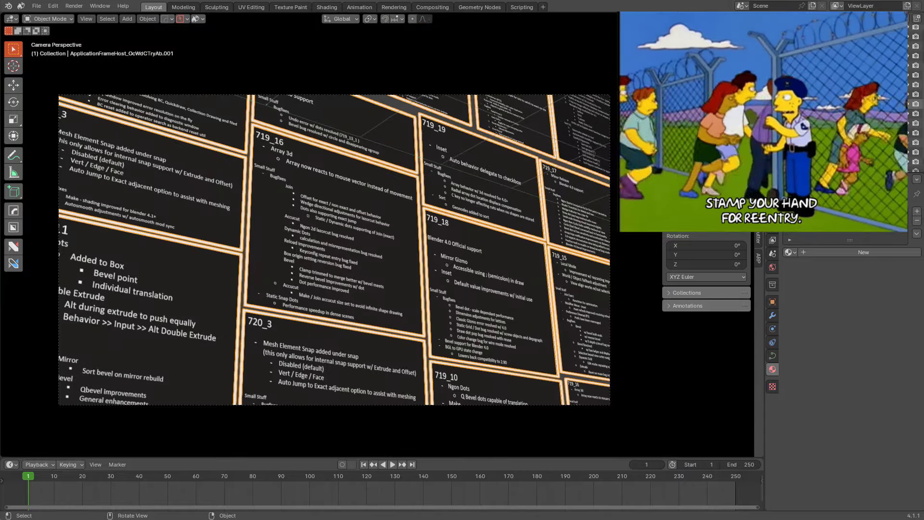
Give the frame outline a new material with a red base color, show it in Material Preview shading, and deselect
left_click(863, 252)
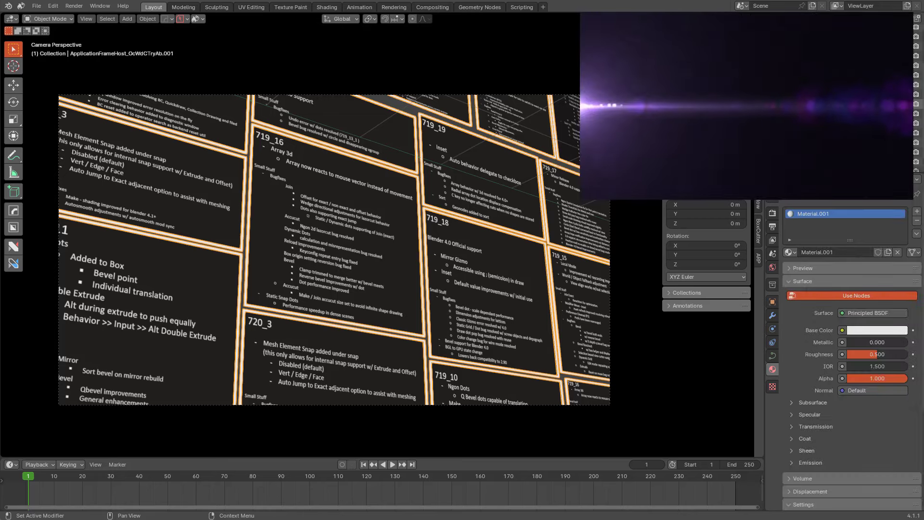
left_click(878, 330)
left_click_drag(850, 221, 849, 264)
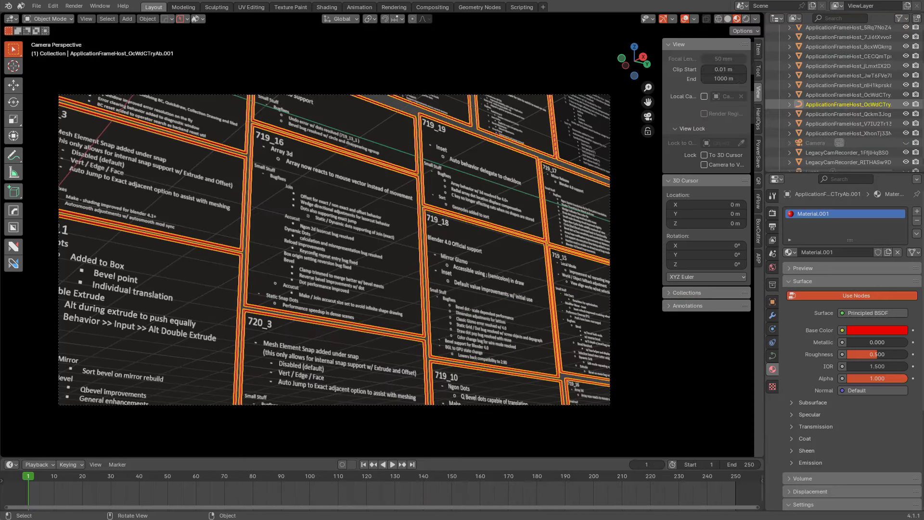
key("alt+a")
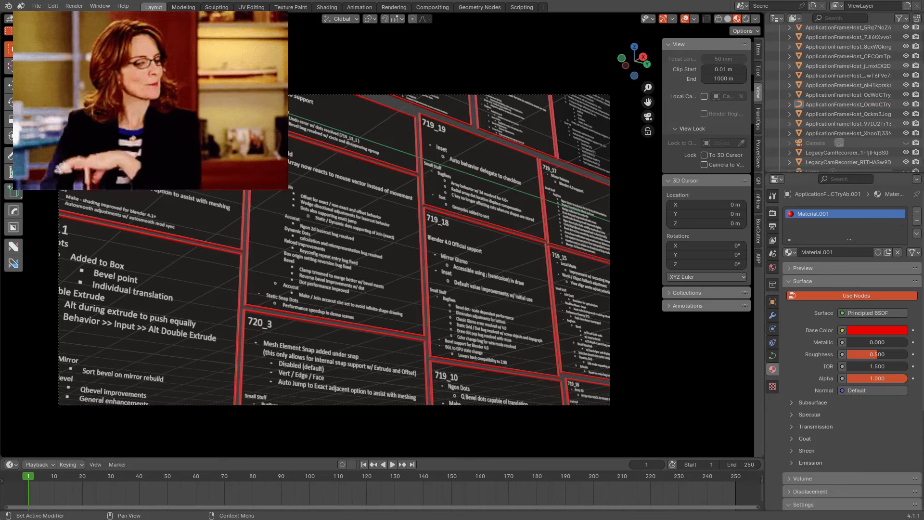
Change the outline material's surface shader to Emission and set its color to red
left_click(874, 313)
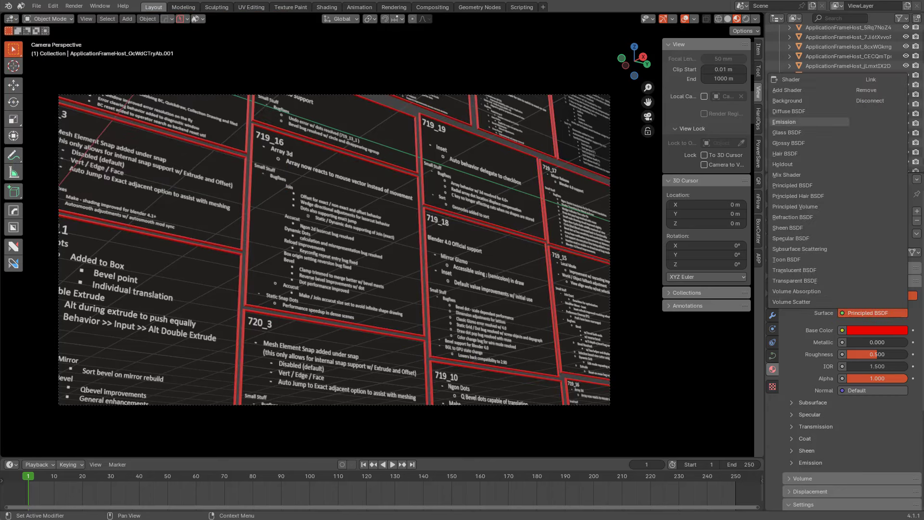
left_click(808, 122)
left_click(877, 330)
left_click(848, 256)
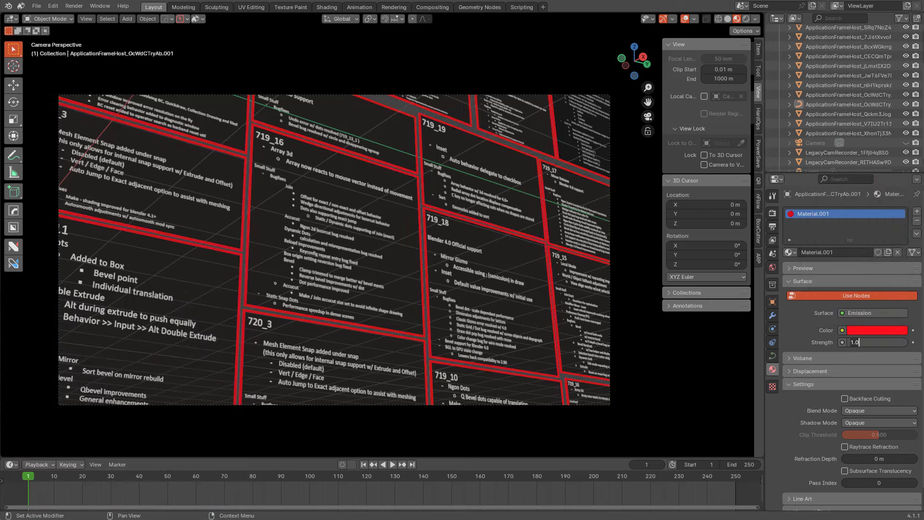
Try an emission strength of 8 on the outline material and settle on 2
key("BackSpace")
key("BackSpace")
key("BackSpace")
type("8")
key("Return")
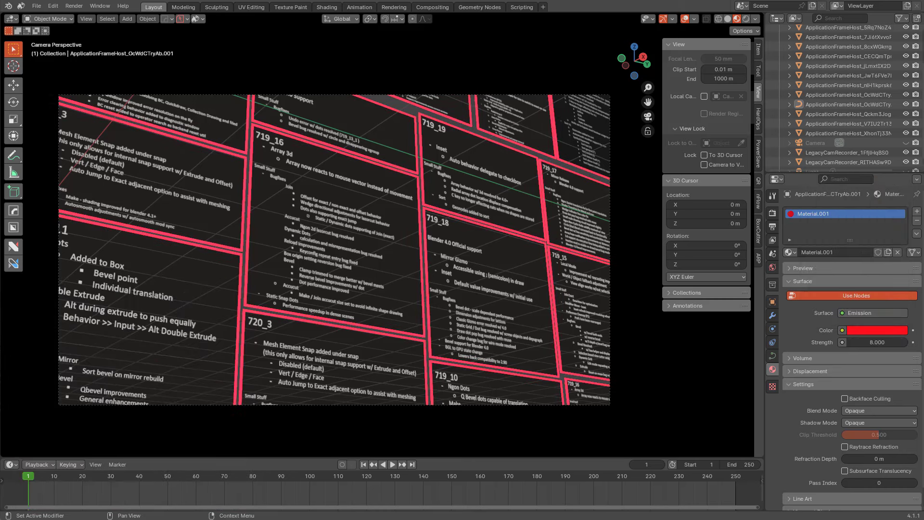
type("2")
key("Return")
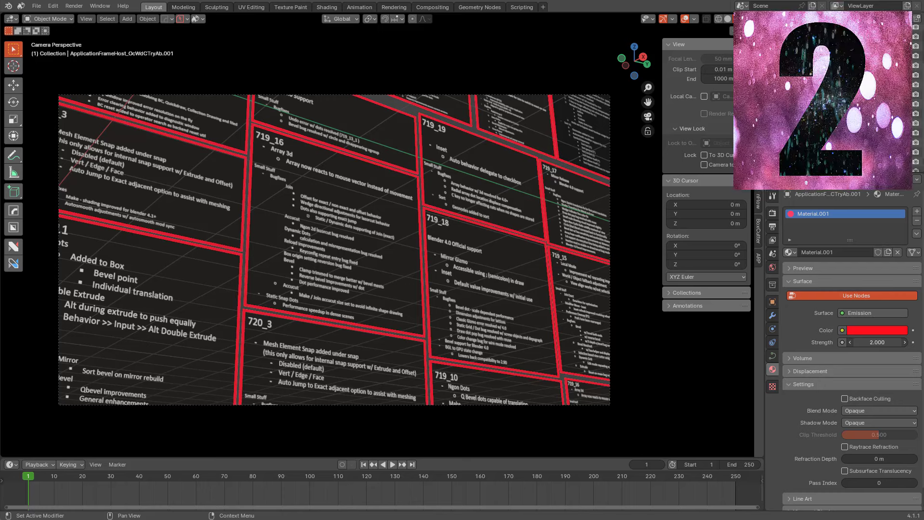
Enable Bloom in the EEVEE render settings with a threshold of 0.460 and a radius of about 4.867
left_click(773, 213)
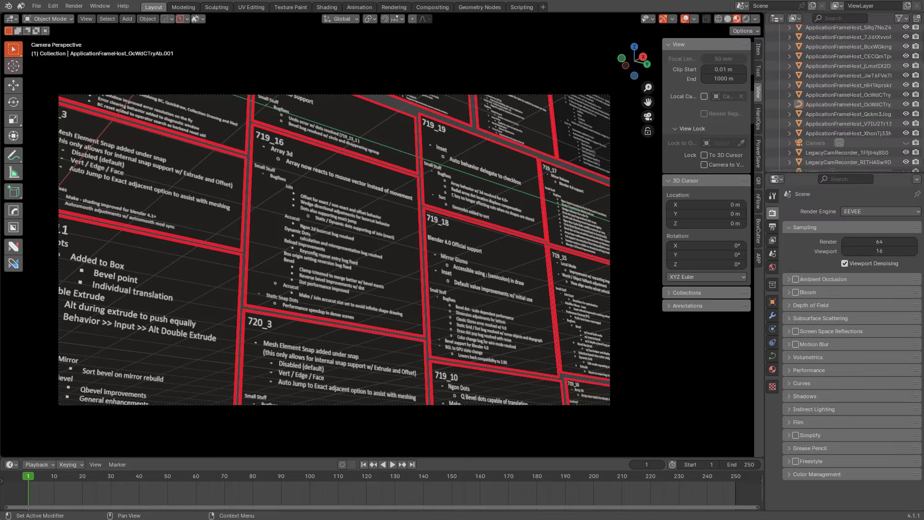
left_click(796, 292)
left_click(789, 292)
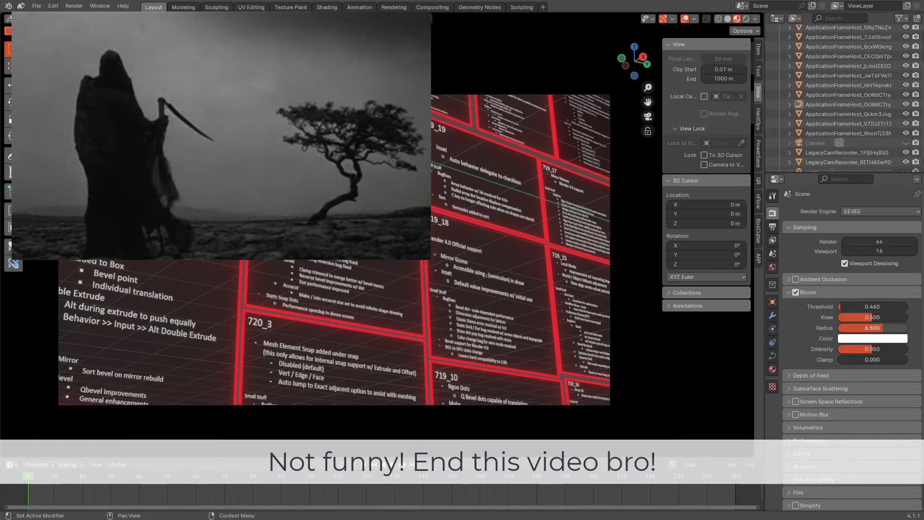
mouse_move(873, 327)
left_mouse_down()
mouse_move(841, 328)
mouse_move(870, 328)
mouse_move(860, 328)
left_mouse_up()
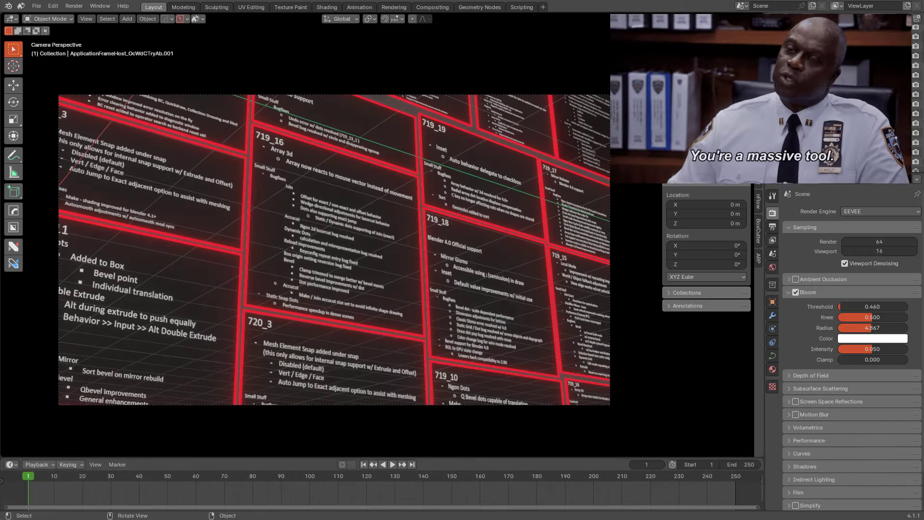
Thin the glowing frame outline to about 0.01 with HOps Adjust Curve and deselect it
middle_click_drag(334, 249, 342, 225, "shift")
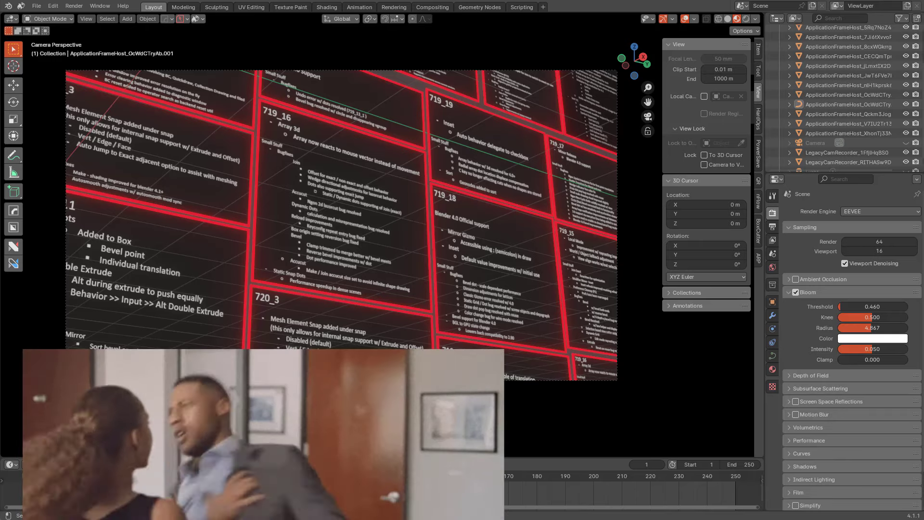
scroll(387, 230, "up", 3)
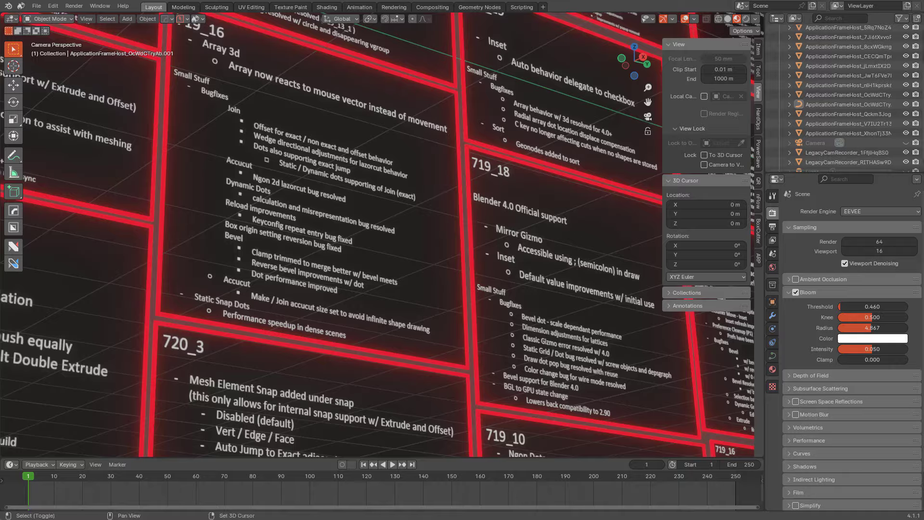
middle_click_drag(387, 230, 223, 300, "shift")
scroll(223, 300, "up", 3)
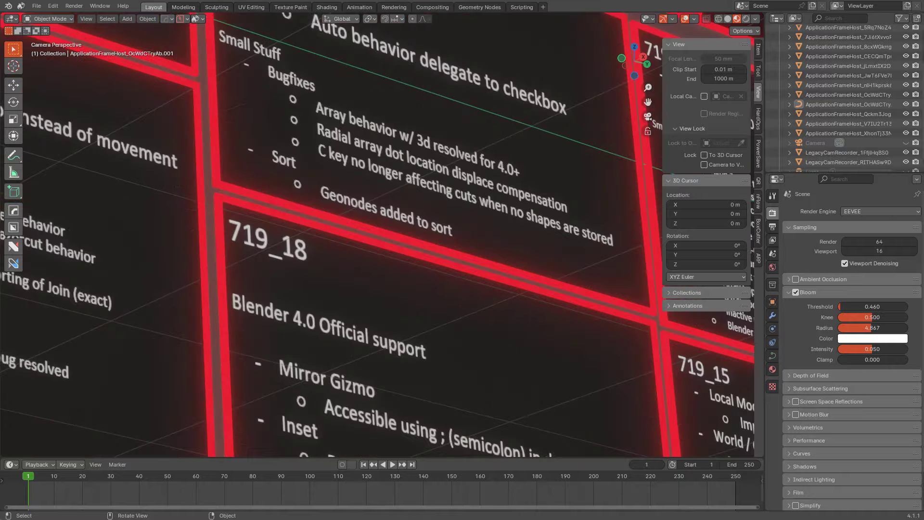
left_click(392, 238)
scroll(392, 238, "up", 3)
key("q")
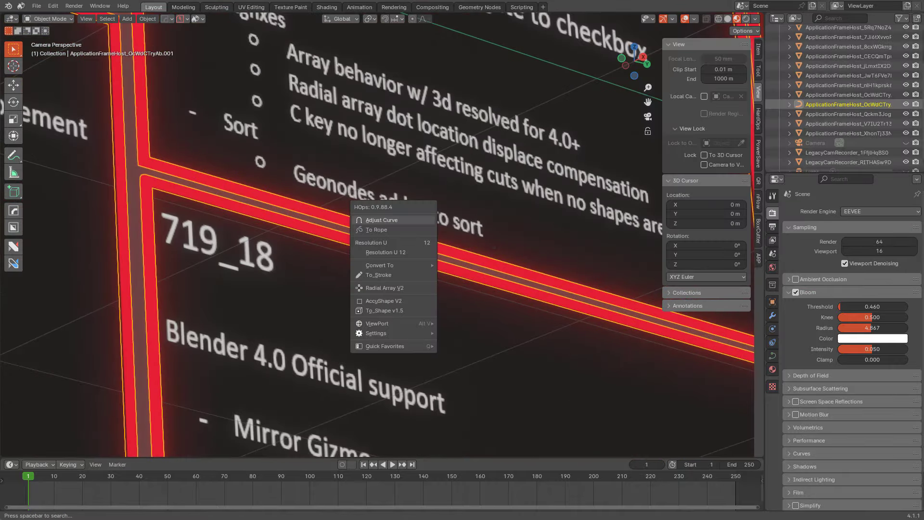
left_click(393, 220)
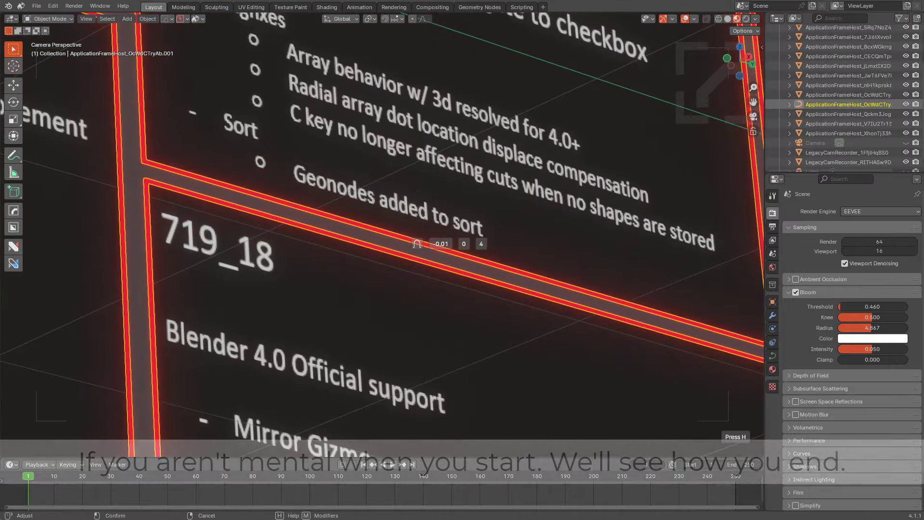
left_click(408, 241)
key("alt+a")
scroll(408, 241, "down", 8)
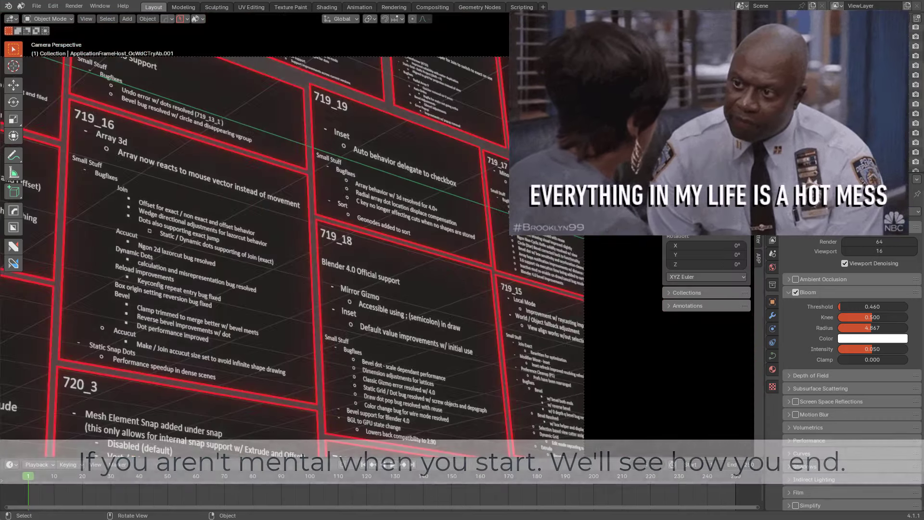
Set the world background color to black and preview the scene in Rendered shading
left_click(773, 268)
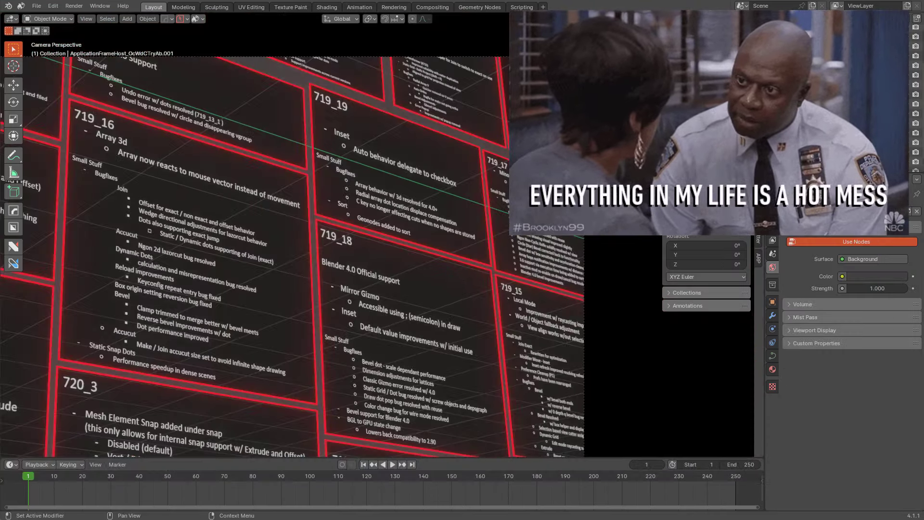
left_click(876, 276)
left_click_drag(900, 188, 899, 209)
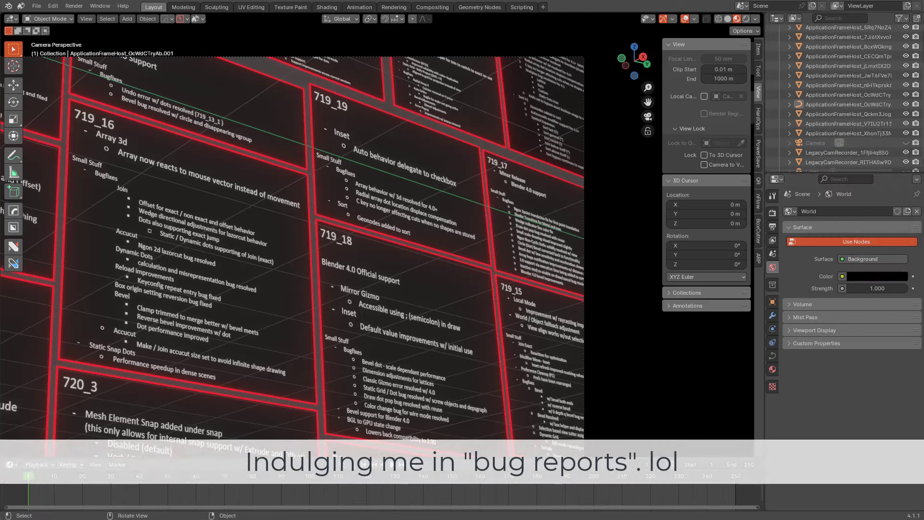
scroll(383, 236, "down", 2)
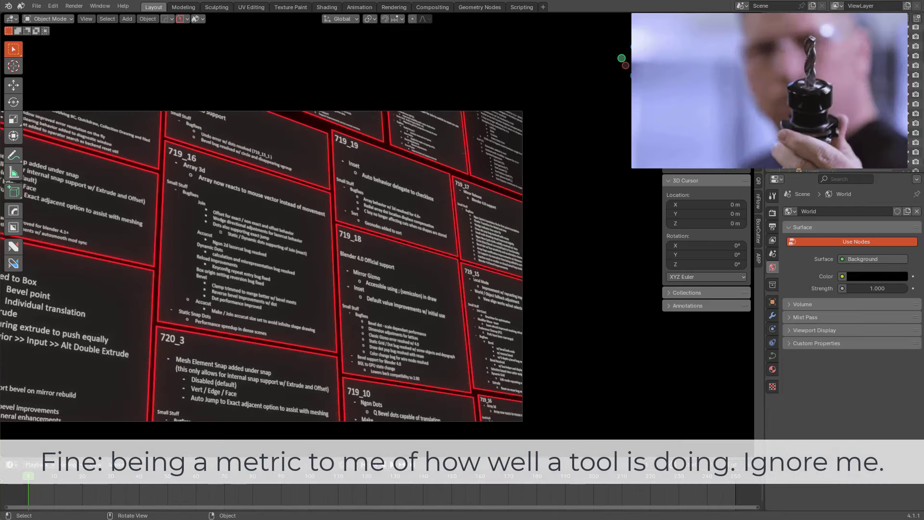
middle_click_drag(332, 245, 432, 227, "shift")
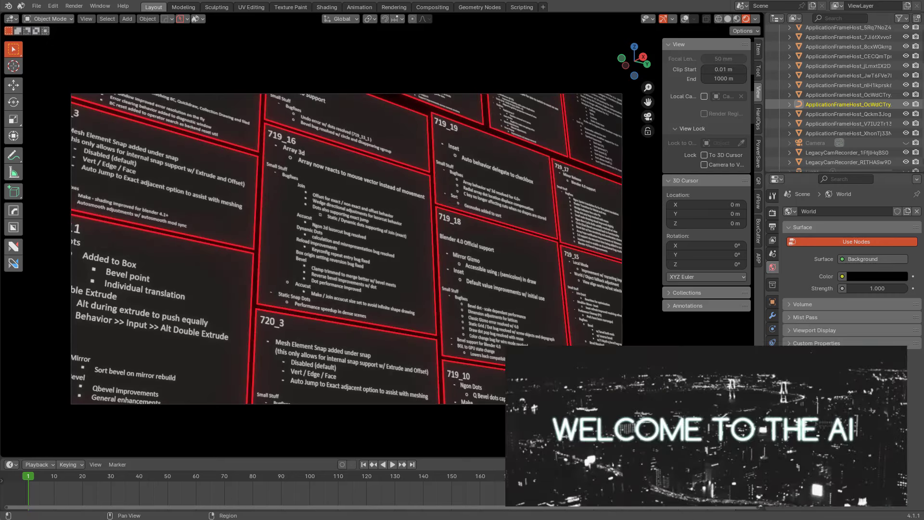
Change the frame outline material's emission color from red to purple
left_click(773, 369)
left_click(877, 330)
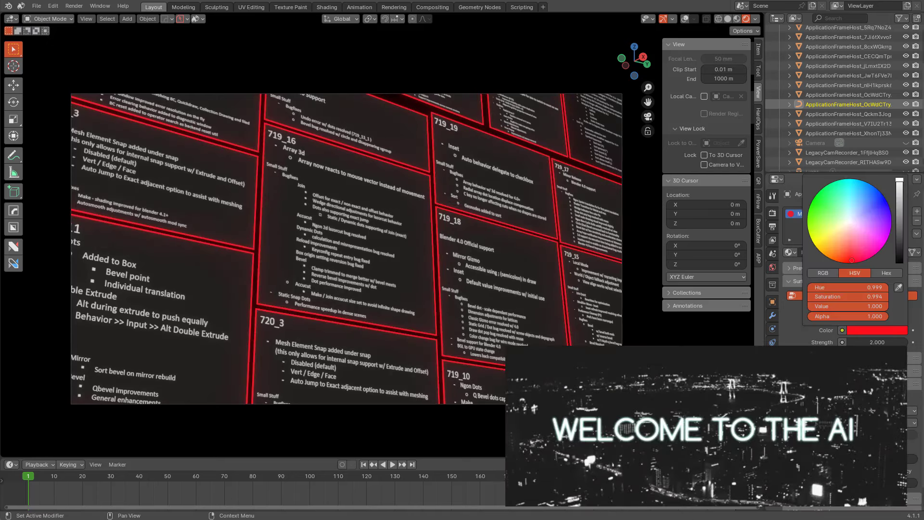
mouse_move(856, 259)
left_mouse_down()
mouse_move(842, 257)
mouse_move(863, 195)
mouse_move(873, 216)
left_mouse_up()
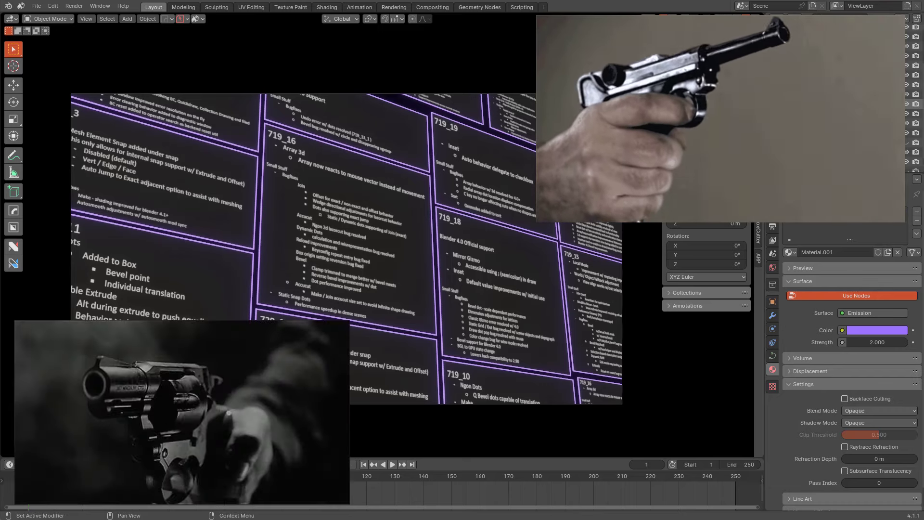
left_click(877, 330)
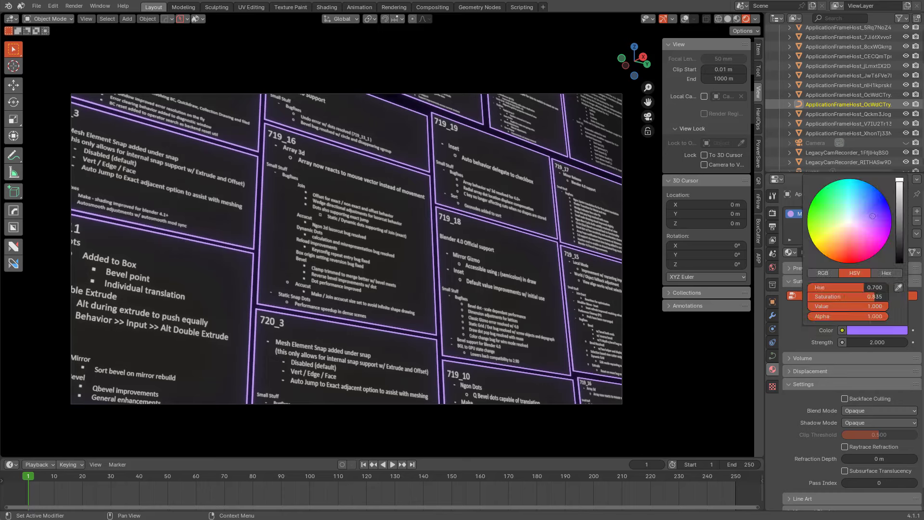
left_click_drag(877, 219, 877, 221)
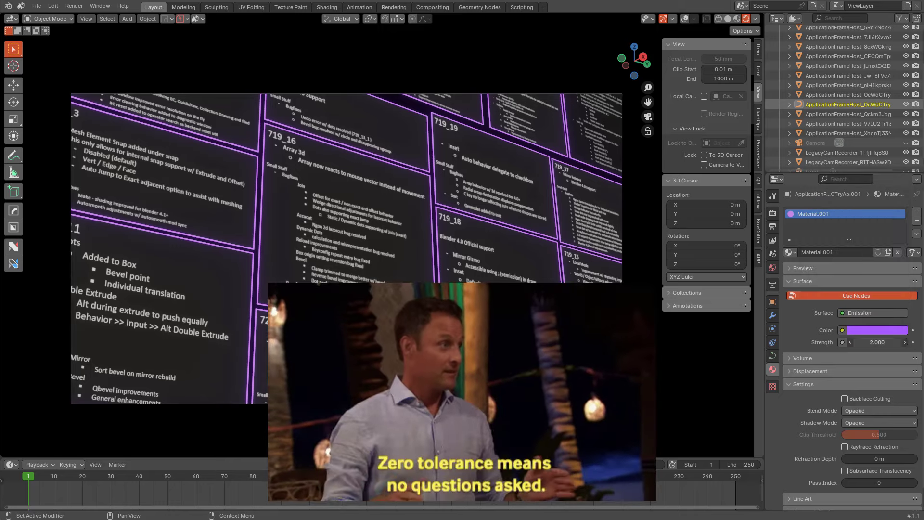
Set the purple outline material's emission strength to 4
left_click(877, 342)
type("4")
key("Return")
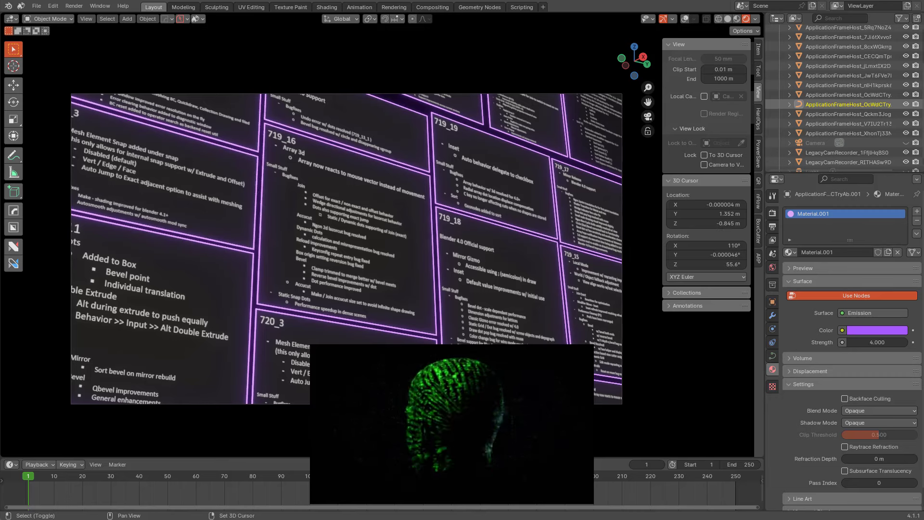
Add a sphere empty at the 3D cursor on the 719_16 panel, show the overlays, and shrink the empty's display size
key("shift+a")
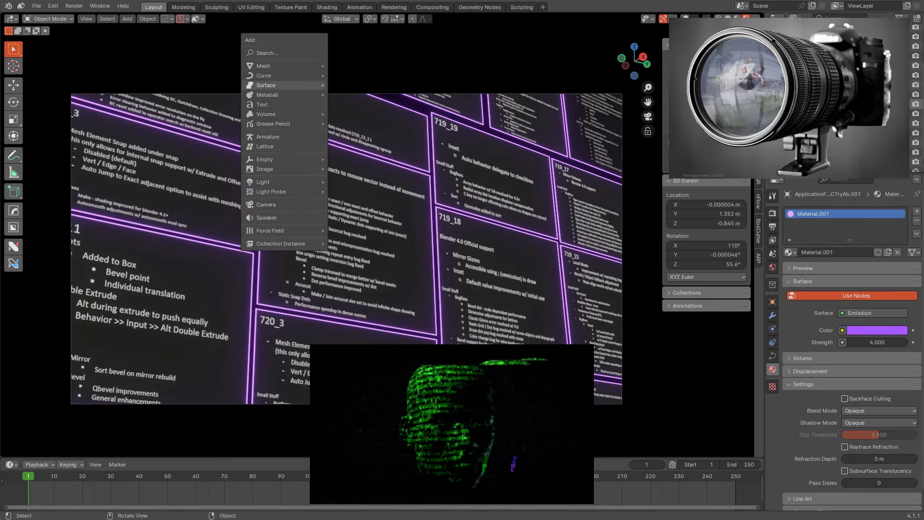
mouse_move(284, 160)
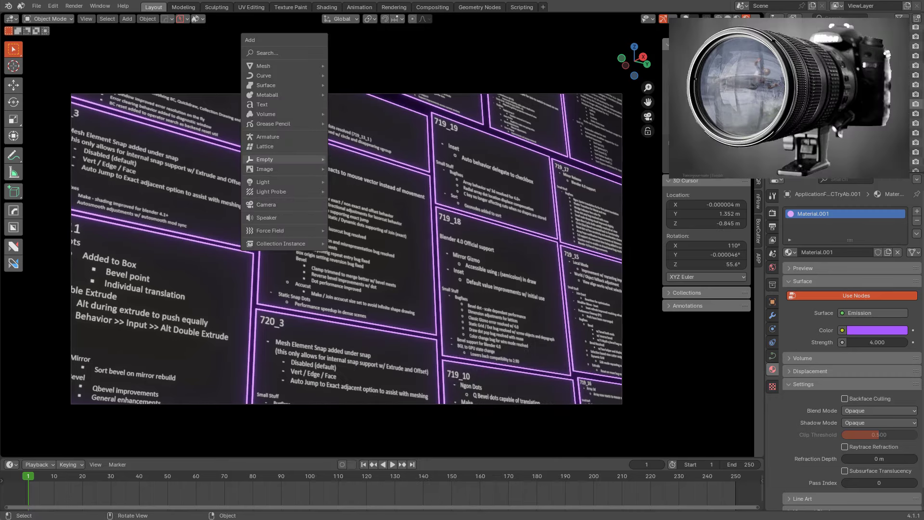
left_click(354, 210)
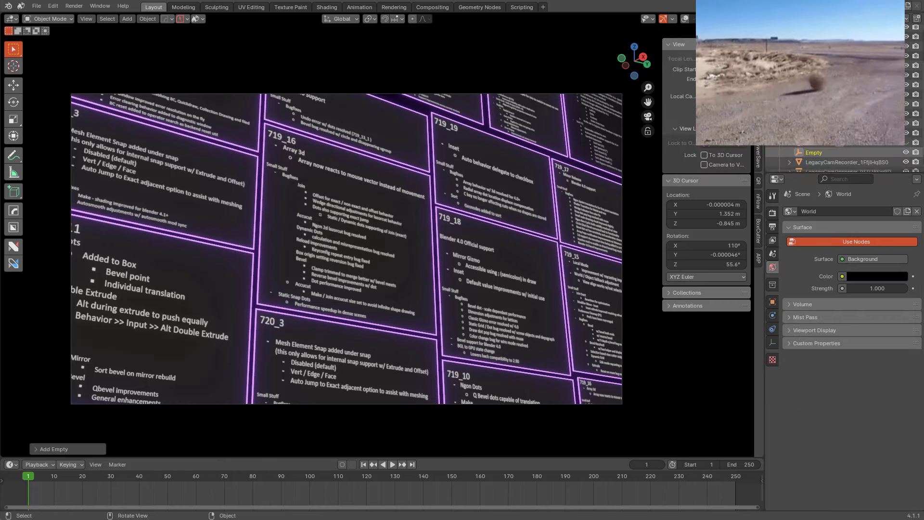
key("shift+alt+z")
right_click(337, 204)
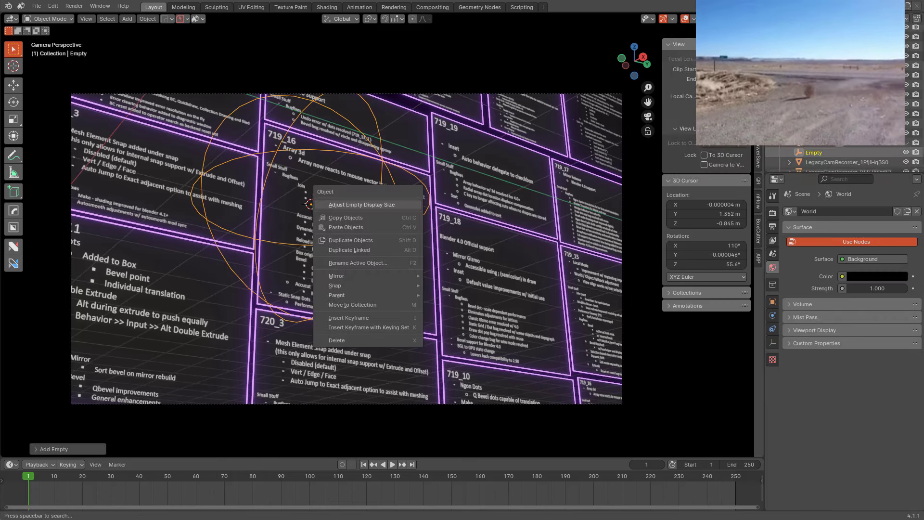
left_click(337, 204)
left_click(529, 121)
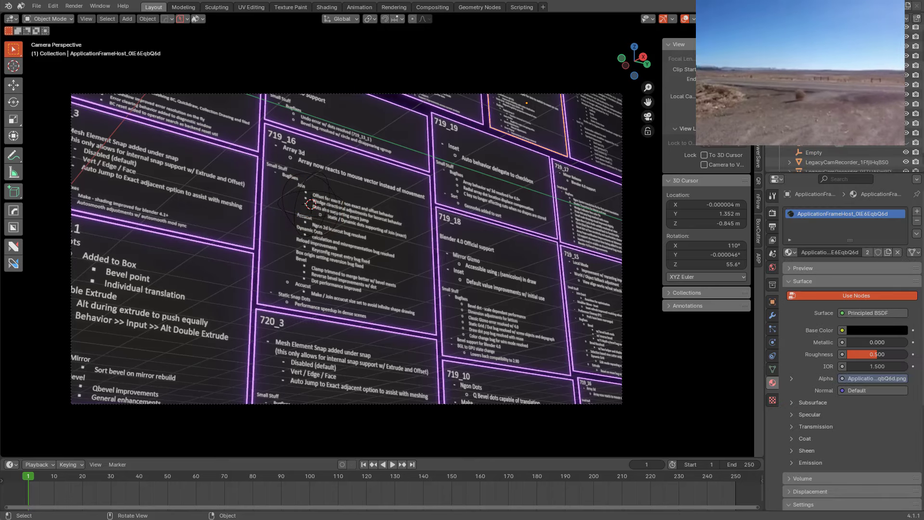
Enable depth of field on the camera, focused on the sphere empty, with an F-Stop of 3.1
left_click(815, 143)
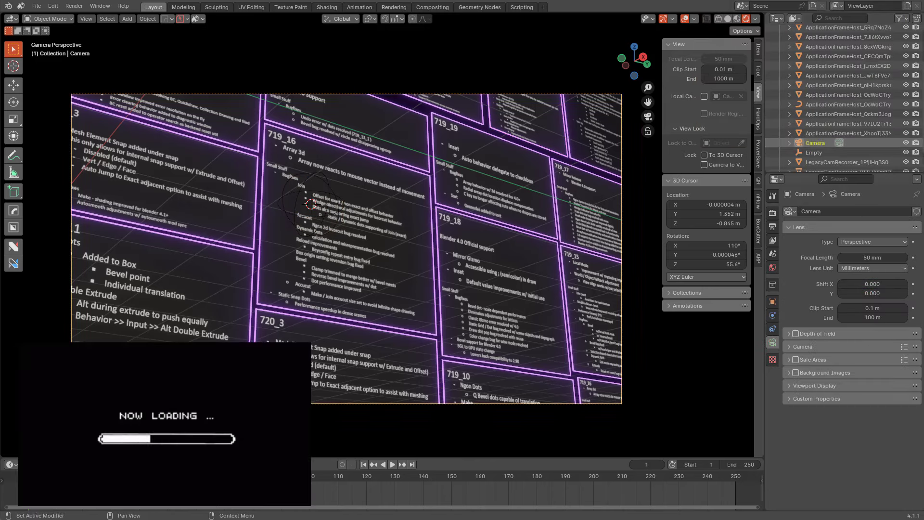
left_click(796, 334)
left_click(790, 334)
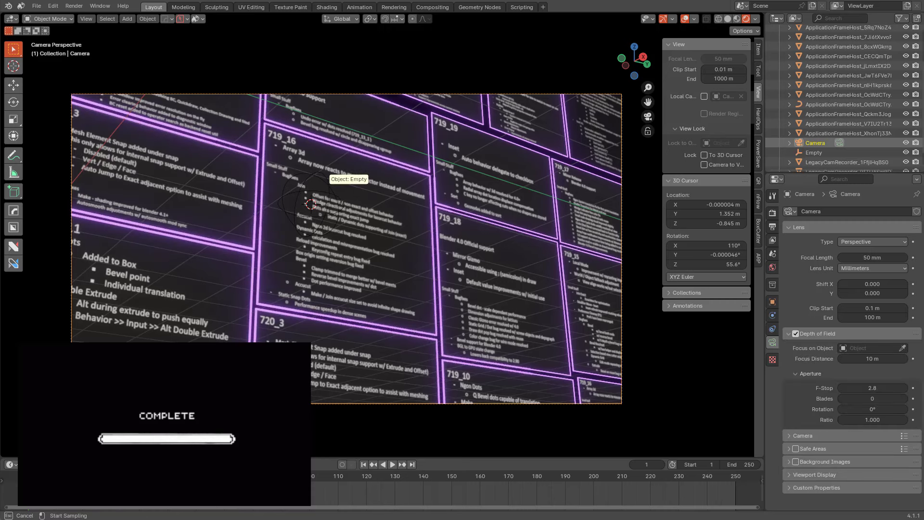
left_click(310, 204)
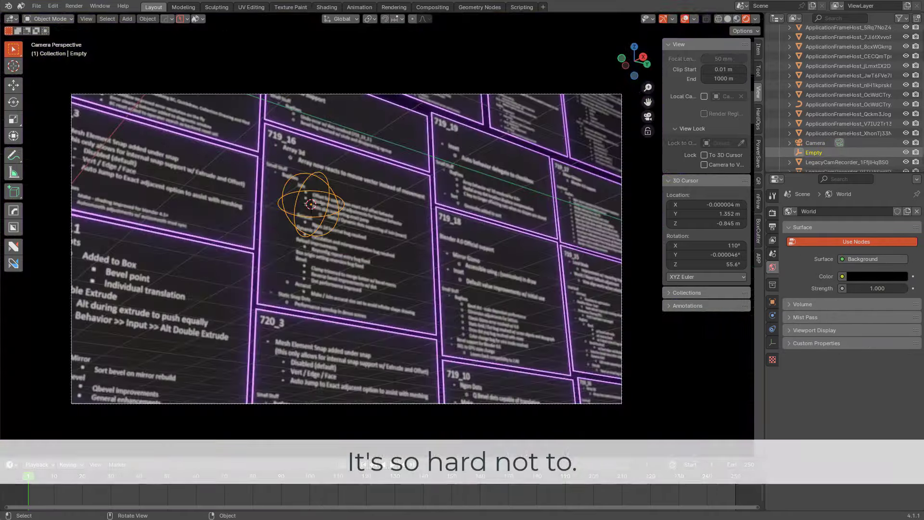
scroll(377, 229, "up", 4)
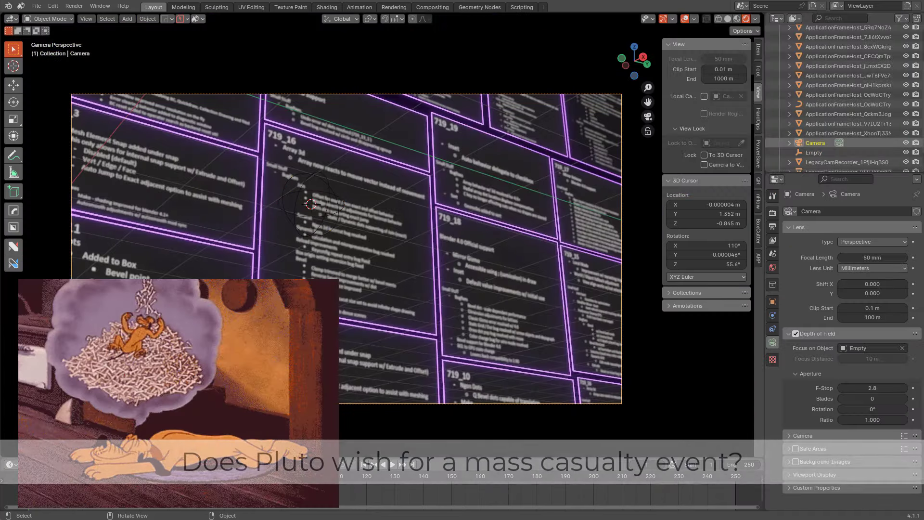
mouse_move(873, 388)
left_mouse_down()
mouse_move(893, 388)
mouse_move(861, 388)
mouse_move(870, 388)
left_mouse_up()
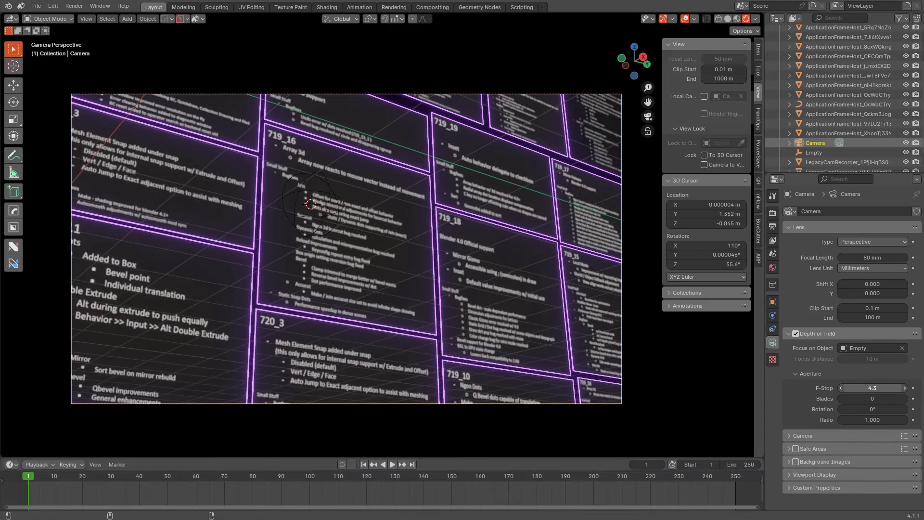
left_click_drag(872, 388, 878, 388)
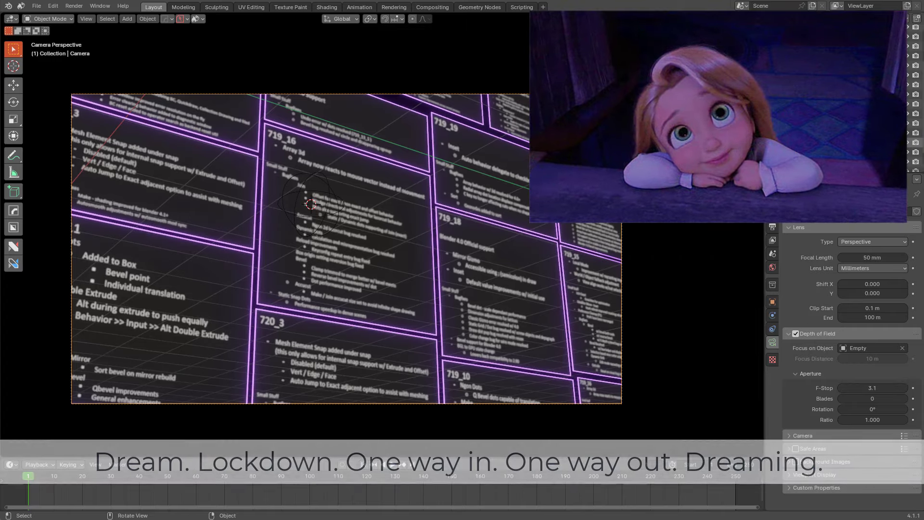
Render the image from the camera and close the render window
scroll(385, 237, "up", 1)
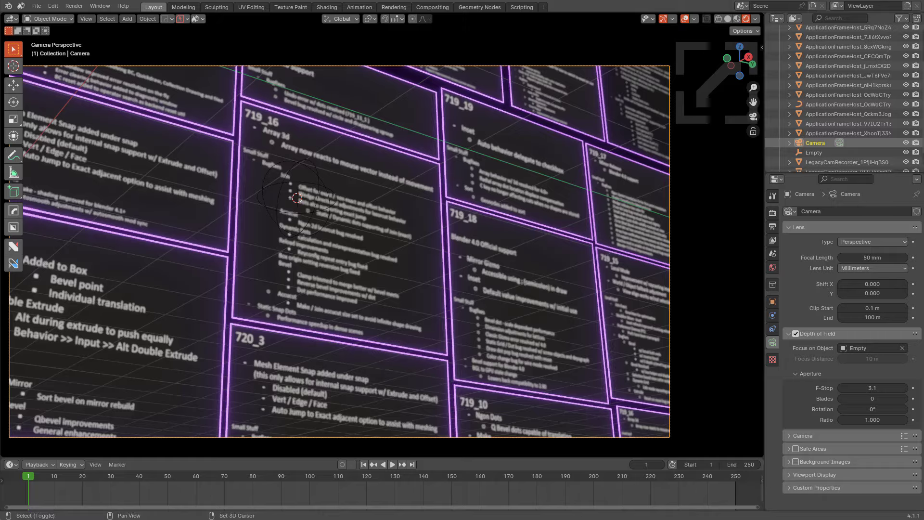
middle_click_drag(384, 237, 429, 224, "shift")
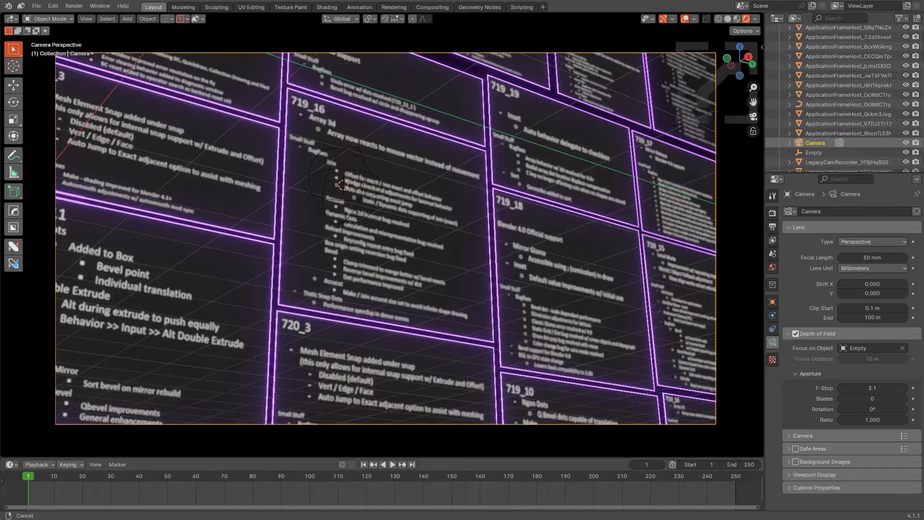
key("F12")
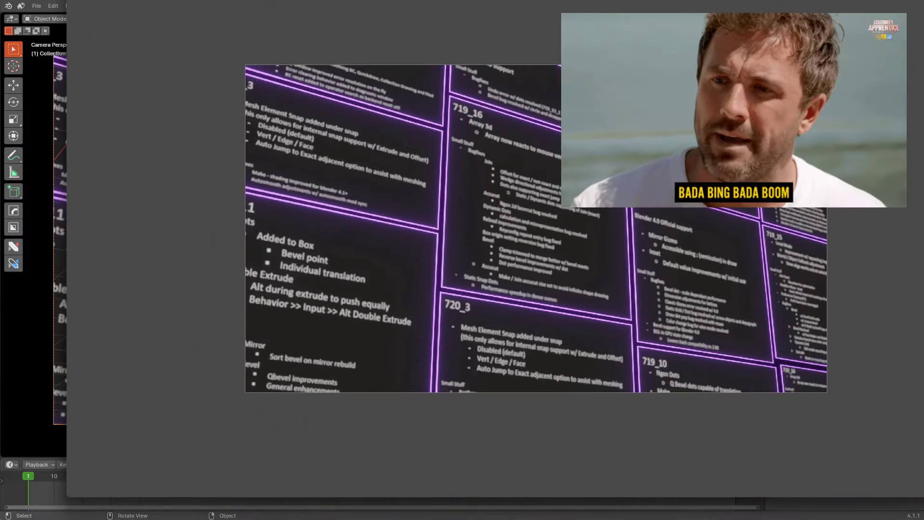
key("Escape")
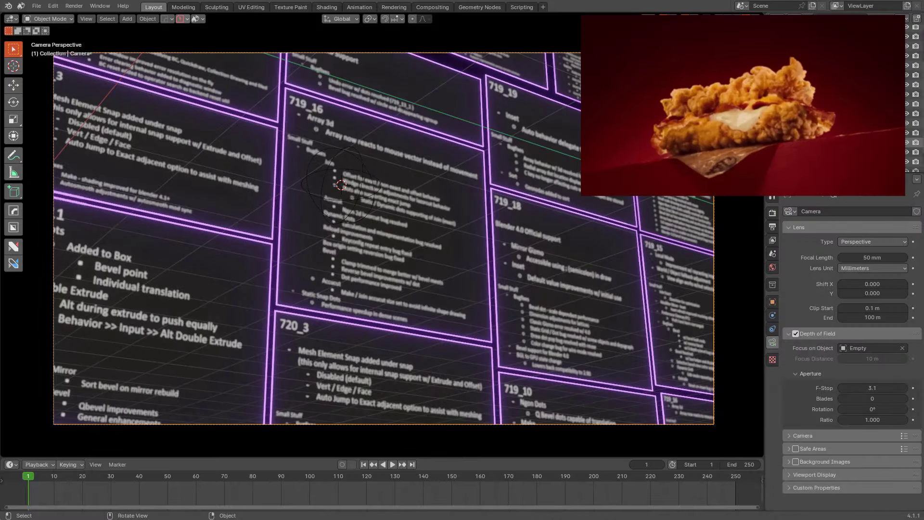
Save the project with PowerSave under a file name beginning with "bc_rele"
left_click(183, 19)
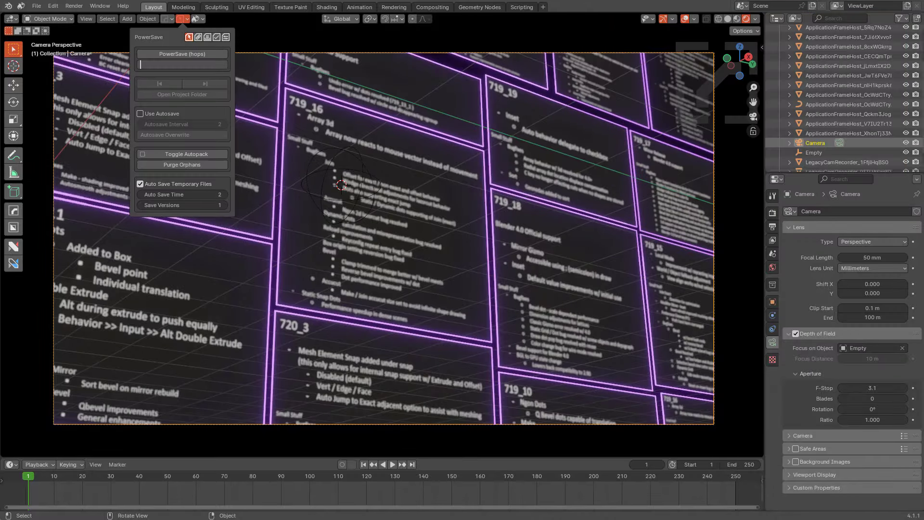
type("P")
key("BackSpace")
type("bc_rele")
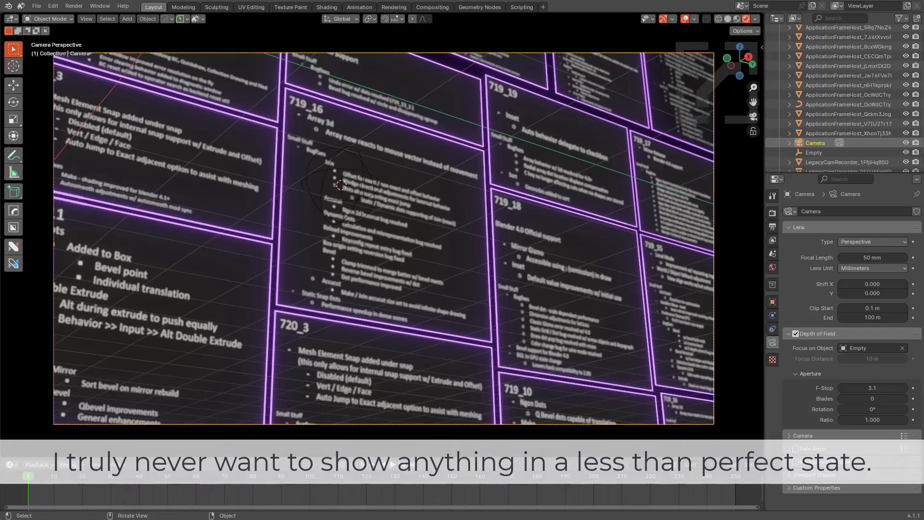
Switch to compositing, enable Use Nodes, and connect the Render Layers image to a new Viewer node
left_click(433, 7)
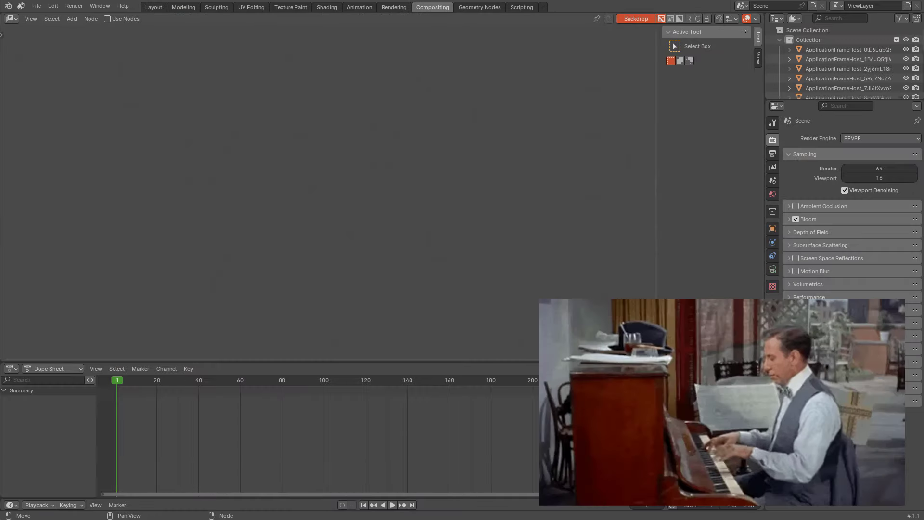
scroll(336, 199, "up", 2)
middle_click_drag(289, 216, 346, 200)
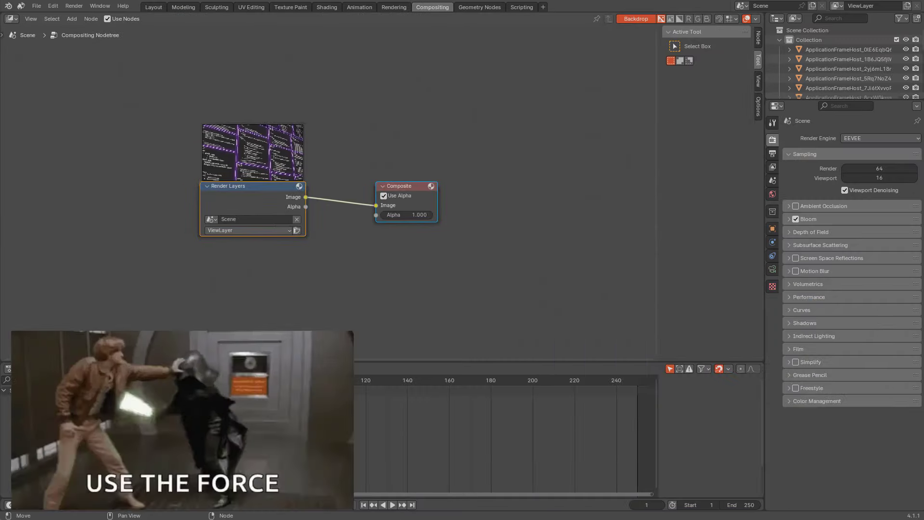
scroll(272, 215, "up", 2)
left_click(248, 197, "ctrl+shift")
scroll(329, 193, "down", 4)
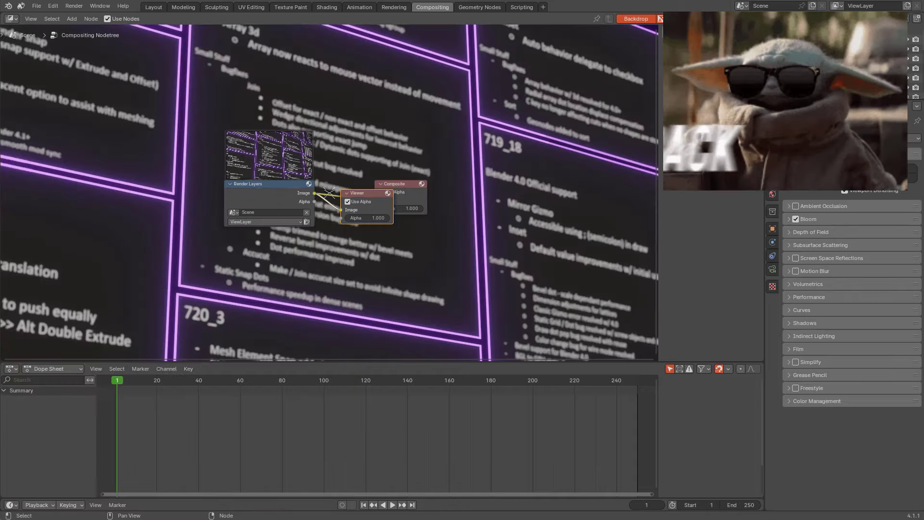
Shrink the backdrop preview until the whole render fits, shift it beside the Render Layers node, and hide the sidebar
key("v")
key("v")
key("v")
key("v")
key("v")
middle_click_drag(329, 193, 468, 161, "alt")
key("n")
scroll(383, 193, "up", 6)
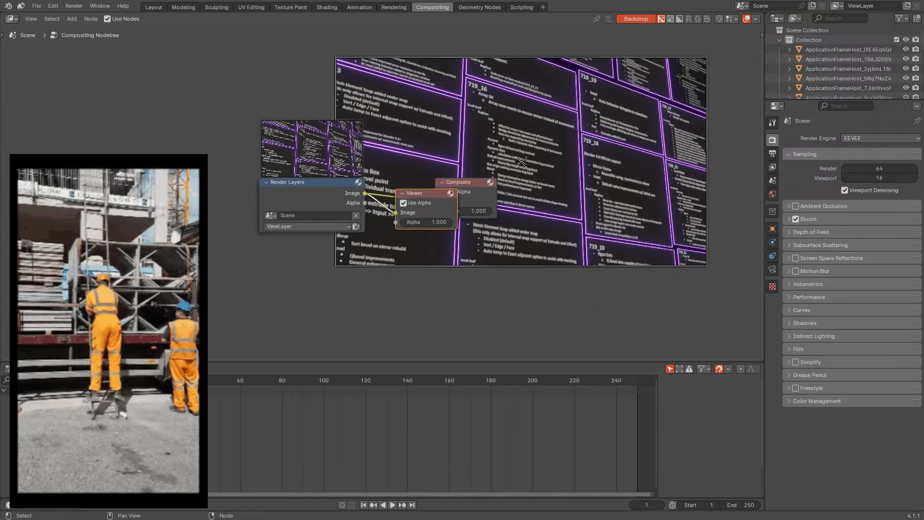
Spread out the Render Layers, Viewer and Composite nodes, keeping the Render Layers image previewed in the Viewer
left_click_drag(284, 178, 122, 153)
left_click_drag(441, 193, 662, 93)
left_click_drag(503, 178, 694, 249)
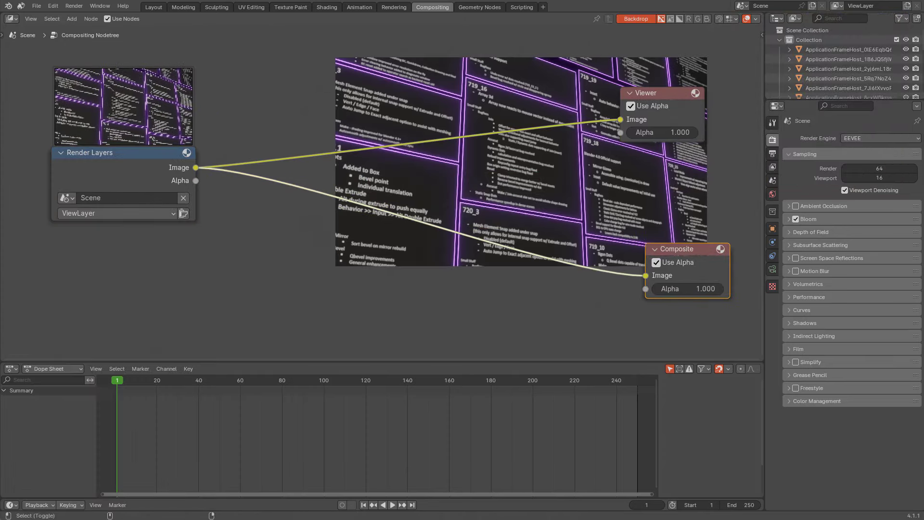
left_click(121, 168, "ctrl+shift")
left_click(122, 168, "ctrl+shift")
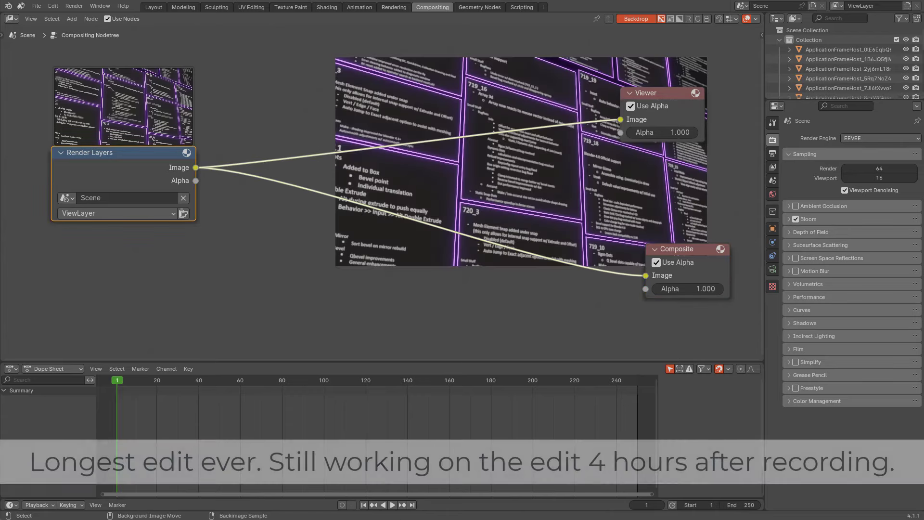
Enlarge the backdrop preview and maximize the compositor to full screen with all three nodes framed
key("alt+v")
key("alt+v")
key("ctrl+alt+space")
scroll(464, 260, "up", 3)
scroll(464, 260, "down", 4)
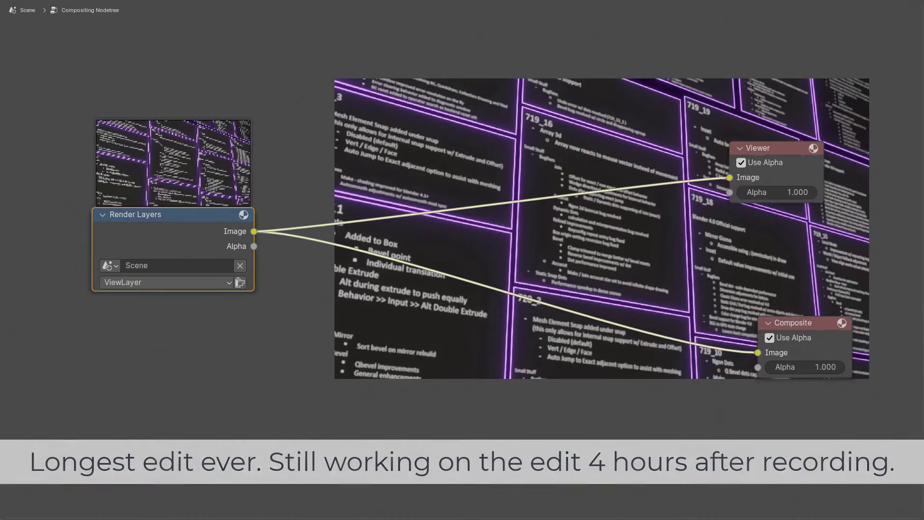
middle_click_drag(463, 260, 477, 235)
scroll(477, 252, "up", 1)
Add a Lens Distortion node with the render image feeding Distortion, set Dispersion to 1, and preview it in the Viewer
key("alt+a")
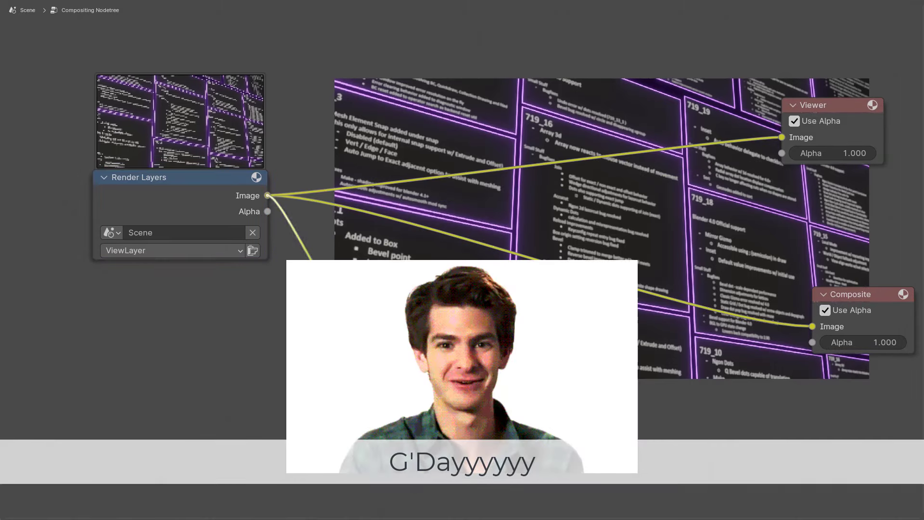
key("shift+a")
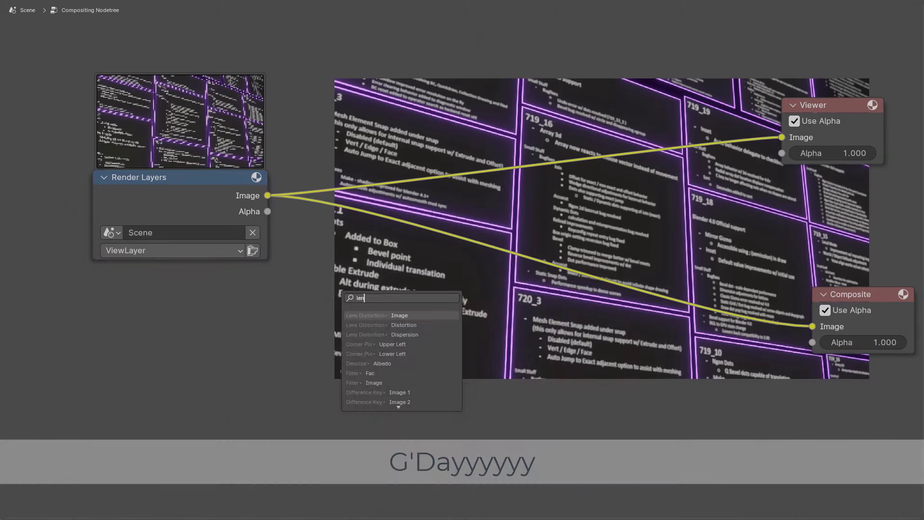
type("tense")
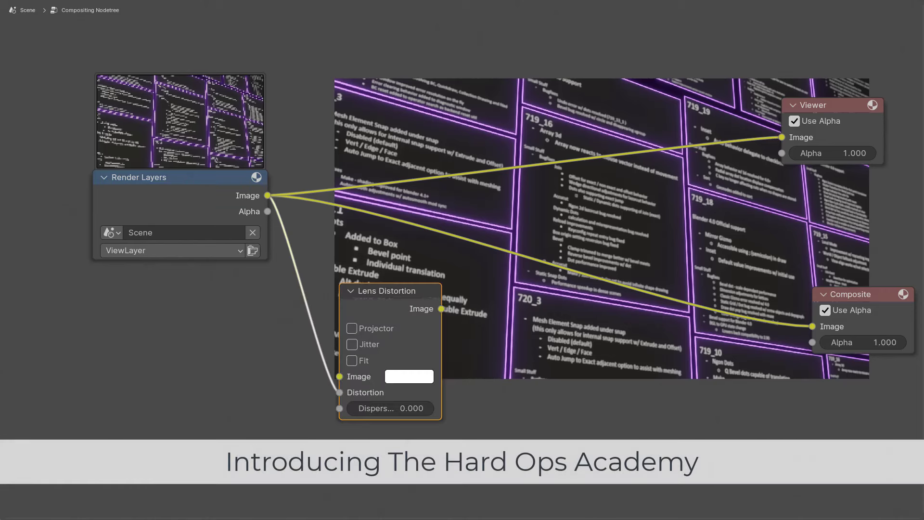
left_click(389, 291, "ctrl+shift")
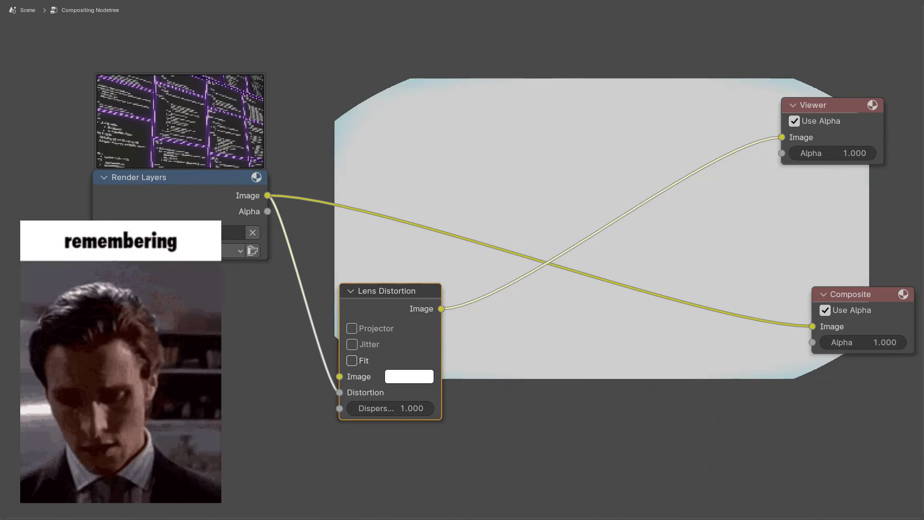
left_click_drag(389, 291, 348, 341)
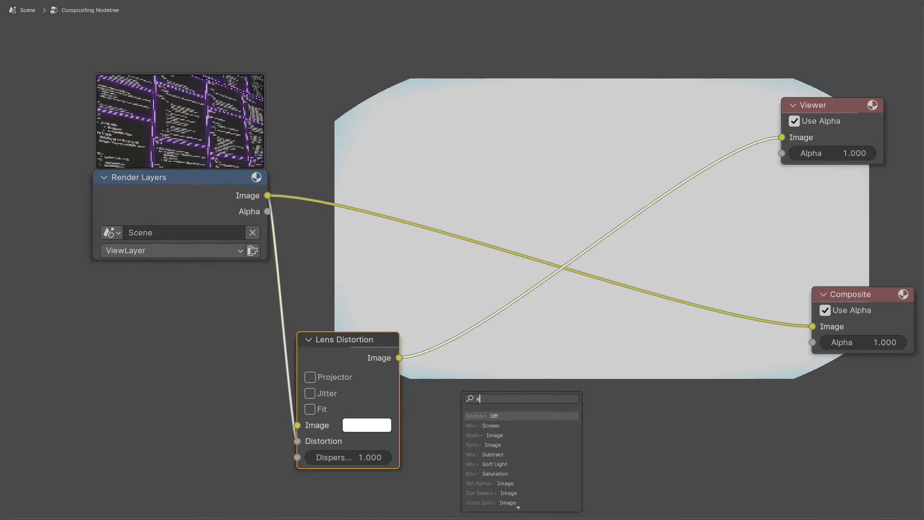
Insert a Set Alpha node between Lens Distortion and the Viewer, and set its mode to Replace Alpha
type("et al")
key("Return")
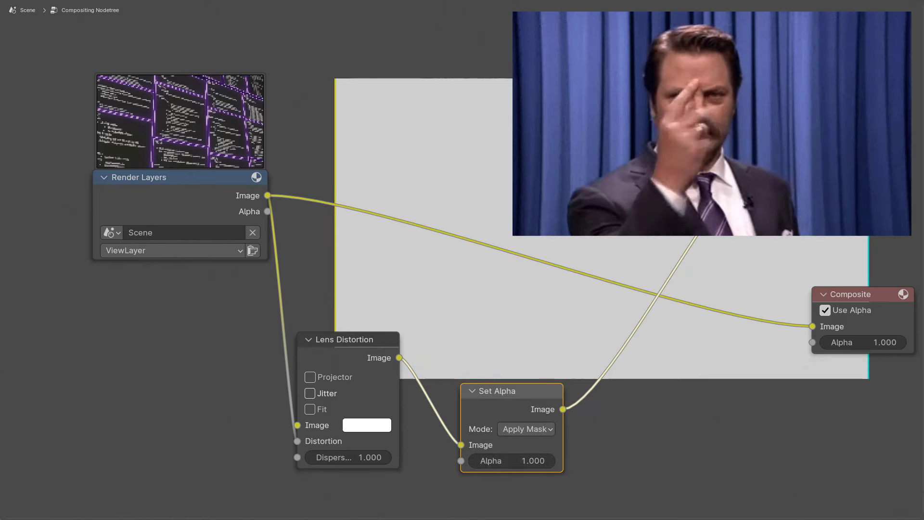
left_click(311, 409)
left_click(311, 409)
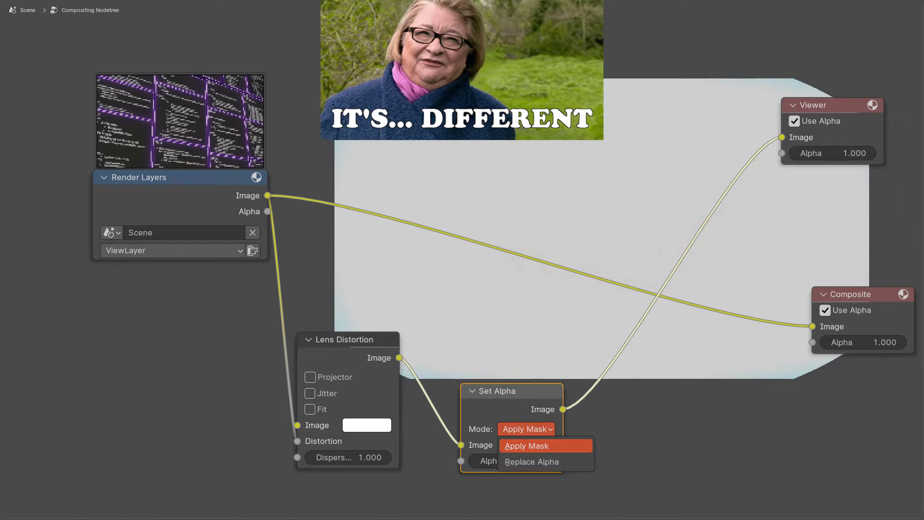
left_click(529, 461)
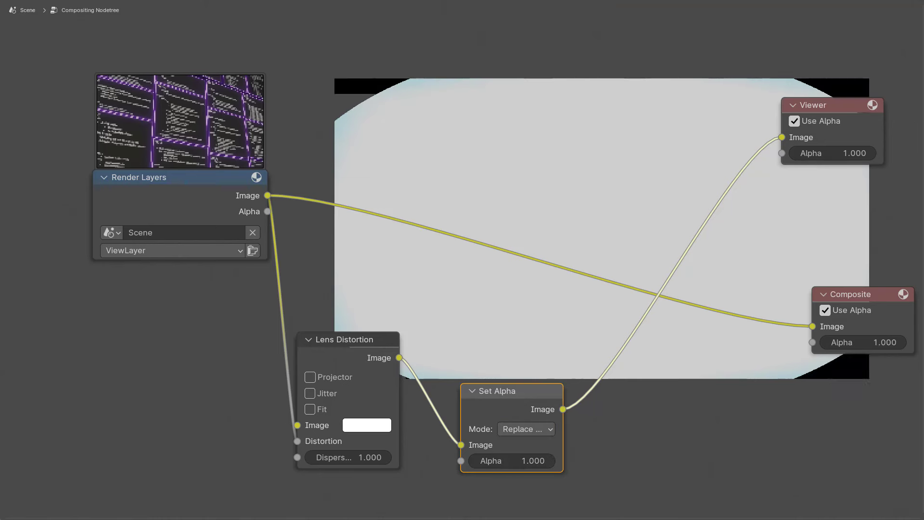
left_click_drag(511, 391, 491, 394)
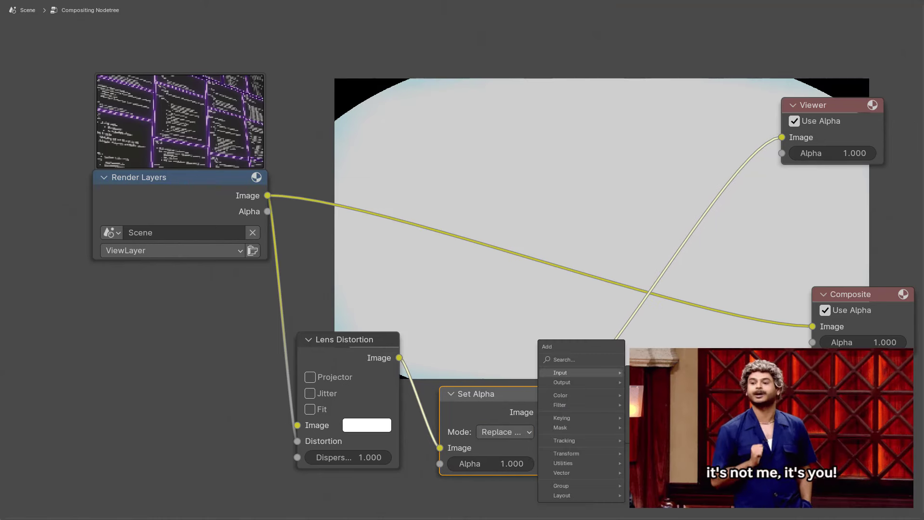
Insert a Blur node between Set Alpha and the Viewer, and set its filter type to Fast Gaussian
left_click(584, 360)
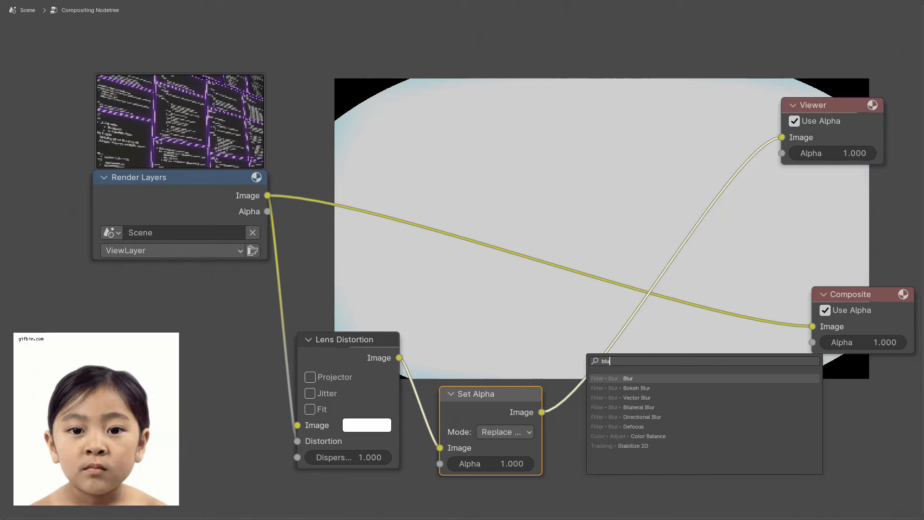
key("Return")
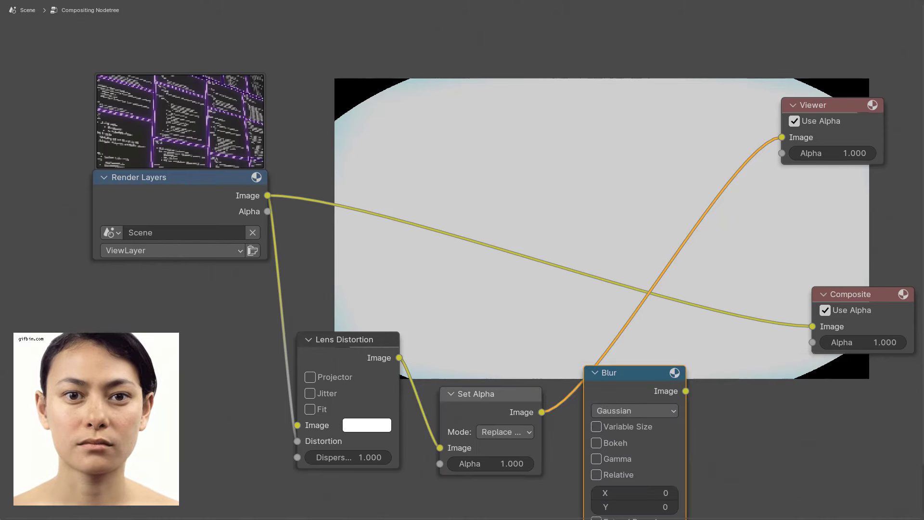
left_click(581, 343)
scroll(524, 394, "down", 1)
middle_click_drag(525, 395, 473, 336)
scroll(473, 337, "up", 1)
scroll(473, 337, "up", 1)
left_click(621, 338)
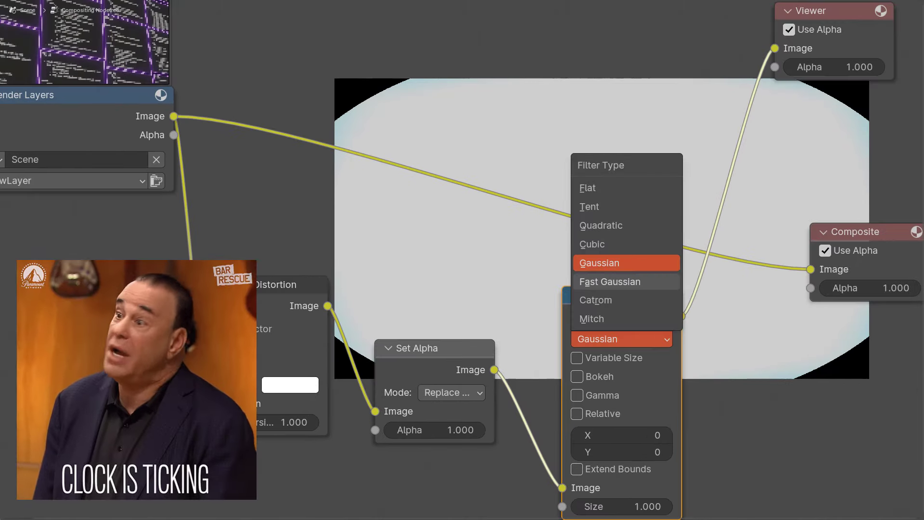
left_click(621, 282)
Set the Blur node's X and Y sizes to 150
middle_click_drag(622, 397, 615, 378)
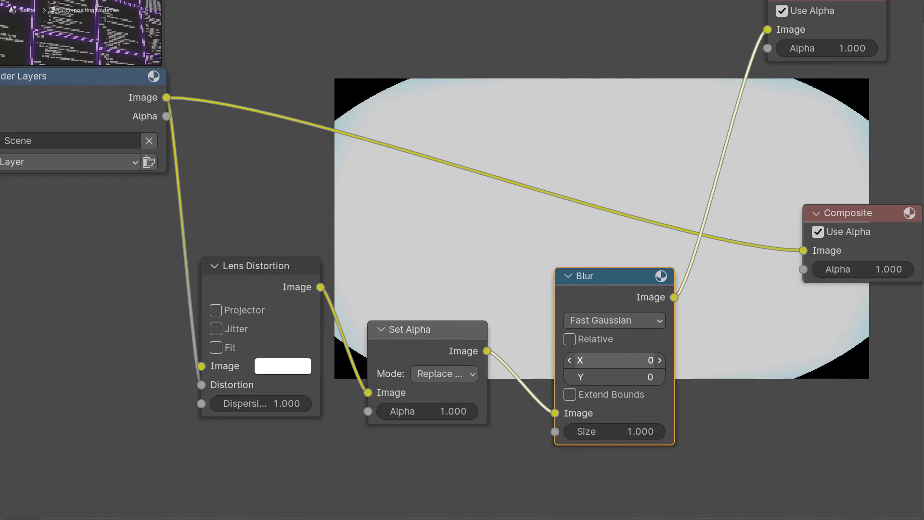
left_click_drag(615, 360, 615, 377)
type("150")
key("Return")
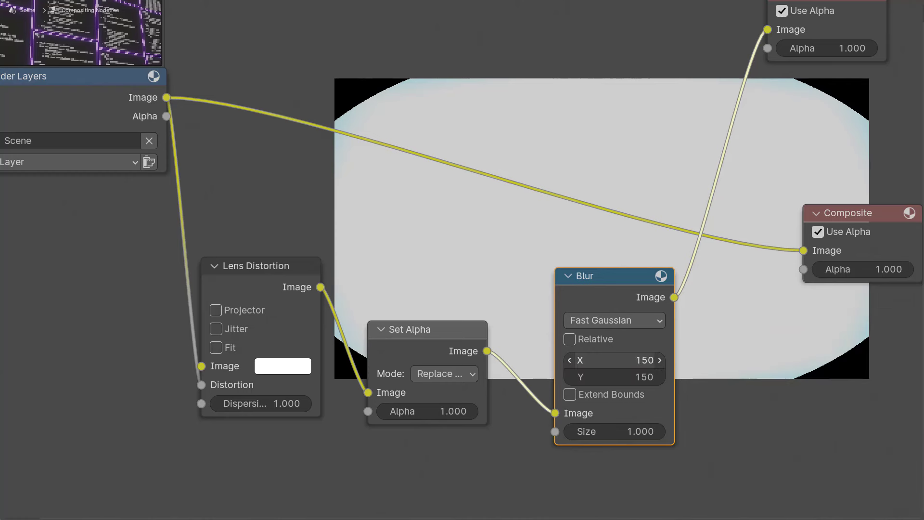
Stack the Composite node above the Viewer node and move both well beyond the Blur node
middle_click_drag(621, 241, 397, 246)
middle_click_drag(360, 281, 479, 383)
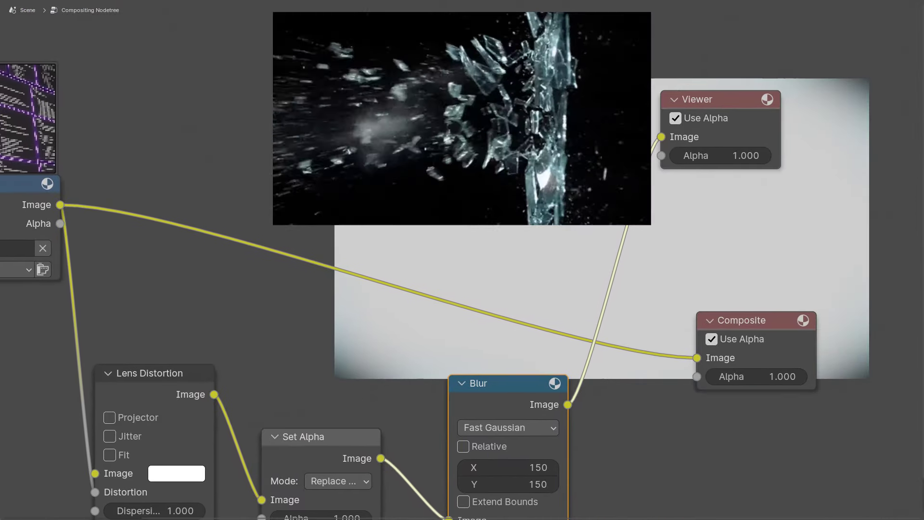
left_click_drag(746, 320, 708, 54)
middle_click_drag(337, 302, 300, 305)
scroll(299, 306, "down", 2)
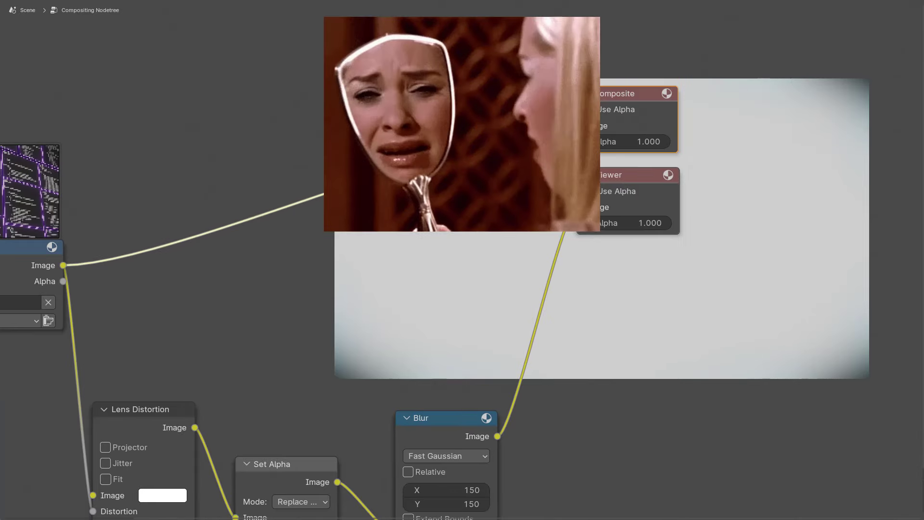
left_click(300, 305)
left_click_drag(656, 106, 567, 252)
left_click_drag(626, 176, 875, 166)
left_click(780, 284)
middle_click_drag(771, 289, 754, 254)
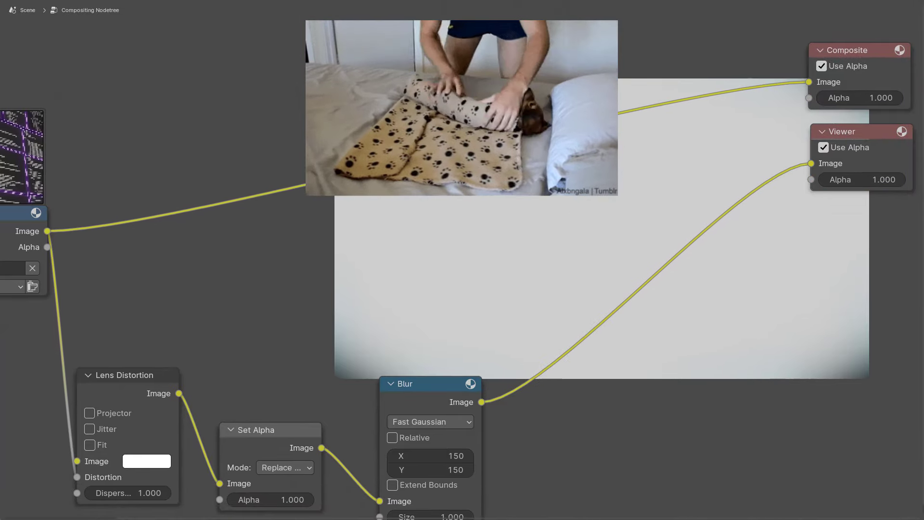
Preview the Render Layers image in the Viewer and insert an RGB Curves node on the link between them
middle_click_drag(164, 270, 329, 297)
left_click(126, 267, "ctrl+shift")
key("shift+a")
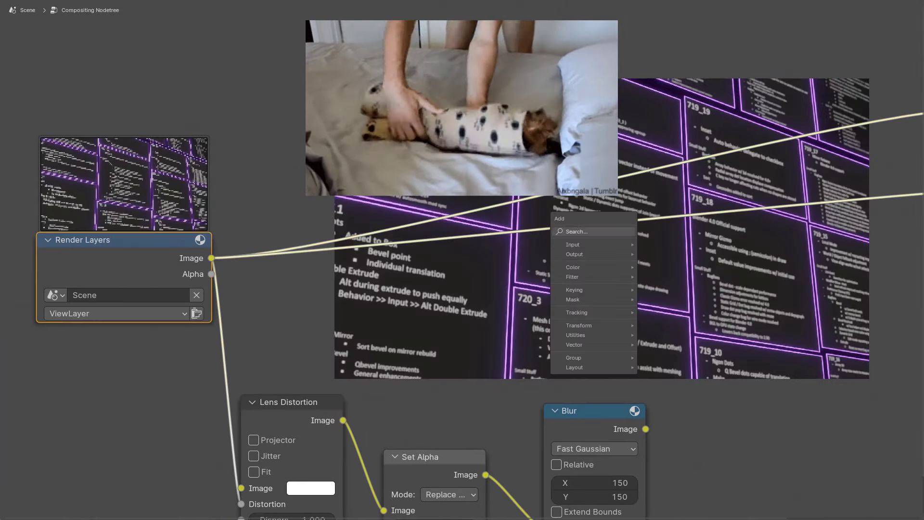
mouse_move(572, 244)
mouse_move(664, 244)
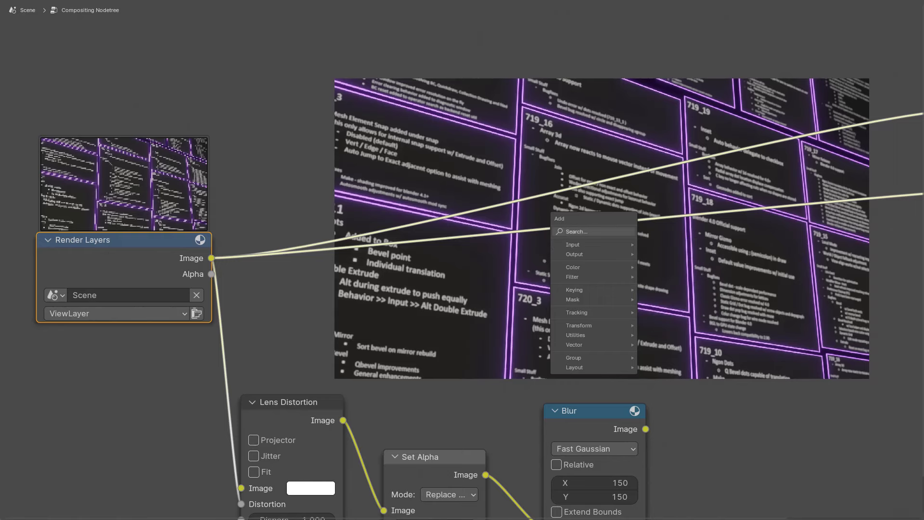
type("rg")
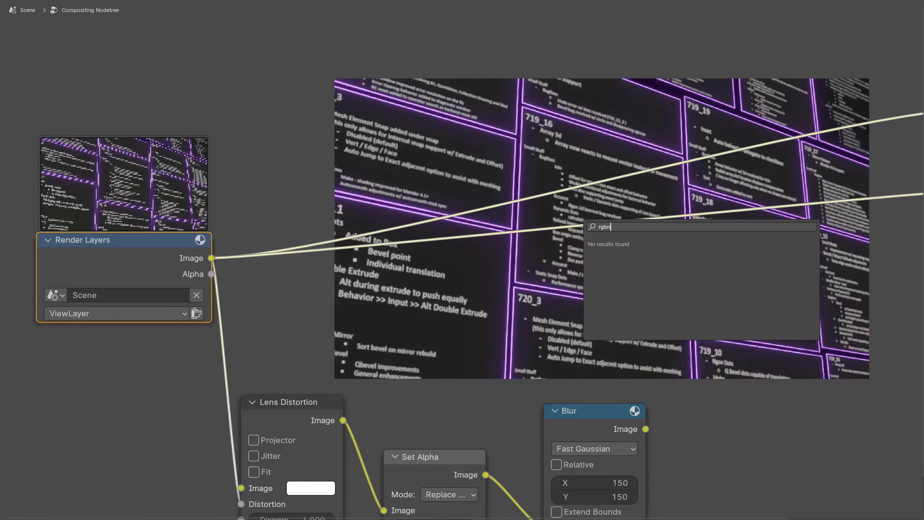
type("bn")
key("BackSpace")
key("Down")
key("Down")
key("Return")
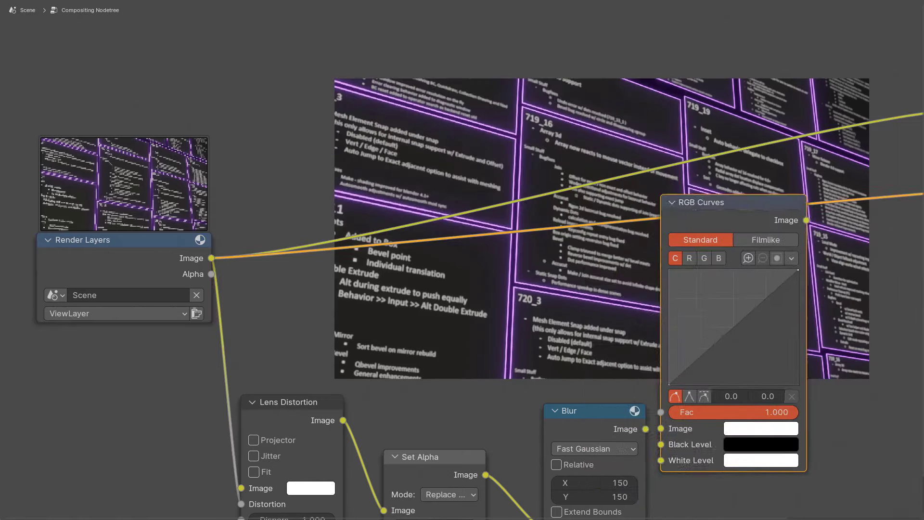
left_click(726, 187)
Shape the RGB Curves into a contrast S-curve with points at about 0.3, 0.1 and 0.5, 0.7
middle_click_drag(726, 187, 506, 148)
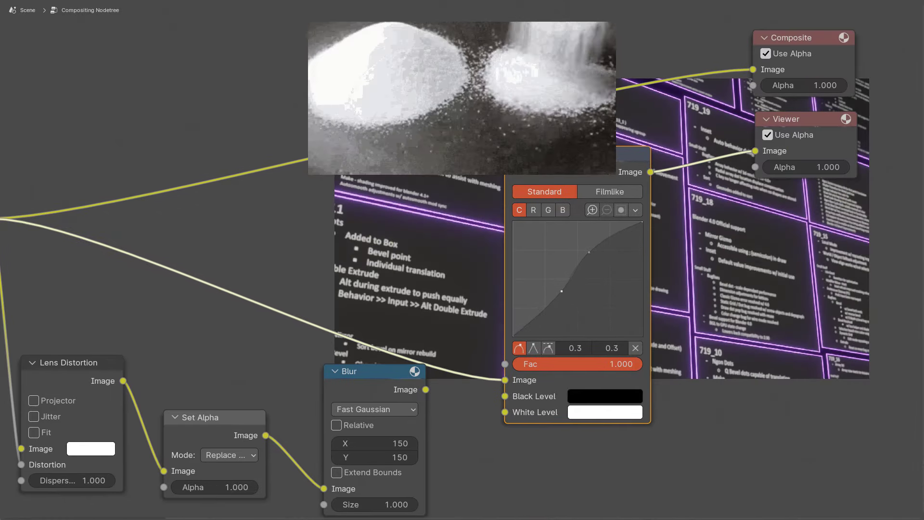
left_click_drag(562, 290, 568, 311)
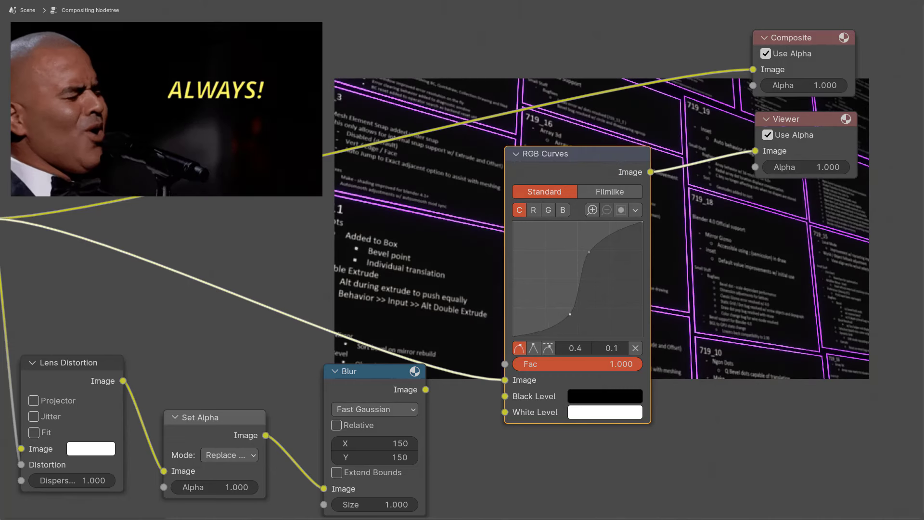
left_click_drag(597, 252, 599, 252)
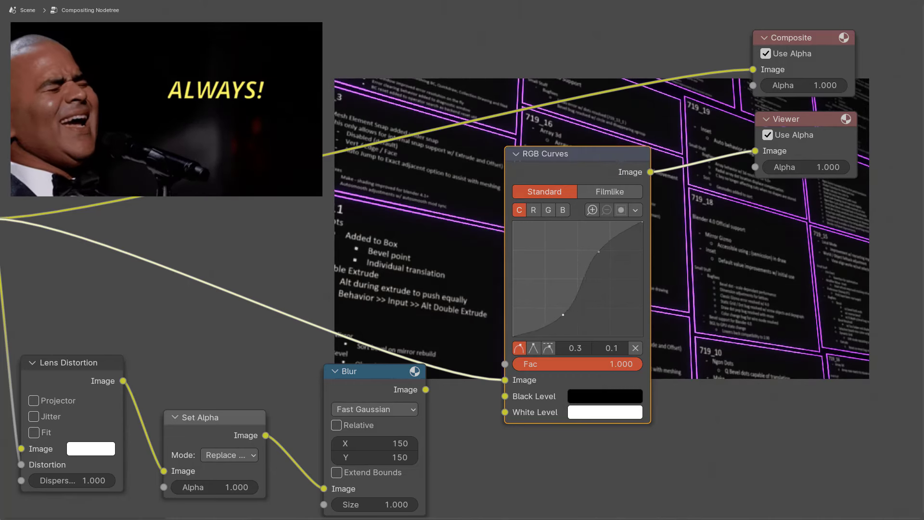
left_click_drag(563, 315, 562, 316)
middle_click_drag(560, 316, 589, 323)
scroll(590, 323, "up", 3)
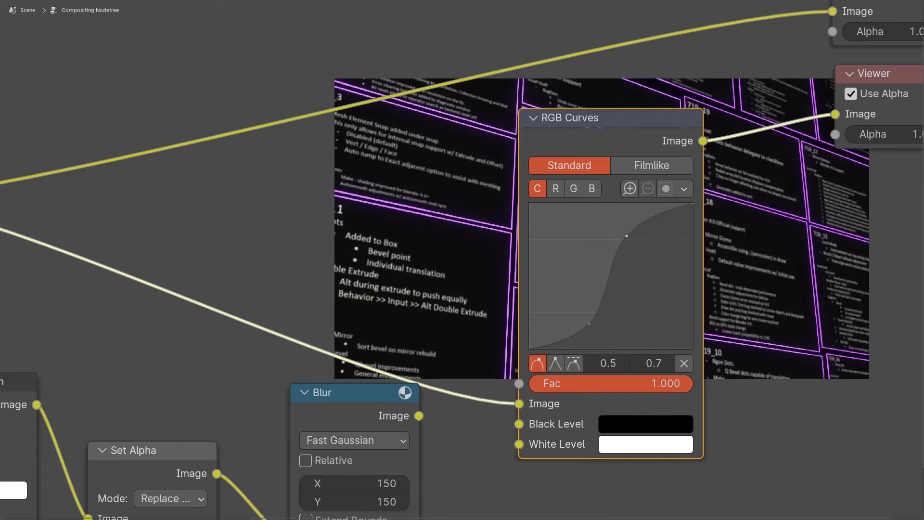
left_click_drag(585, 321, 584, 320)
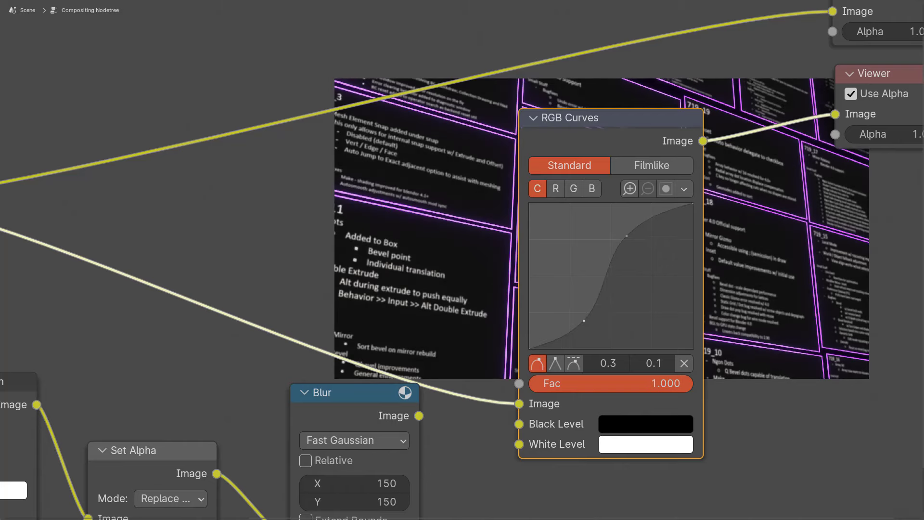
Examine the compositor's backdrop preview up close and at full extent to judge the curves' contrast
scroll(462, 260, "up", 3)
scroll(462, 260, "down", 2)
key("alt+v")
key("alt+v")
key("alt+v")
key("alt+v")
key("alt+v")
key("alt+v")
key("alt+v")
key("alt+v")
key("alt+v")
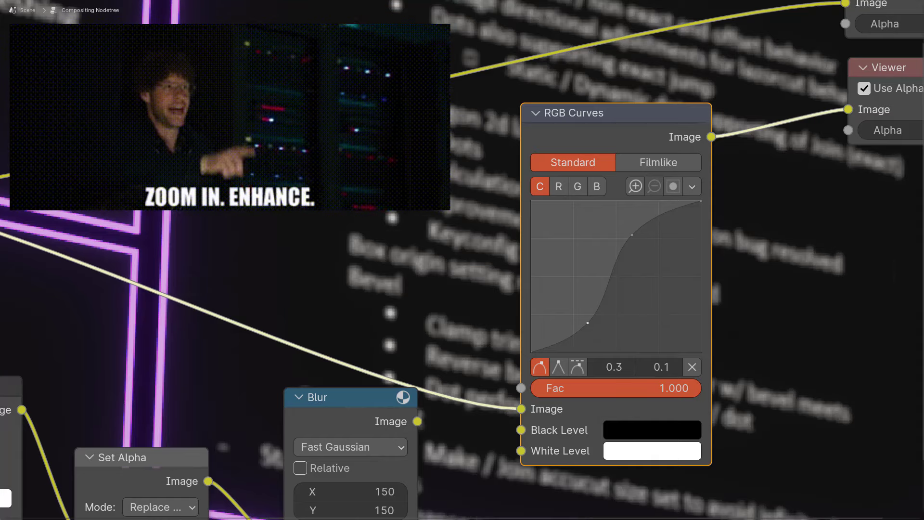
key("v")
key("v")
key("v")
key("v")
key("v")
key("v")
key("v")
key("v")
key("v")
key("v")
key("alt+v")
key("alt+v")
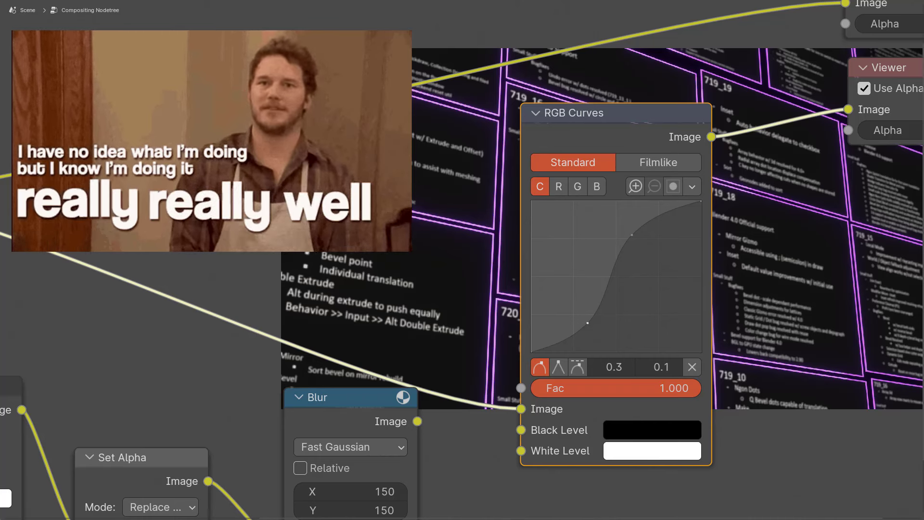
Move the Viewer and Composite nodes farther from the RGB Curves node, with Composite stacked above Viewer
scroll(462, 260, "down", 2)
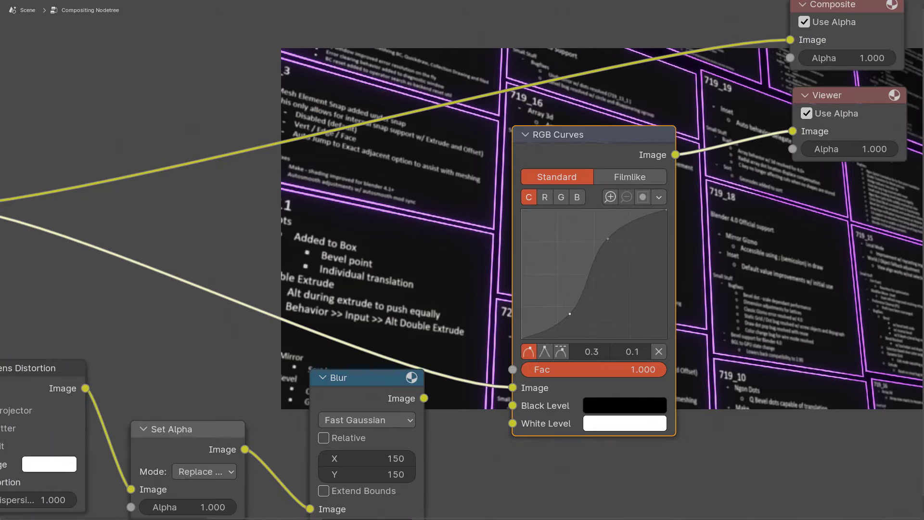
middle_click_drag(462, 260, 310, 291)
left_click_drag(688, 128, 908, 118)
middle_click_drag(907, 118, 755, 126)
left_click_drag(544, 46, 781, 39)
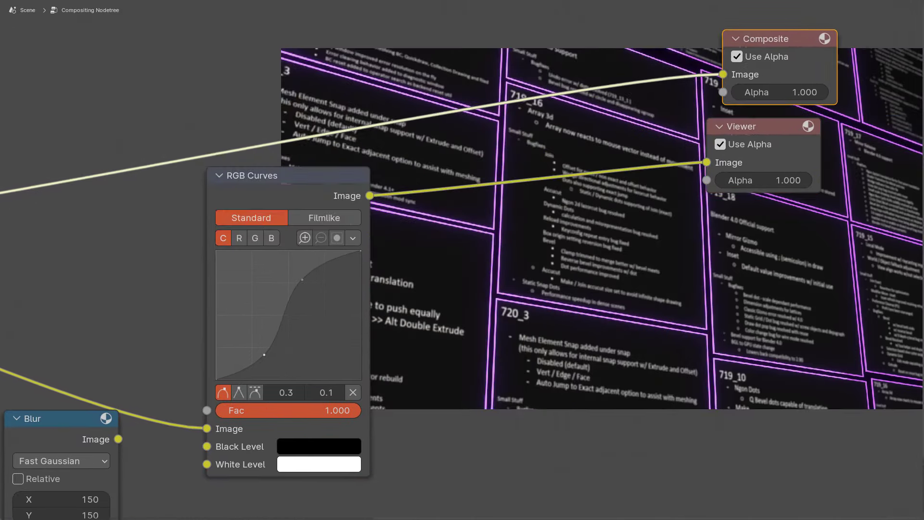
Insert a Mix Color node between RGB Curves and the Viewer, and link the Blur output to its second Image input
key("shift+a")
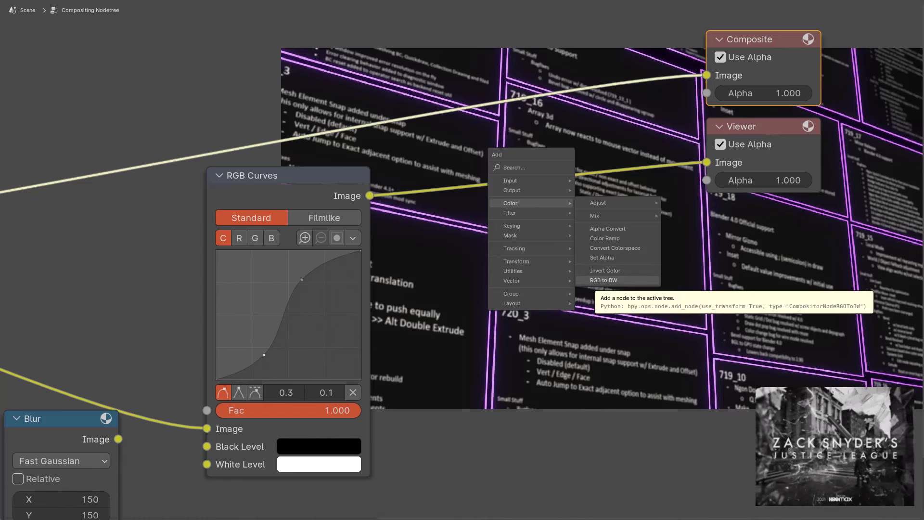
mouse_move(618, 216)
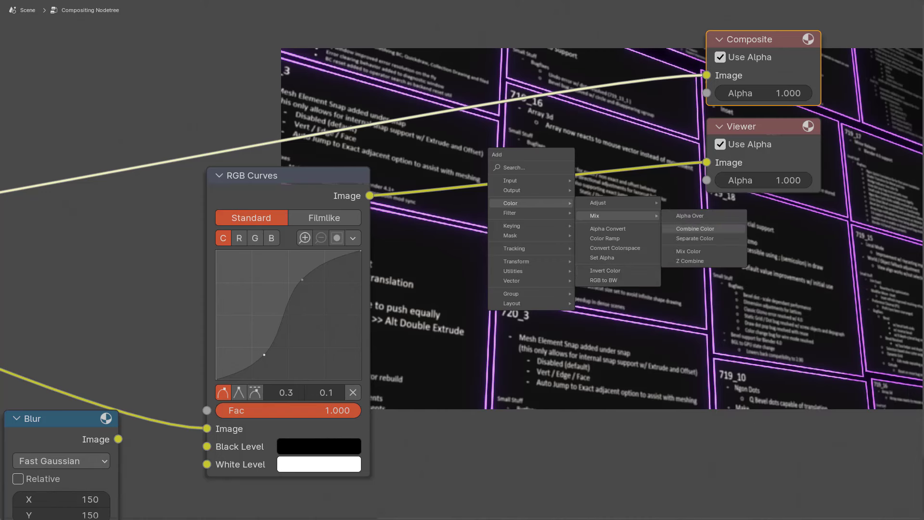
left_click(694, 251)
left_click(510, 157)
middle_click_drag(558, 205, 639, 191)
scroll(464, 259, "down", 2)
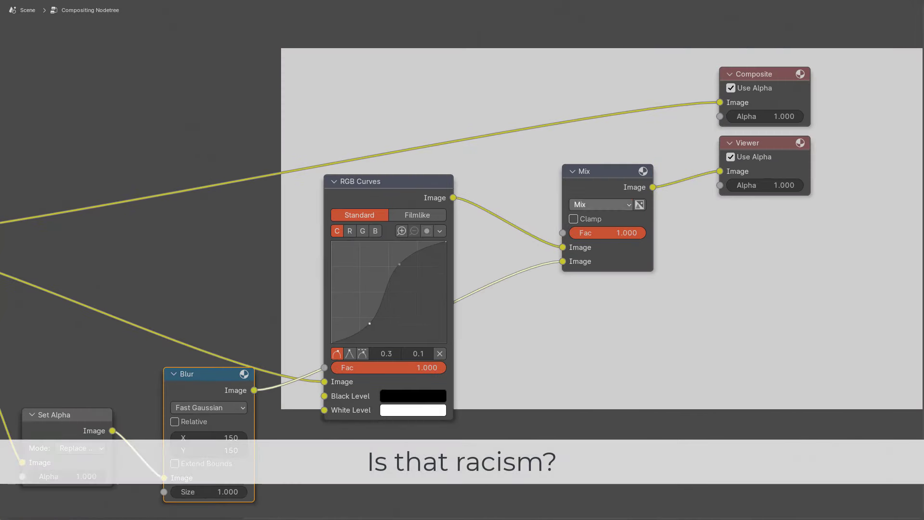
Set the Mix node's blending mode to Multiply and try its include-alpha option on and off
left_click(599, 205)
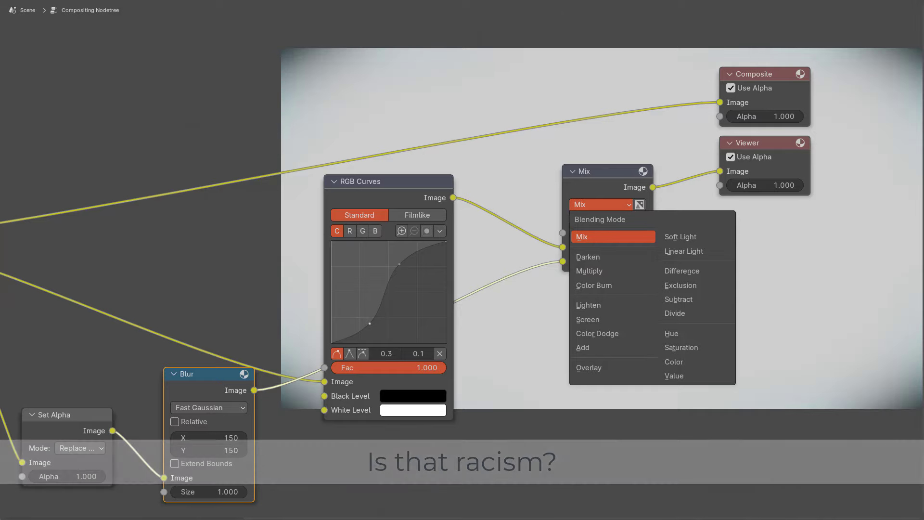
left_click(590, 271)
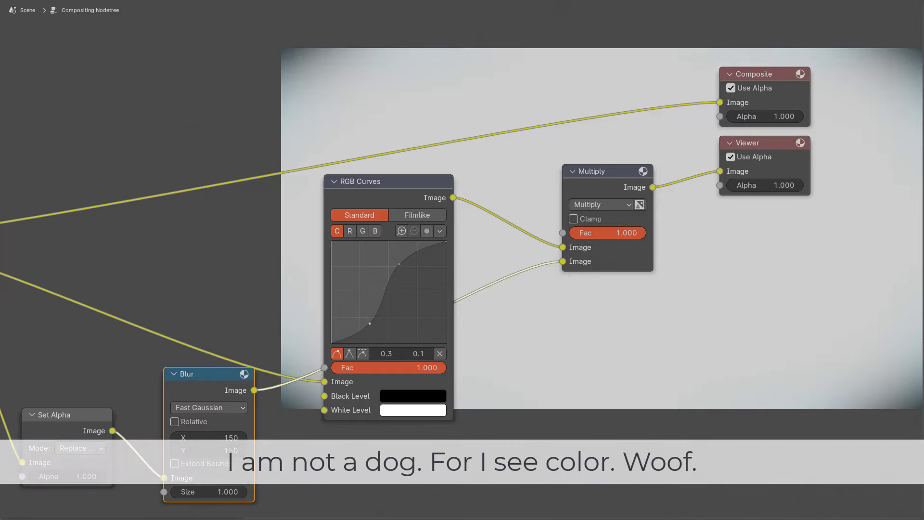
middle_click_drag(589, 271, 562, 311)
scroll(562, 311, "up", 1)
left_click(621, 239)
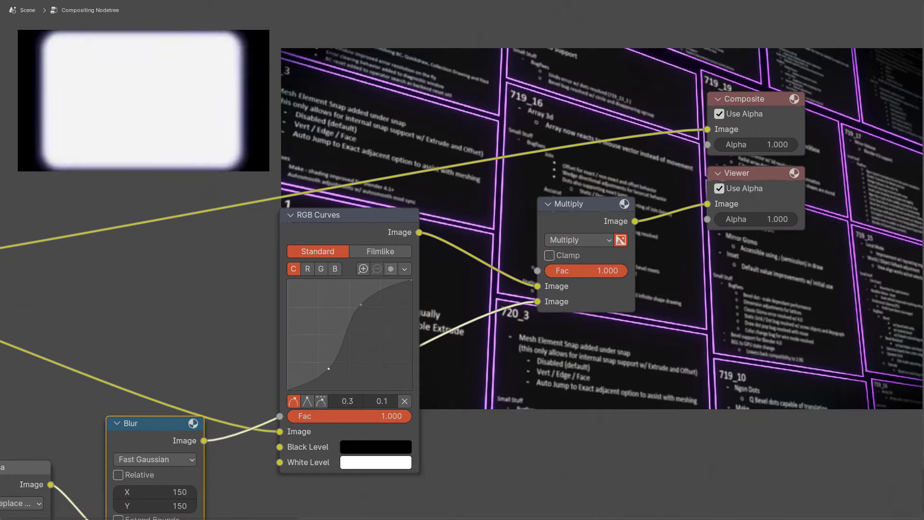
left_click(621, 240)
Link the Multiply node's output to the Composite node's Image input
middle_click_drag(622, 239, 511, 308)
left_click_drag(524, 289, 597, 197)
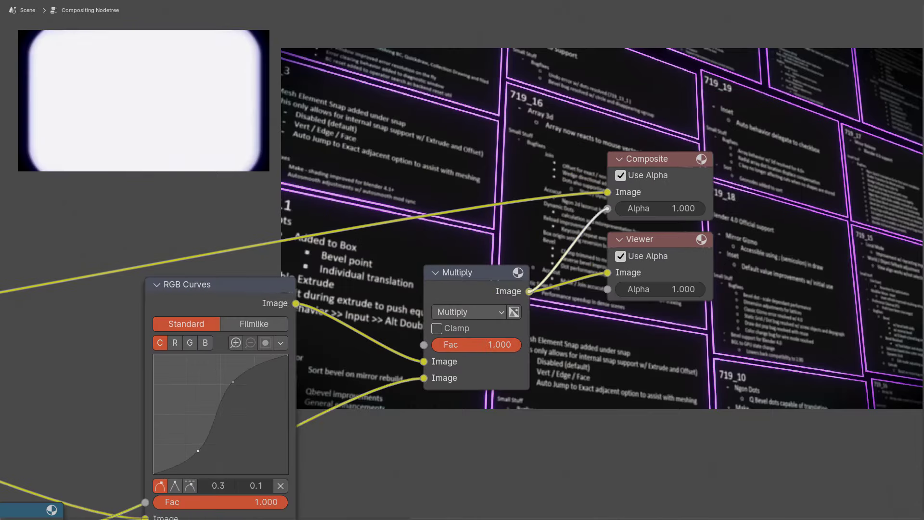
middle_click_drag(433, 289, 662, 196)
scroll(462, 260, "down", 6)
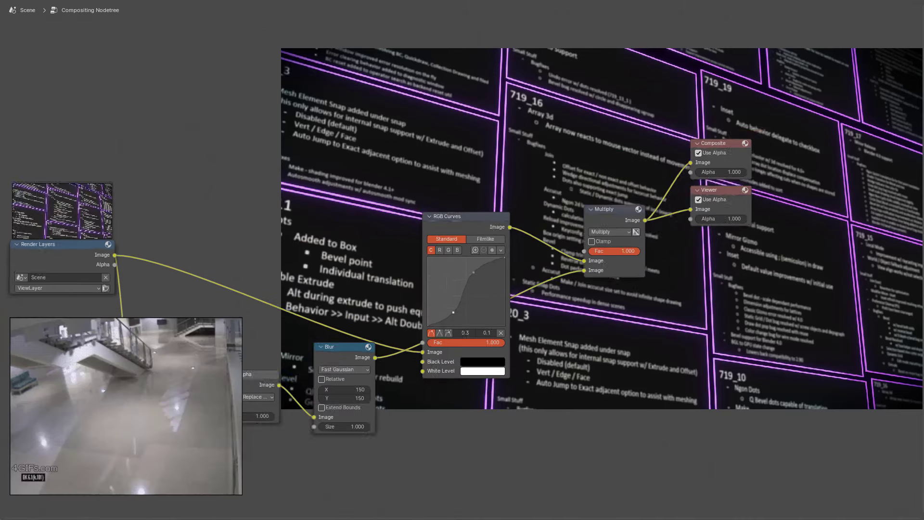
Tidy the node tree with RGB Curves above Blur, Multiply closer to them, and Composite and Viewer beside Multiply
middle_click_drag(462, 260, 591, 214)
scroll(591, 213, "down", 1)
scroll(592, 214, "up", 1)
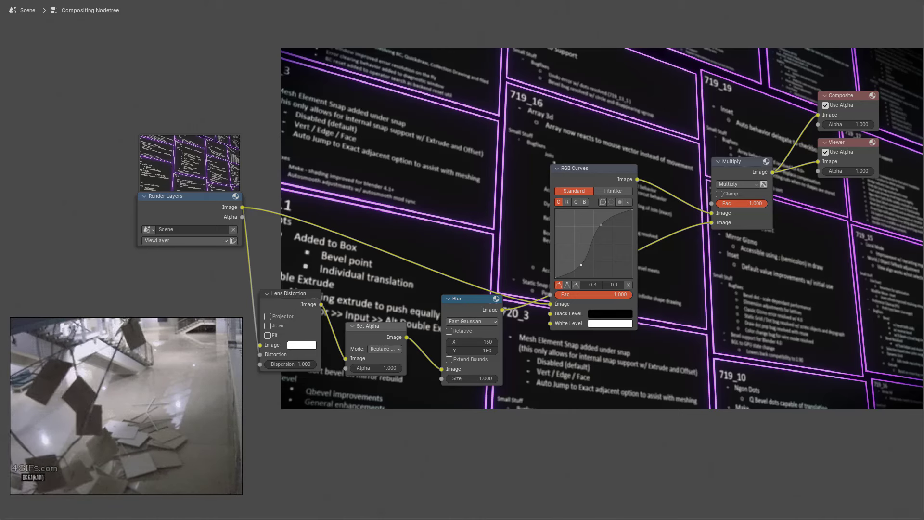
left_click_drag(592, 168, 474, 116)
scroll(474, 117, "up", 3)
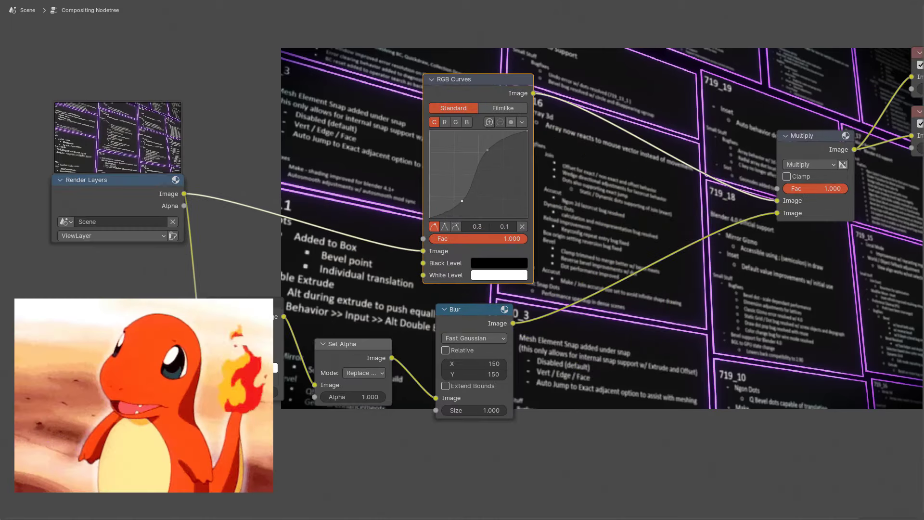
middle_click_drag(474, 116, 425, 160)
left_click_drag(767, 179, 608, 193)
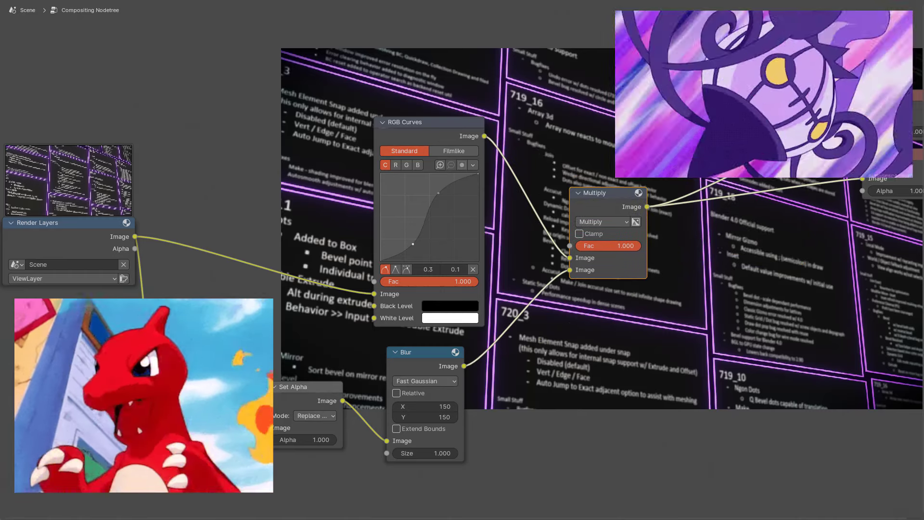
left_click_drag(819, 208, 754, 160)
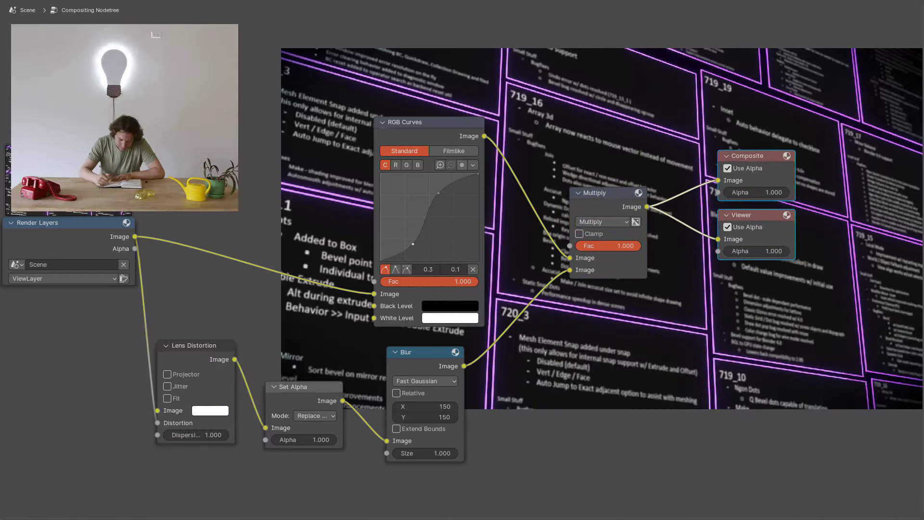
middle_click_drag(573, 246, 601, 229)
scroll(602, 229, "up", 1)
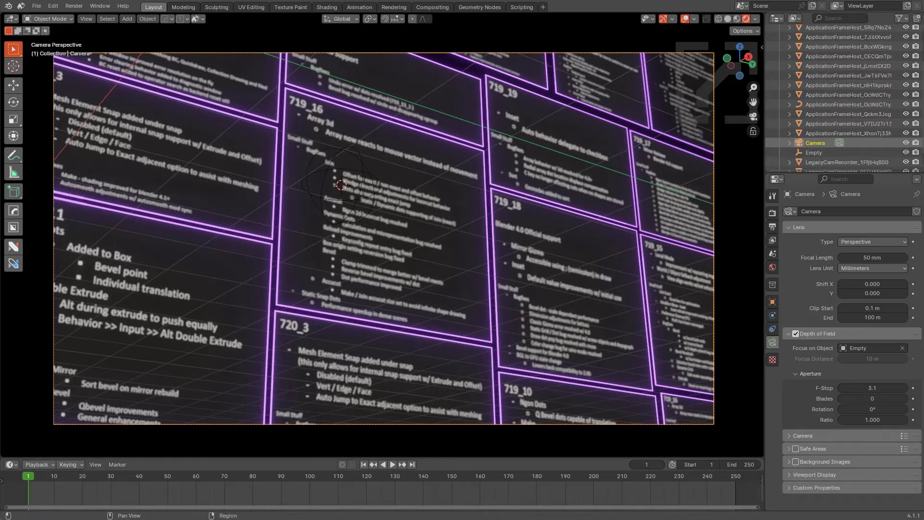
Look through the world, output, view layer and render properties for the EEVEE Bloom settings
left_click(773, 254)
left_click(773, 267)
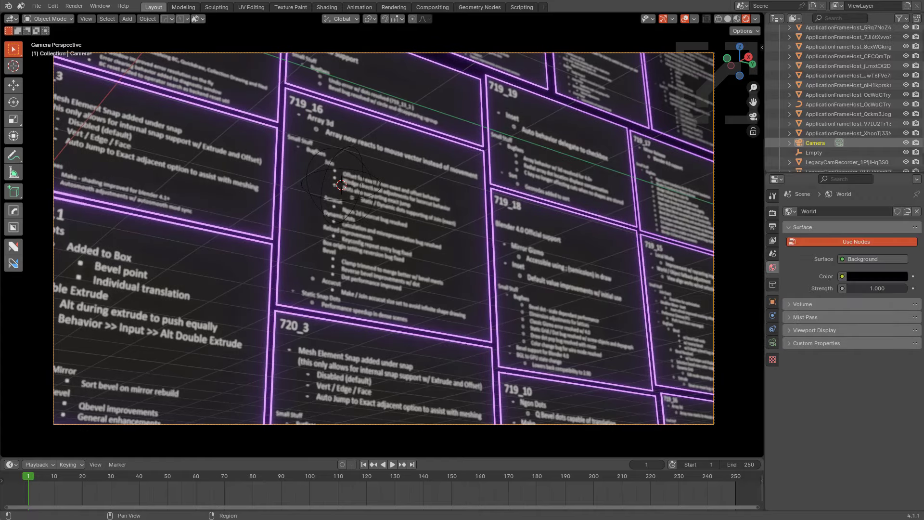
left_click(773, 227)
scroll(852, 347, "down", 2)
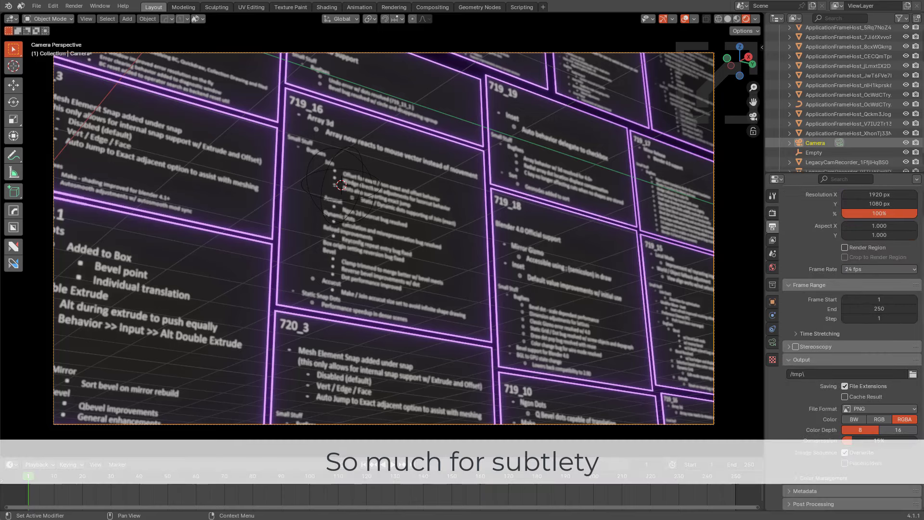
scroll(852, 346, "up", 2)
scroll(852, 346, "down", 2)
scroll(852, 347, "up", 2)
left_click(773, 240)
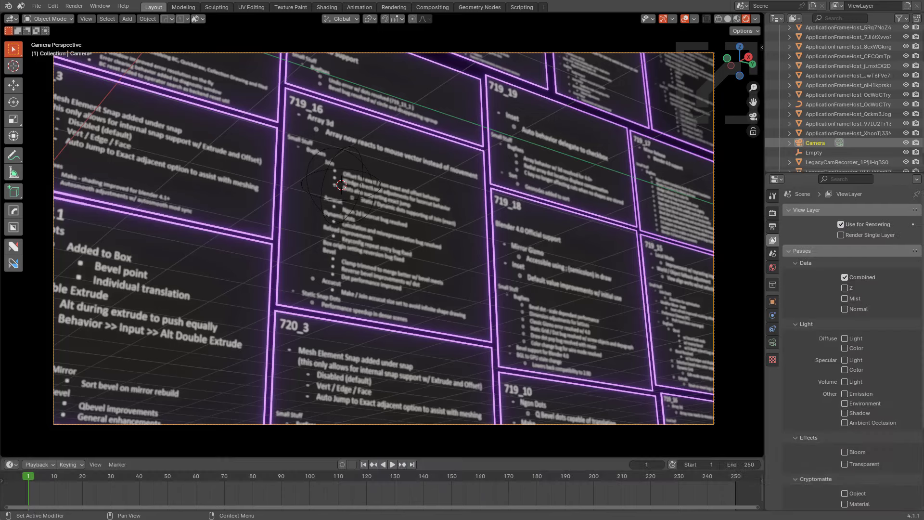
left_click(773, 213)
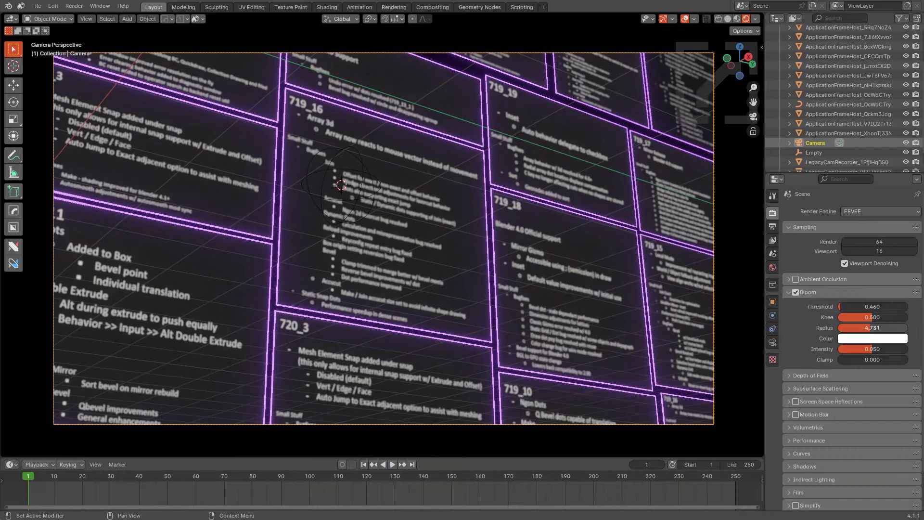
Set the Bloom radius to about 4.527, try an intensity of 2, and settle on an intensity of about 0.354
mouse_move(872, 349)
left_mouse_down()
mouse_move(908, 349)
mouse_move(878, 349)
left_mouse_up()
double_click(877, 349)
type("2")
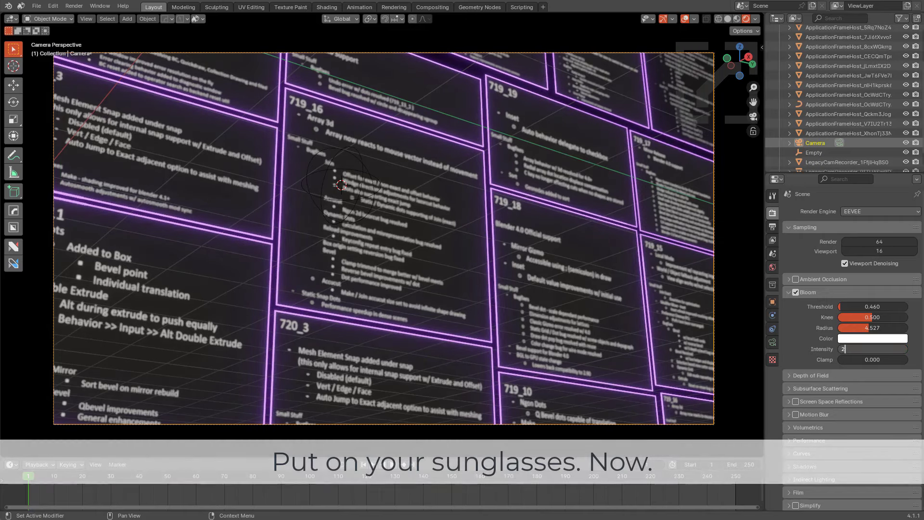
key("Return")
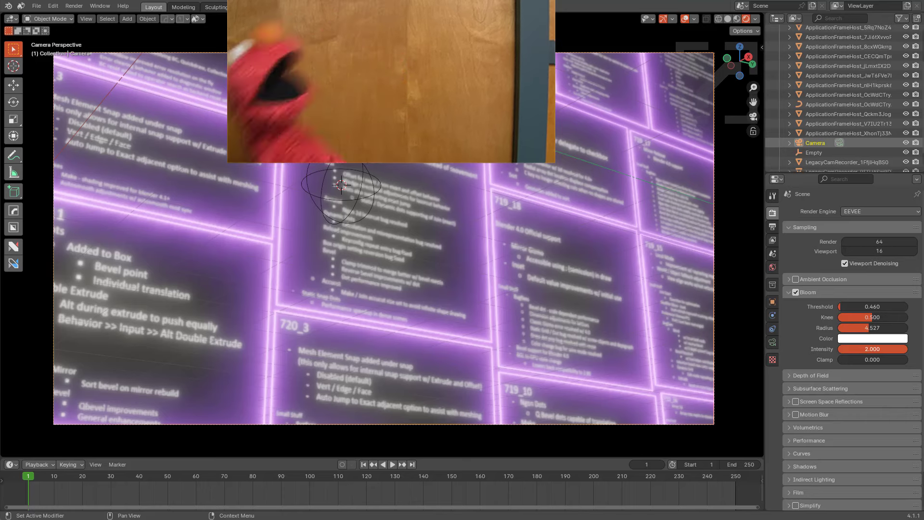
left_click_drag(877, 349, 848, 349)
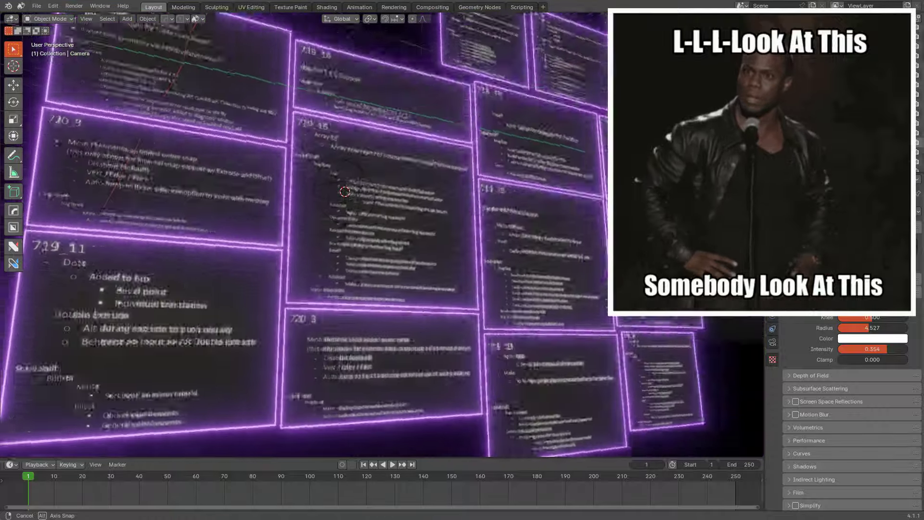
Examine the glowing release-note panels from several angles and read the 719_18 panel up close
middle_click_drag(414, 241, 400, 217)
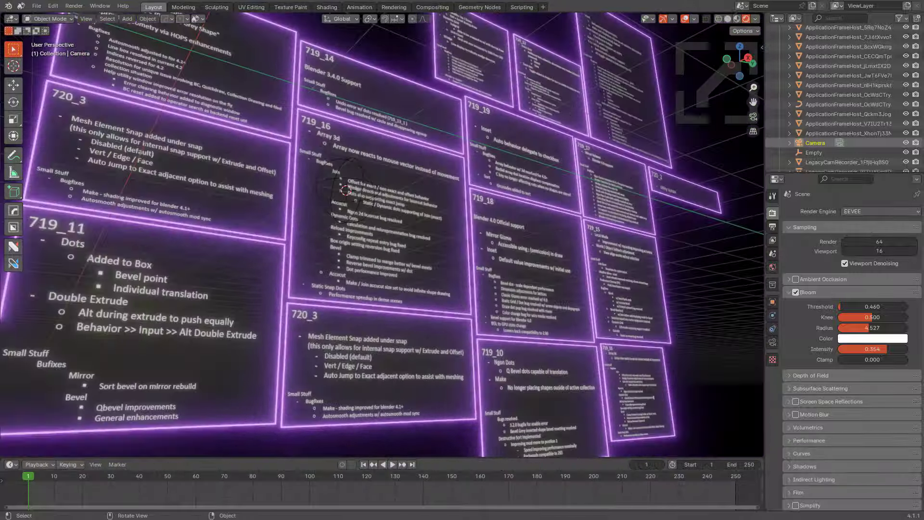
middle_click_drag(346, 191, 352, 193)
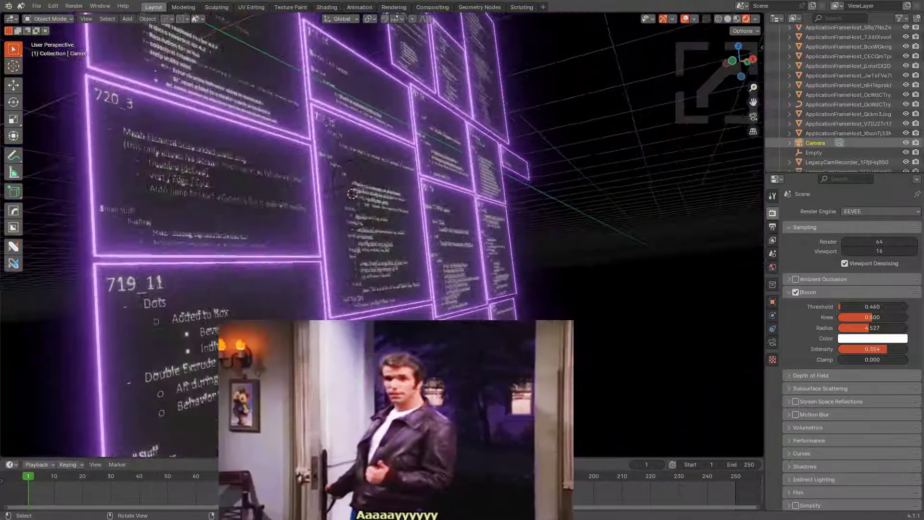
middle_click_drag(409, 207, 372, 218)
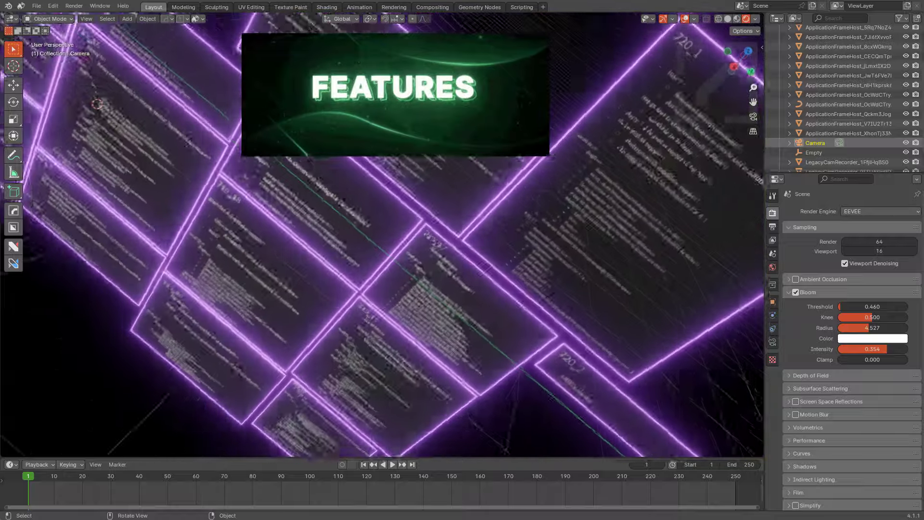
middle_click_drag(357, 221, 433, 216)
scroll(474, 121, "up", 2)
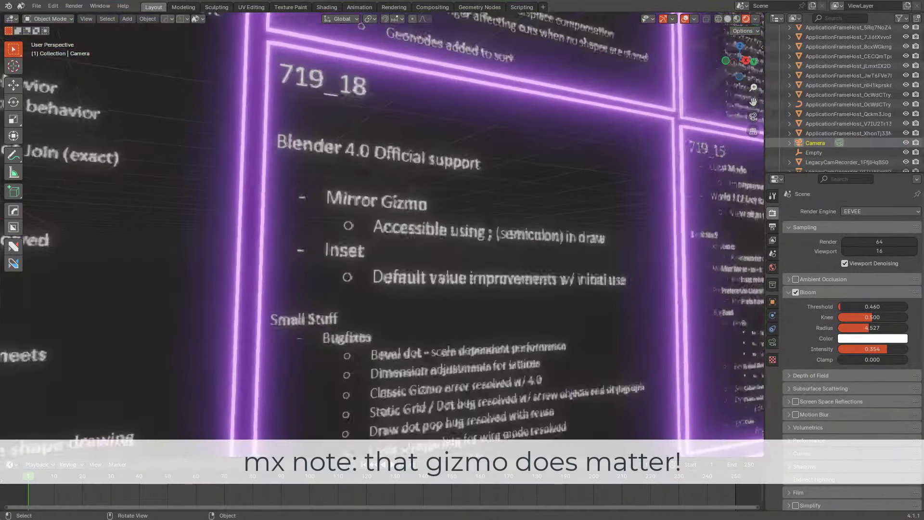
middle_click_drag(448, 231, 416, 231)
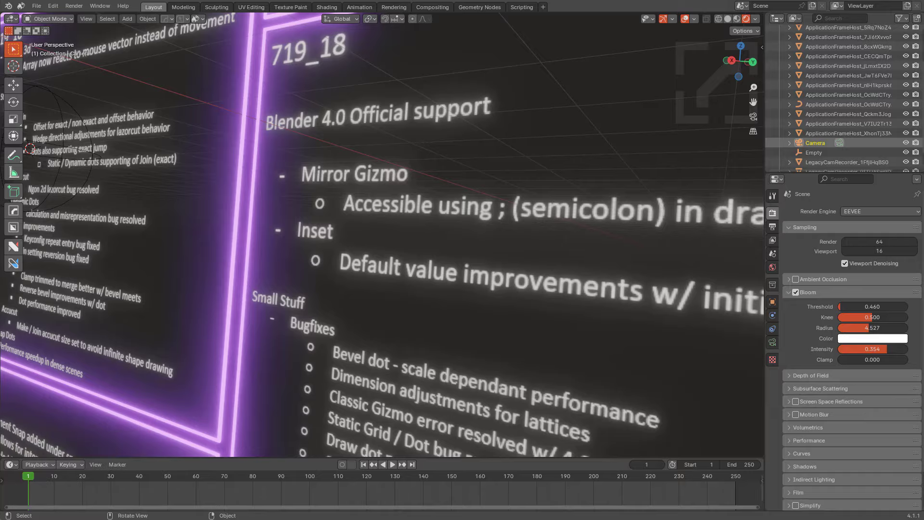
Inspect the 720_3 panel and the "Hide Grey Shape" text at close range
middle_click_drag(382, 235, 431, 251)
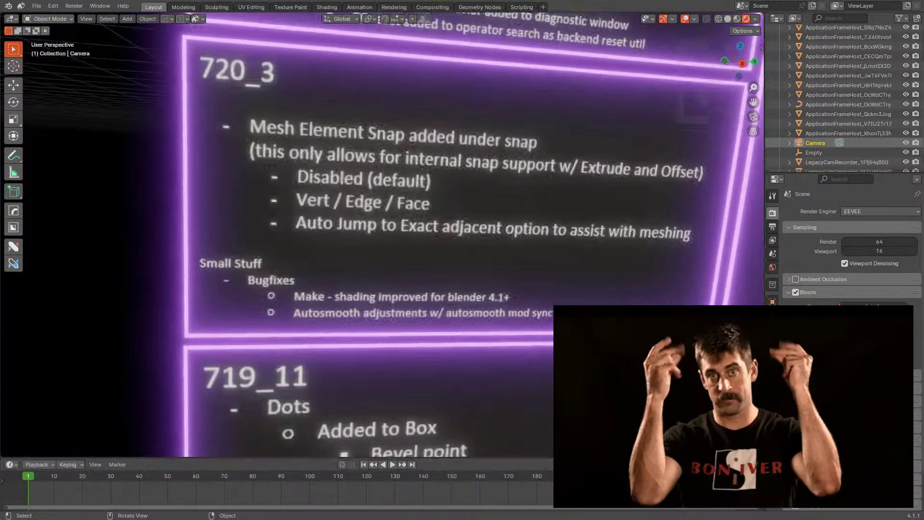
middle_click_drag(431, 252, 410, 130)
scroll(433, 250, "up", 2)
scroll(433, 241, "up", 2)
scroll(433, 192, "down", 4)
scroll(376, 197, "up", 7)
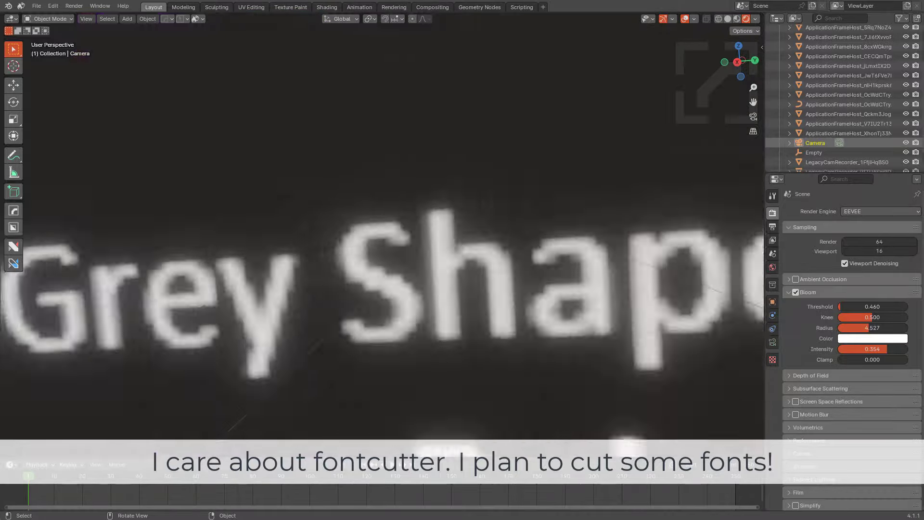
scroll(404, 231, "down", 9)
middle_click_drag(409, 279, 332, 29, "shift")
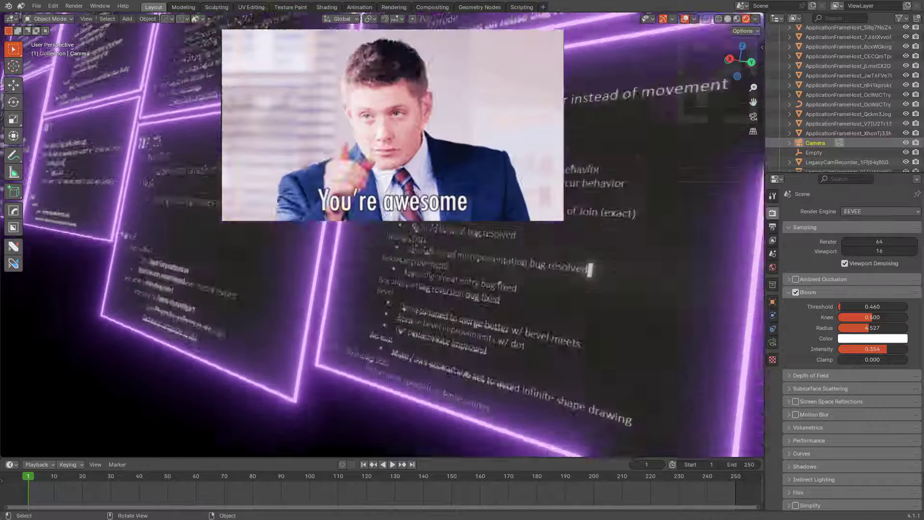
Review the 719_16, 719_15 and 720_2 panels, ending with an overview of the panel wall
middle_click_drag(462, 231, 327, 274, "shift")
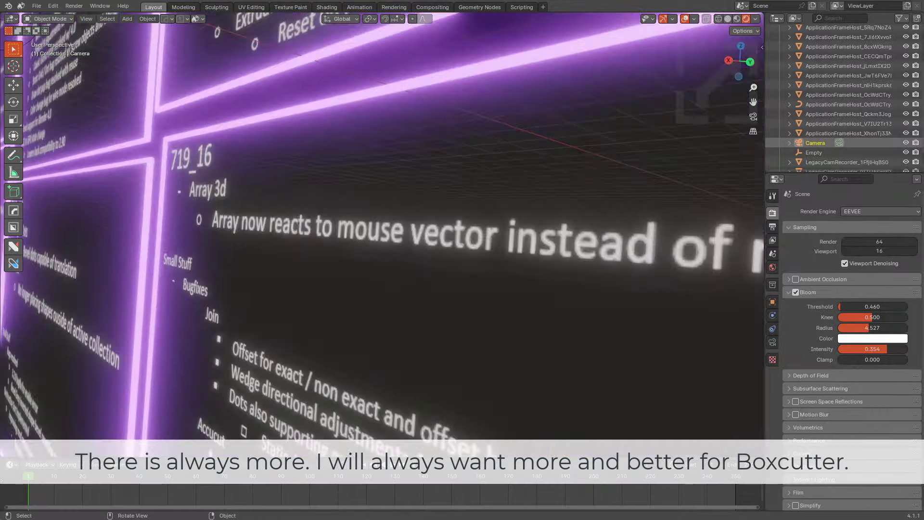
middle_click_drag(385, 212, 434, 250)
middle_click_drag(395, 144, 410, 423, "shift")
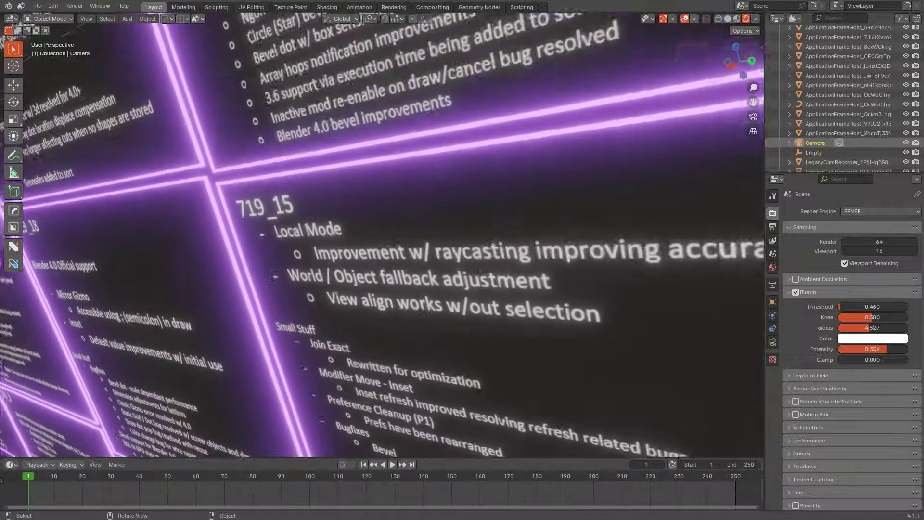
scroll(389, 151, "down", 3)
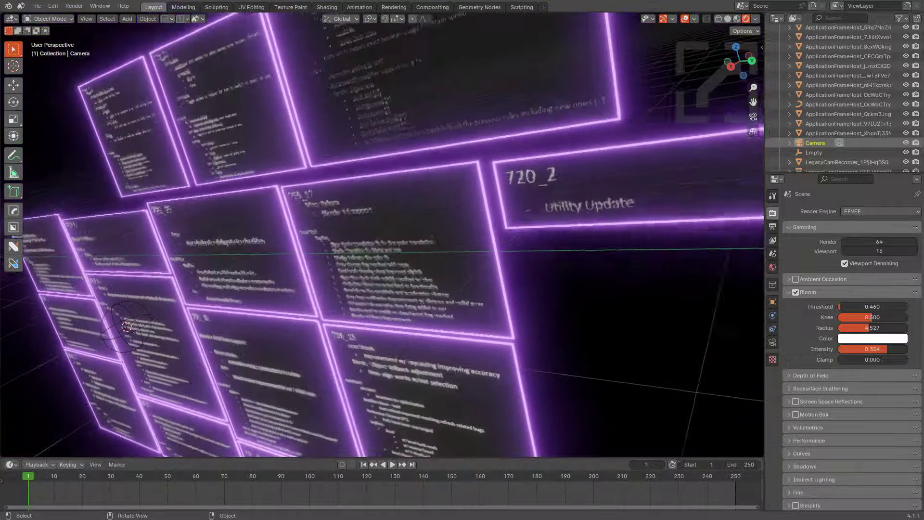
middle_click_drag(385, 192, 462, 362, "shift")
middle_click_drag(385, 250, 453, 235)
middle_click_drag(385, 289, 448, 251)
middle_click_drag(414, 202, 418, 342, "shift")
middle_click_drag(409, 265, 378, 265)
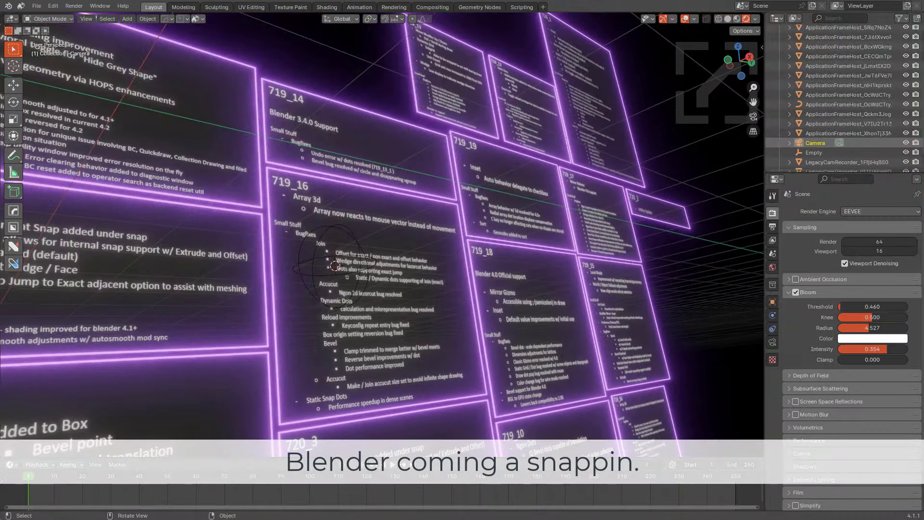